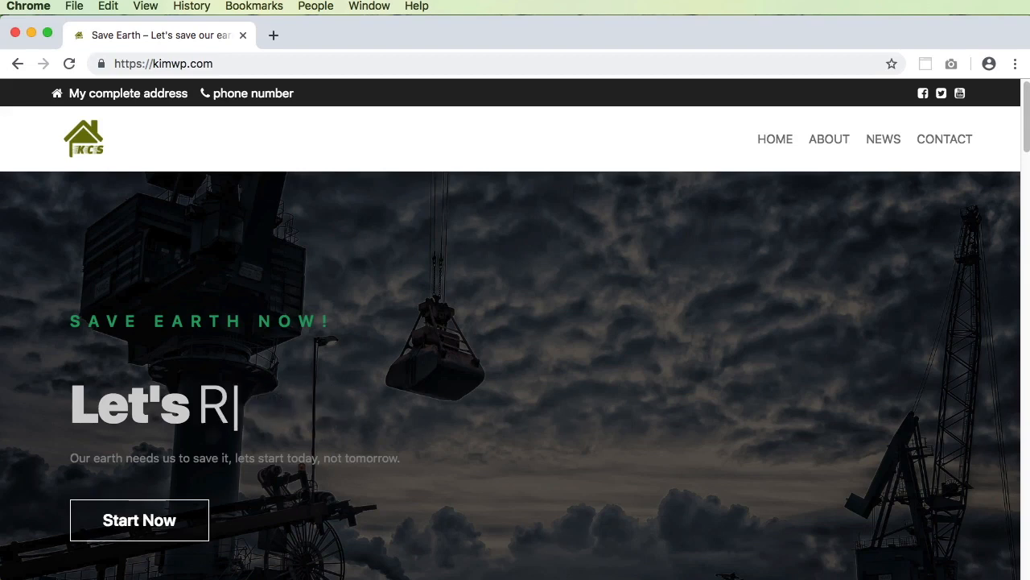
- Scroll through the demo website's homepage to review its sections down to the contact area
scroll(515, 330, down, 5)
scroll(515, 330, down, 2)
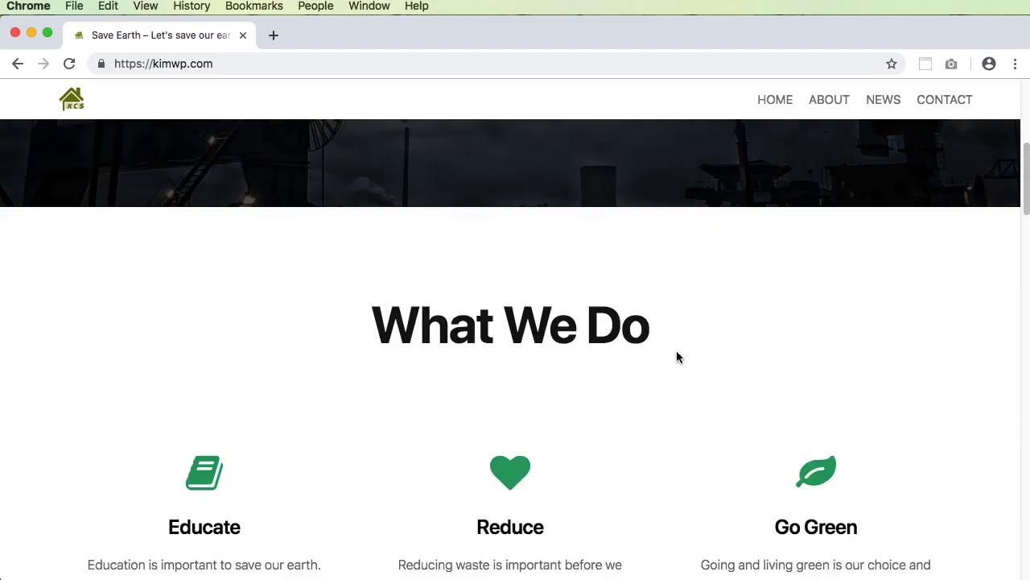
scroll(677, 363, down, 1)
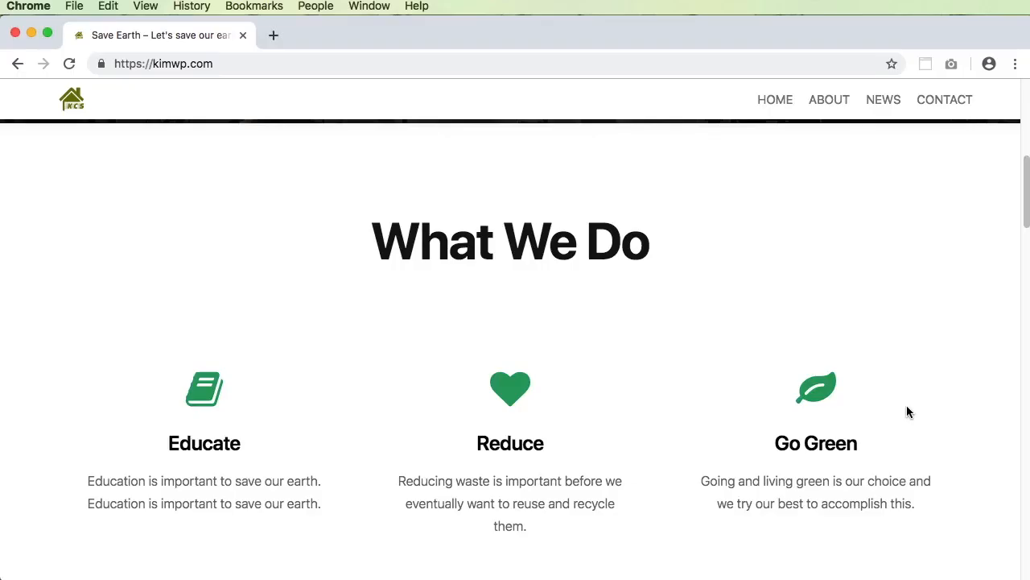
scroll(907, 407, down, 8)
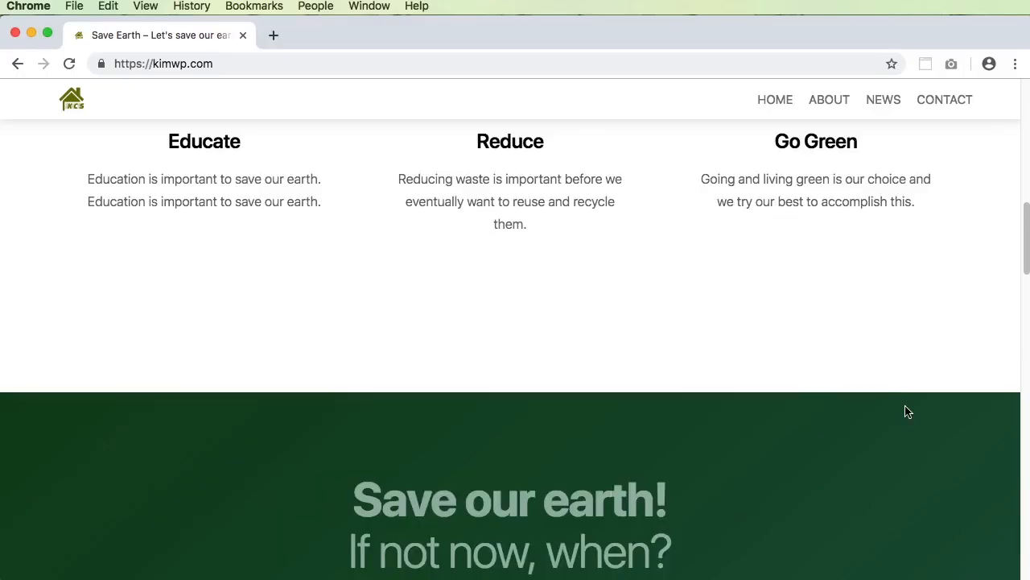
scroll(906, 409, up, 1)
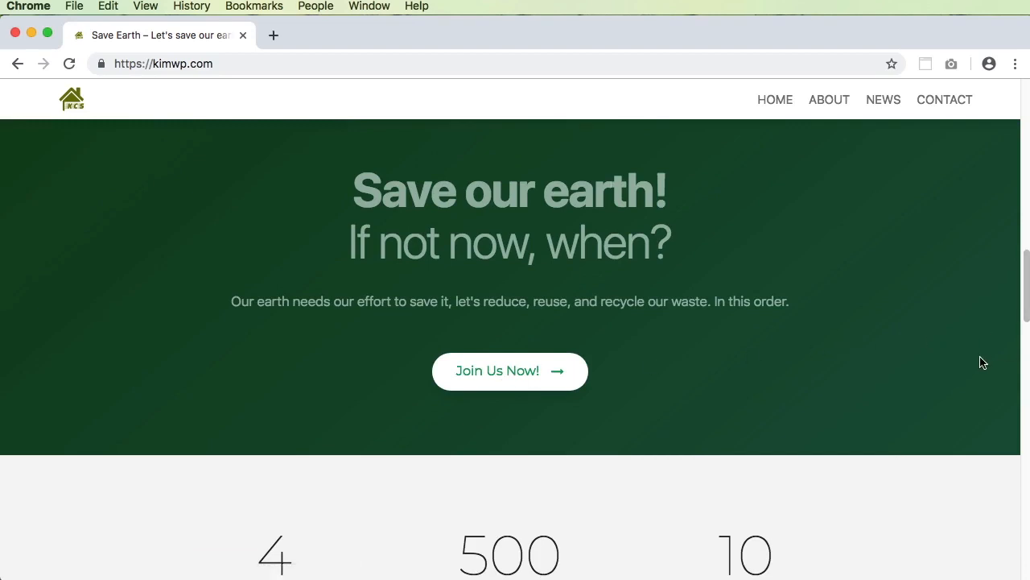
scroll(982, 361, down, 2)
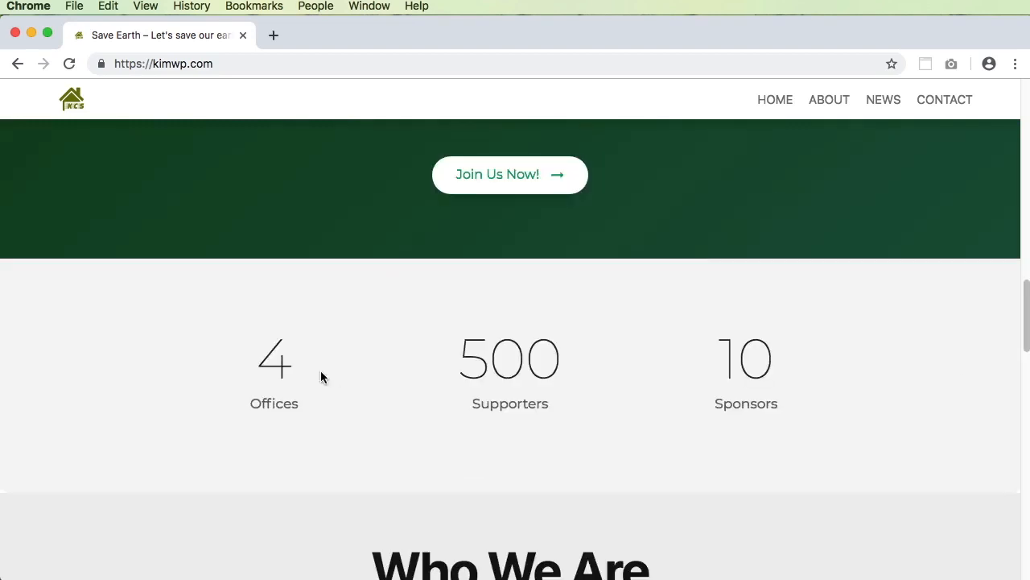
click(71, 65)
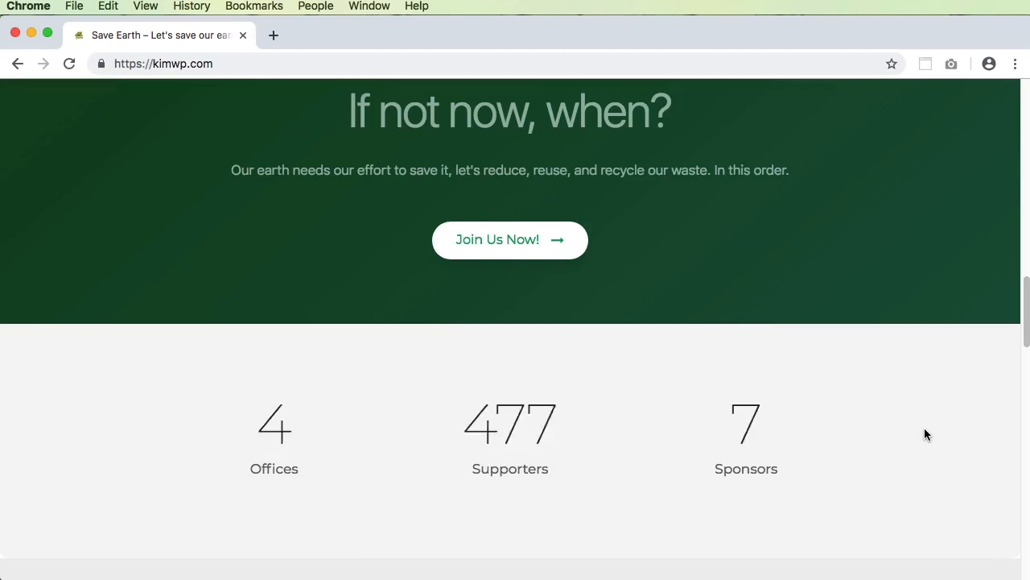
scroll(932, 421, down, 3)
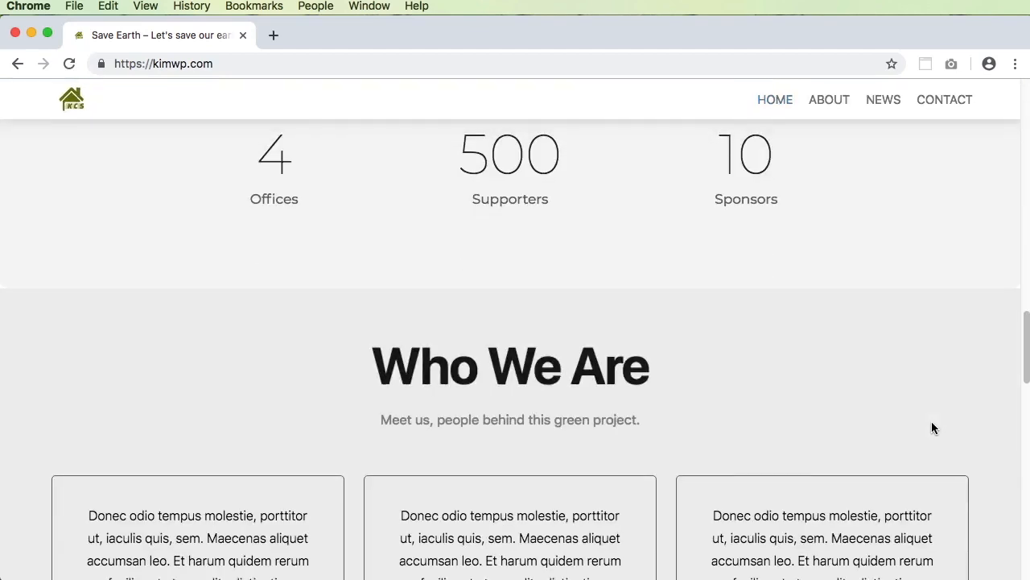
scroll(932, 421, down, 1)
scroll(769, 354, down, 1)
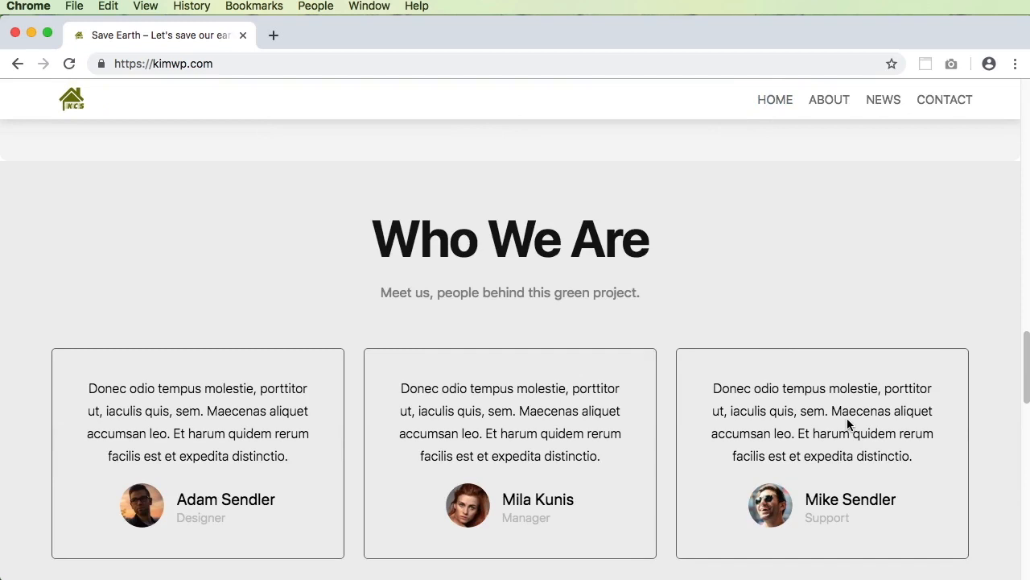
scroll(847, 422, down, 6)
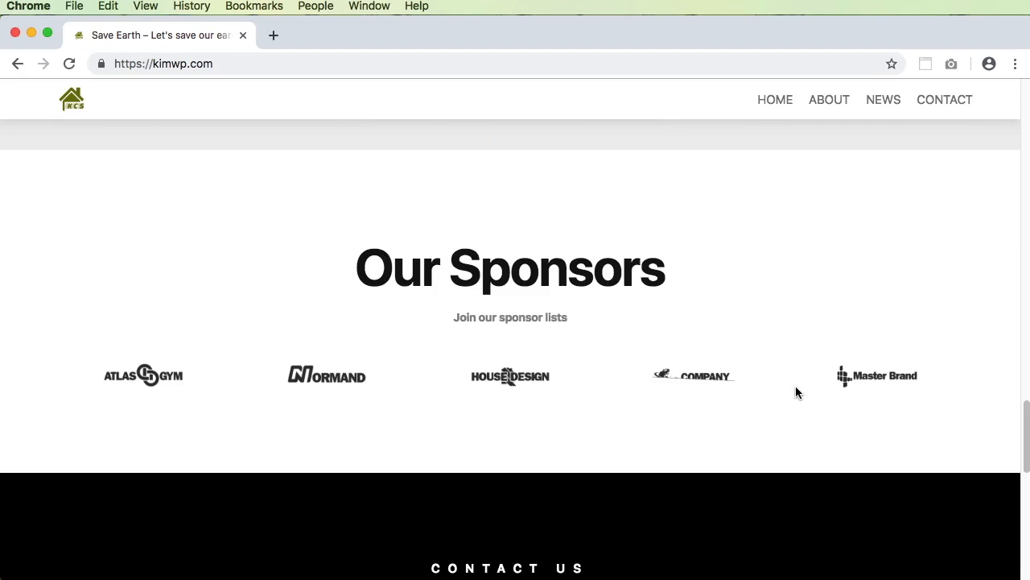
scroll(795, 394, down, 4)
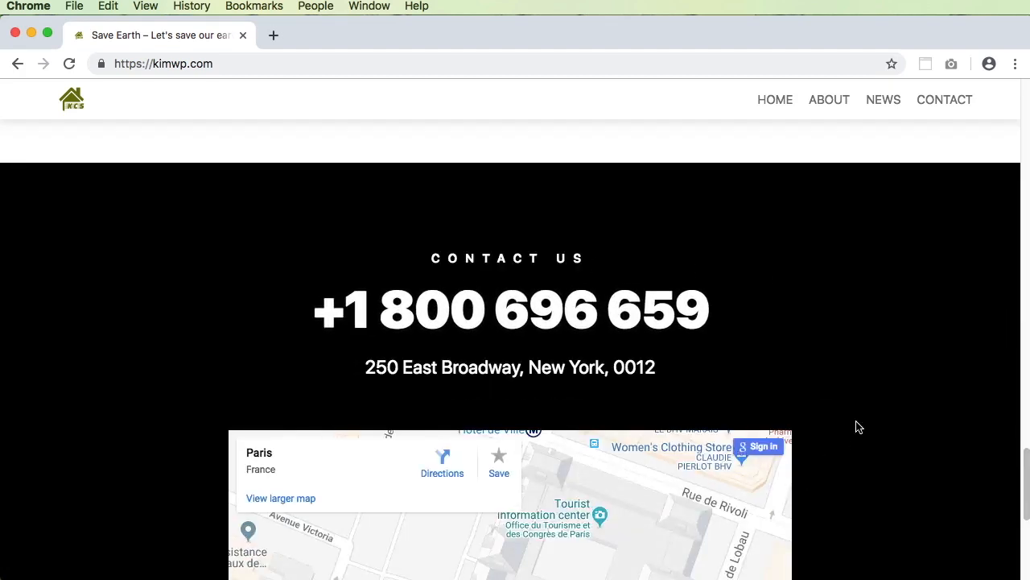
scroll(859, 426, down, 3)
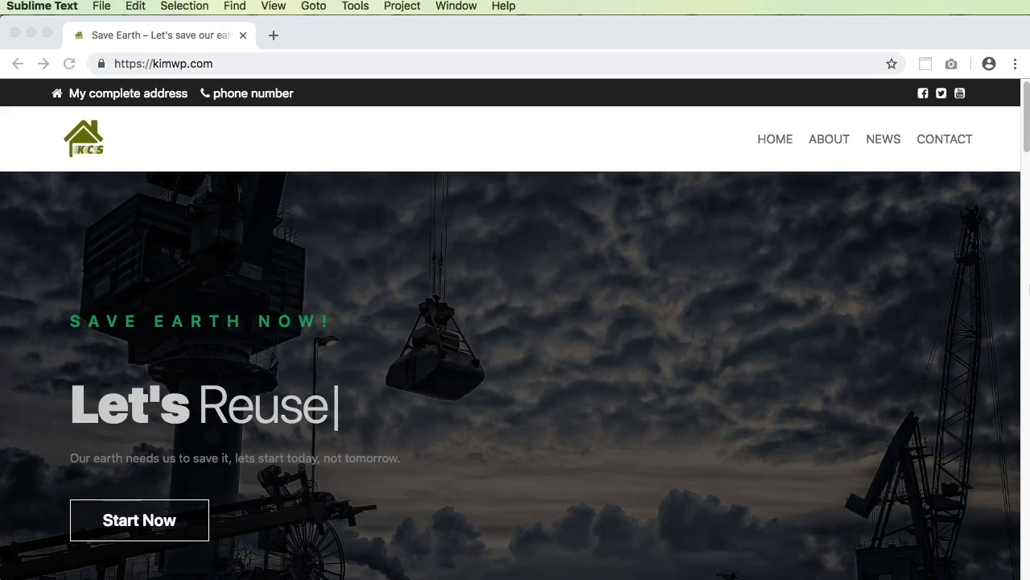
- Narrow the browser window to preview the site's mobile layout and toggle its menu
click(1024, 286)
drag(1024, 286, 322, 288)
click(284, 149)
click(284, 149)
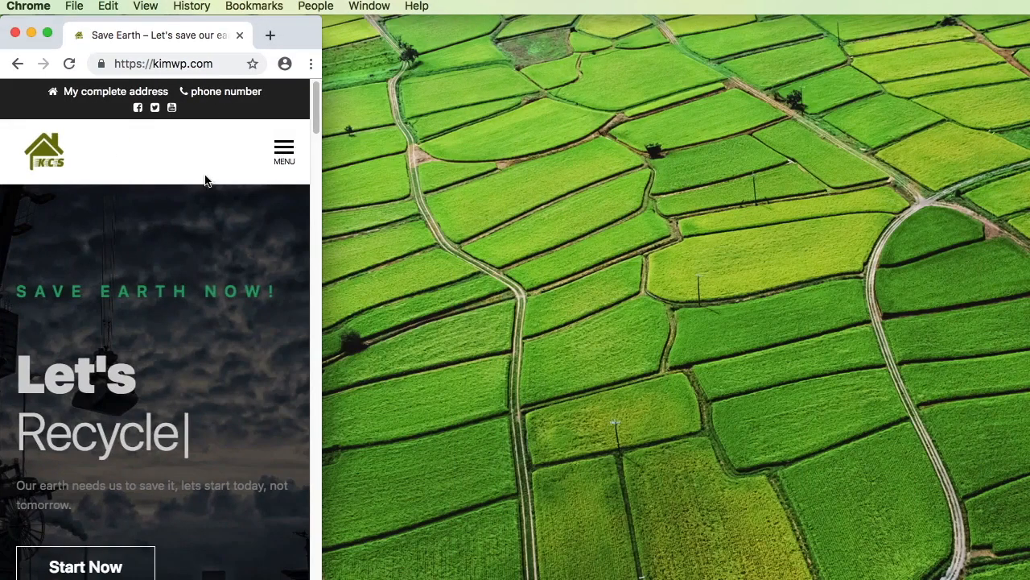
scroll(217, 287, down, 5)
scroll(217, 288, down, 13)
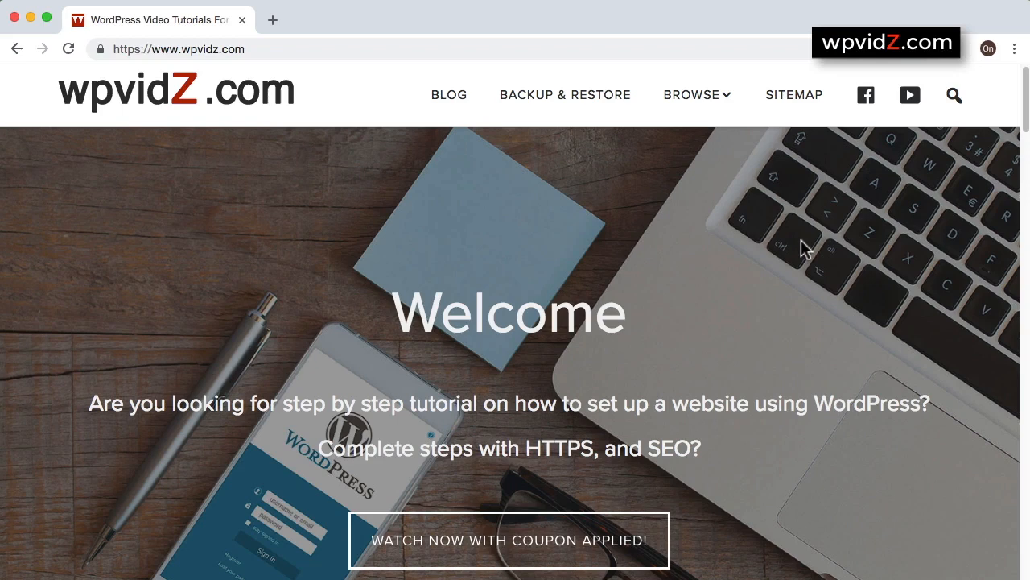
- Open wpvidz.com/domain from the address bar
drag(182, 49, 247, 49)
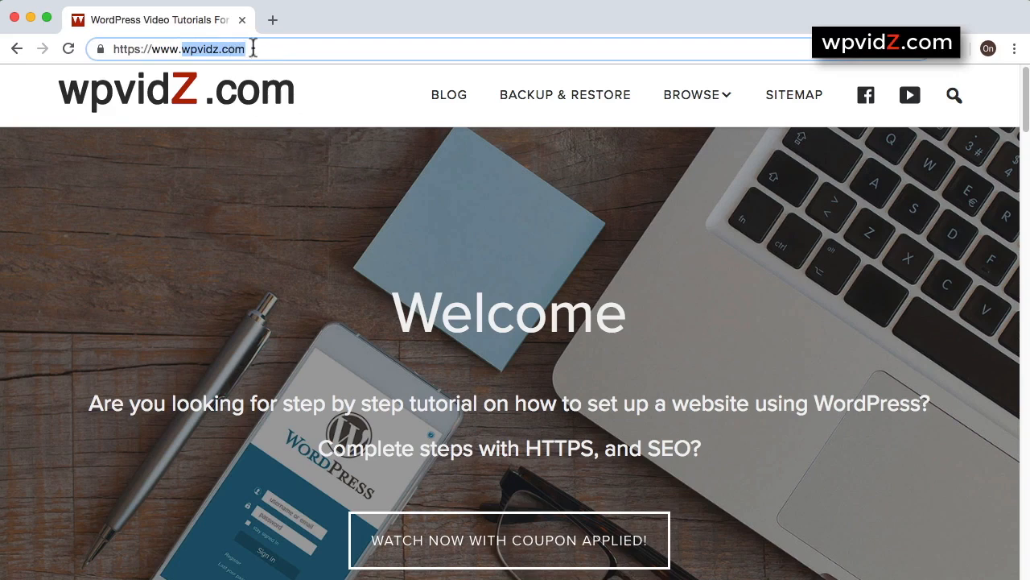
drag(281, 49, 82, 37)
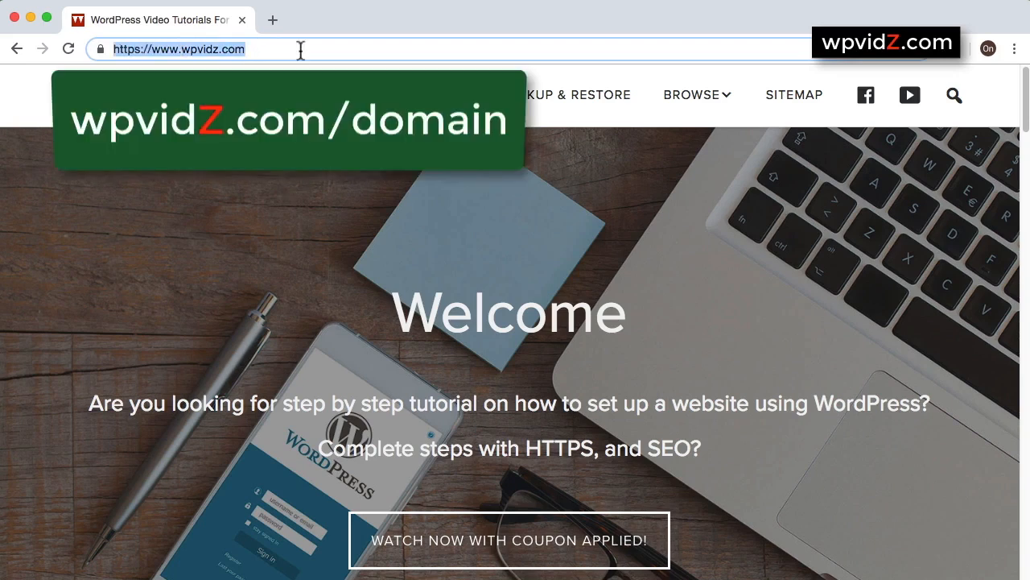
text(wpvidz)
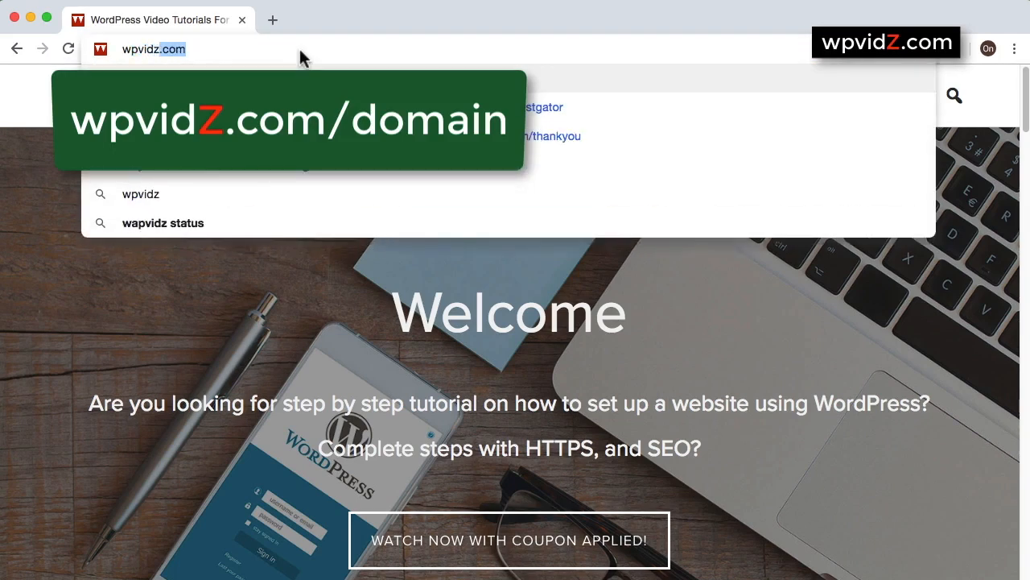
text(.com/d)
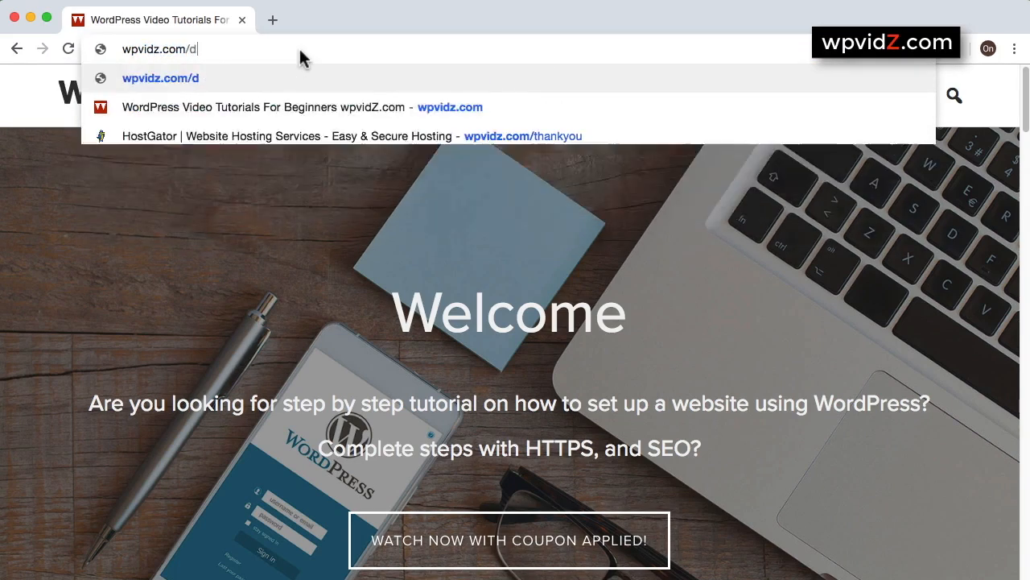
text(omain)
key(Return)
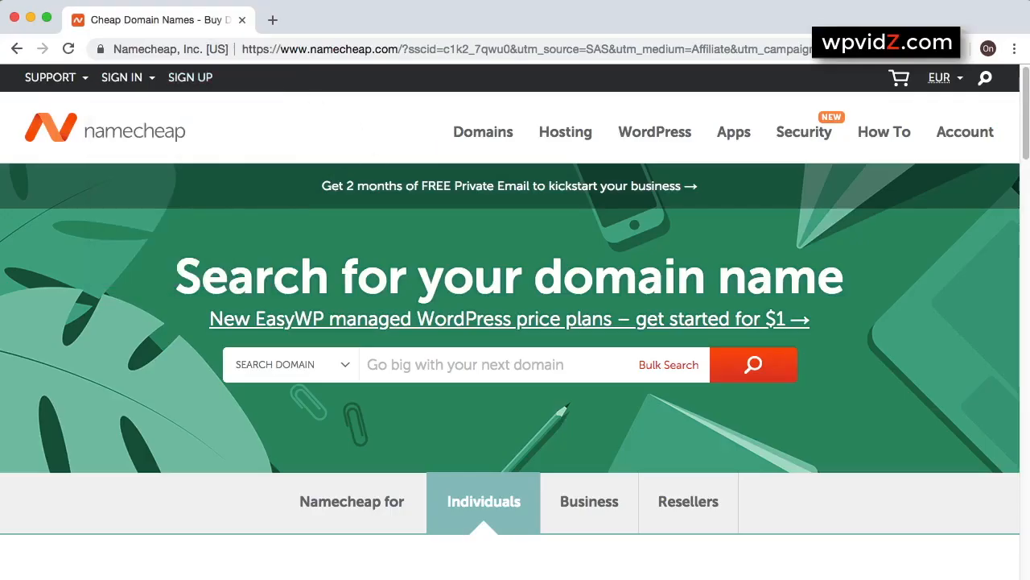
- Sign in to Namecheap and open the Domain Name Search page
click(121, 78)
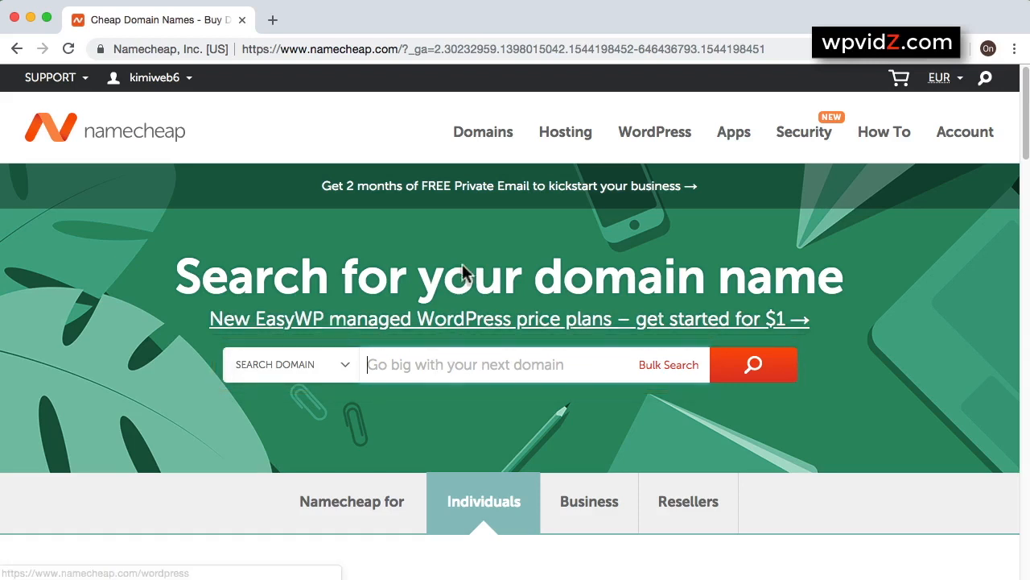
mouse_move(506, 138)
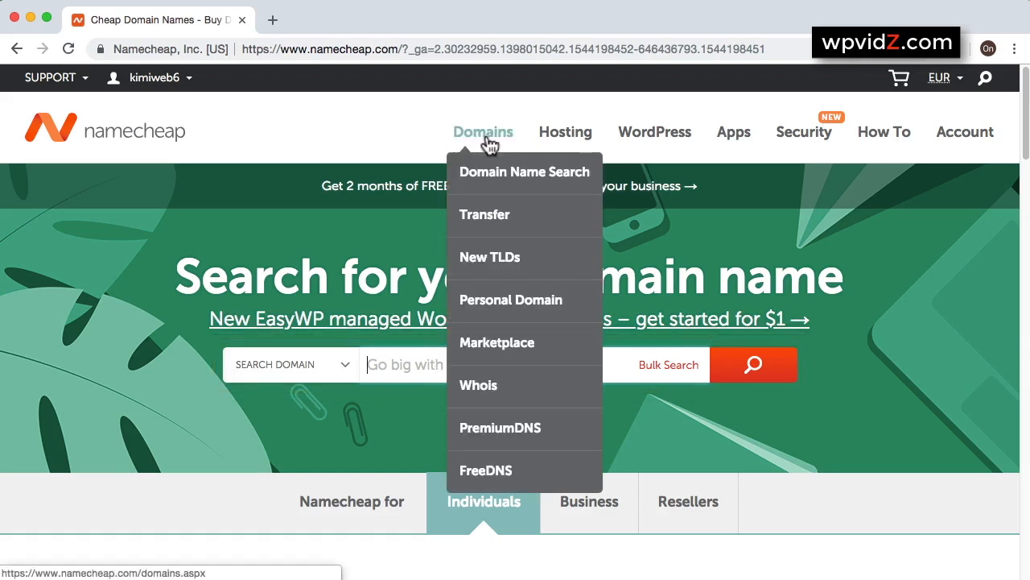
click(505, 179)
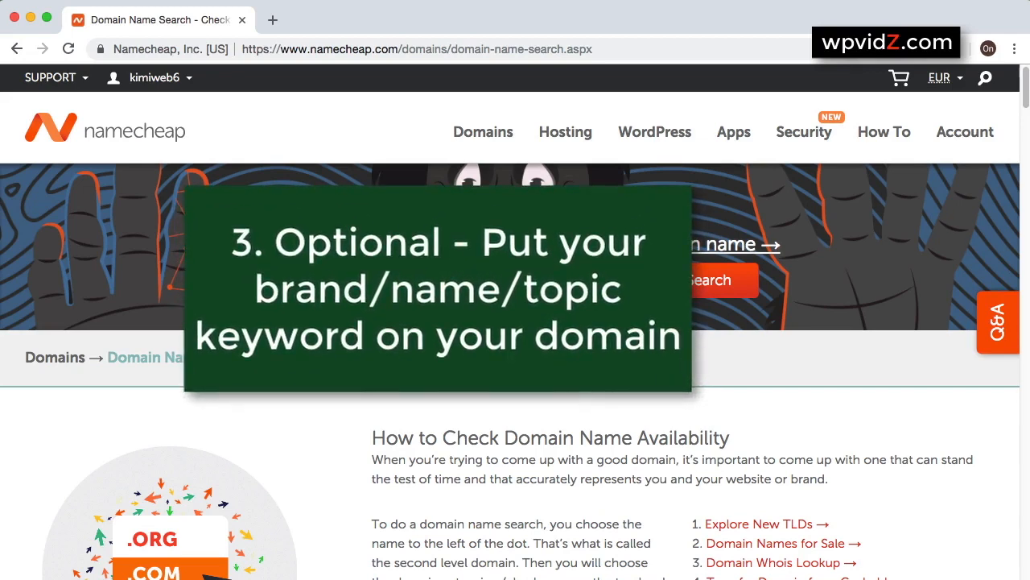
- Search for the domain kimwphjfdhsfhsafdzwewewzt.com
text(kimwp)
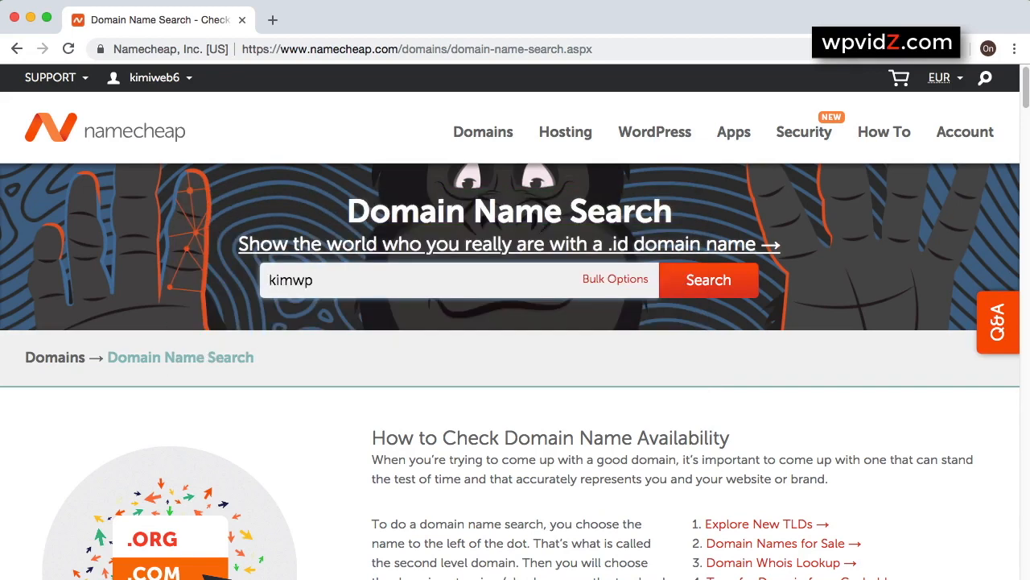
text(.comhjfdhsfhsafdzwewewzt.com)
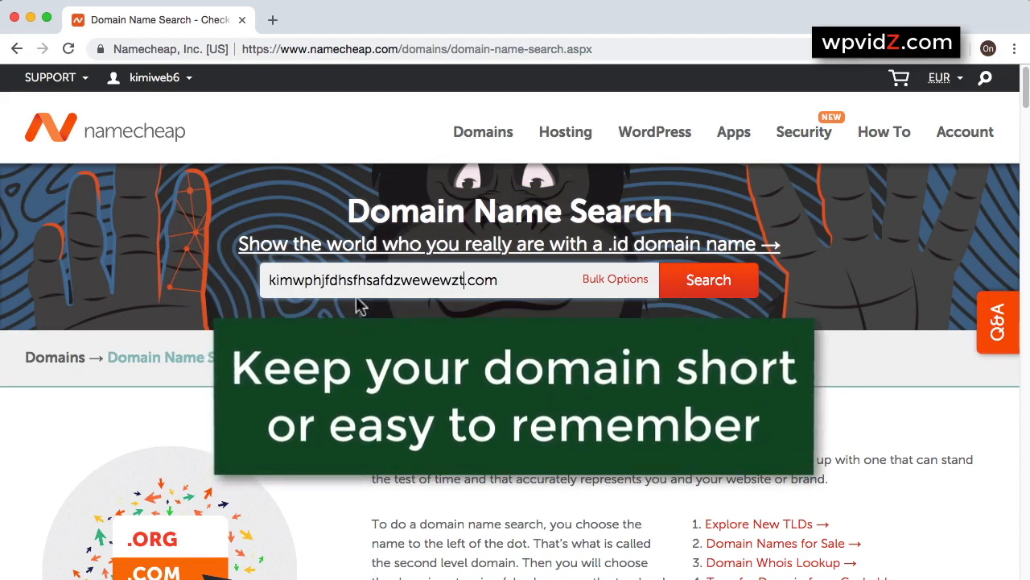
drag(500, 279, 258, 290)
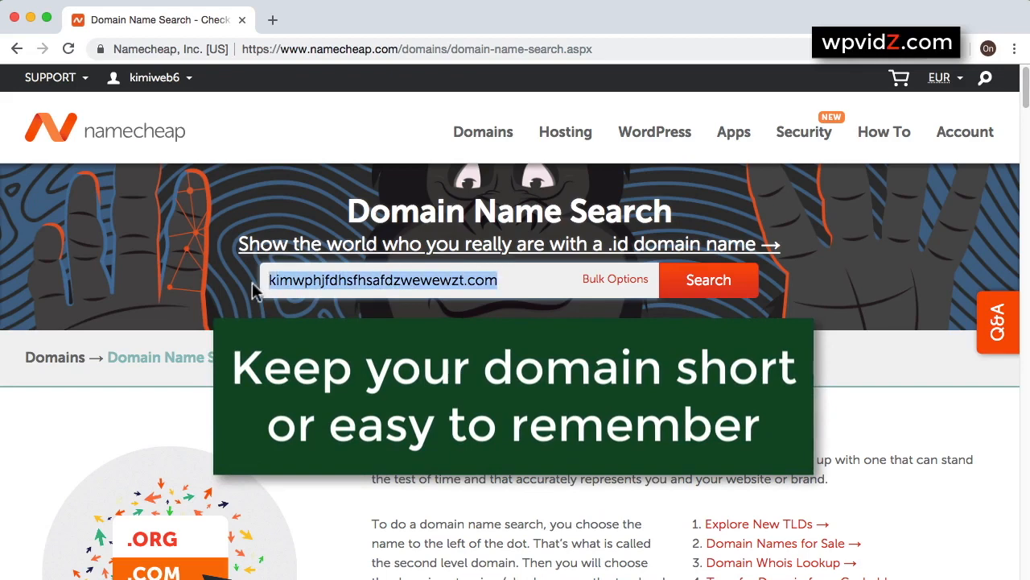
click(734, 298)
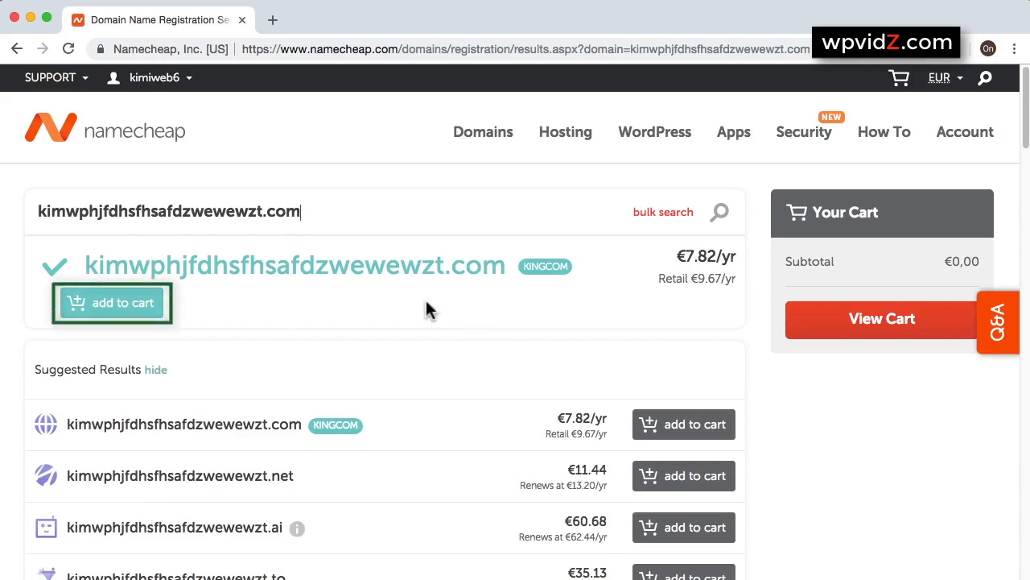
- Change part of the searched name to hfdhfdfd and review kimwphjfdhsfhhfdhfdfd.com in the shopping cart
drag(262, 211, 150, 212)
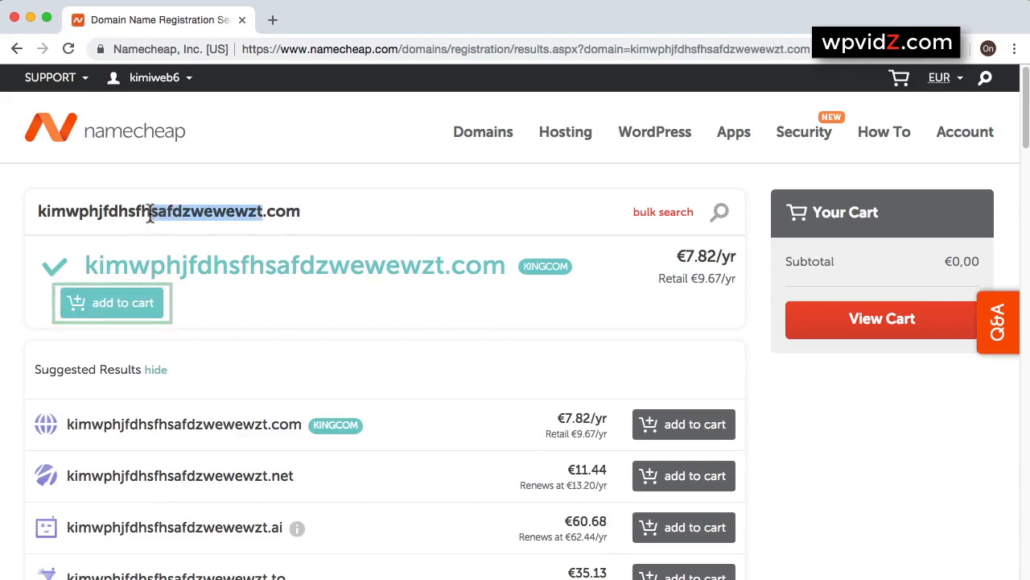
text(hfdhfdfd)
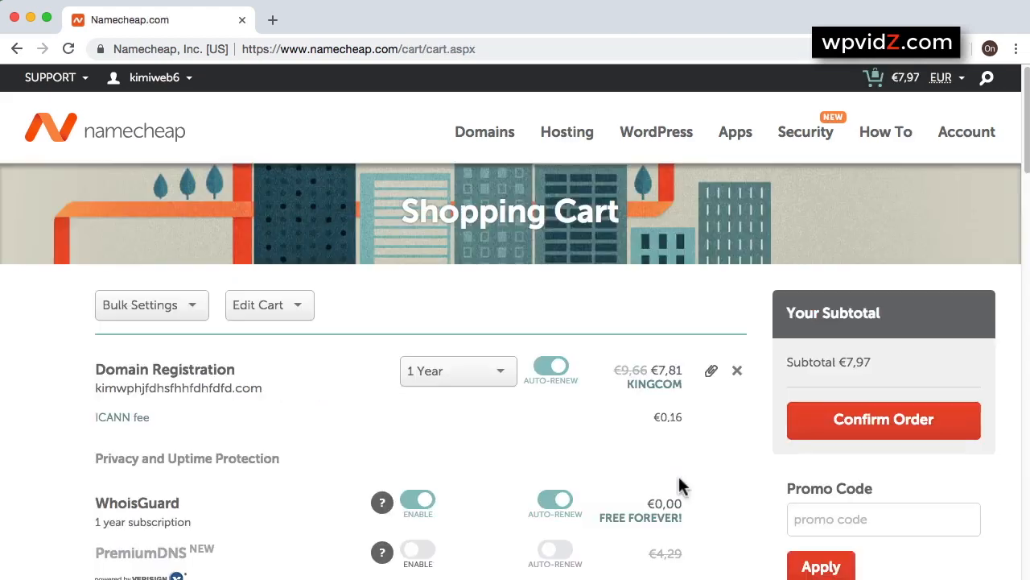
scroll(701, 466, down, 1)
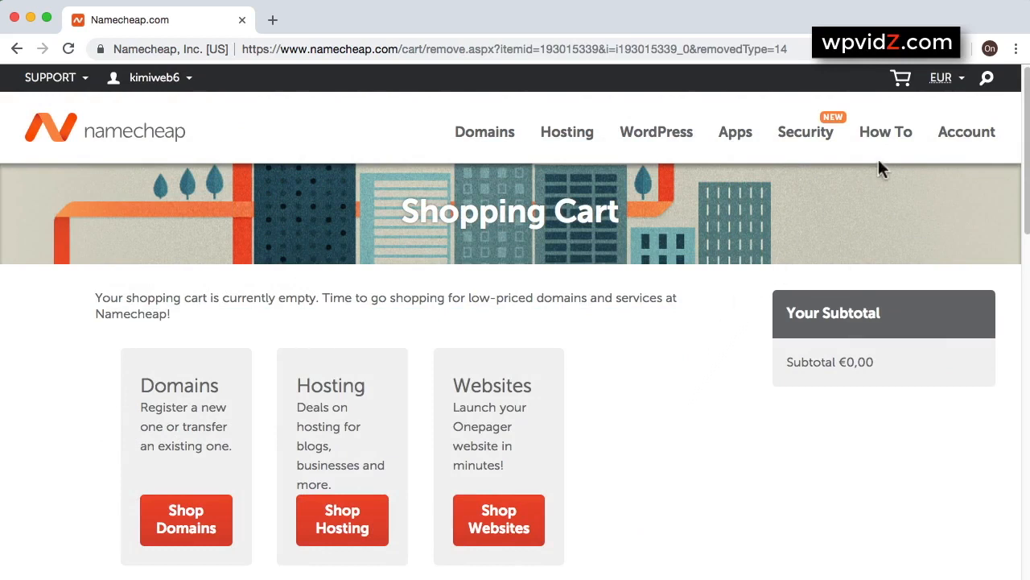
- Open the Namecheap account dashboard and its Expiring / Expired section
mouse_move(958, 139)
click(932, 185)
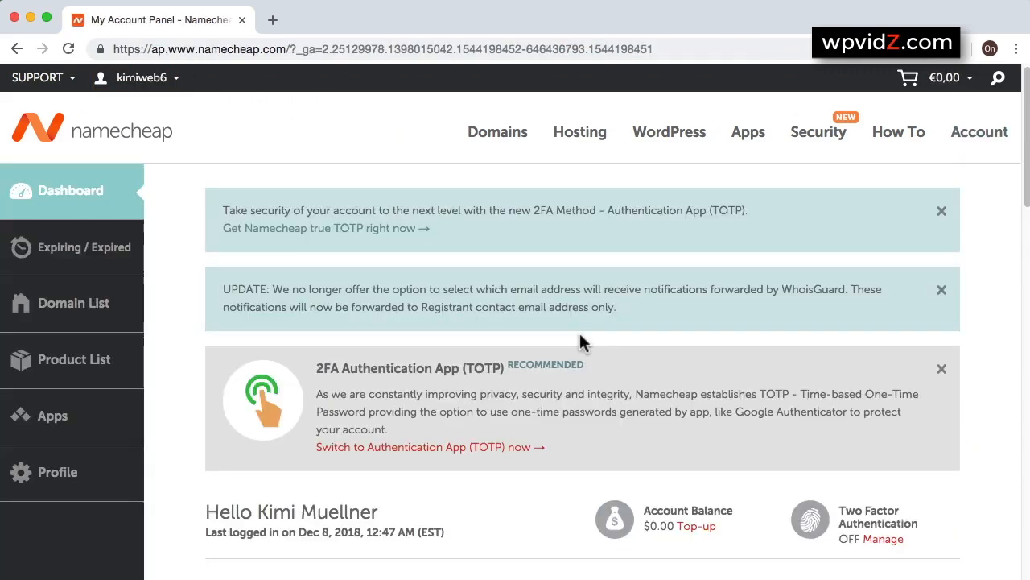
scroll(661, 375, down, 2)
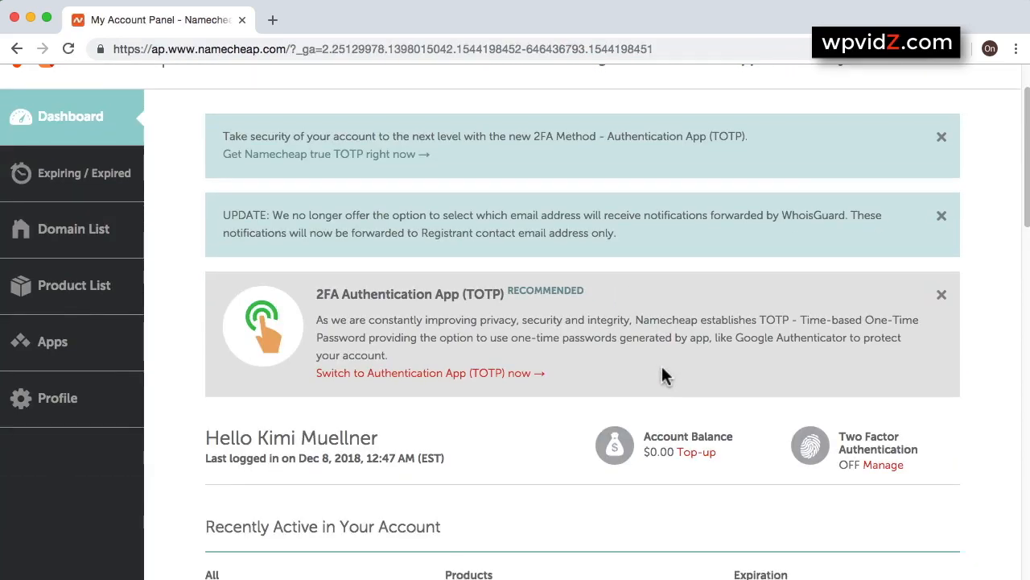
click(83, 242)
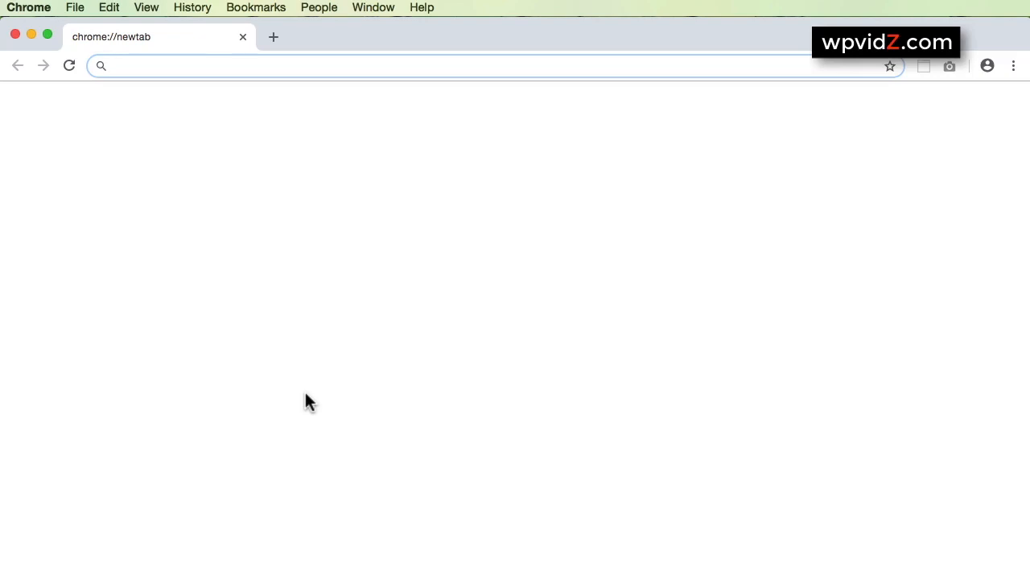
- Go to hostgator.com in a new tab
text(hostgator.com)
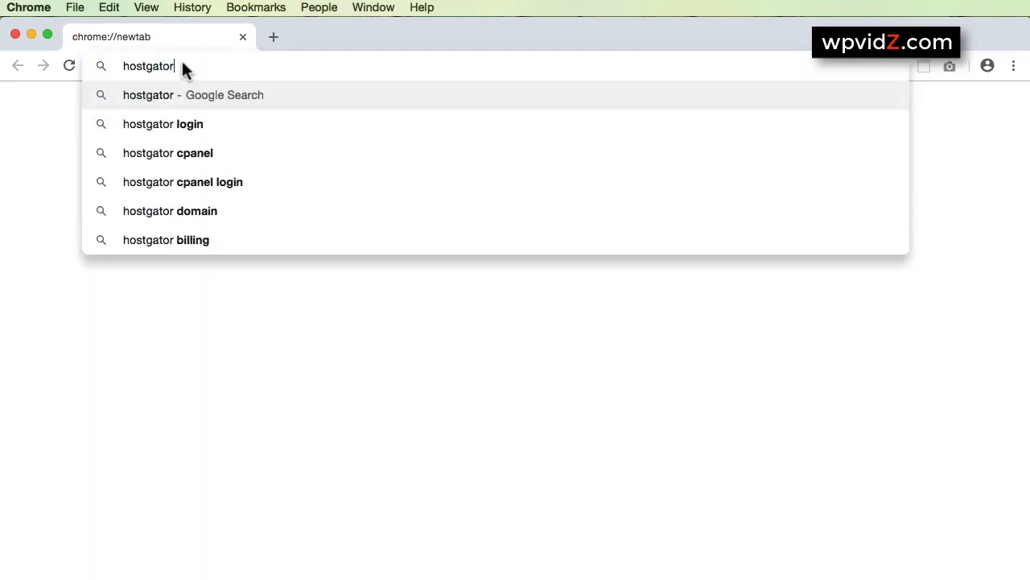
key(Return)
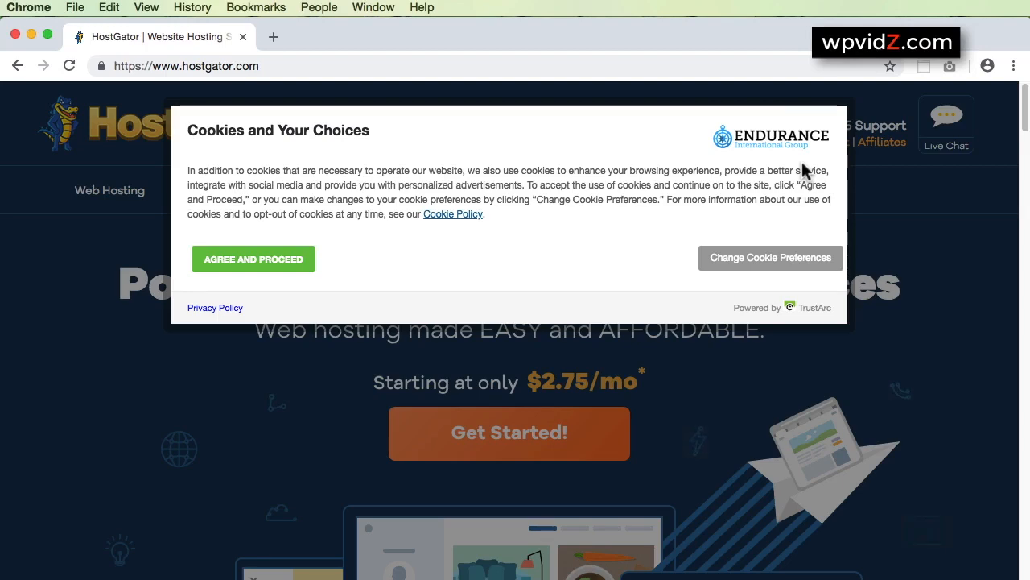
- Agree to the cookie notice and open the Web Hosting page
click(274, 266)
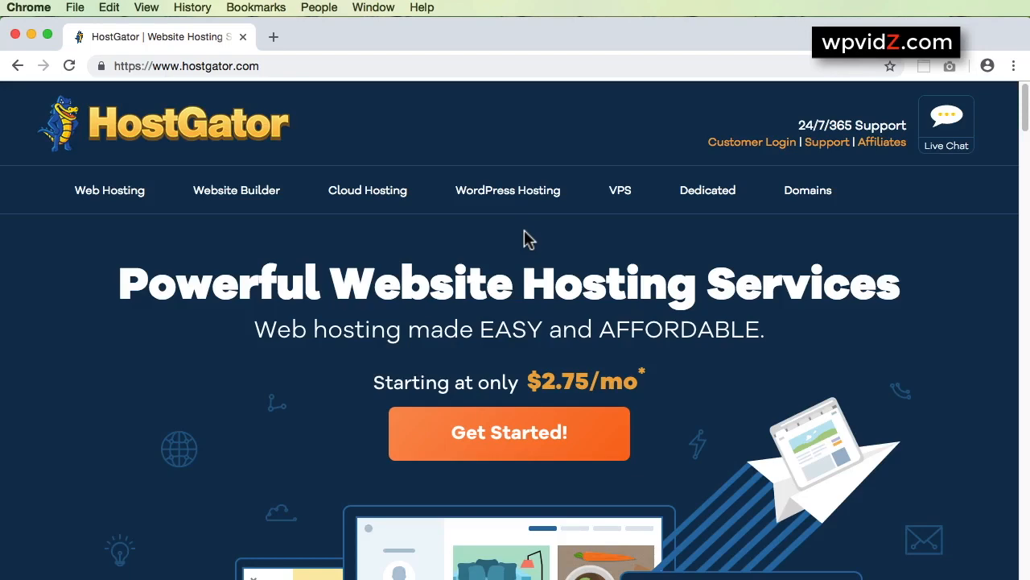
click(101, 198)
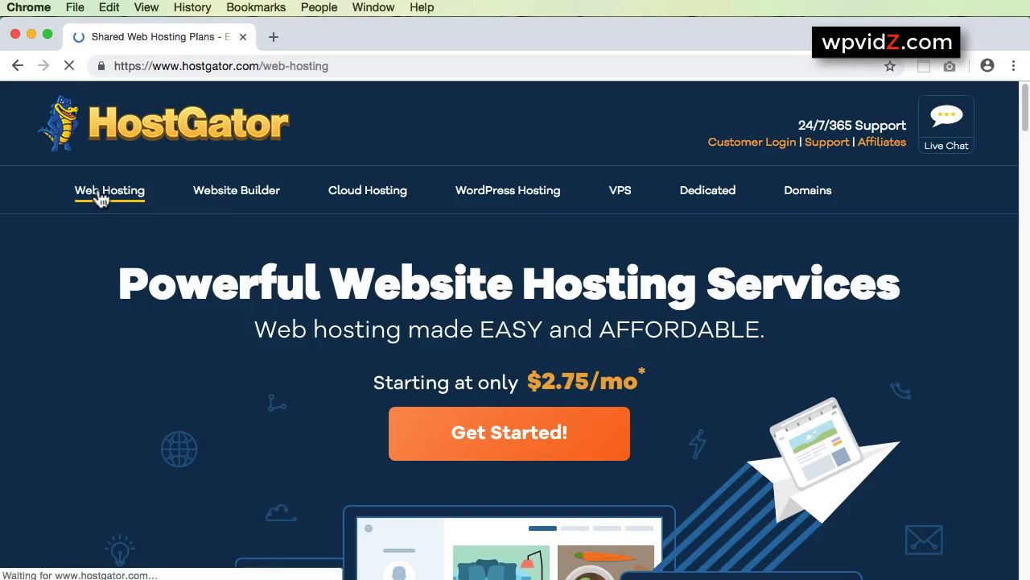
- Choose the Baby hosting plan to start the HostGator order
scroll(851, 314, down, 5)
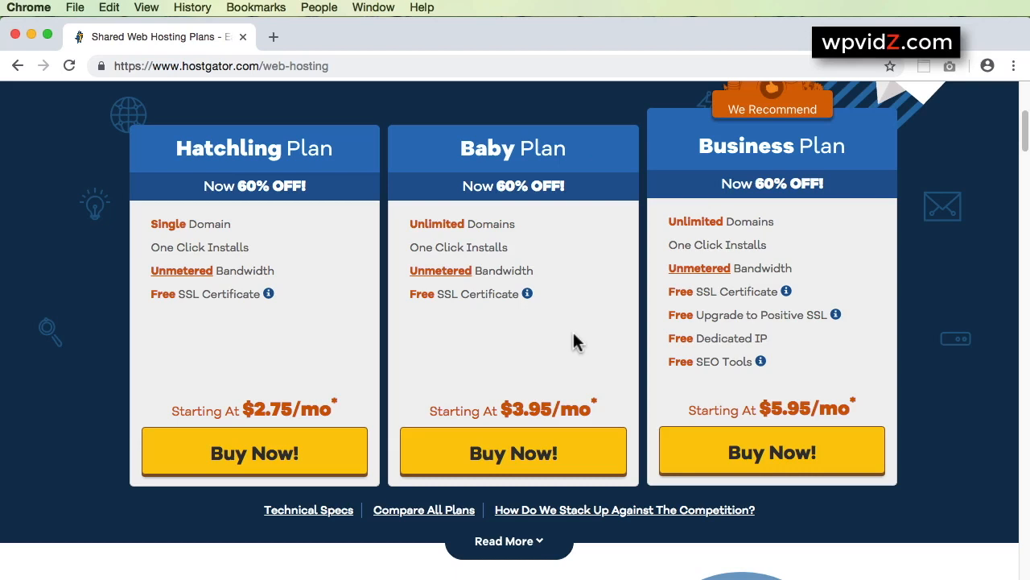
click(534, 465)
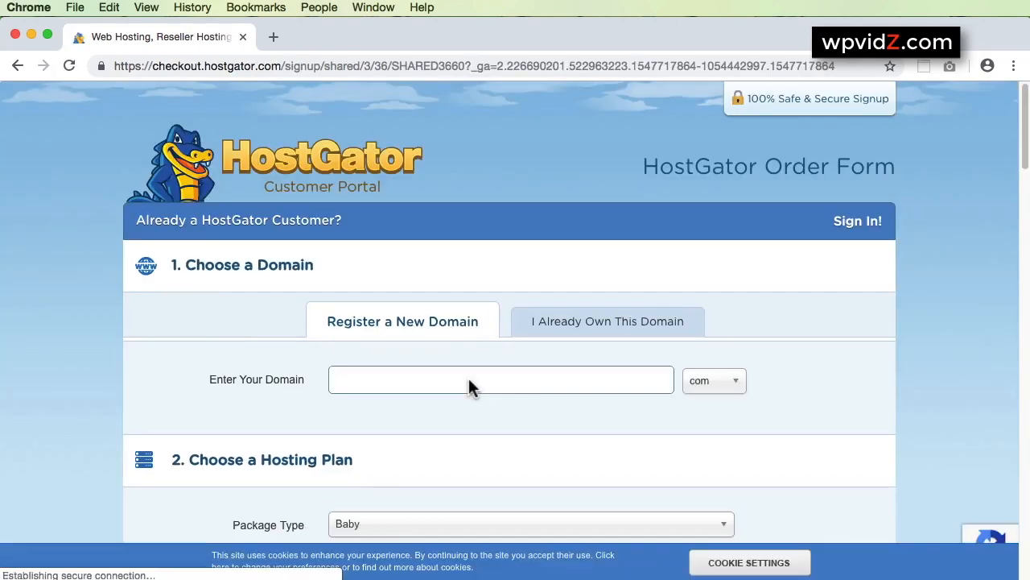
- Enter kimwp.com as a domain you already own in the order form
click(589, 335)
click(423, 382)
text(kimwp.com)
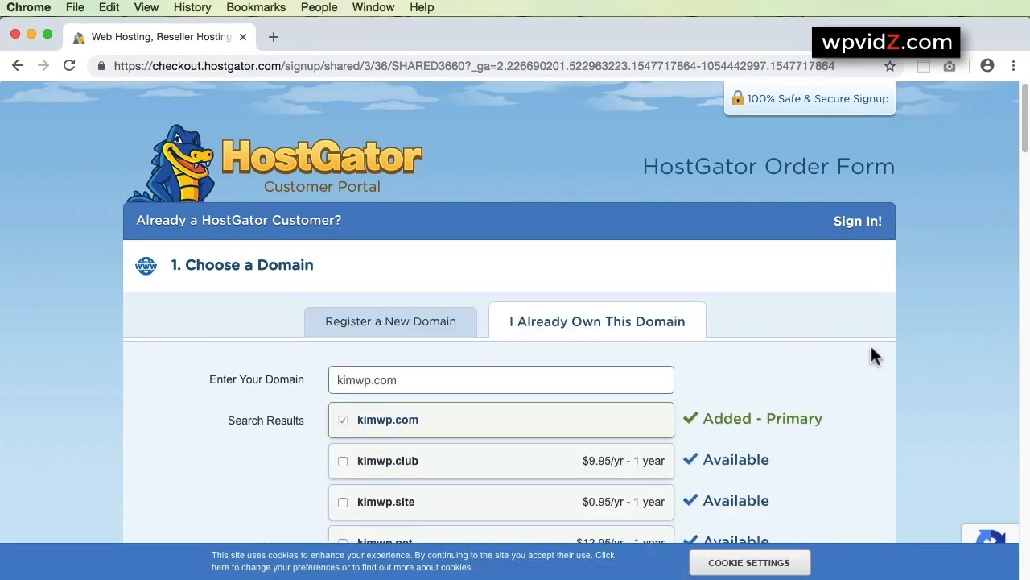
scroll(900, 330, down, 10)
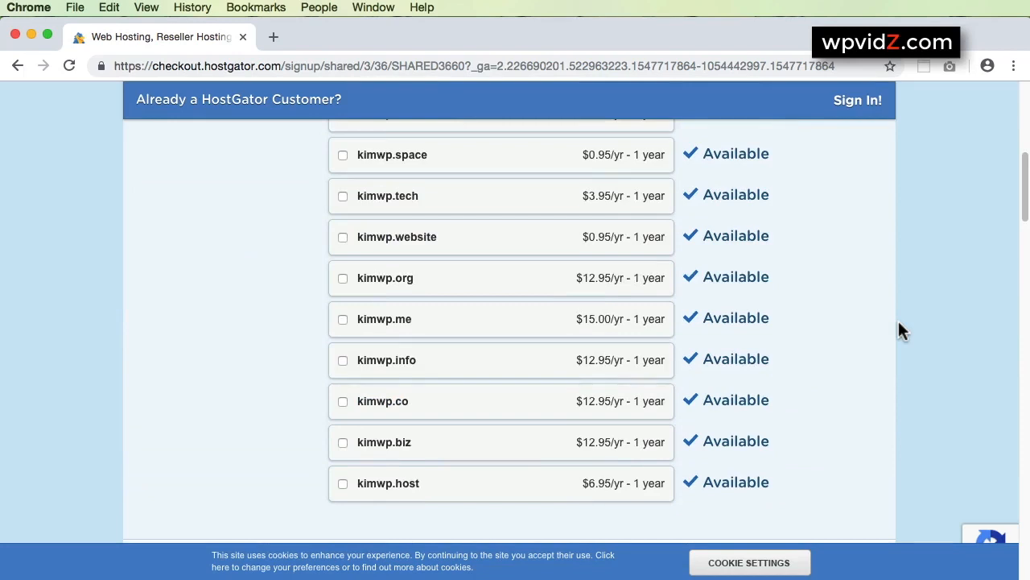
scroll(899, 326, up, 2)
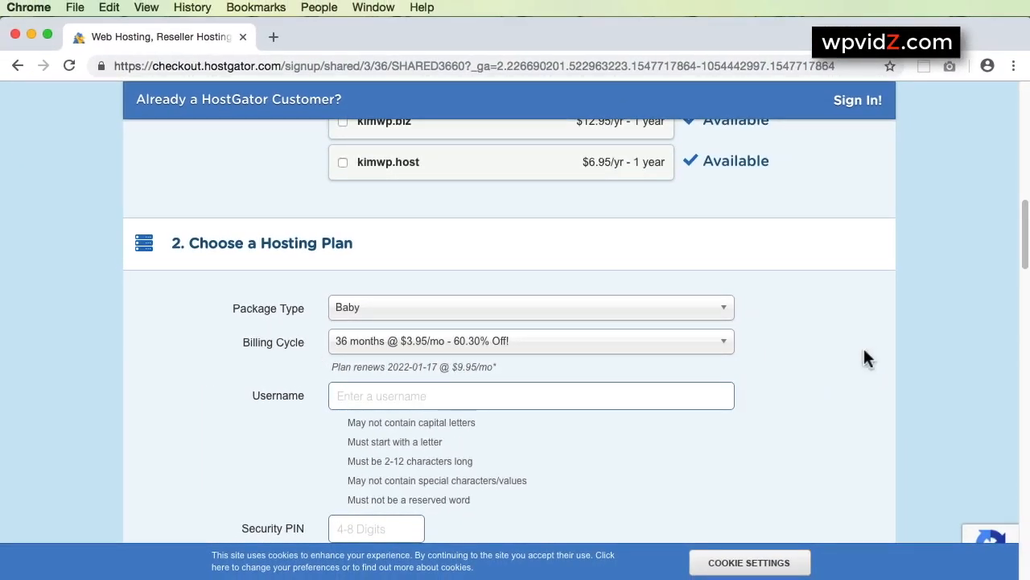
- Set the billing cycle to 12 months @ $8.95/mo
click(772, 333)
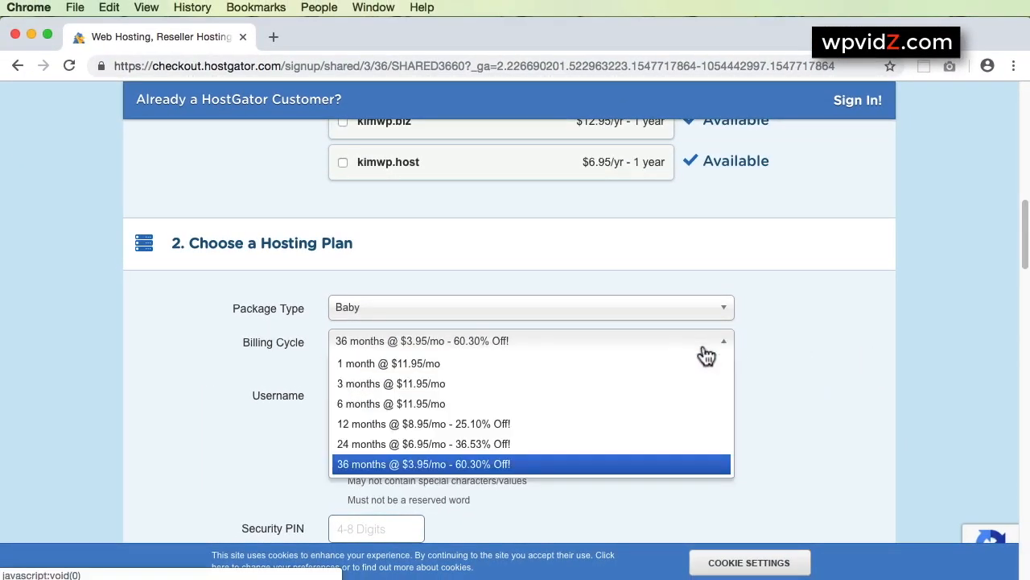
click(610, 431)
scroll(828, 379, down, 3)
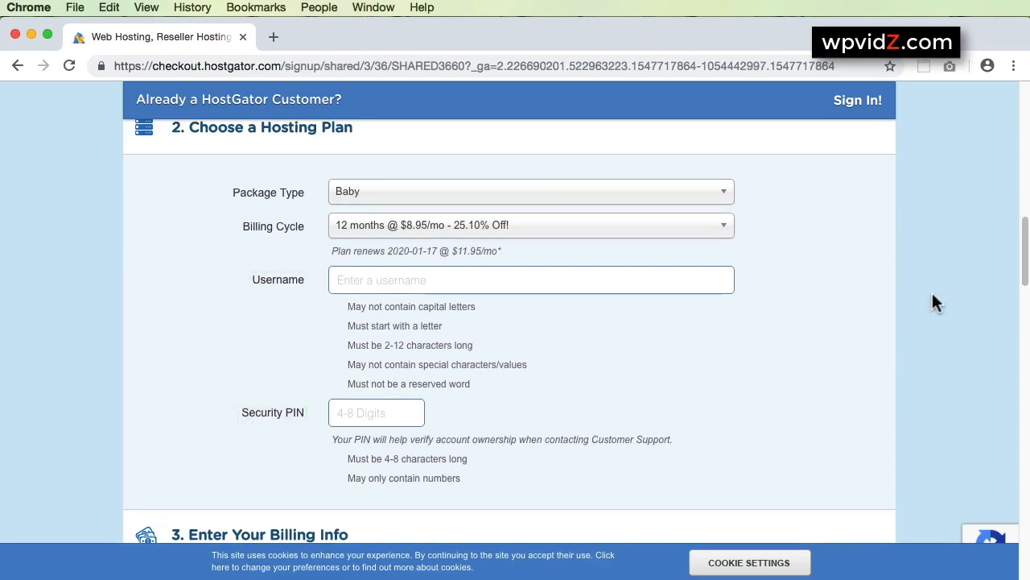
- Review the billing info, additional services and coupon code sections of the order form
scroll(933, 302, down, 6)
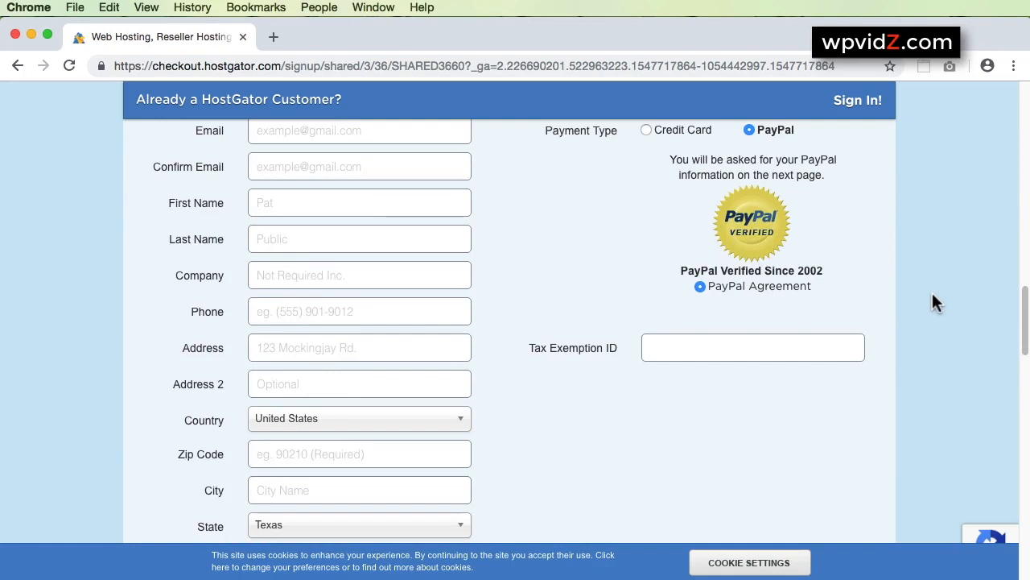
scroll(918, 302, up, 2)
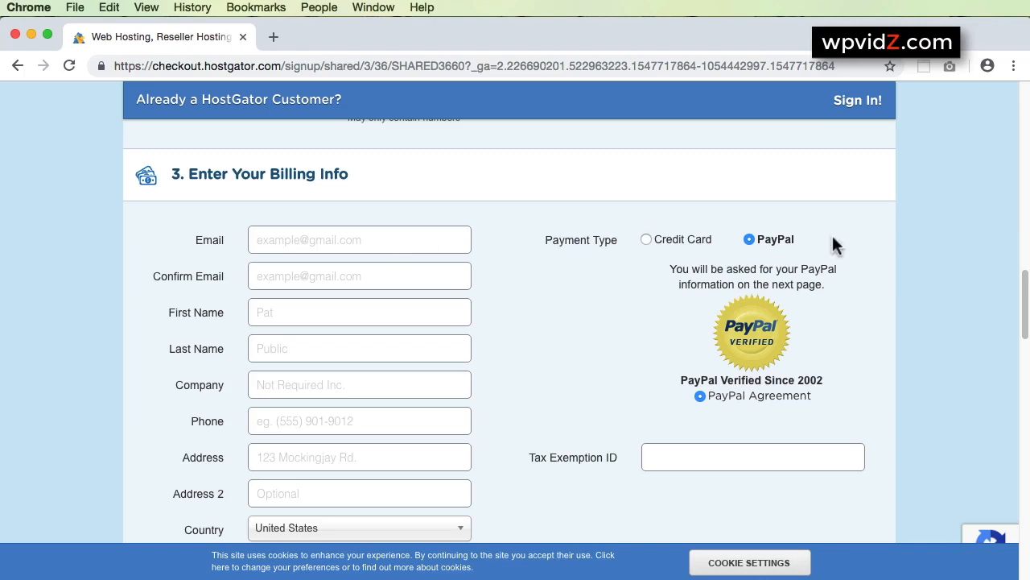
scroll(913, 312, down, 5)
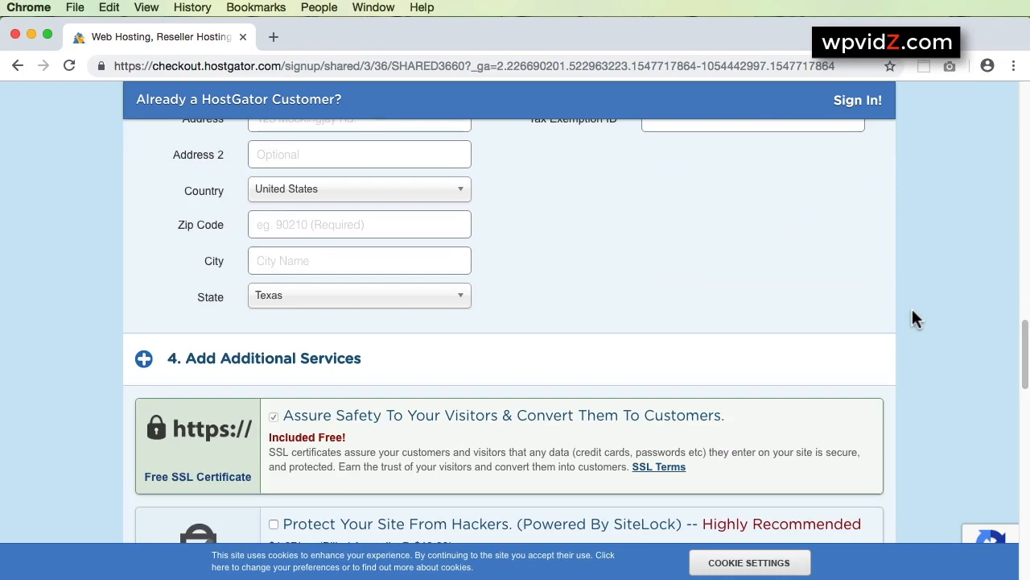
scroll(639, 363, down, 3)
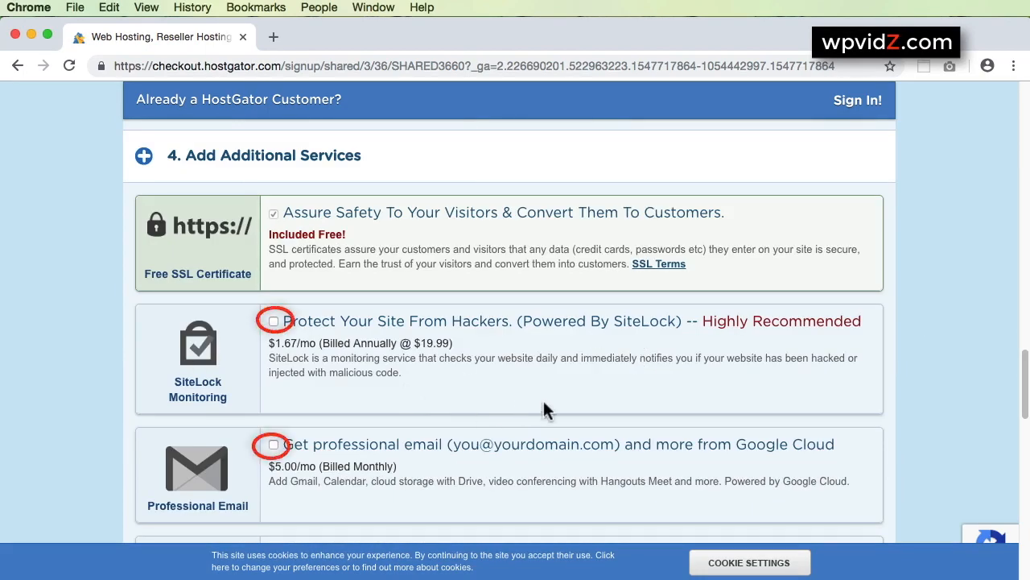
scroll(544, 409, down, 5)
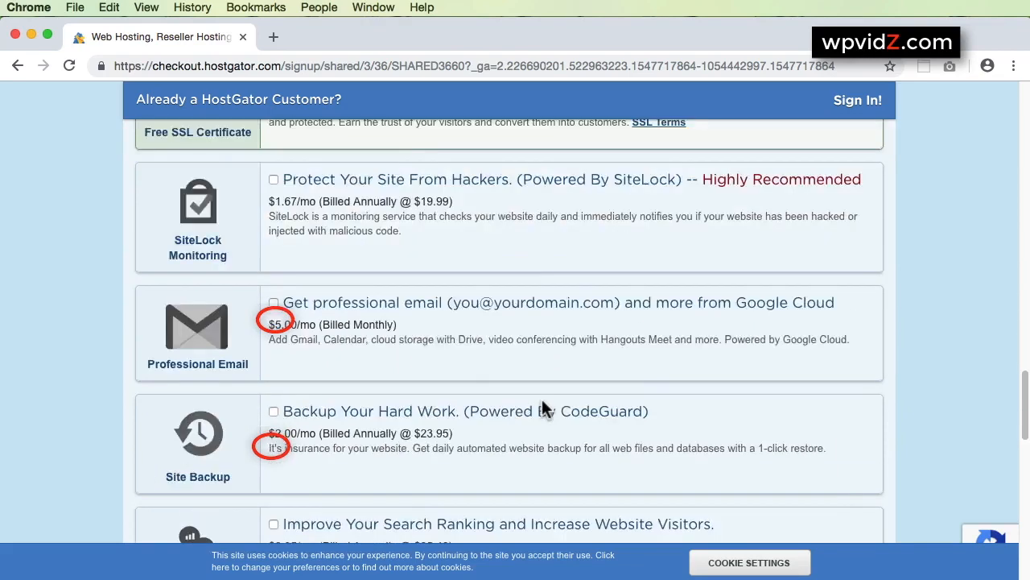
scroll(543, 409, down, 3)
scroll(541, 409, down, 1)
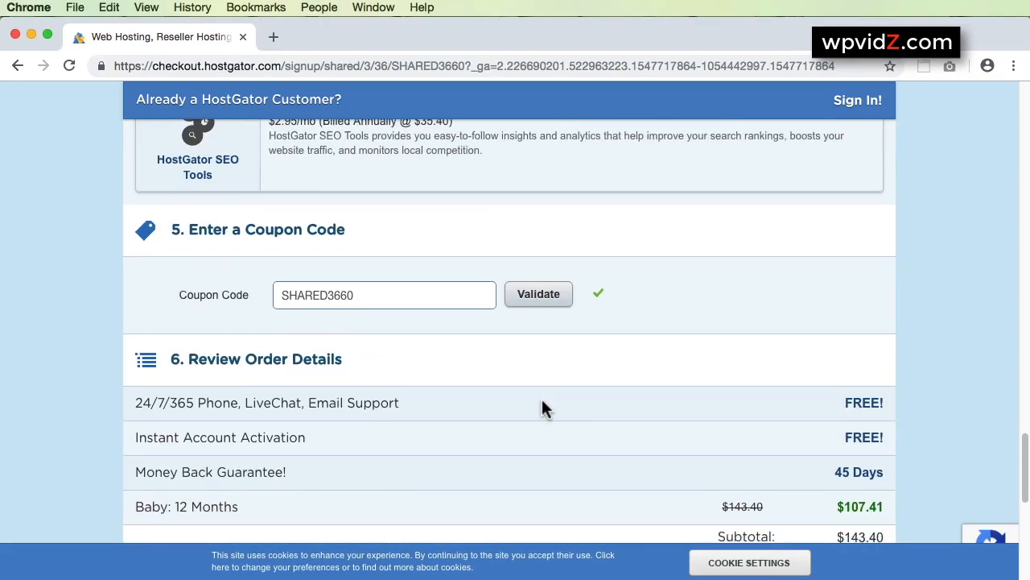
scroll(542, 409, down, 1)
scroll(663, 352, down, 2)
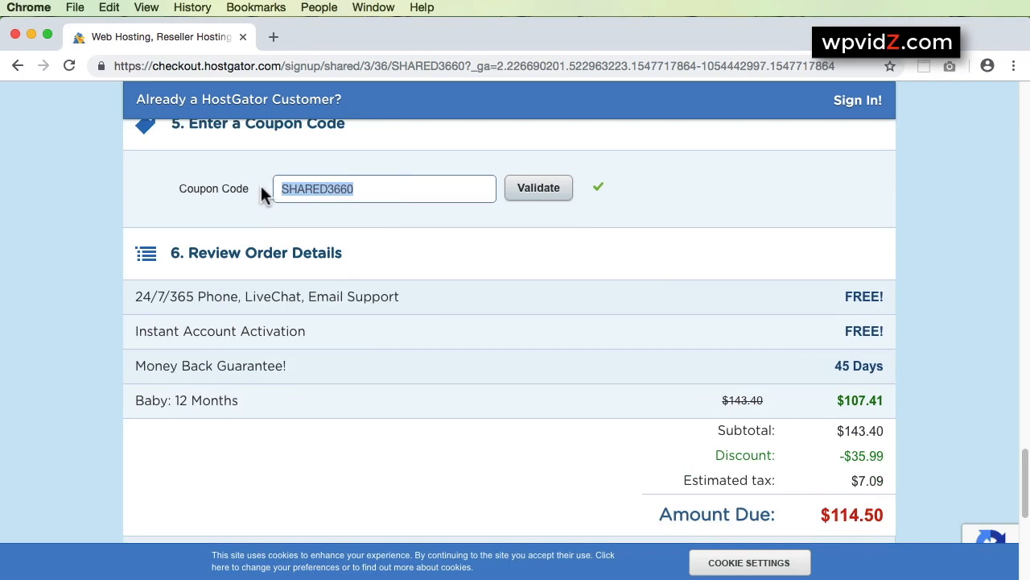
- Replace the coupon code with onecentwphost and validate it
text(onecent)
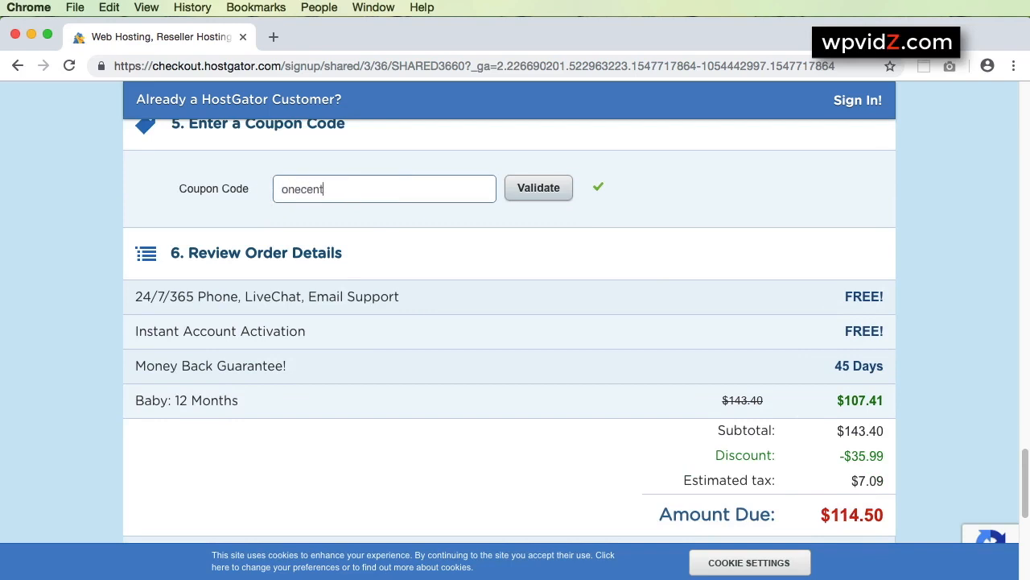
text(wphost)
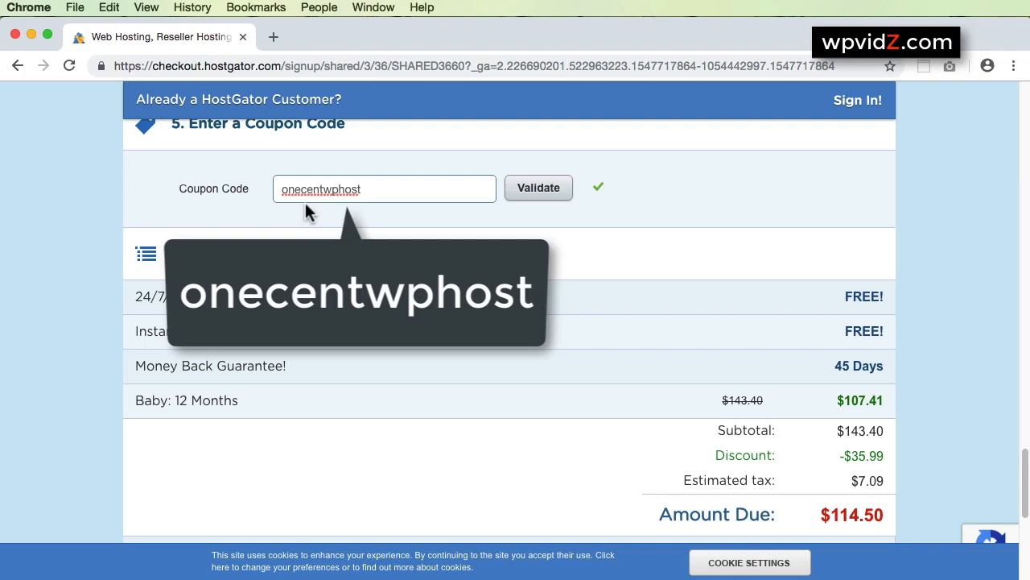
click(541, 191)
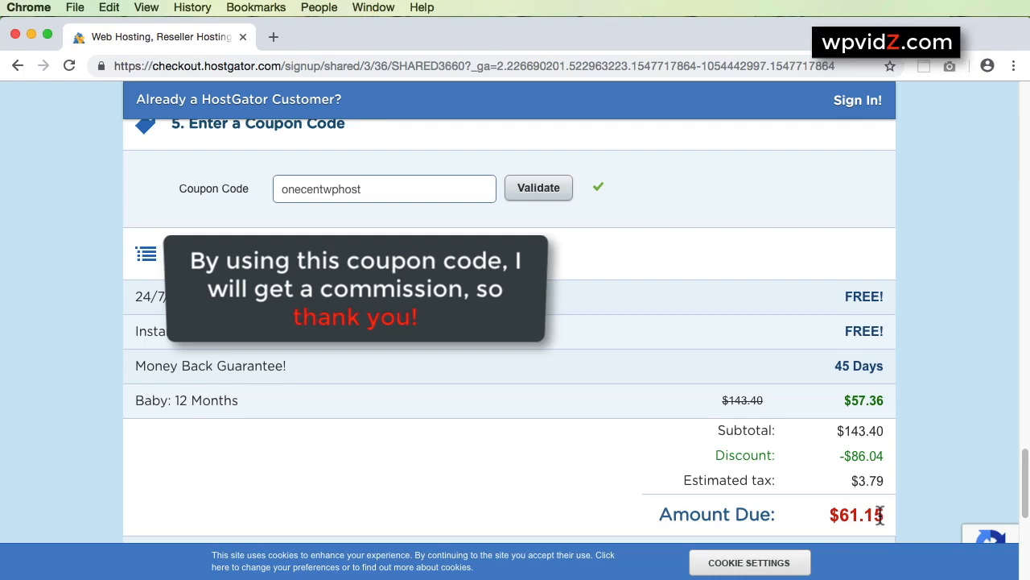
scroll(959, 336, down, 2)
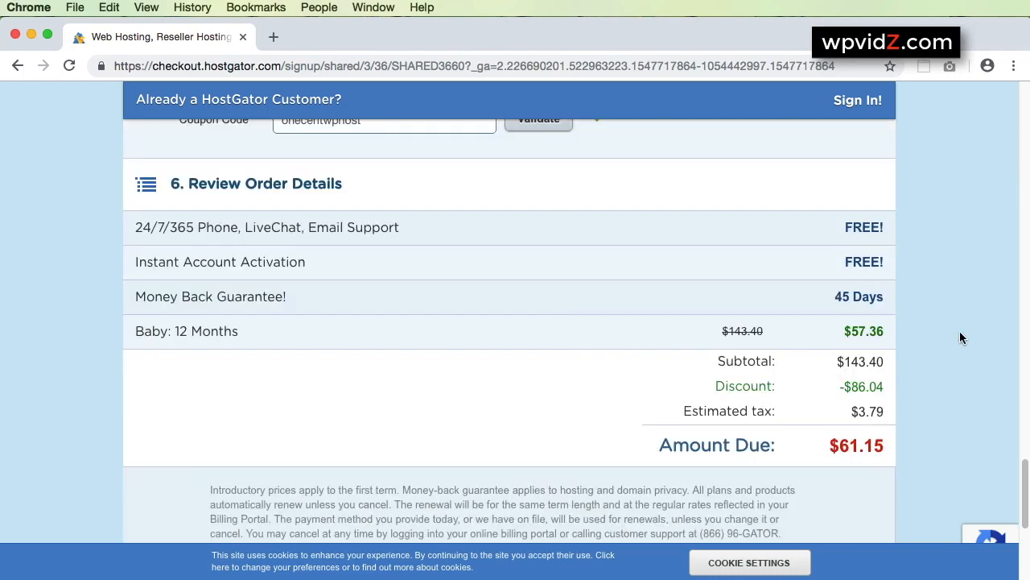
scroll(960, 336, up, 20)
- Switch the billing cycle to 1 month @ $0.01/mo and review the order details
scroll(959, 336, down, 10)
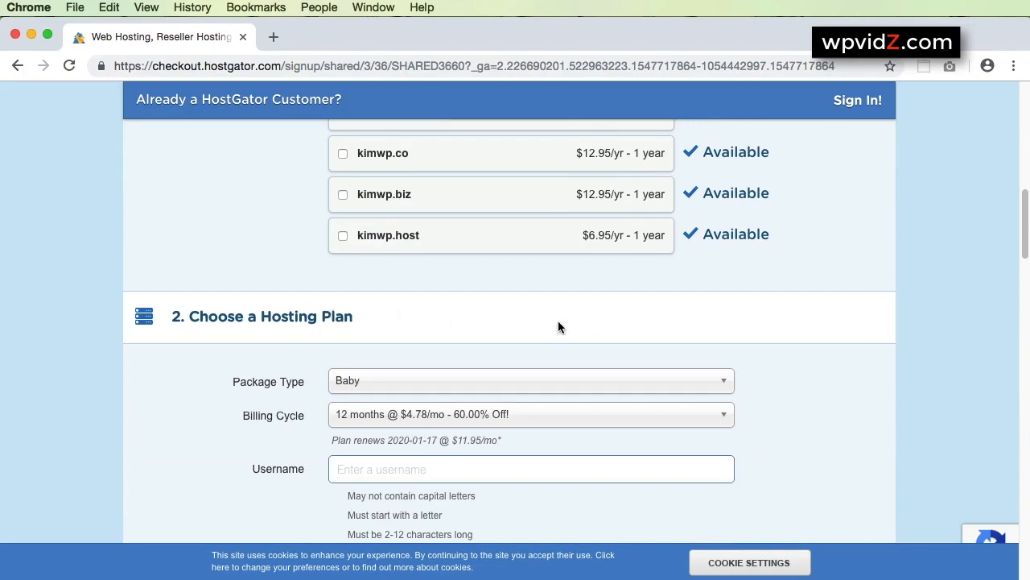
scroll(623, 338, down, 2)
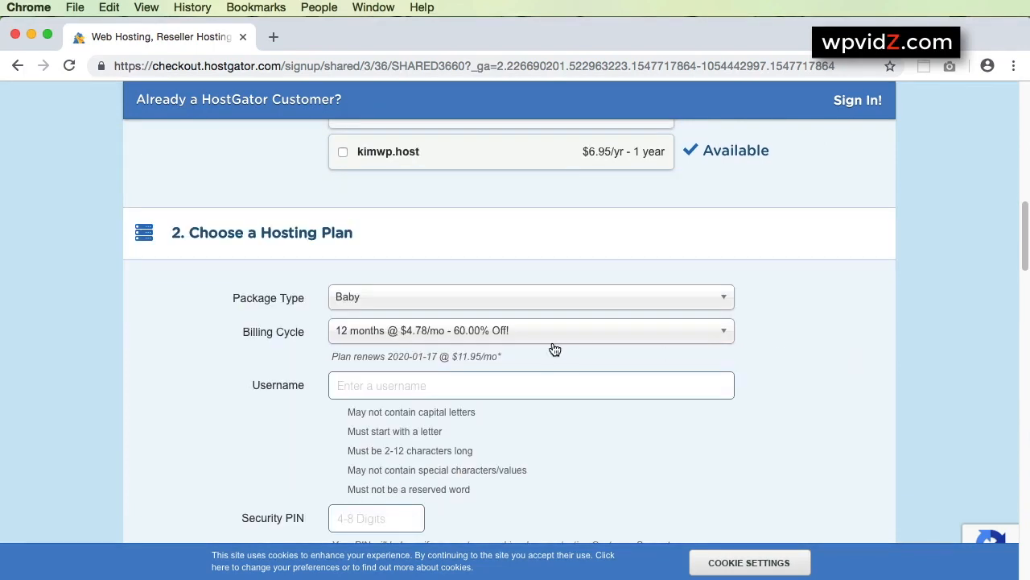
click(629, 343)
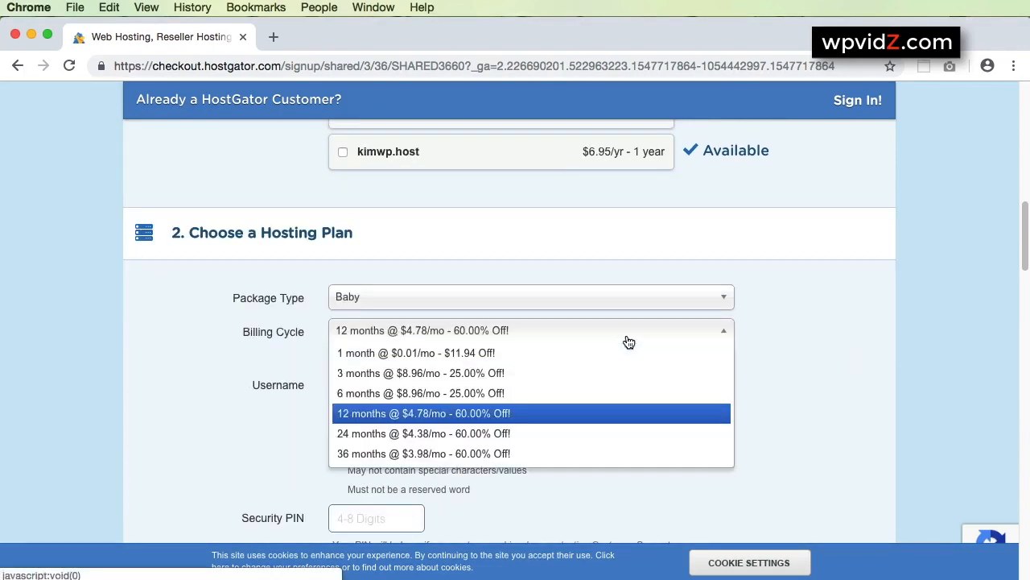
click(507, 359)
scroll(947, 352, down, 12)
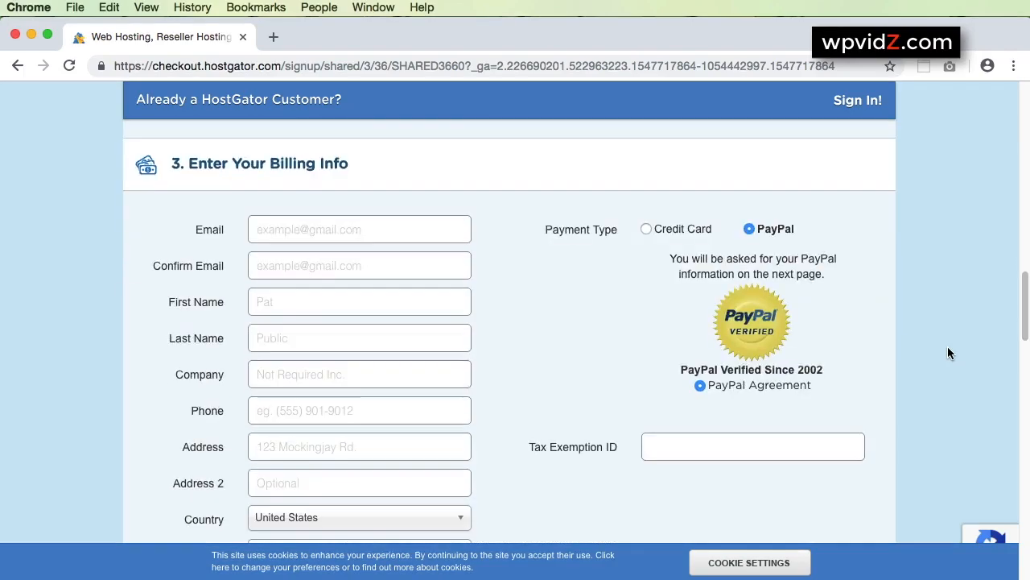
scroll(948, 352, down, 15)
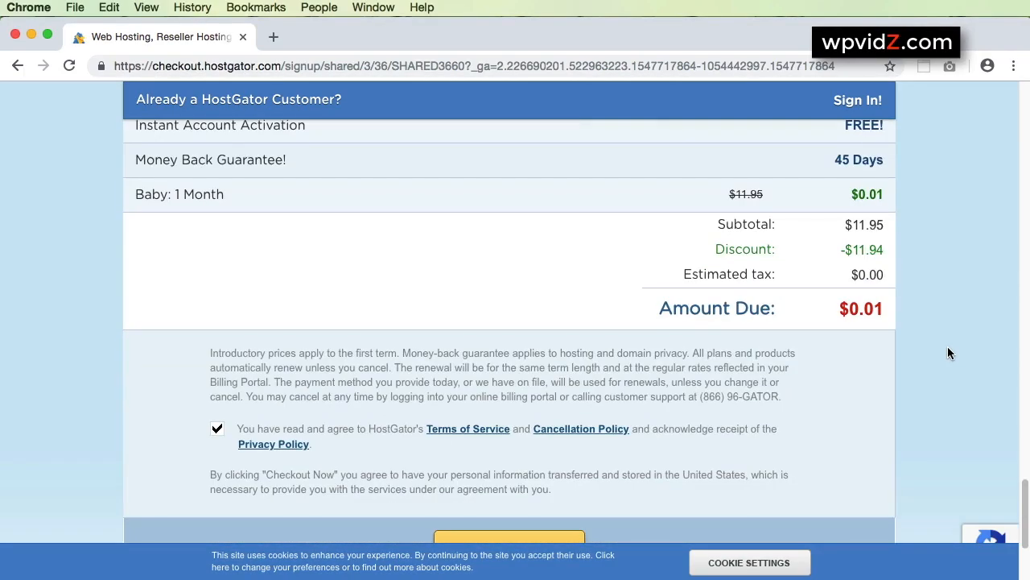
scroll(948, 350, up, 3)
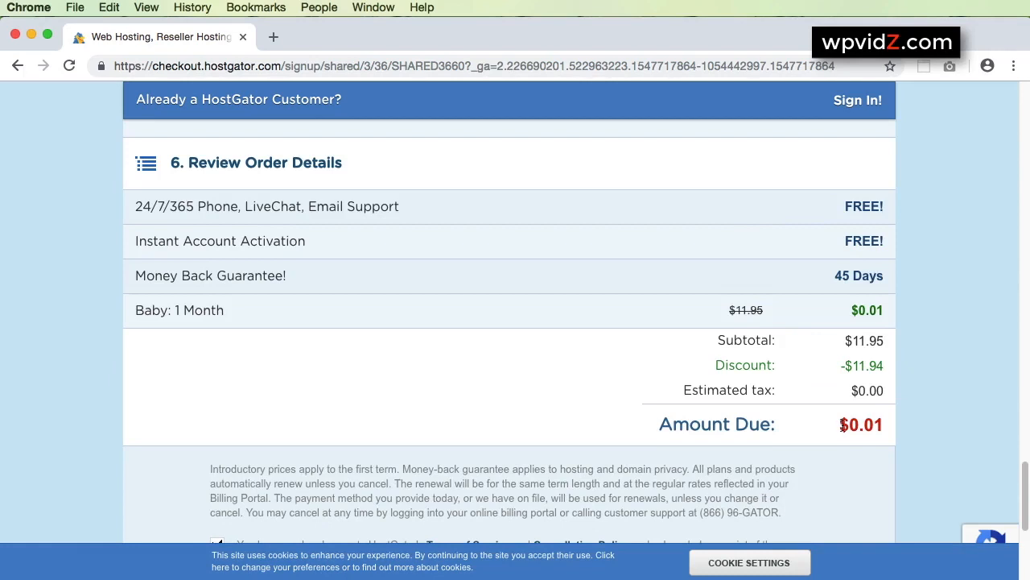
drag(838, 424, 898, 427)
- Set the billing cycle to 12 months @ $4.78/mo
scroll(931, 358, up, 20)
scroll(931, 358, down, 5)
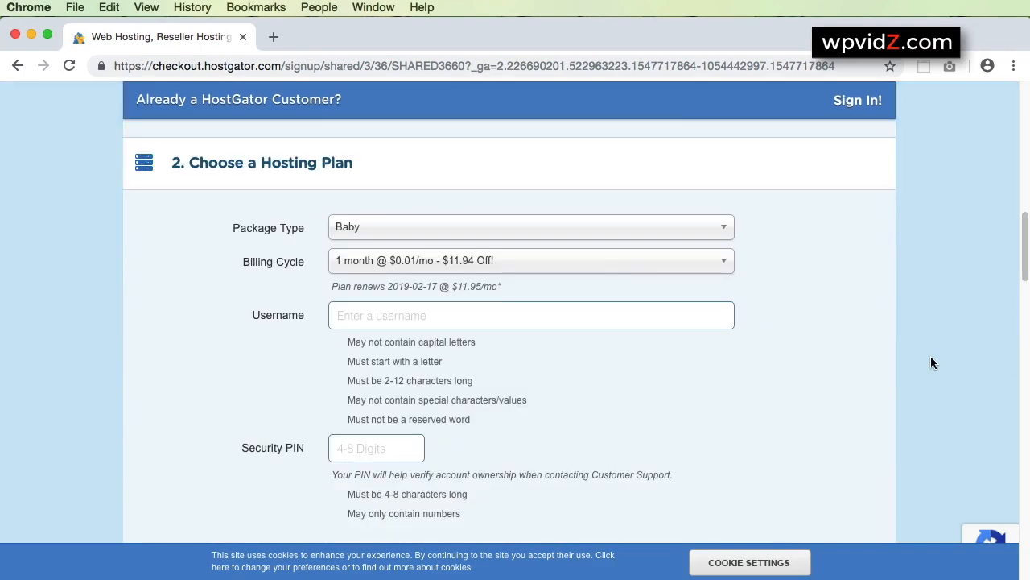
click(605, 271)
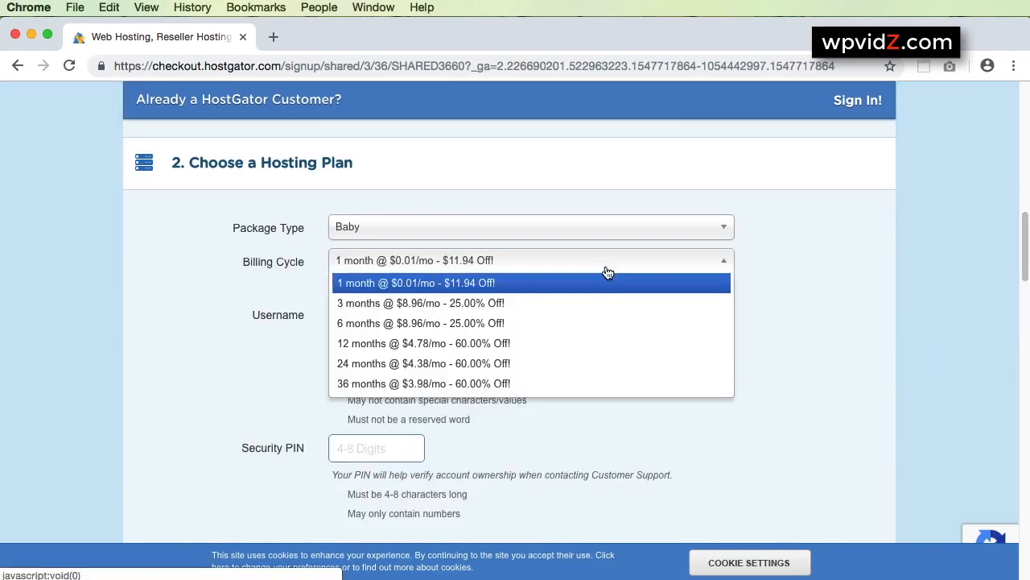
click(552, 348)
- Accept the Terms of Service agreement and check out the order
scroll(922, 380, down, 20)
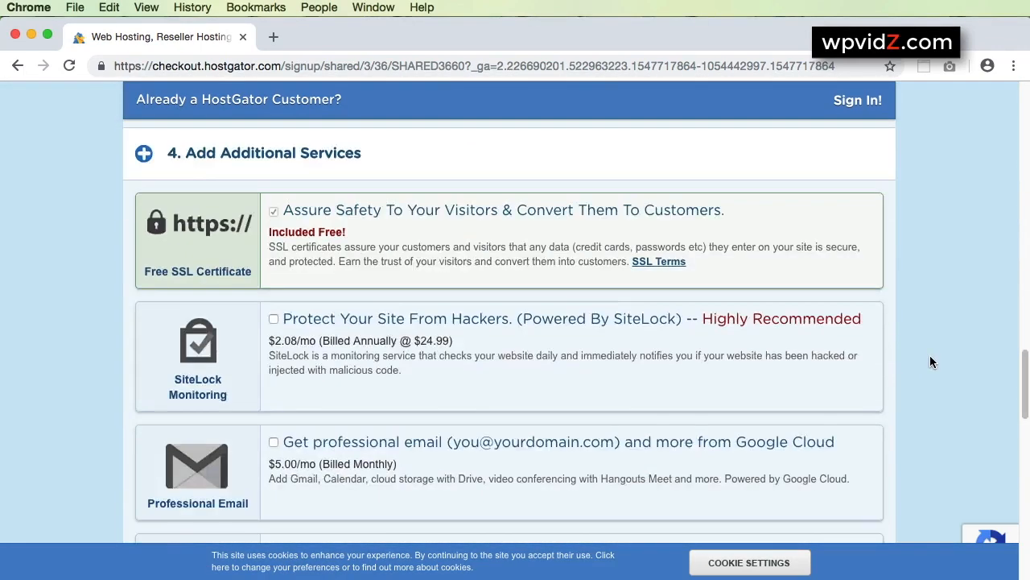
scroll(929, 362, down, 8)
scroll(929, 363, up, 3)
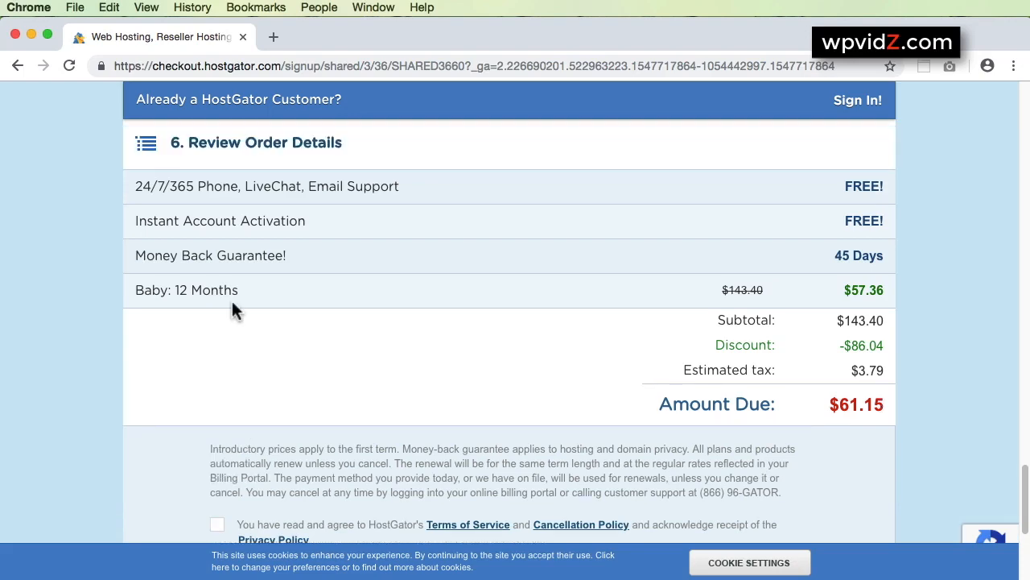
scroll(232, 301, down, 5)
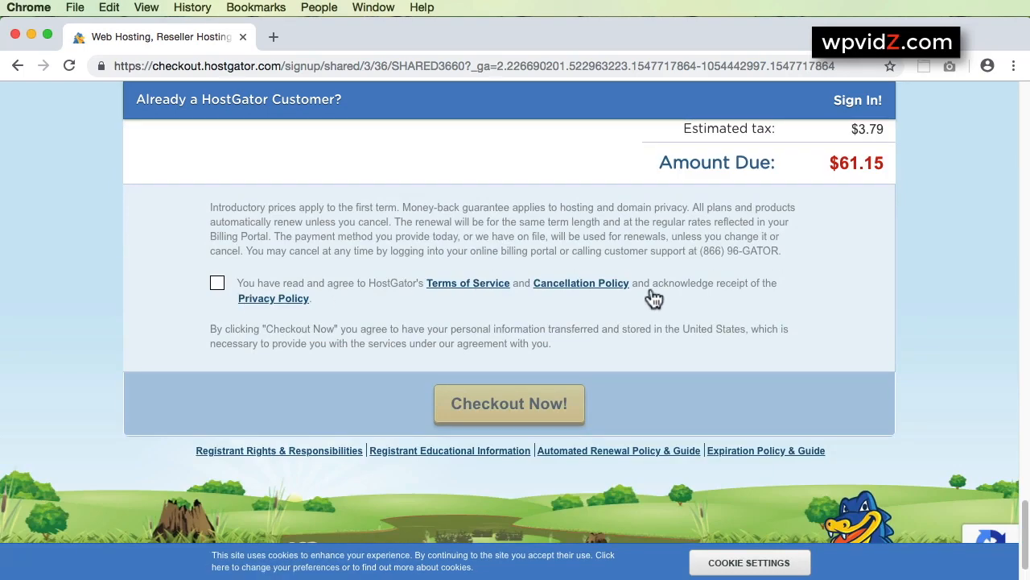
click(218, 285)
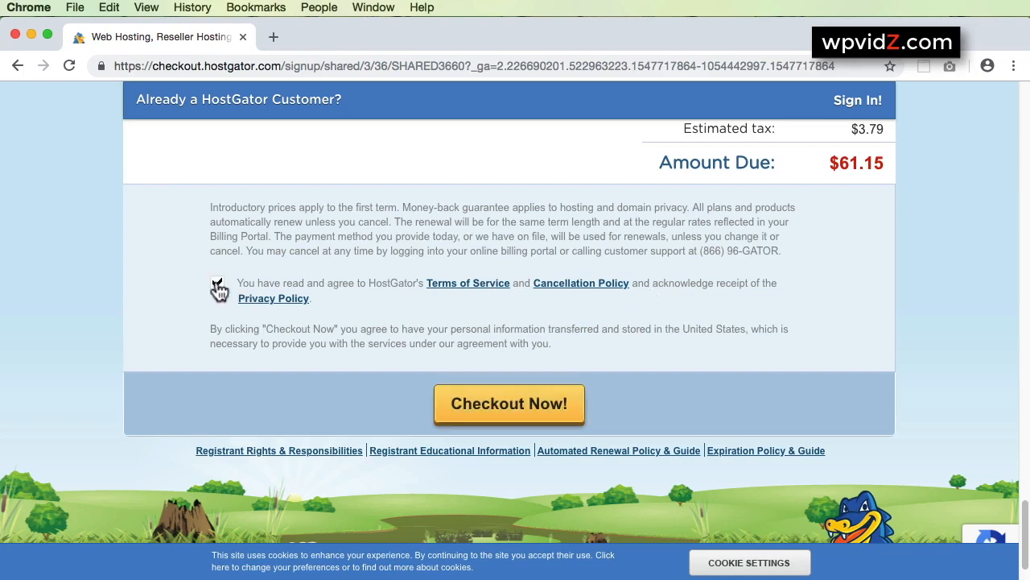
click(544, 415)
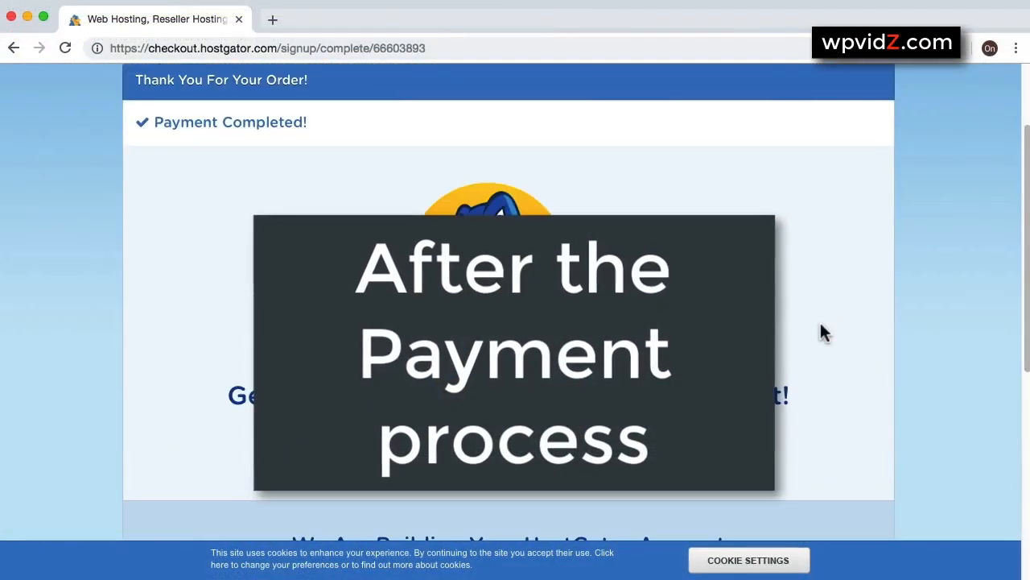
- Follow the redirect link from the order confirmation page to the account
scroll(823, 332, down, 3)
scroll(820, 332, down, 3)
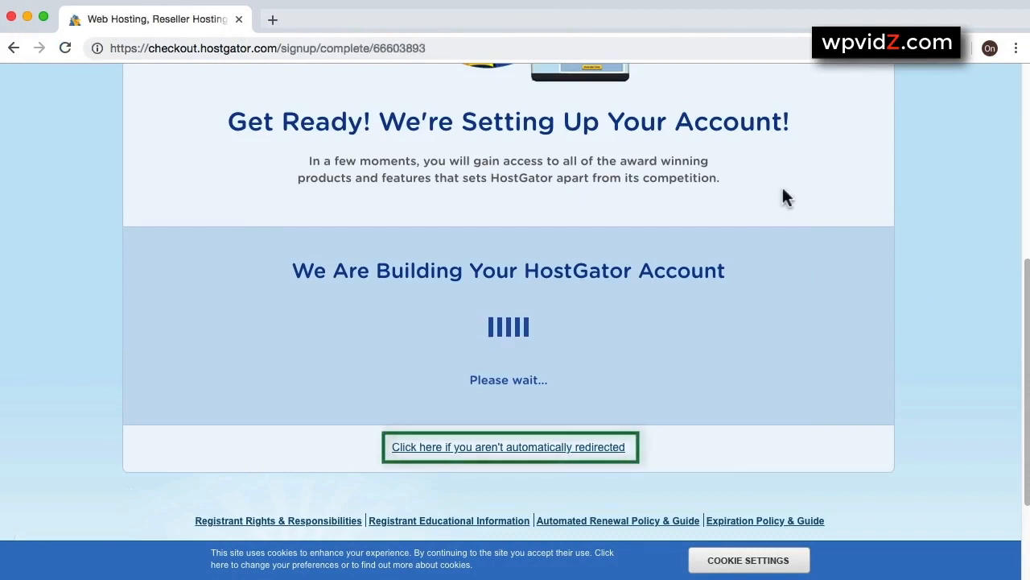
click(509, 447)
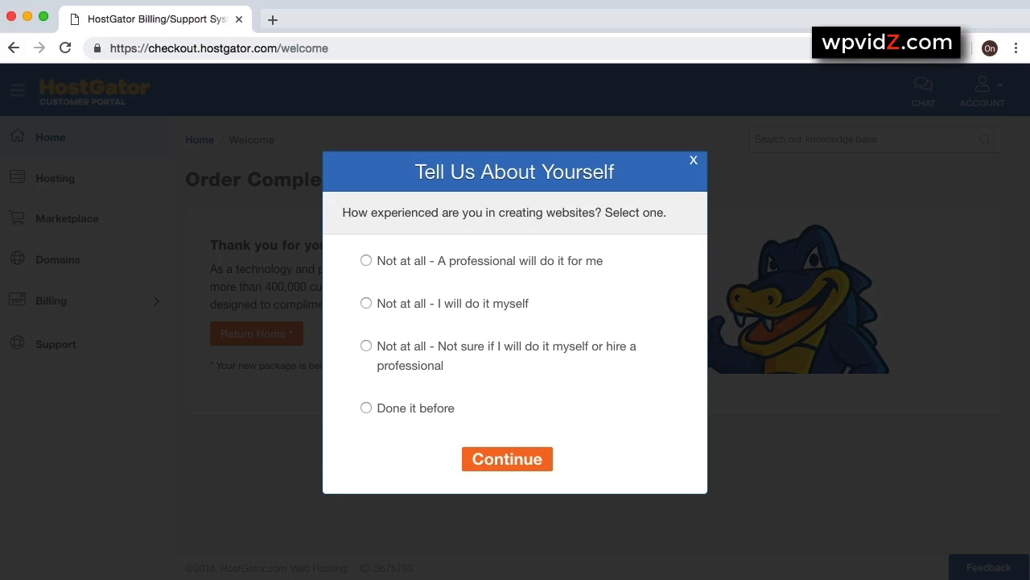
- Answer the website experience survey with Done it before, continue, and open a new browser tab
click(366, 407)
click(500, 465)
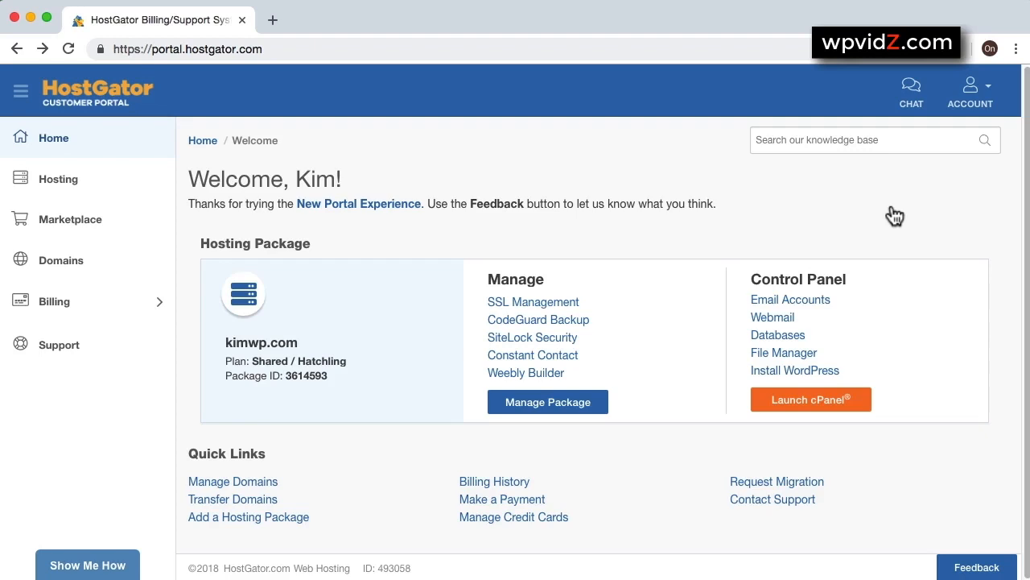
click(271, 20)
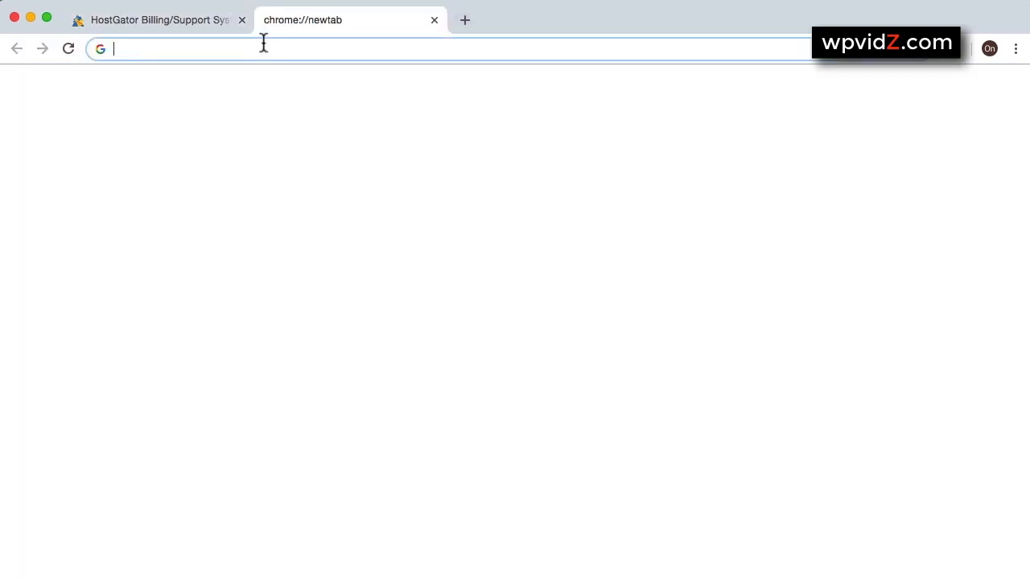
- Open Gmail in the new tab and open the HostGator.com :: Your Account Info email
text(gmail.com)
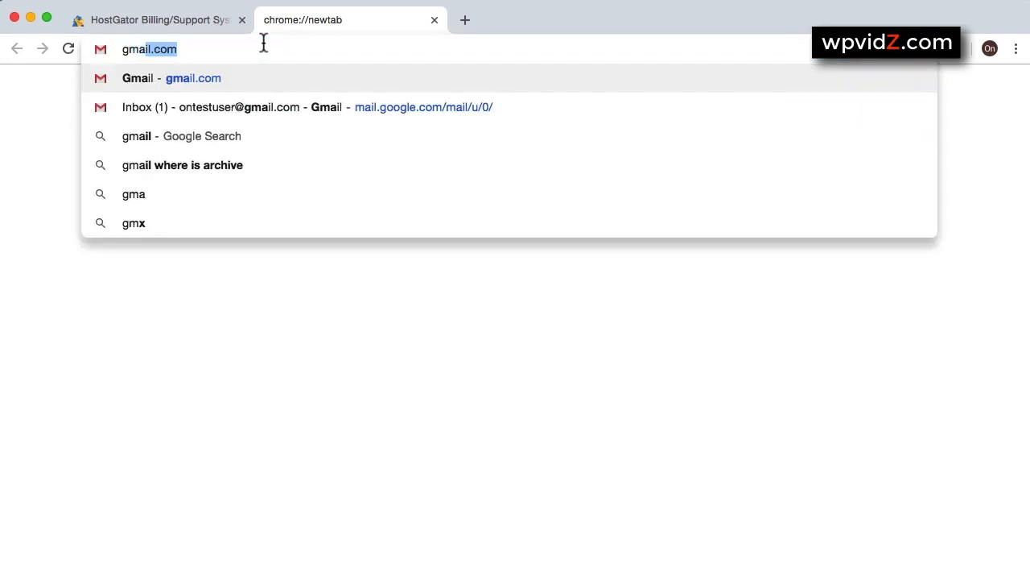
key(Return)
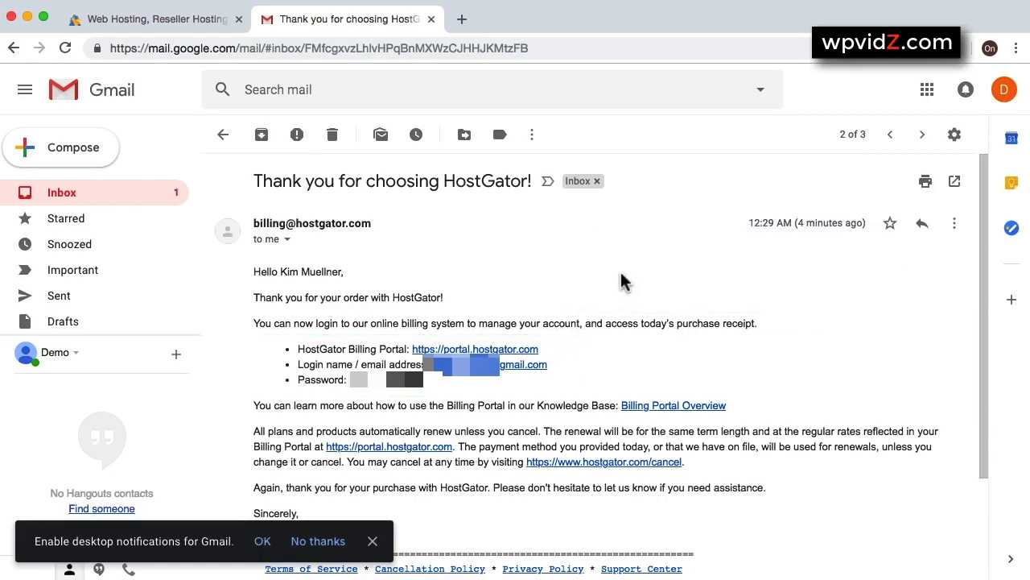
click(372, 541)
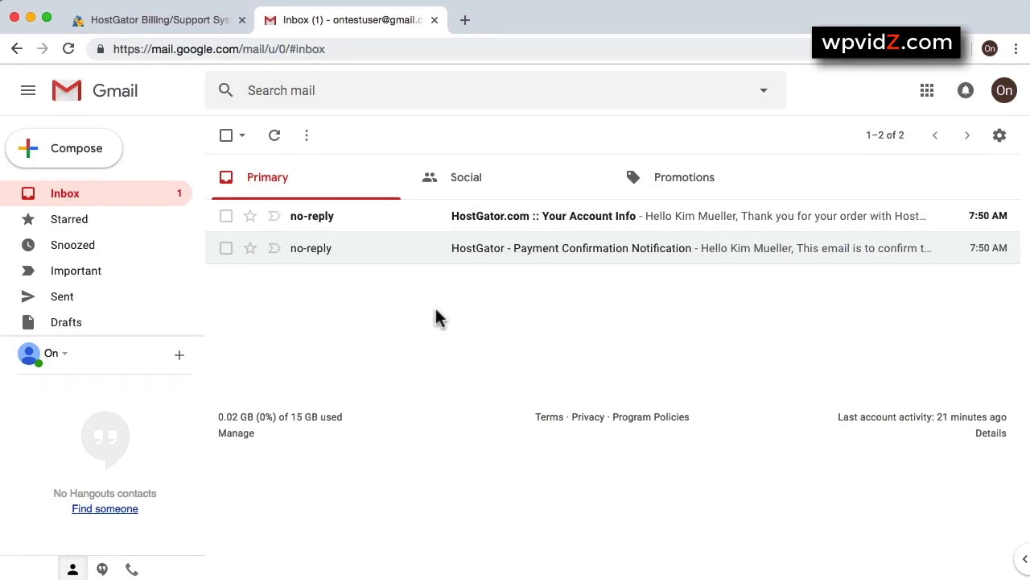
click(474, 223)
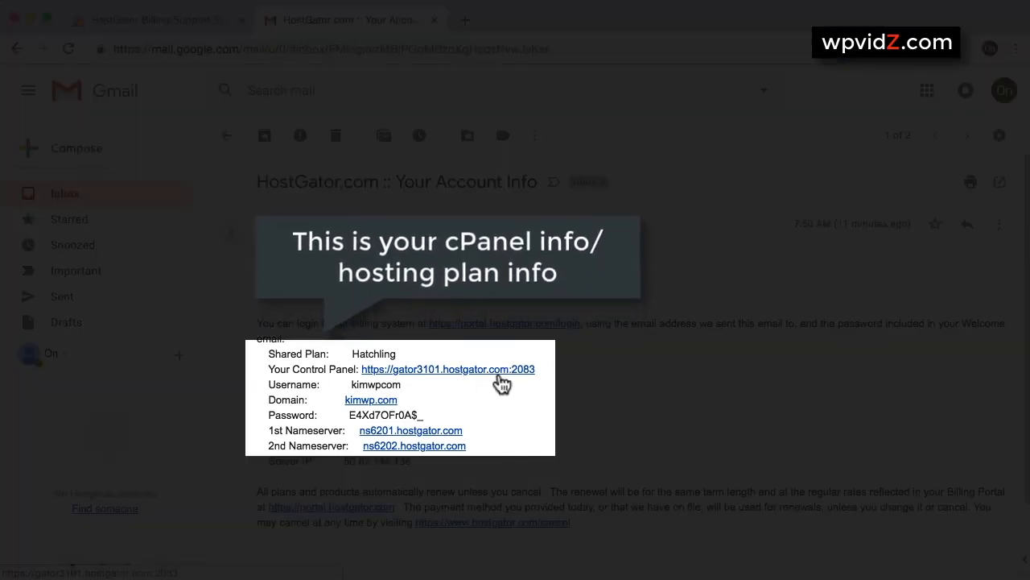
- Review the cPanel login details in the email and the Hosting section of the HostGator customer portal
drag(351, 384, 402, 384)
drag(350, 414, 425, 414)
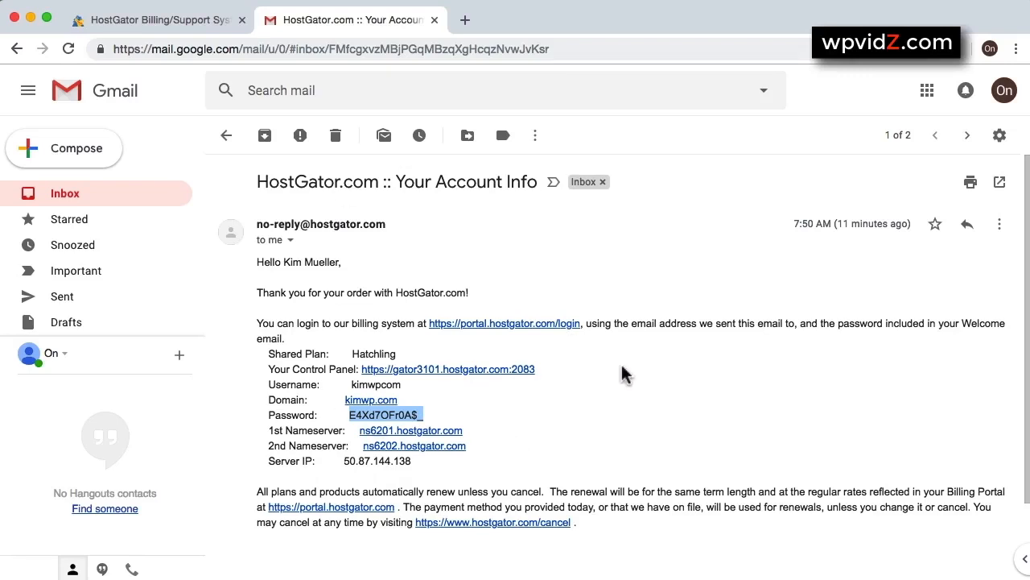
click(172, 25)
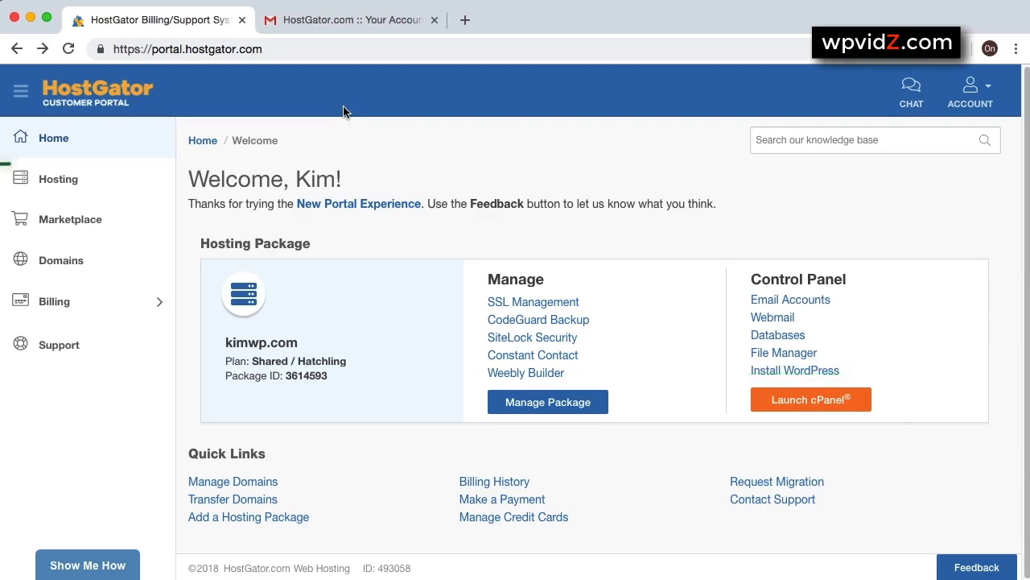
click(48, 179)
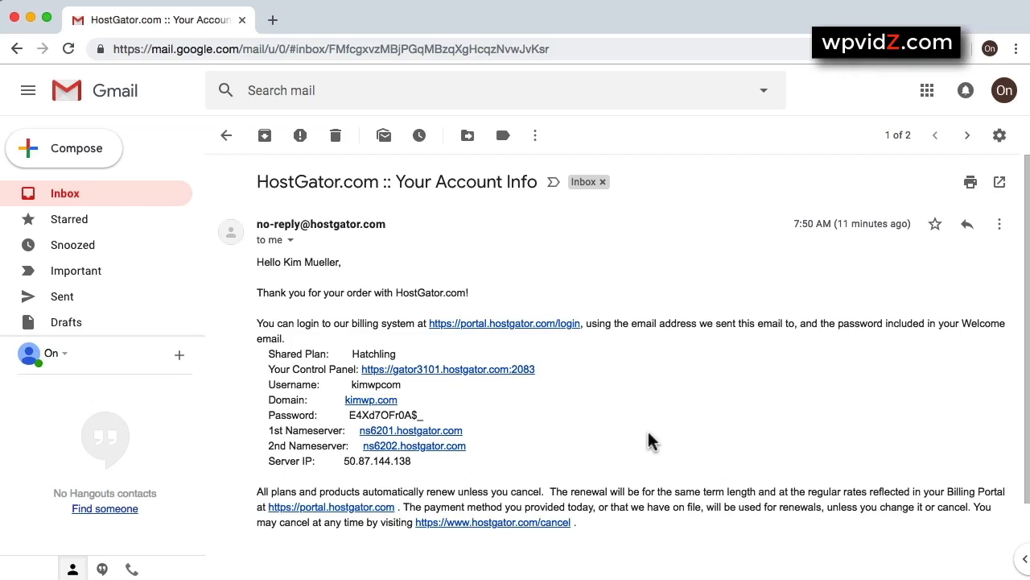
- Open namecheap.com in a new tab and go to the account Dashboard
click(272, 20)
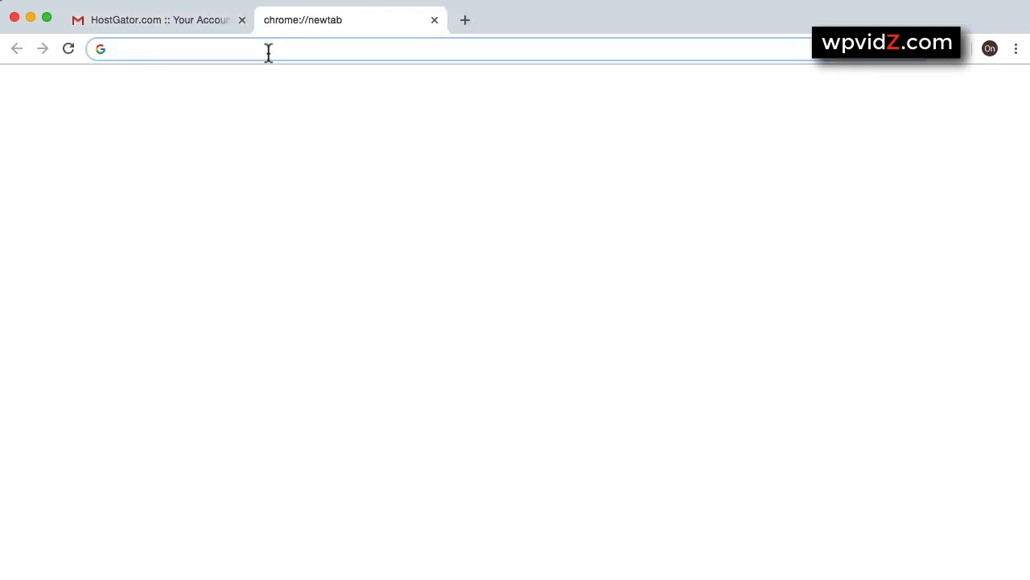
text(namecheap.com)
key(Return)
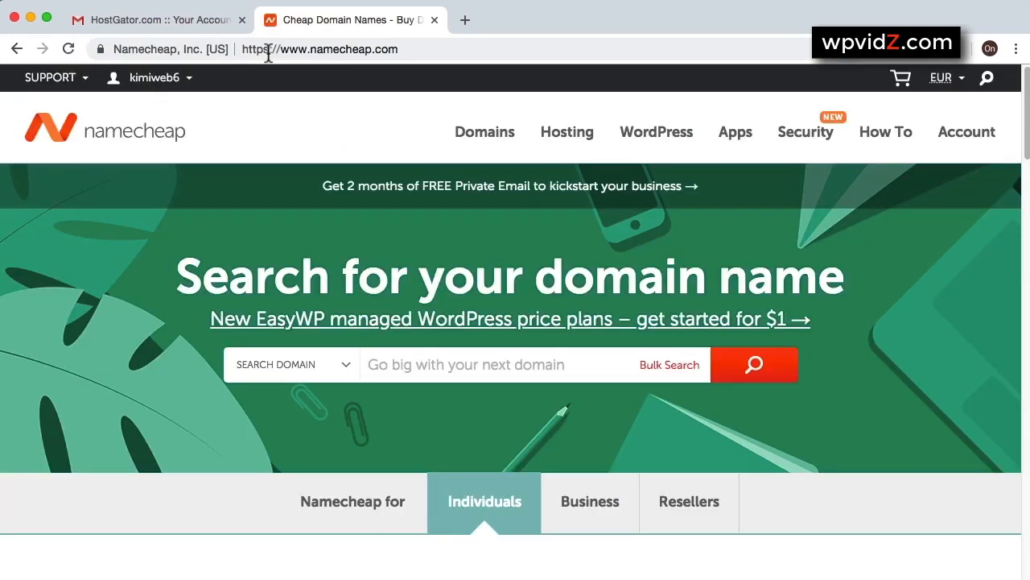
mouse_move(973, 135)
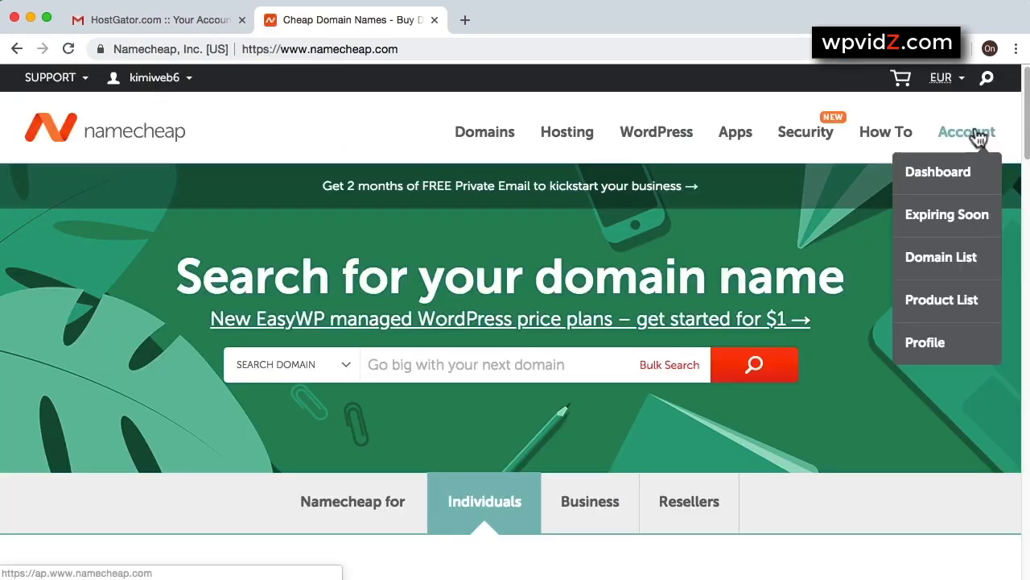
click(962, 185)
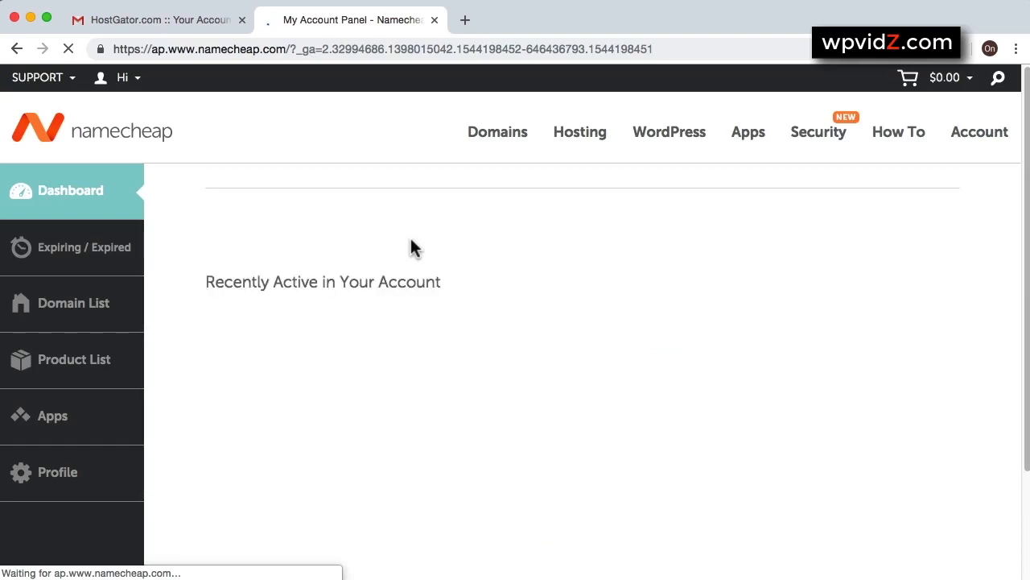
- Open the management page of the kimwp.com domain
scroll(678, 371, down, 2)
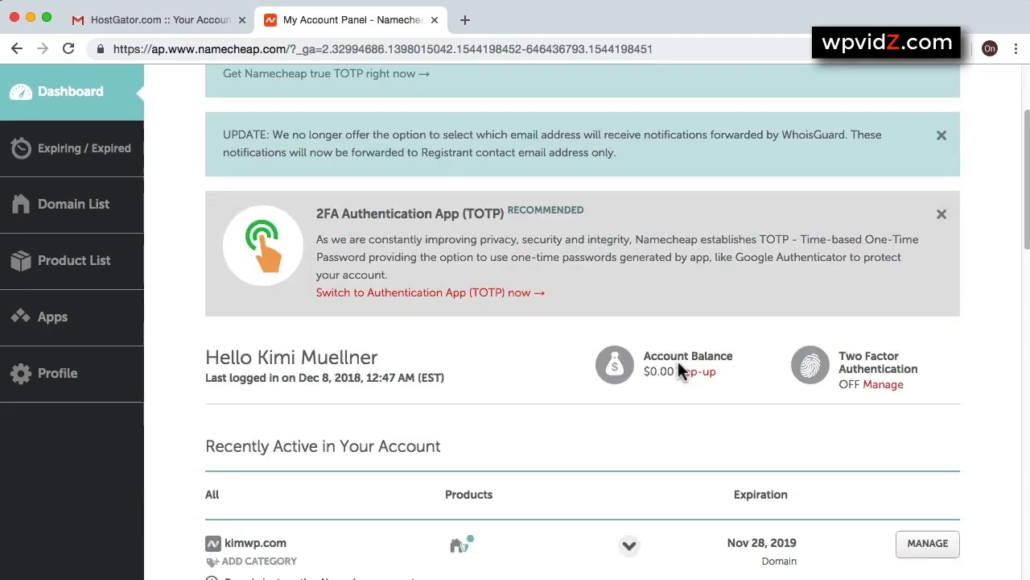
scroll(677, 370, down, 3)
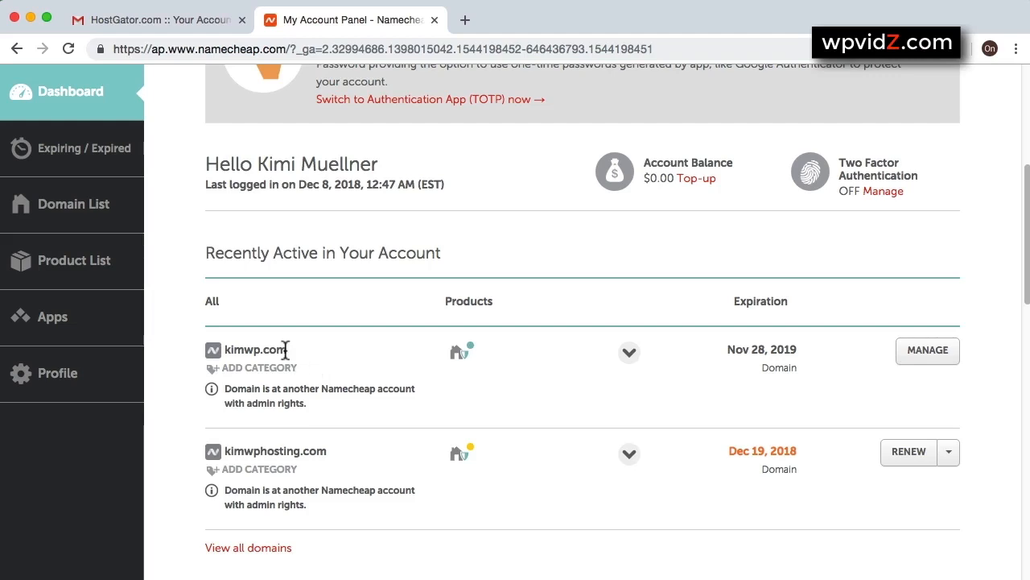
drag(286, 349, 218, 362)
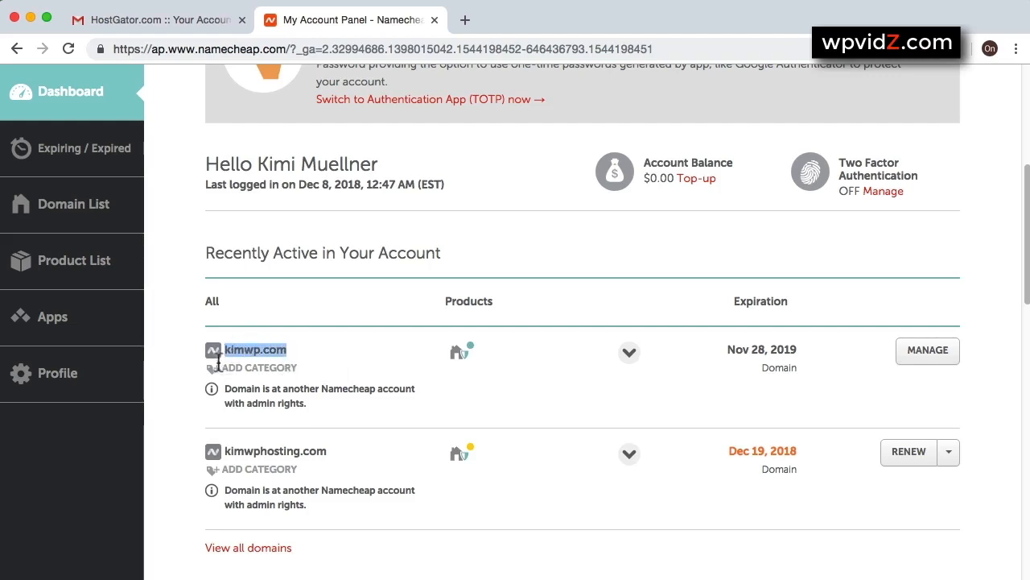
click(928, 351)
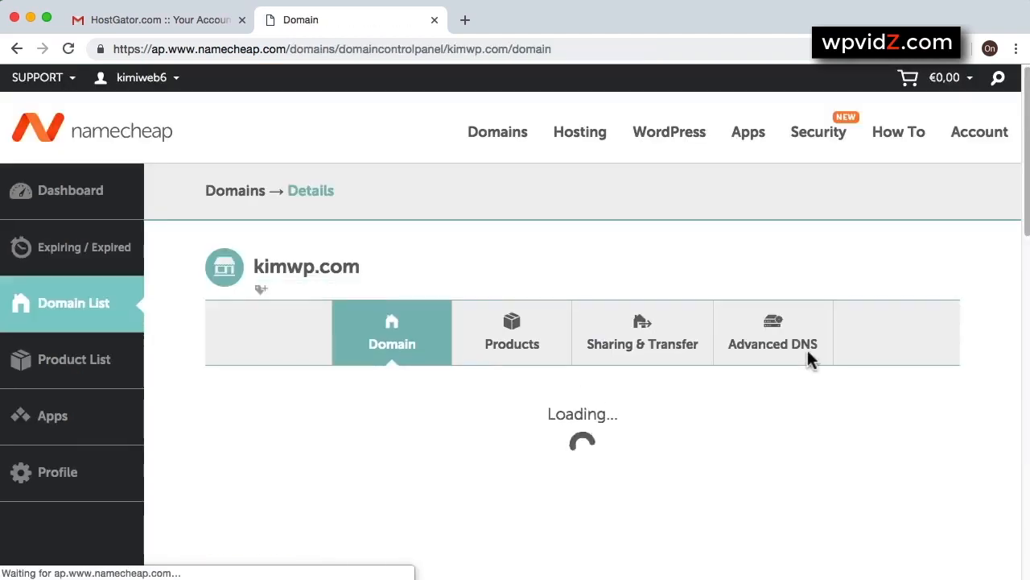
- Copy the 1st nameserver ns6201.hostgator.com from the email into the first Custom DNS nameserver field
scroll(716, 448, down, 5)
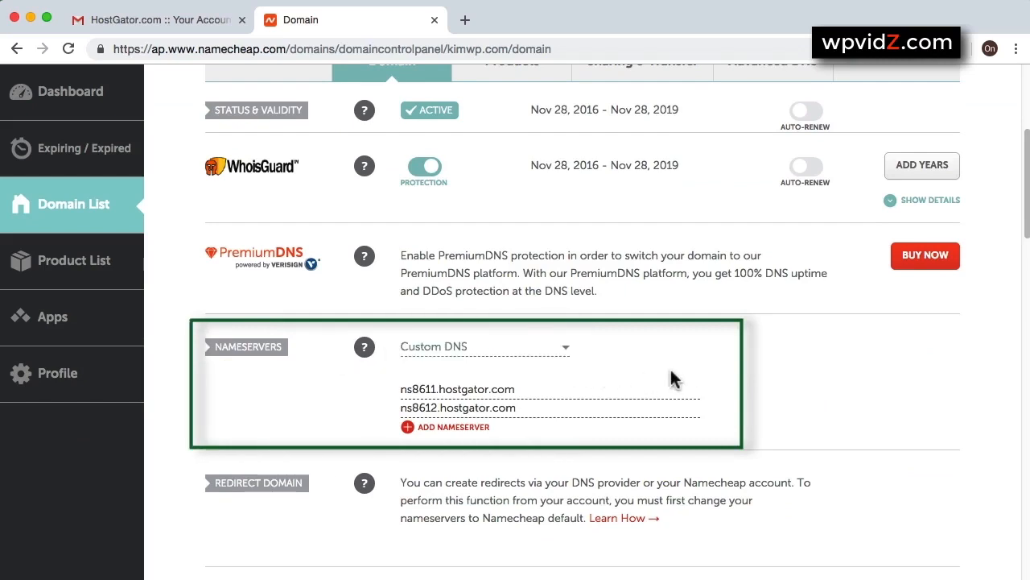
click(567, 349)
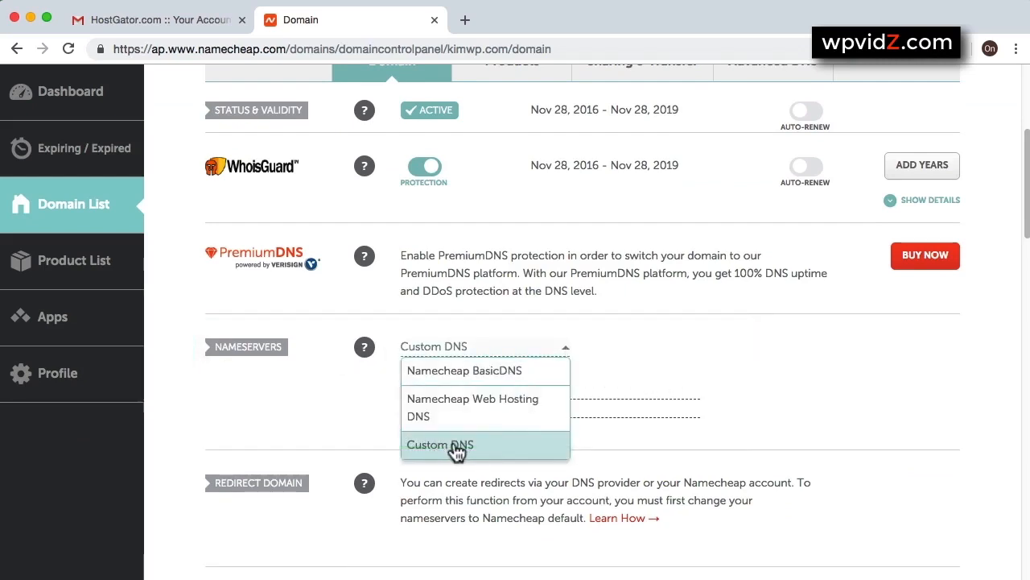
click(680, 374)
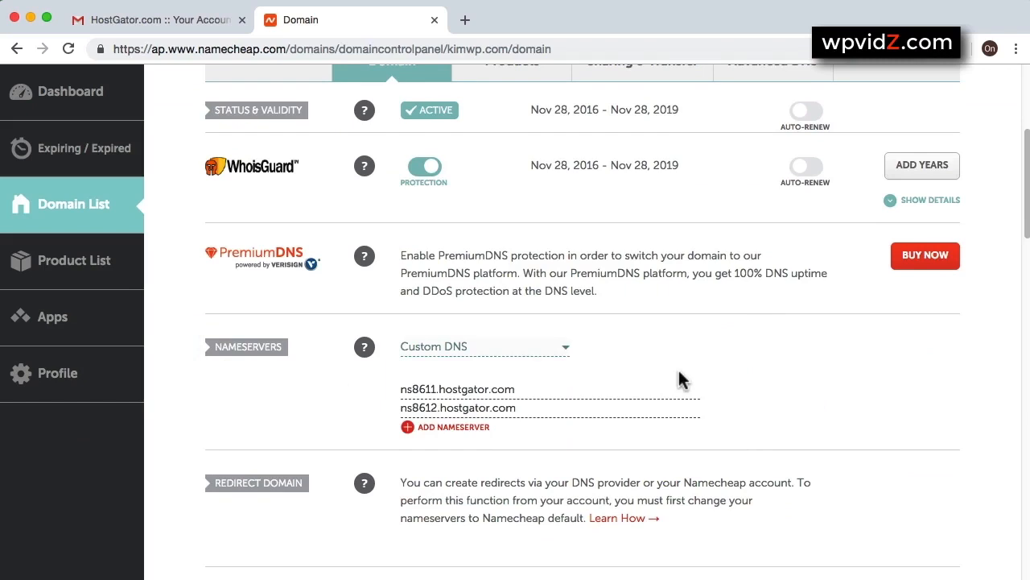
click(190, 32)
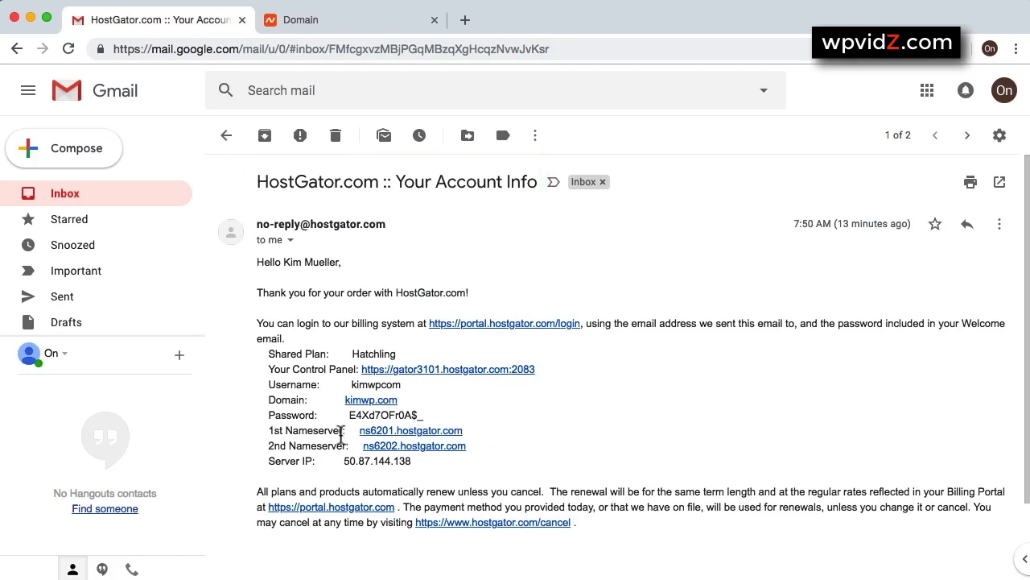
drag(356, 430, 476, 428)
key(super+c)
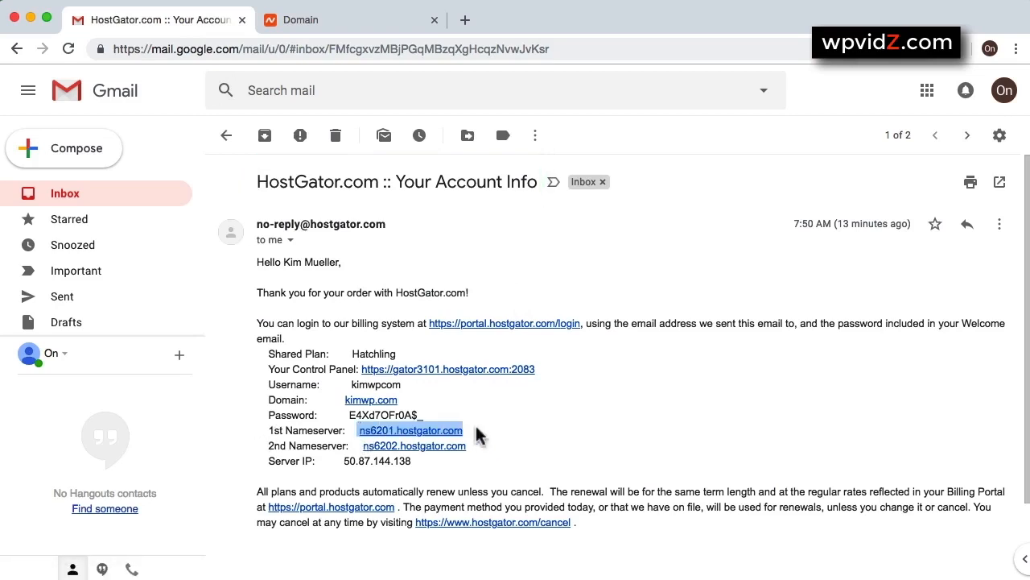
right_click(431, 434)
click(322, 20)
drag(513, 387, 357, 368)
key(super+v)
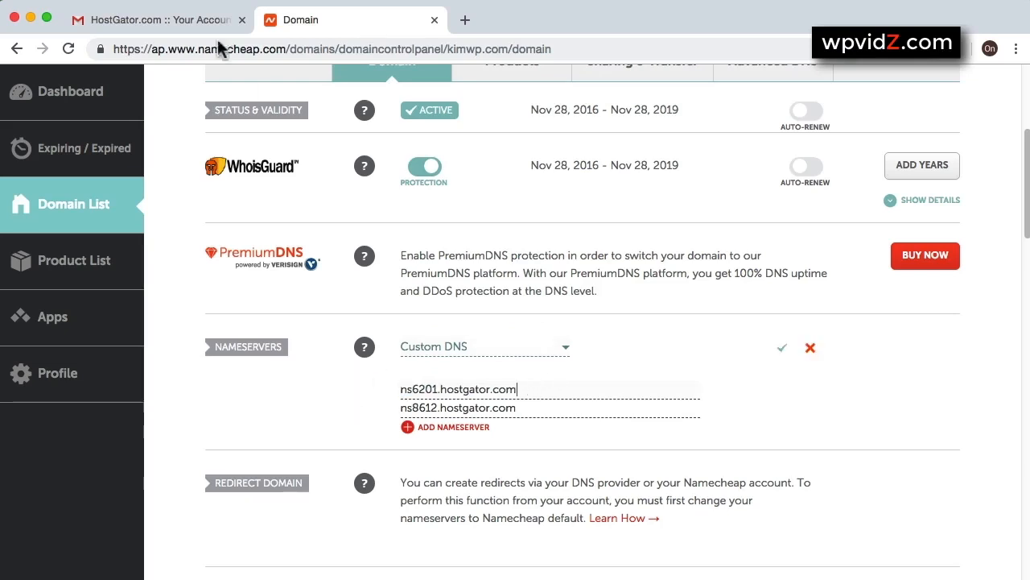
- Set the second Custom DNS nameserver to ns6202.hostgator.com and save the nameservers
click(201, 20)
click(322, 19)
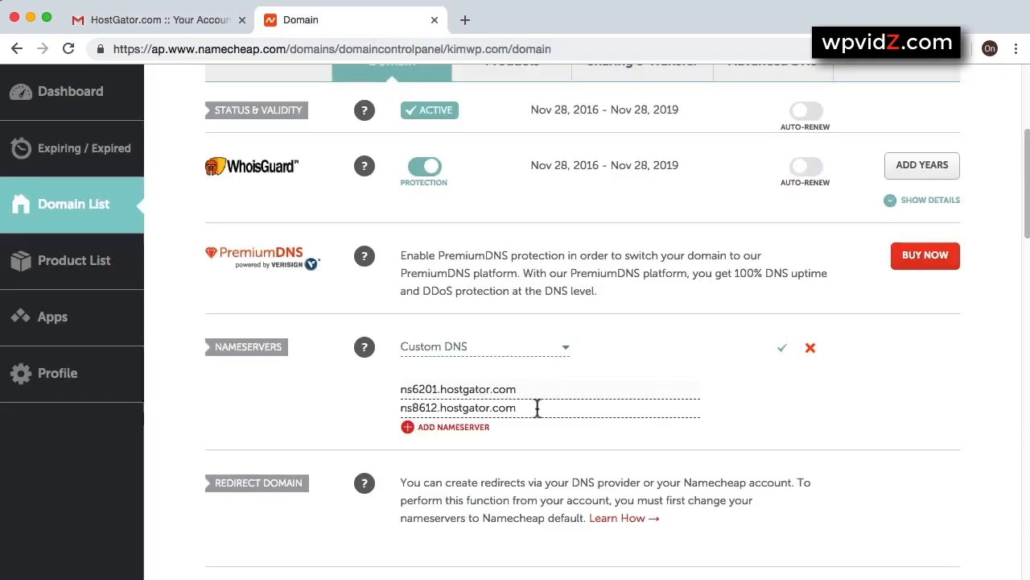
drag(537, 408, 297, 409)
key(super+v)
click(437, 408)
key(BackSpace)
text(2)
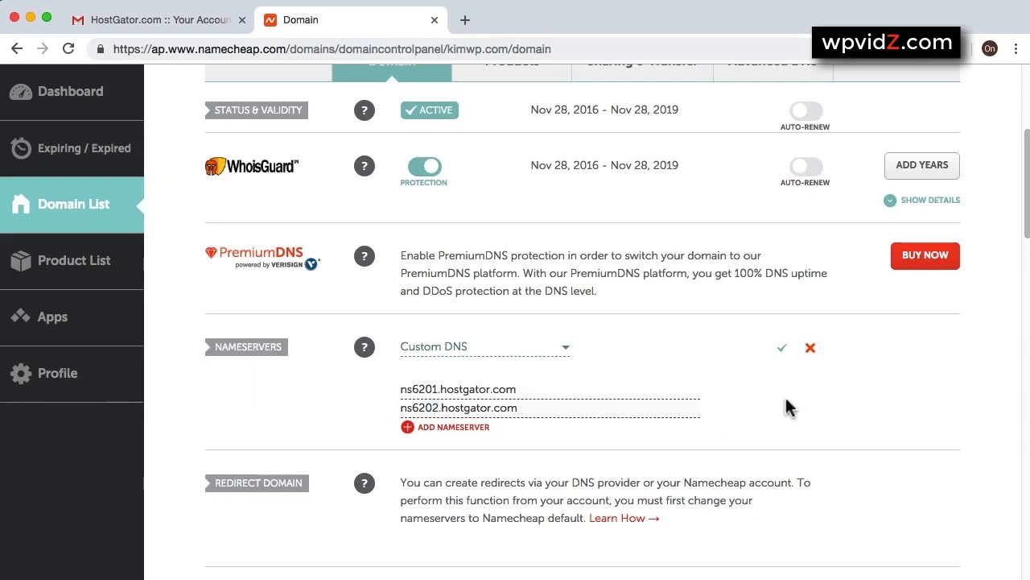
click(782, 351)
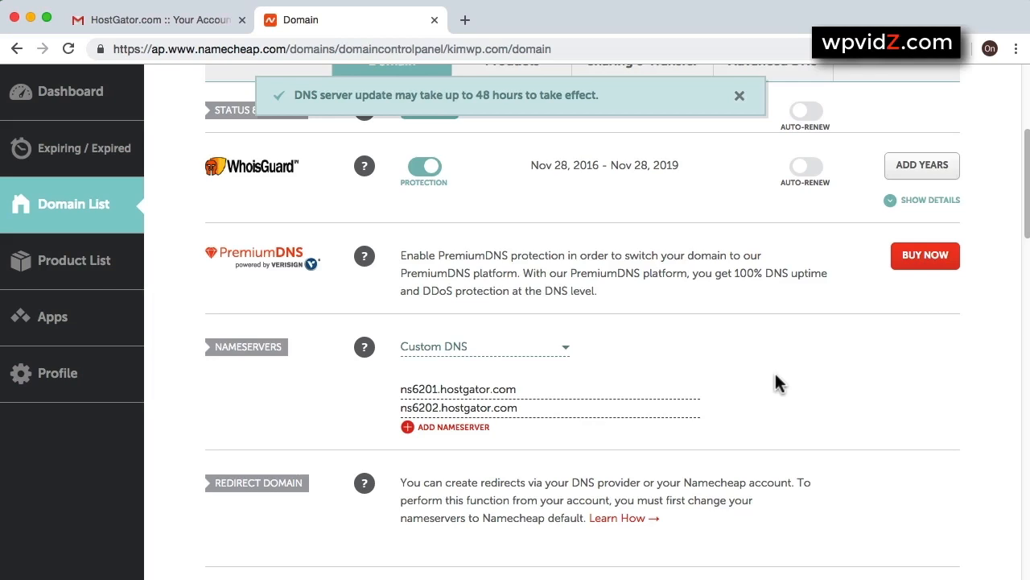
- Close the Namecheap tab and open the Control Panel link from the email in a new tab
scroll(775, 376, down, 2)
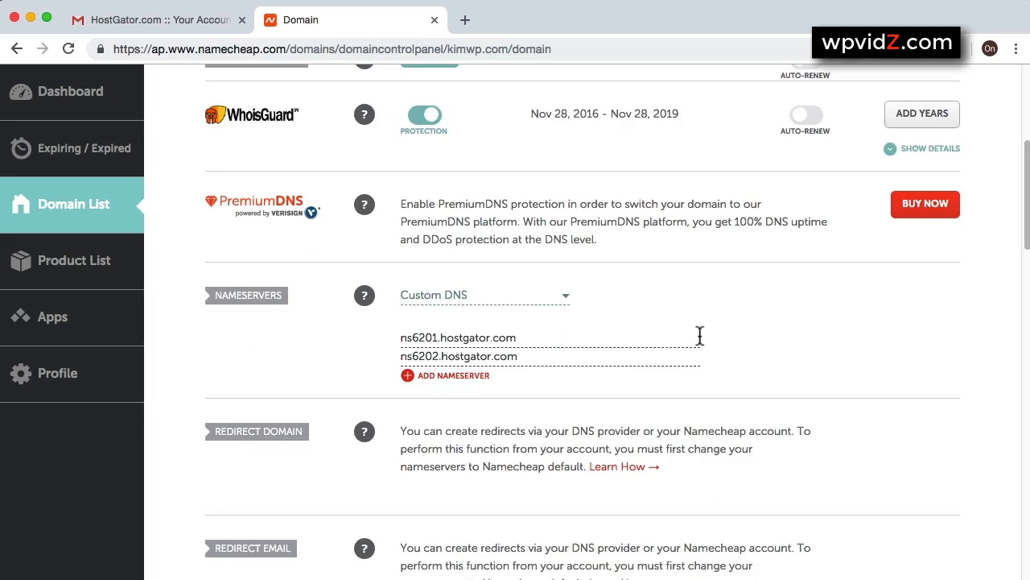
click(435, 21)
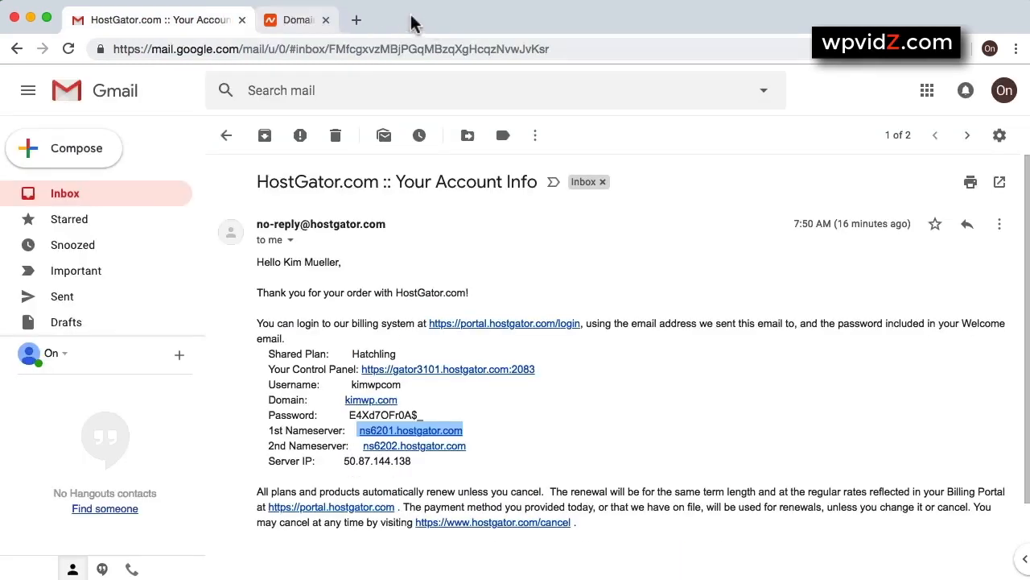
click(270, 19)
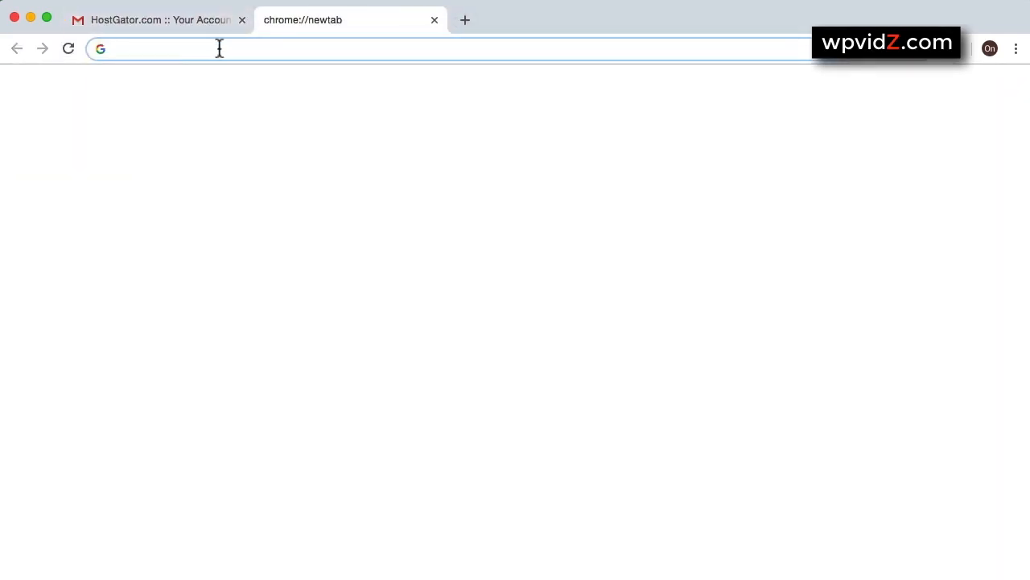
click(154, 21)
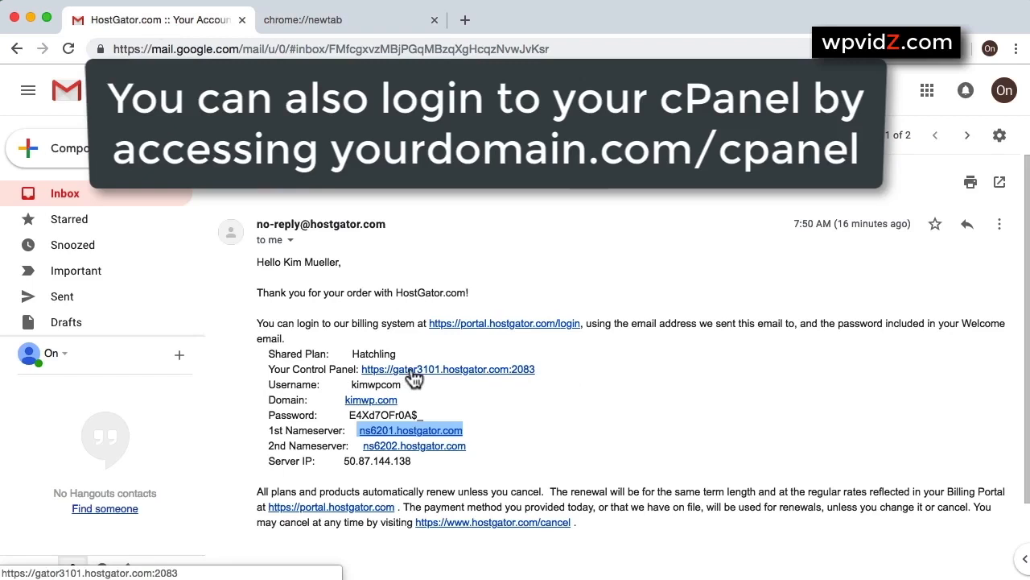
right_click(413, 378)
click(459, 376)
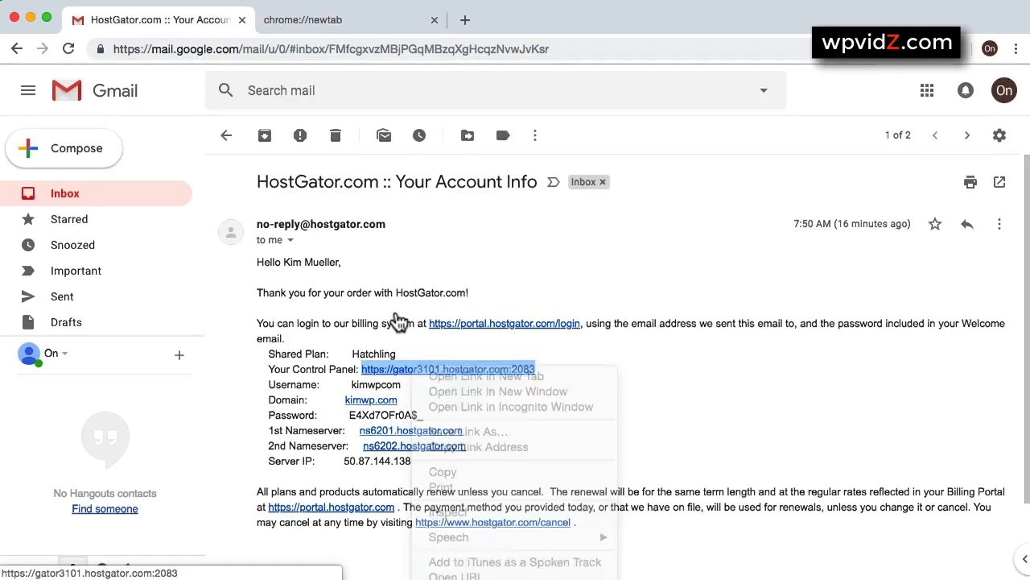
click(627, 19)
click(368, 19)
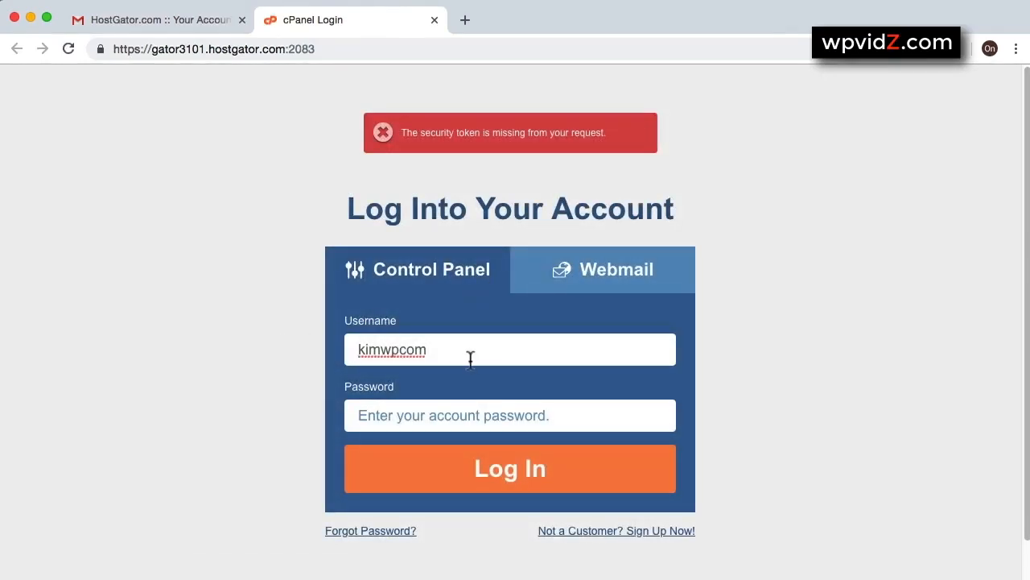
- Log in to cPanel by pasting the account password from the email into the password field
drag(430, 348, 315, 356)
click(235, 8)
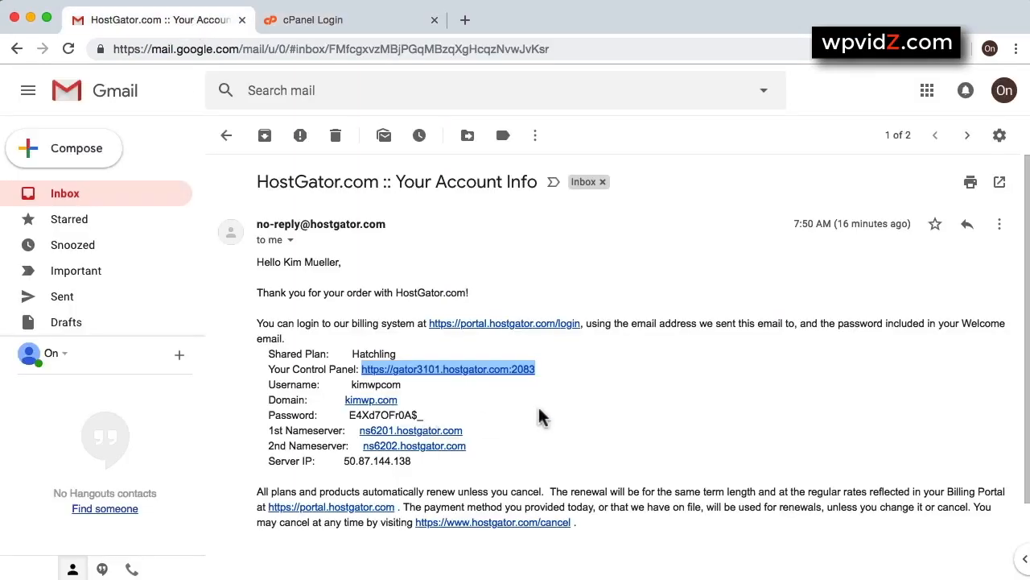
drag(351, 417, 424, 414)
key(super+c)
click(322, 19)
click(445, 415)
key(super+v)
click(495, 473)
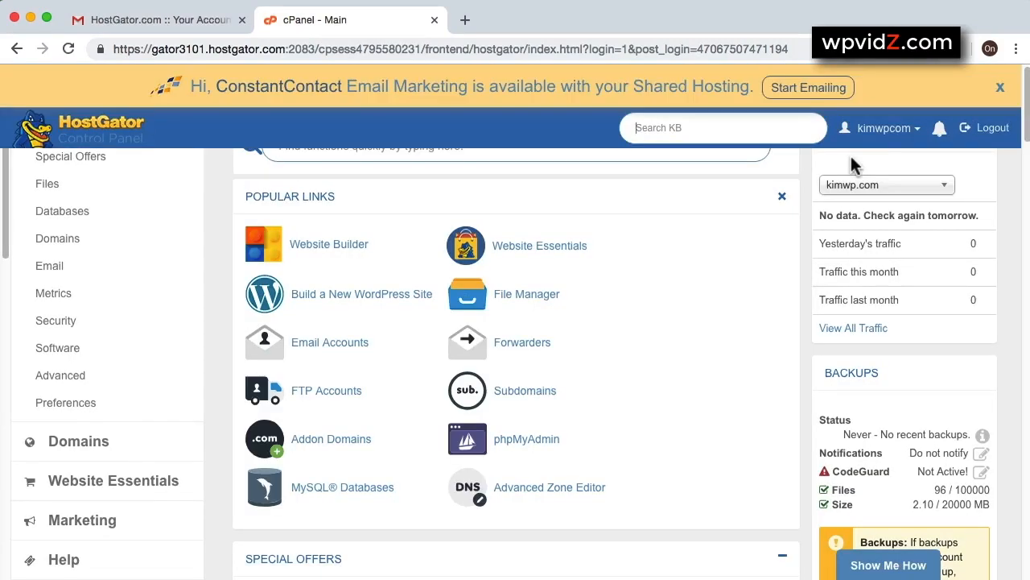
- Dismiss the email marketing banner and open the File Manager from the Files section
click(1001, 88)
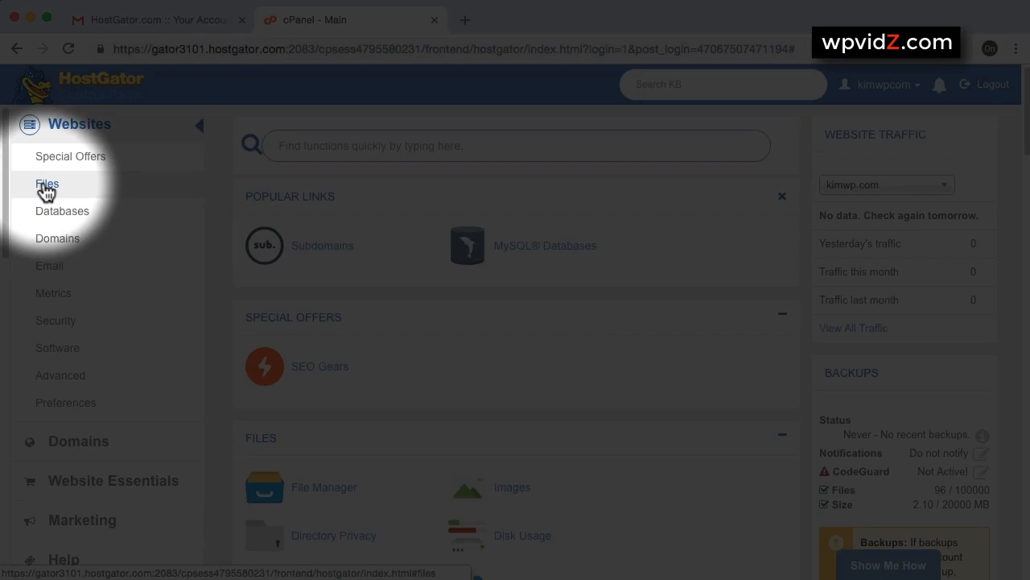
click(46, 186)
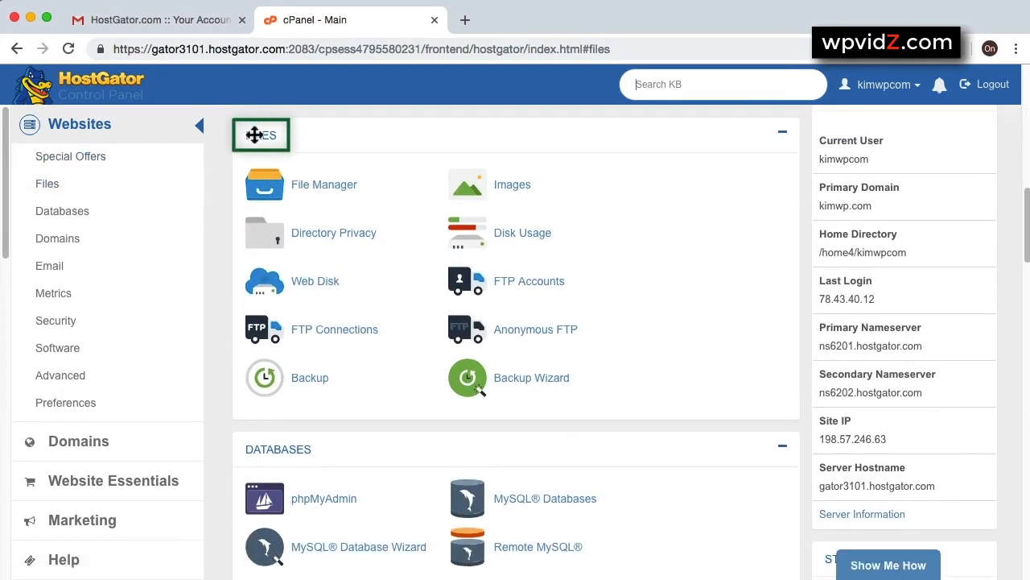
click(316, 185)
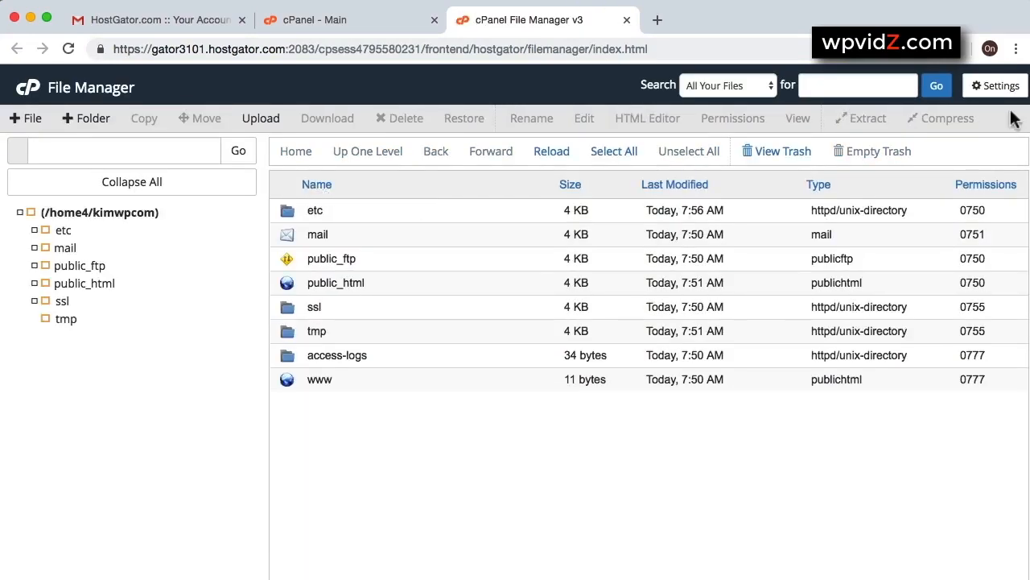
- Set the File Manager preference to always open the Web Root (public_html or www) and reopen File Manager in a new tab
click(998, 87)
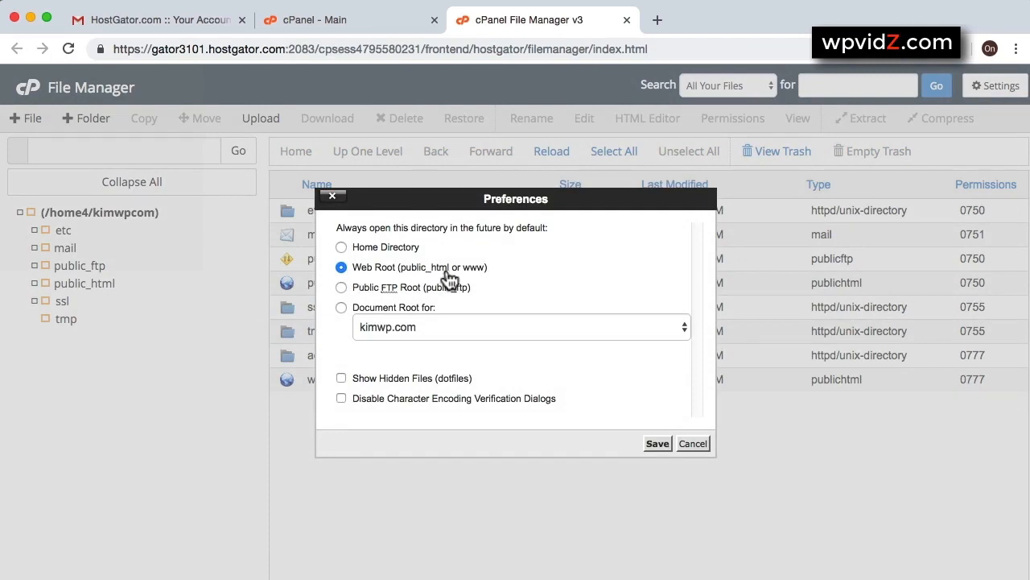
click(658, 445)
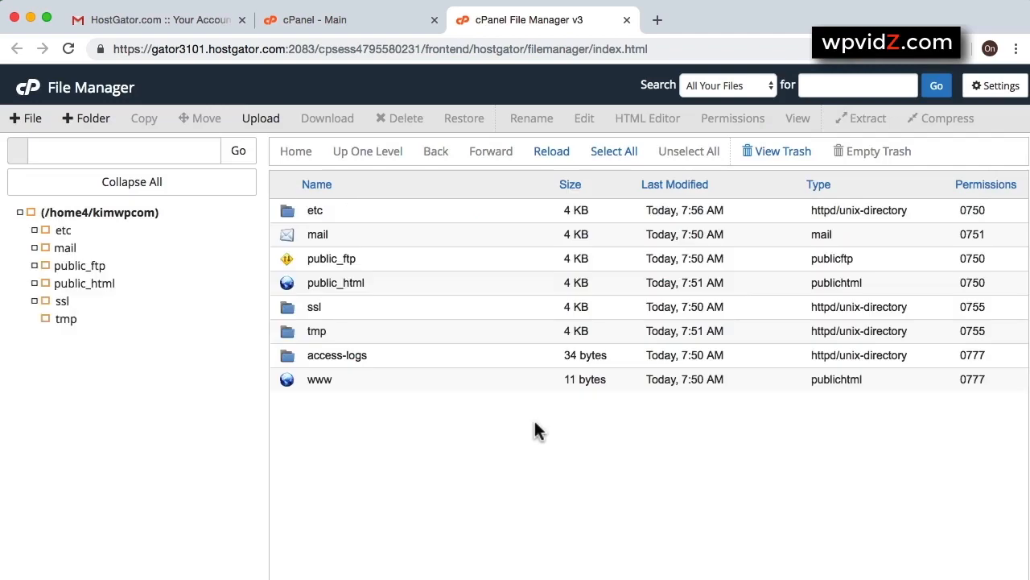
click(627, 20)
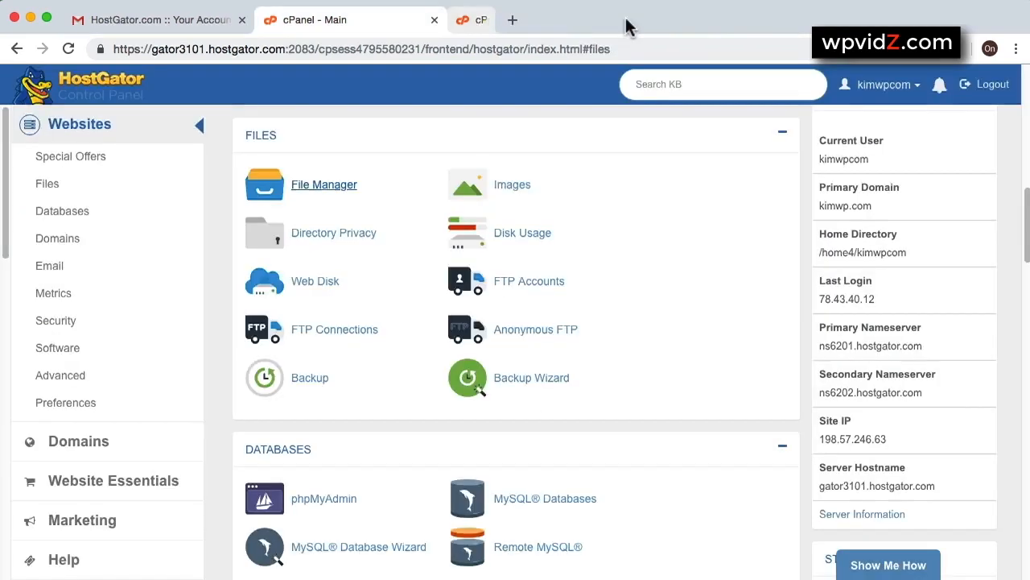
right_click(357, 184)
click(371, 191)
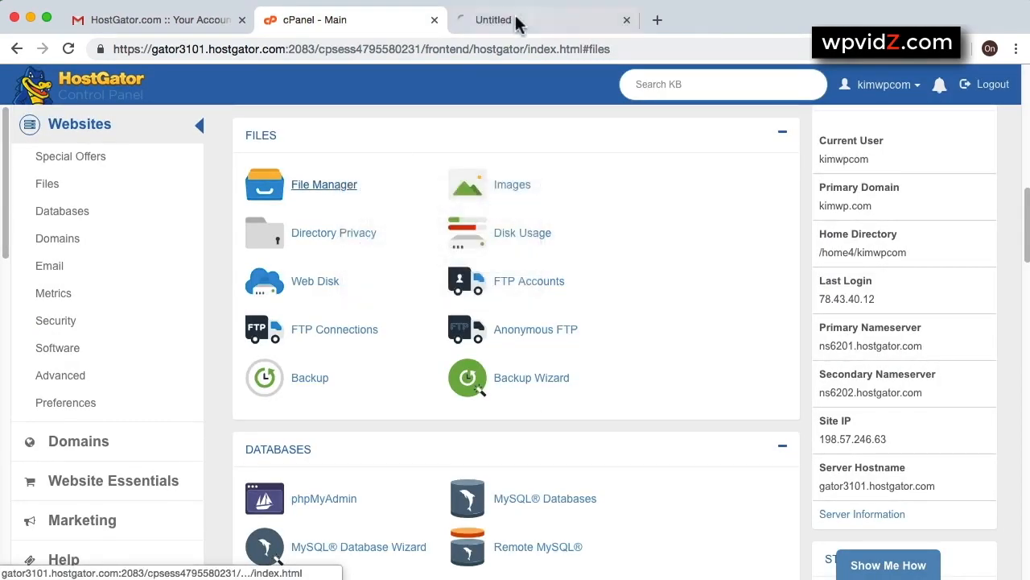
click(522, 20)
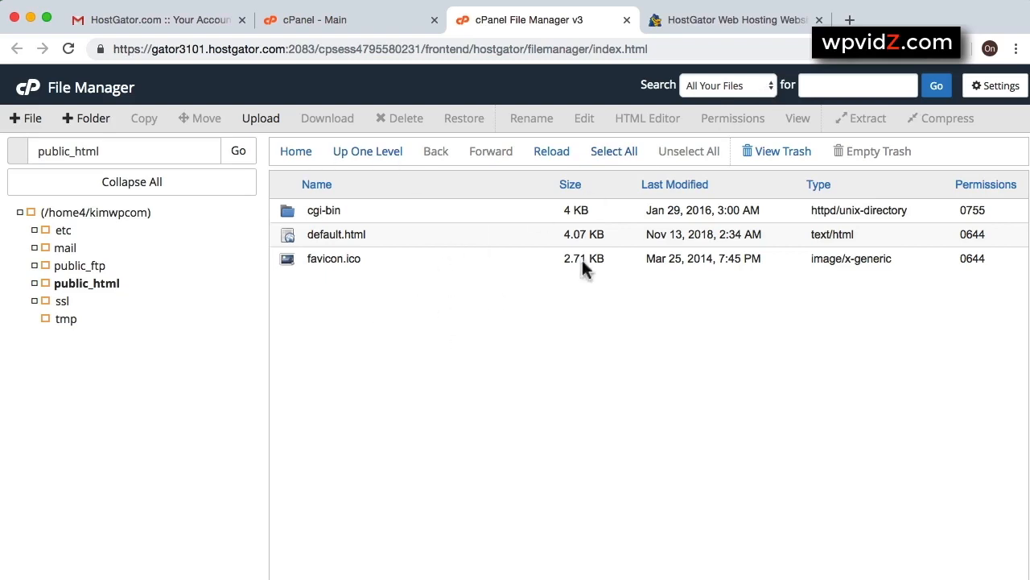
- Select all files in public_html and permanently delete them, skipping the trash
click(614, 152)
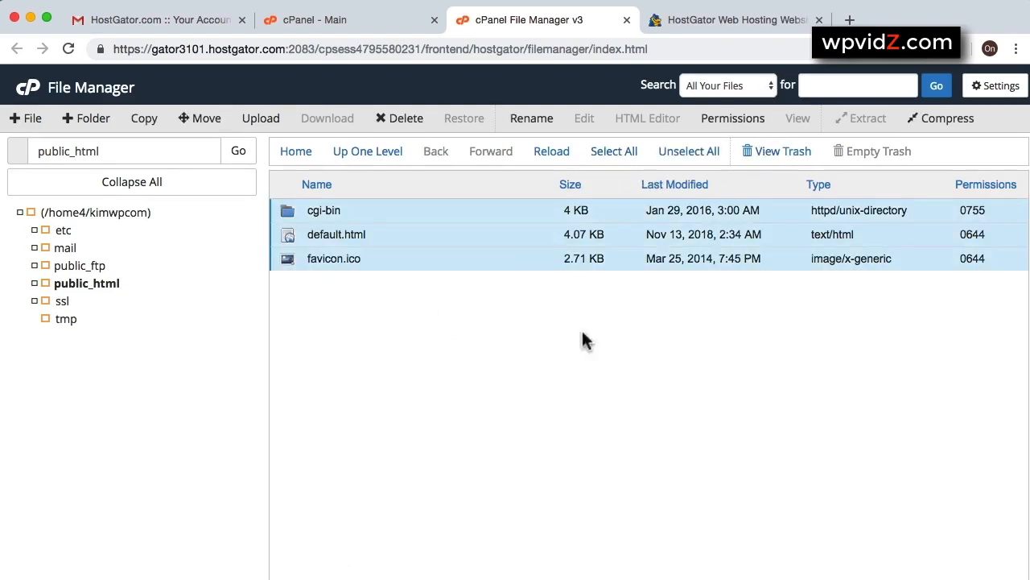
click(395, 122)
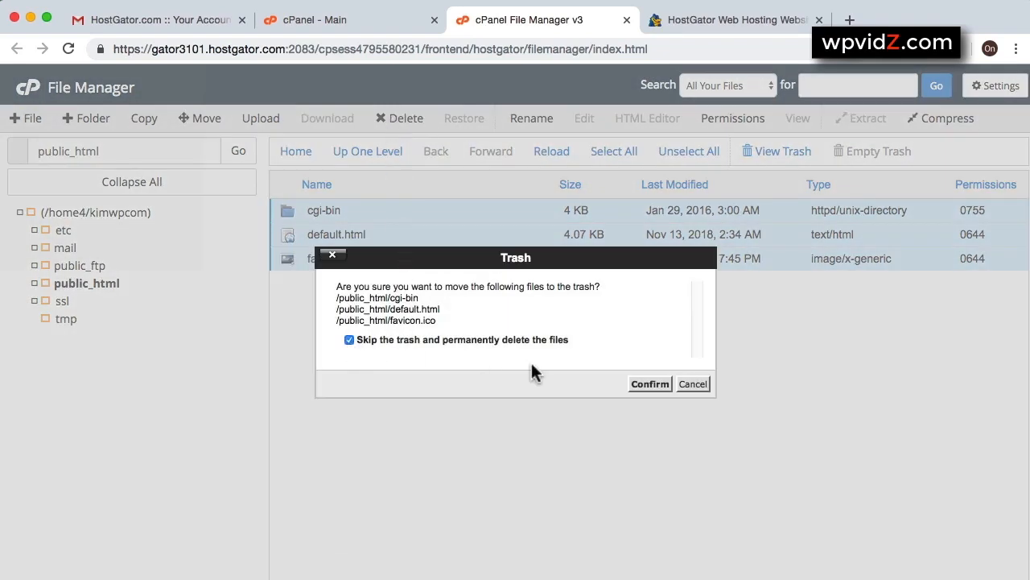
click(650, 385)
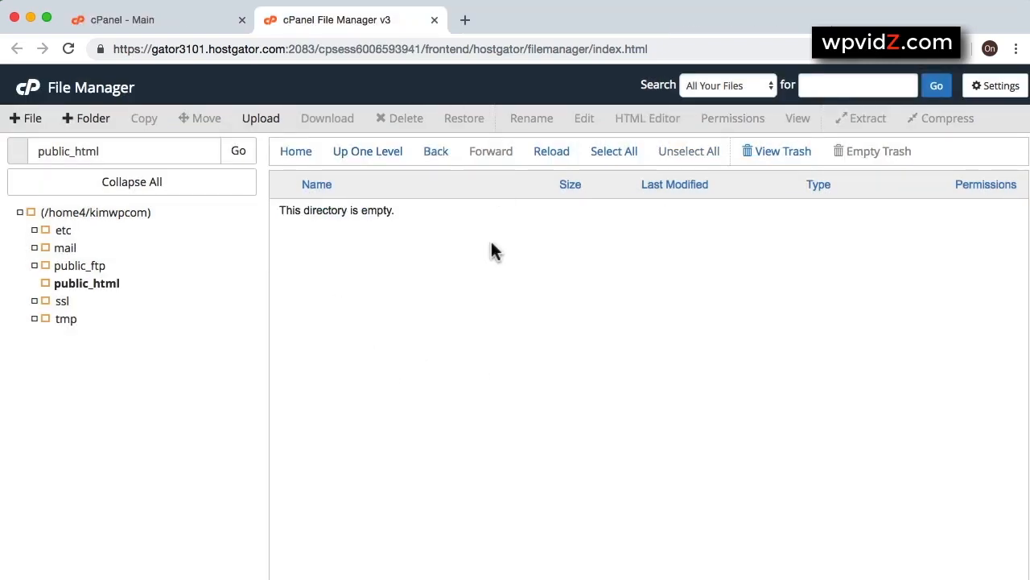
- Open a new browser tab and search the web for download wordpress
click(466, 19)
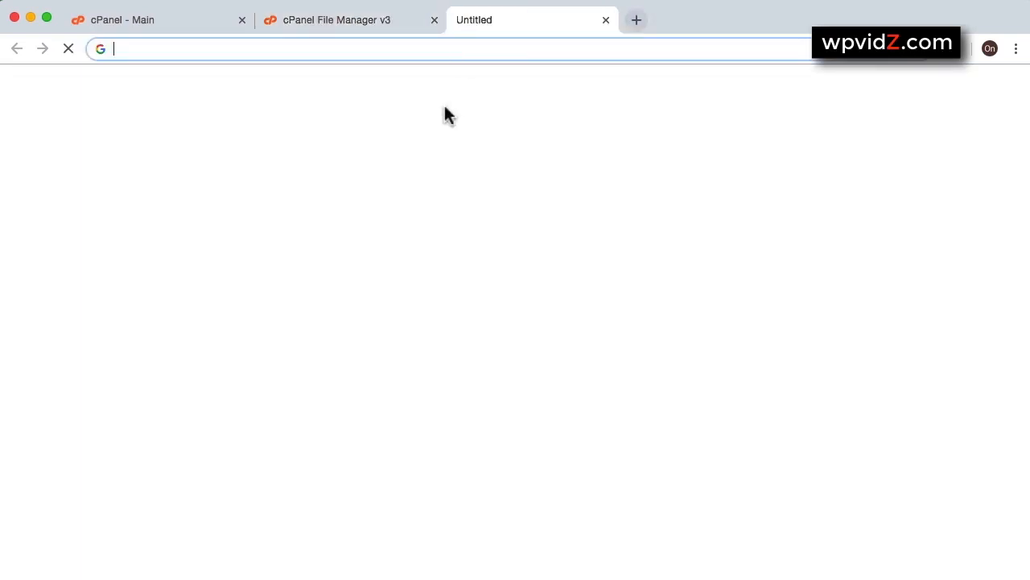
text(do)
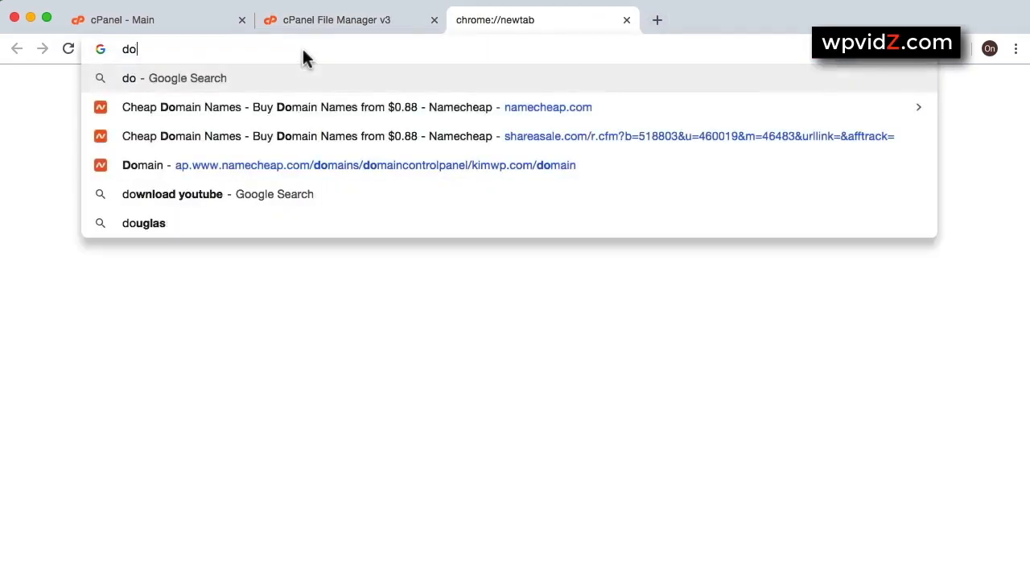
text(wnload wordpress)
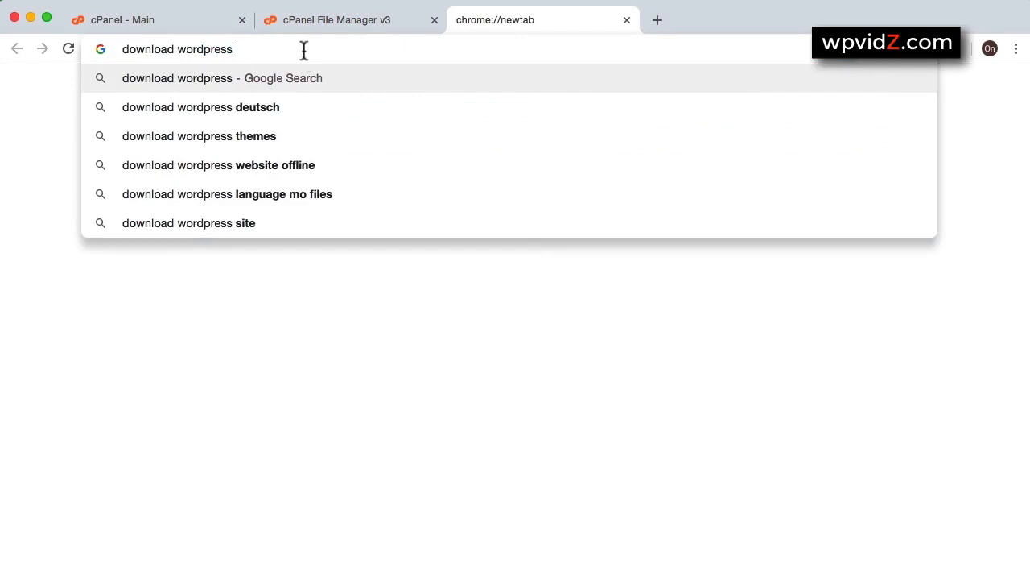
key(Return)
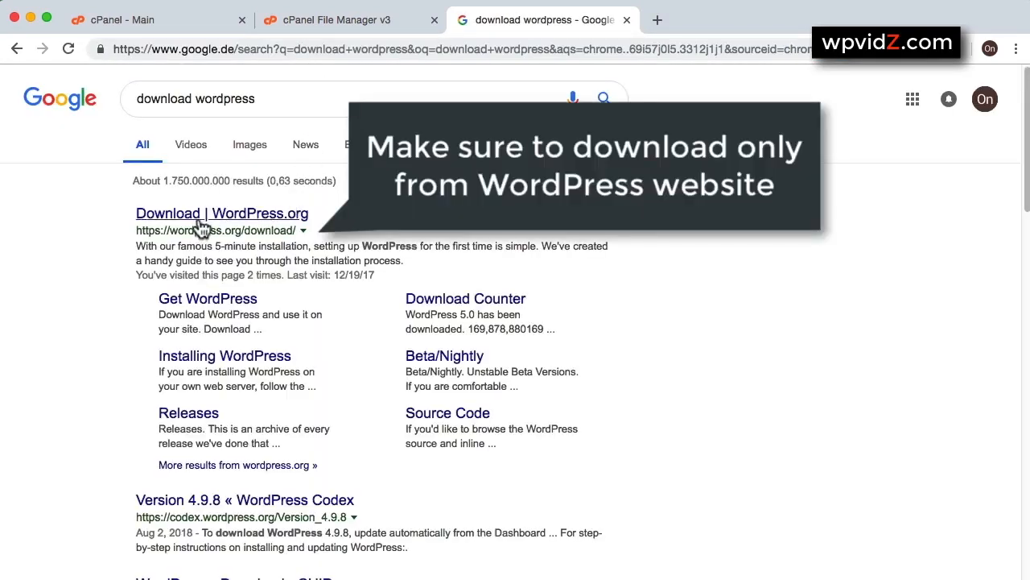
- Open the WordPress.org download page, download WordPress 5.0, and locate wordpress-5.0.zip on the Desktop
click(205, 218)
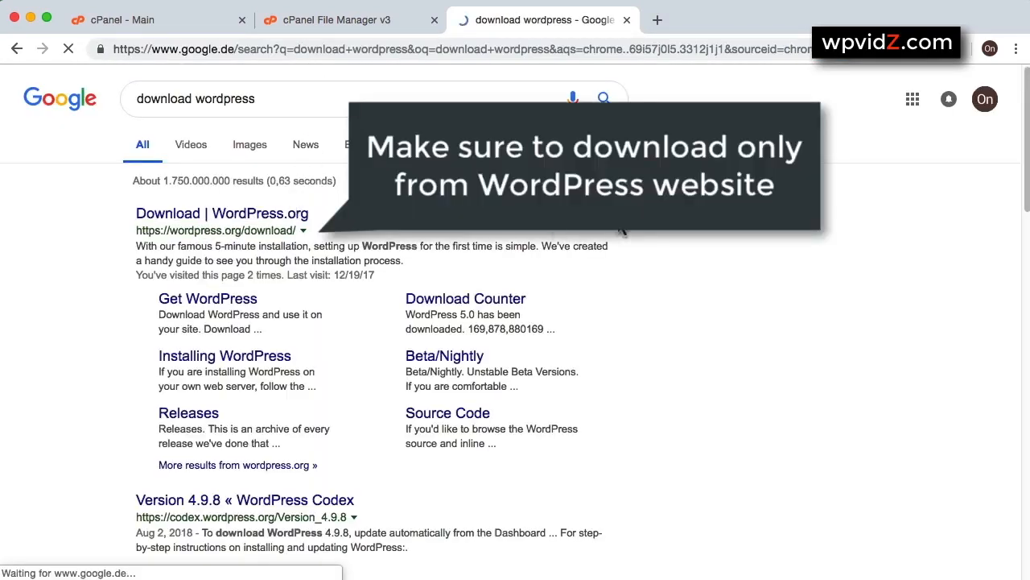
scroll(723, 398, down, 4)
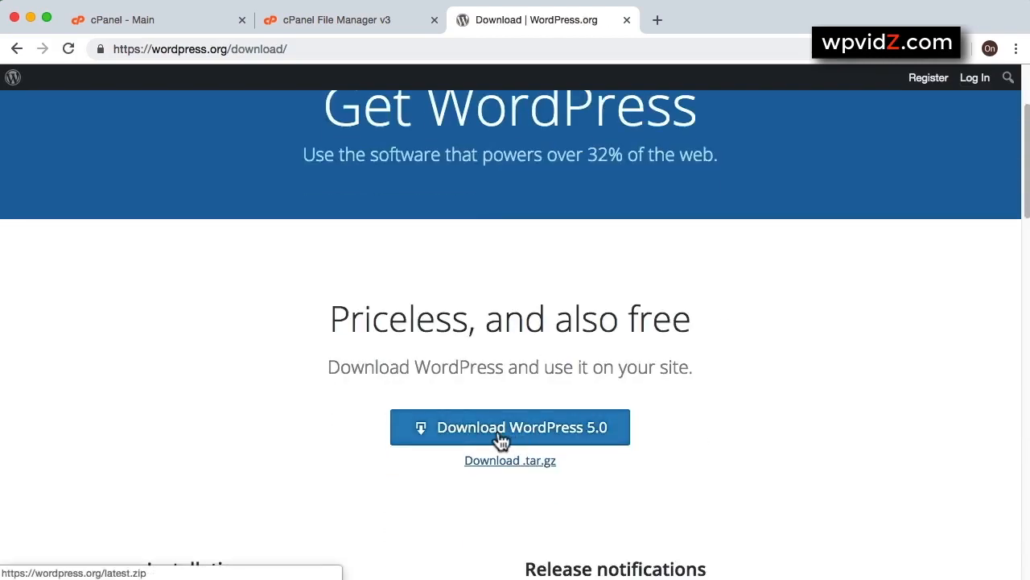
click(501, 441)
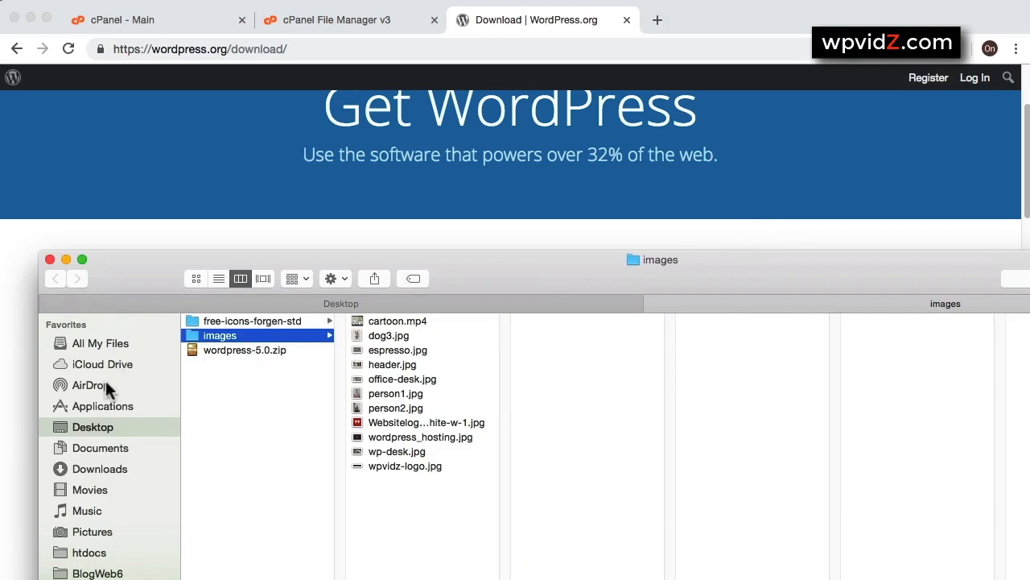
click(90, 429)
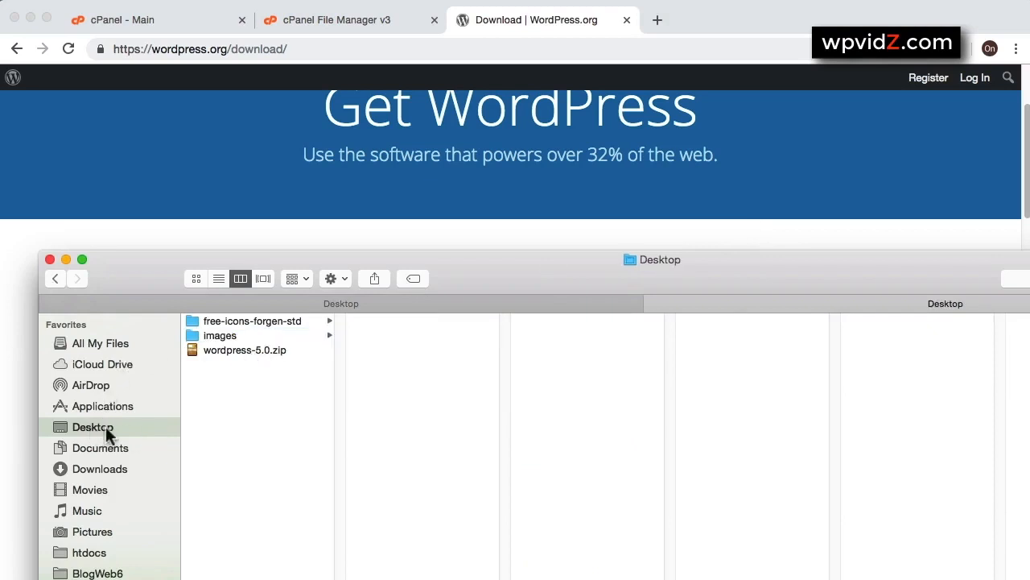
click(240, 354)
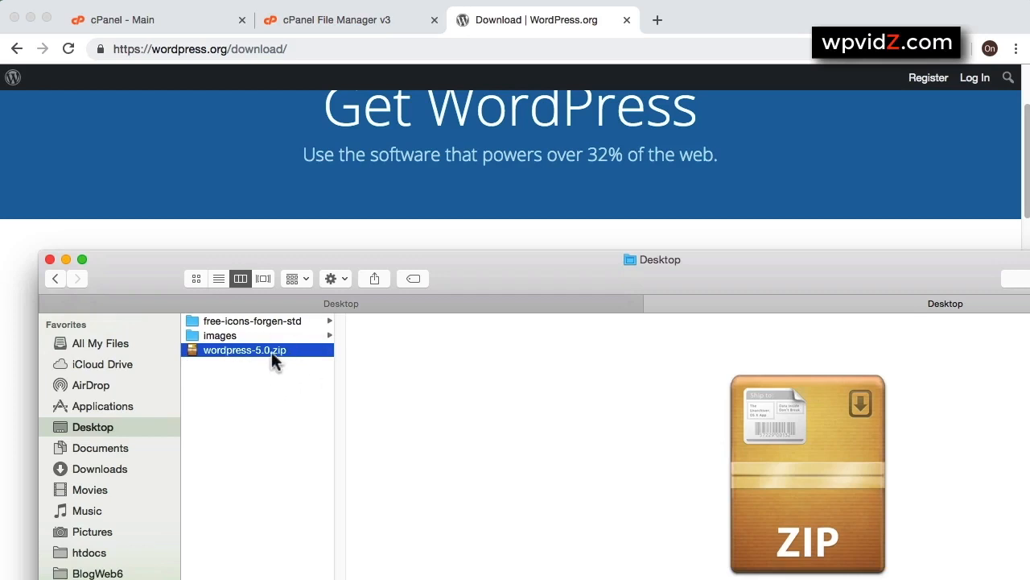
- Upload wordpress-5.0.zip from the Desktop to public_html and return to the File Manager
click(353, 28)
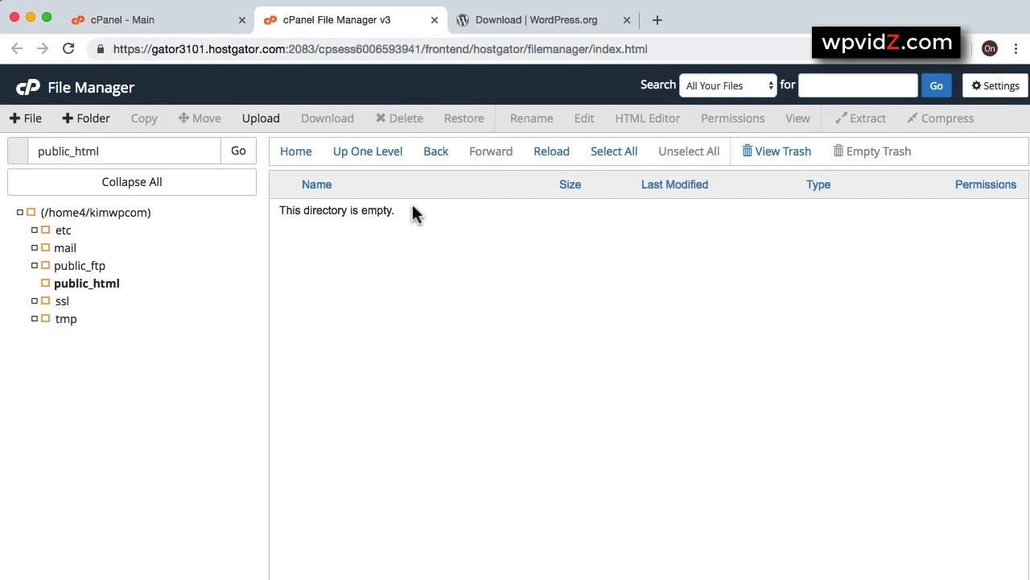
drag(133, 150, 28, 149)
click(261, 120)
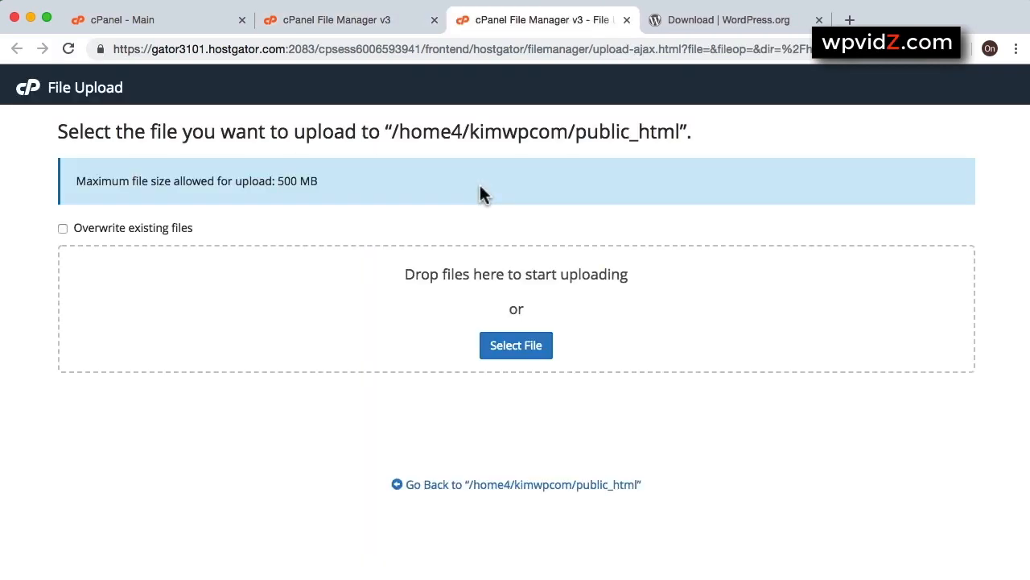
click(522, 351)
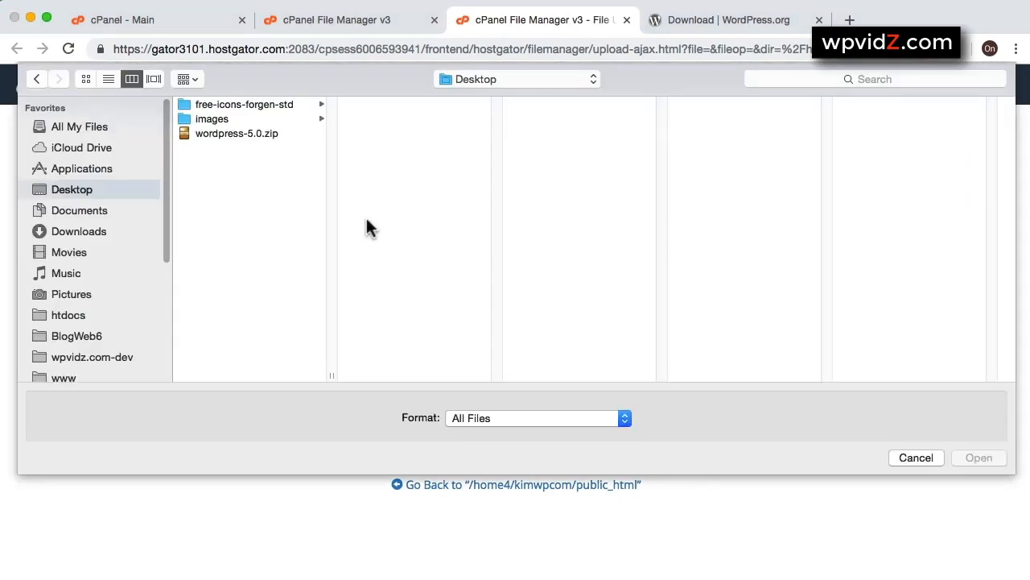
click(237, 134)
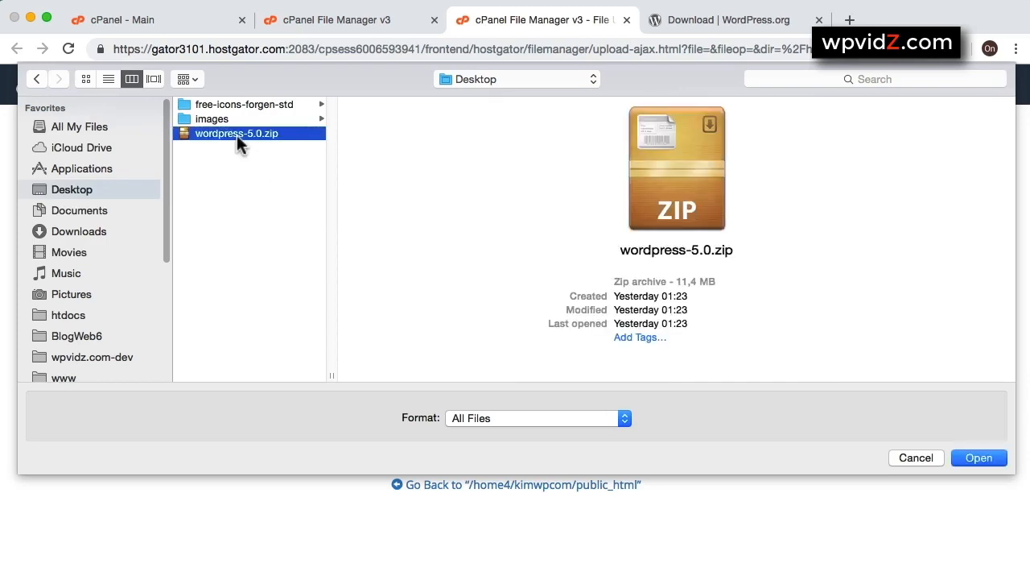
click(965, 459)
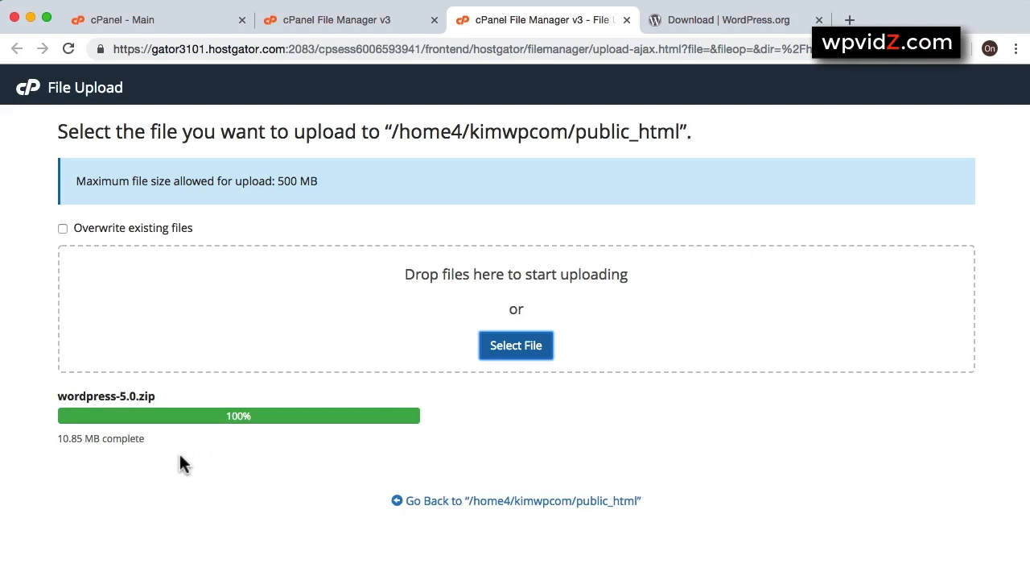
click(467, 504)
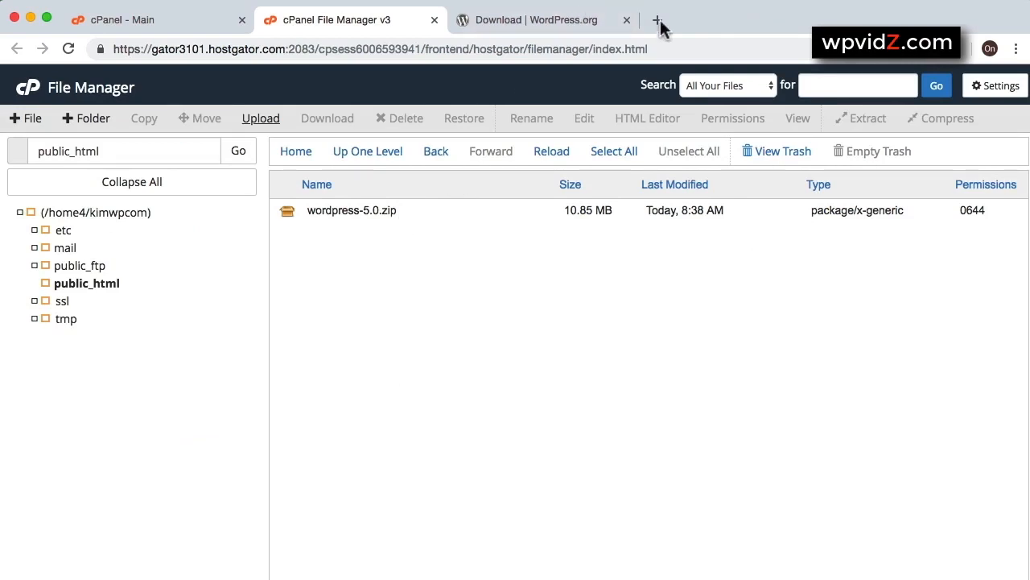
- Close the WordPress tab and extract wordpress-5.0.zip into /public_html
click(627, 20)
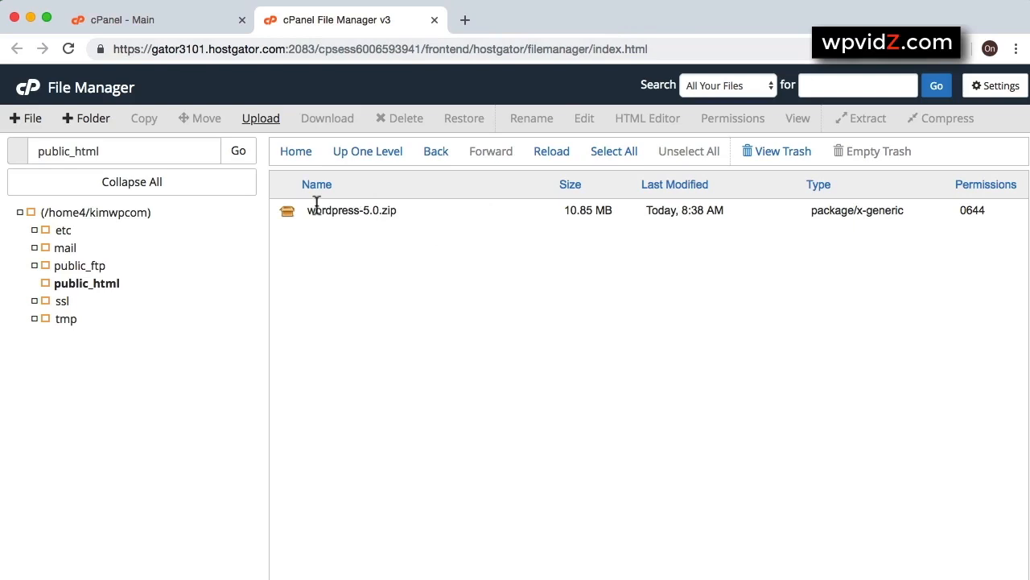
click(288, 211)
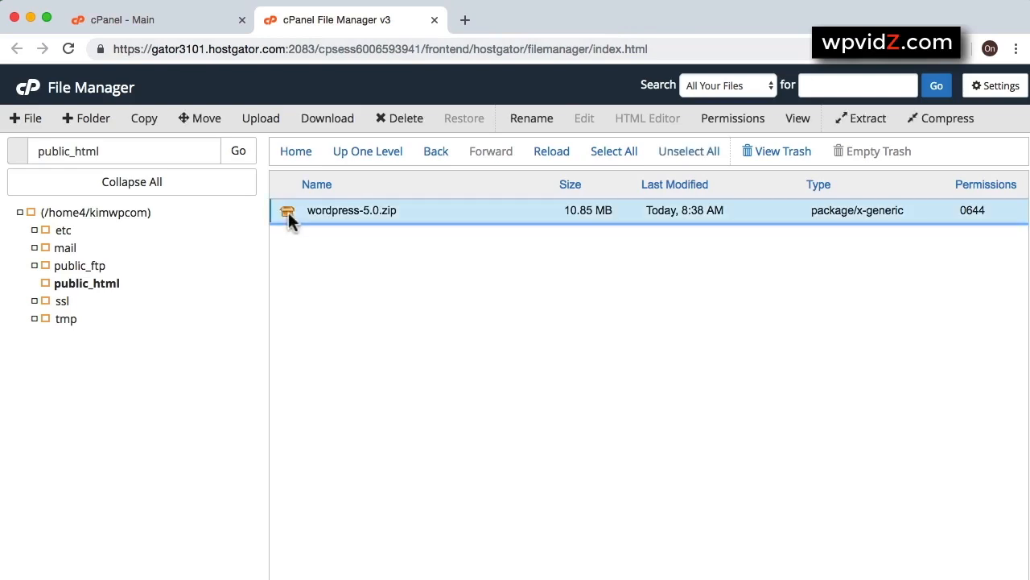
click(858, 123)
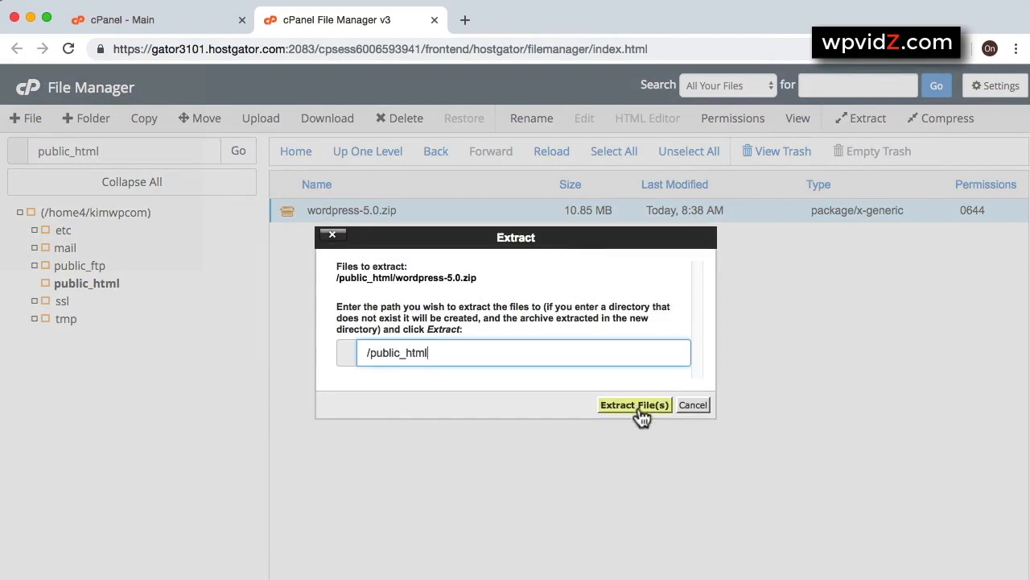
drag(476, 357, 334, 352)
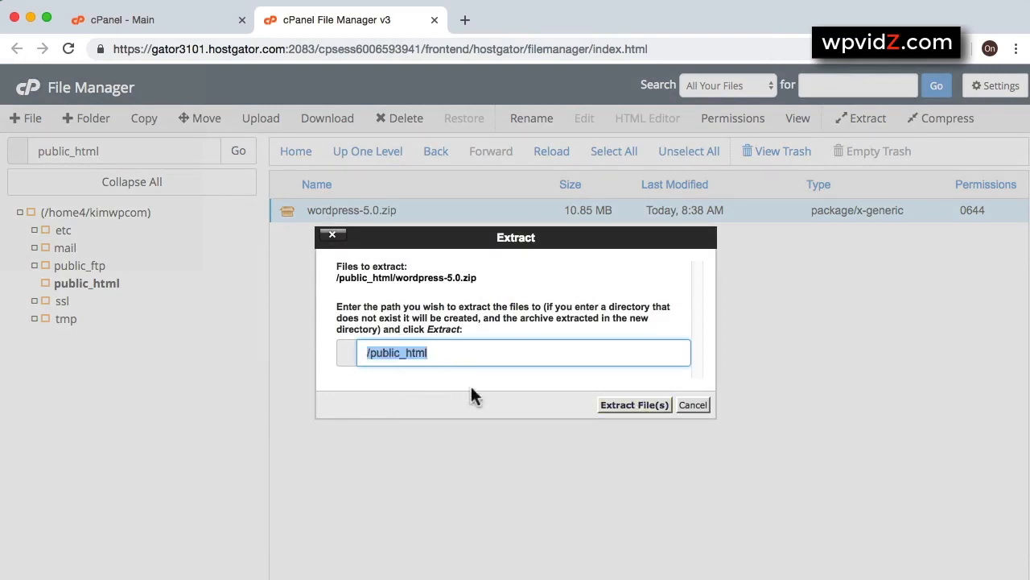
click(627, 409)
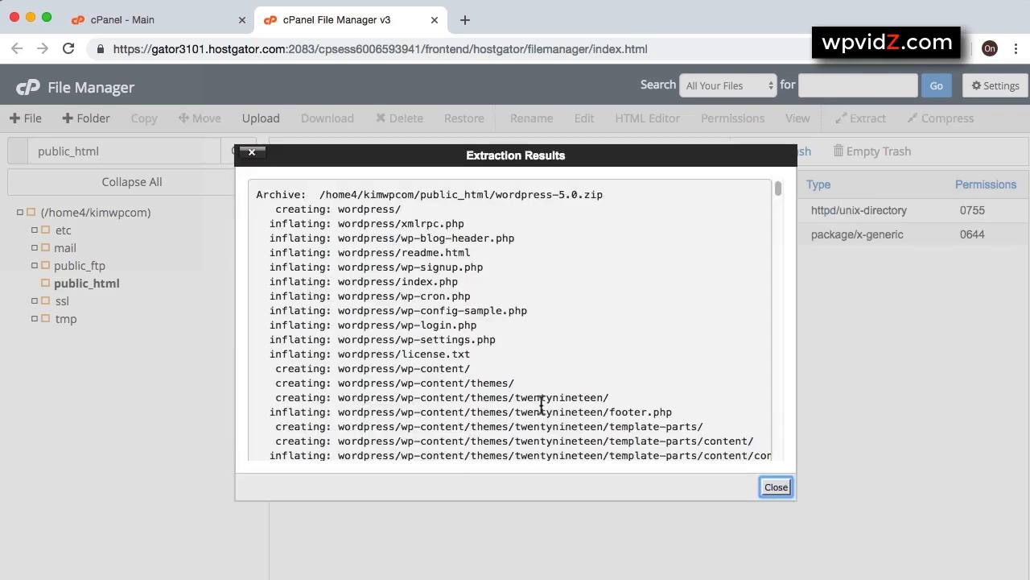
click(777, 491)
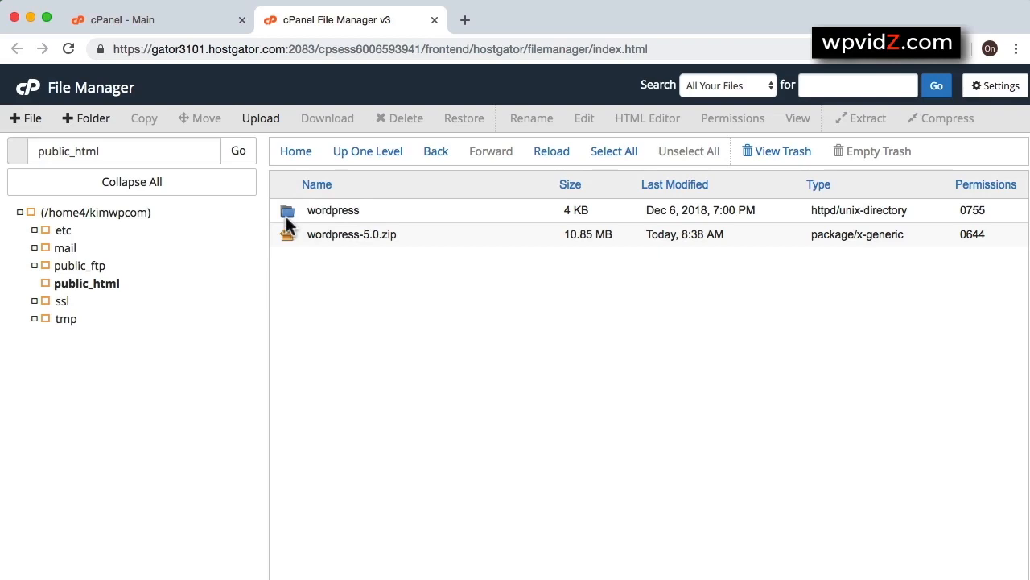
- Reload the file list and delete wordpress-5.0.zip from public_html to the trash
click(554, 153)
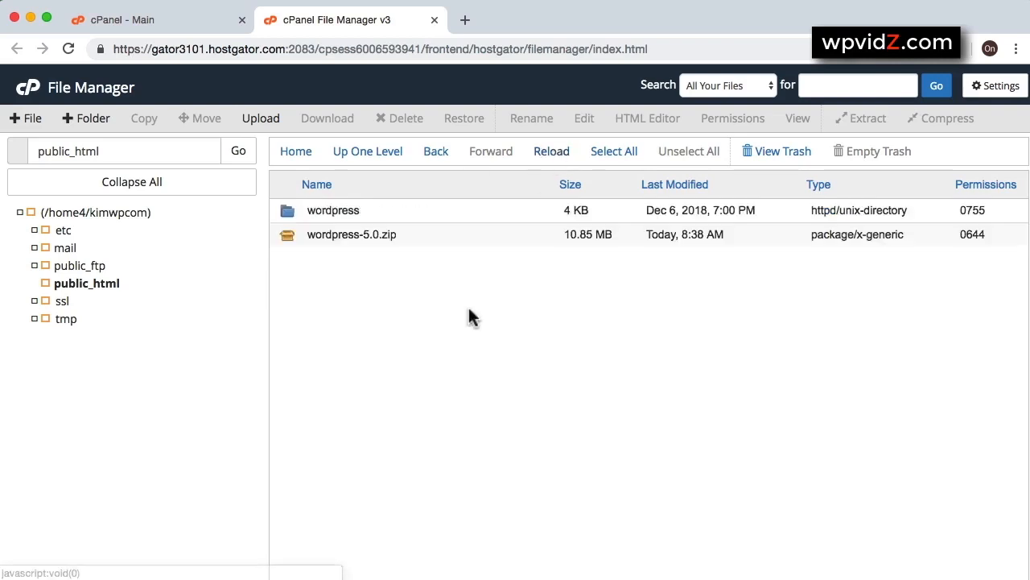
click(289, 235)
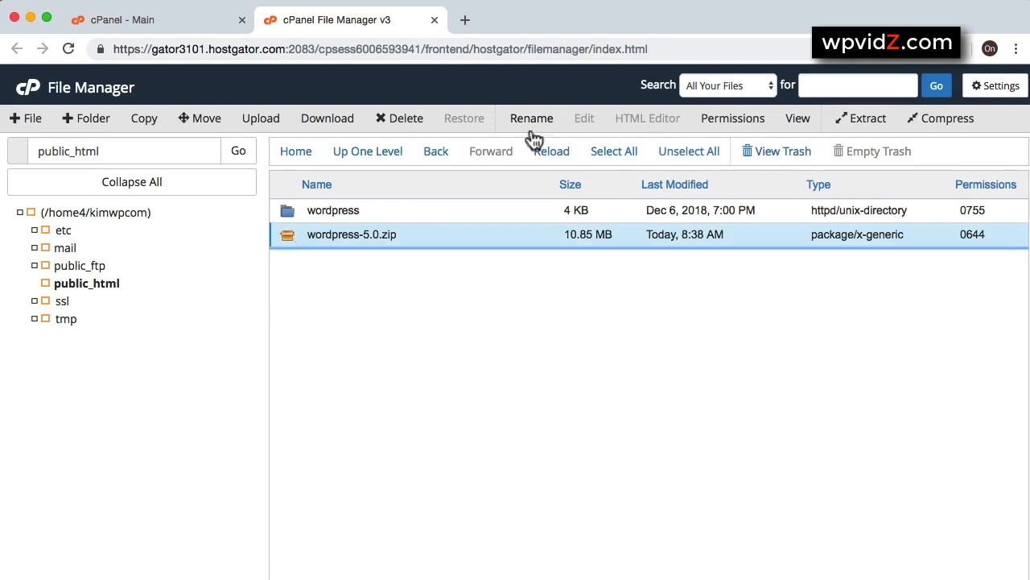
click(390, 121)
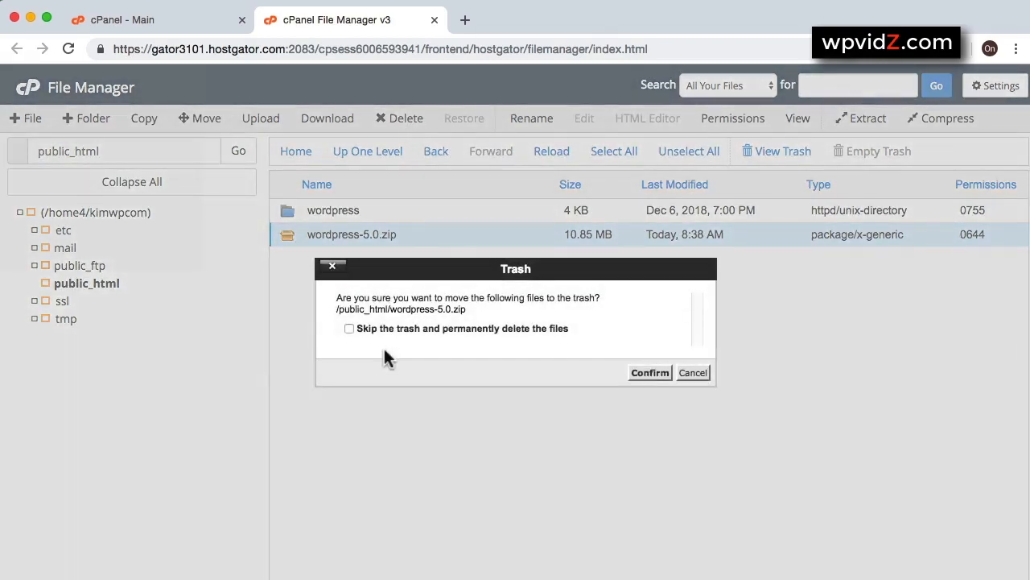
click(647, 375)
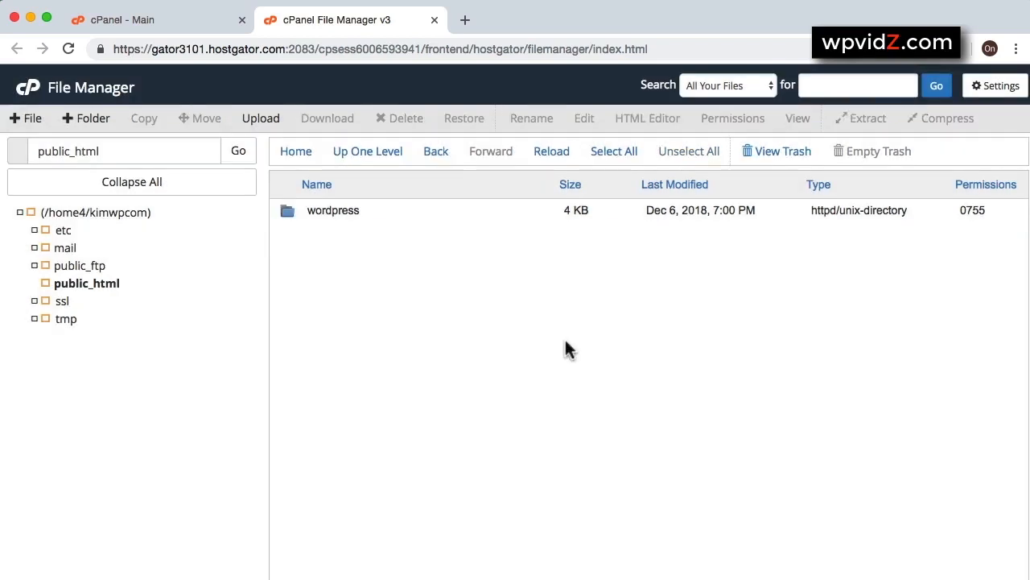
- Move all files from the wordpress folder up into /public_html/
double_click(290, 219)
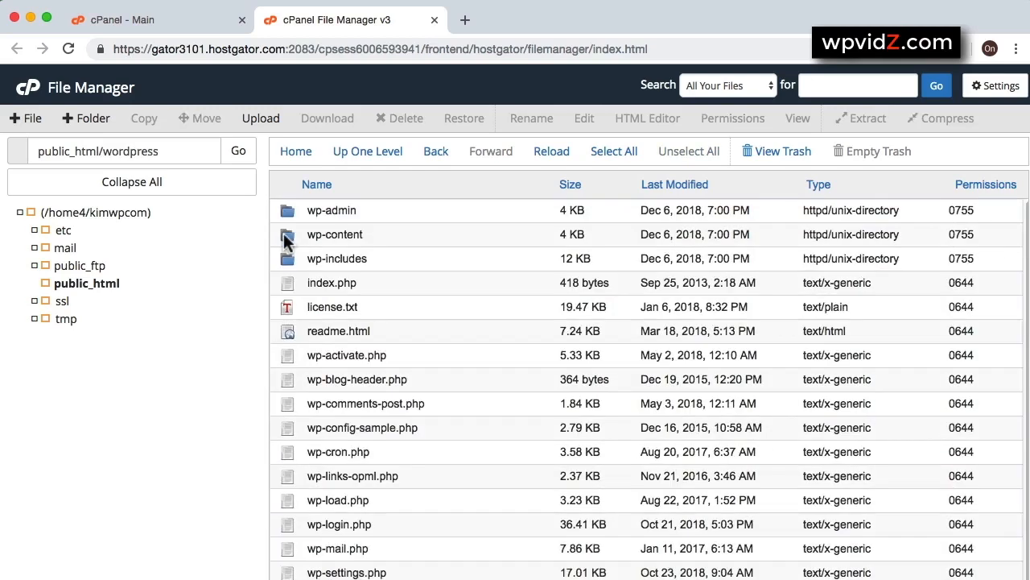
click(614, 151)
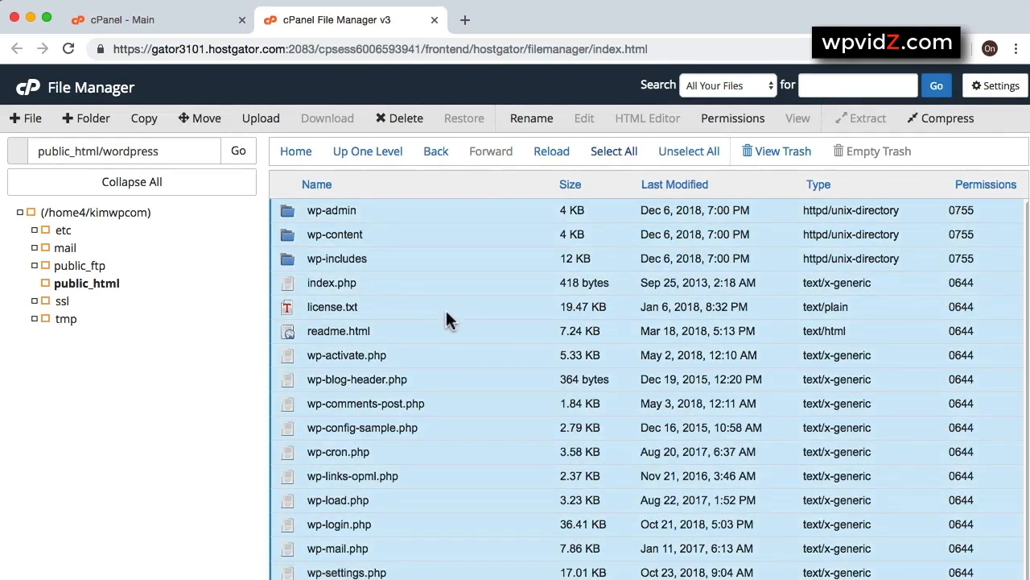
click(191, 119)
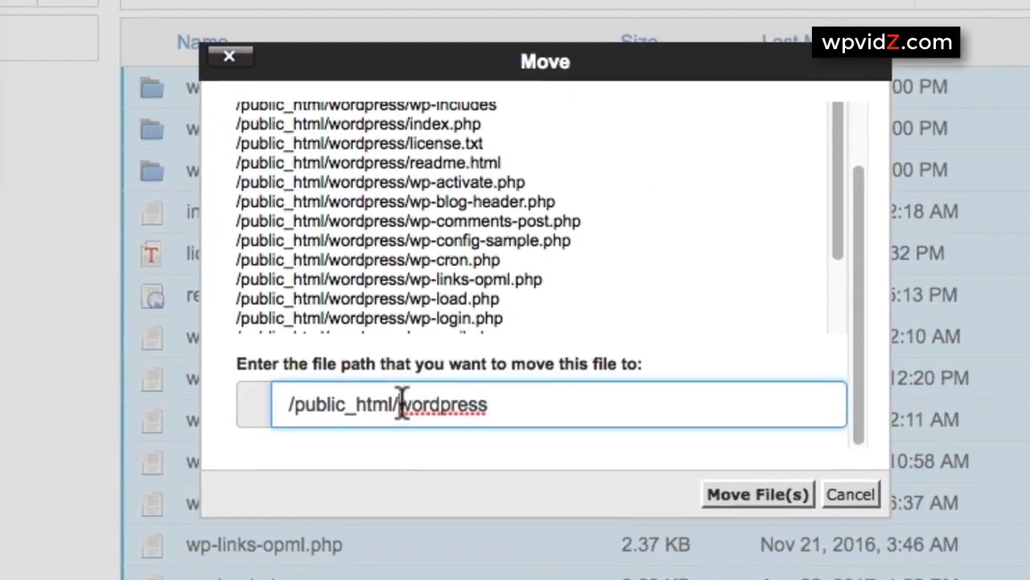
double_click(414, 405)
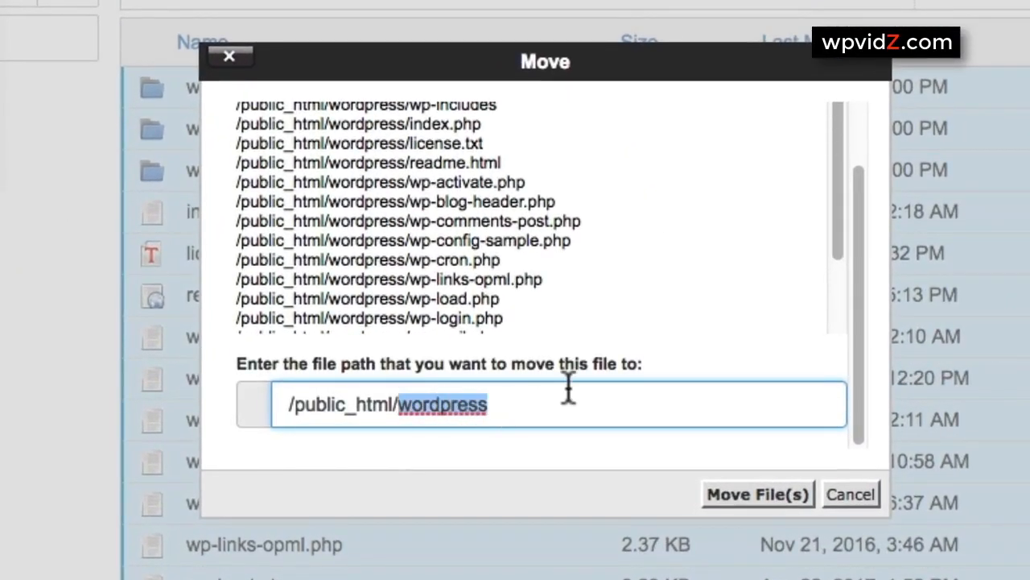
key(BackSpace)
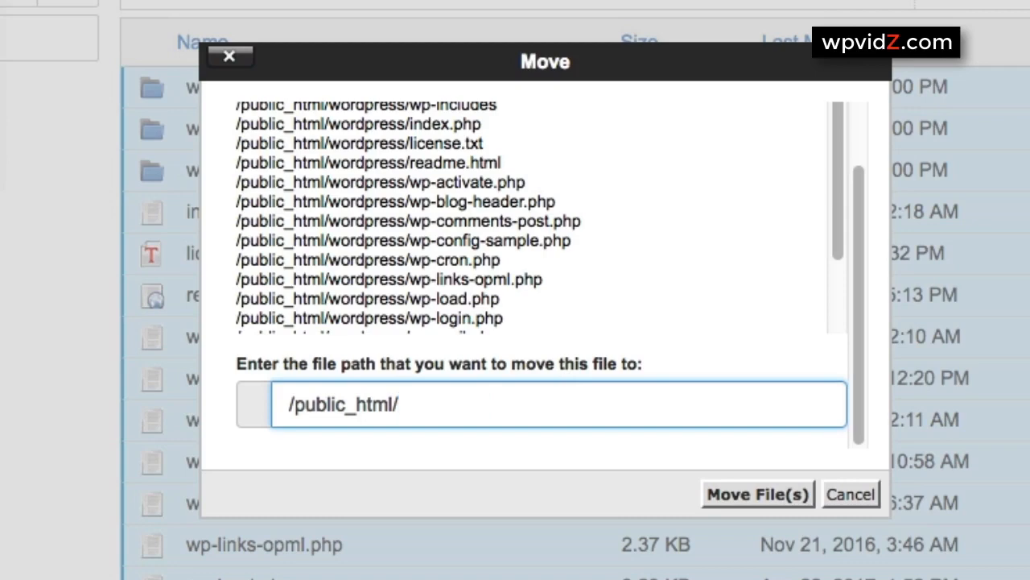
click(734, 496)
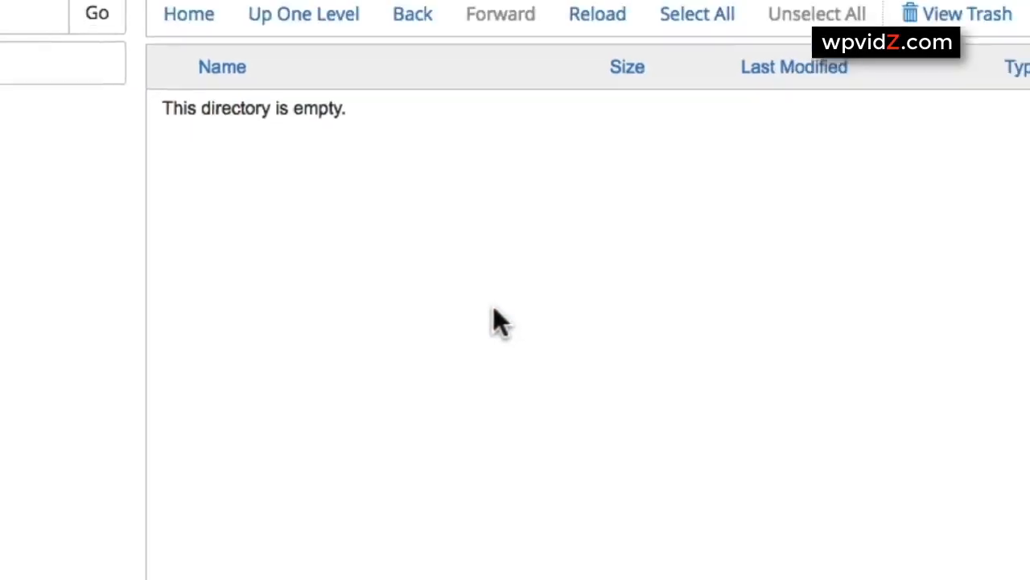
click(303, 14)
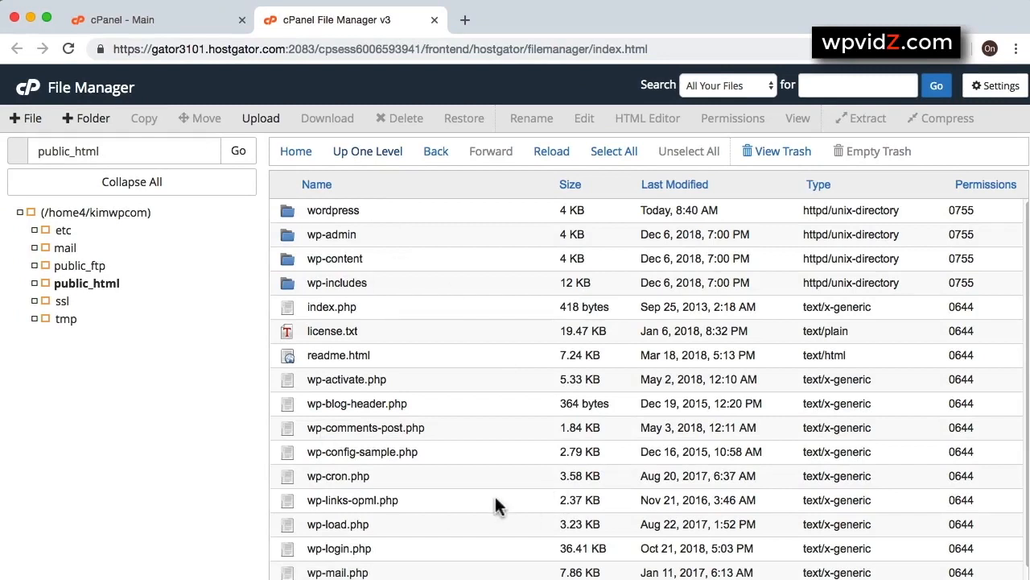
- Open a new browser tab and load kimwp.com to check the site
drag(121, 153, 33, 150)
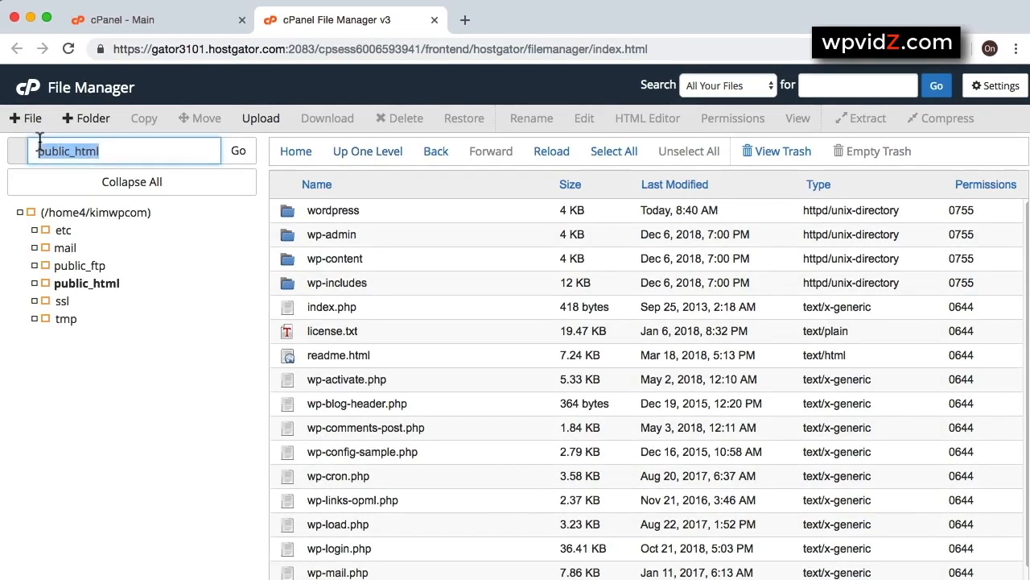
click(299, 212)
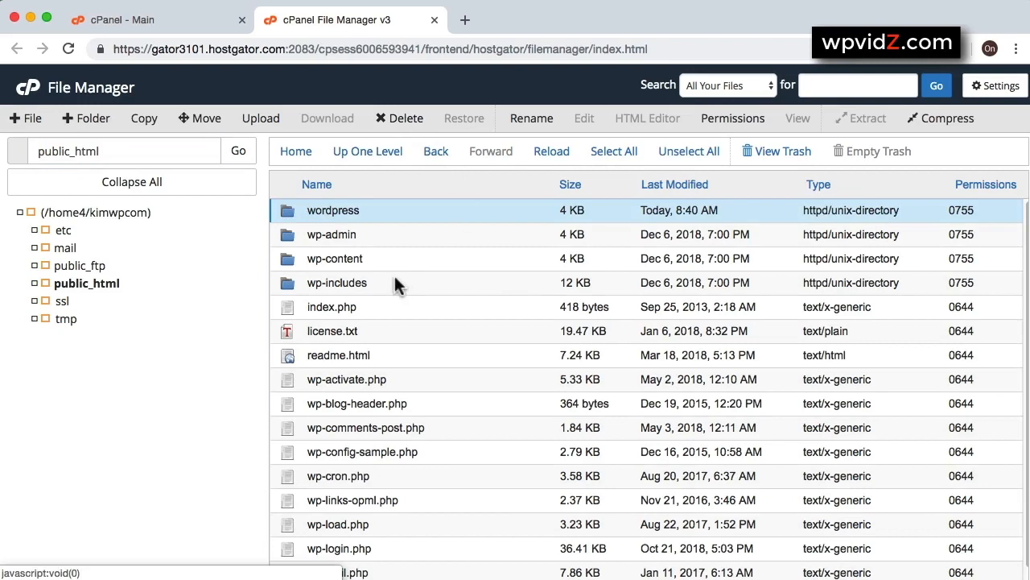
click(464, 20)
text(kim)
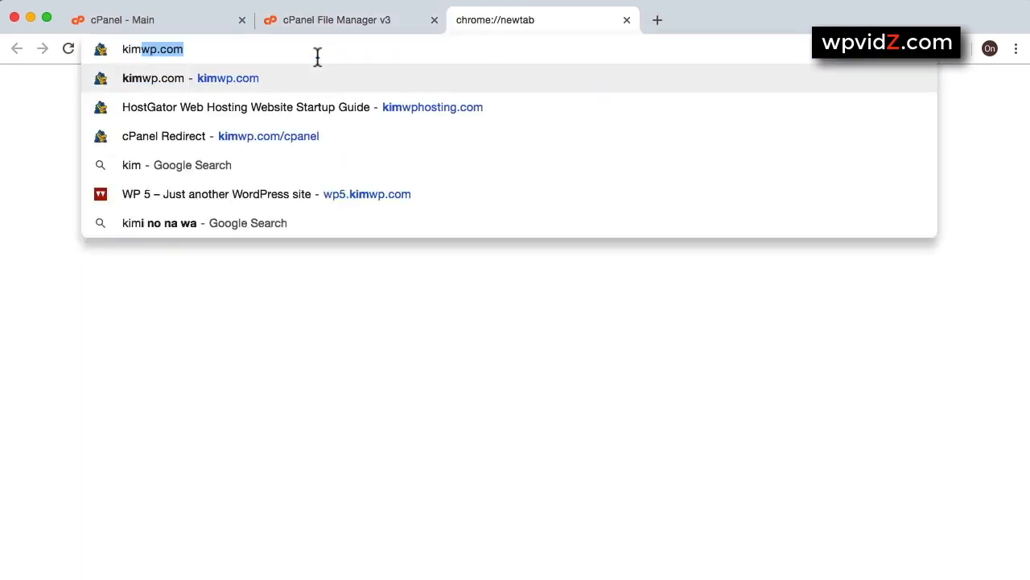
text(wp.com)
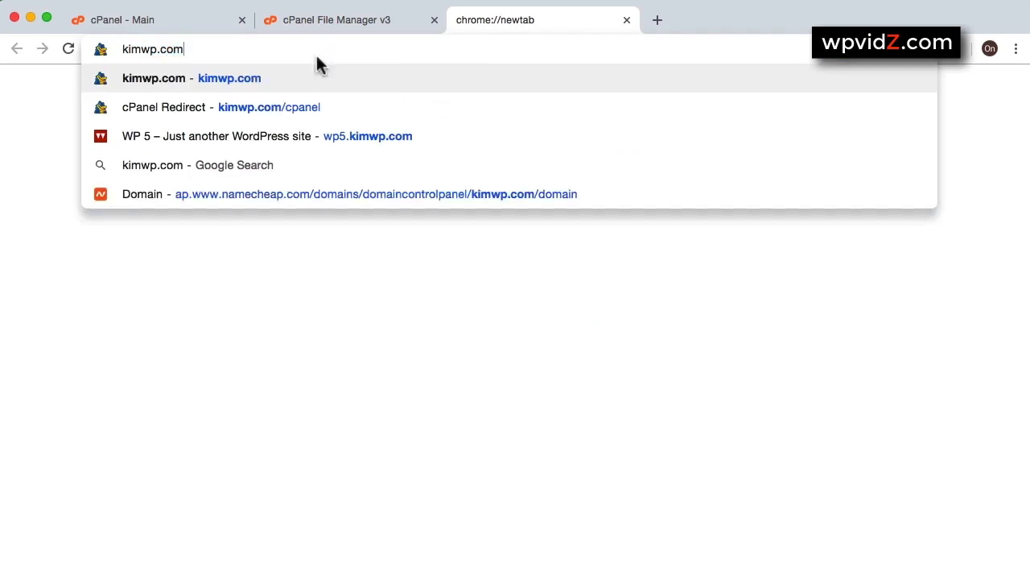
text(/wordpress)
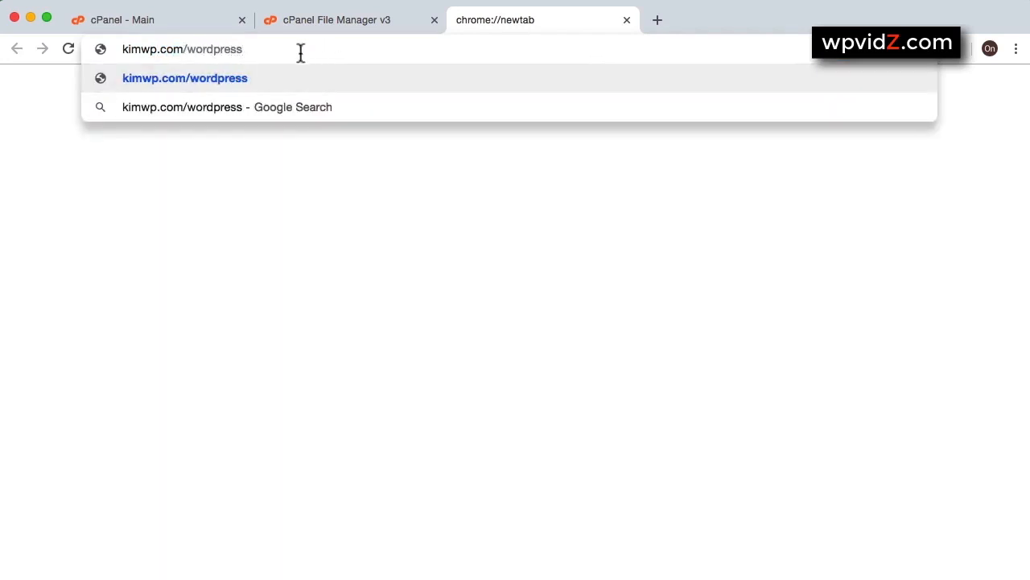
drag(300, 52, 121, 49)
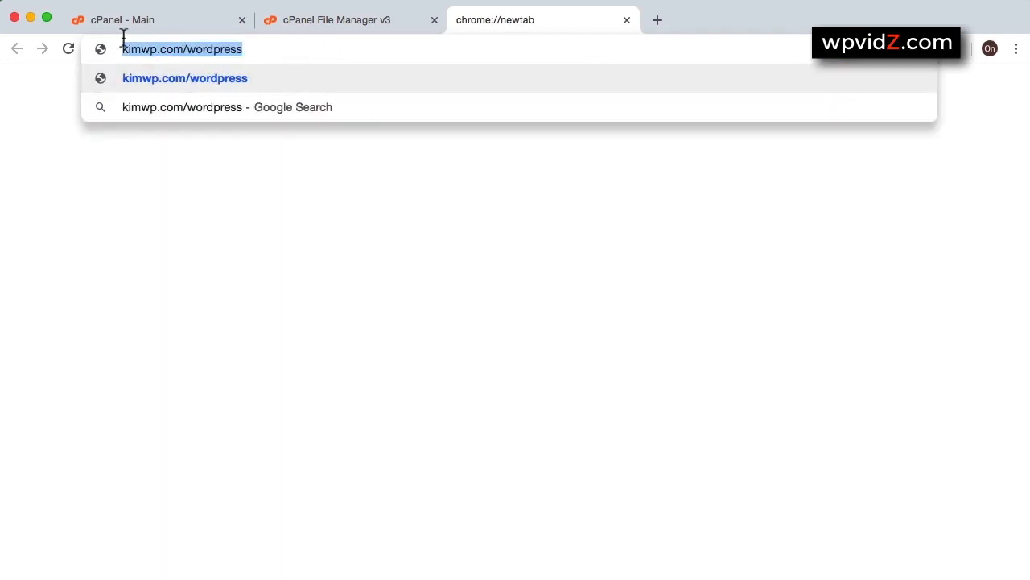
click(246, 50)
drag(241, 49, 186, 49)
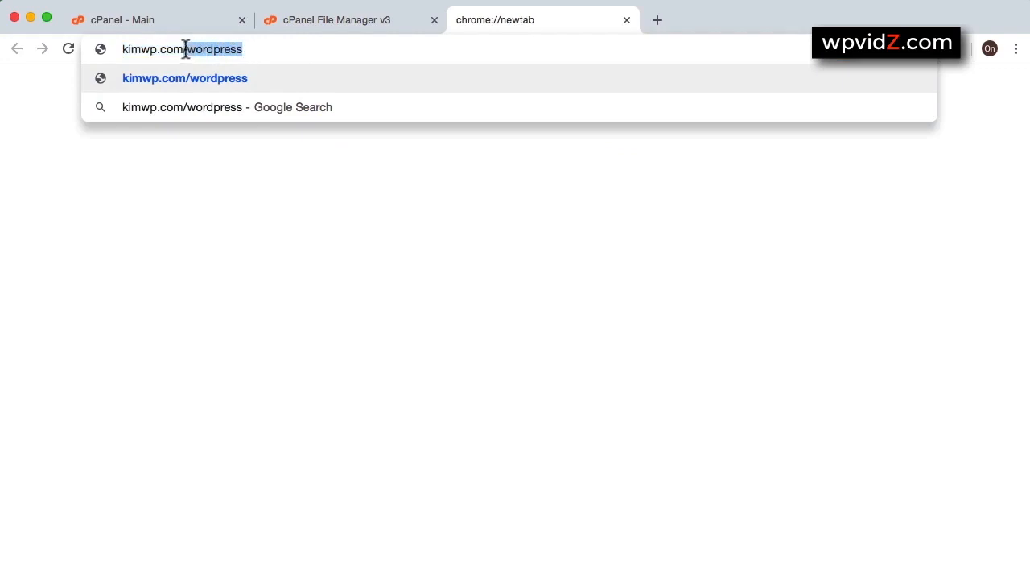
click(245, 50)
drag(248, 49, 119, 50)
key(BackSpace)
key(Return)
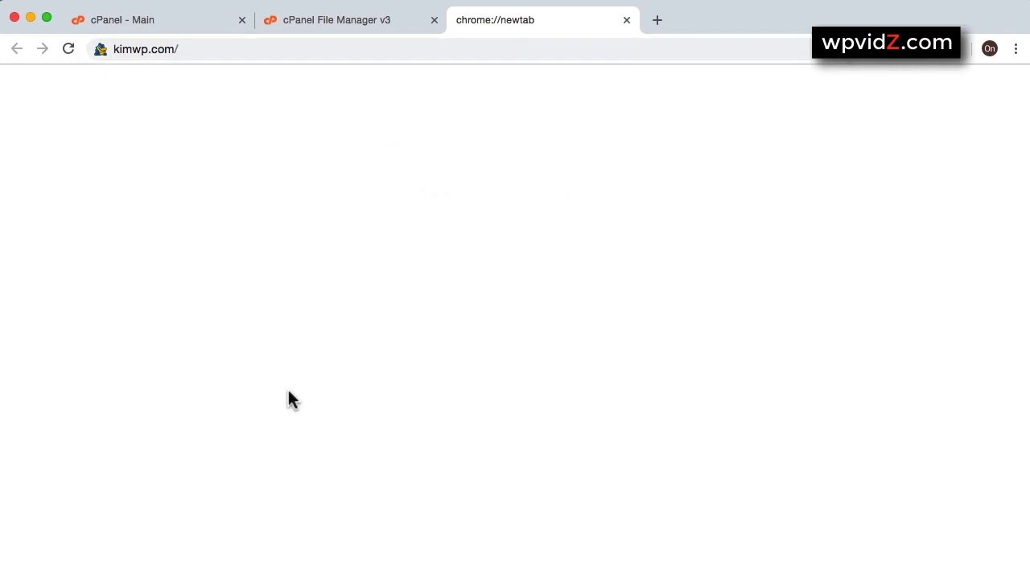
click(224, 49)
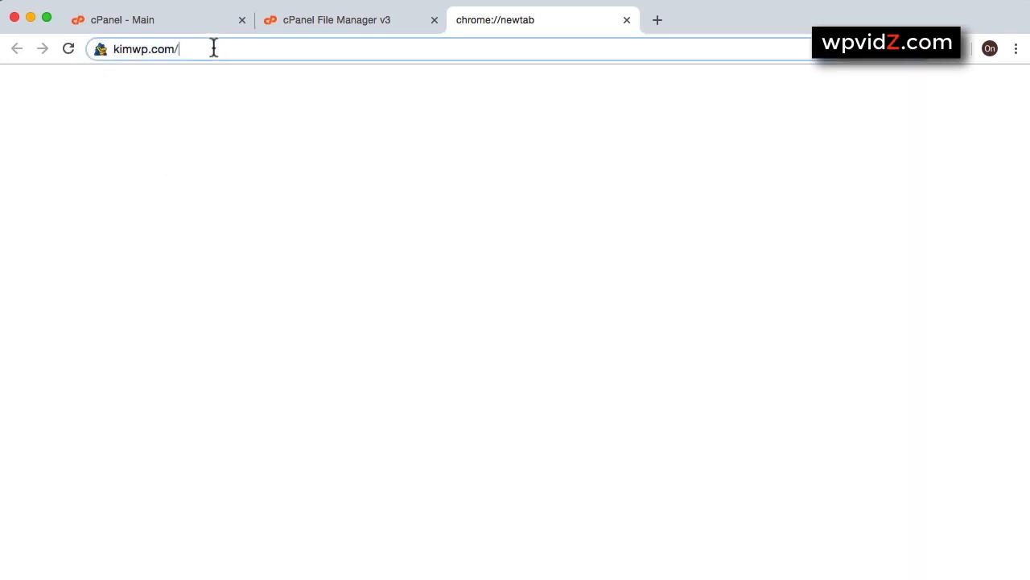
click(225, 49)
text(w)
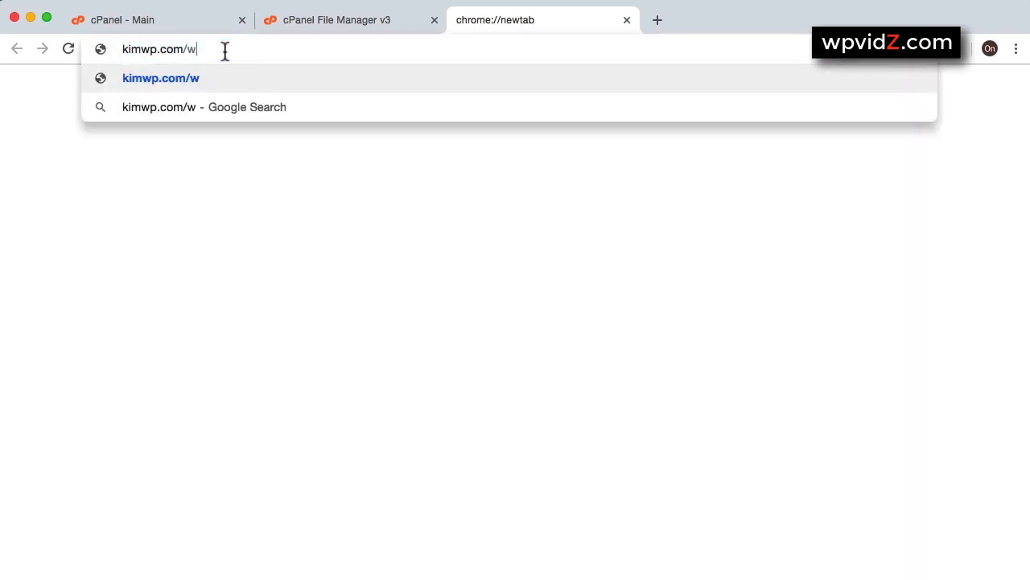
text(ordpress)
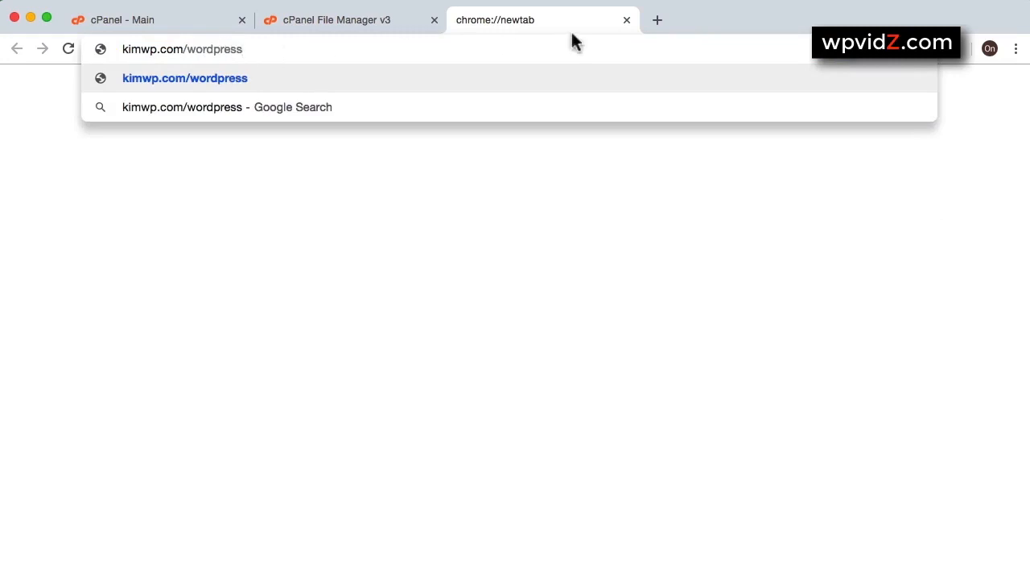
click(627, 21)
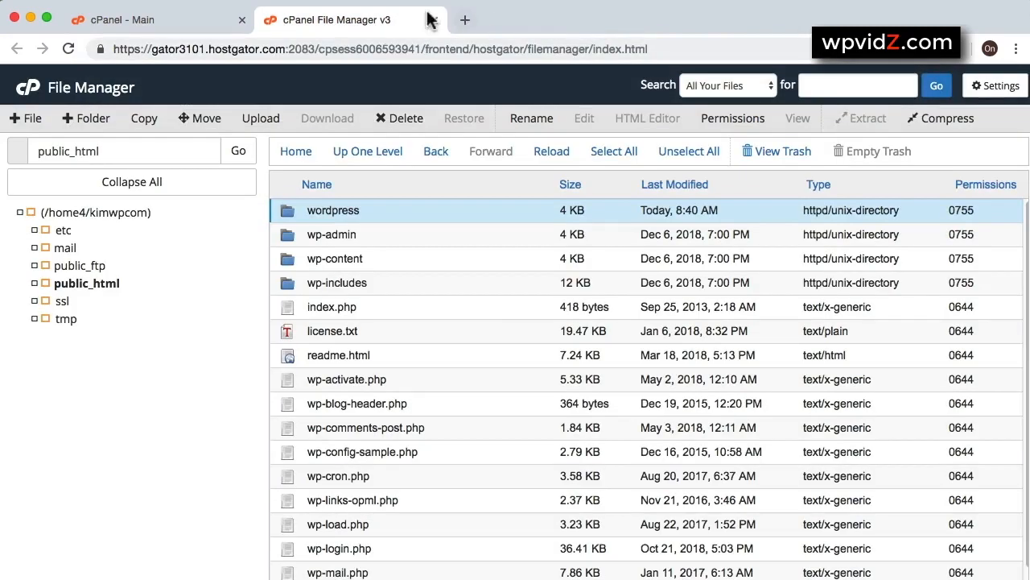
- Permanently delete the empty wordpress folder from public_html, skipping the trash
click(288, 217)
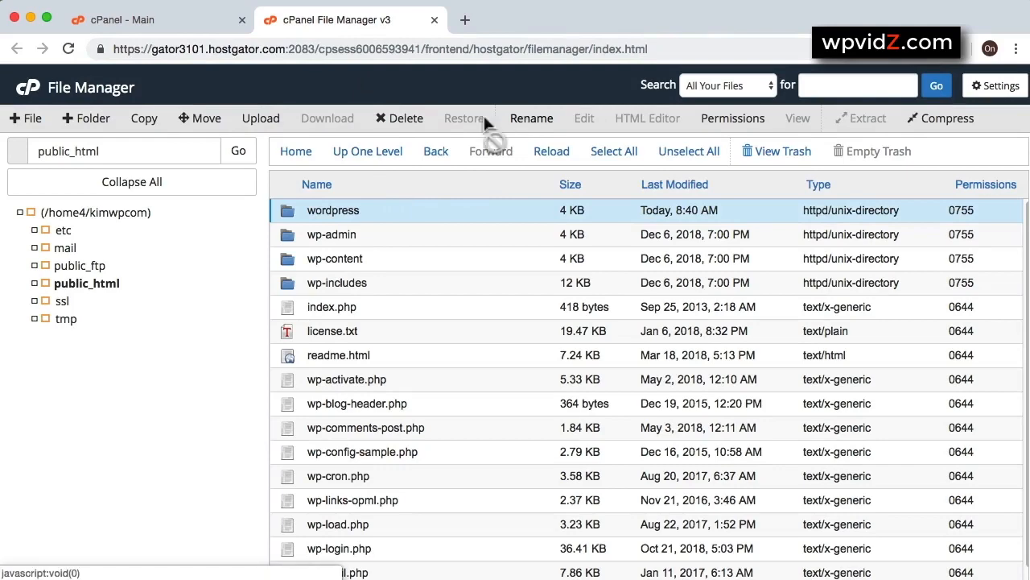
click(402, 121)
click(349, 327)
click(651, 373)
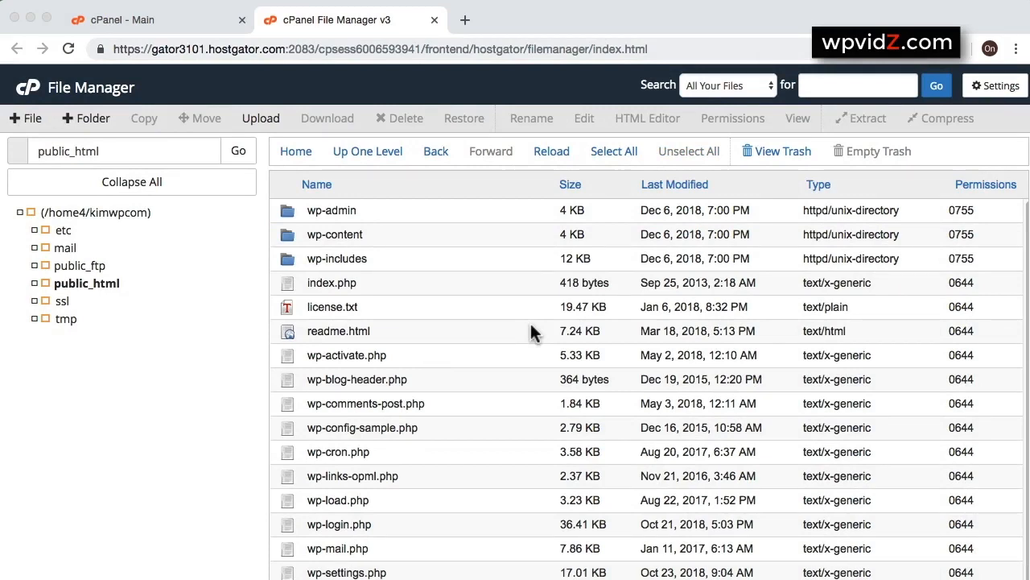
- Switch to the cPanel tab, open MySQL Databases, and create a new database named db2019kwp
click(151, 20)
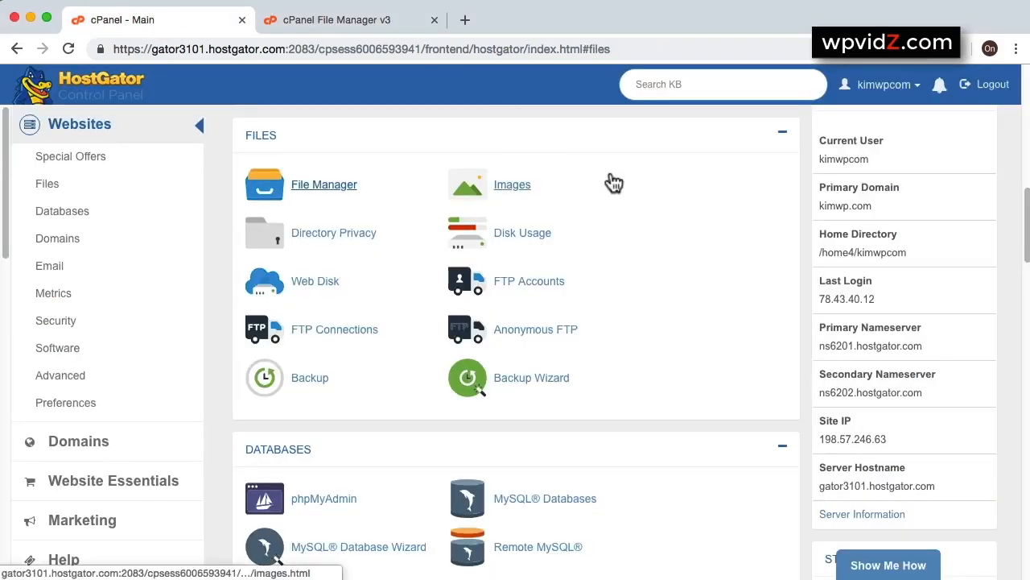
click(69, 217)
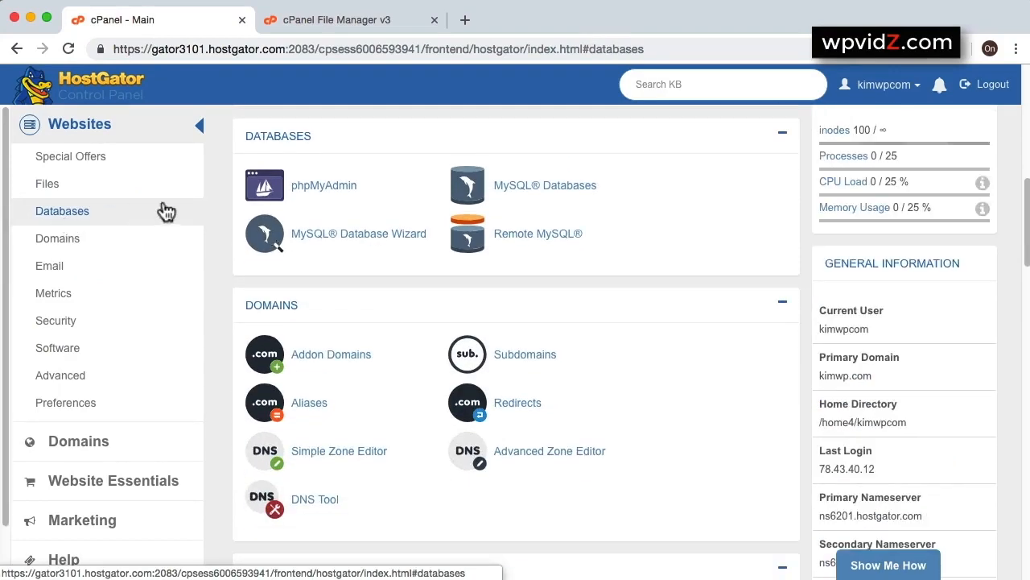
click(522, 191)
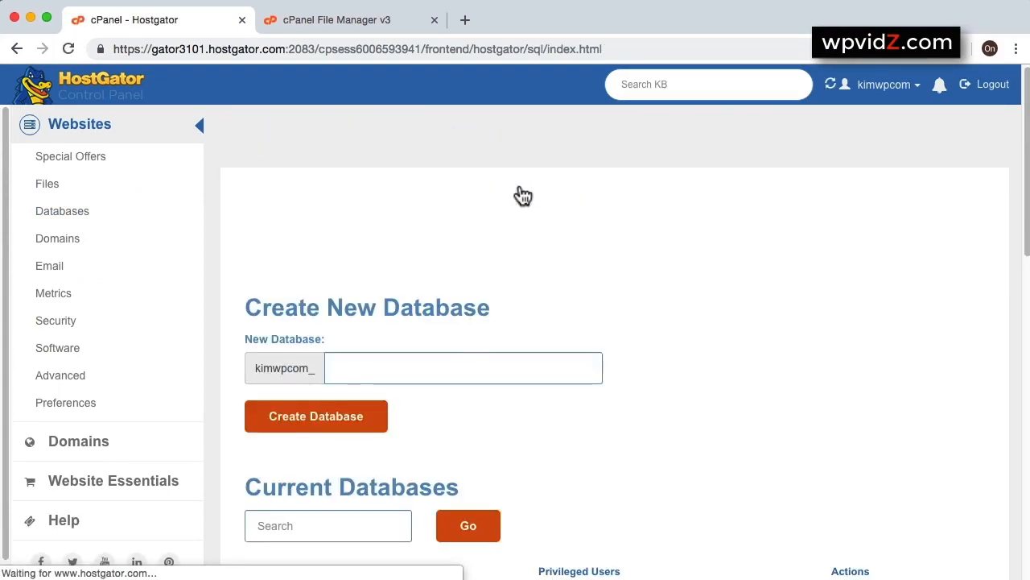
click(402, 403)
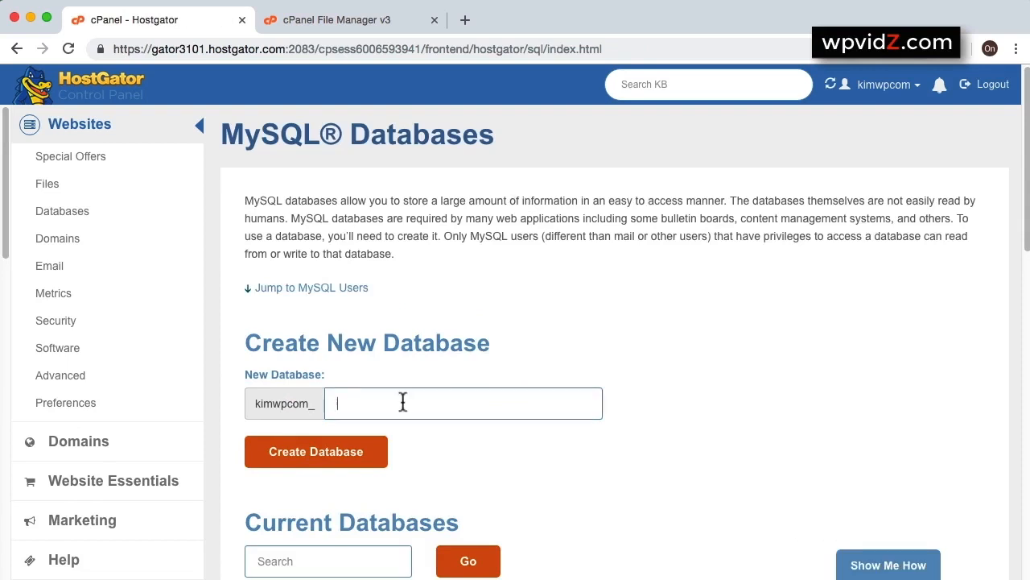
scroll(403, 402, down, 2)
text(db)
text(2019kwp)
key(super+a)
click(420, 353)
click(316, 387)
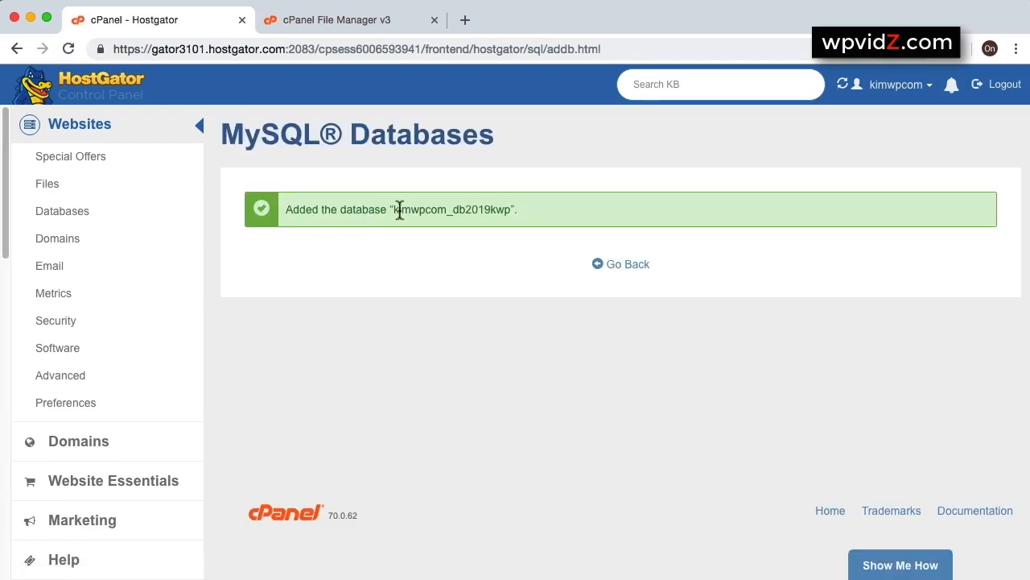
- Copy the full database name and paste it into a text editor note labelled "db name:"
drag(394, 210, 512, 209)
right_click(443, 211)
click(456, 242)
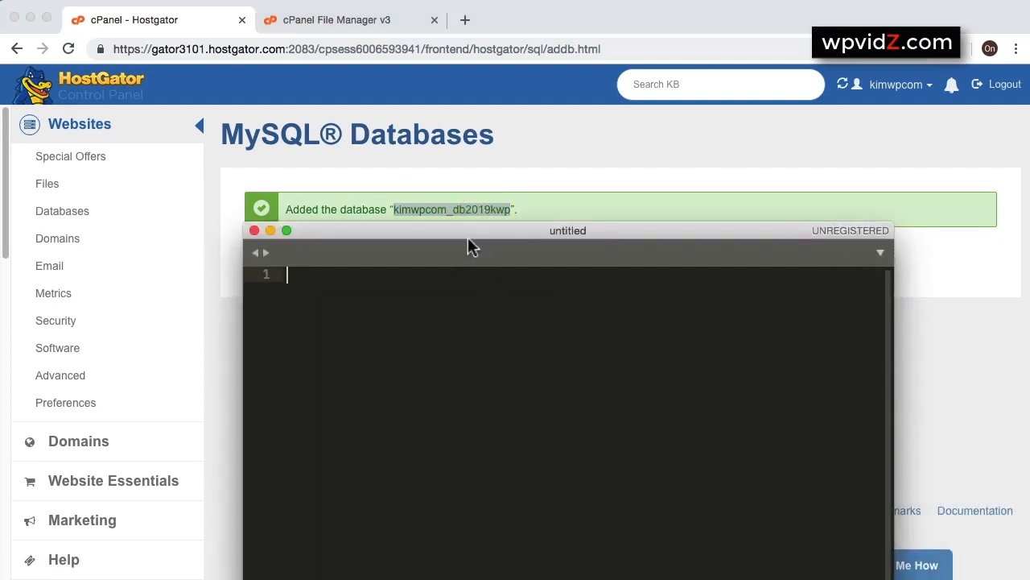
drag(467, 237, 444, 297)
text(db name:)
key(super+v)
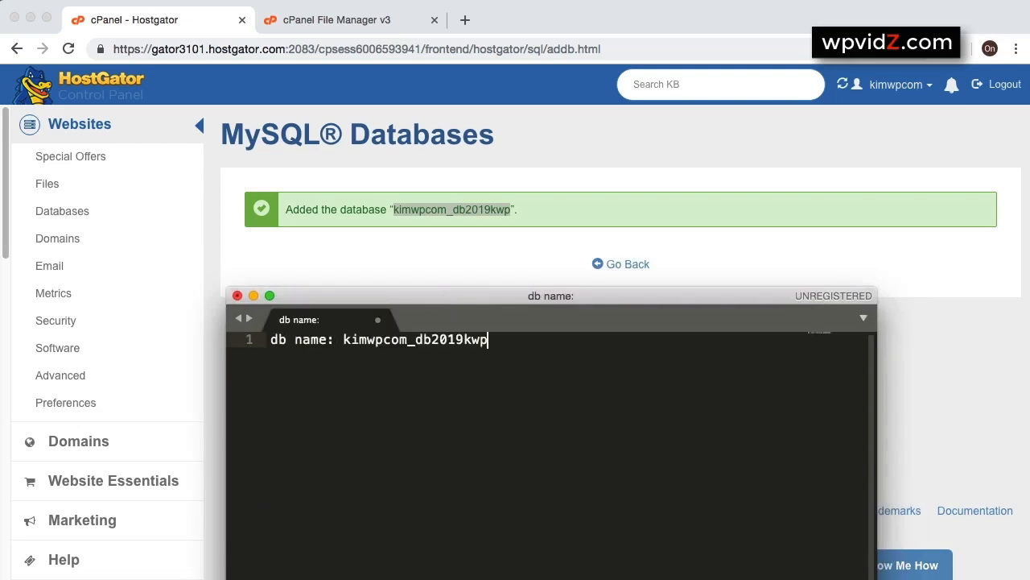
drag(487, 341, 344, 342)
- Return to the MySQL Databases page and enter samusr1 as the new MySQL user's username
click(530, 262)
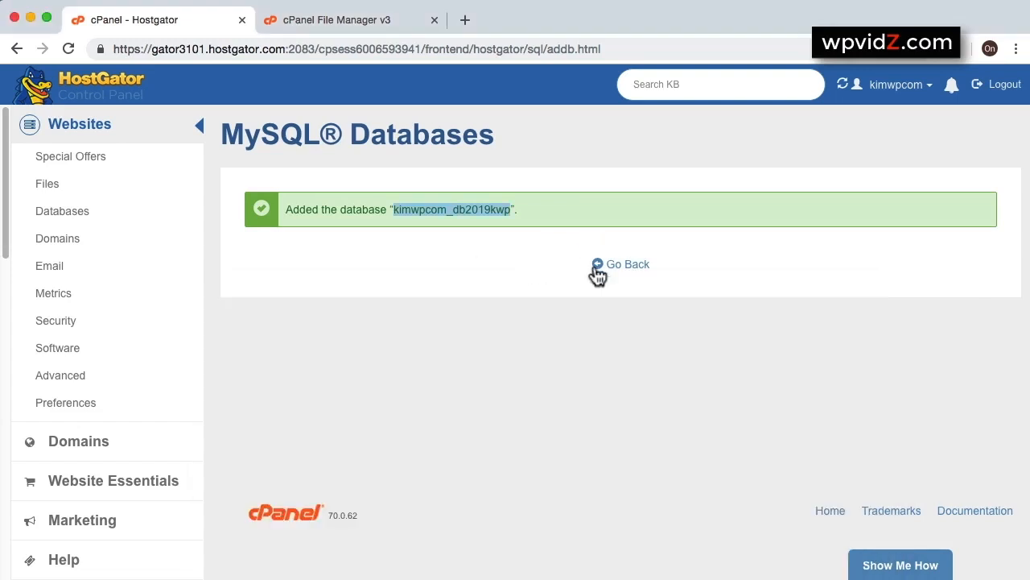
click(619, 270)
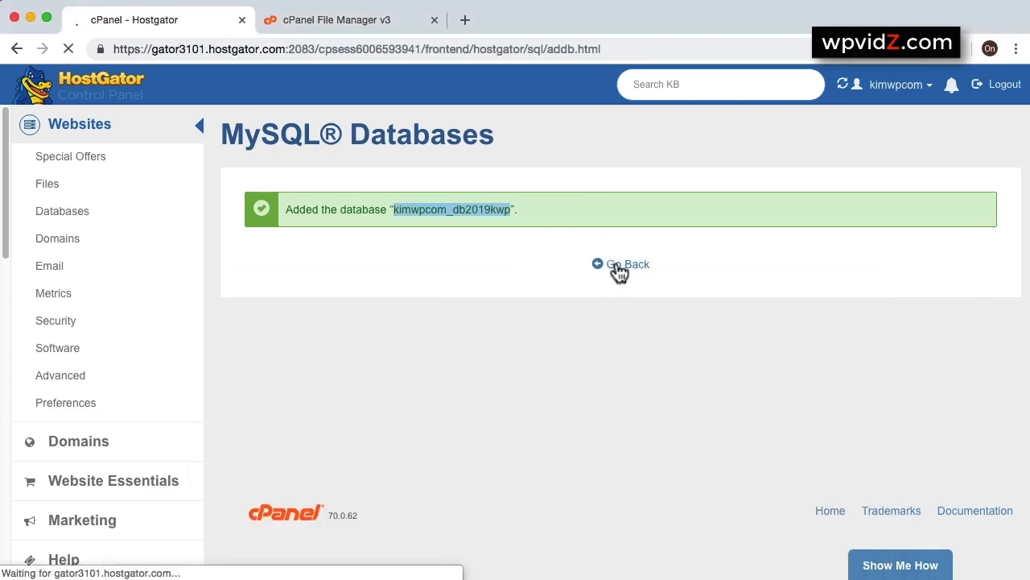
scroll(644, 314, down, 15)
scroll(674, 352, up, 3)
scroll(674, 352, up, 1)
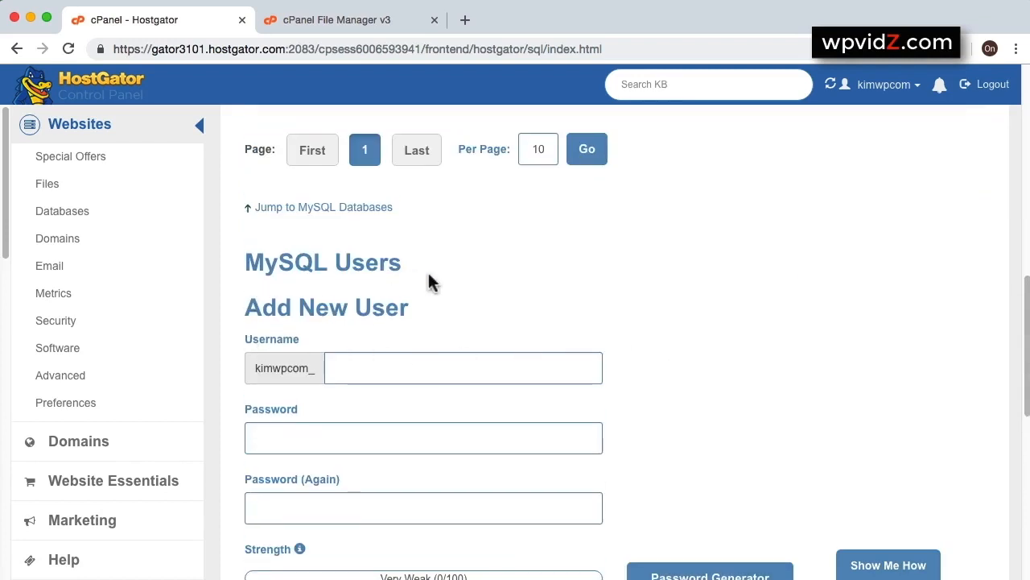
click(389, 367)
text(samusr1)
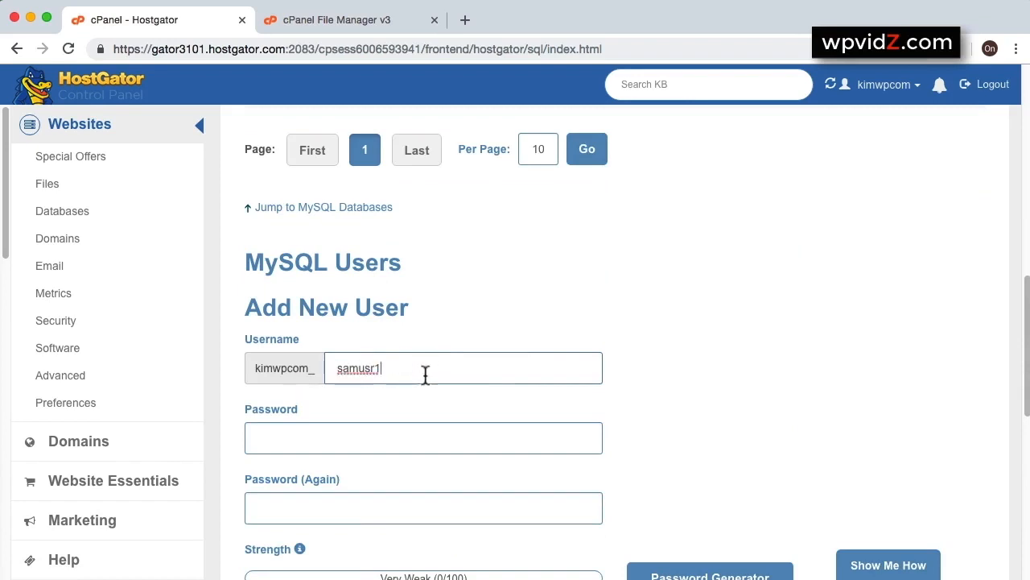
- Open the Password Generator, set the password length to 18 in advanced options, and generate a new password
scroll(472, 421, down, 2)
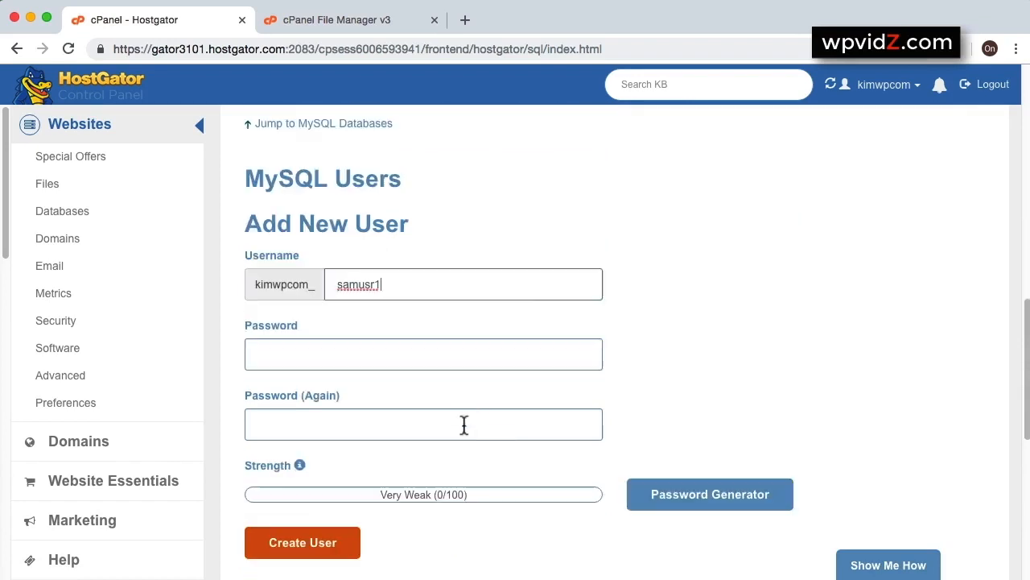
click(321, 355)
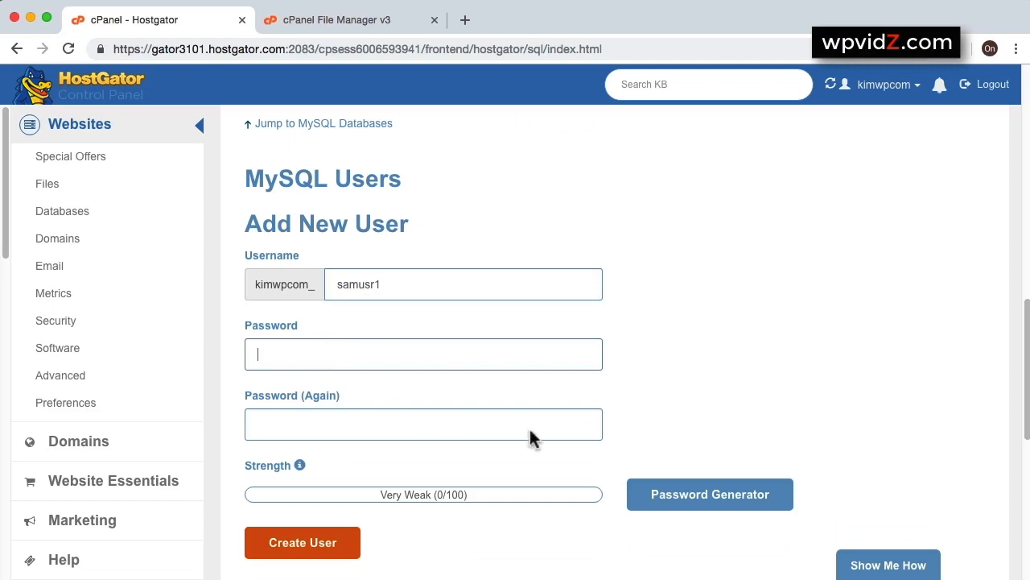
click(712, 501)
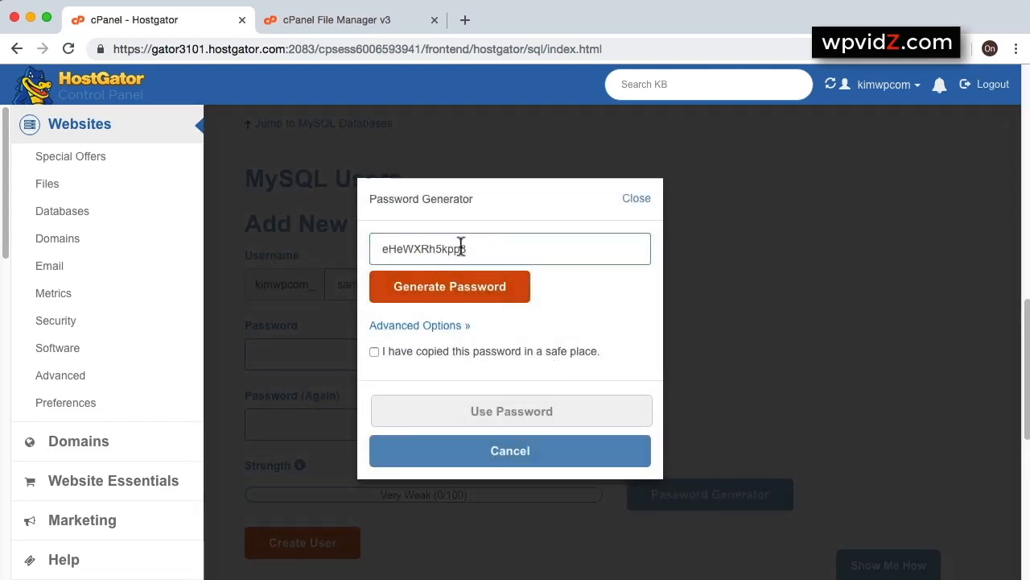
click(412, 331)
click(434, 365)
double_click(431, 366)
text(18)
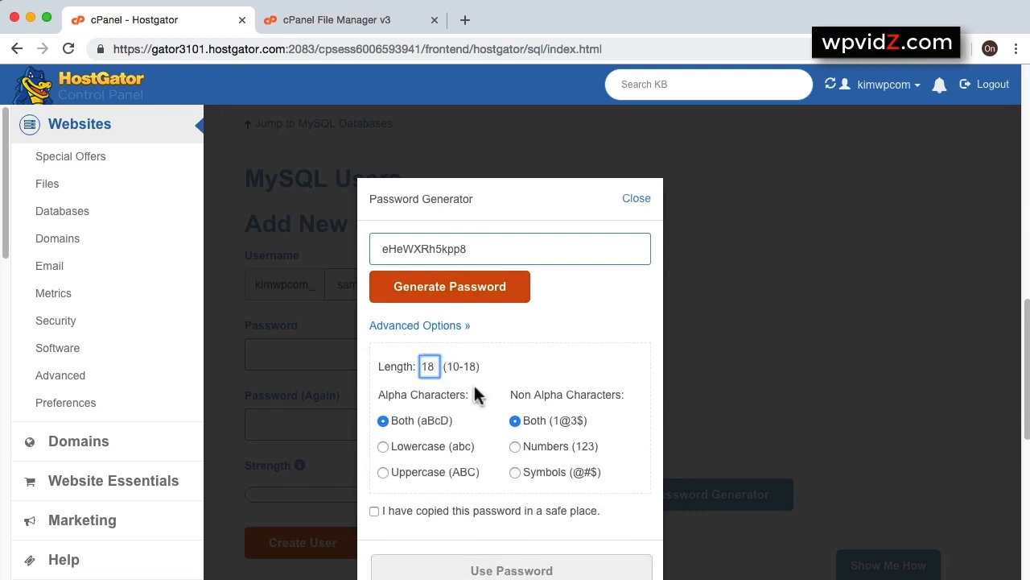
click(467, 302)
click(468, 302)
click(485, 300)
click(485, 299)
click(504, 293)
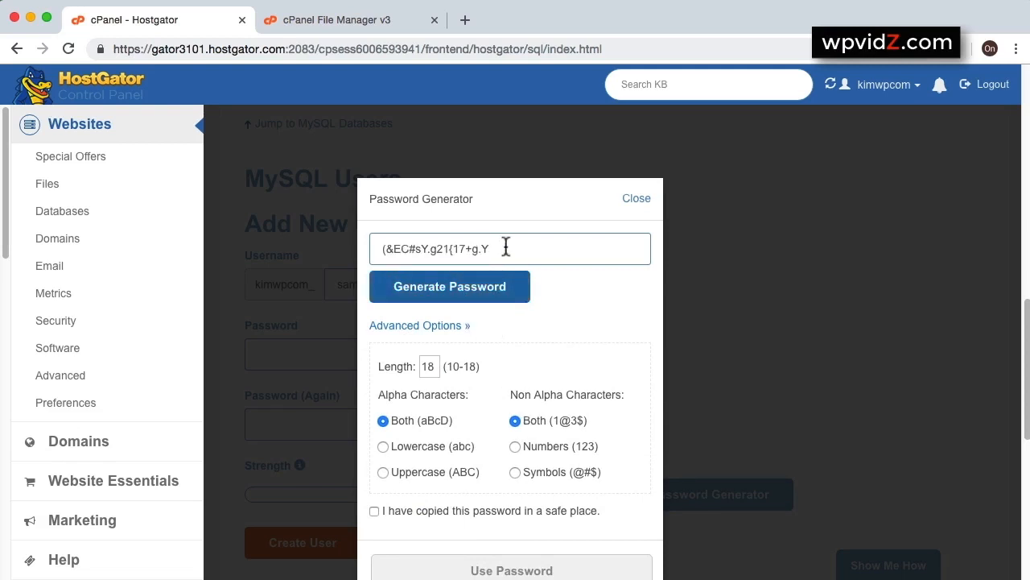
- Copy the generated password into the note on a "db user pass:" line and append extra characters to it
drag(504, 246, 379, 244)
right_click(444, 242)
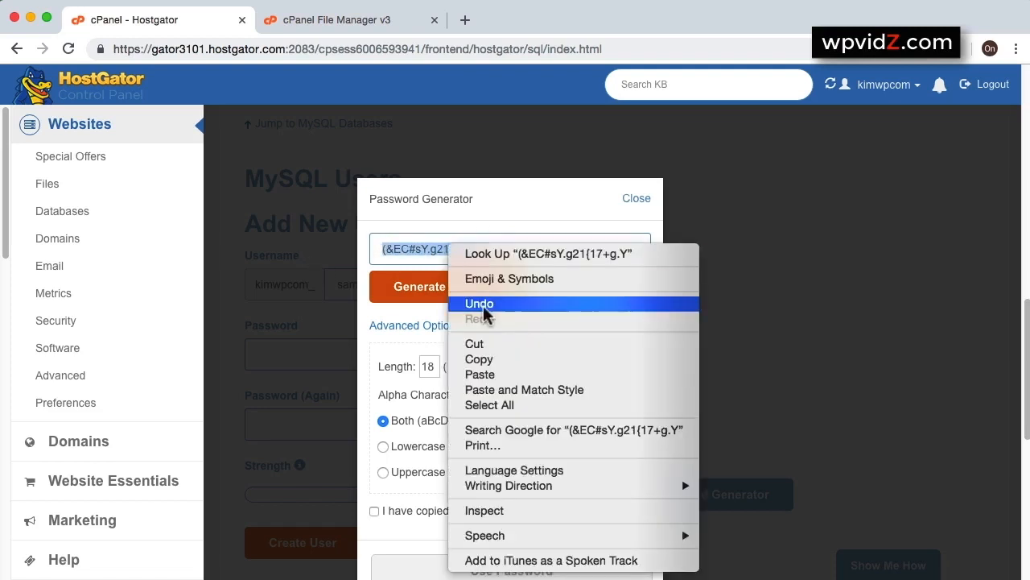
click(487, 361)
key(super+Tab)
click(546, 349)
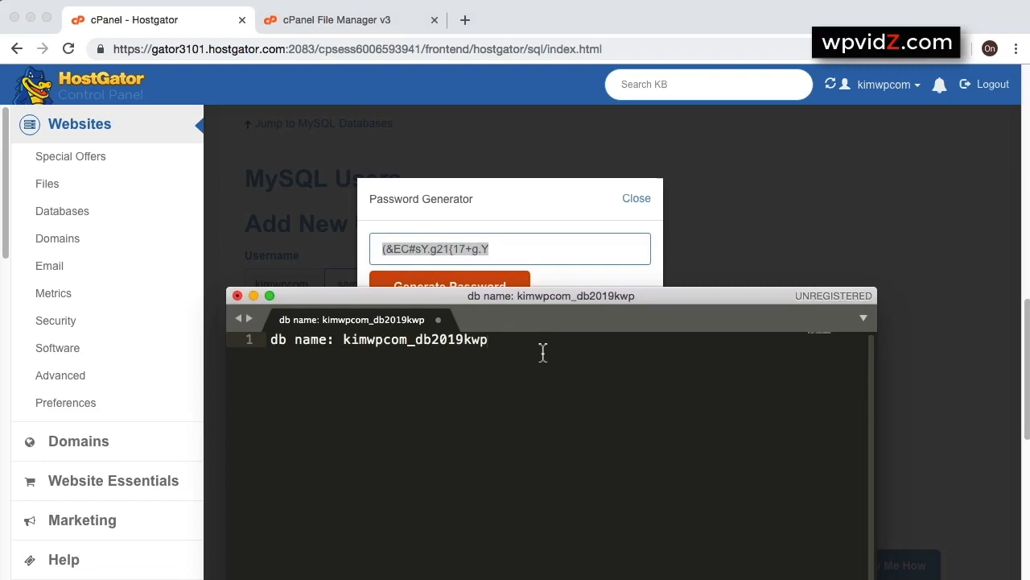
key(Return)
key(Return)
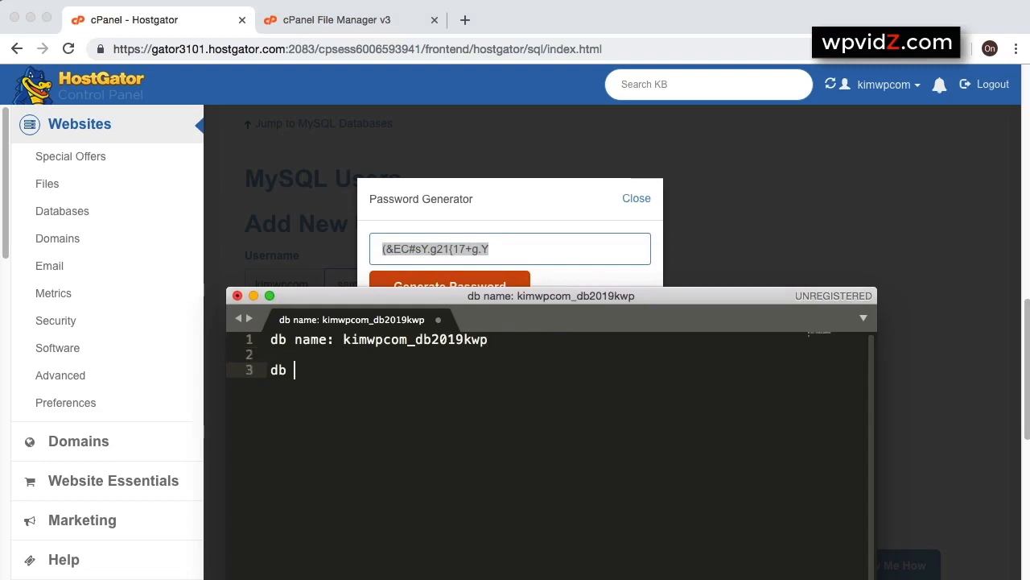
key(BackSpace)
key(BackSpace)
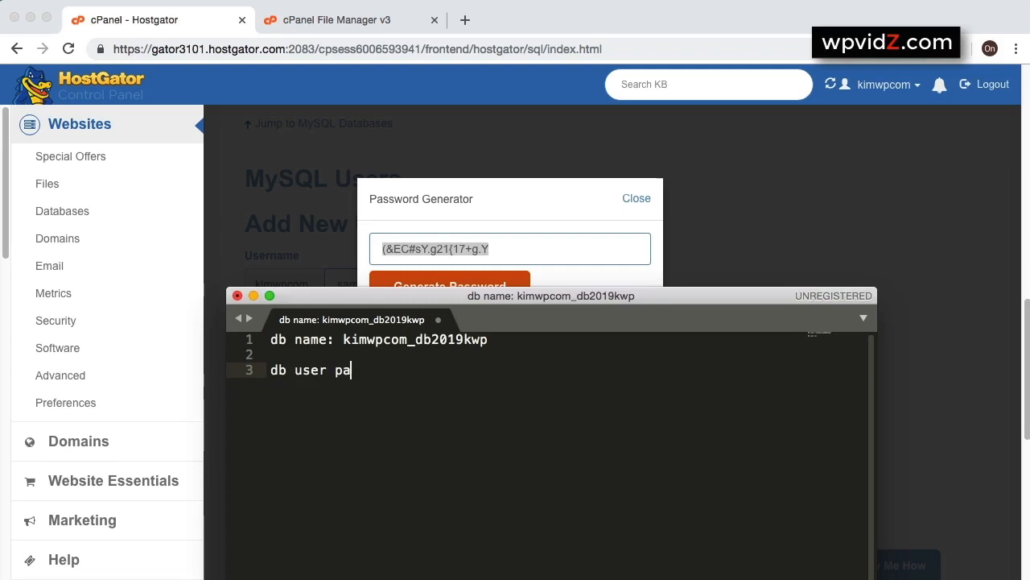
key(super+v)
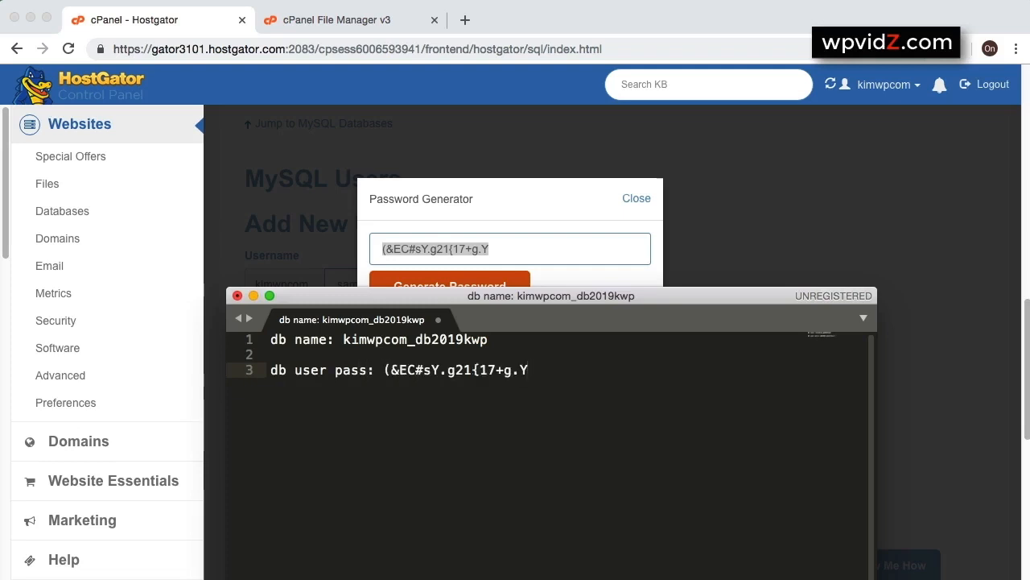
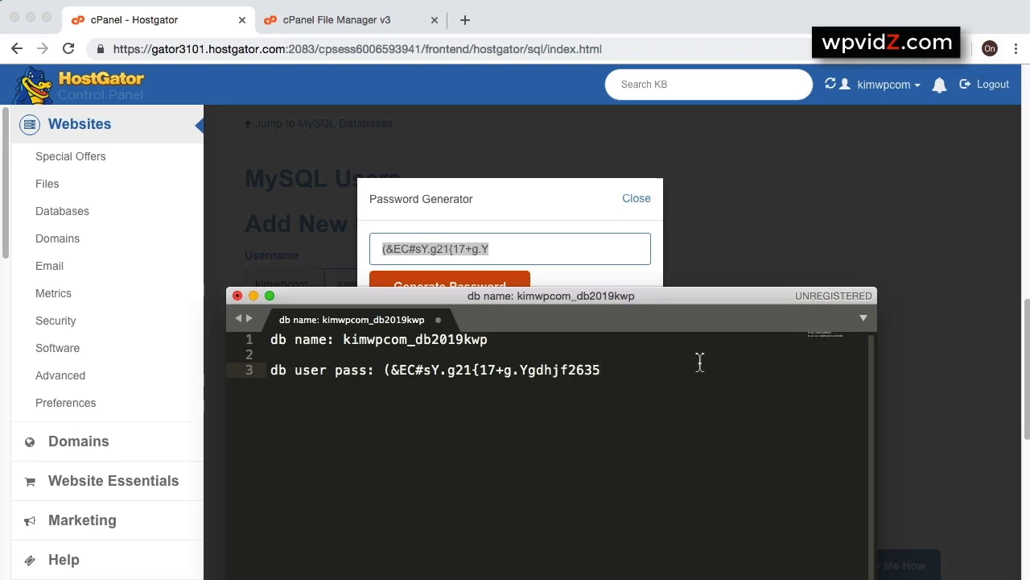
- Copy the extended password from the note and close the Password Generator
drag(600, 372, 391, 371)
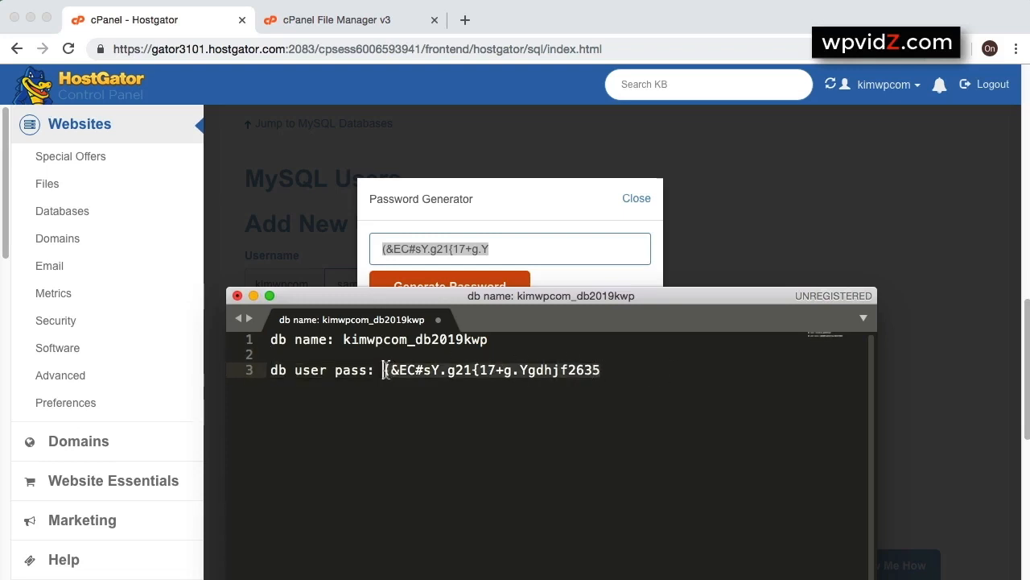
right_click(521, 372)
click(552, 406)
click(564, 207)
click(632, 200)
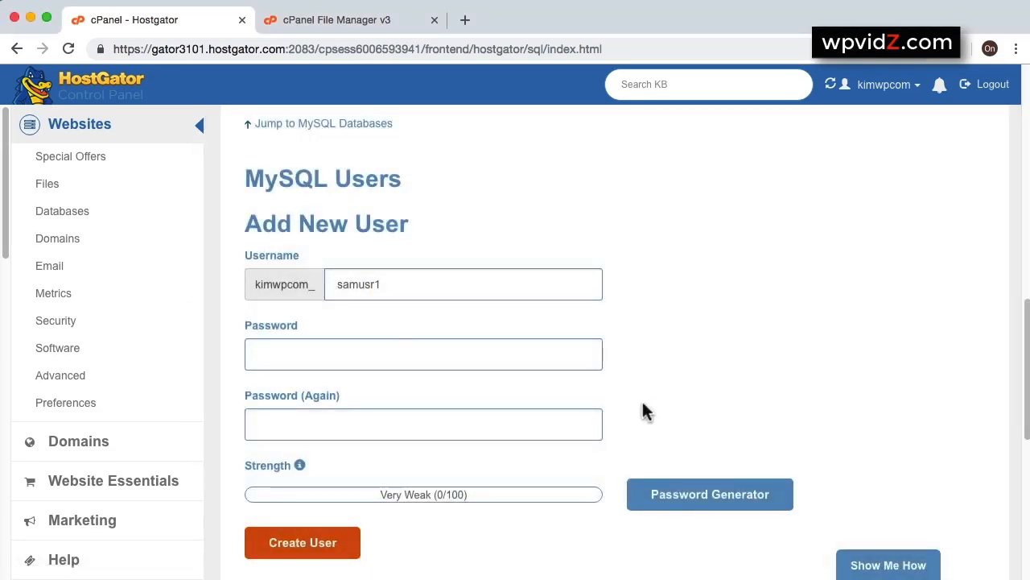
- Paste the password into both password fields and create the MySQL user
right_click(293, 354)
click(334, 484)
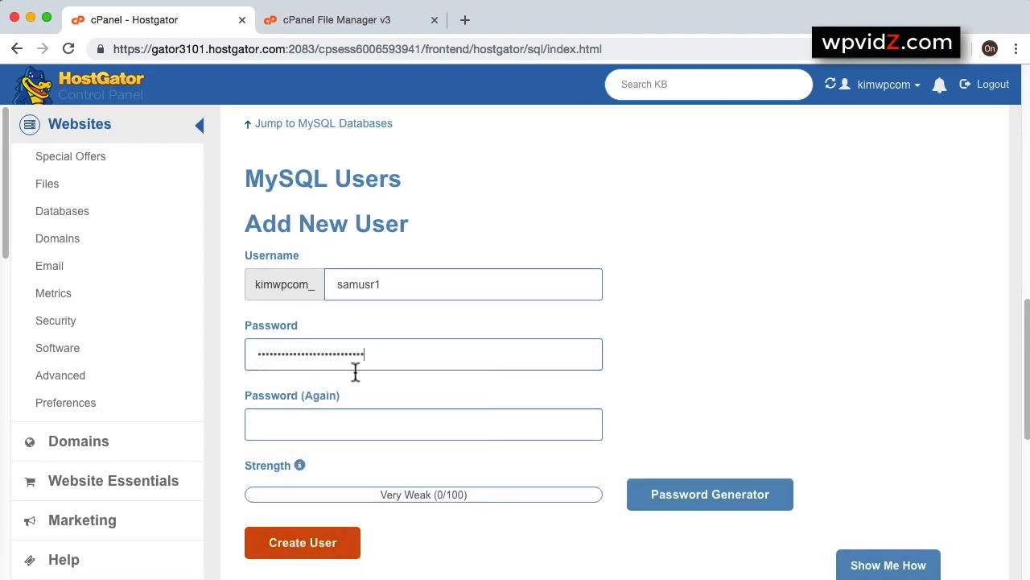
click(365, 428)
right_click(365, 427)
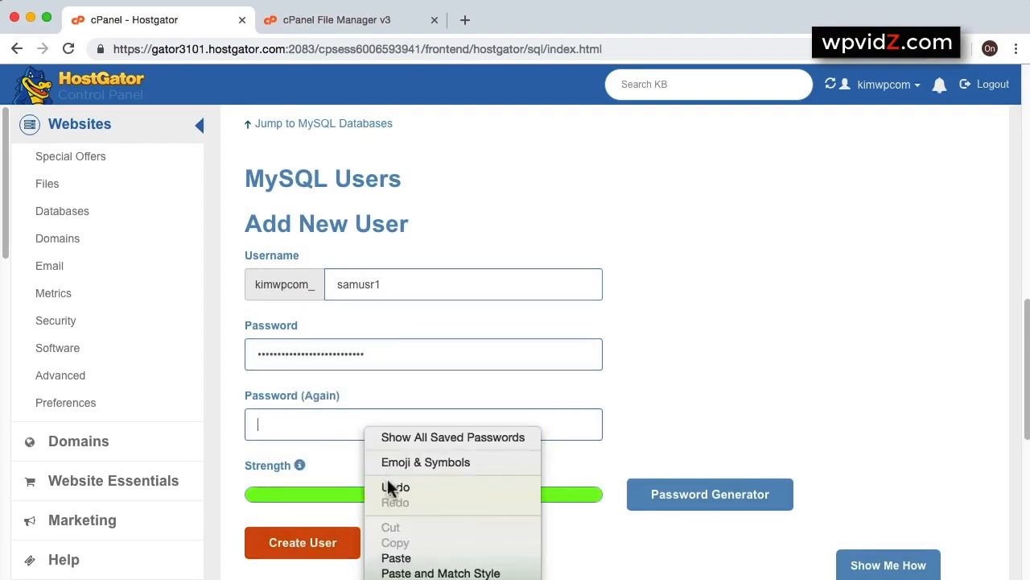
click(396, 557)
key(super+Tab)
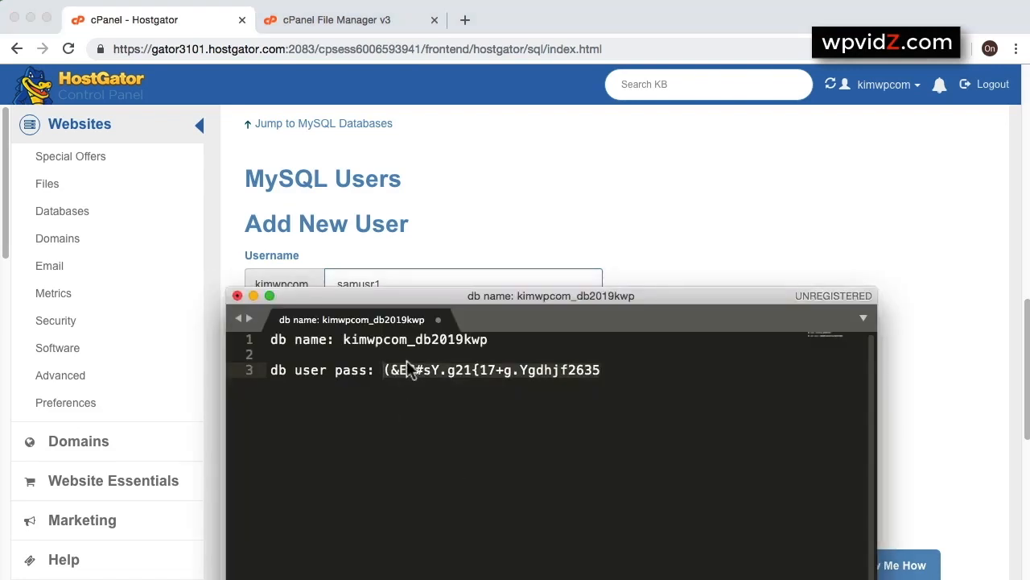
click(253, 294)
click(424, 428)
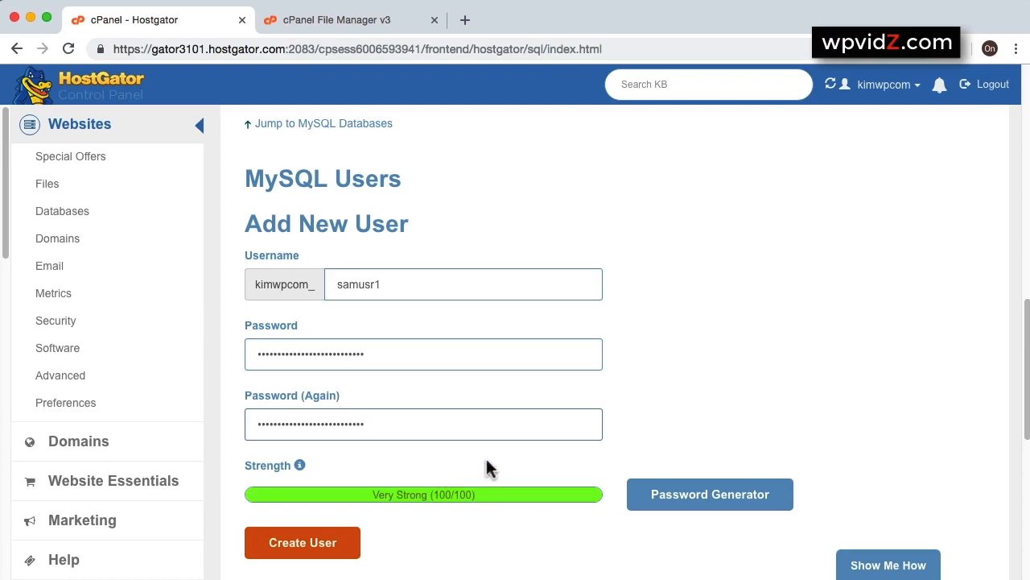
scroll(489, 467, down, 5)
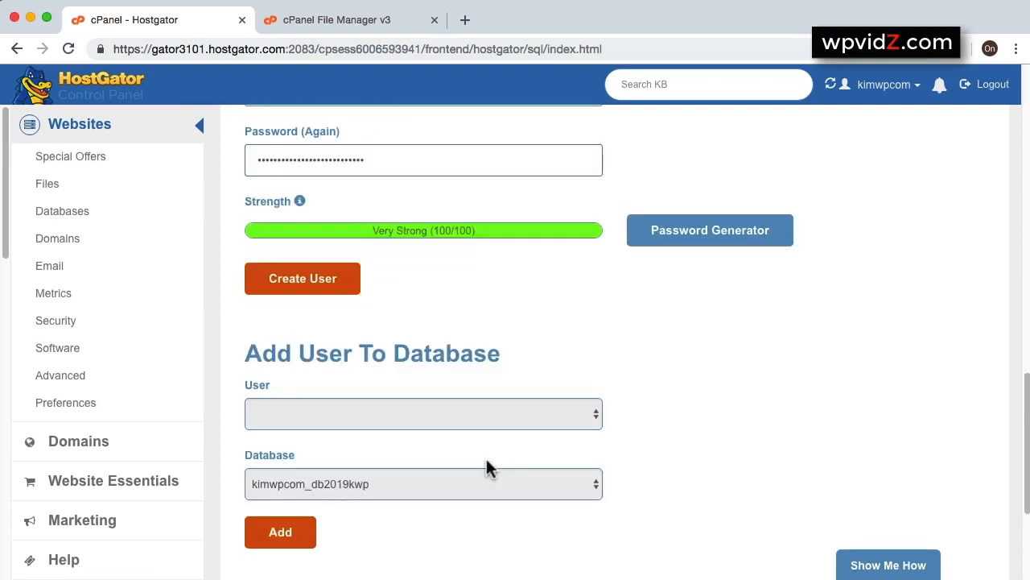
scroll(489, 467, up, 4)
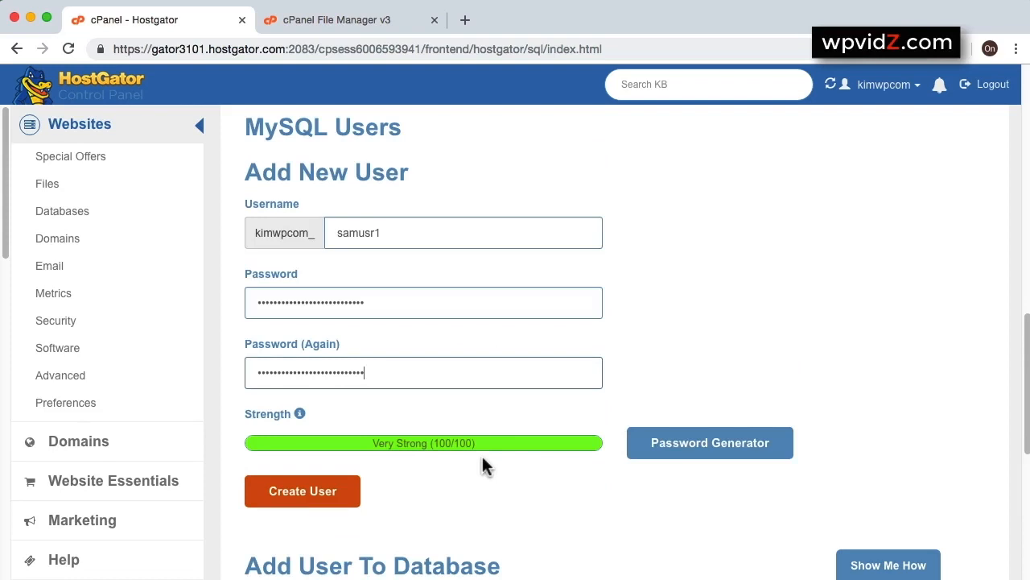
click(296, 497)
drag(557, 211, 660, 207)
right_click(620, 212)
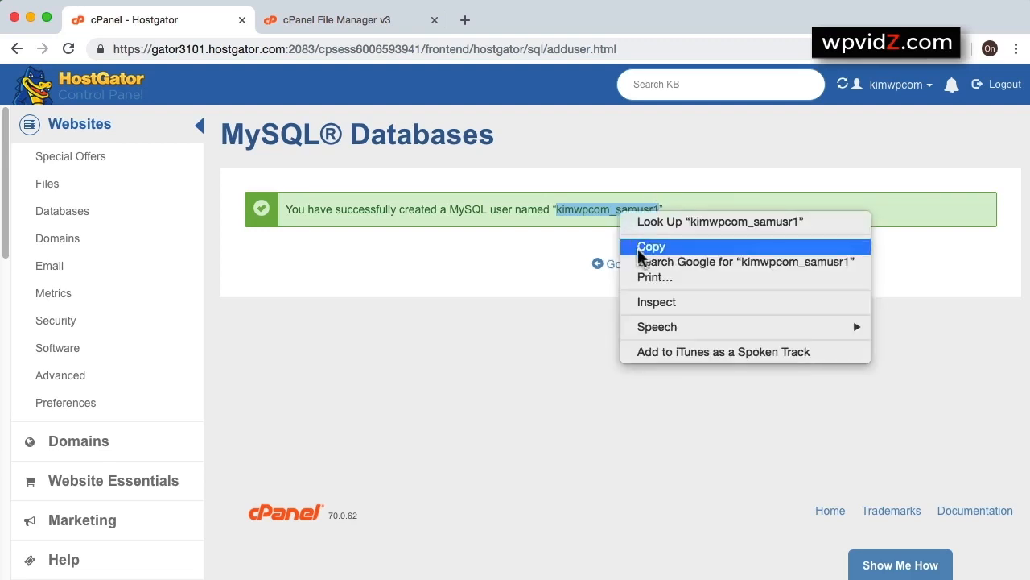
click(640, 250)
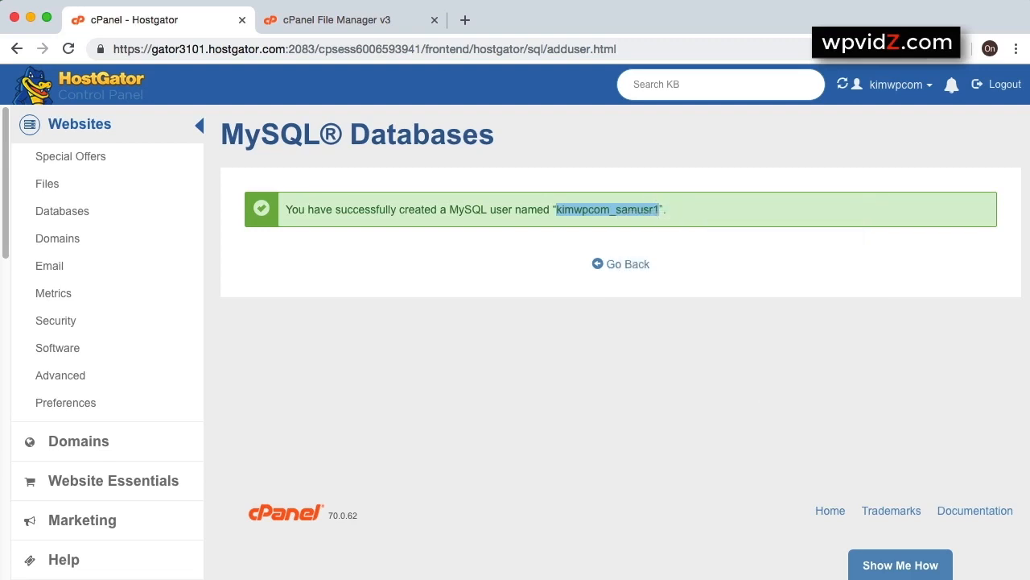
click(475, 578)
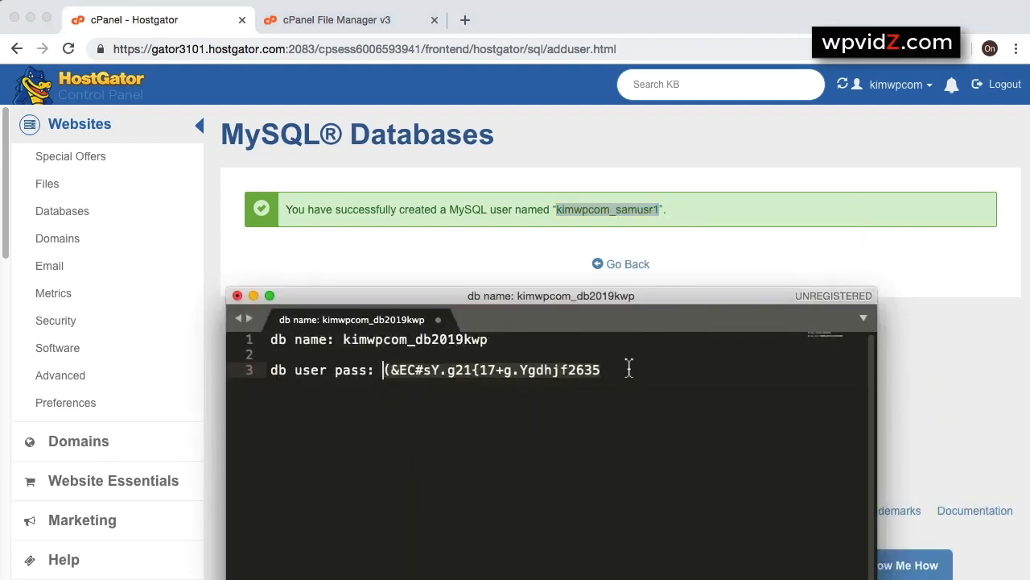
click(542, 345)
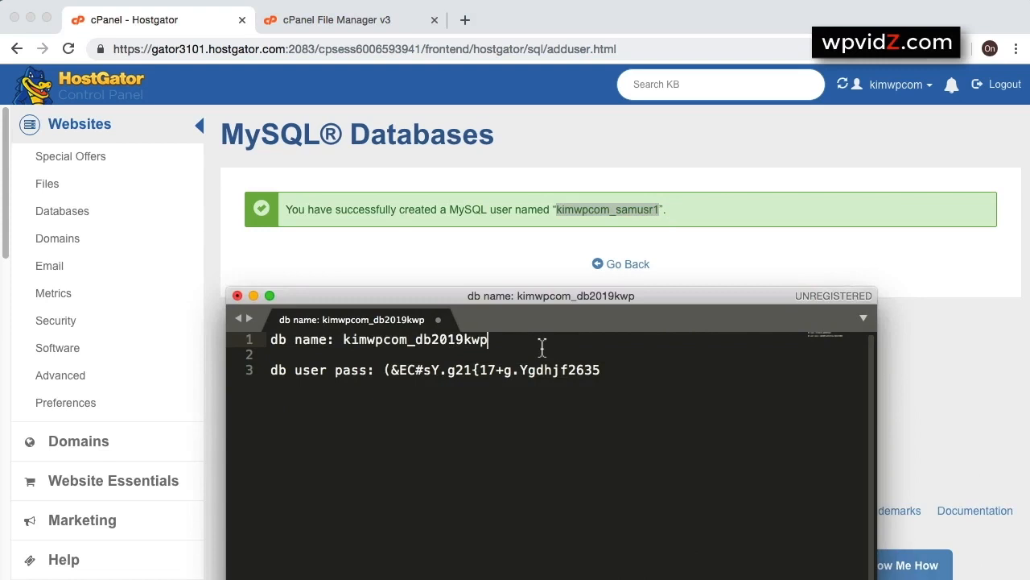
key(Return)
key(Return)
text(db )
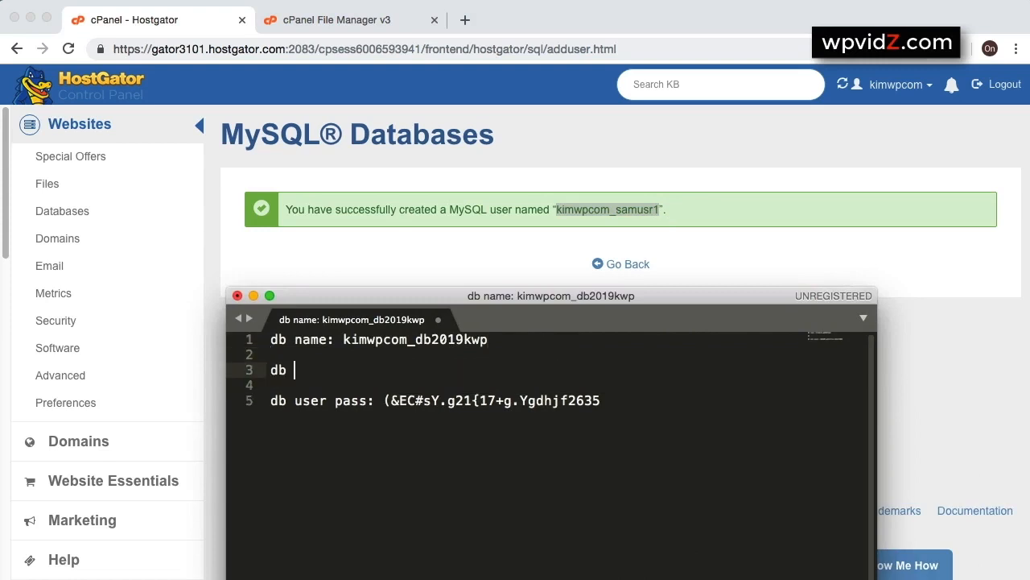
text(username:)
key(super+v)
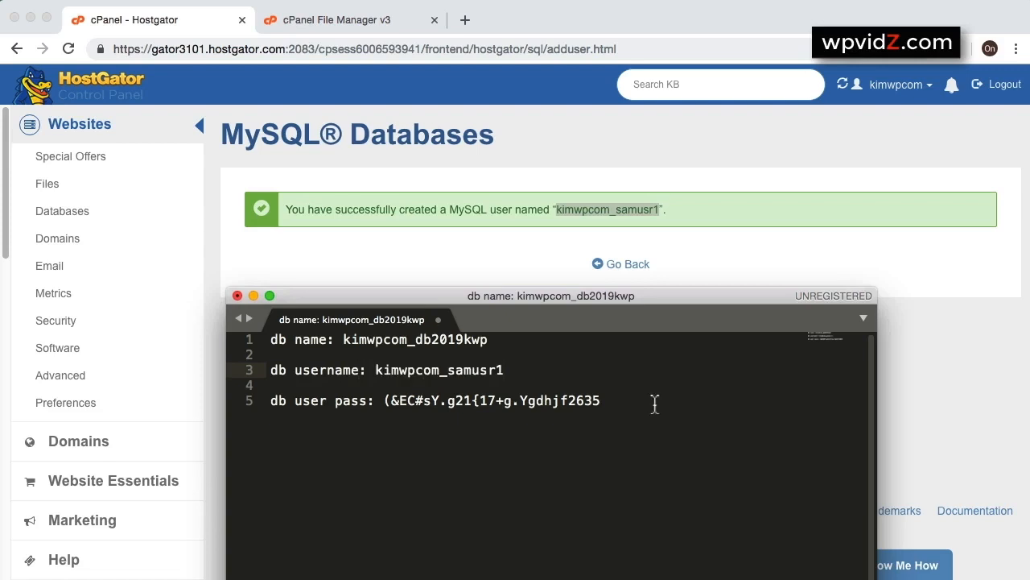
- Return to the MySQL Databases page and add user kimwpcom_samusr1 to database kimwpcom_db2019kwp
drag(637, 403, 253, 332)
key(super+Tab)
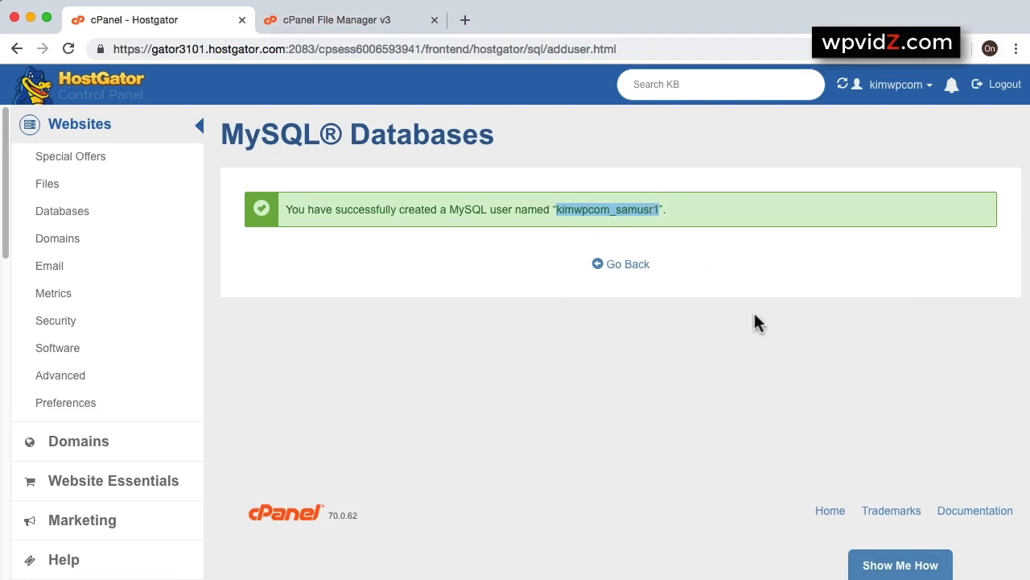
click(610, 331)
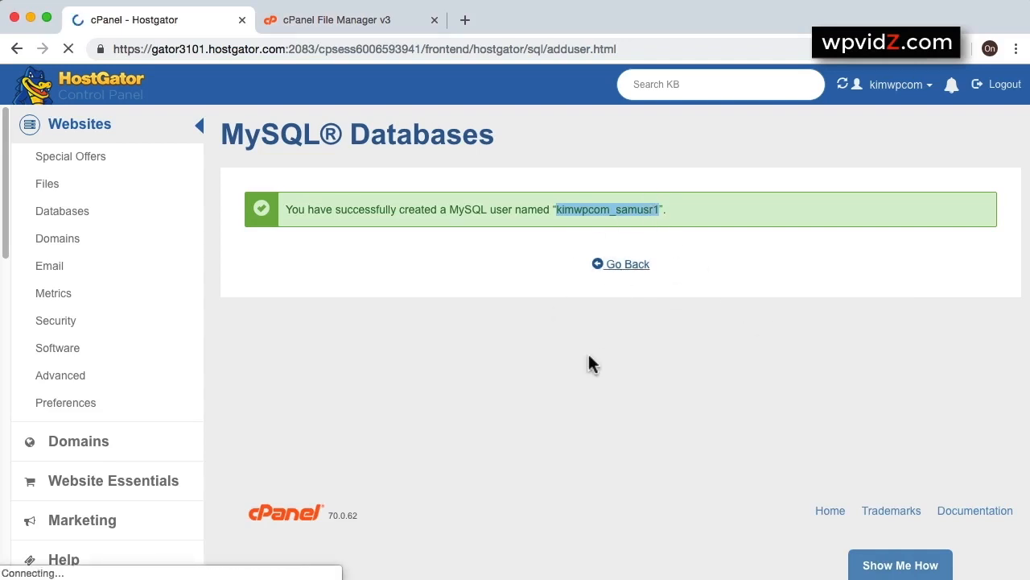
scroll(710, 458, down, 4)
scroll(712, 458, down, 3)
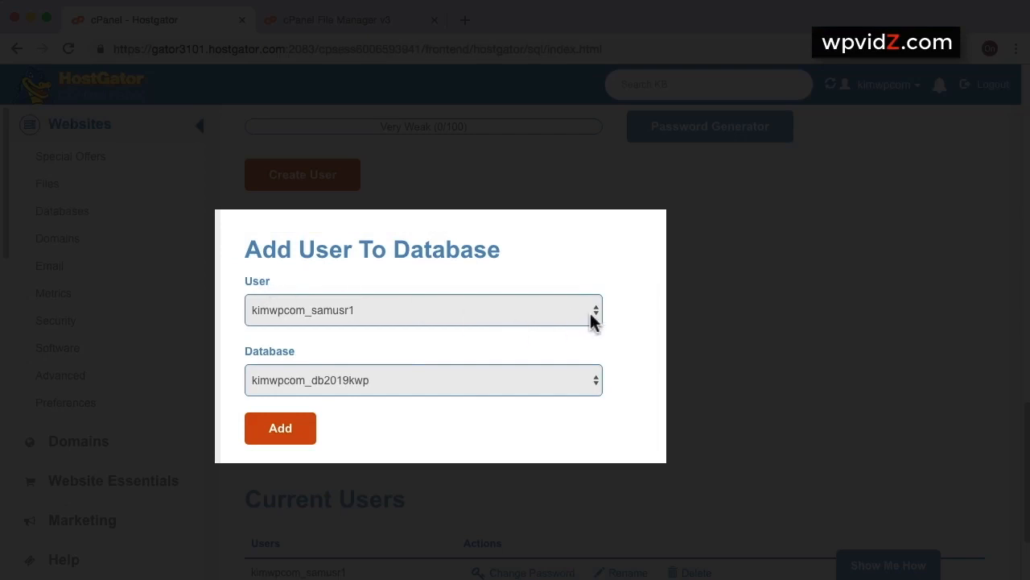
click(591, 318)
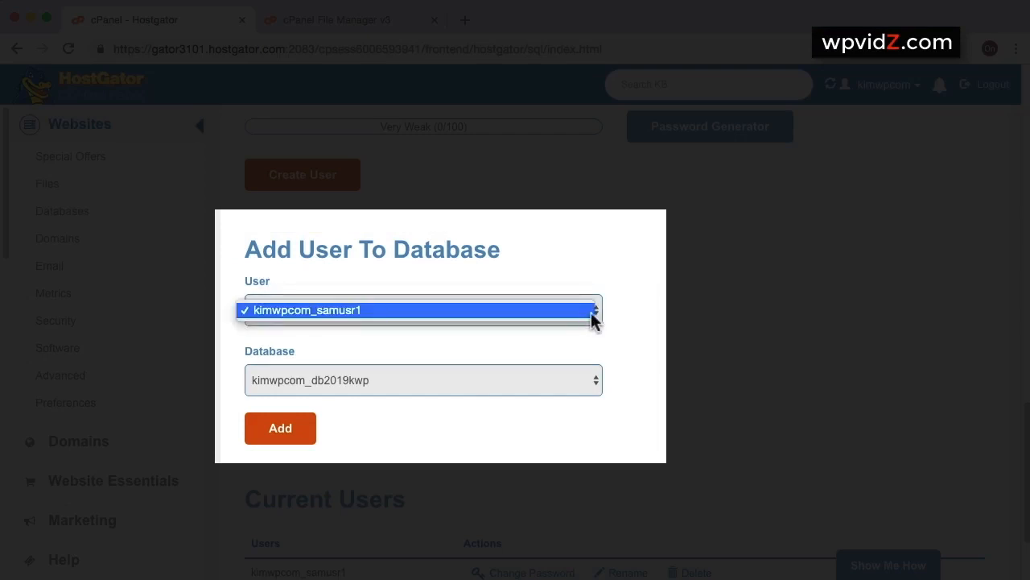
click(749, 298)
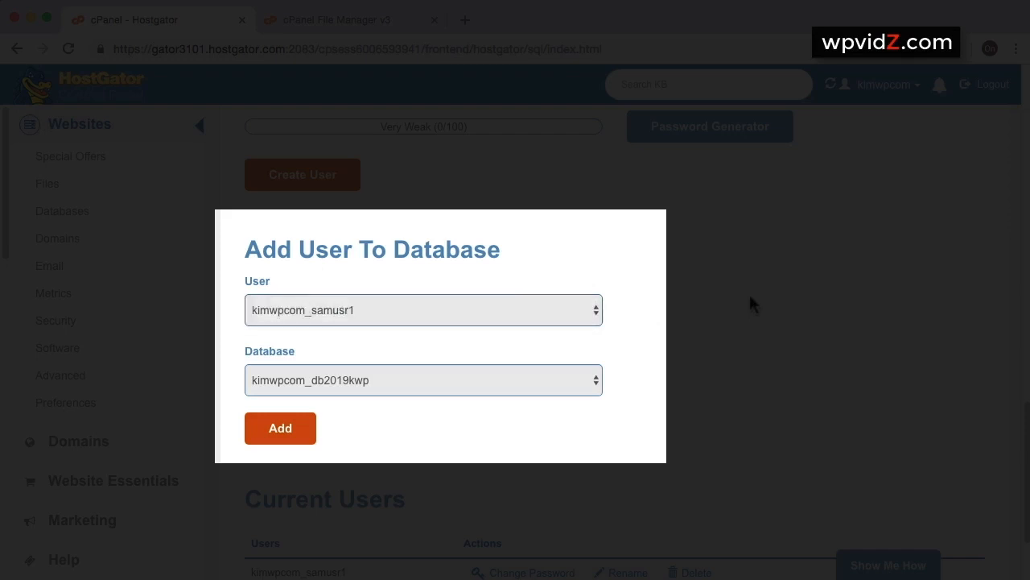
click(583, 383)
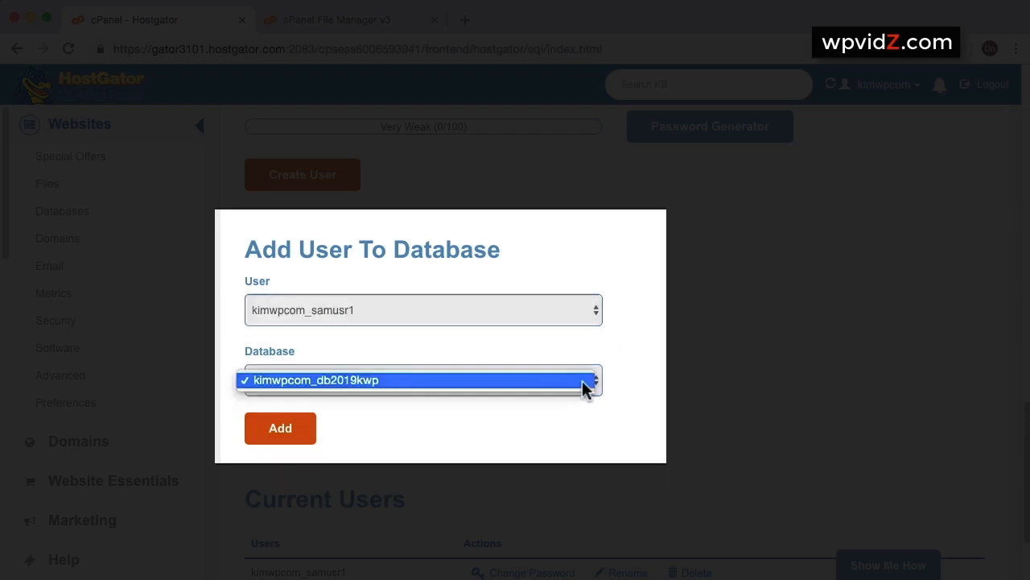
click(697, 409)
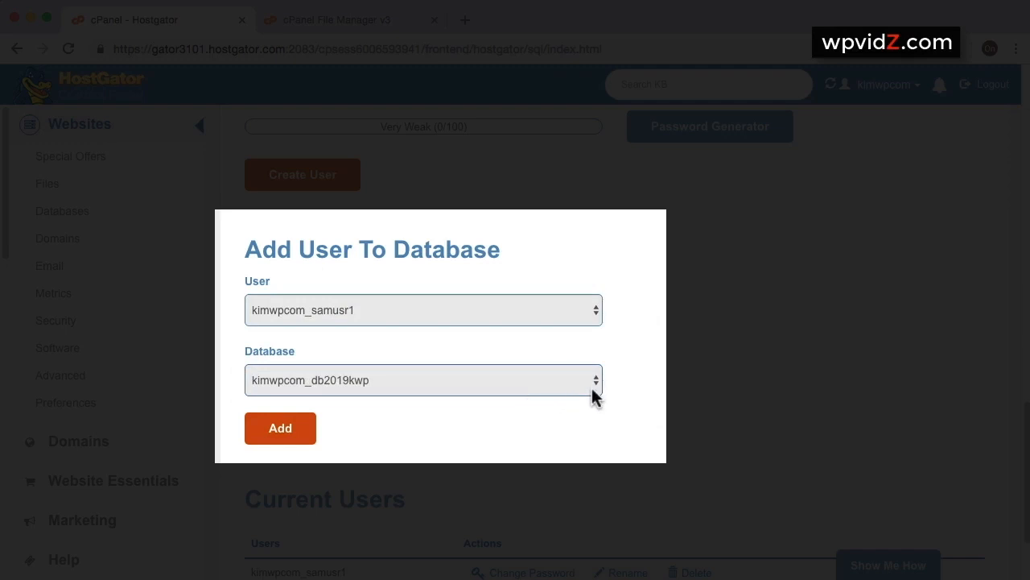
click(271, 443)
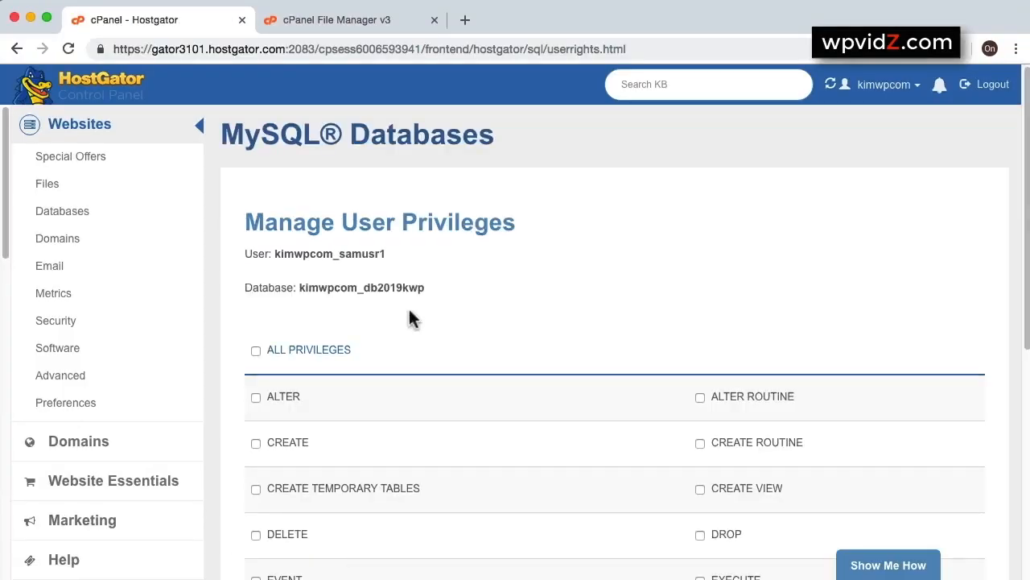
- Grant the user ALL PRIVILEGES on the database and save the changes
drag(275, 254, 385, 254)
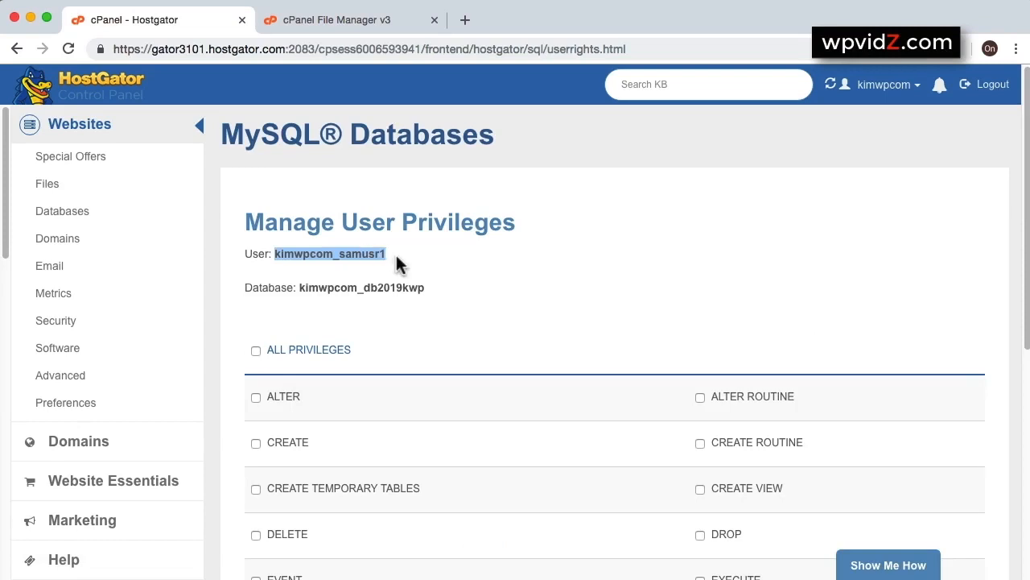
drag(426, 288, 297, 287)
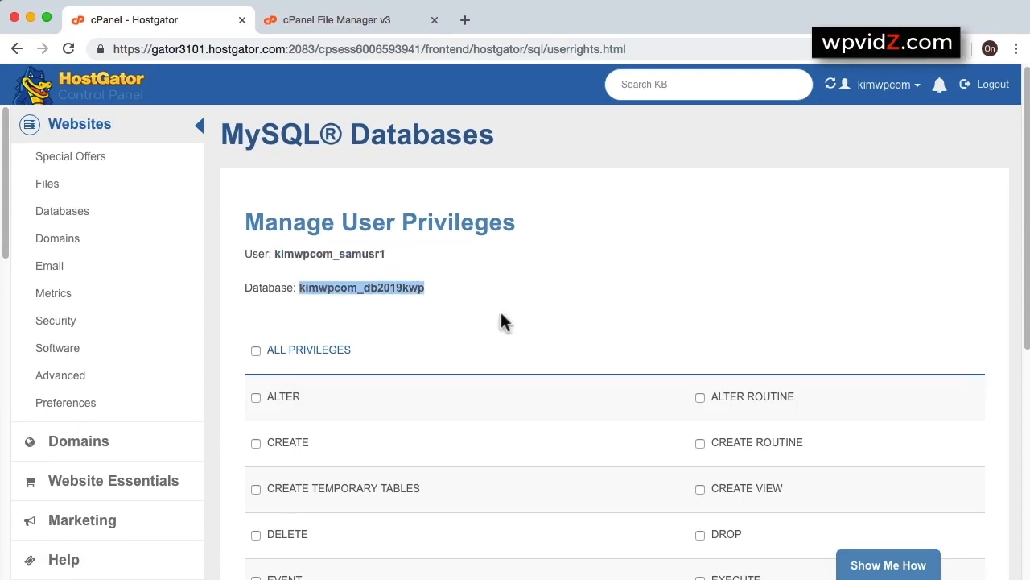
click(255, 352)
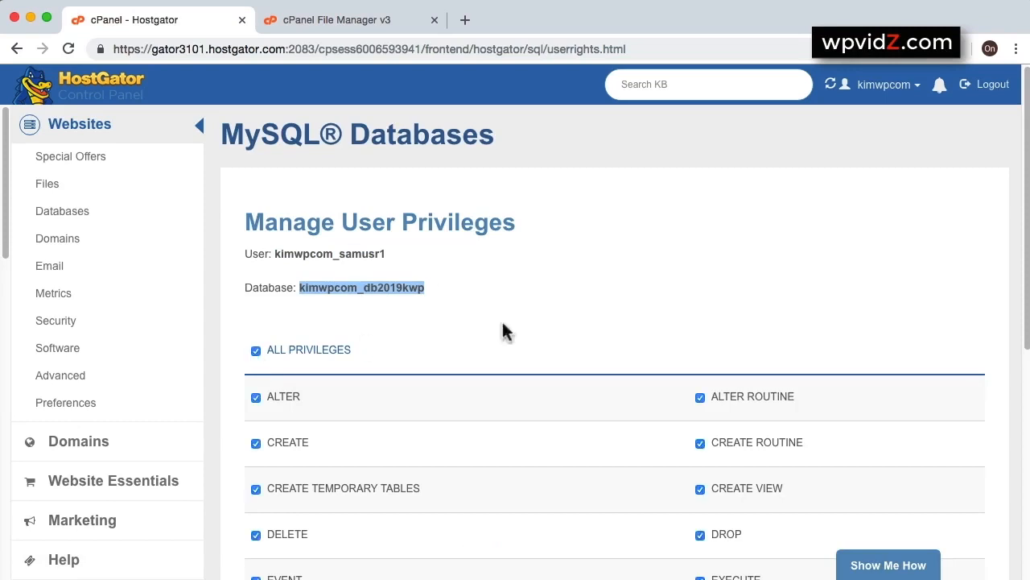
scroll(582, 328, down, 5)
scroll(582, 329, down, 5)
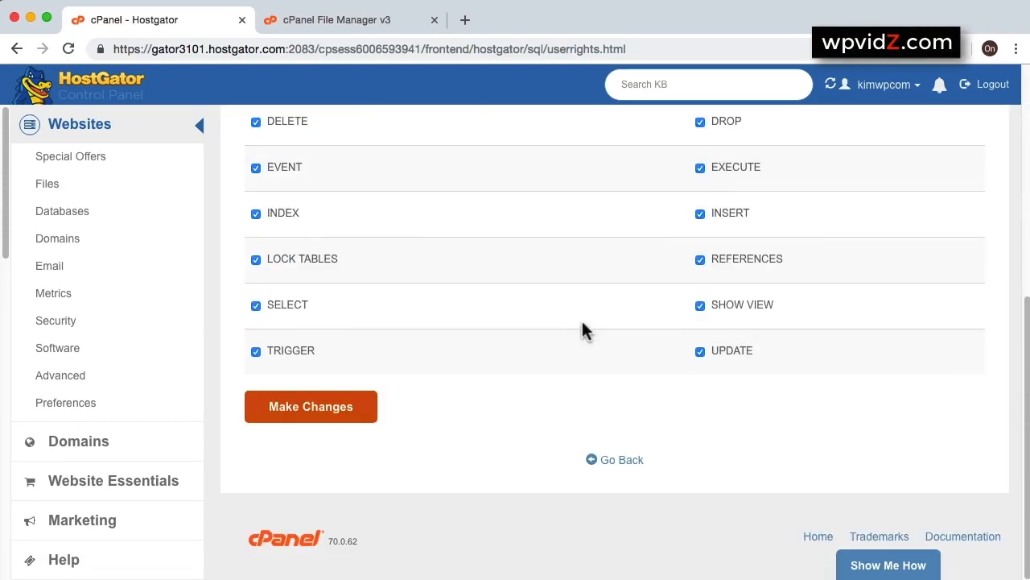
click(348, 412)
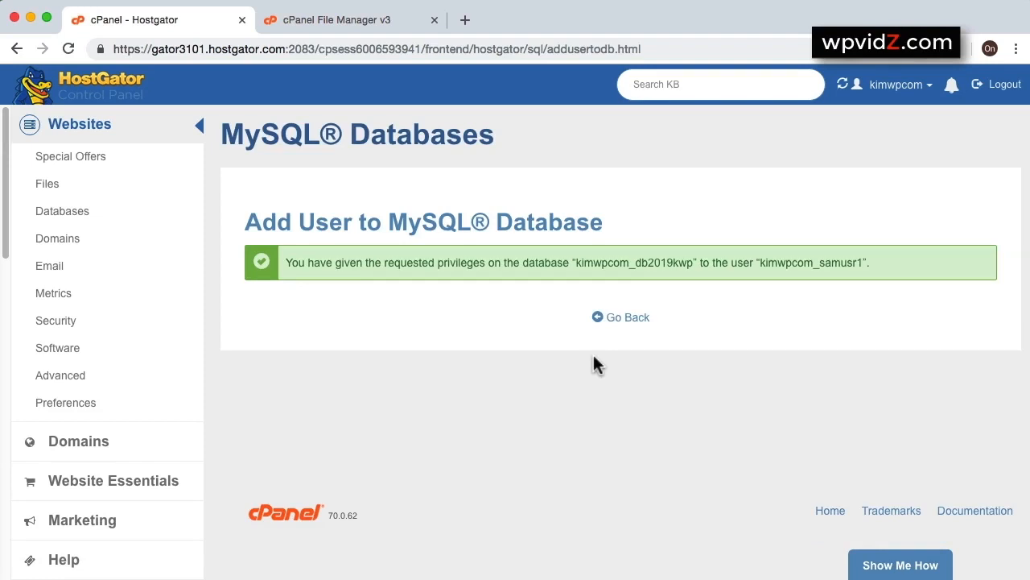
- Open kimwp.com in a new browser tab
click(378, 19)
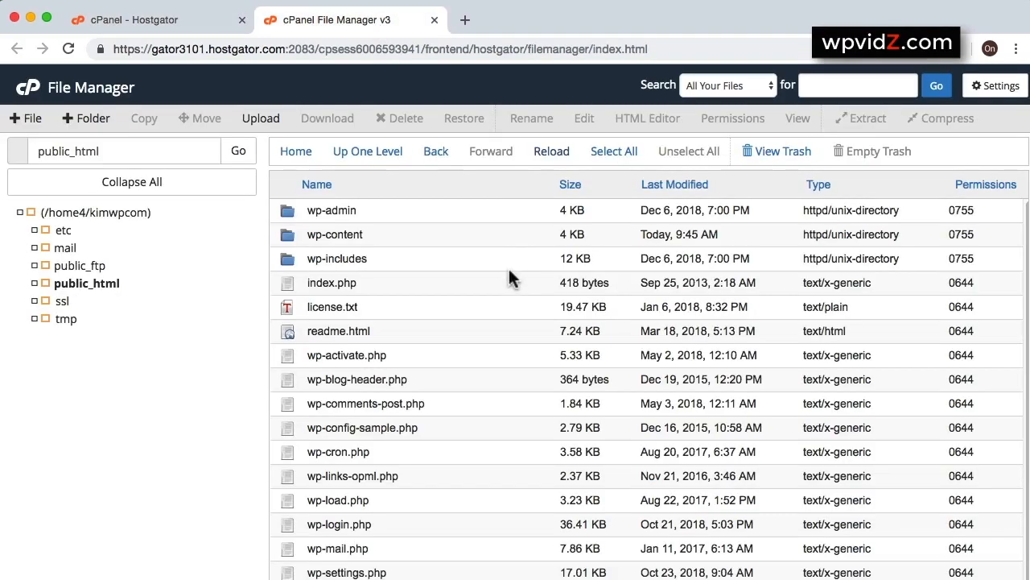
click(462, 18)
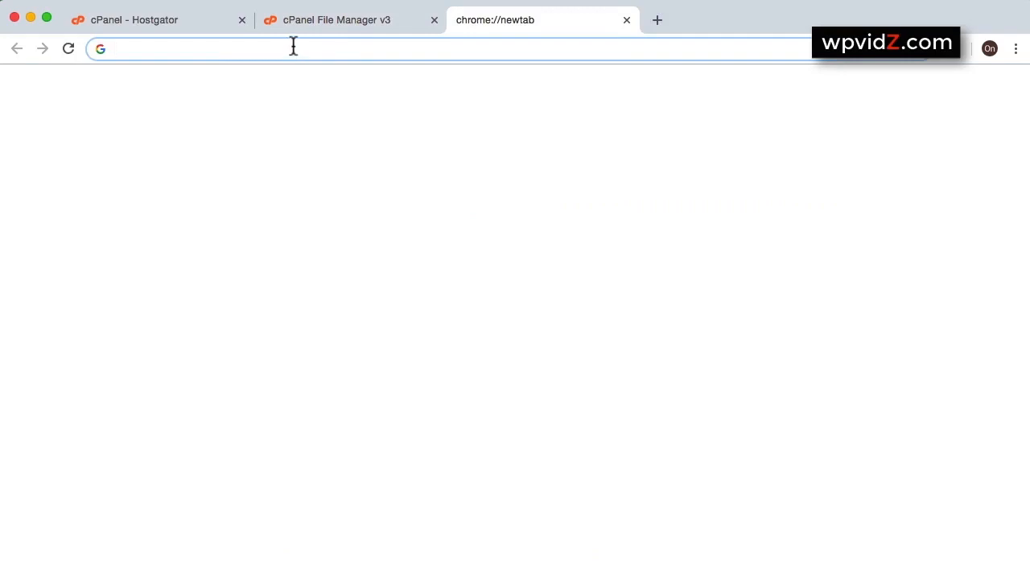
text(kimwp.com)
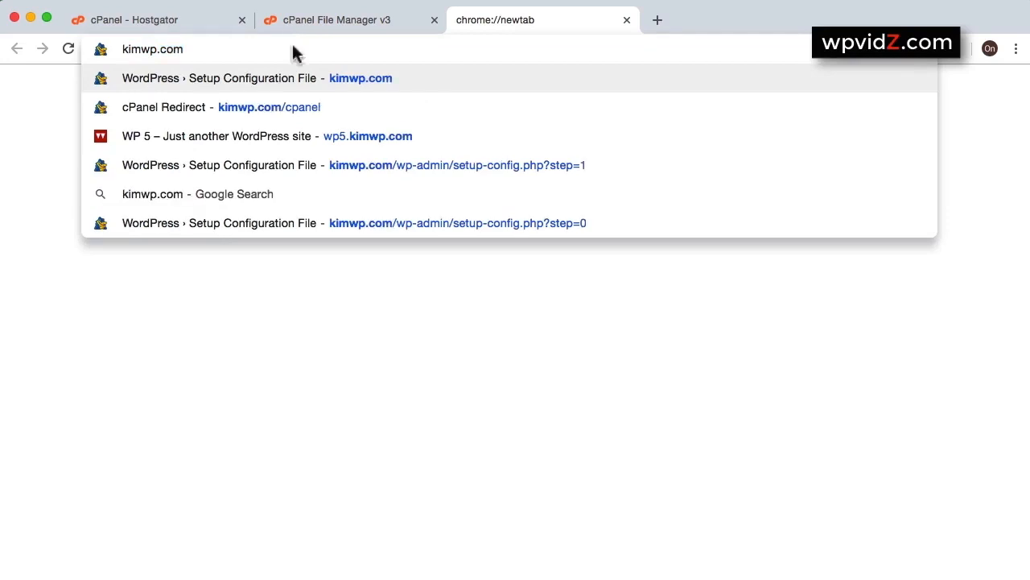
key(Return)
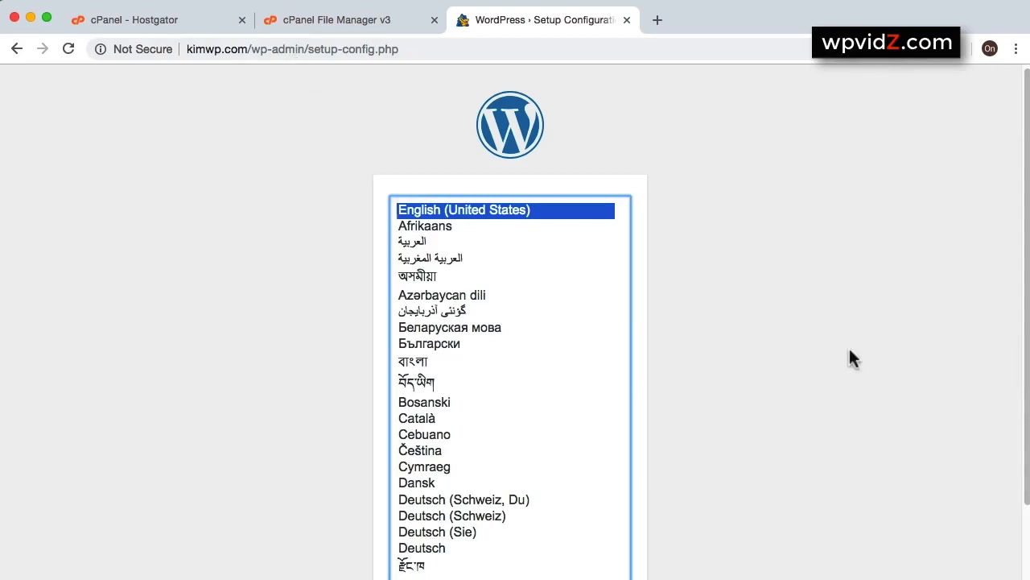
- Continue the WordPress setup with English (United States) and proceed past the welcome screen
scroll(850, 350, down, 2)
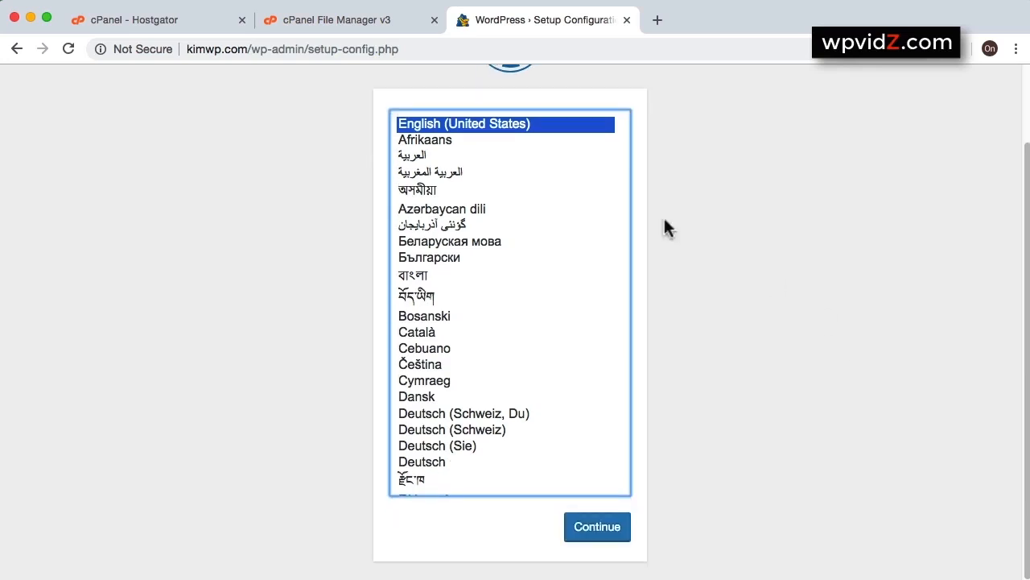
click(608, 533)
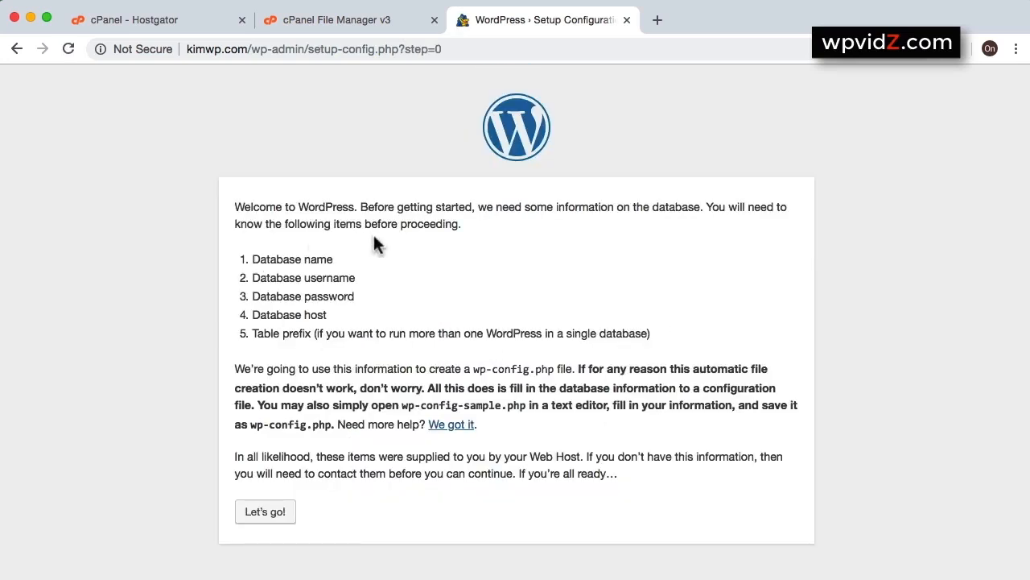
click(266, 514)
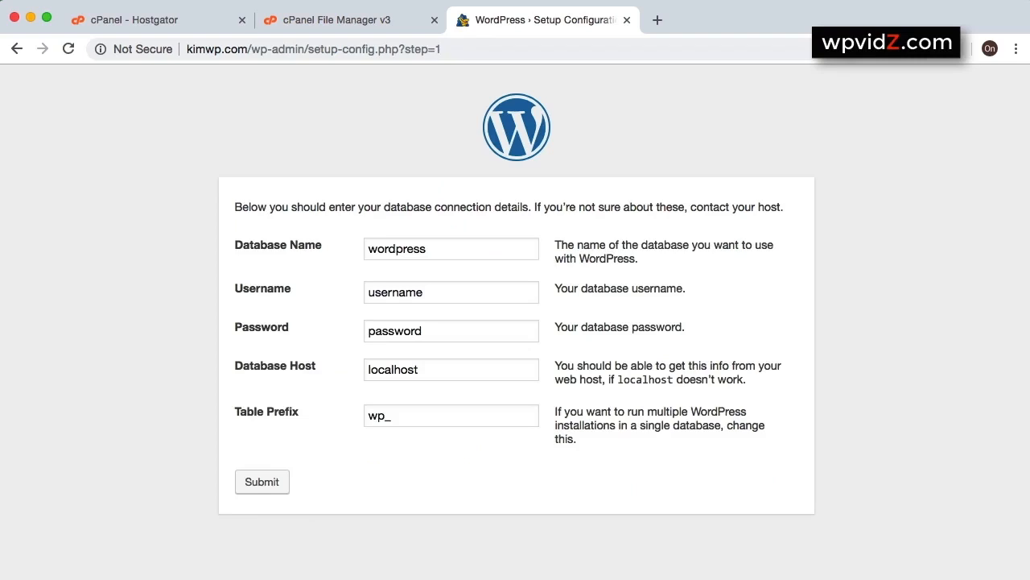
- Copy the database name kimwpcom_db2019kwp from the note and paste it into the Database Name field
key(super+Tab)
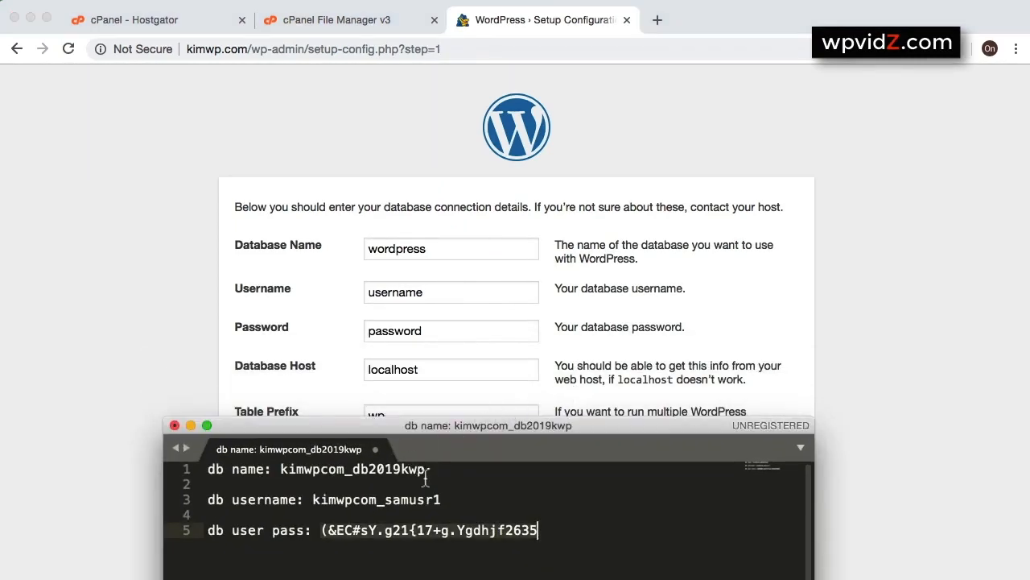
click(426, 471)
click(280, 469)
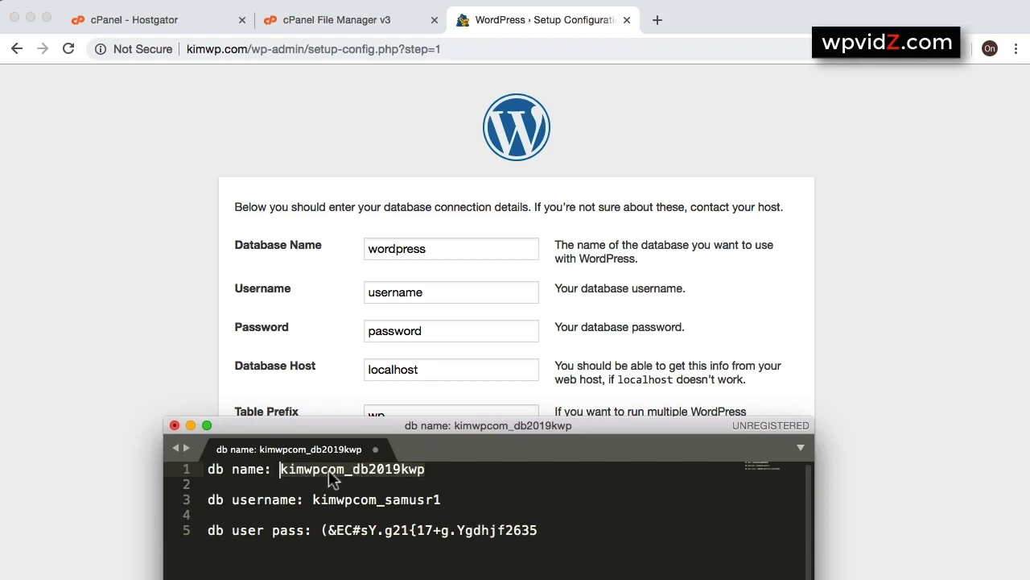
double_click(334, 476)
right_click(334, 477)
click(355, 498)
click(421, 251)
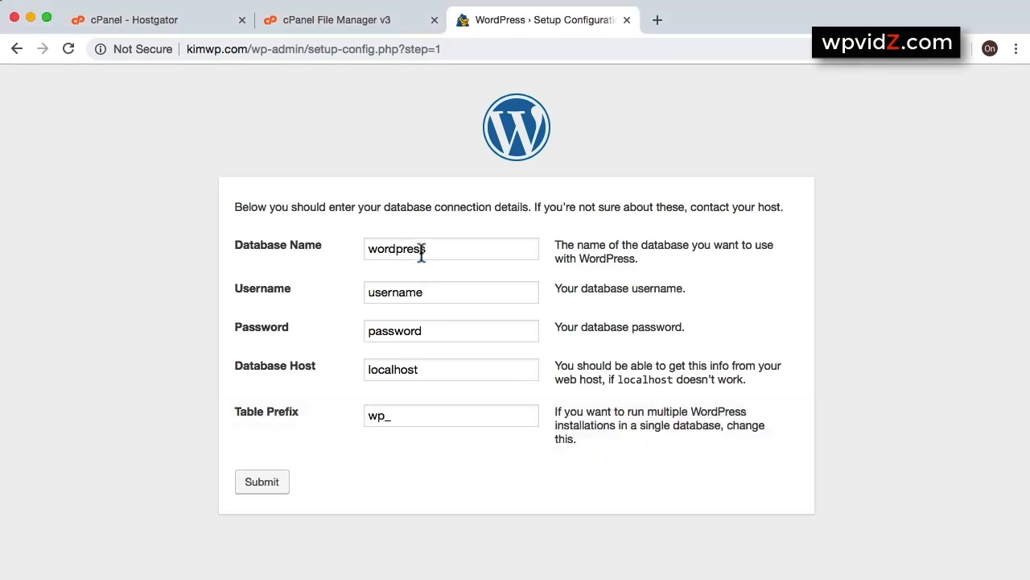
double_click(421, 251)
key(super+v)
- Copy the database username kimwpcom_samusr1 from the note and paste it into the Username field
key(super+Tab)
drag(312, 499, 443, 493)
right_click(427, 500)
click(446, 520)
double_click(432, 294)
key(super+v)
- Copy the database user password from the note and paste it into the Password field
key(super+Tab)
drag(320, 531, 538, 533)
right_click(533, 538)
click(562, 565)
double_click(423, 330)
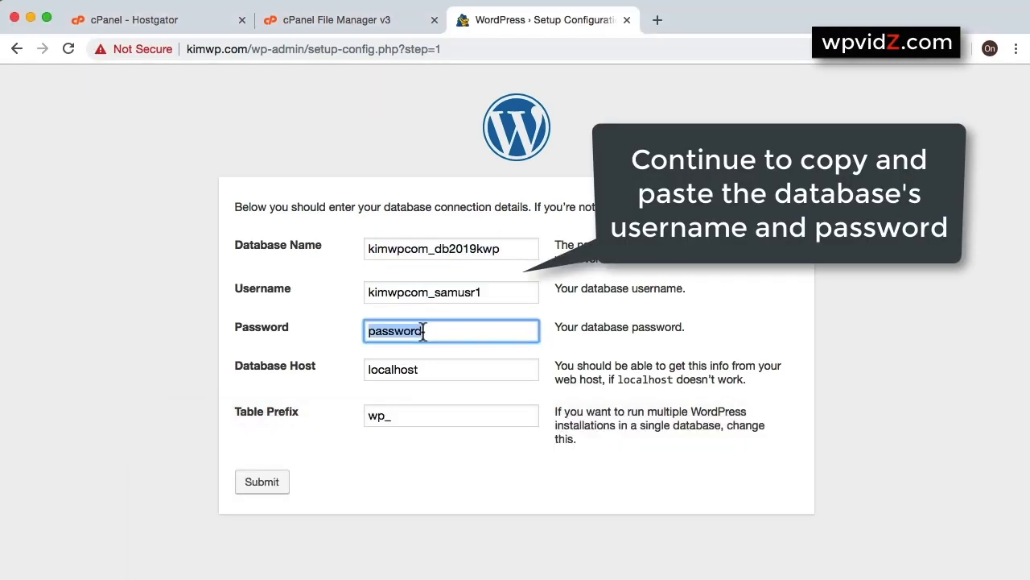
key(super+v)
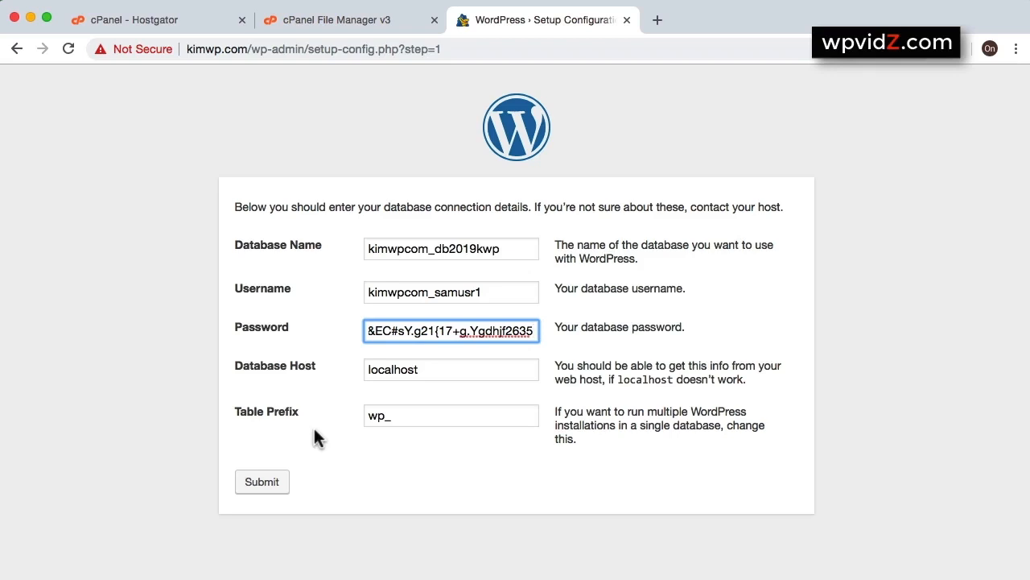
- Set the table prefix to hfsaghgd_3635hs_ and submit the database connection details
double_click(384, 416)
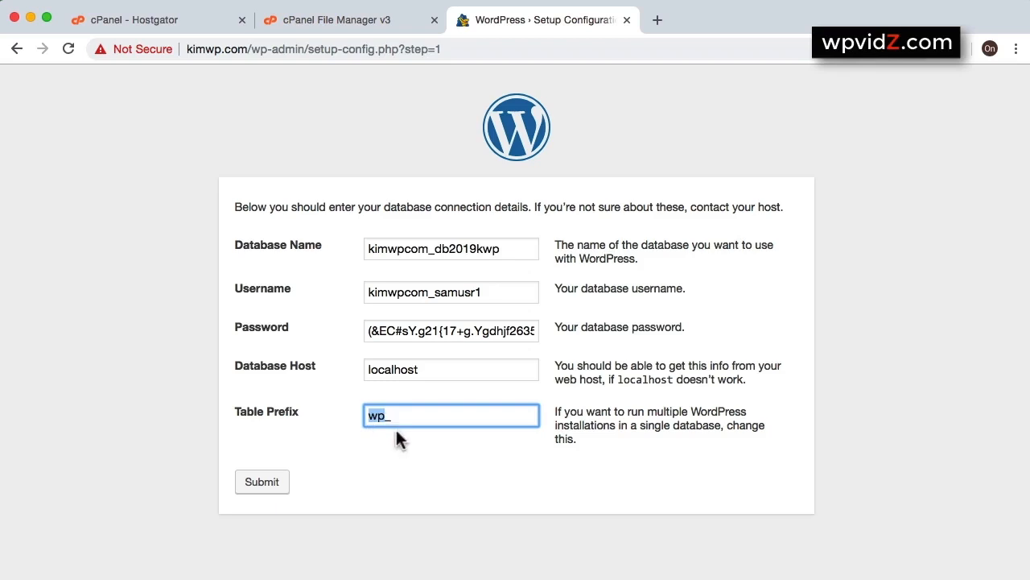
text(hfsaghgd_3635hs)
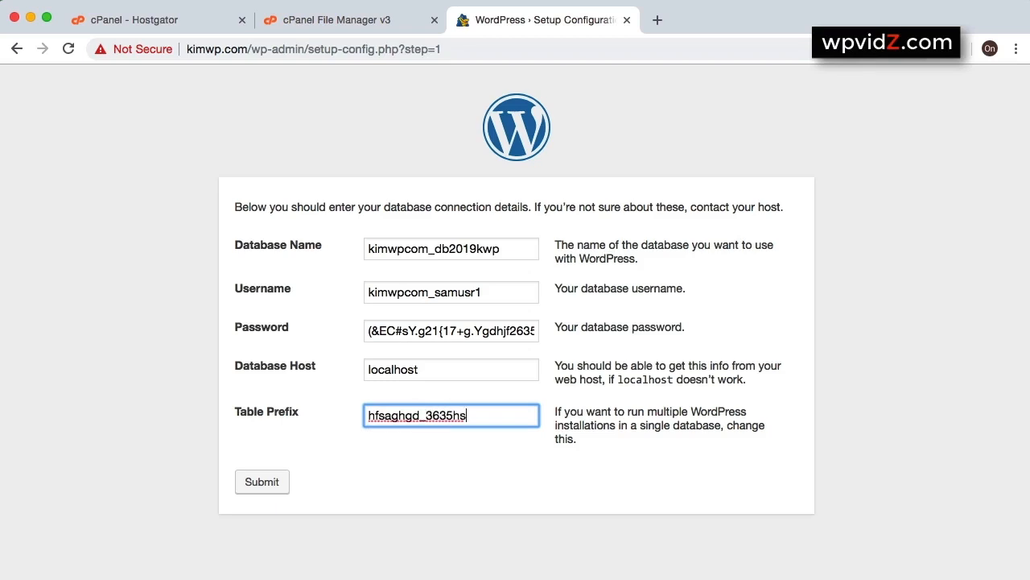
text(_)
click(278, 485)
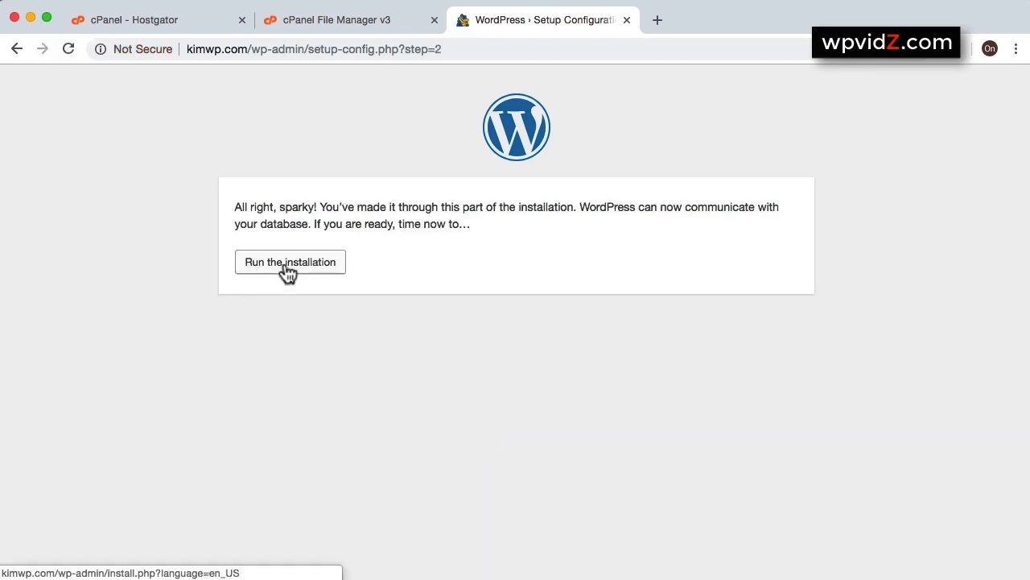
- Run the installation and enter the site title Kim WordPress Tutorials
click(286, 270)
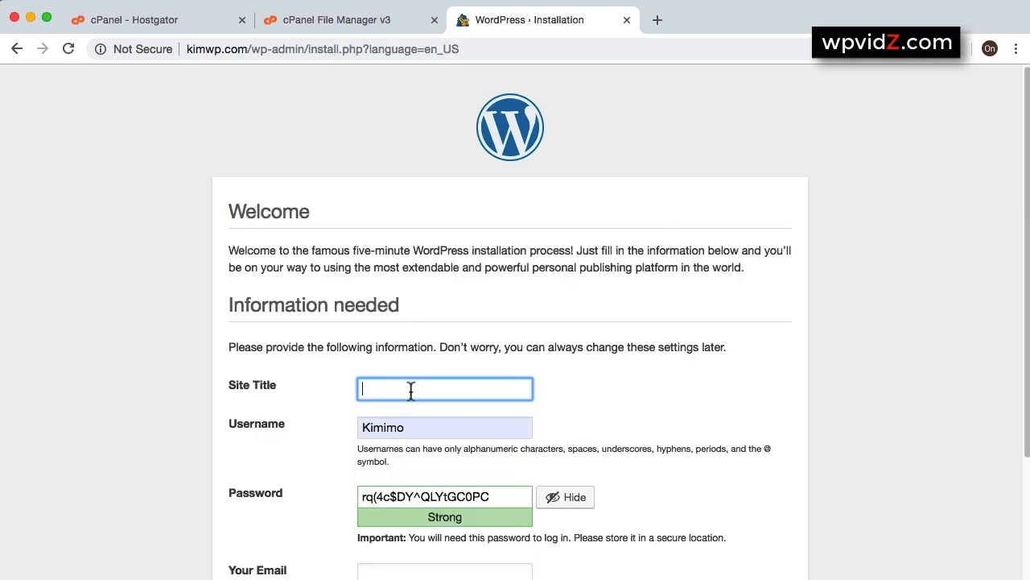
text(Kim WordPress Tutorials)
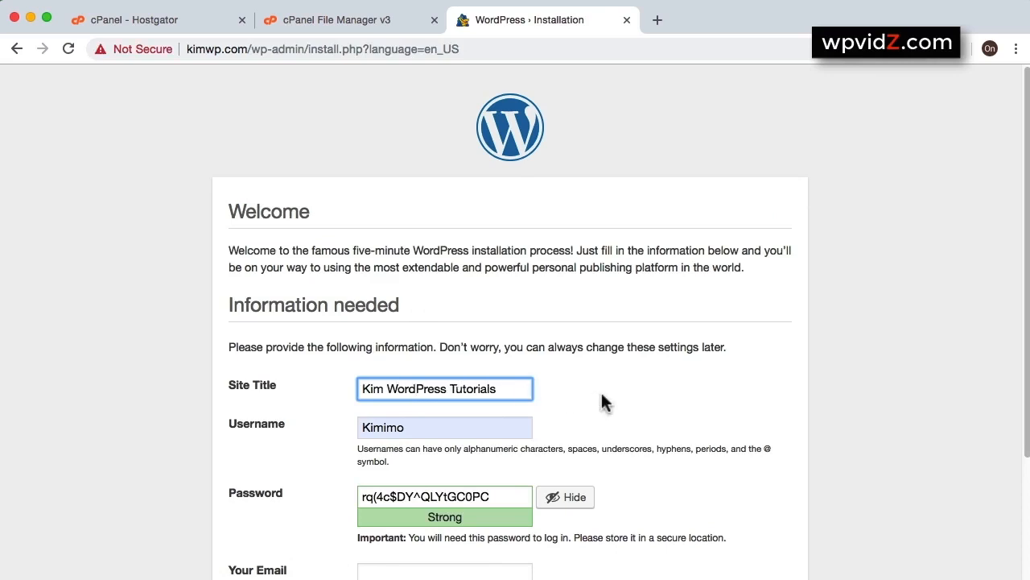
- Replace the admin username with Kimwp_usr
scroll(602, 392, down, 2)
double_click(435, 352)
text(Kimwp)
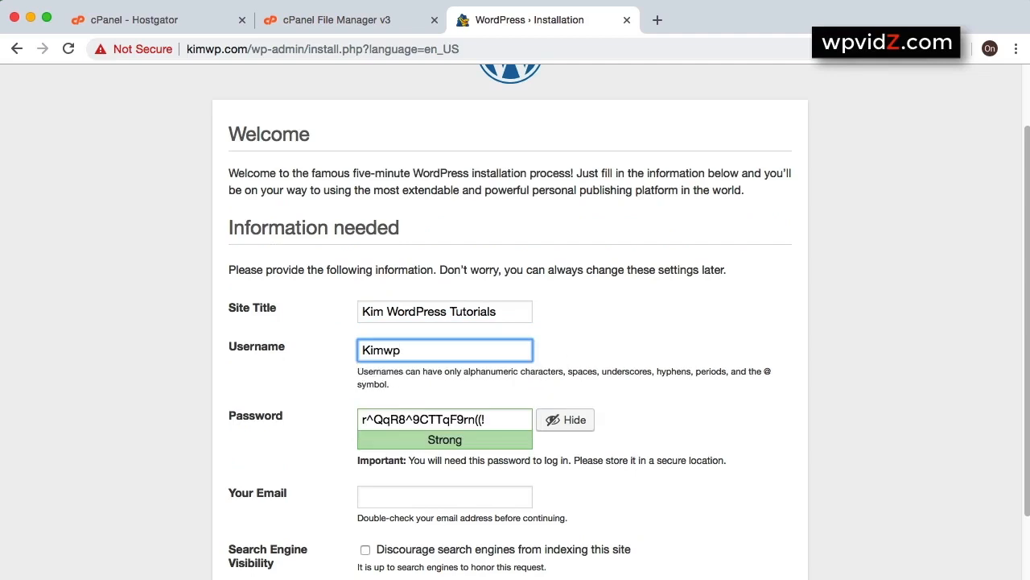
text(_usr)
drag(425, 355, 351, 351)
click(616, 346)
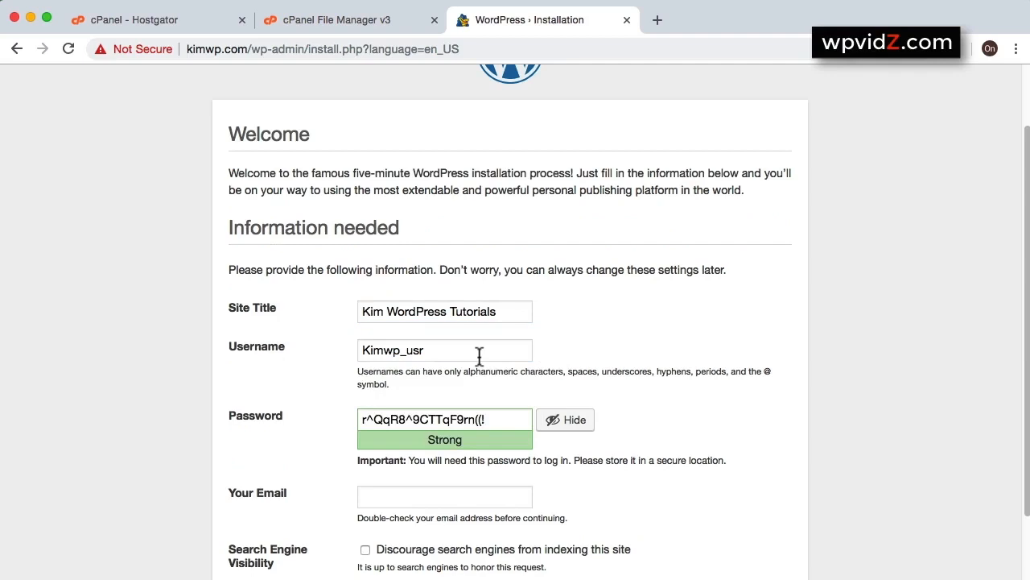
- Replace the generated admin password with a custom password
key(Tab)
key(super+a)
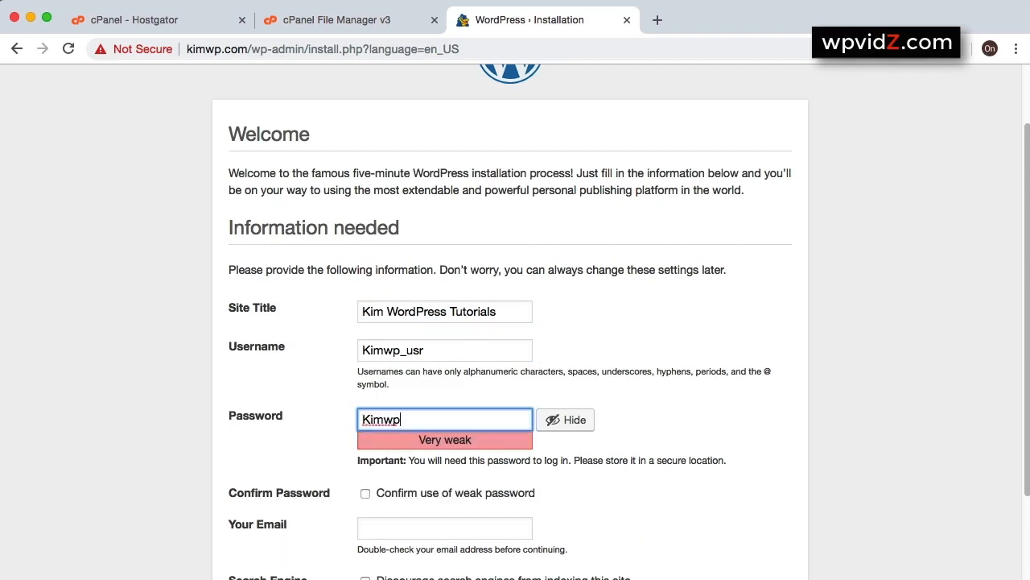
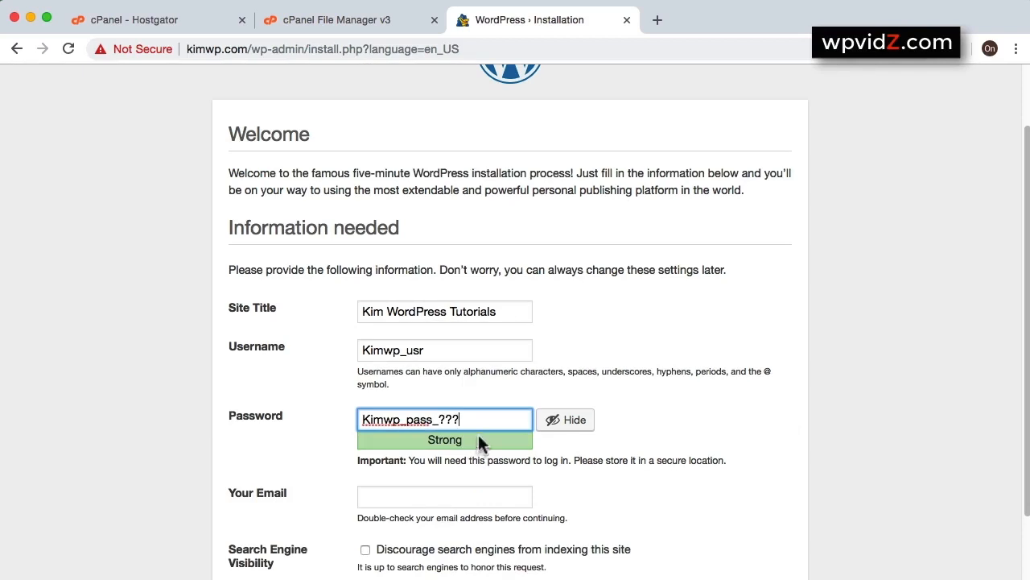
- Fill in the admin e-mail address for the new WordPress site
click(463, 489)
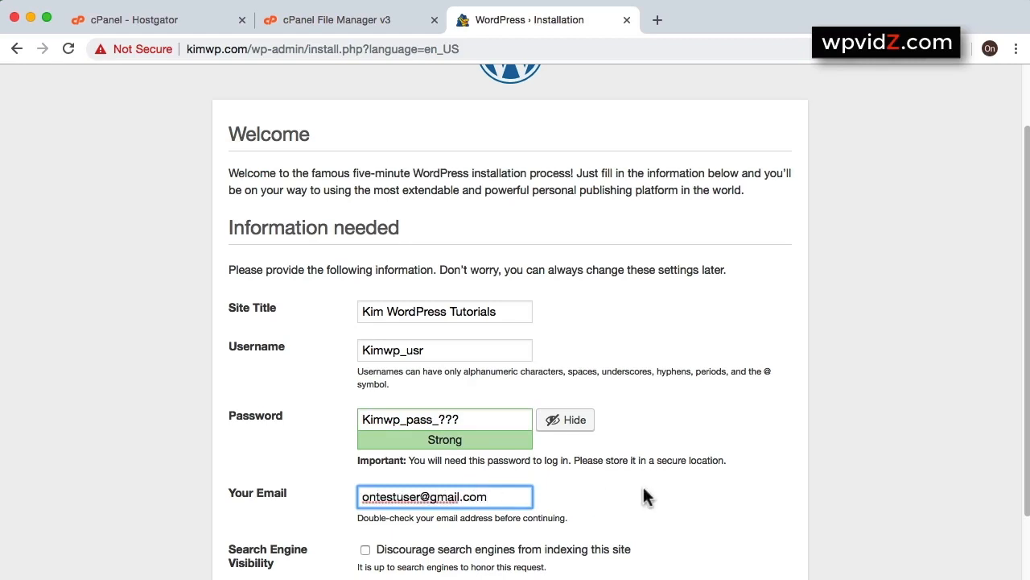
- Enable discouraging search engines from indexing the site and start the WordPress installation
scroll(643, 497, down, 2)
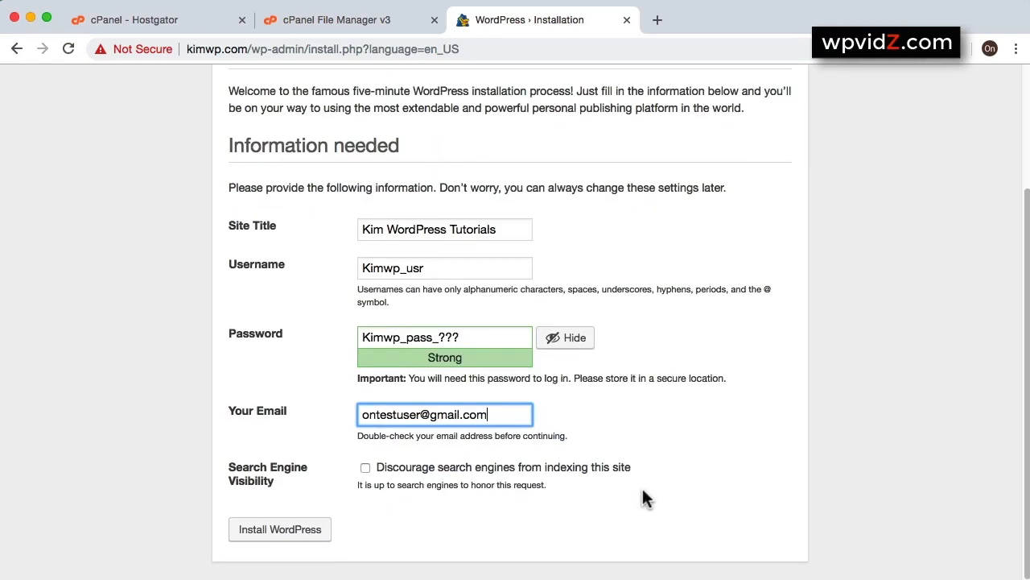
click(364, 466)
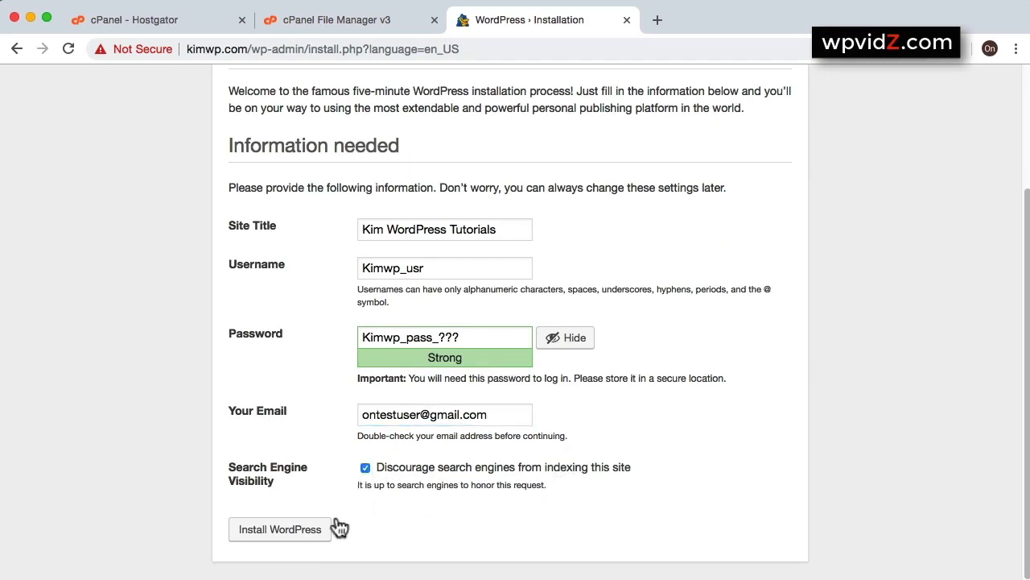
click(289, 532)
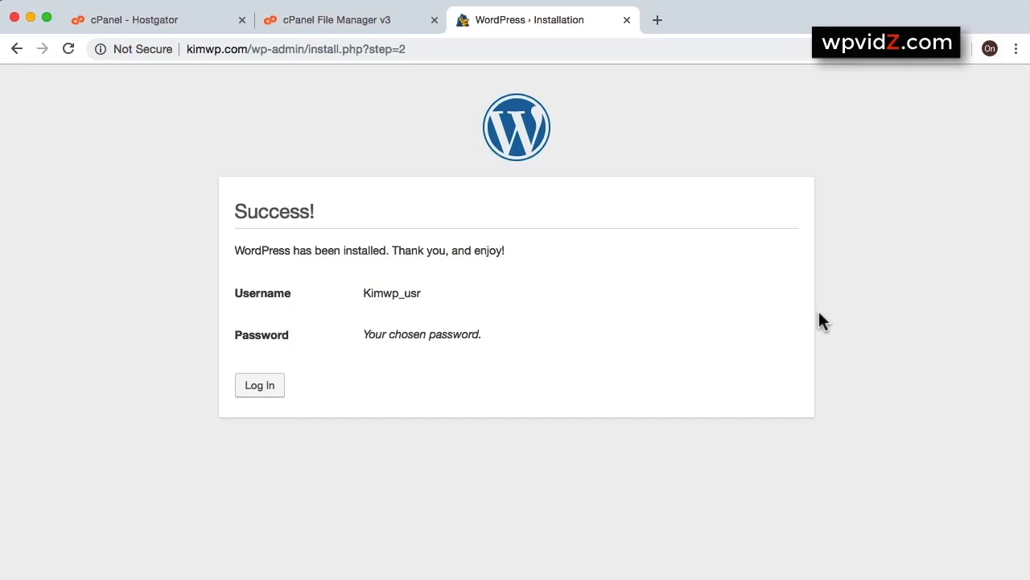
- Log in to the WordPress admin as Kimwp_usr with the account password, re-entering the password once
click(247, 389)
double_click(509, 291)
text(Kimwp_usr)
key(Tab)
text(***************)
key(Return)
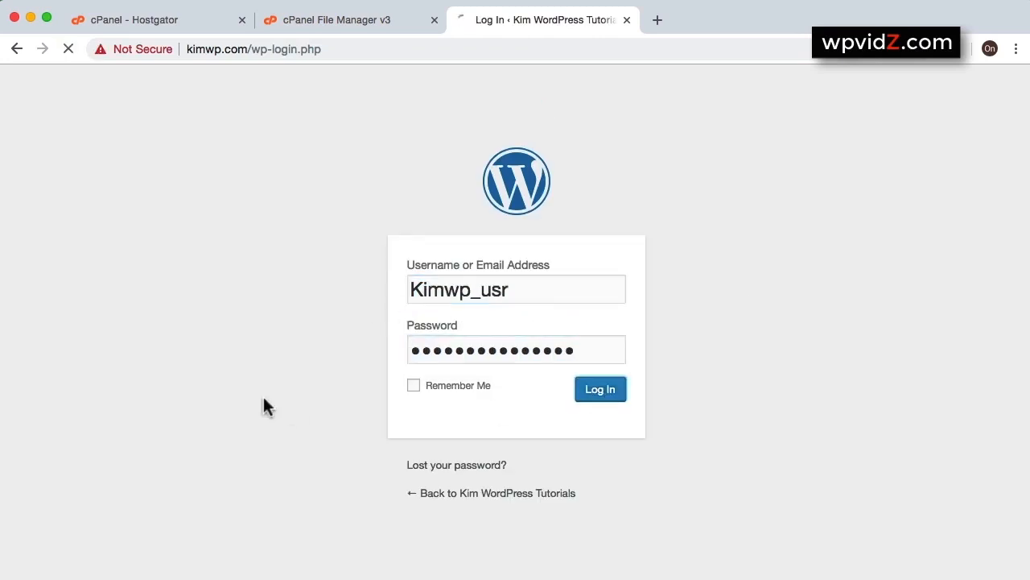
text(*************)
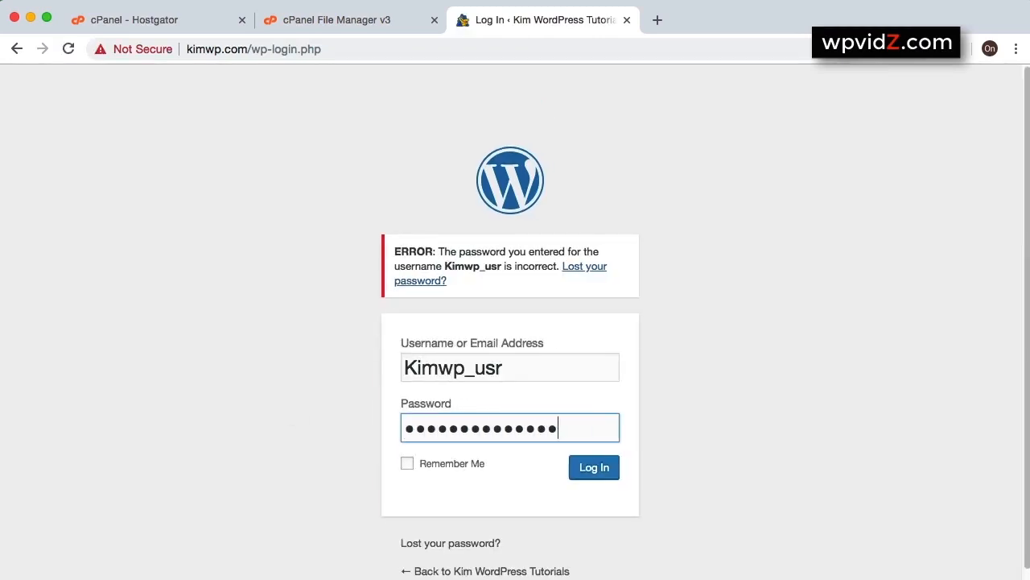
key(Return)
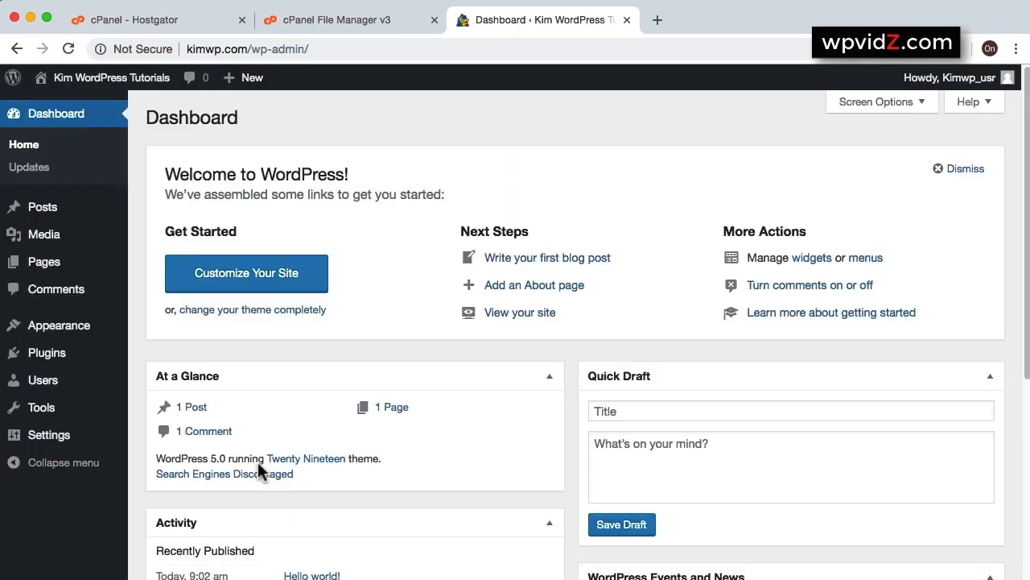
- Open the About WordPress page to check the installed WordPress version
drag(160, 458, 266, 458)
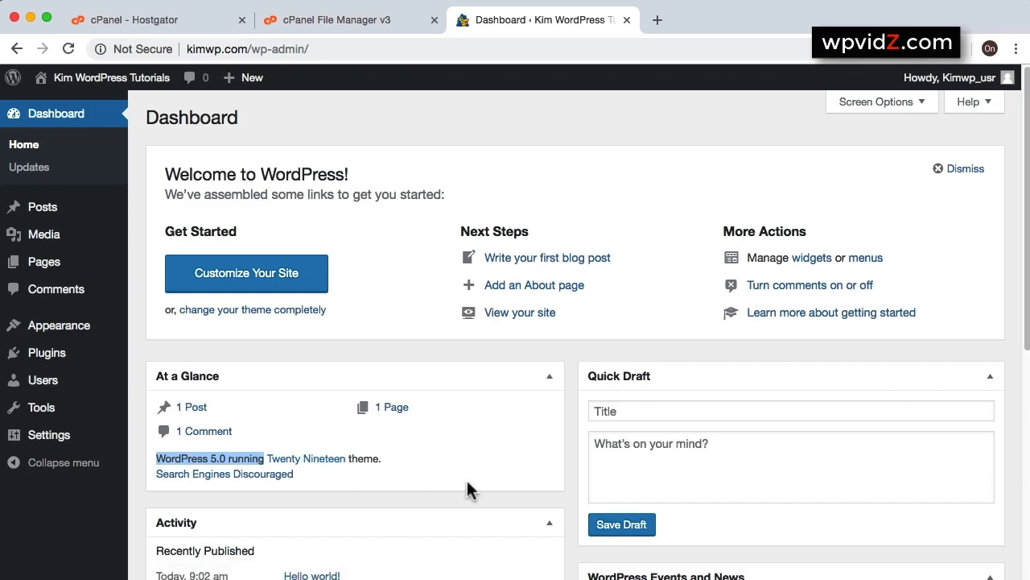
mouse_move(14, 85)
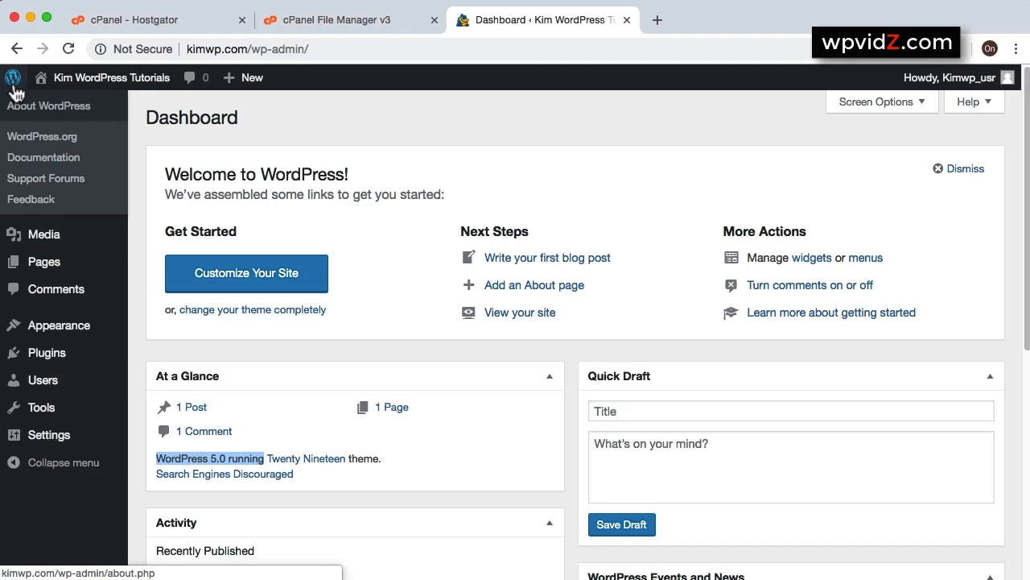
click(49, 107)
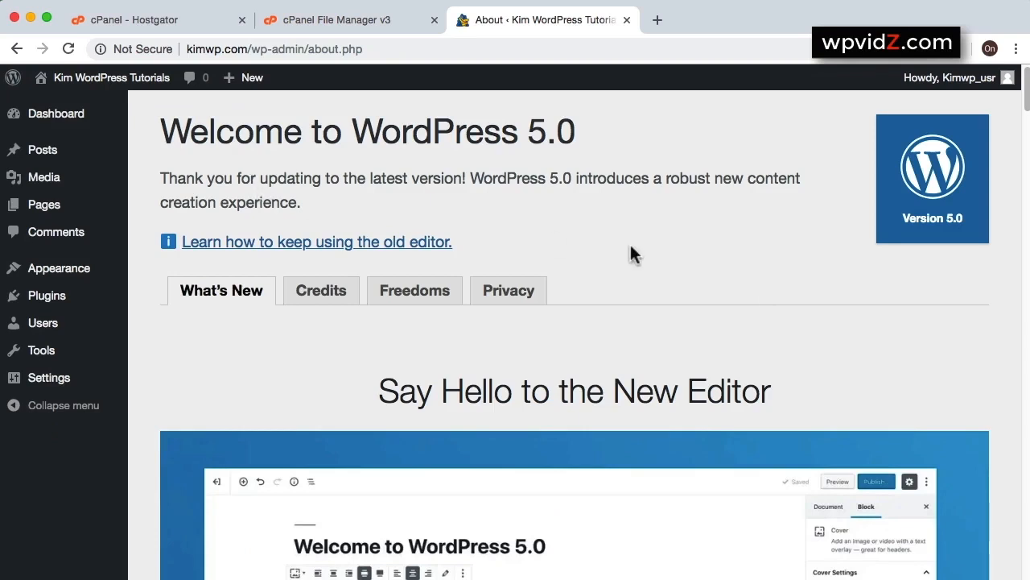
- Open the live site in a new browser tab and browse its front page
mouse_move(81, 82)
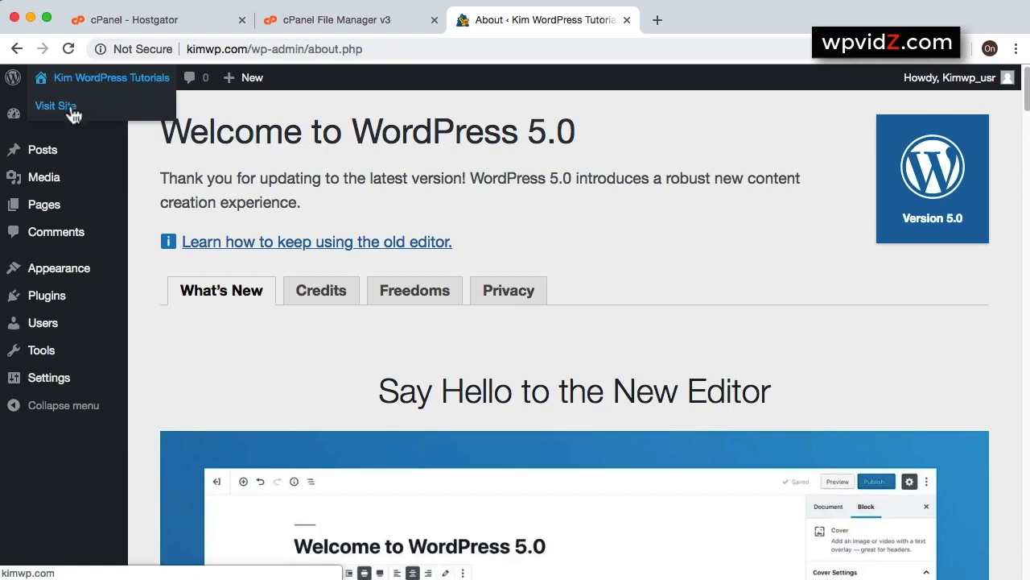
drag(128, 103, 662, 25)
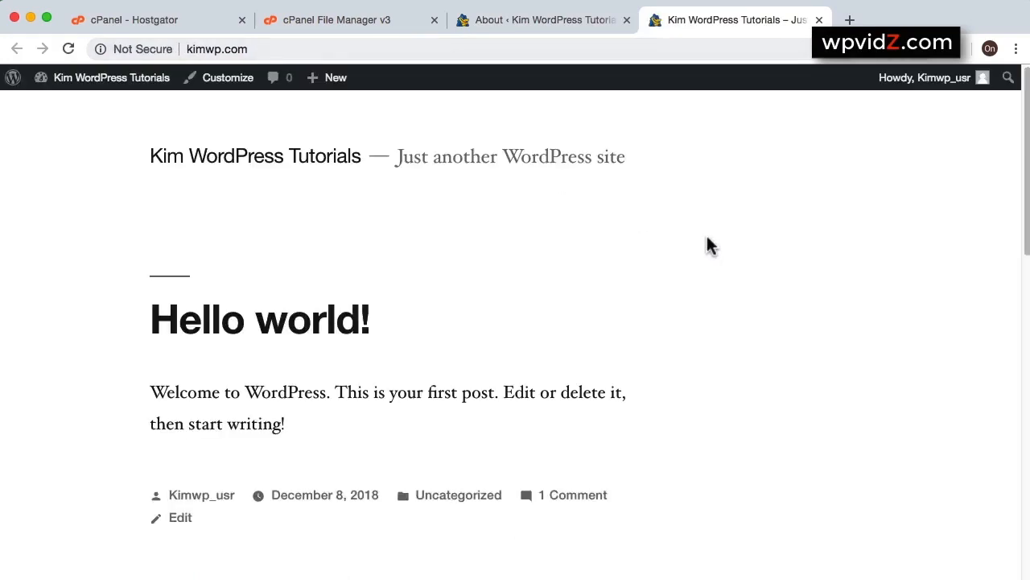
scroll(786, 320, down, 15)
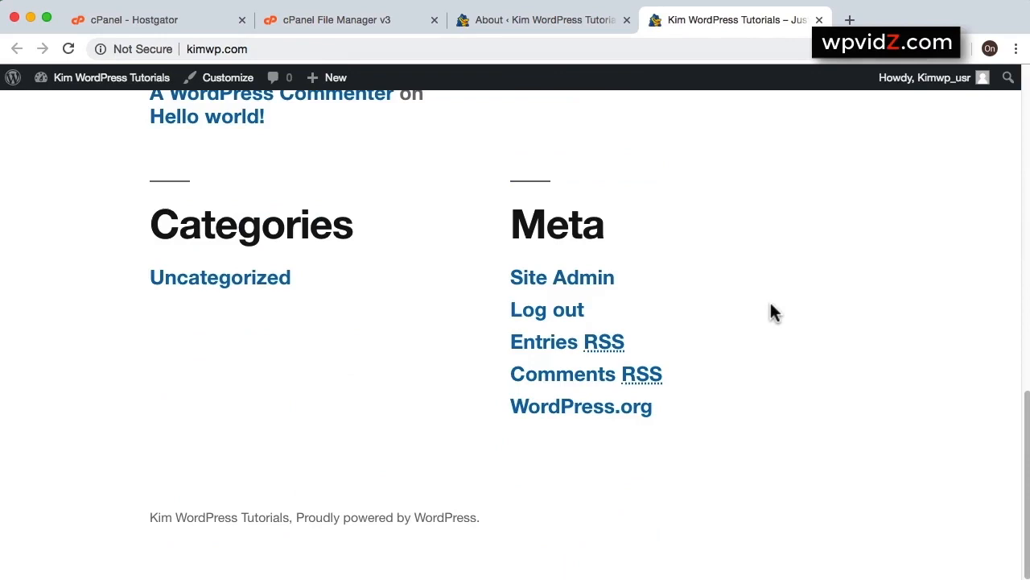
scroll(771, 303, up, 15)
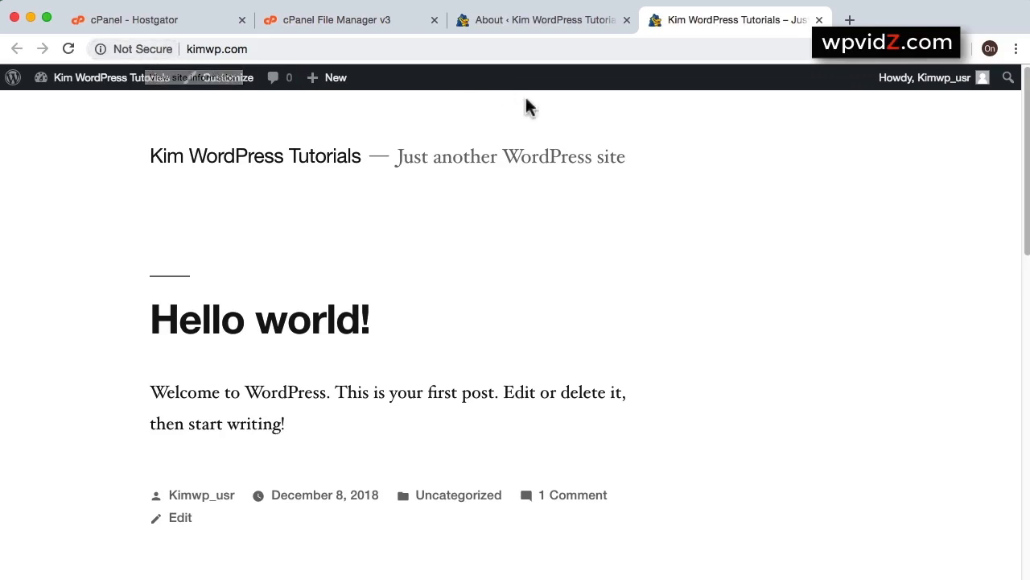
- Switch back to the cPanel tab and return to the cPanel home page
click(144, 24)
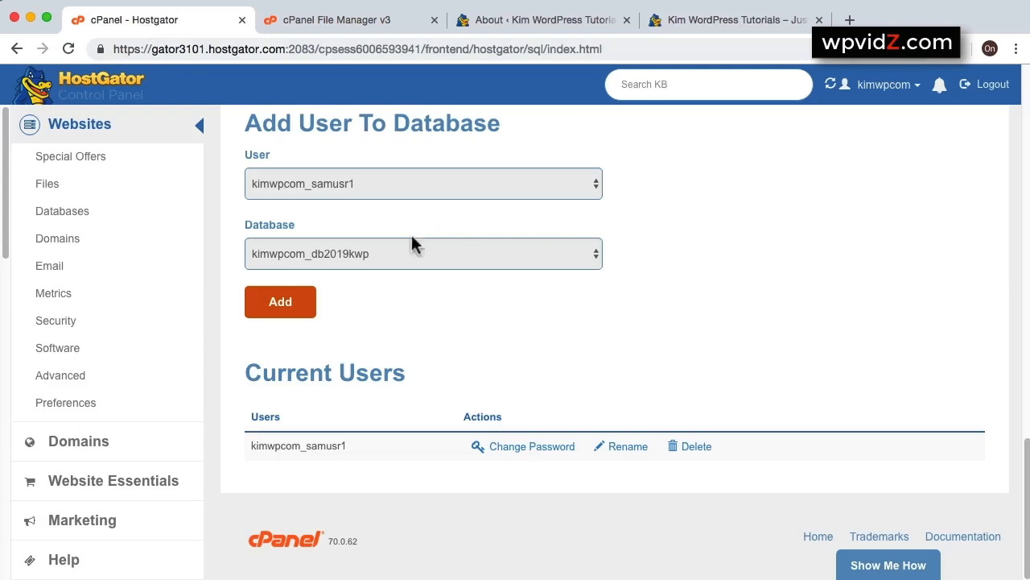
scroll(638, 198, up, 4)
scroll(636, 198, up, 15)
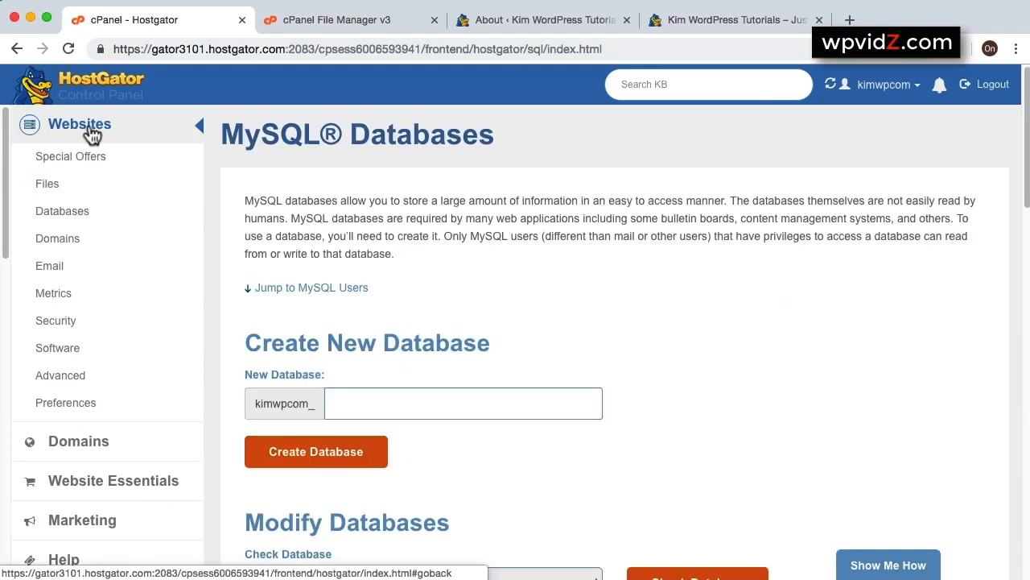
click(140, 158)
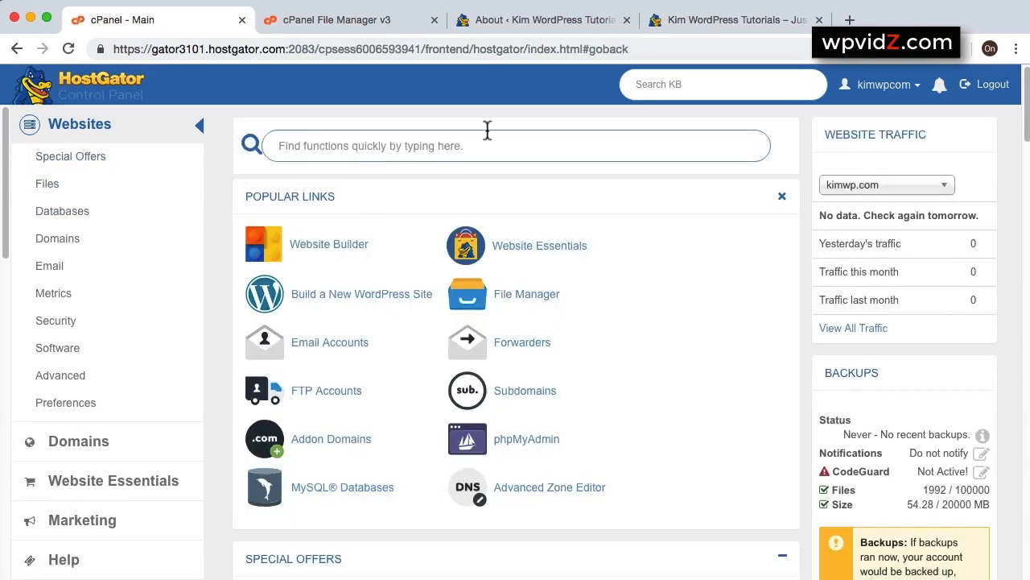
- Search cPanel functions for ssl and open the SSL Certificate offer
click(430, 146)
text(ssl)
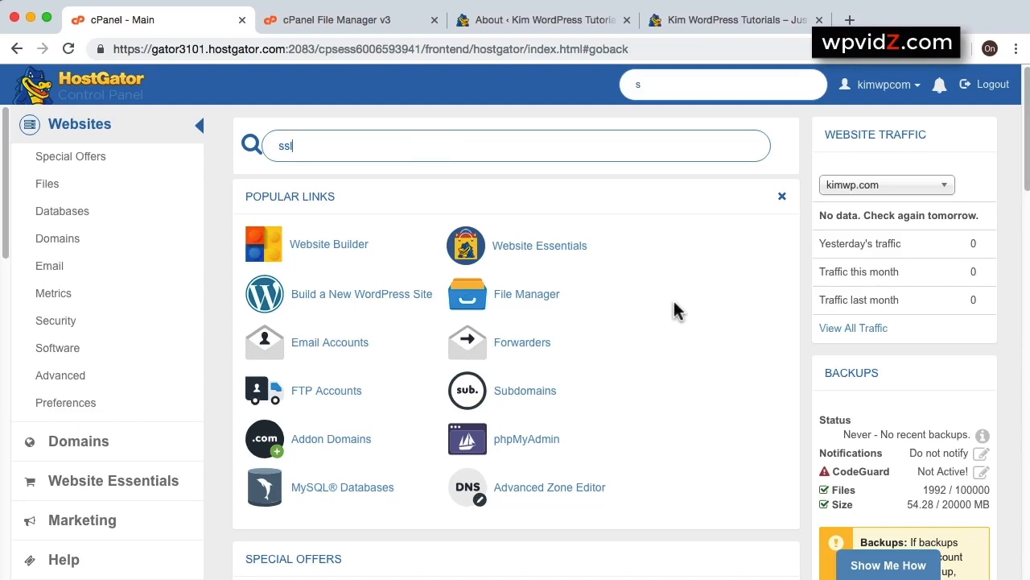
scroll(675, 310, down, 3)
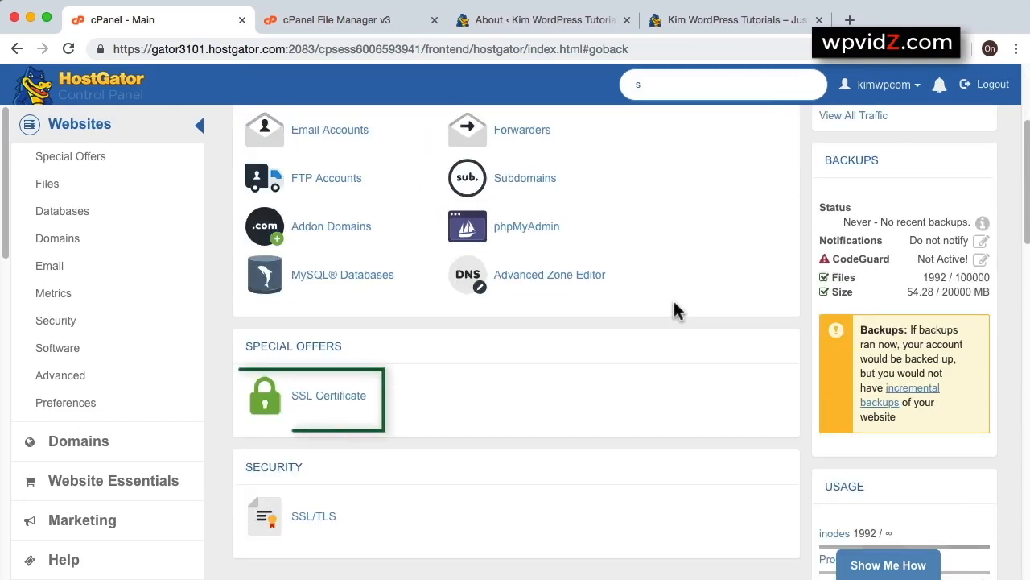
click(345, 409)
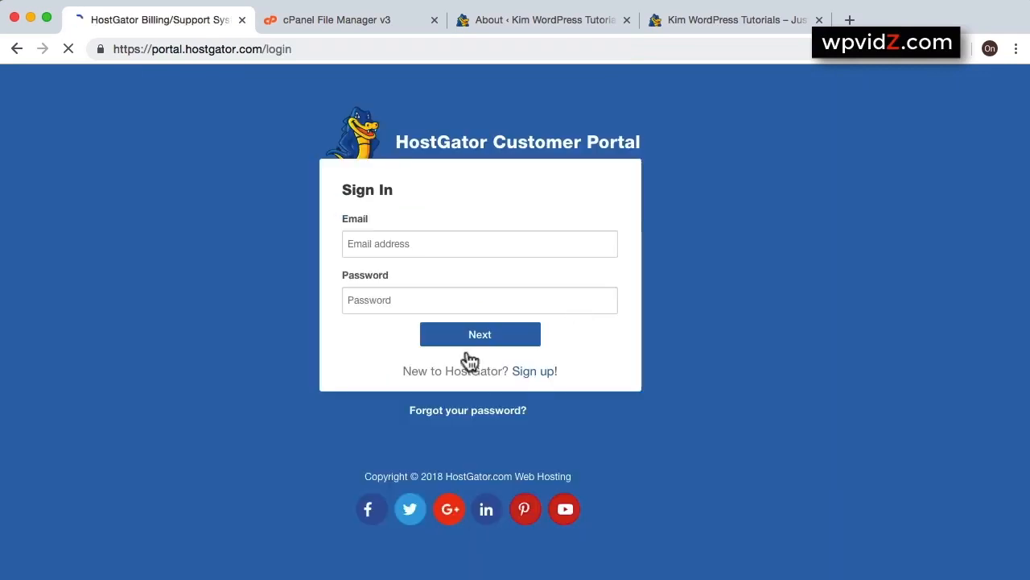
- Sign in to the HostGator customer portal with the customer e-mail and password, then return to SSL Certificates
click(415, 272)
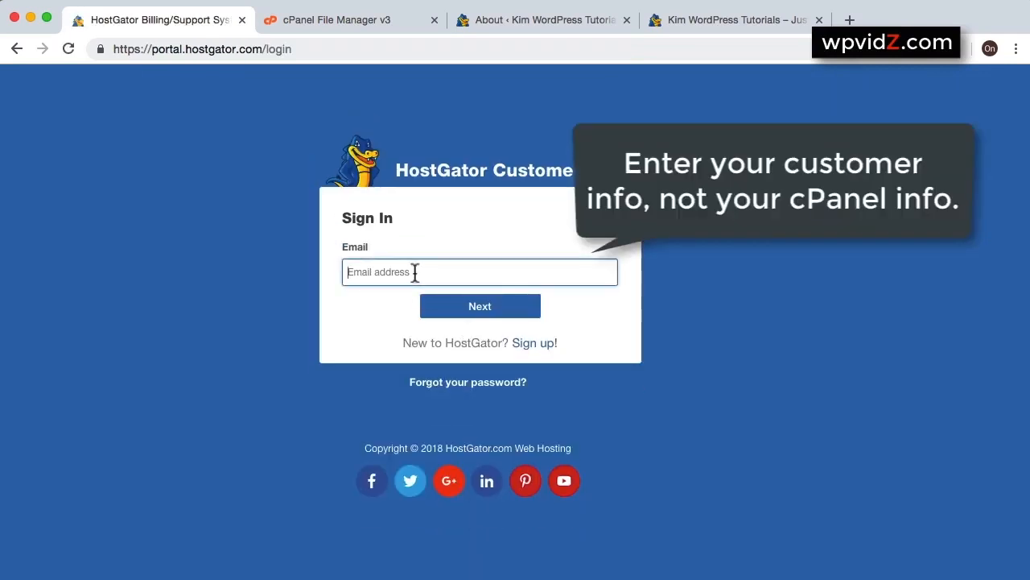
click(443, 311)
click(395, 305)
text(••••••••••••)
click(439, 326)
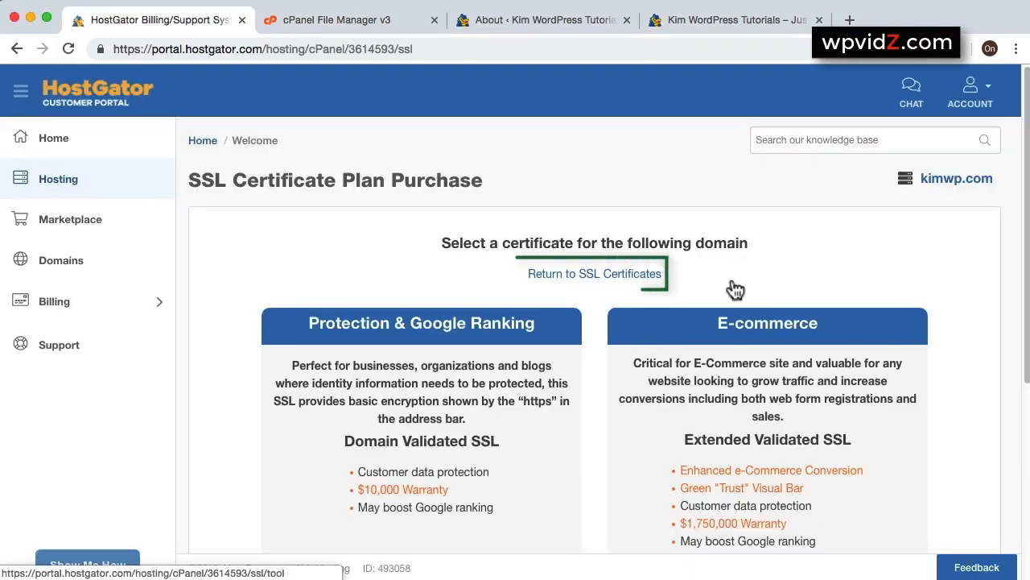
click(579, 282)
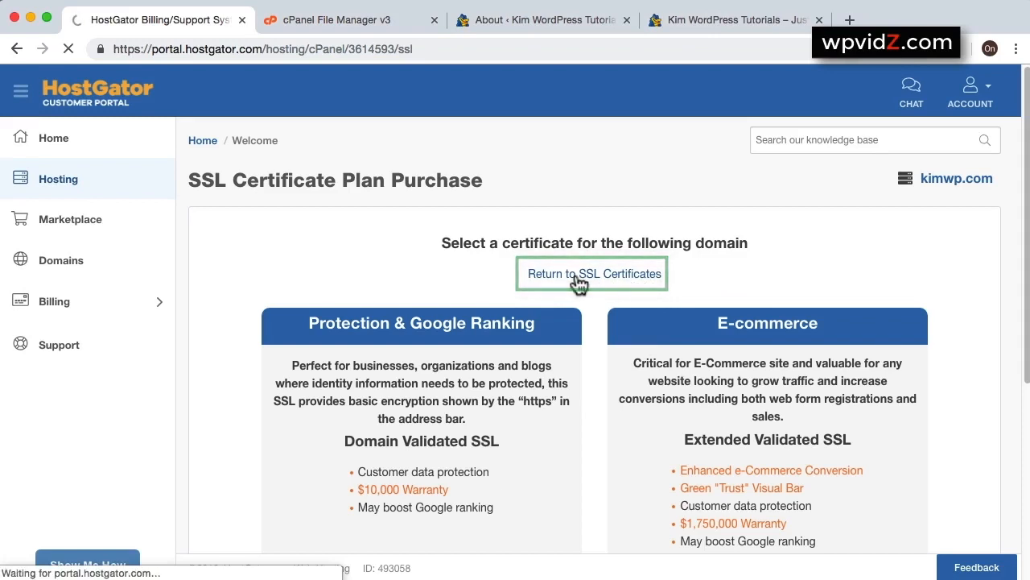
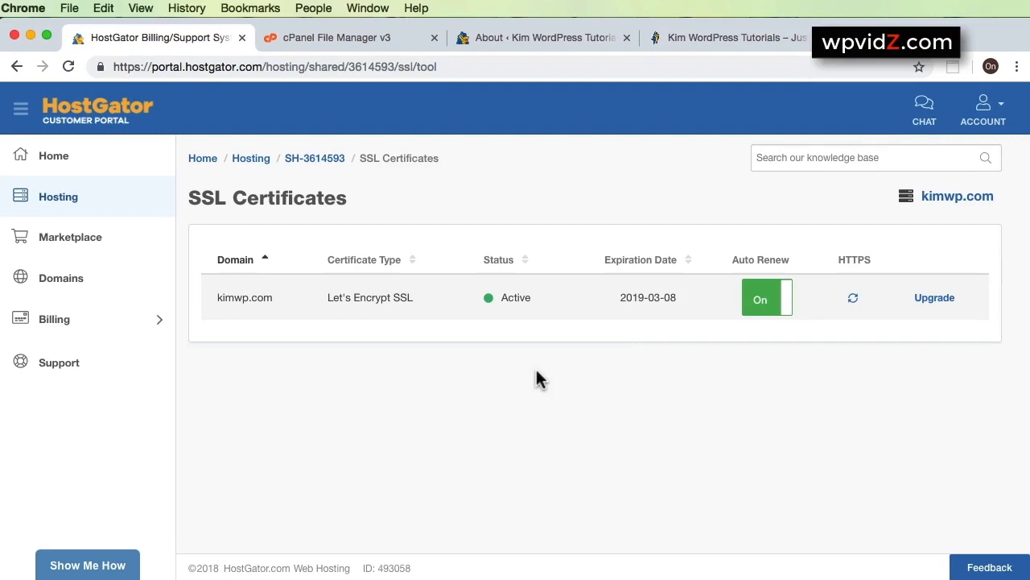
click(564, 40)
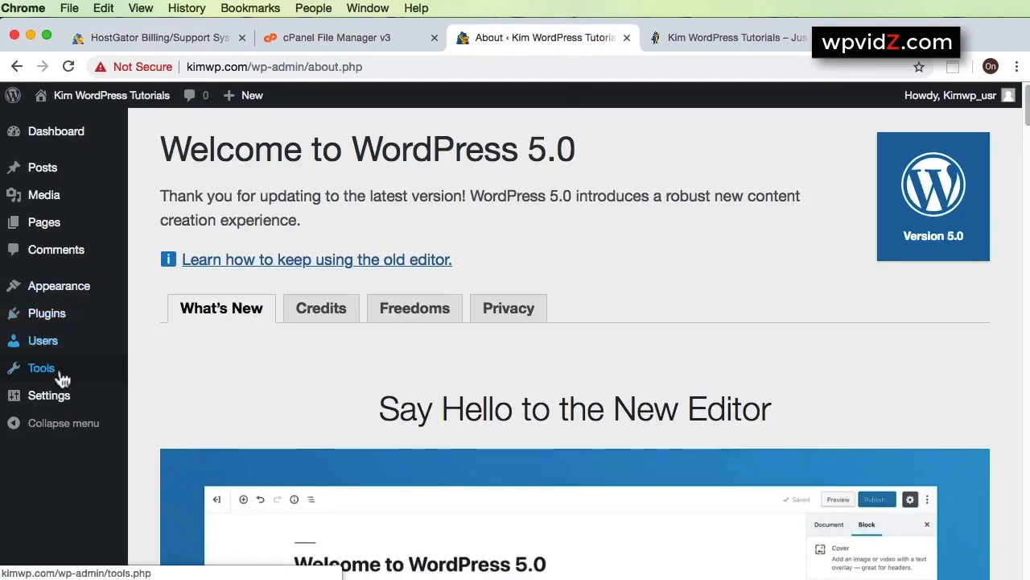
mouse_move(53, 402)
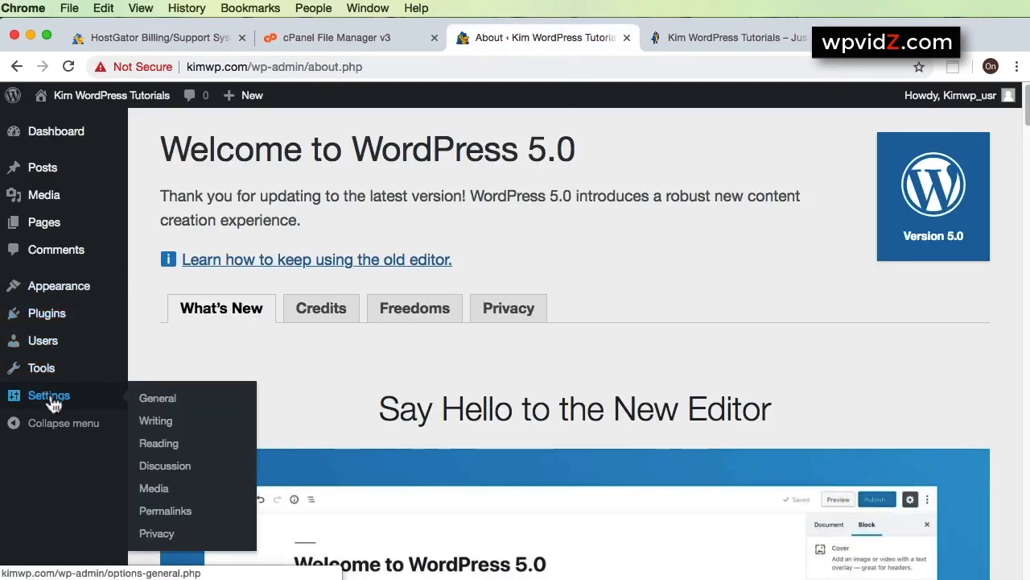
click(161, 400)
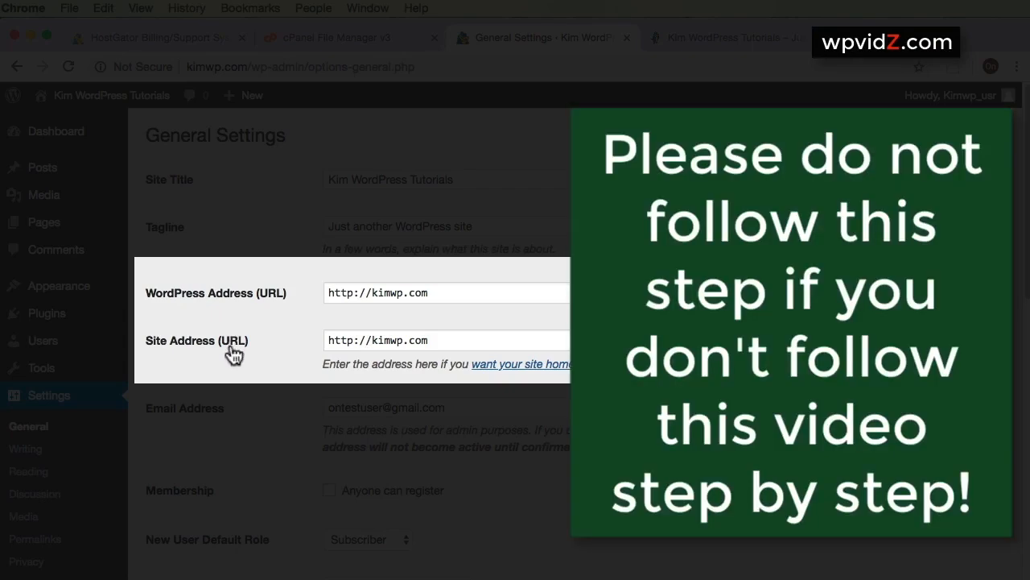
click(352, 293)
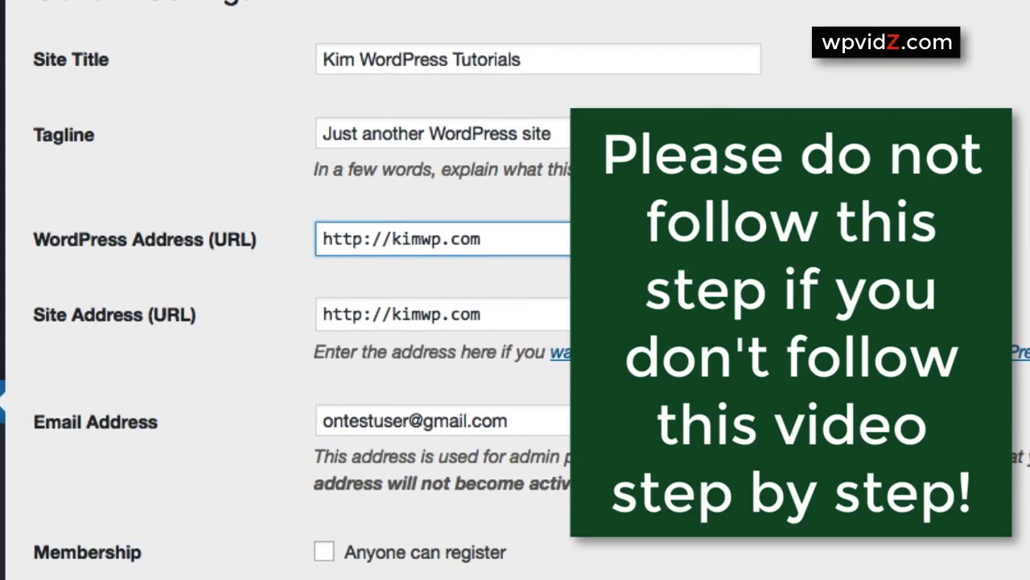
text(s)
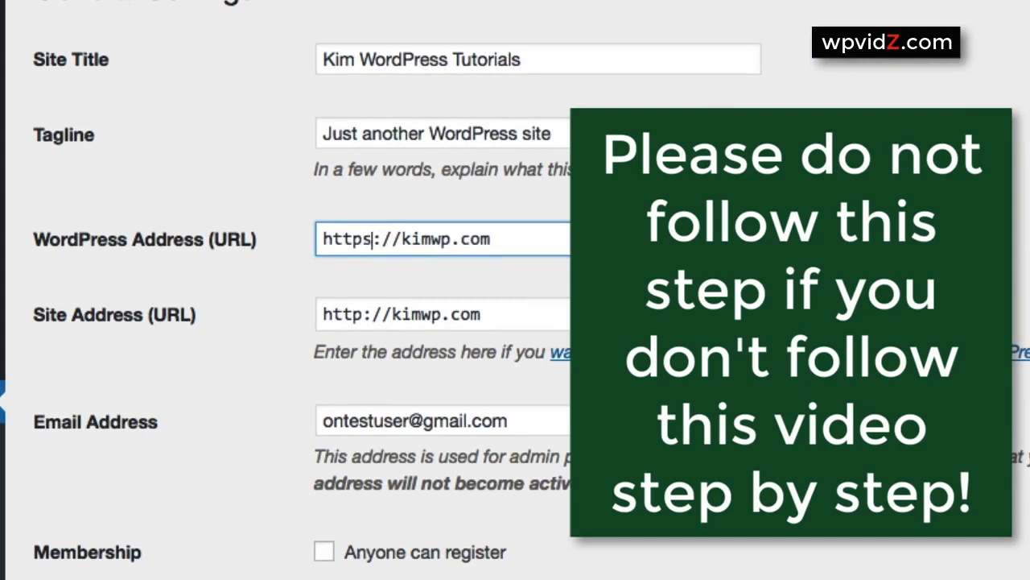
click(362, 316)
text(s)
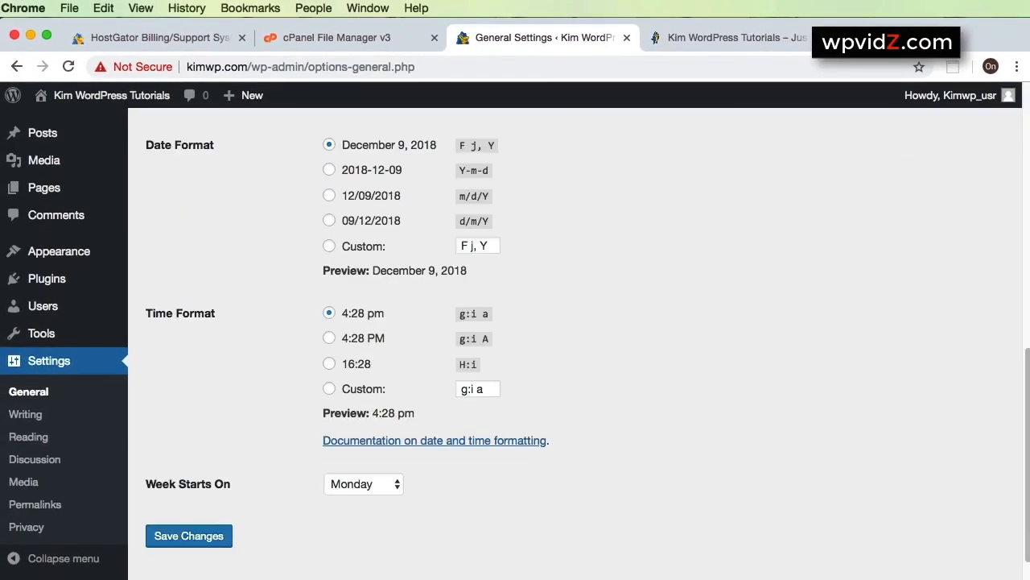
scroll(748, 333, down, 2)
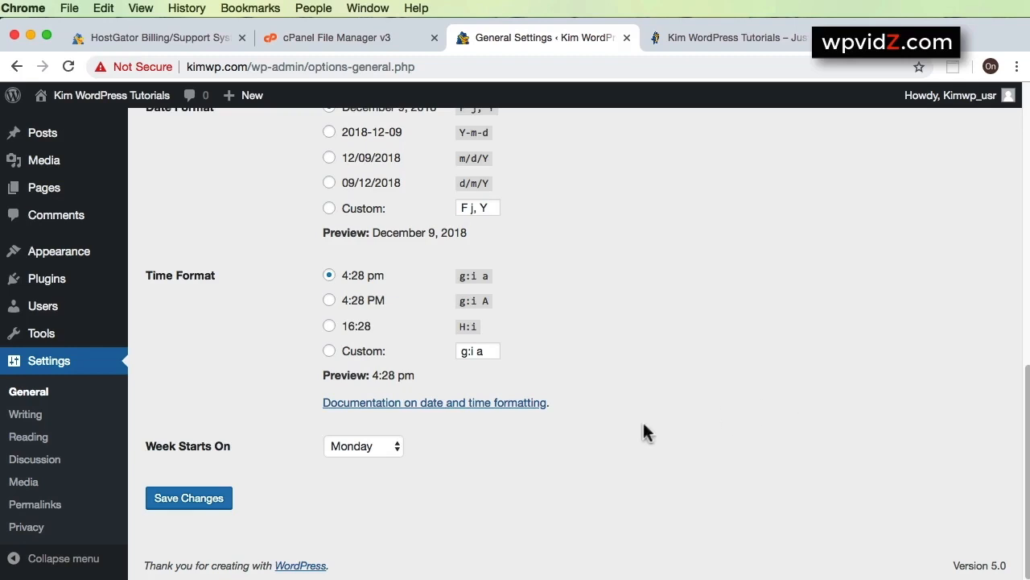
click(194, 499)
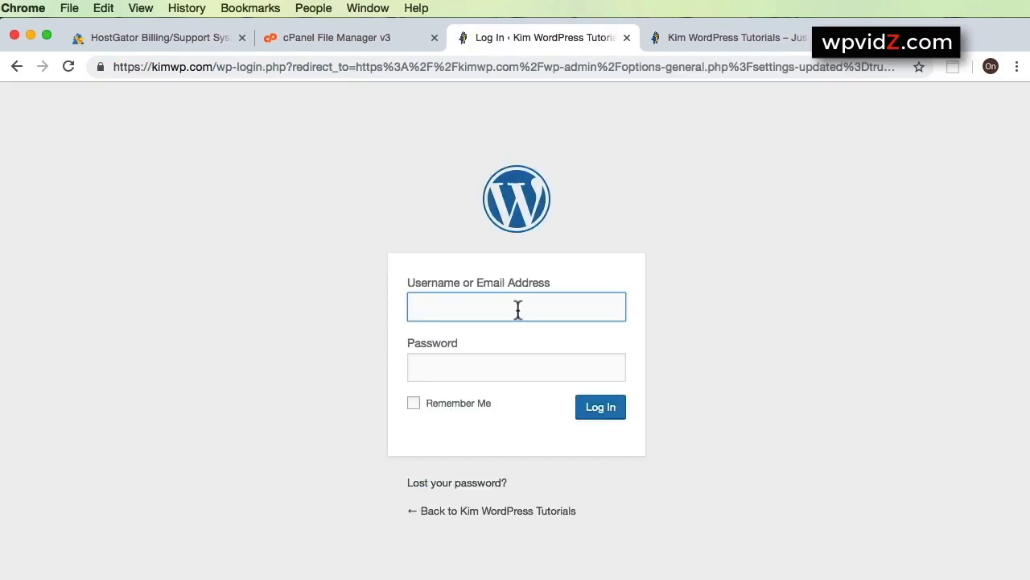
- Log back in to WordPress with the admin username and password
text(Kimwp_usr)
key(Tab)
text(******)
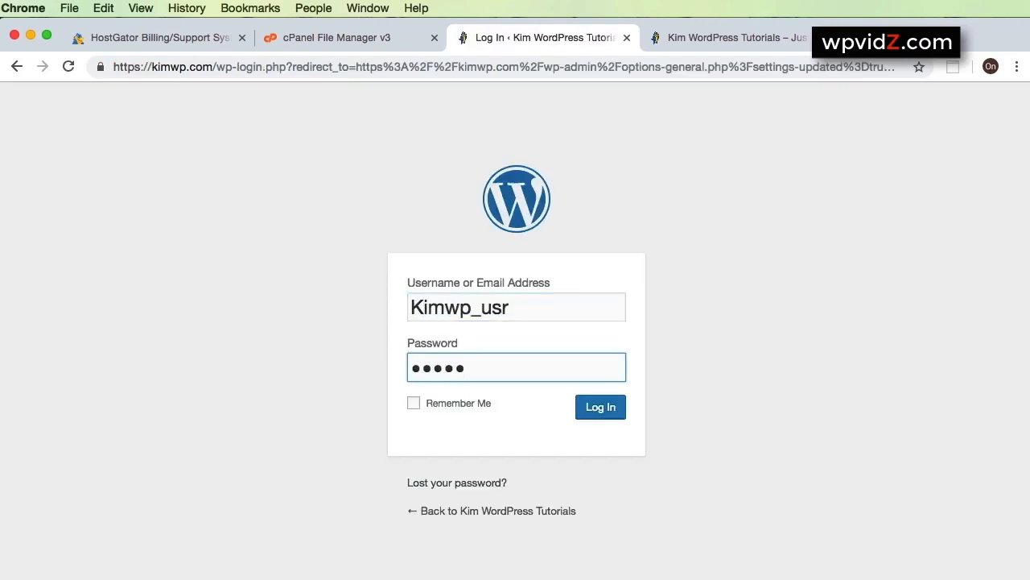
text(********)
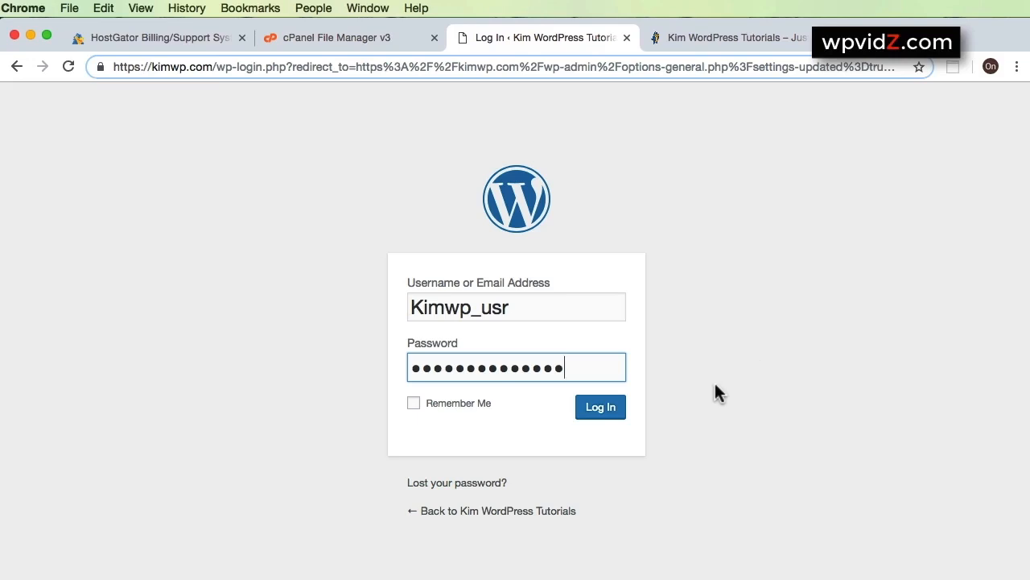
click(134, 65)
mouse_move(134, 65)
mouse_down()
mouse_move(109, 74)
mouse_move(142, 66)
mouse_up()
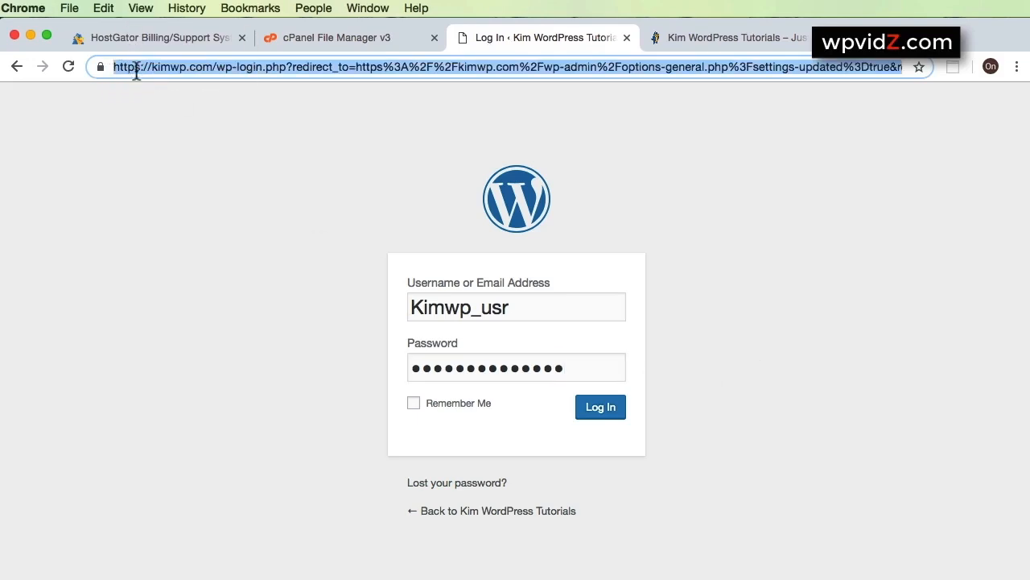
click(783, 278)
click(604, 409)
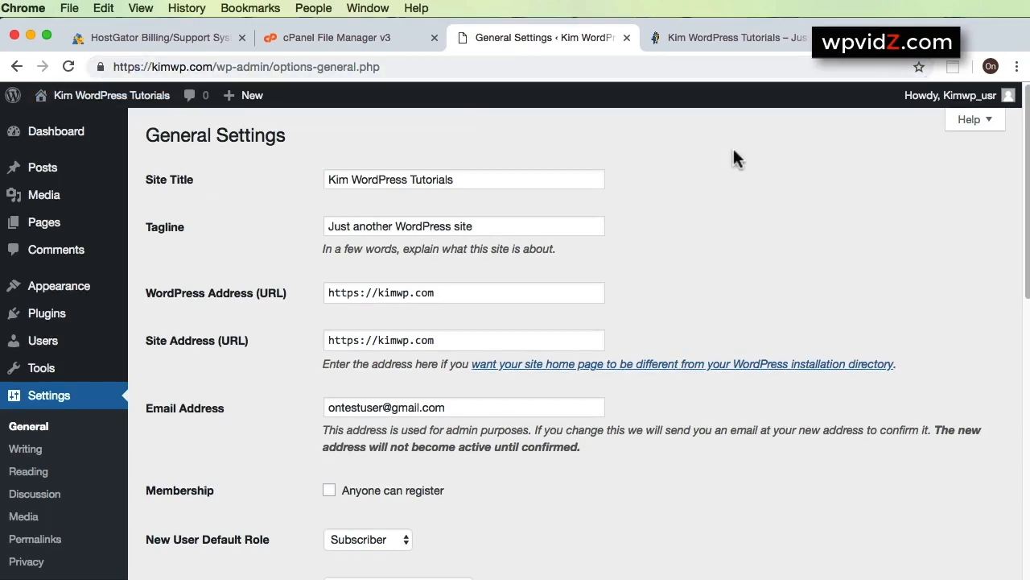
click(710, 38)
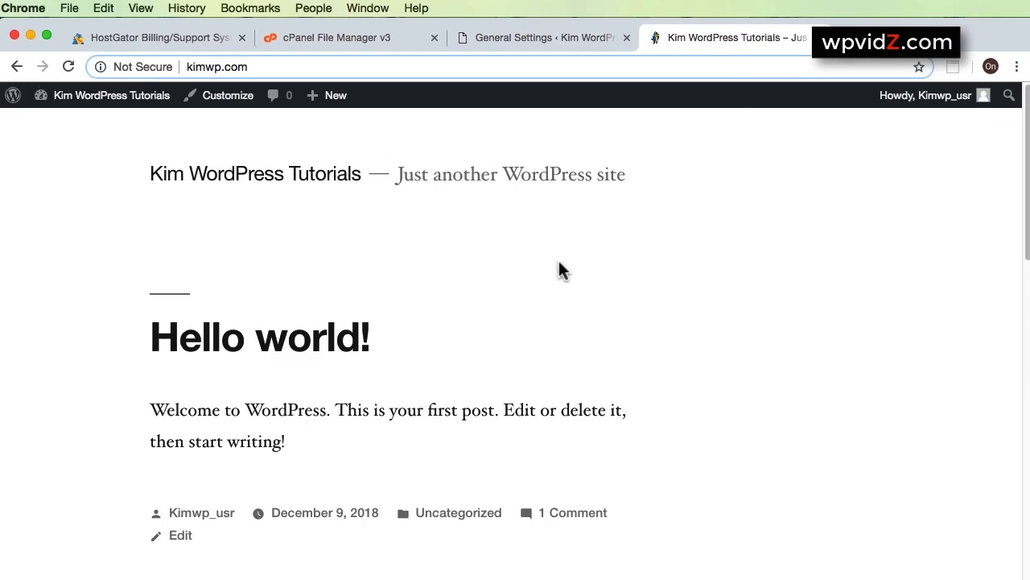
click(69, 66)
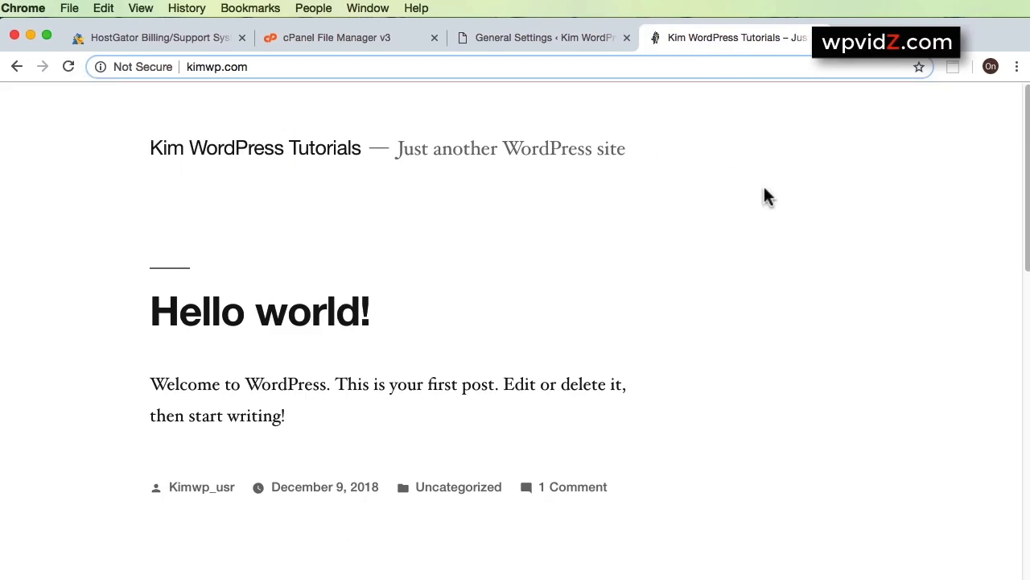
click(185, 67)
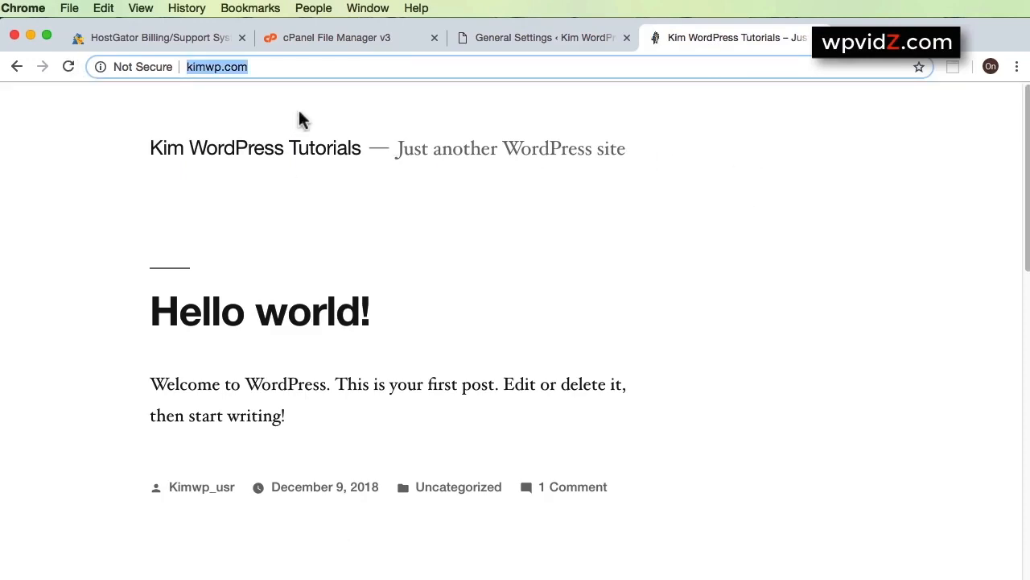
key(Left)
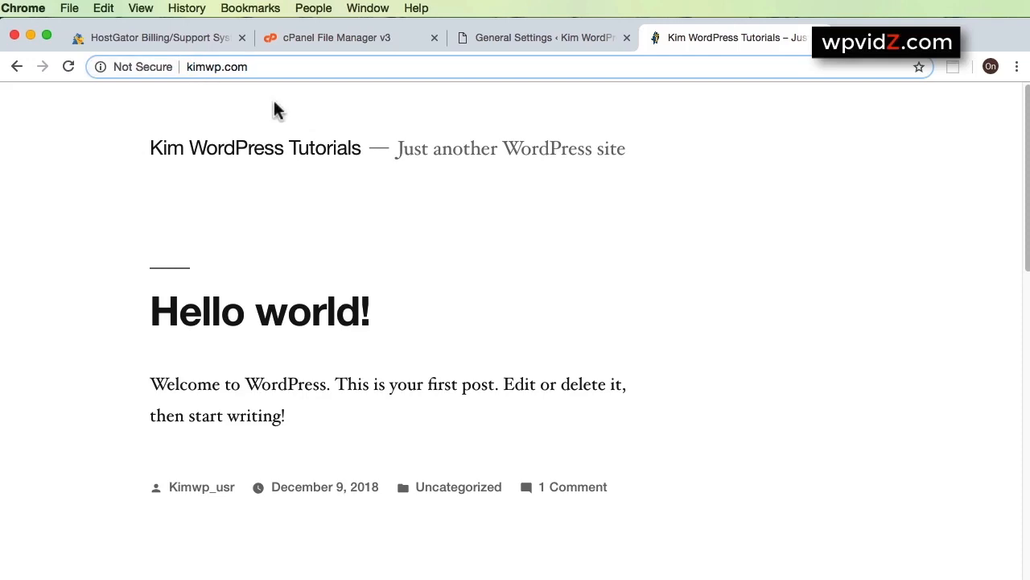
text(https:)
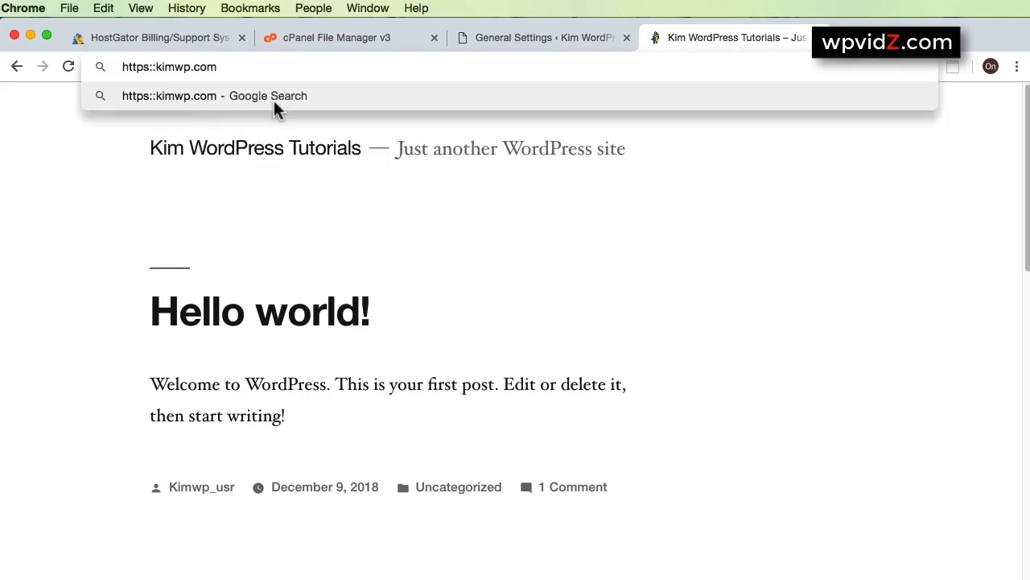
text(//)
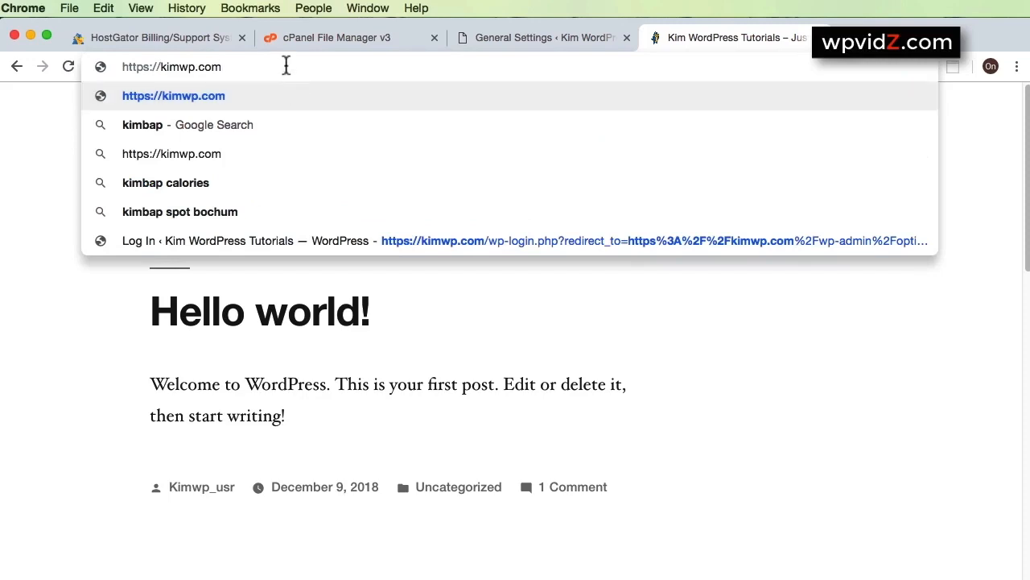
key(Return)
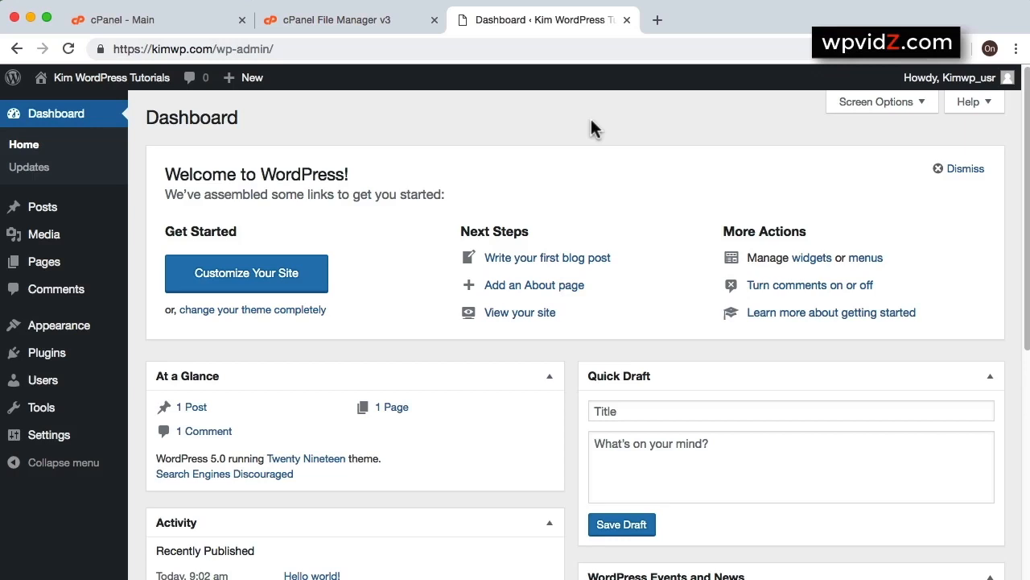
click(657, 21)
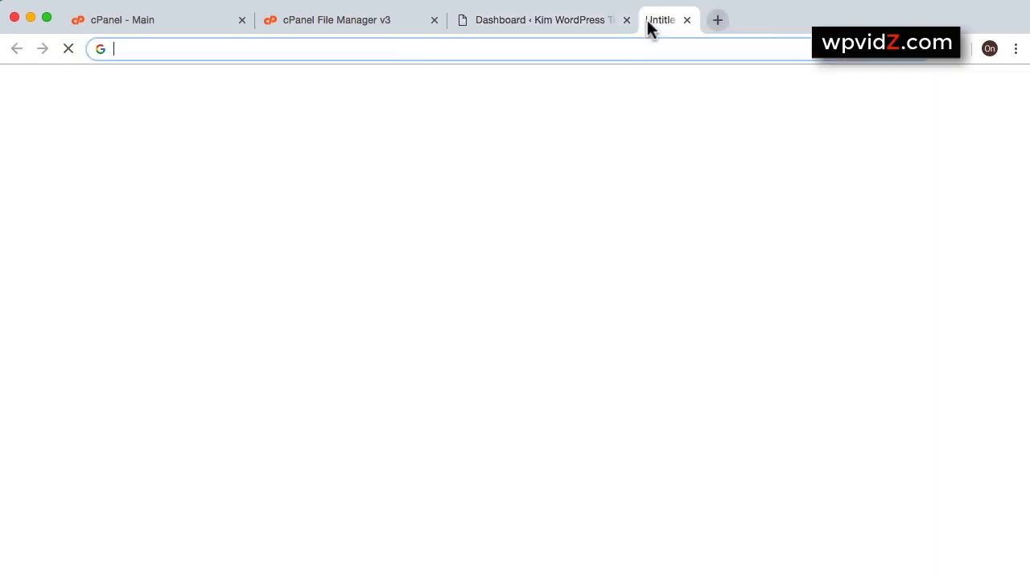
text(http)
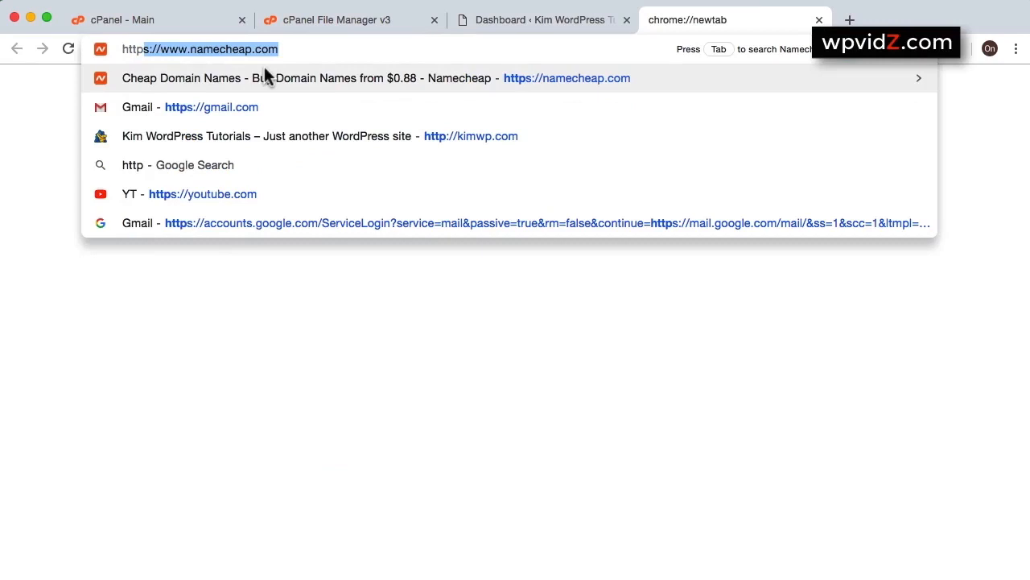
text(://kimwp.com)
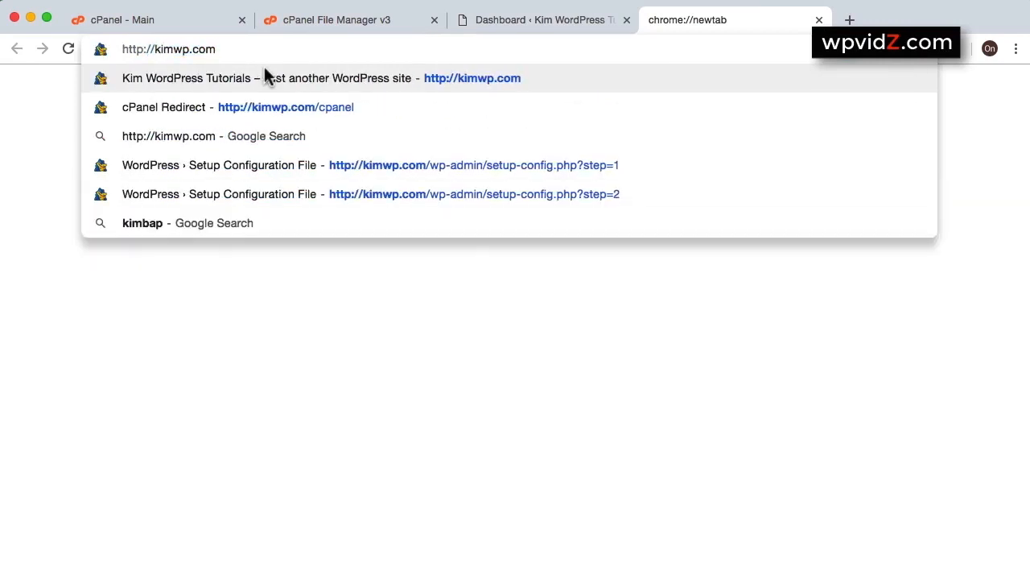
key(Return)
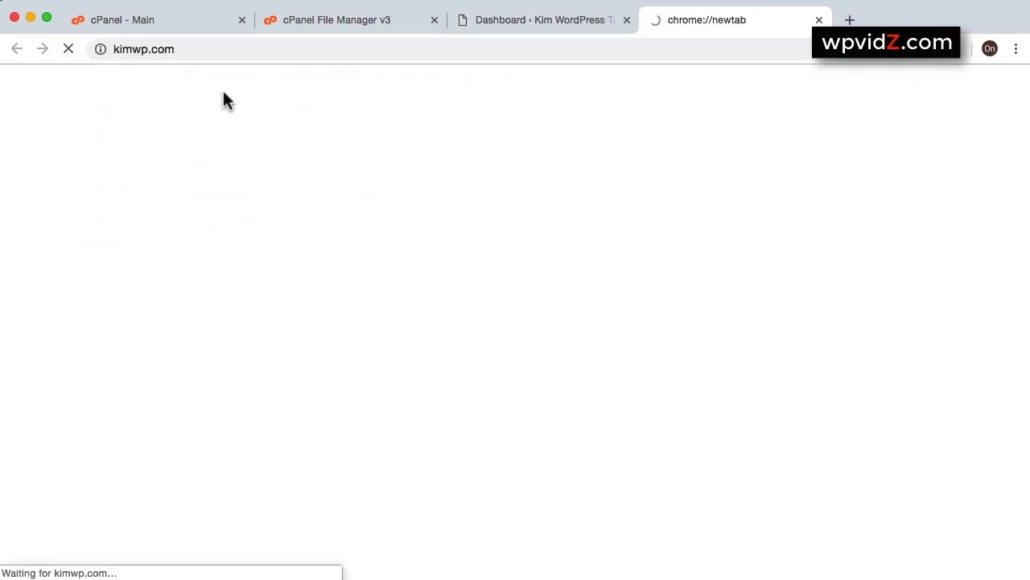
drag(253, 50, 179, 49)
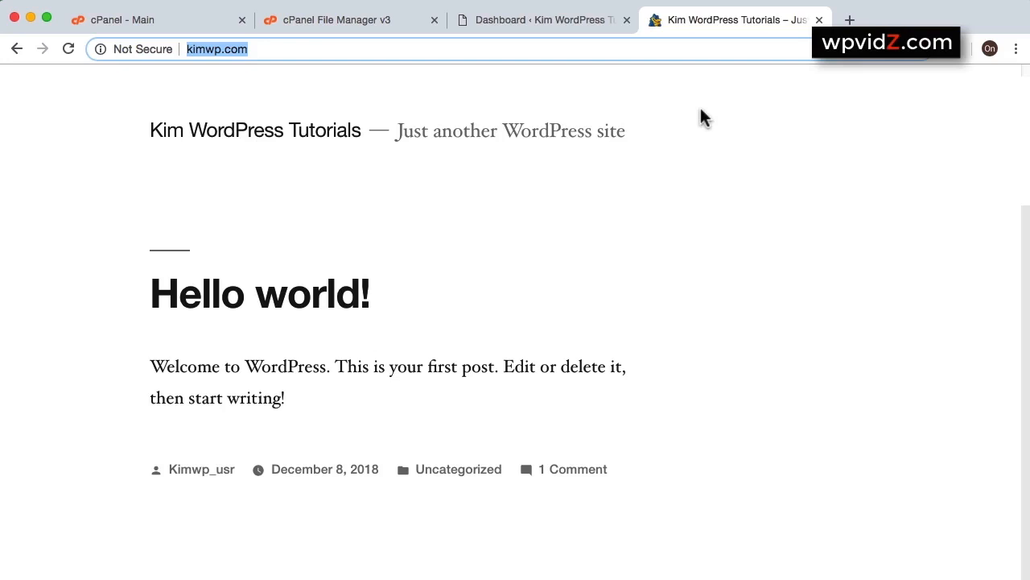
- Open the HostGator support article about using a purchased SSL in a new tab from the copied link
click(850, 19)
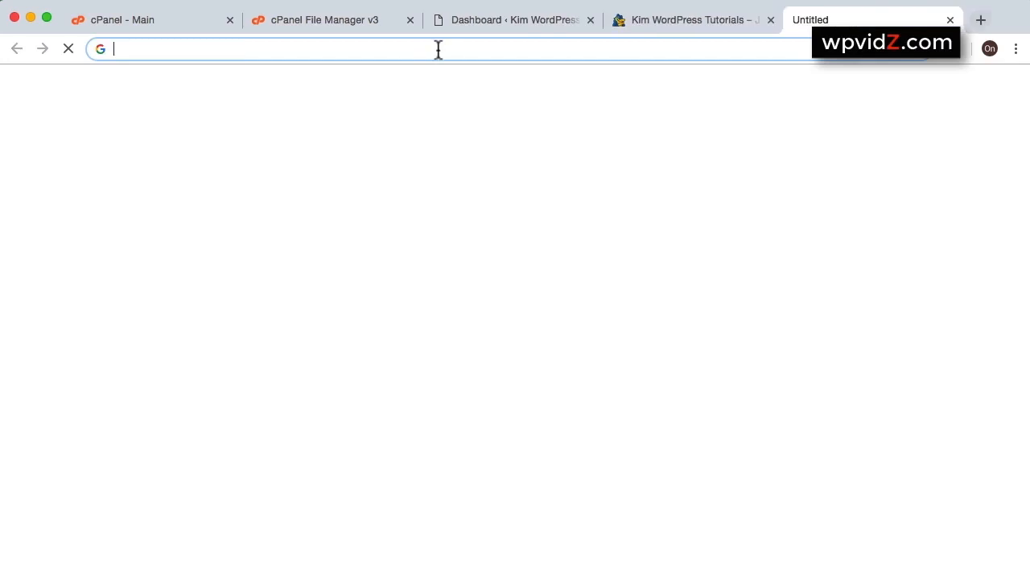
text(https://support.hostgator.com/articles/ssl-certificates/ssl-setup-use/i-have-purchased-a-ssl-from-you-now-how-do-i-use-it)
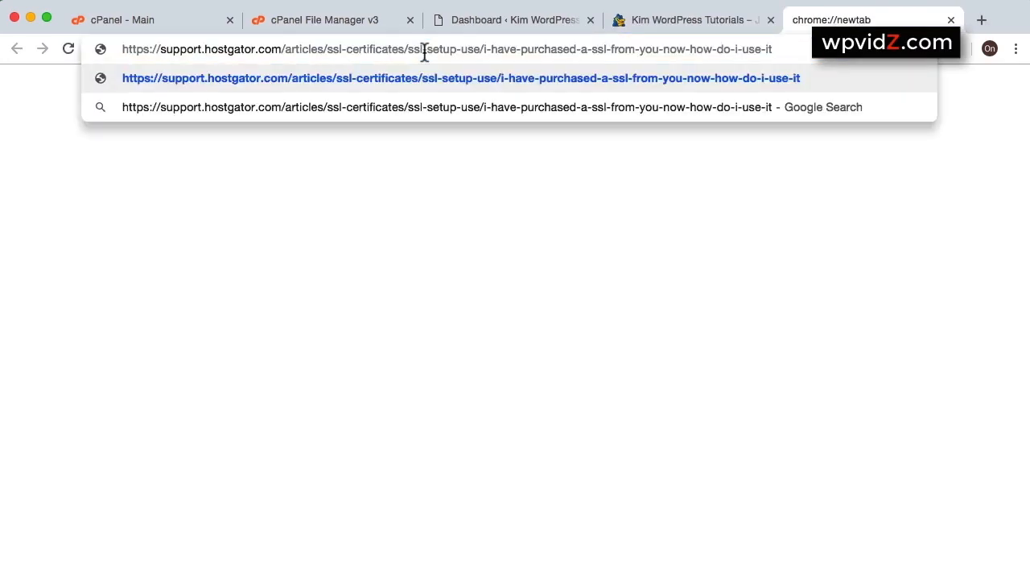
key(Return)
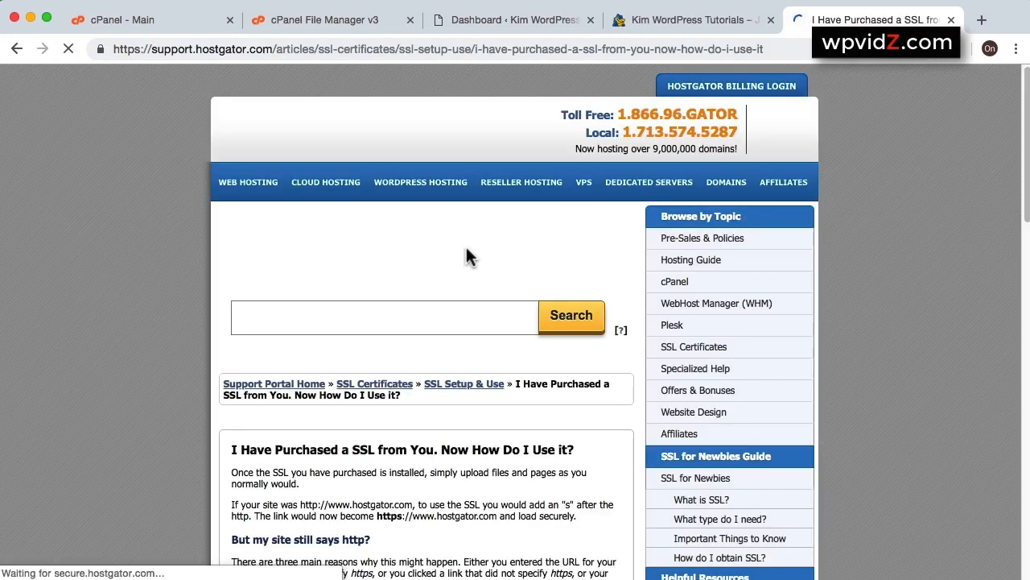
- Copy the example .htaccess code that forces HTTPS from the support article
scroll(483, 364, down, 3)
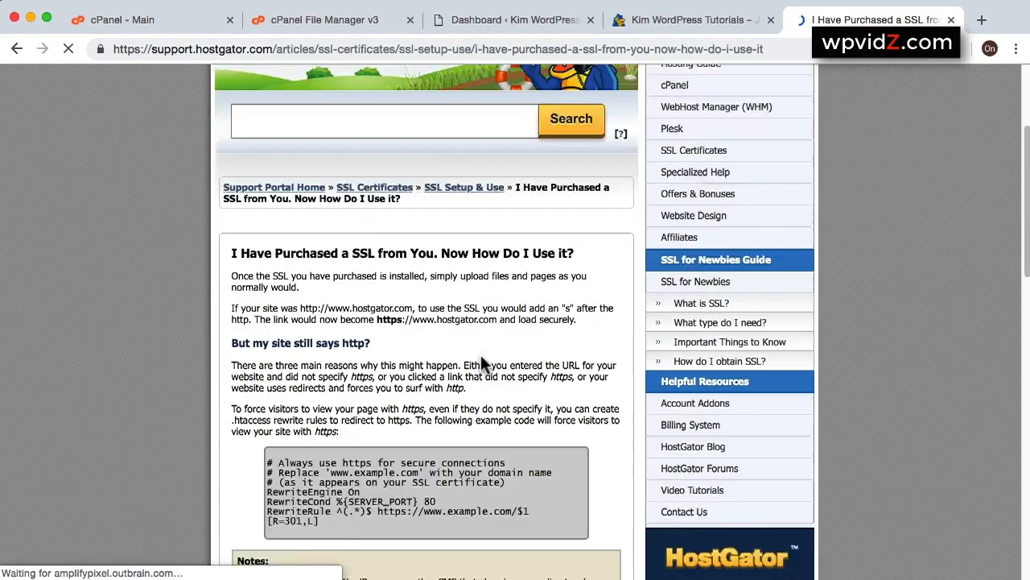
scroll(483, 363, down, 3)
drag(270, 252, 322, 312)
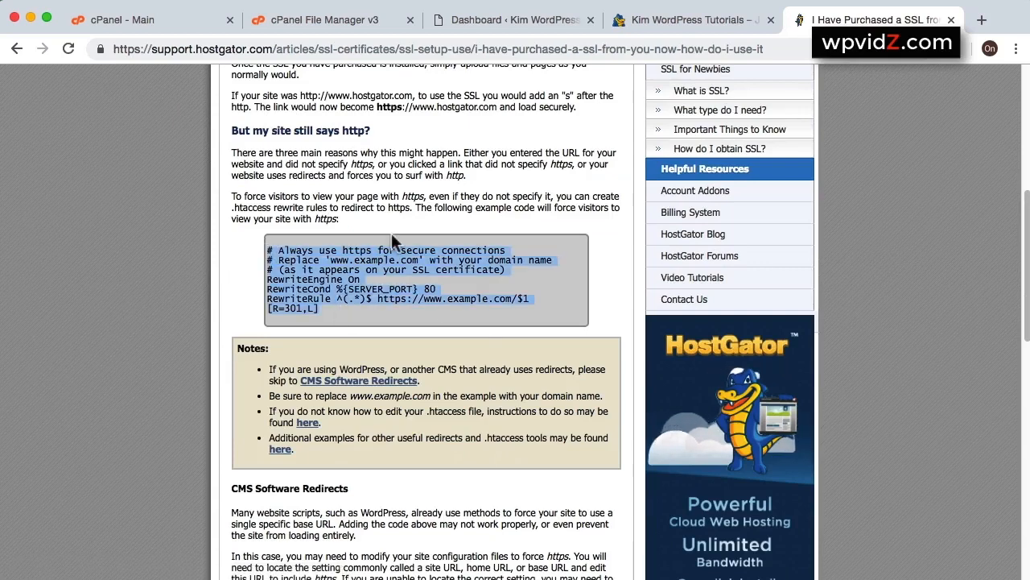
right_click(347, 264)
click(372, 296)
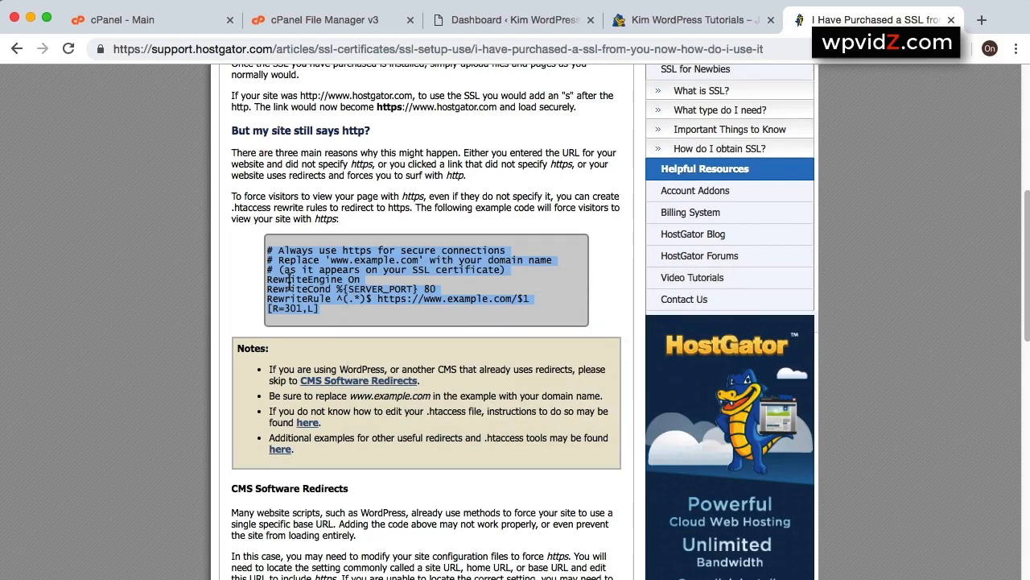
- In File Manager, open the .htaccess file in public_html for editing
click(310, 24)
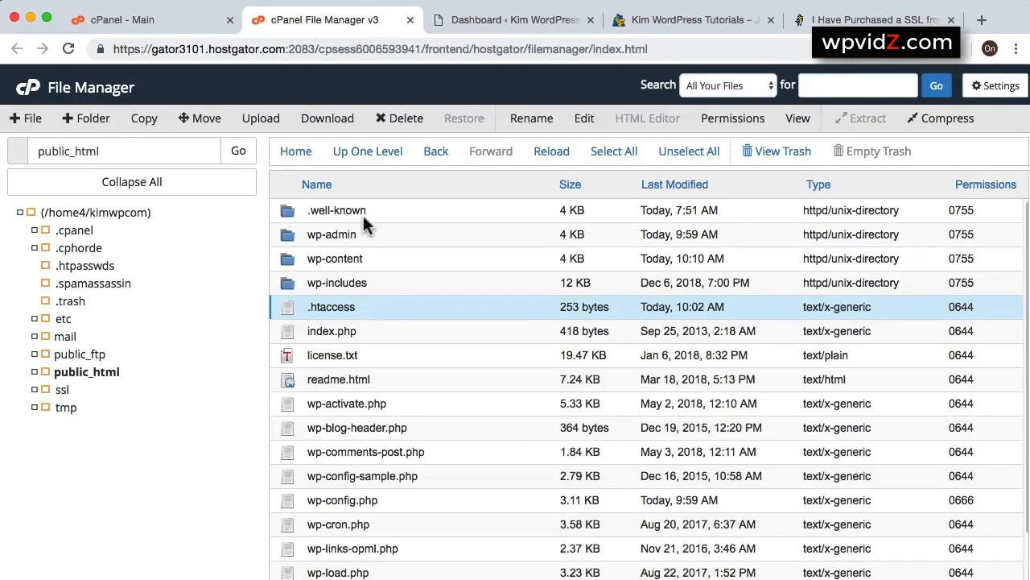
double_click(67, 152)
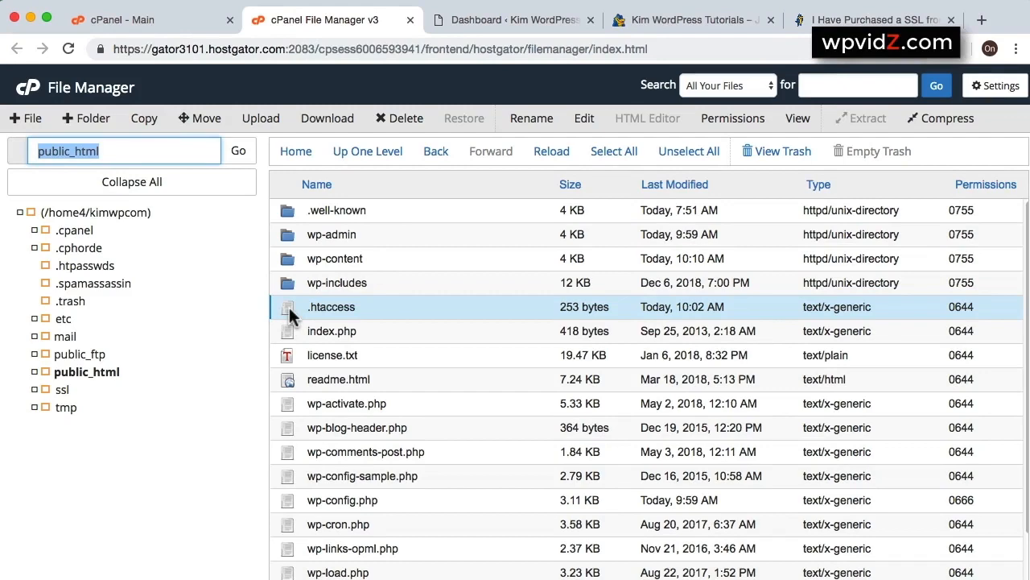
right_click(324, 311)
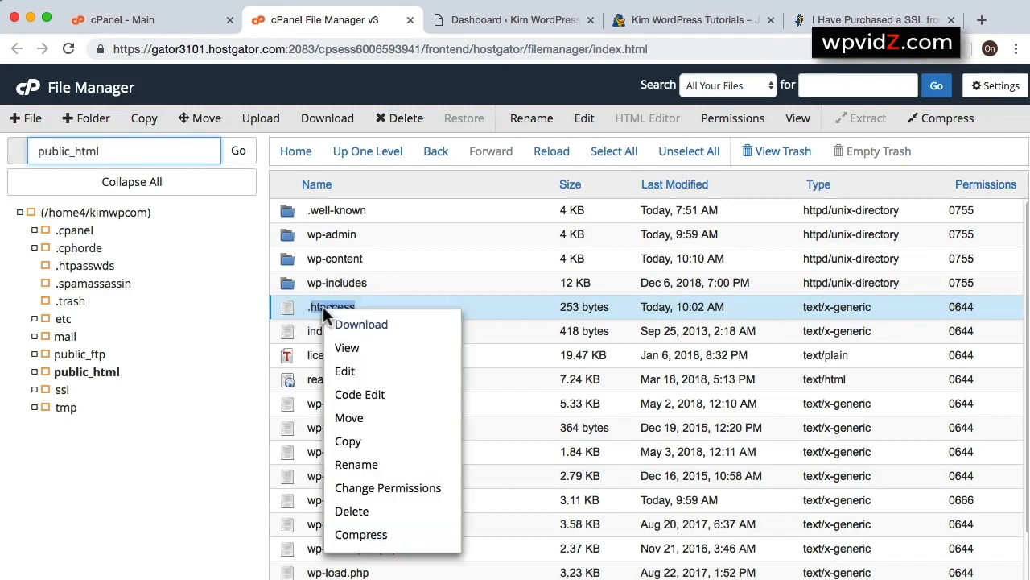
click(355, 374)
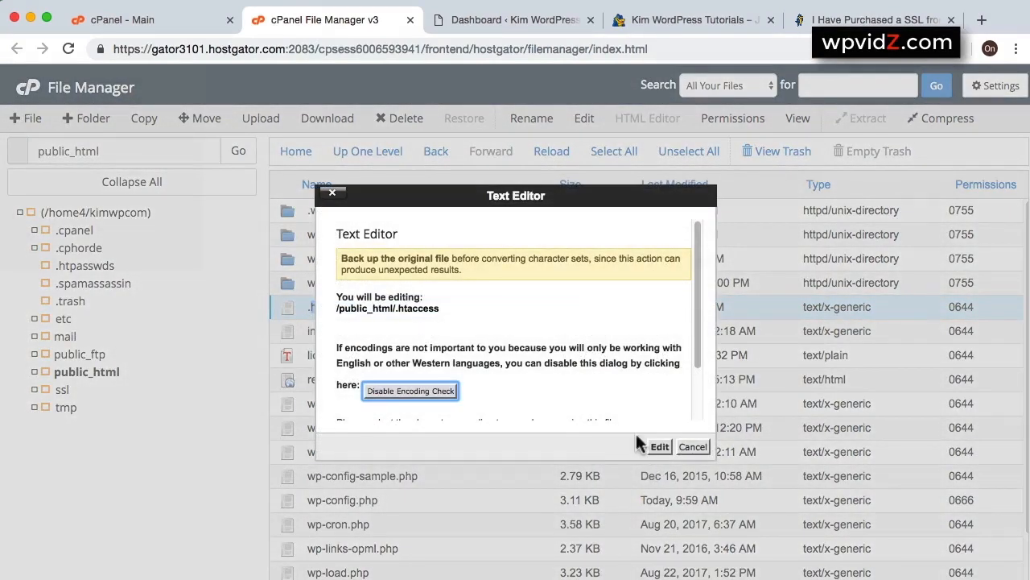
click(657, 446)
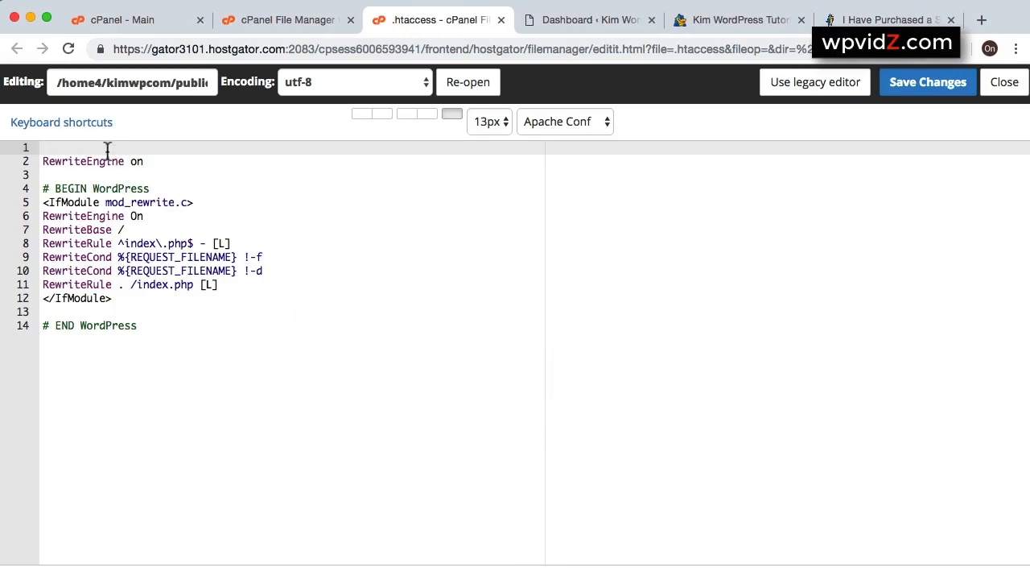
- Paste the copied HTTPS redirect code at the top of the .htaccess file, above the existing rules
key(super+v)
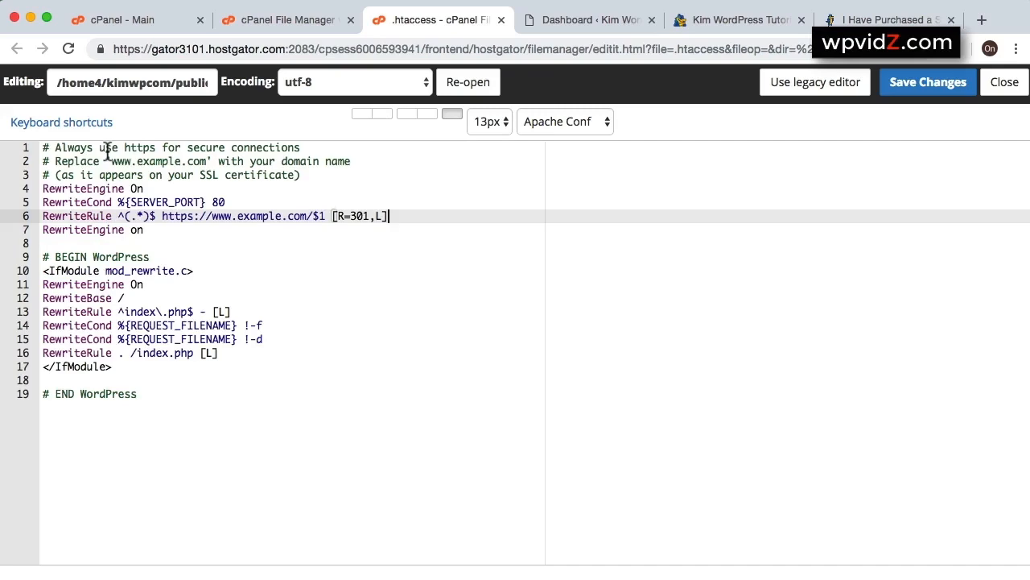
key(Return)
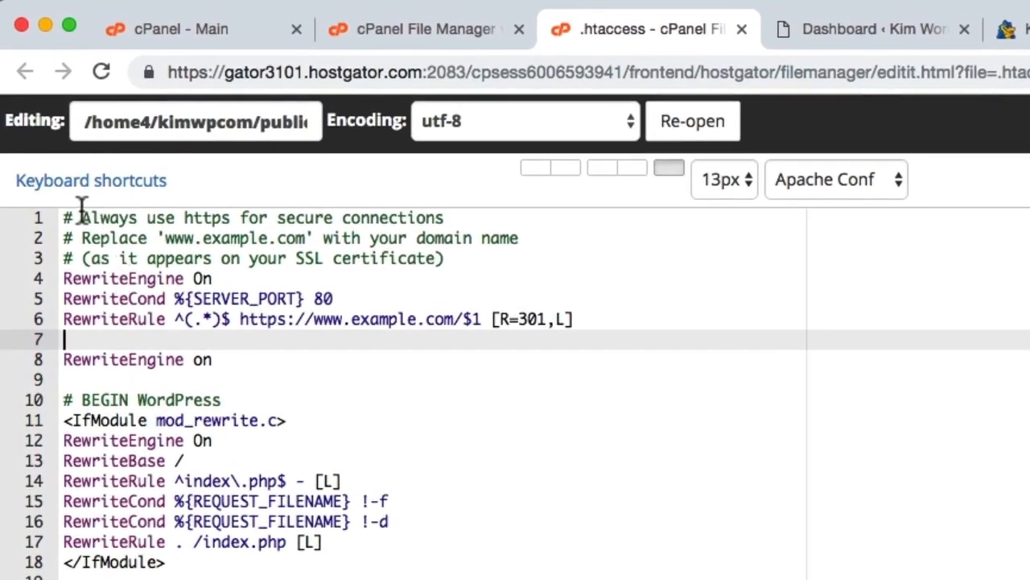
click(81, 217)
drag(80, 217, 467, 219)
drag(80, 237, 518, 238)
click(352, 262)
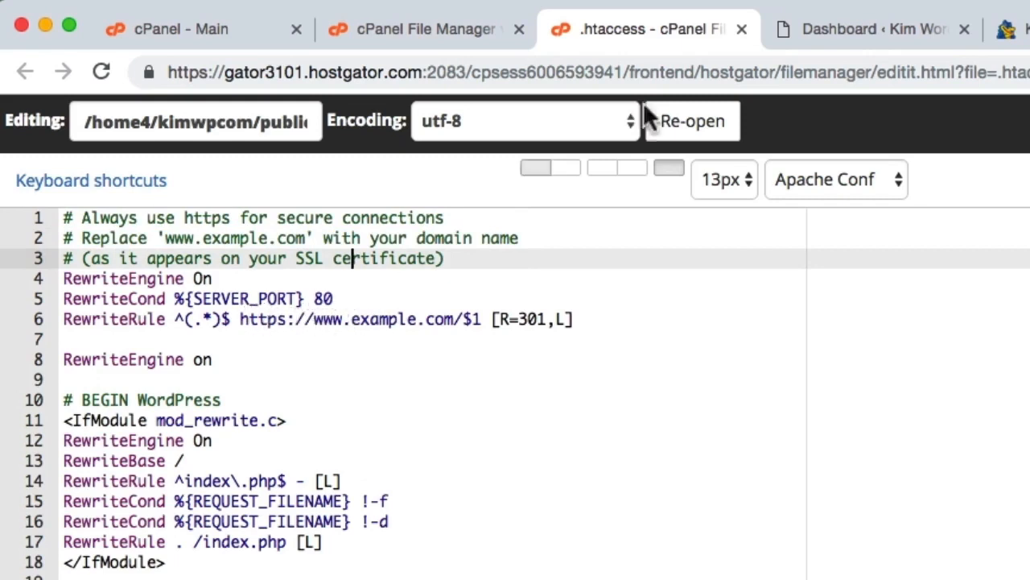
click(894, 29)
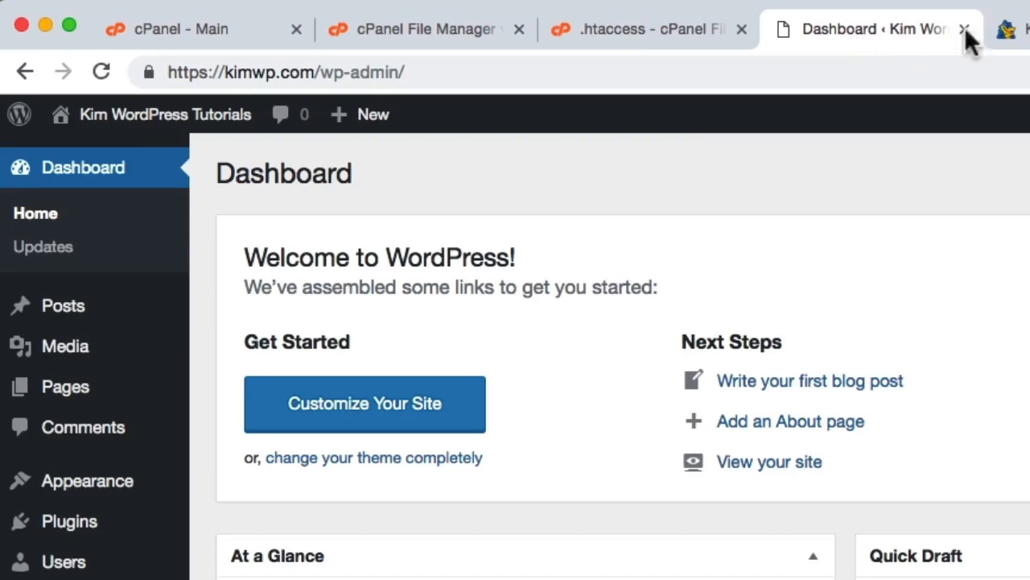
click(1006, 29)
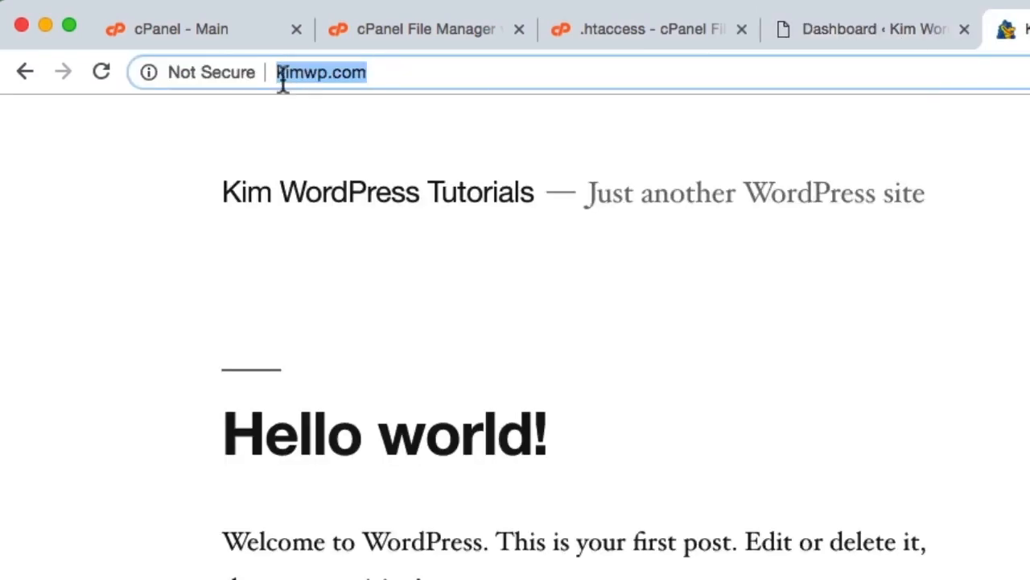
click(675, 39)
drag(313, 320, 342, 322)
key(BackSpace)
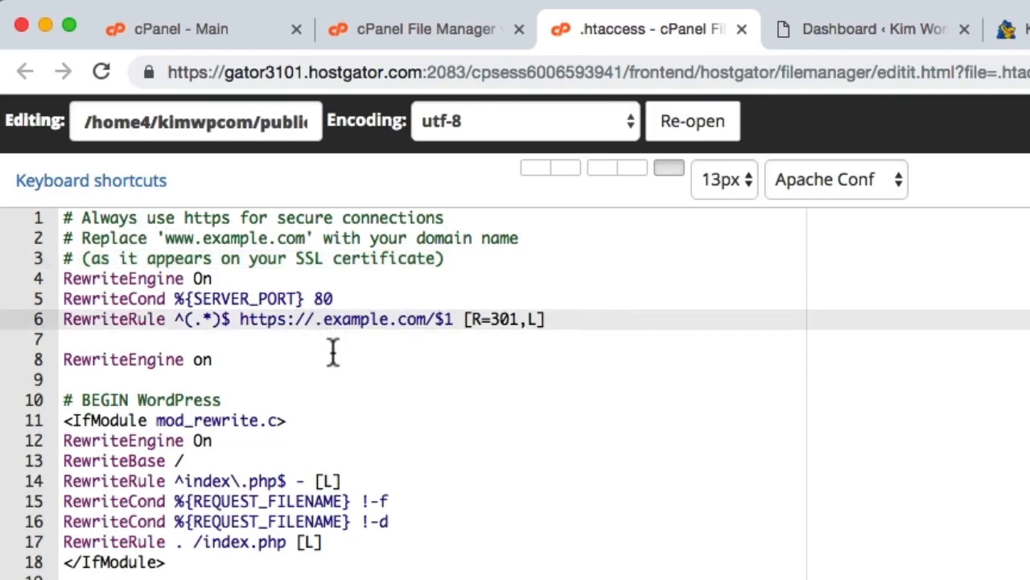
key(Delete)
drag(316, 319, 416, 325)
text(kimw)
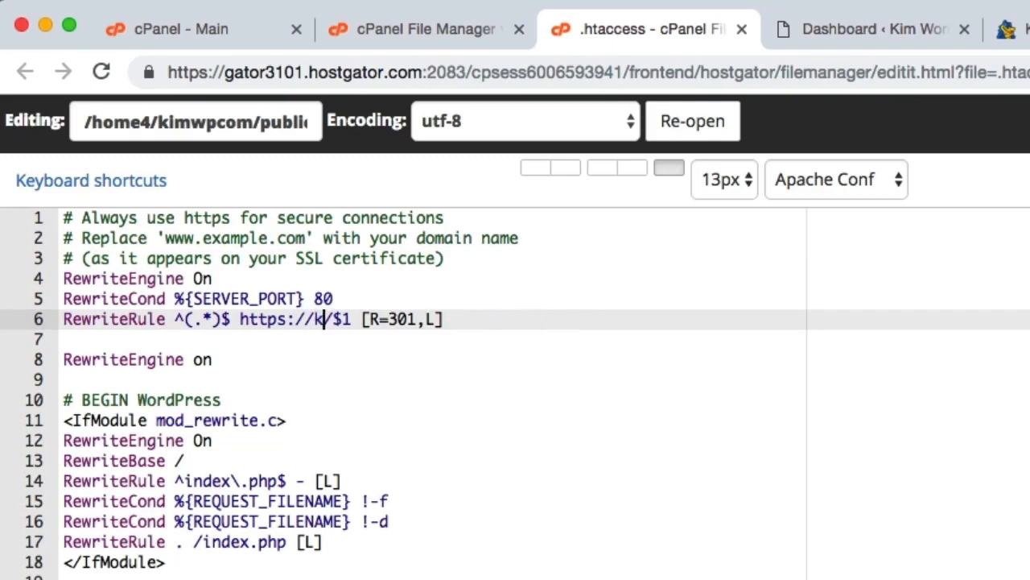
key(BackSpace)
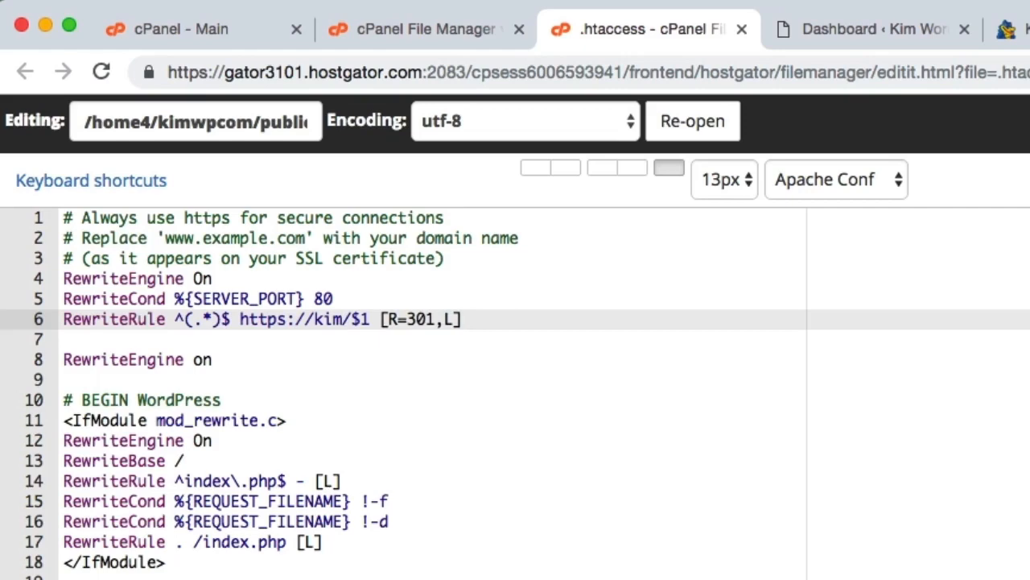
text(wp.com)
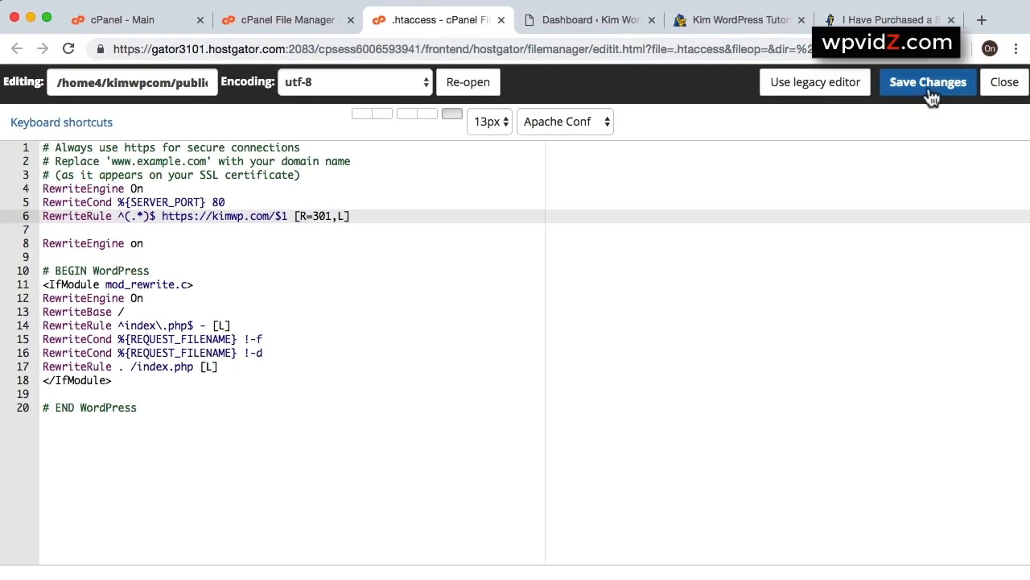
click(908, 106)
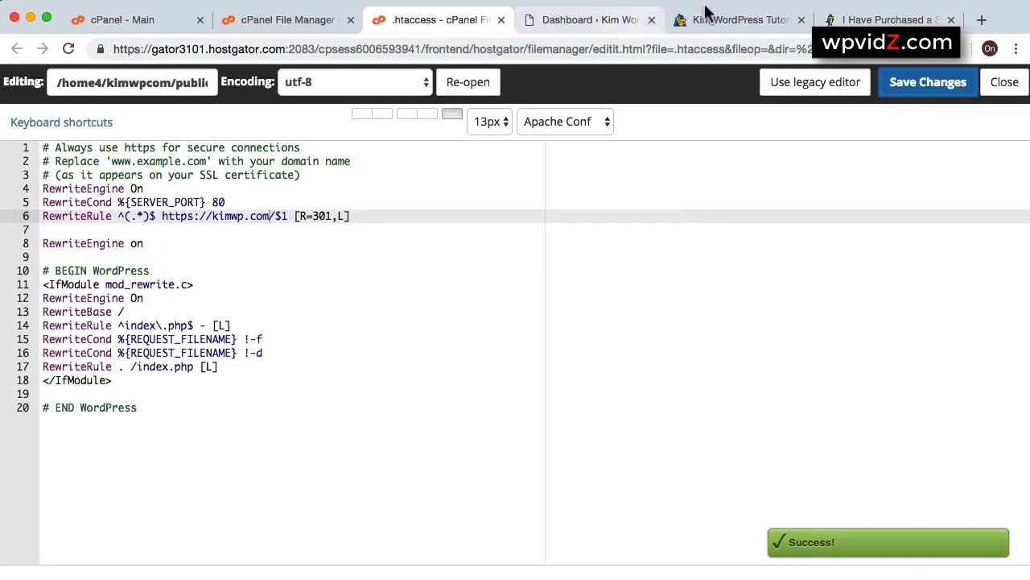
click(722, 21)
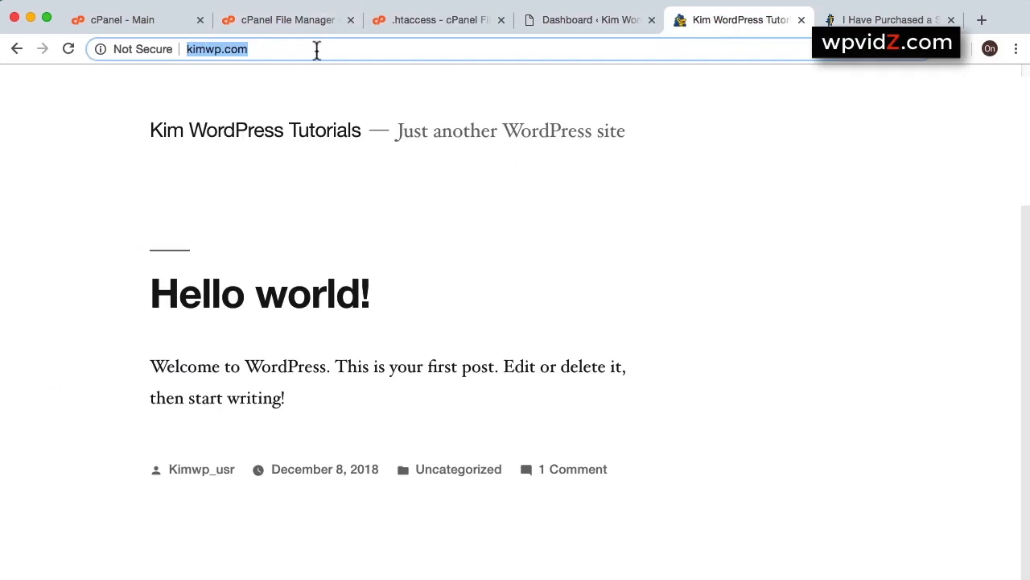
text(http)
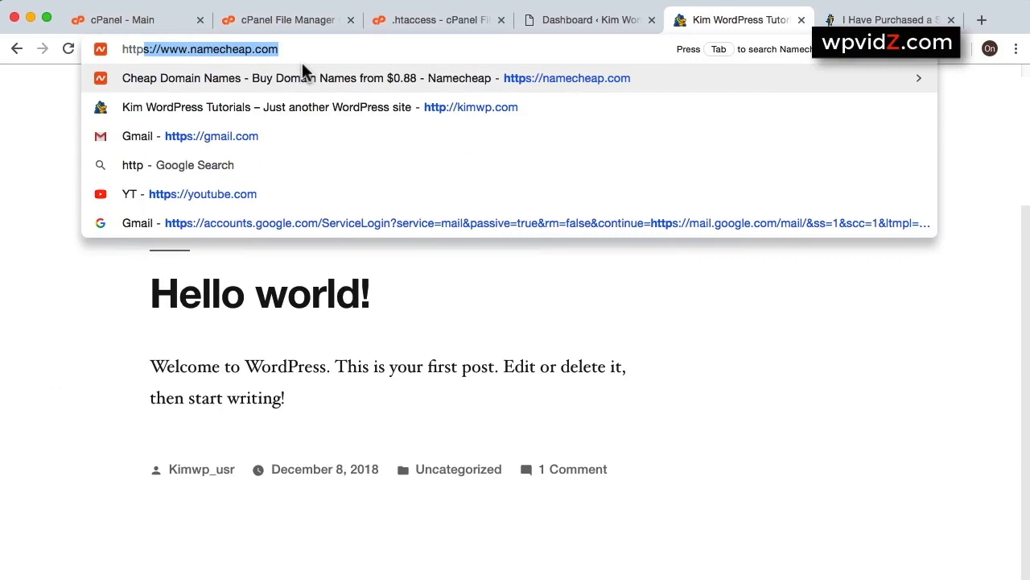
text(://k)
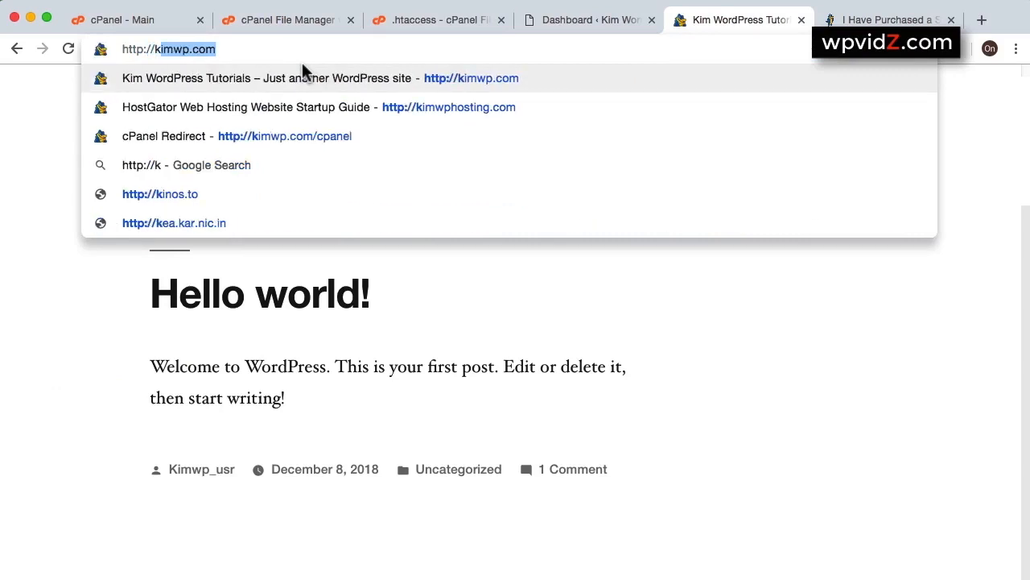
text(imwp.com)
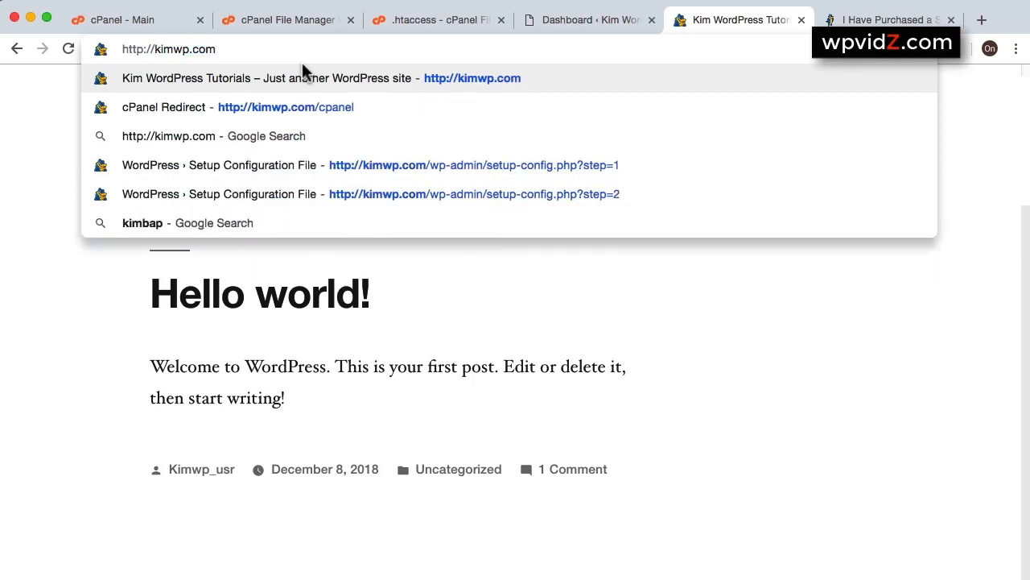
key(Return)
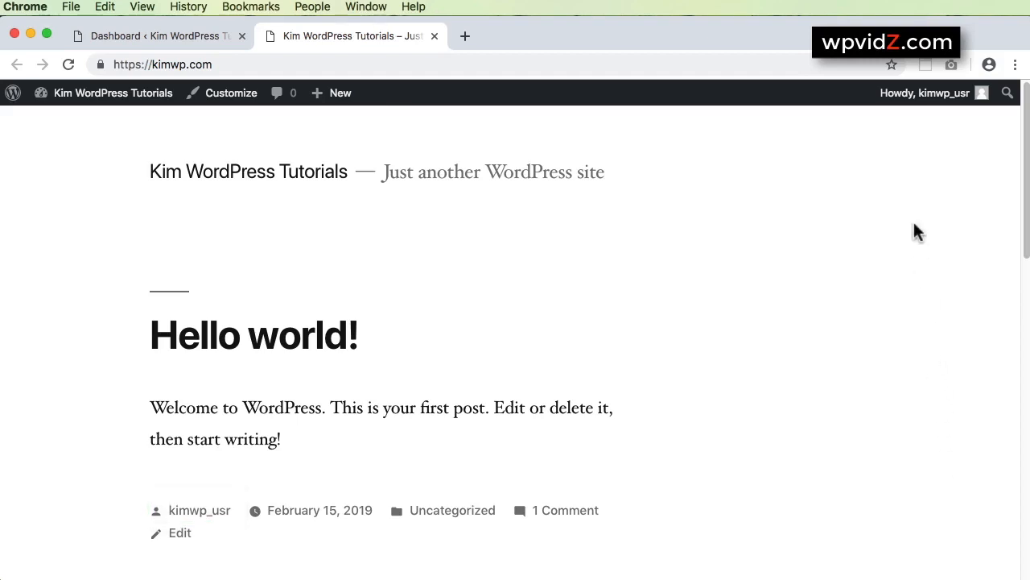
- Open the profile editor from the account menu in the admin bar
mouse_move(940, 93)
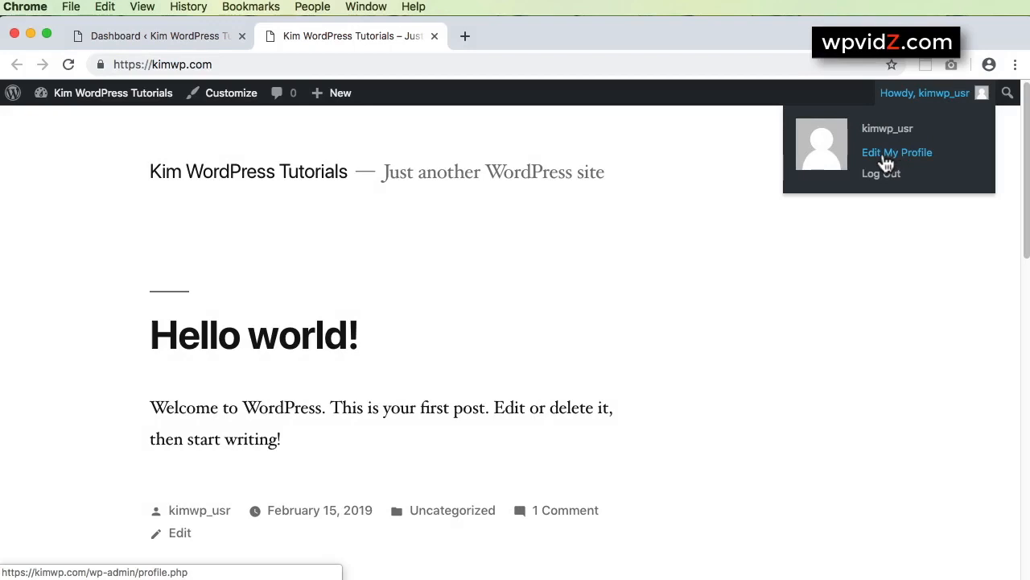
click(886, 161)
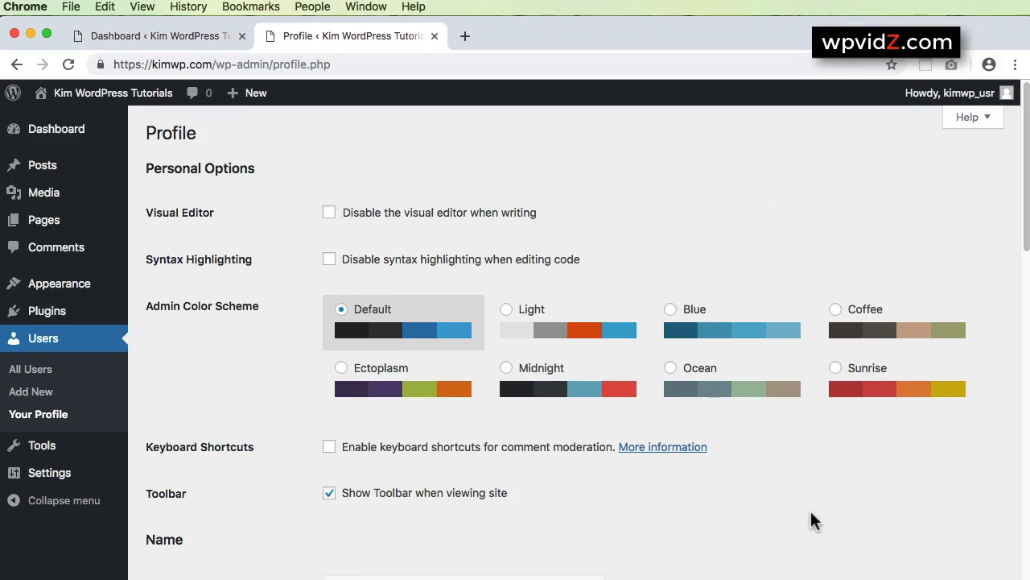
scroll(811, 513, down, 10)
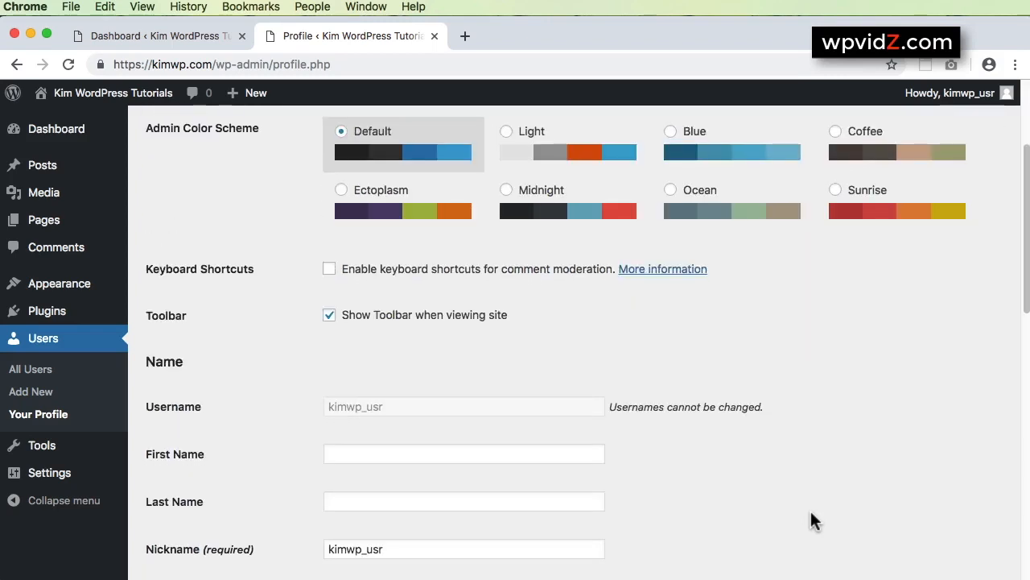
scroll(811, 510, up, 1)
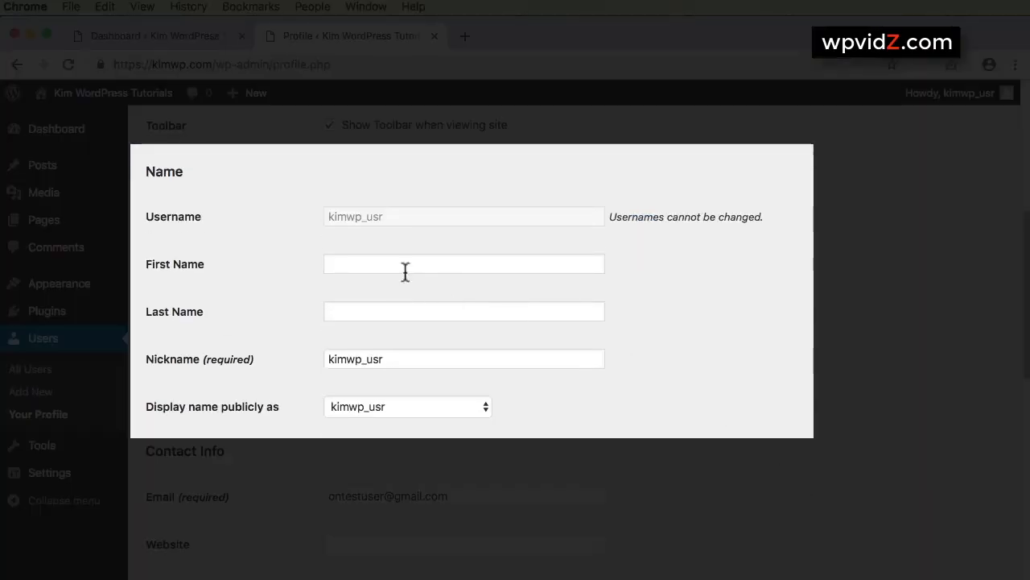
- Fill in the profile's first name, last name and nickname, set the public display name to the full name, and update the profile
click(395, 257)
text(Kim)
click(406, 311)
text(Muellner)
double_click(391, 358)
text(Kim)
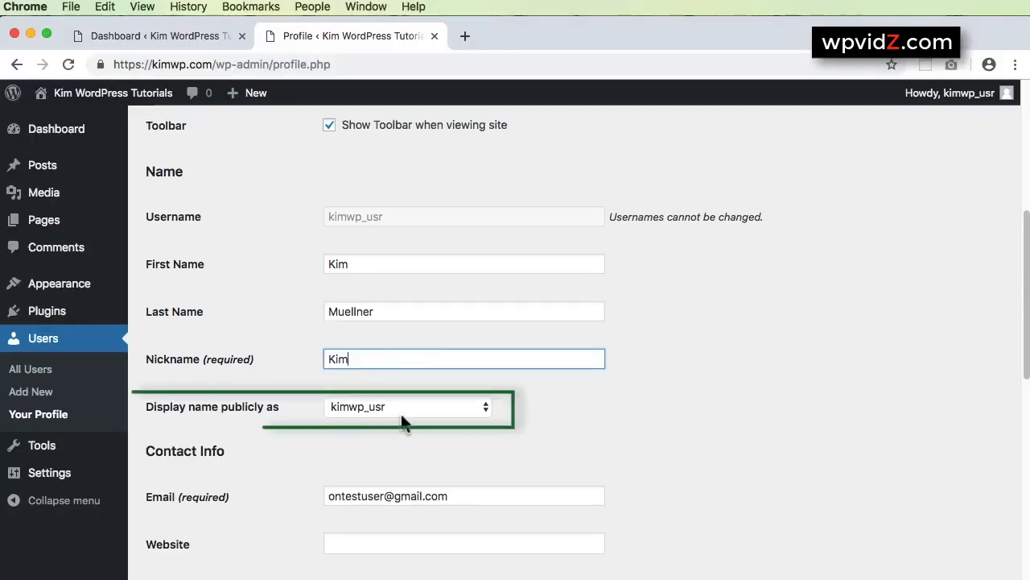
click(419, 411)
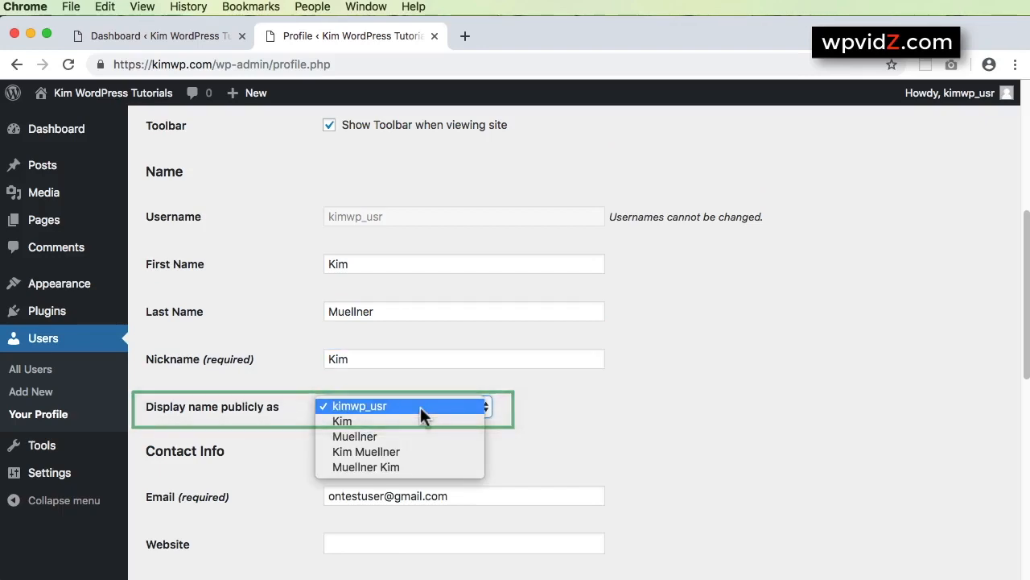
click(417, 454)
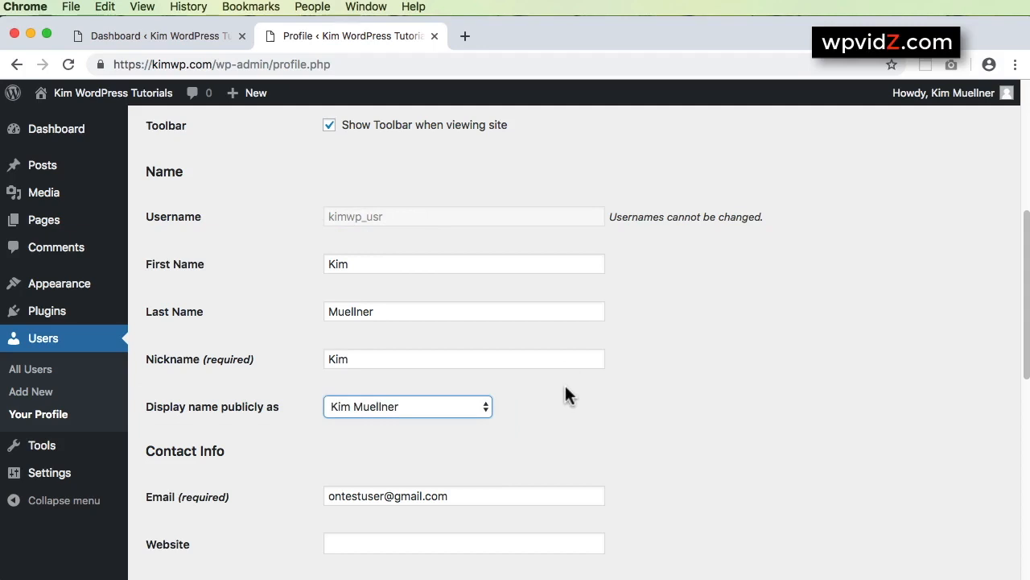
scroll(659, 411, down, 6)
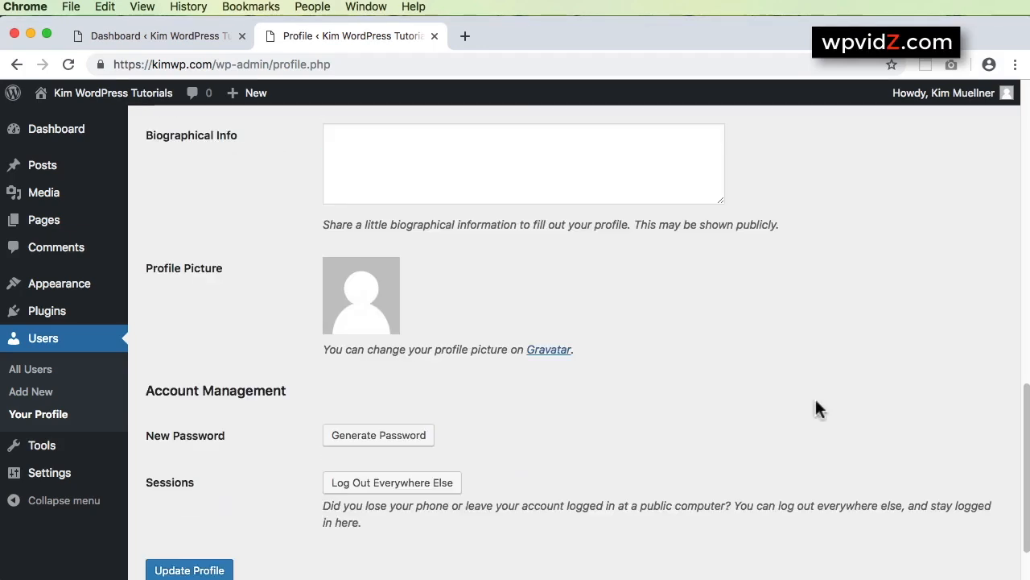
scroll(816, 407, up, 1)
scroll(787, 472, down, 2)
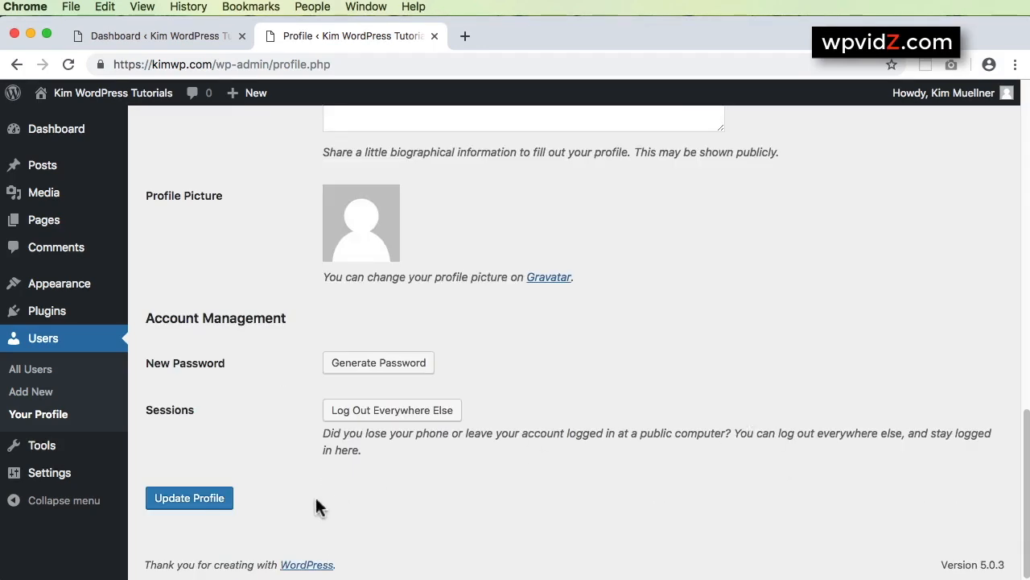
click(190, 504)
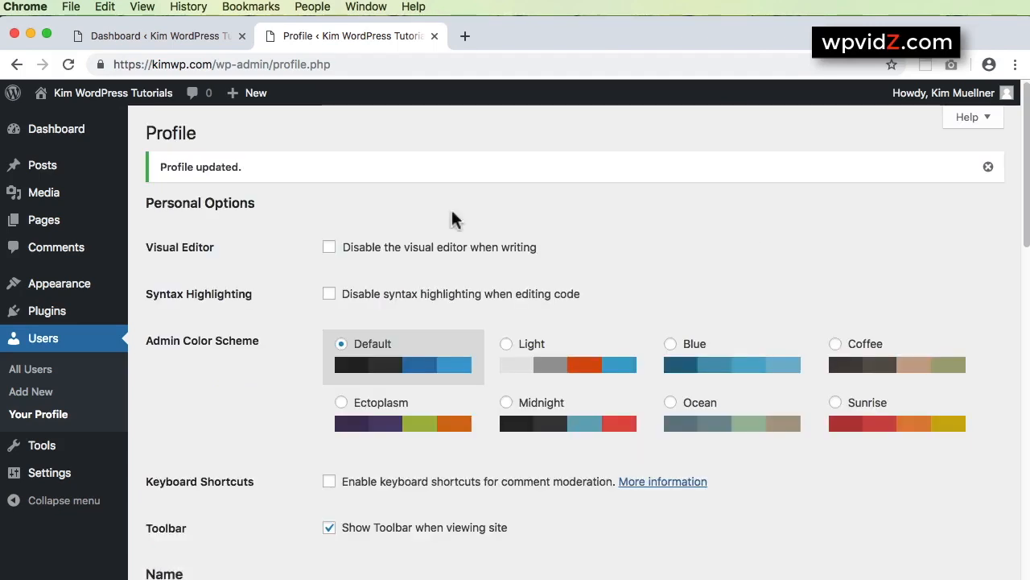
- Move the Hello world! post to the Trash from the posts list
mouse_move(16, 170)
click(175, 168)
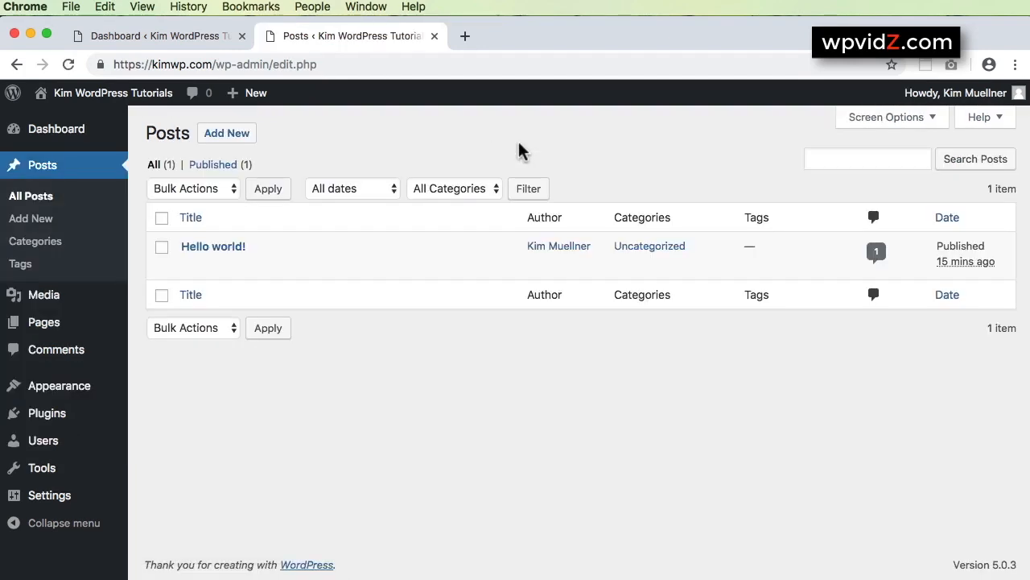
mouse_move(215, 244)
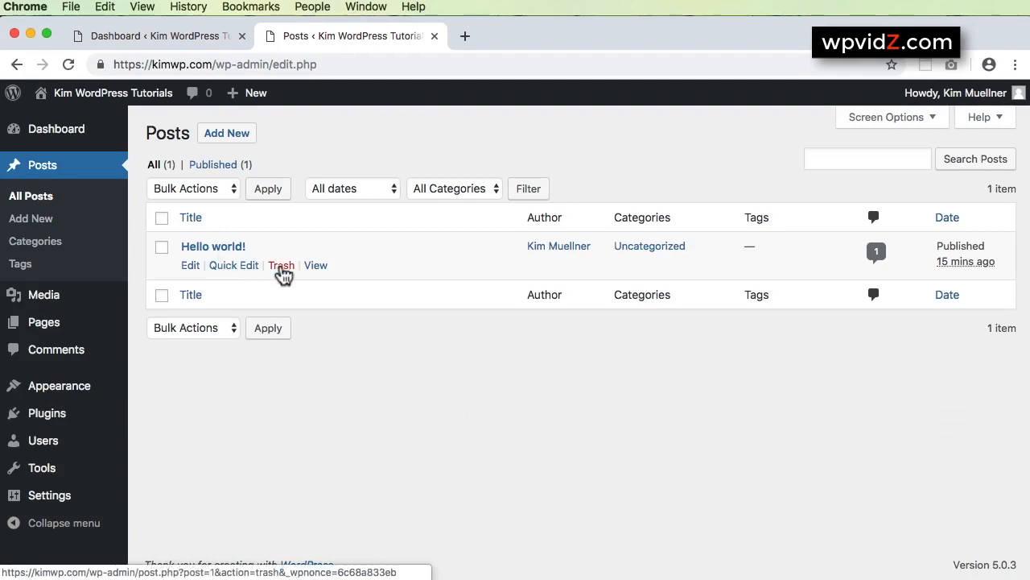
click(286, 269)
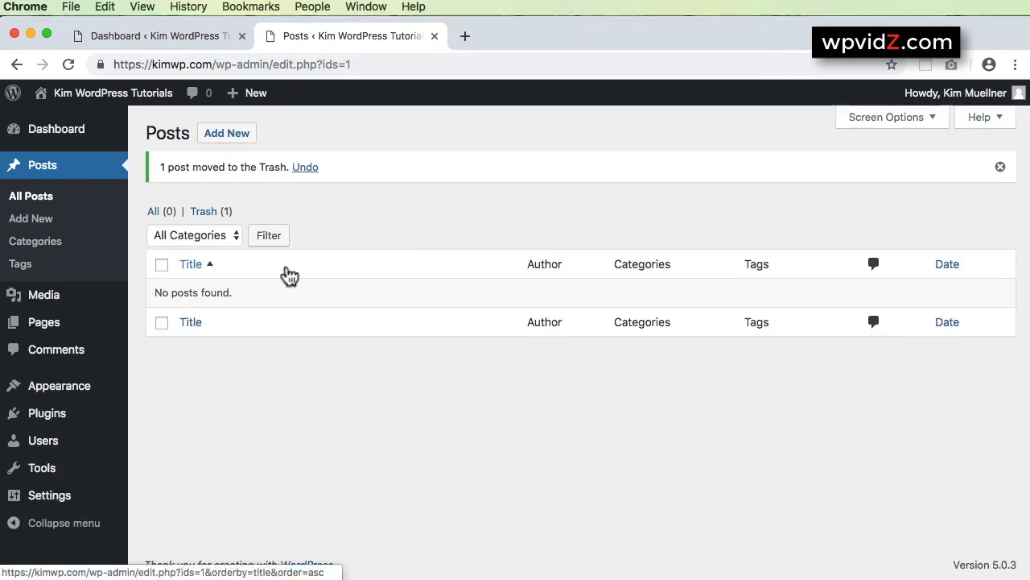
click(207, 216)
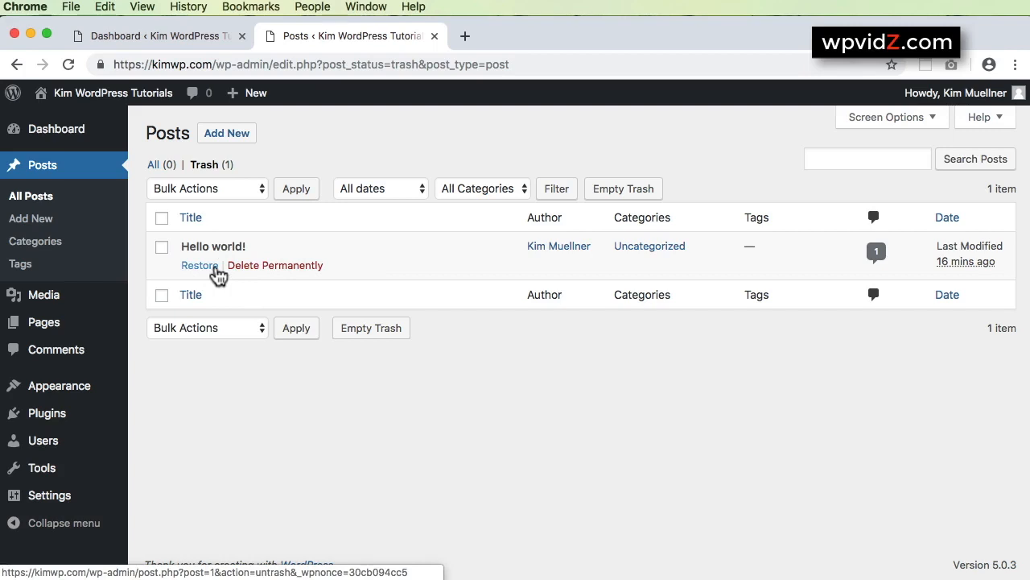
click(160, 165)
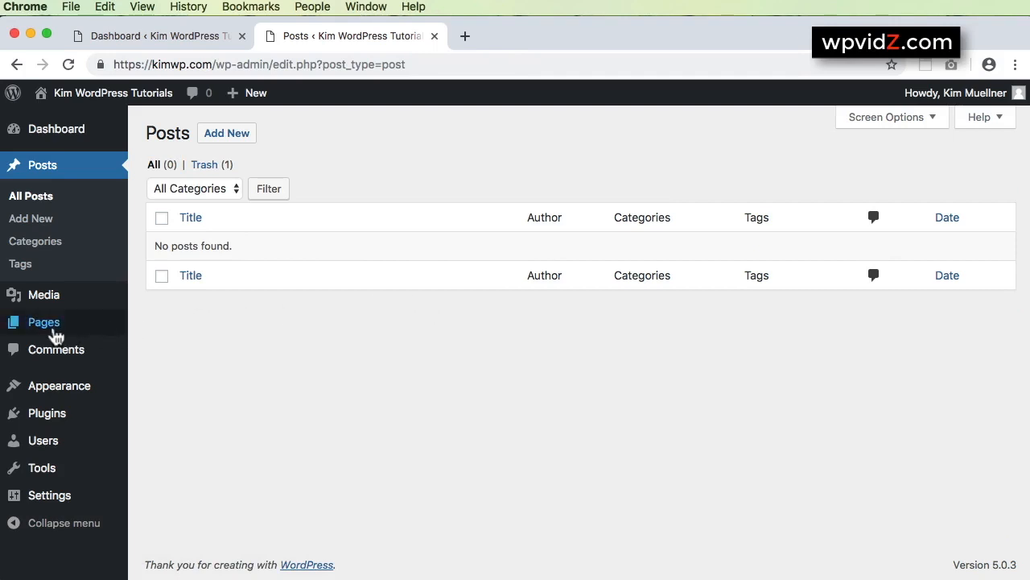
- Move the Sample Page to the Trash from the pages list
mouse_move(47, 335)
click(165, 332)
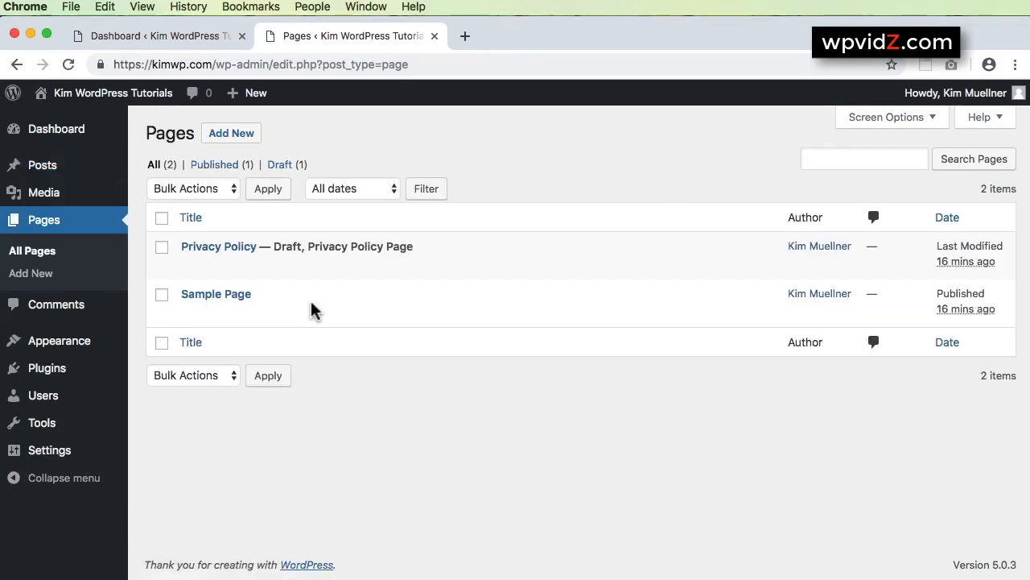
mouse_move(228, 322)
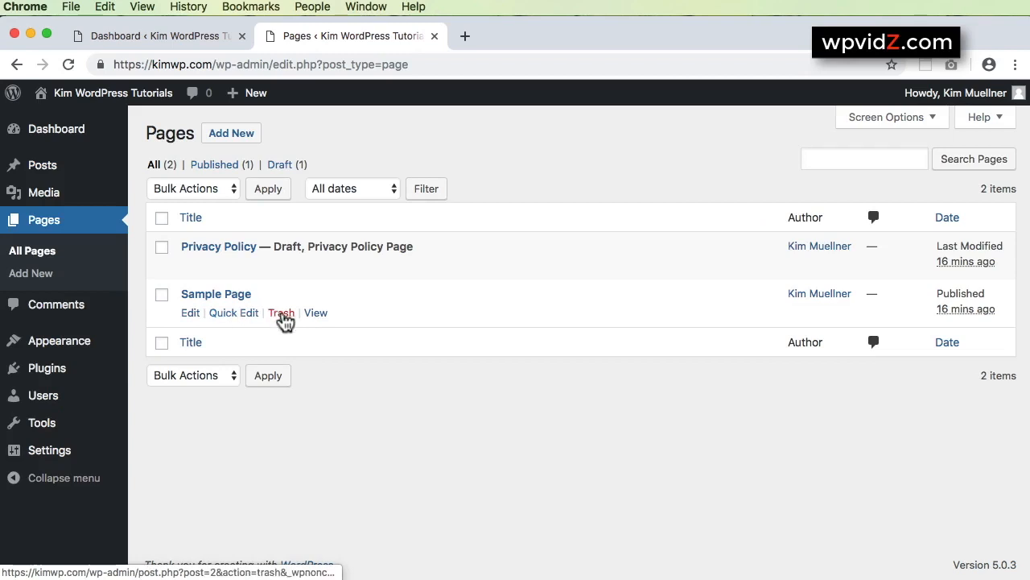
click(282, 315)
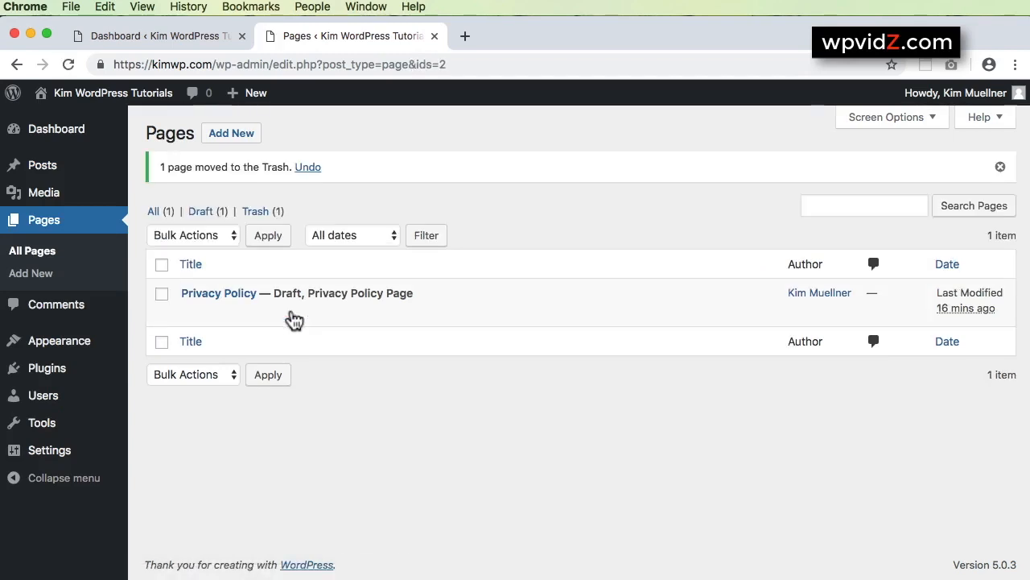
click(262, 213)
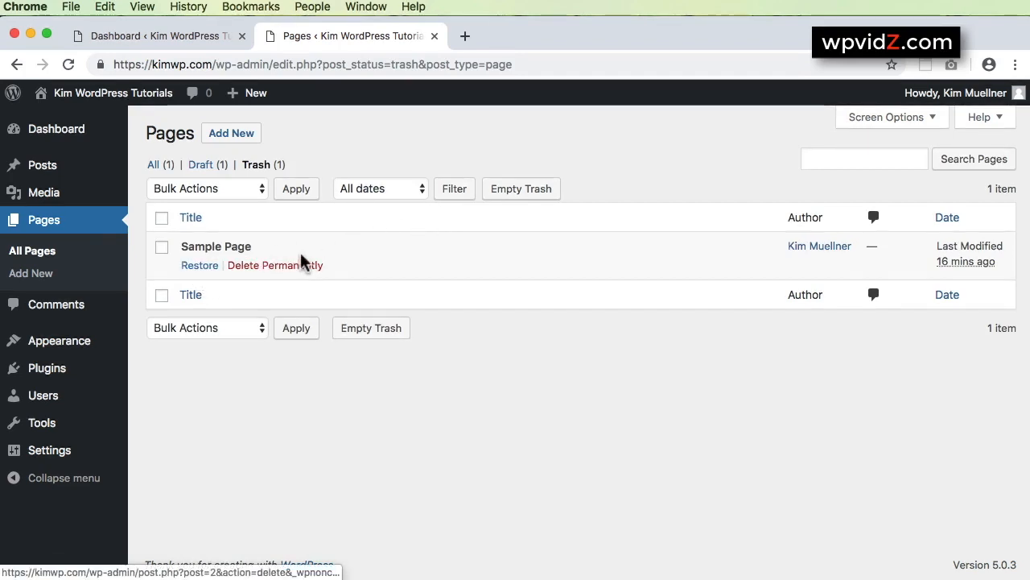
click(48, 260)
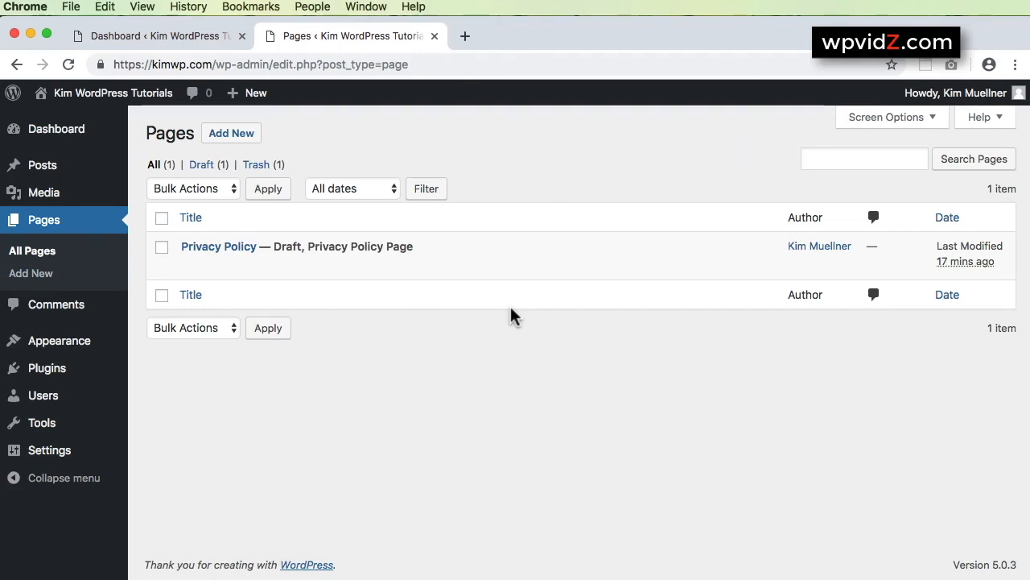
- Delete the Twenty Seventeen theme from the installed themes
mouse_move(361, 275)
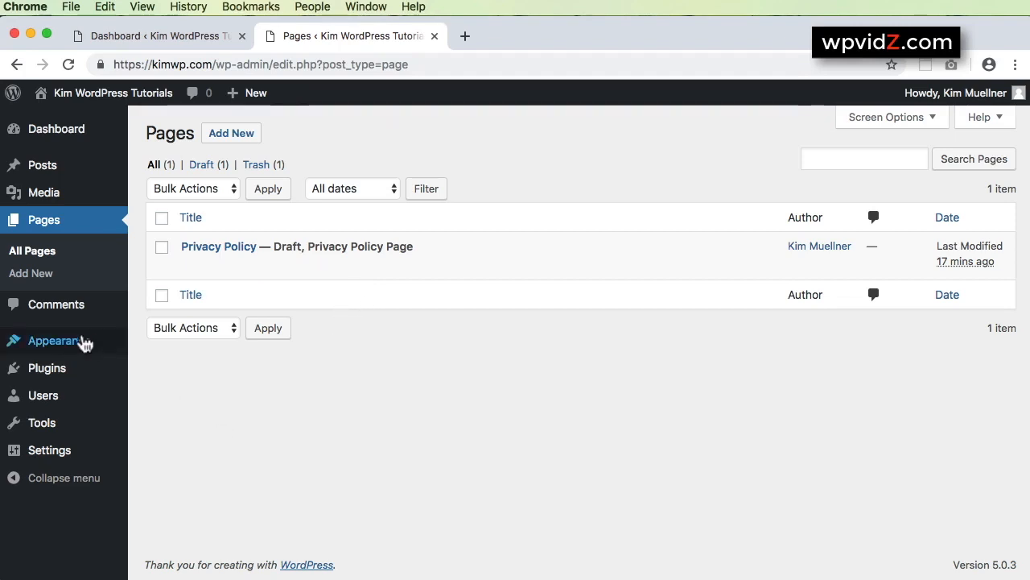
mouse_move(84, 343)
click(164, 346)
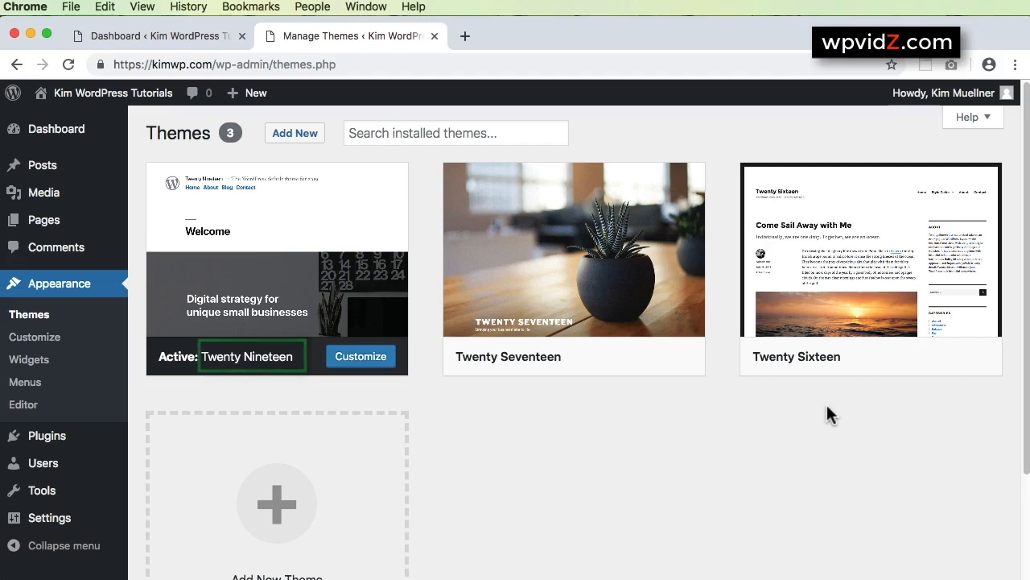
mouse_move(562, 282)
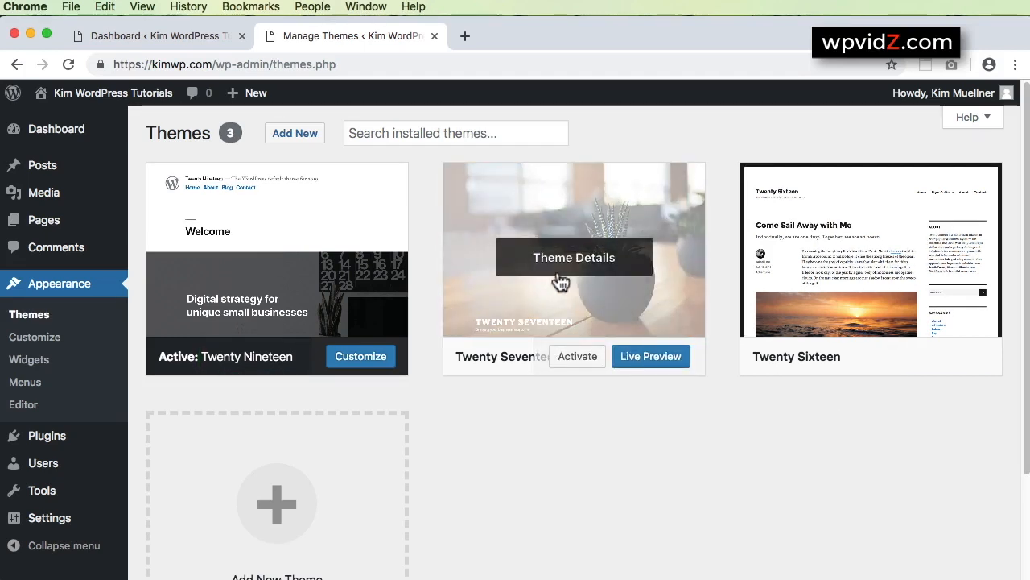
click(560, 278)
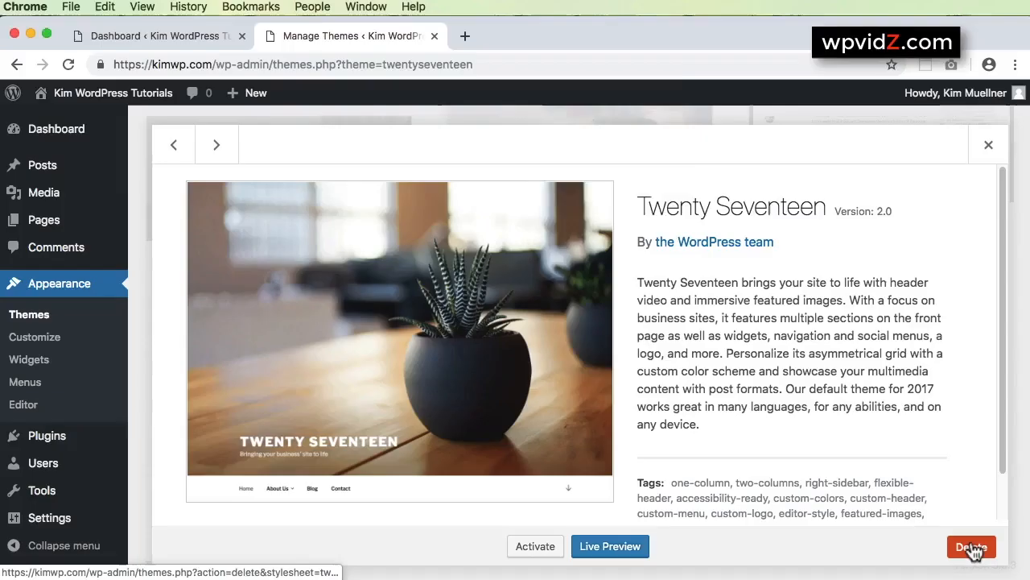
click(972, 547)
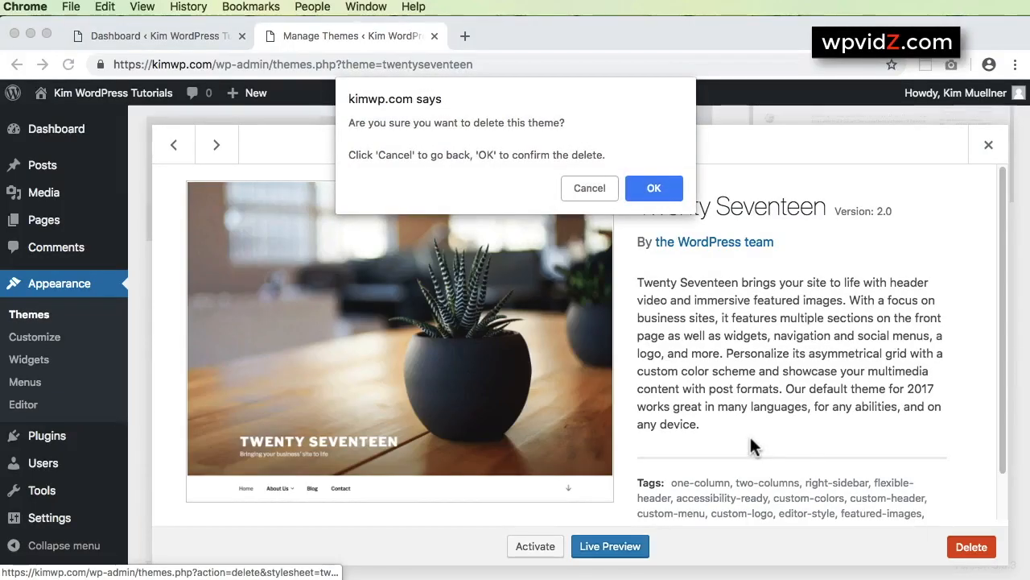
click(654, 181)
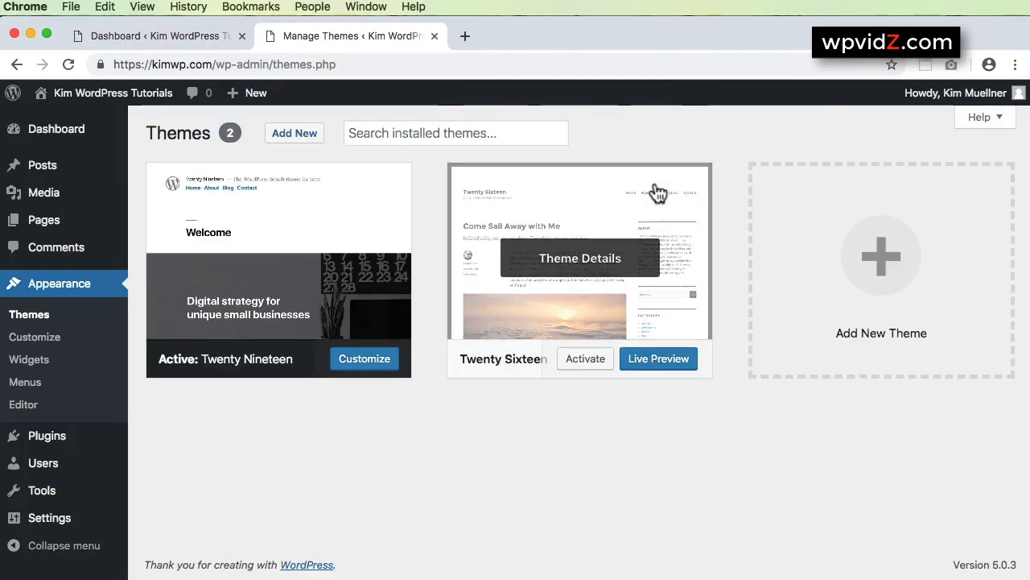
- Delete the Twenty Sixteen theme as well
click(564, 303)
click(972, 547)
click(654, 181)
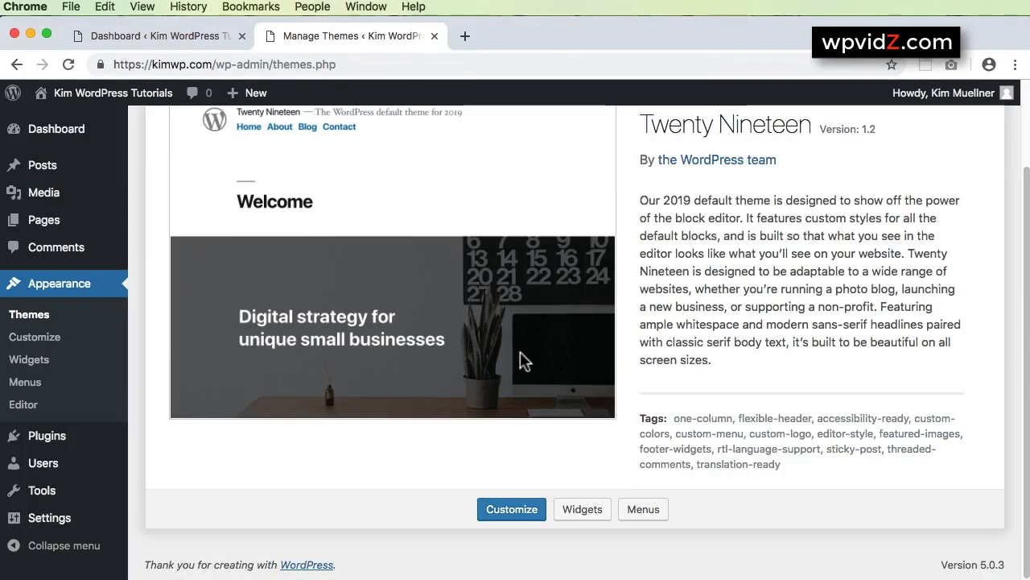
scroll(595, 428, up, 3)
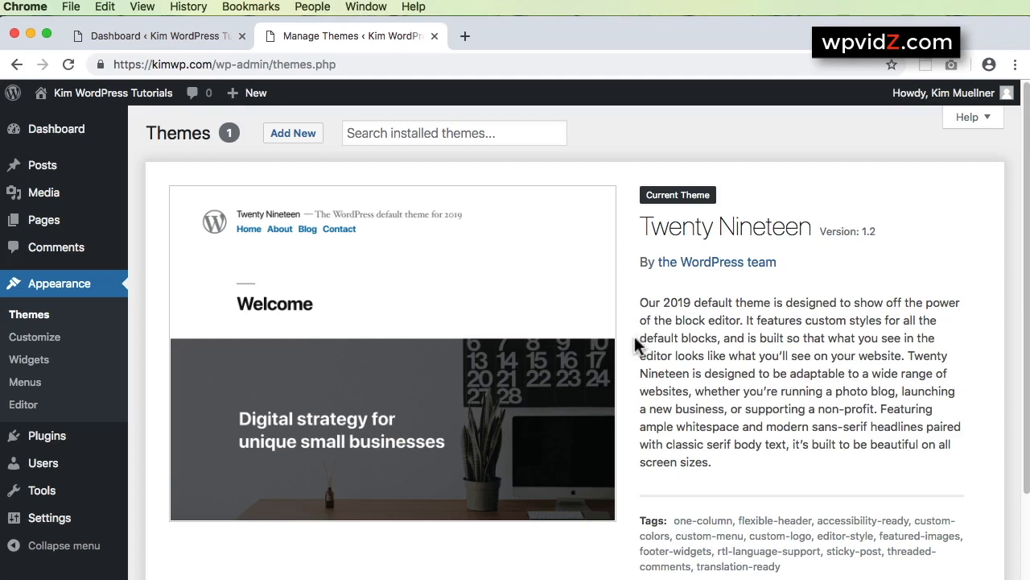
- In the general settings, set the site title to Save Earth and the tagline to Let's save our earth
mouse_move(73, 453)
mouse_move(50, 522)
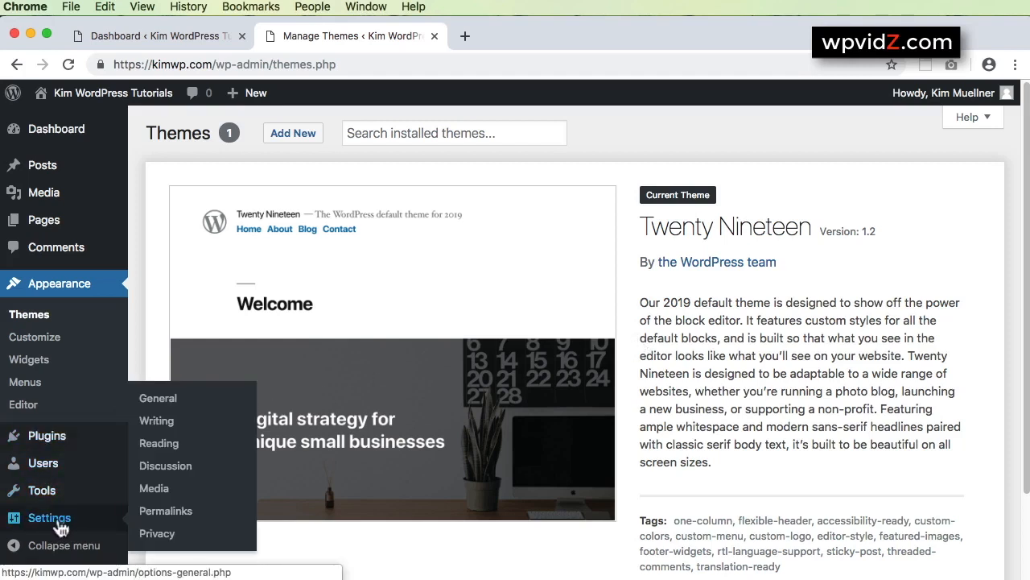
click(172, 403)
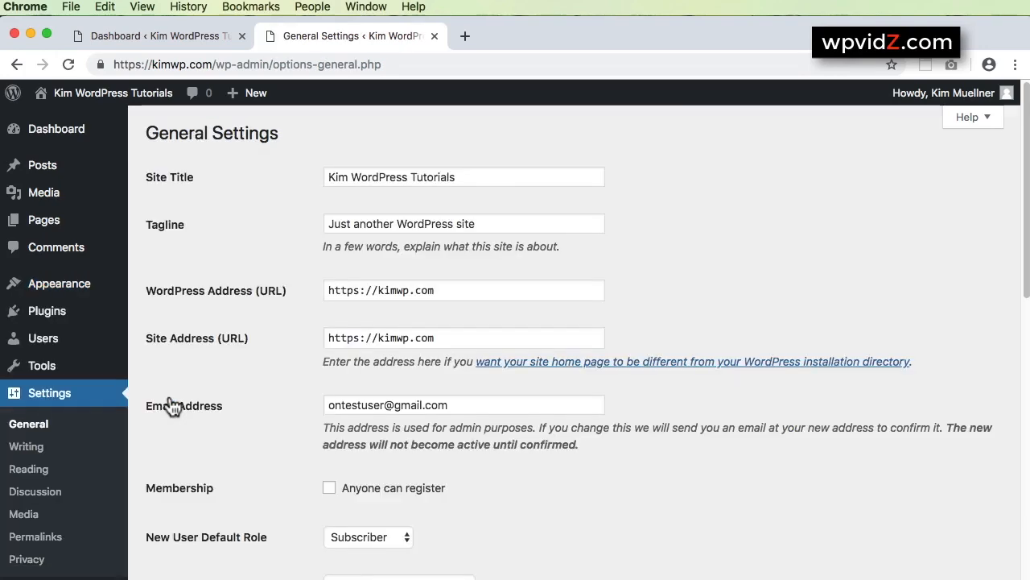
triple_click(511, 177)
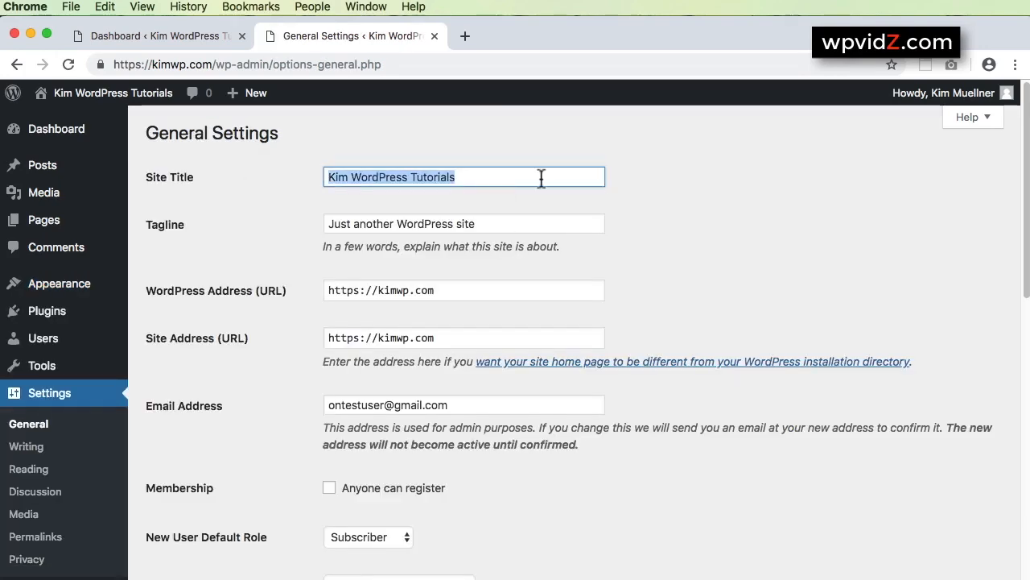
key(BackSpace)
text(Save Earth)
click(524, 223)
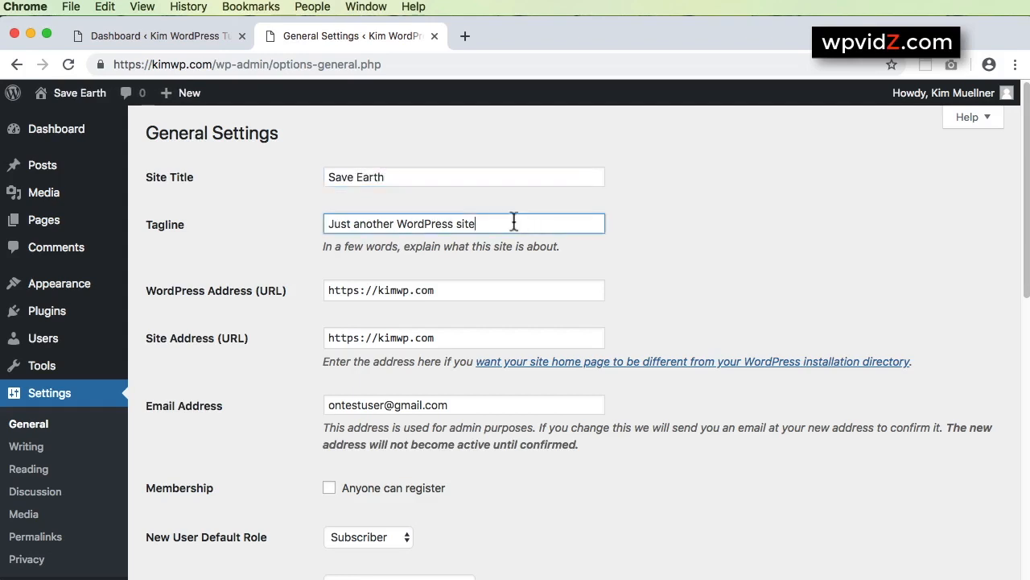
drag(524, 224, 327, 223)
text(Let's save our earth)
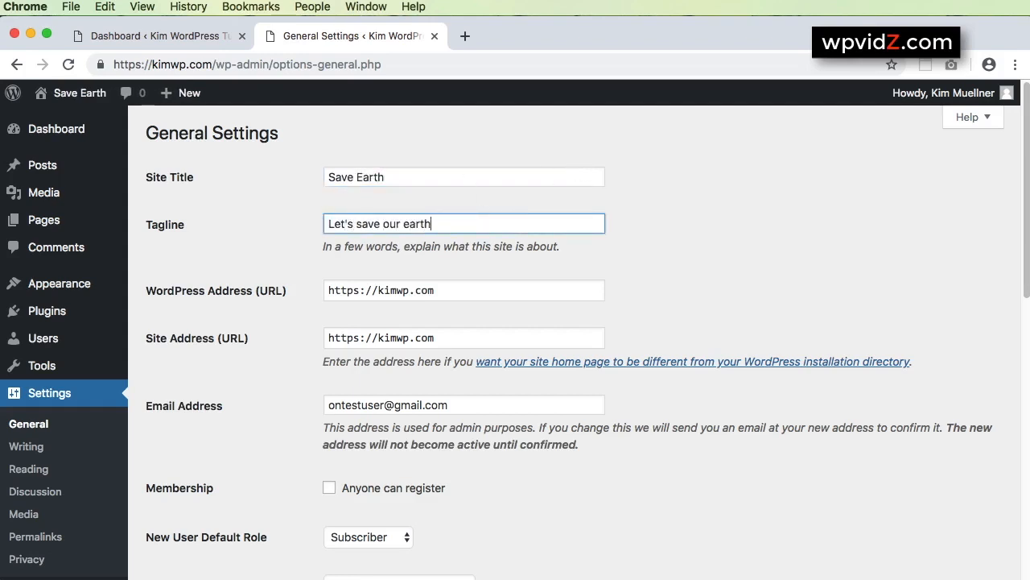
- Set the timezone to Berlin and save the general settings
scroll(775, 372, down, 6)
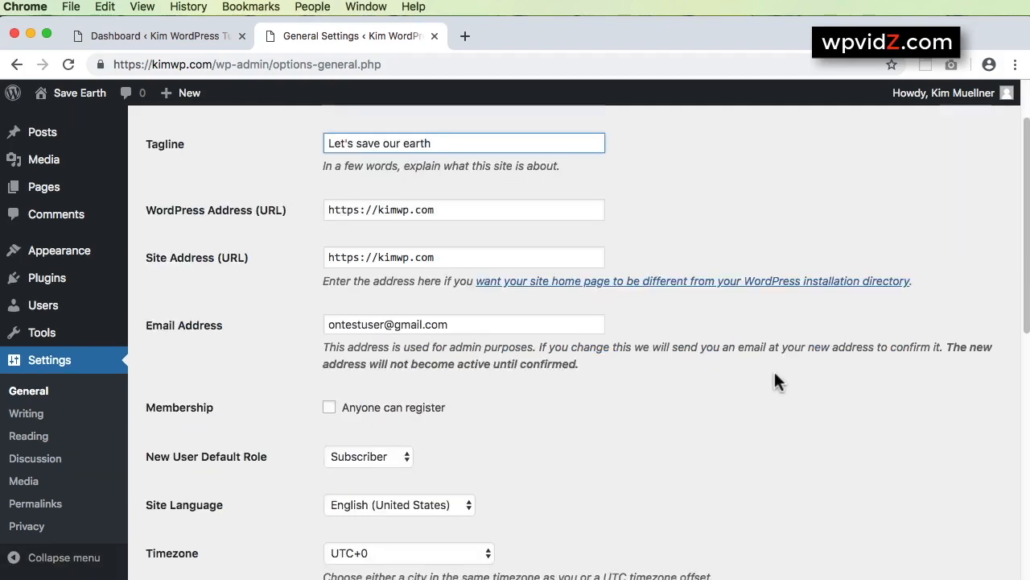
scroll(451, 242, up, 2)
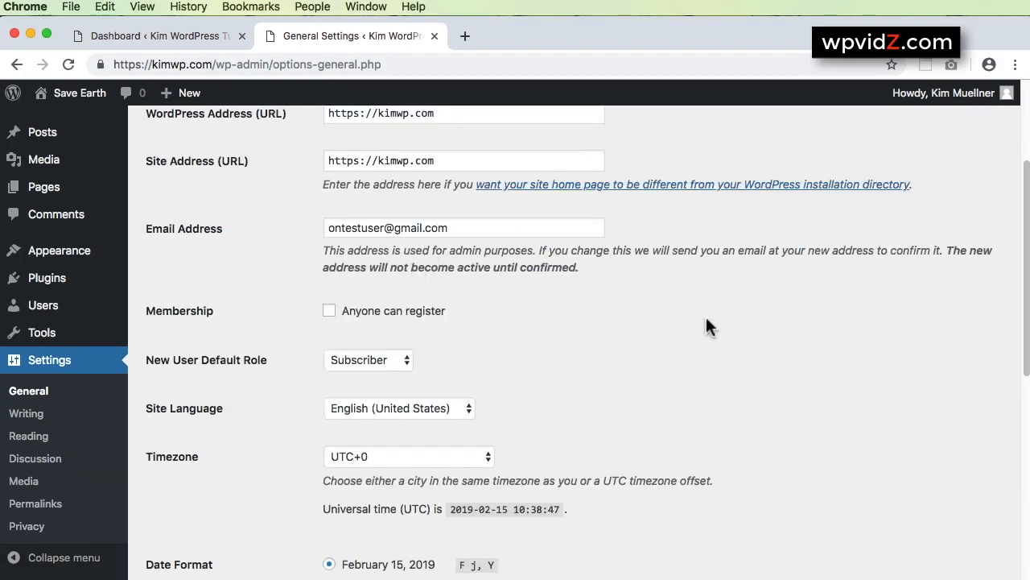
scroll(686, 335, down, 3)
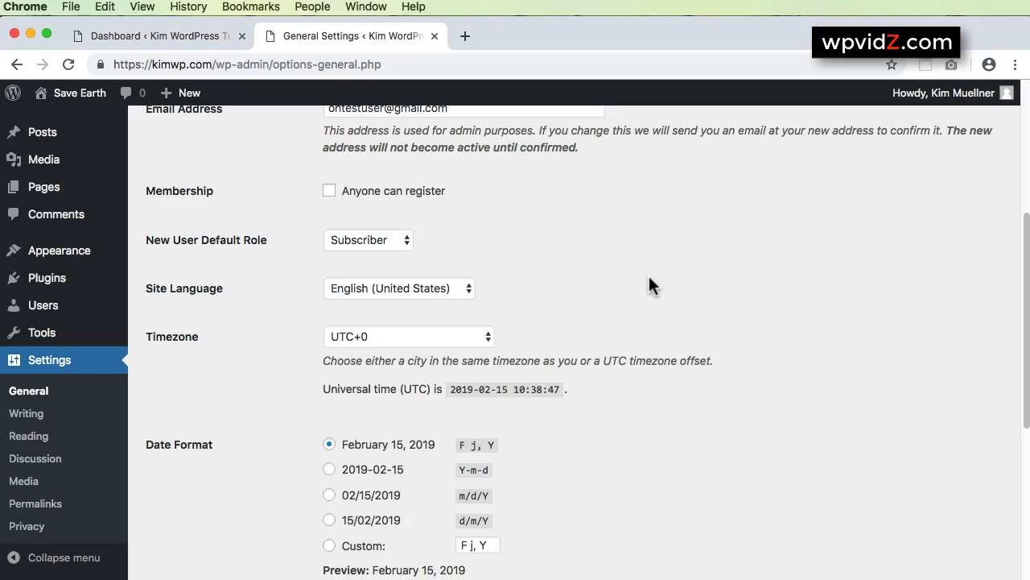
click(486, 337)
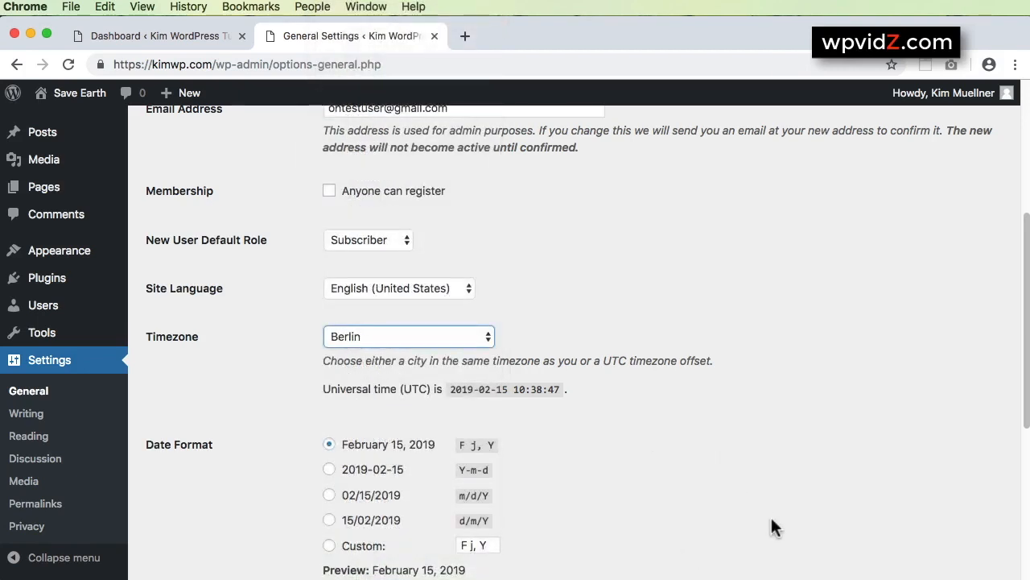
scroll(771, 519, down, 4)
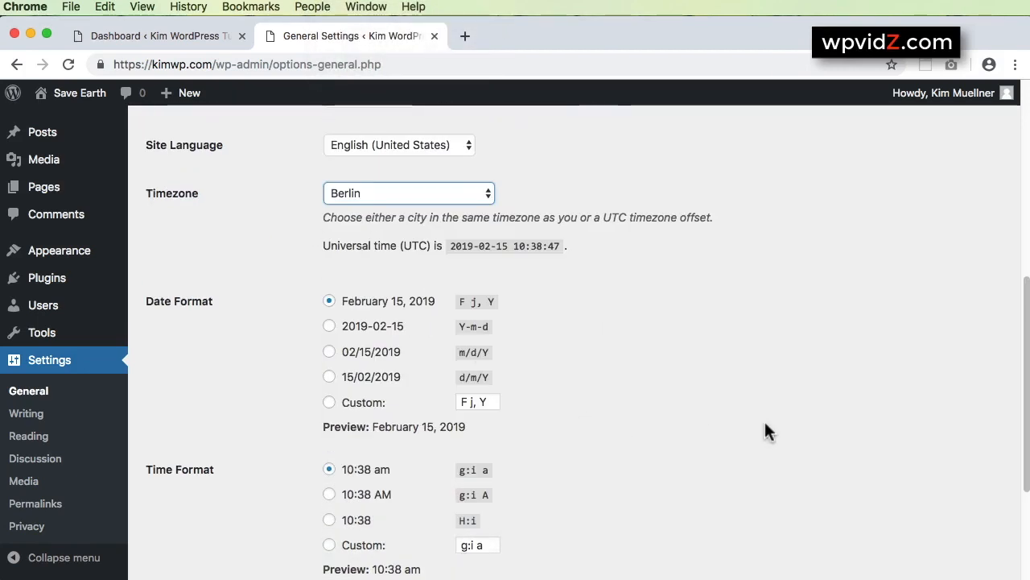
scroll(765, 425, down, 5)
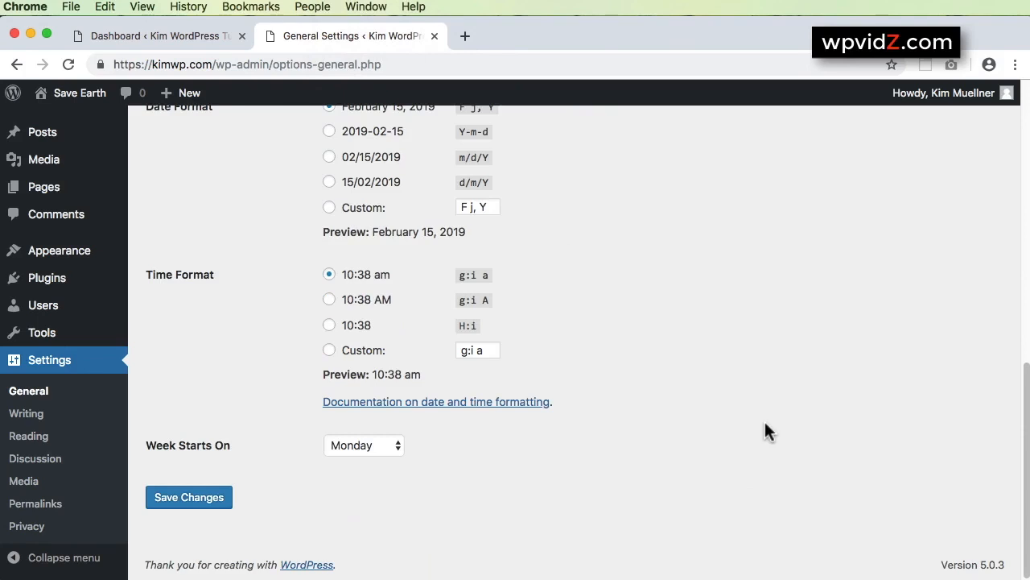
click(193, 499)
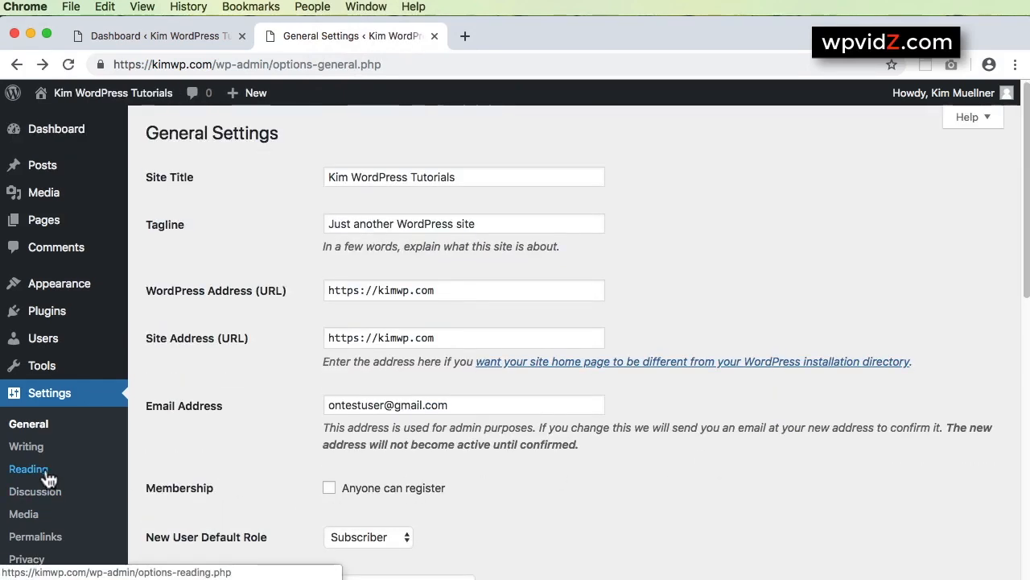
- In the reading settings, make feeds show a Summary for each article and save
click(46, 473)
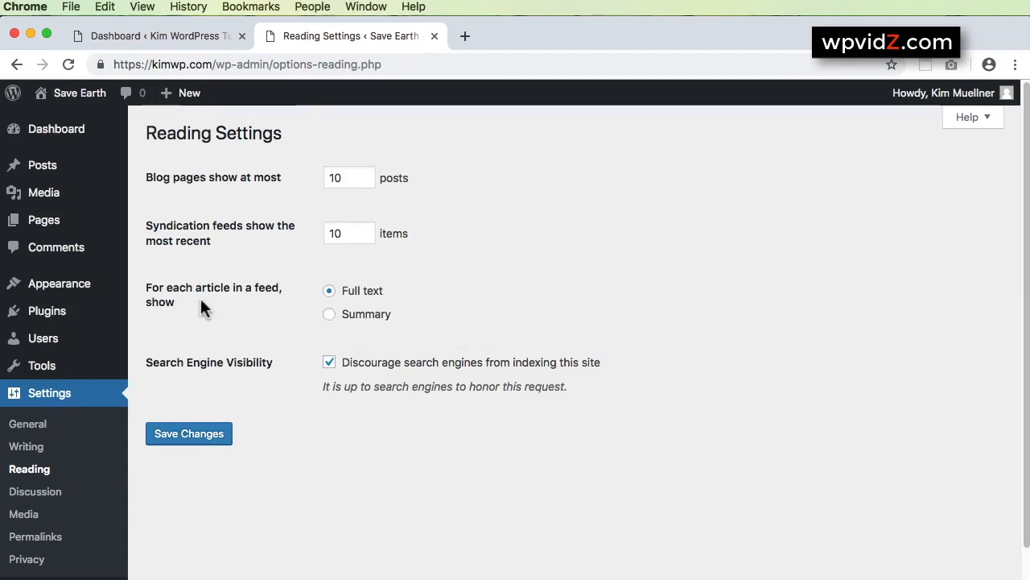
click(330, 315)
click(177, 439)
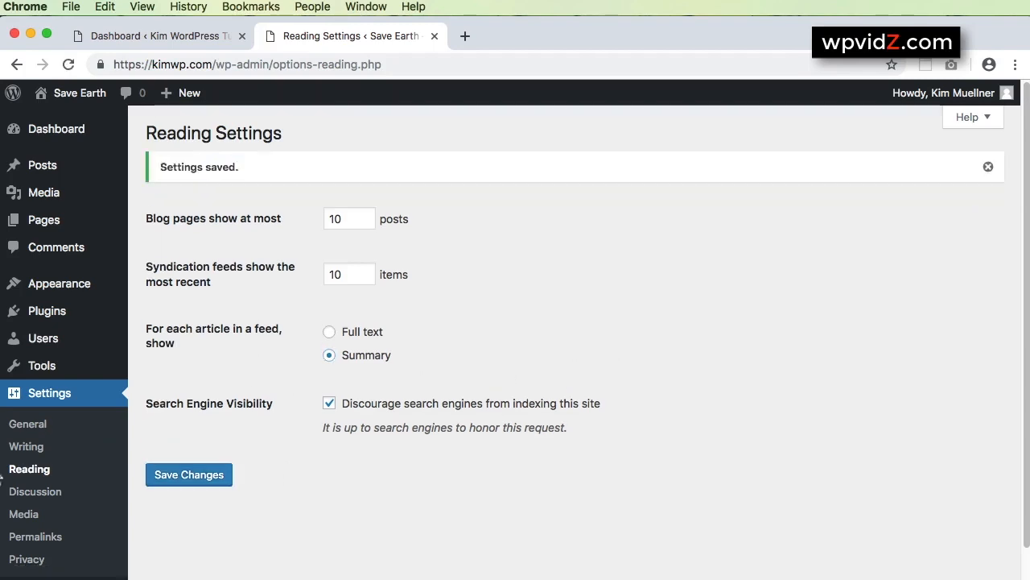
- Change the permalink structure to Post name and save the permalink settings
click(46, 544)
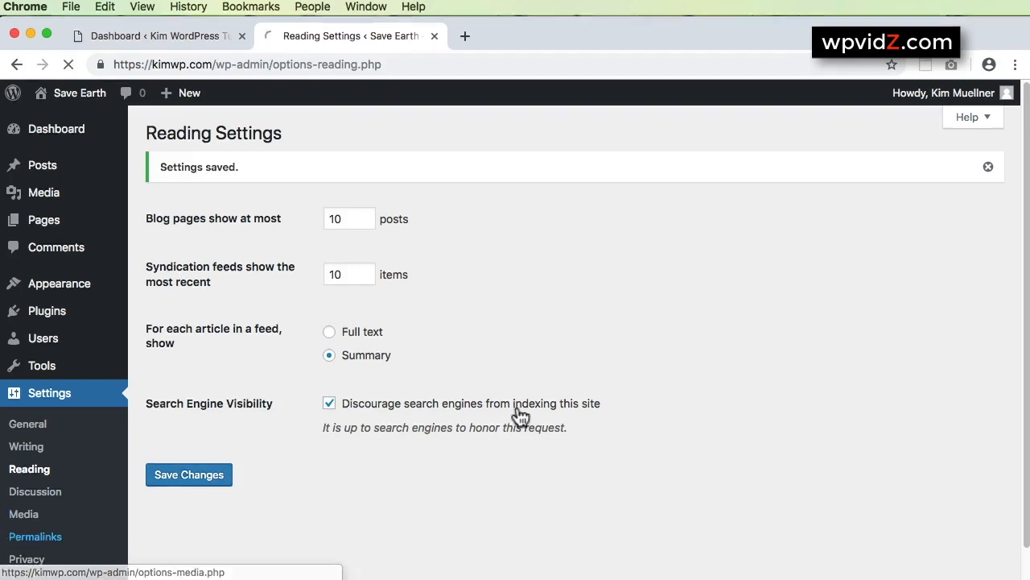
scroll(516, 409, down, 4)
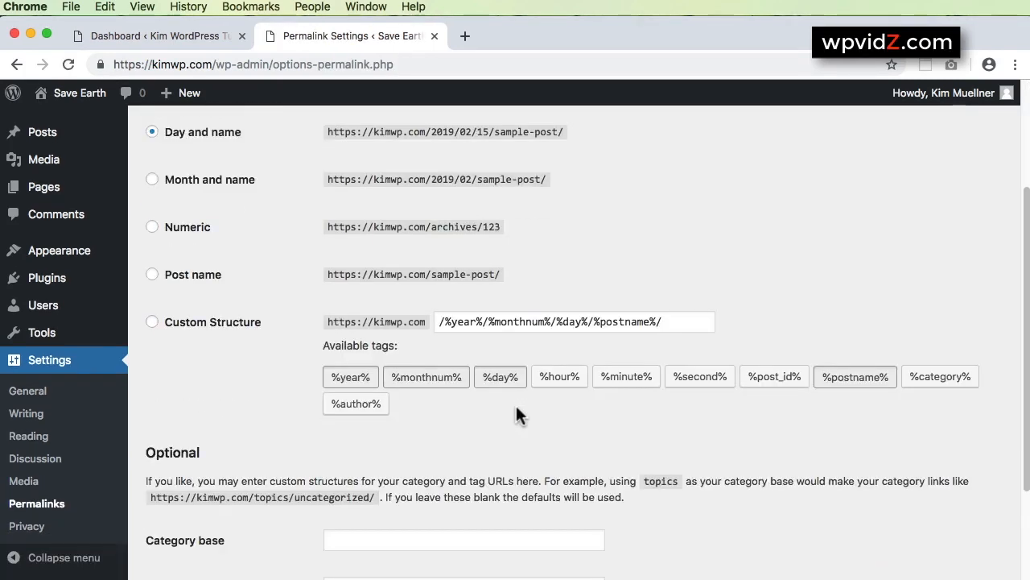
click(152, 275)
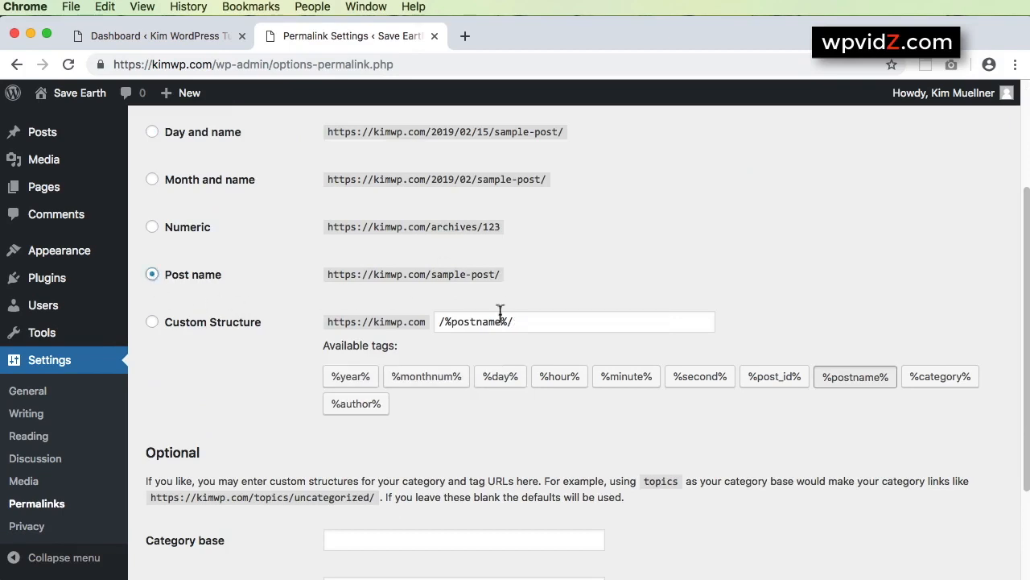
scroll(500, 483, down, 3)
click(193, 504)
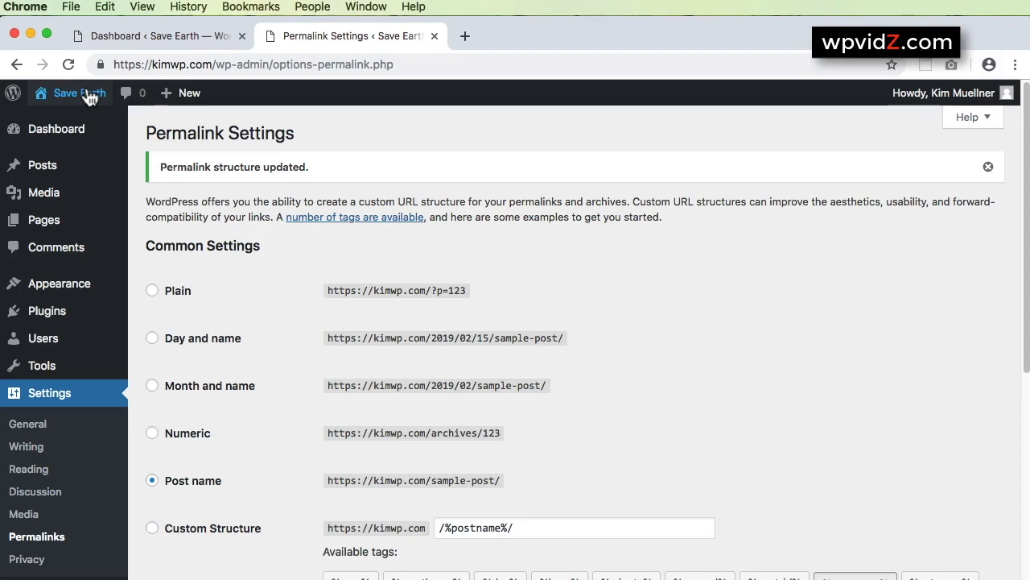
- Open the site's front end in a new tab and close the other admin tabs
mouse_move(88, 96)
drag(70, 121, 483, 36)
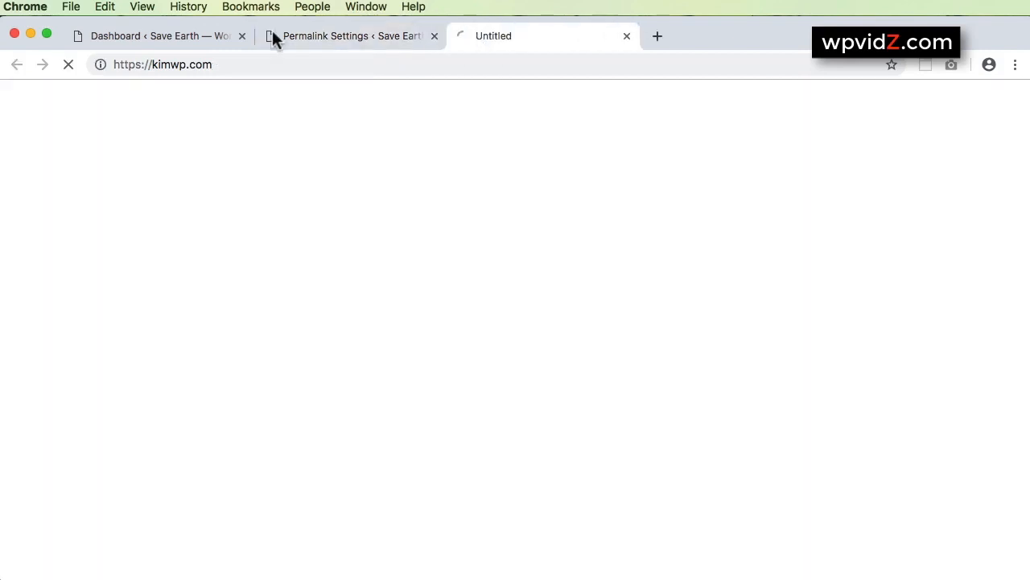
click(242, 35)
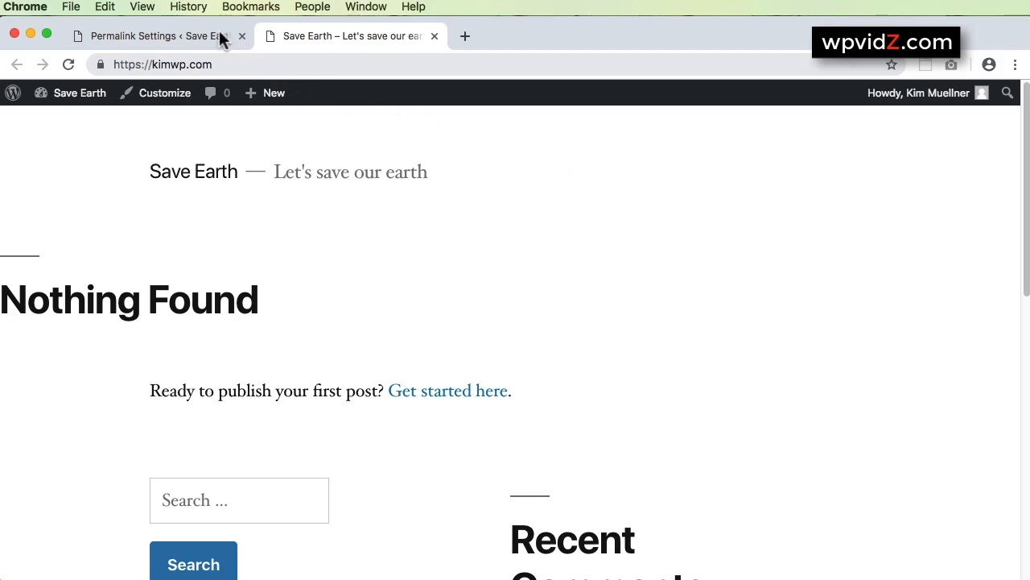
click(242, 36)
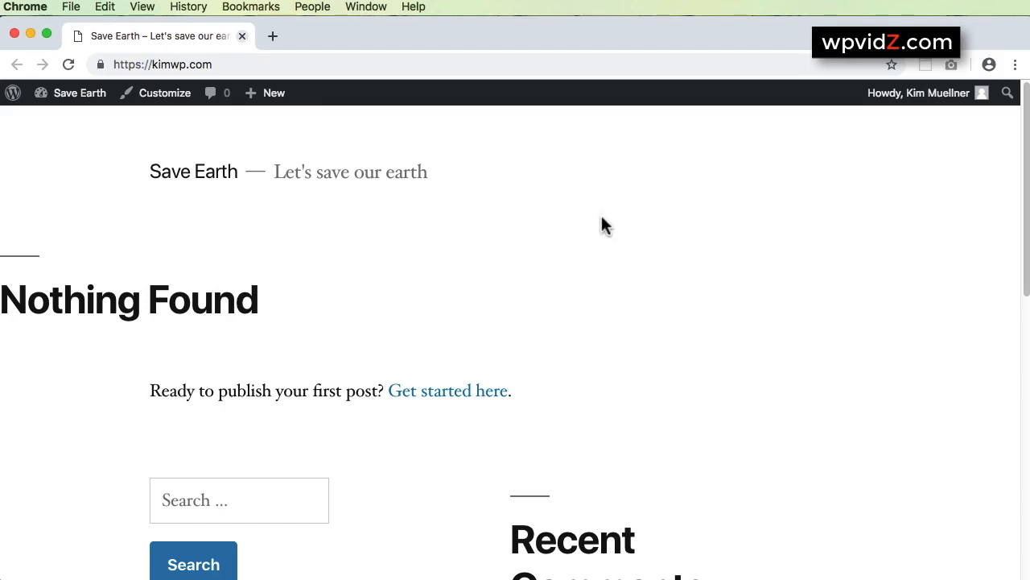
- Go to the admin themes page, start adding a new theme, and search the theme directory for futurio
mouse_move(61, 95)
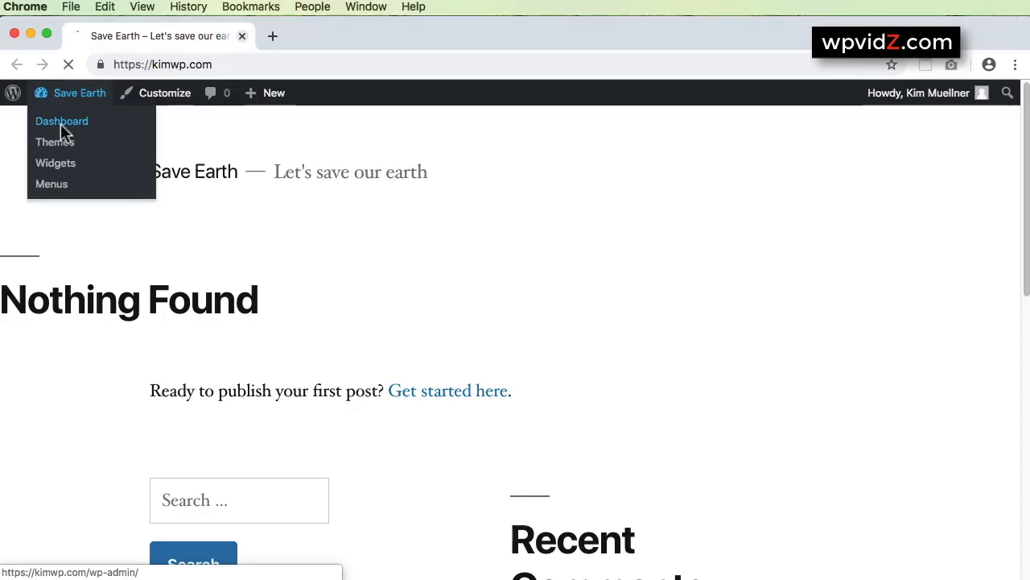
click(60, 122)
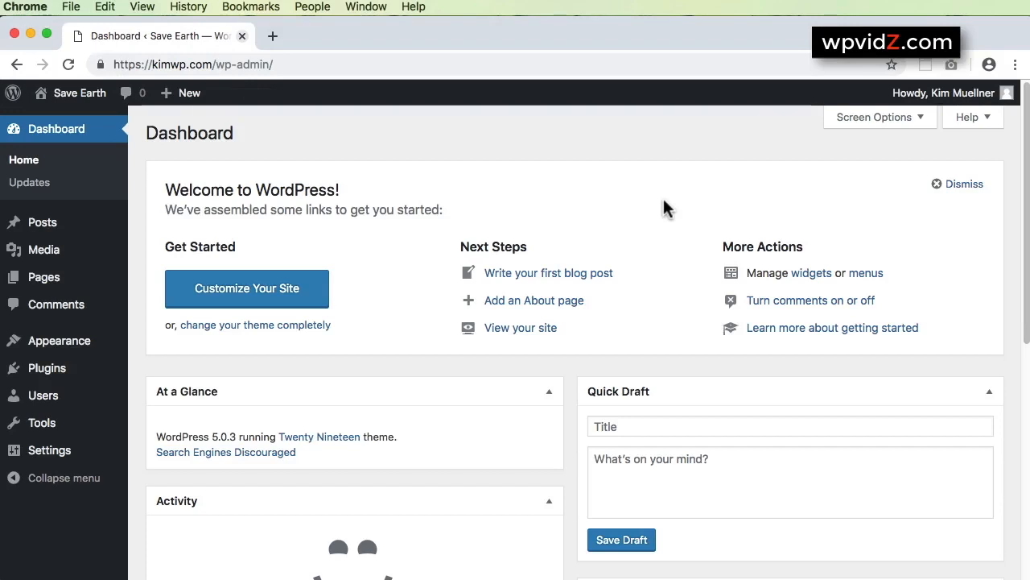
mouse_move(56, 345)
click(159, 346)
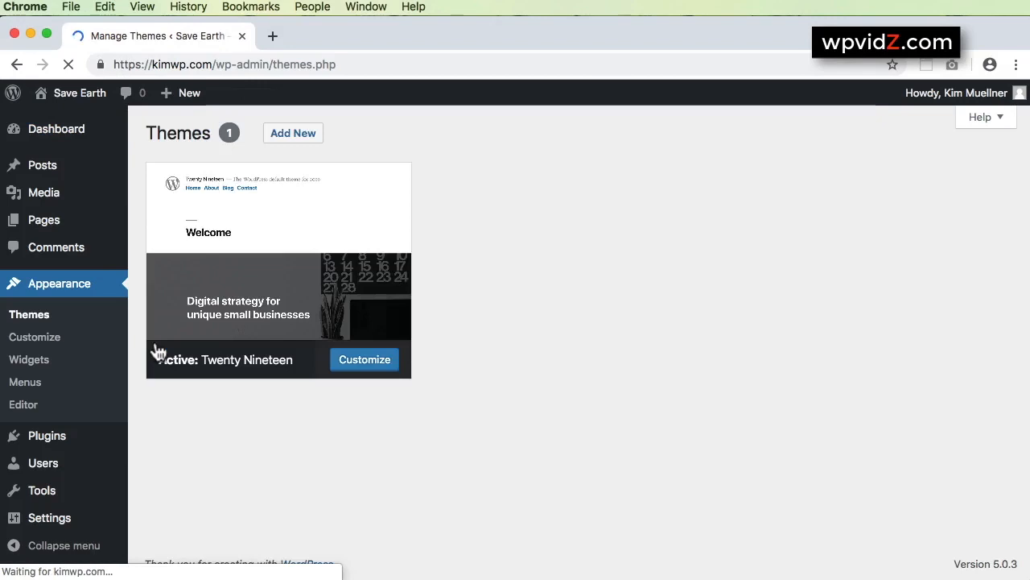
click(155, 350)
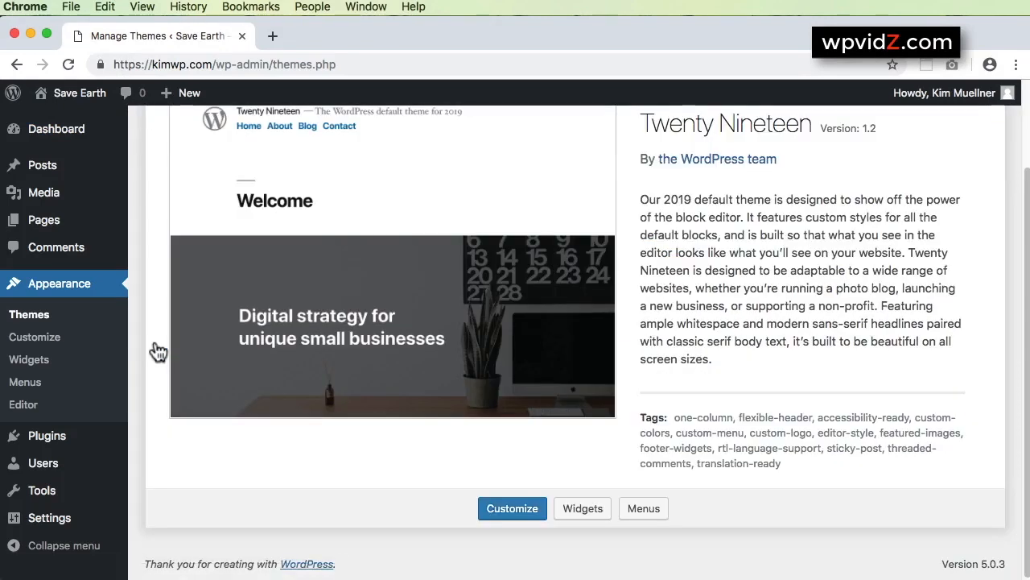
scroll(716, 260, up, 3)
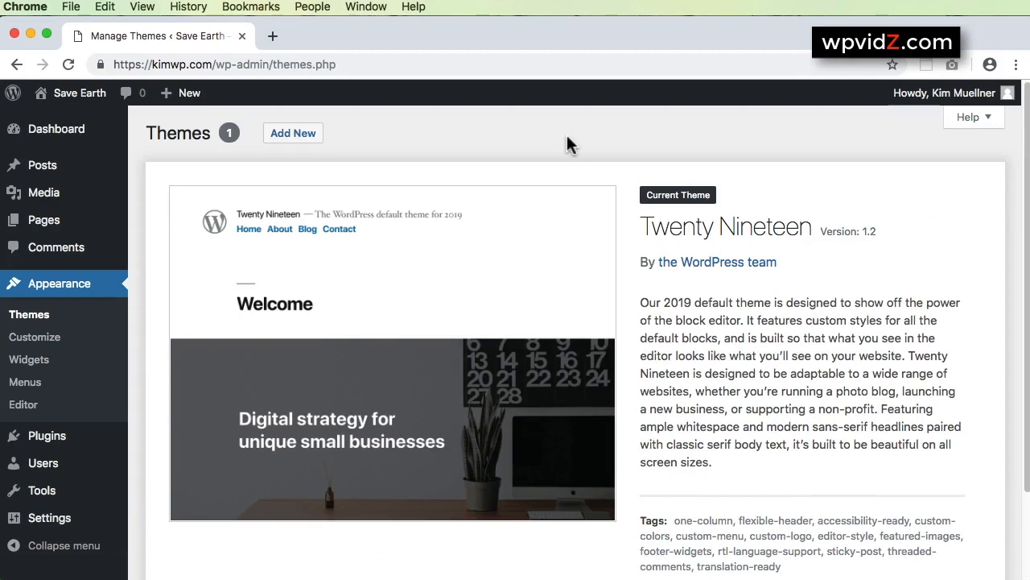
click(278, 137)
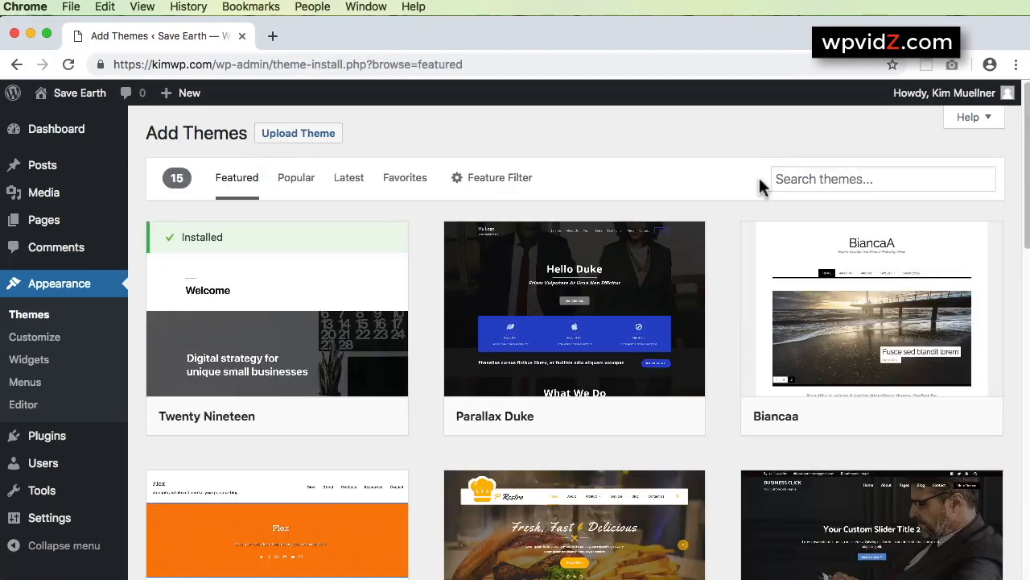
click(806, 181)
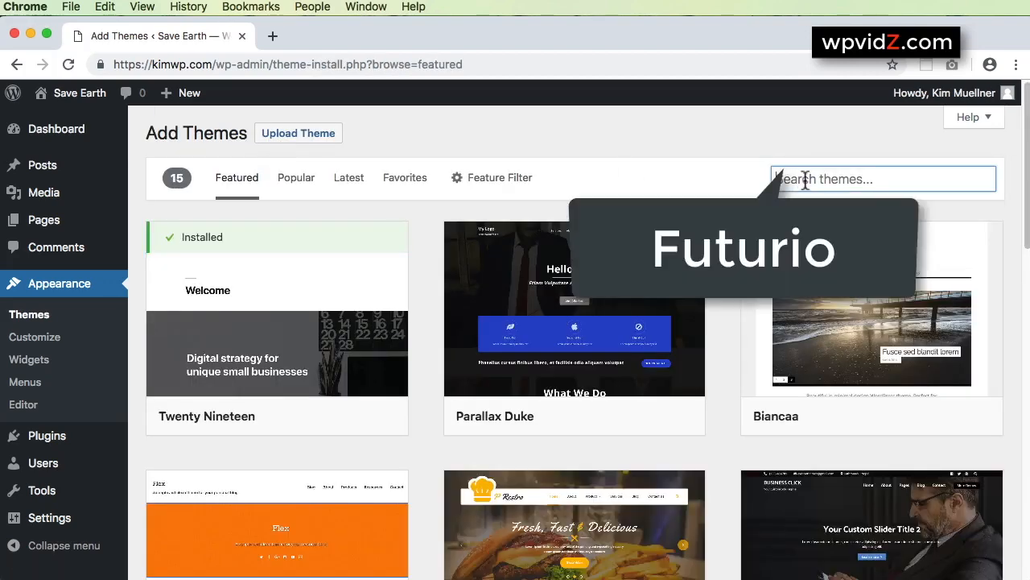
text(futurio)
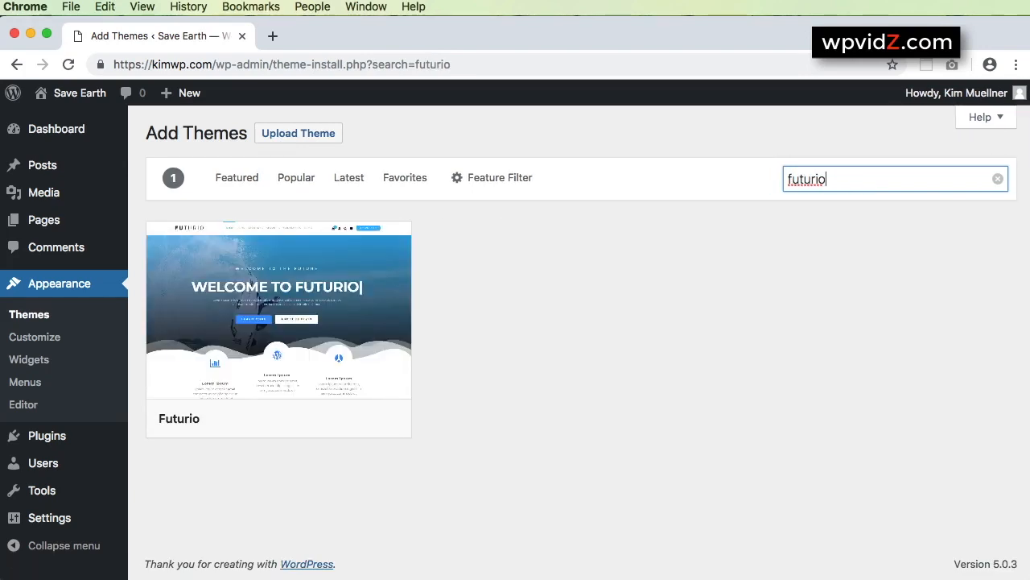
- Preview the Futurio theme, then install and activate it
mouse_move(304, 346)
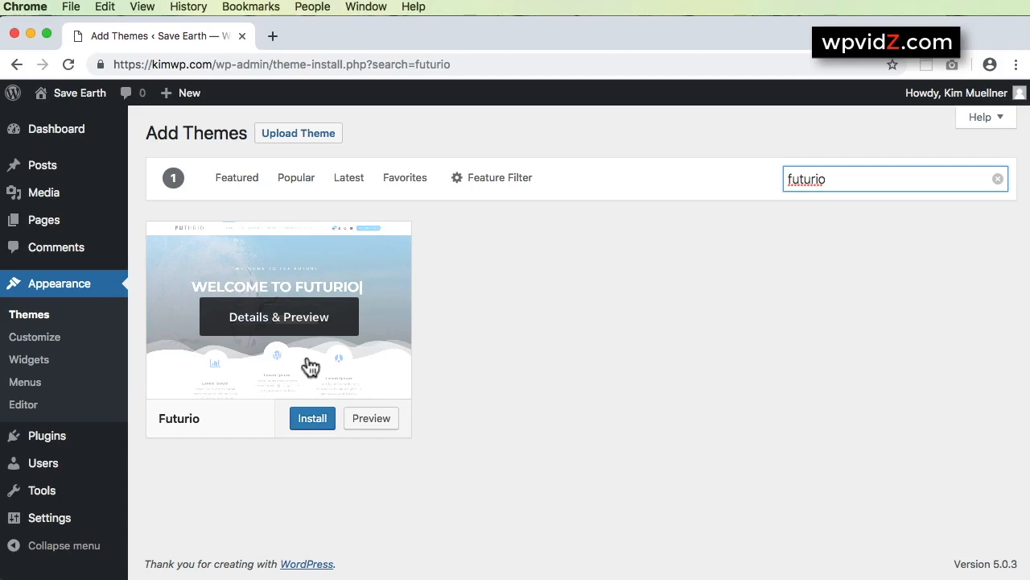
click(357, 420)
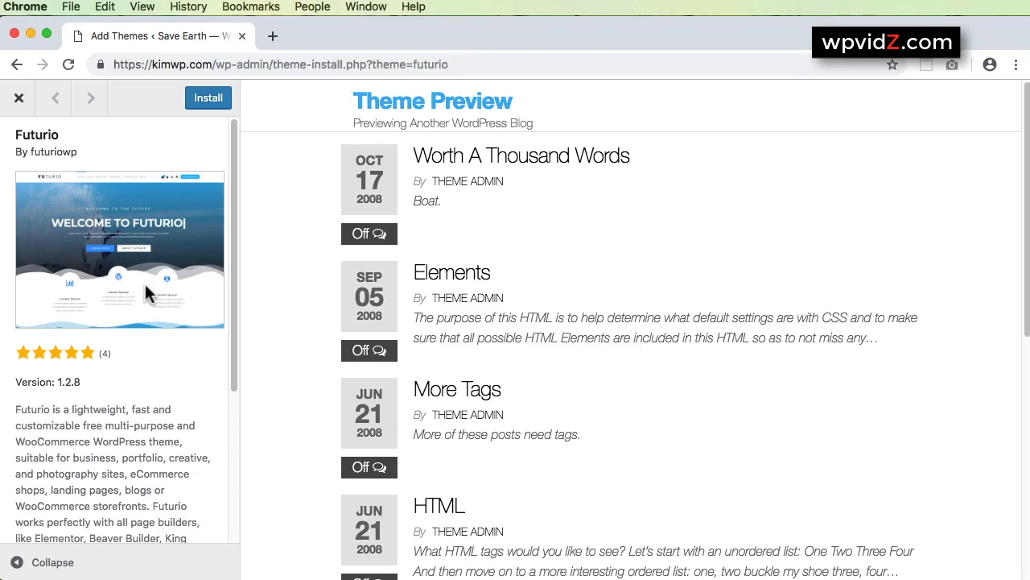
click(197, 105)
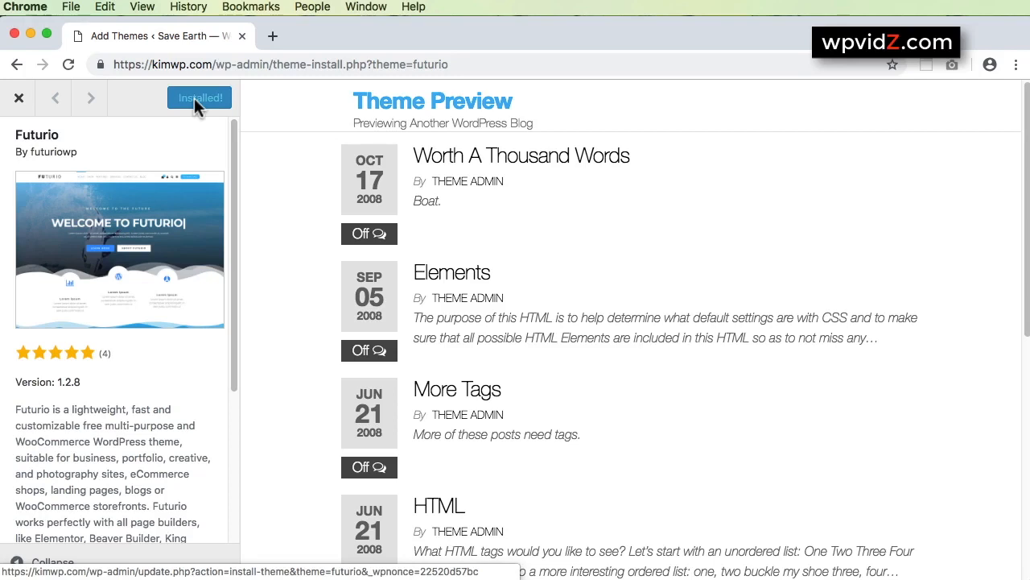
click(198, 104)
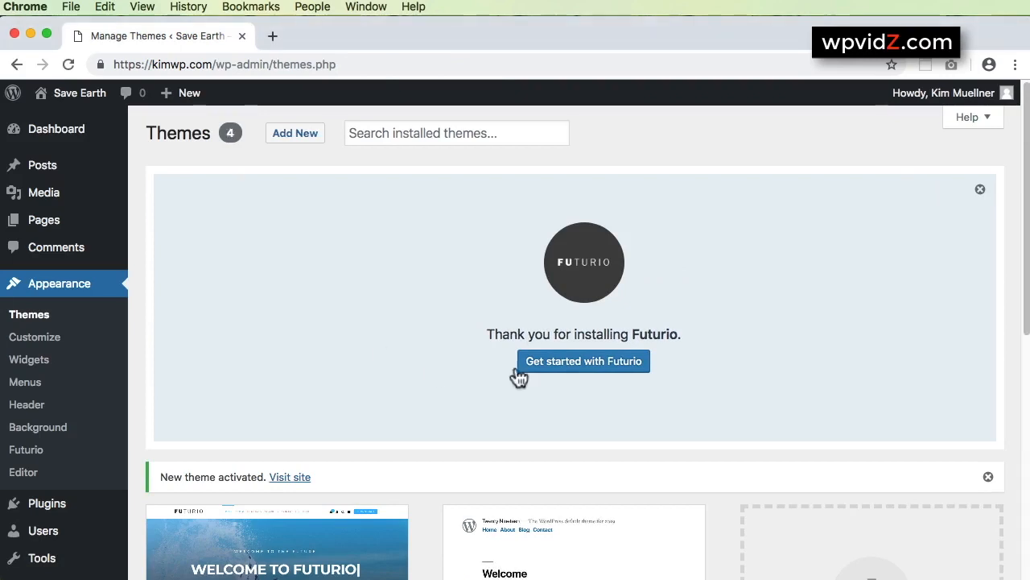
- Start the Futurio setup and install and activate the Futurio Extra plugin
click(588, 364)
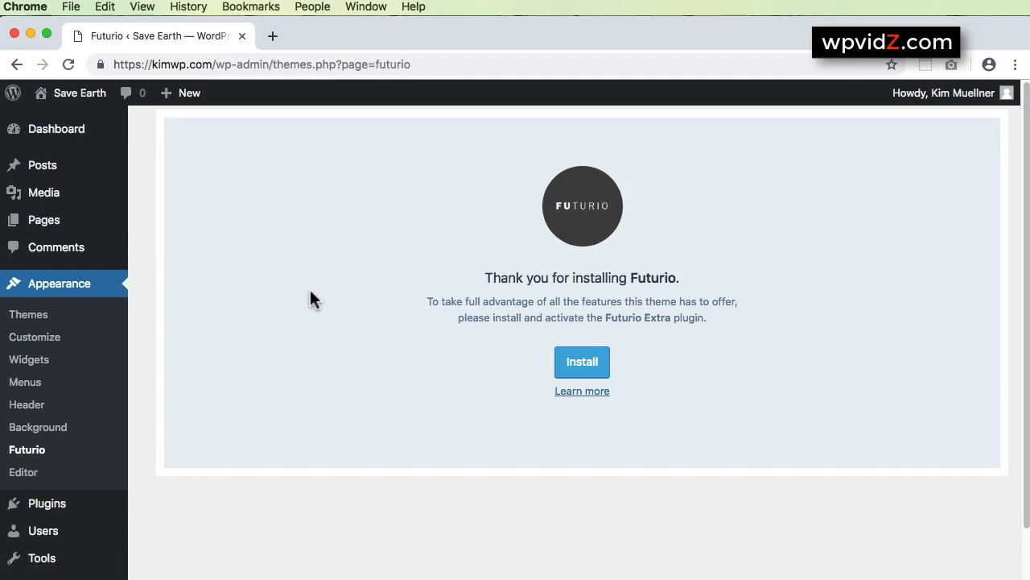
click(580, 362)
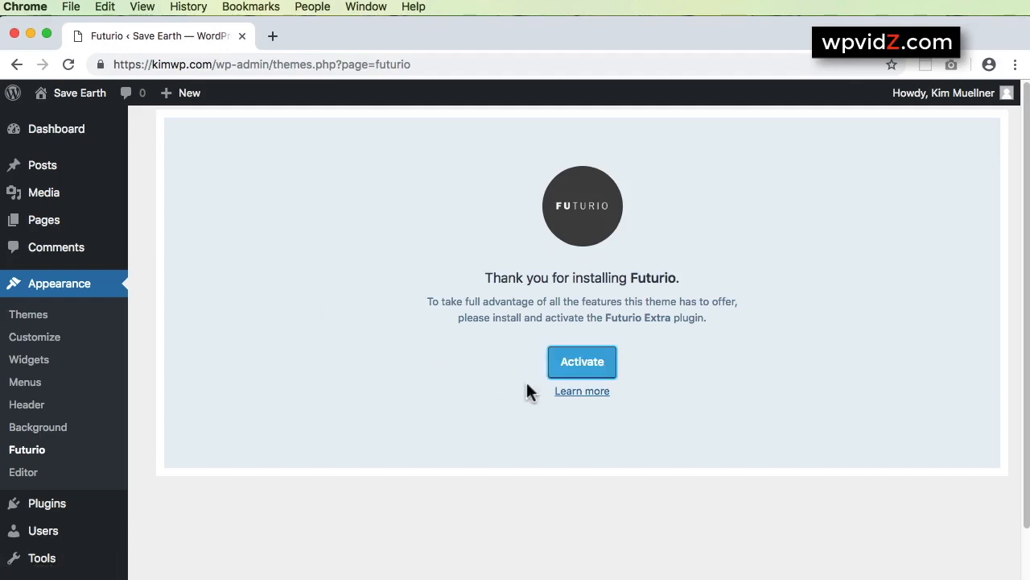
click(543, 360)
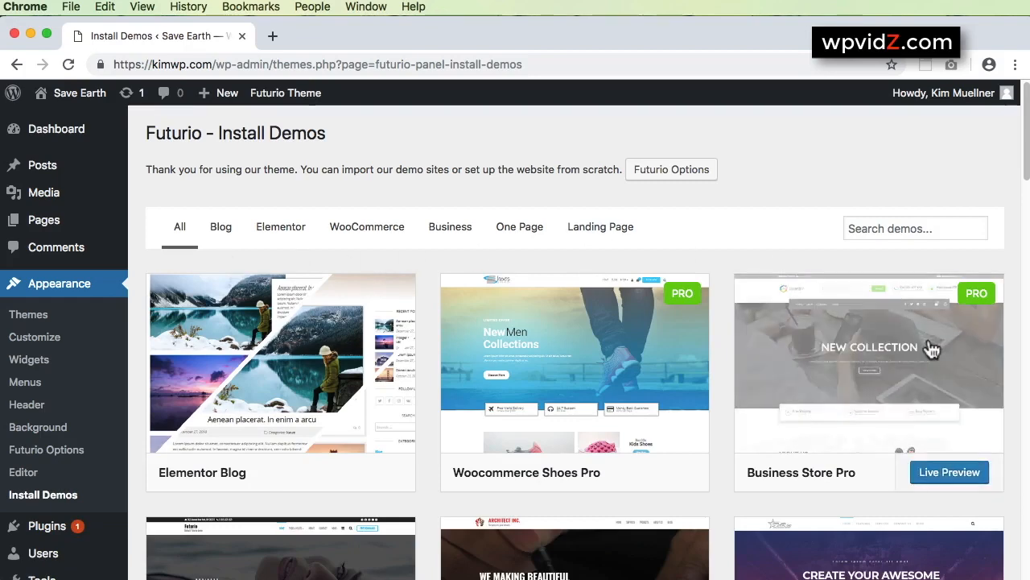
- Look at the live preview of the Default demo in a new tab, then close that tab
scroll(910, 359, down, 4)
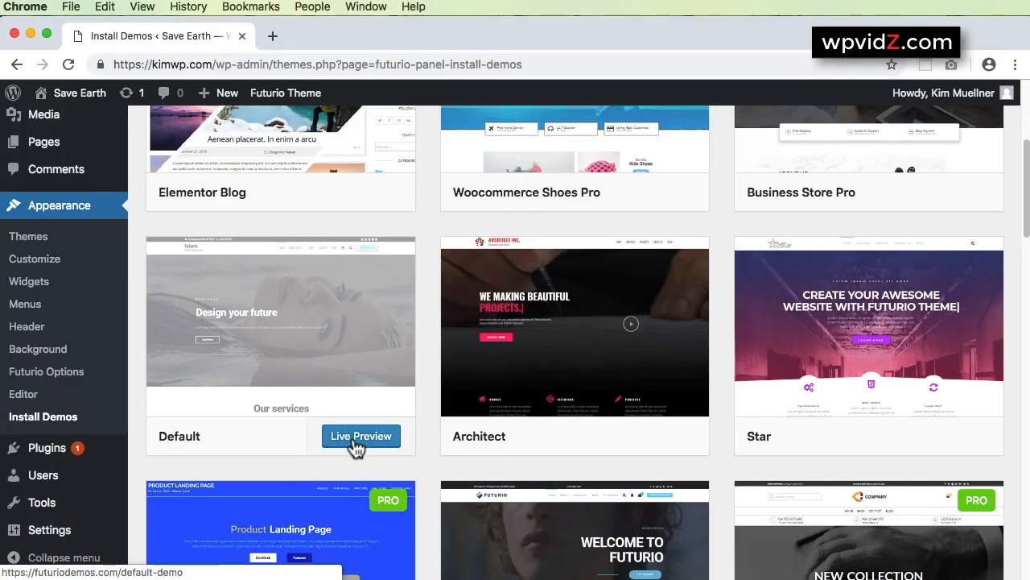
click(356, 441)
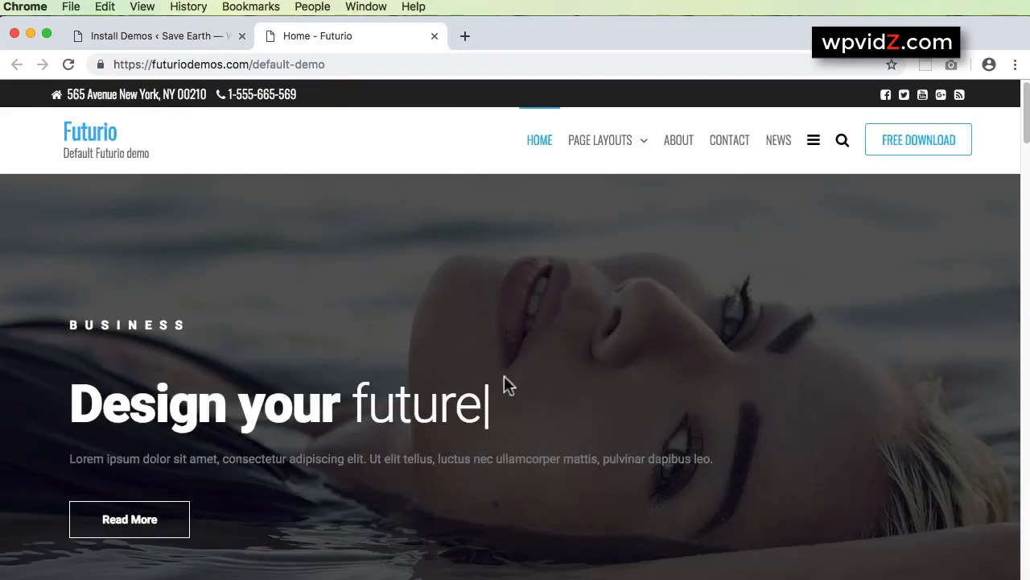
scroll(620, 382, down, 10)
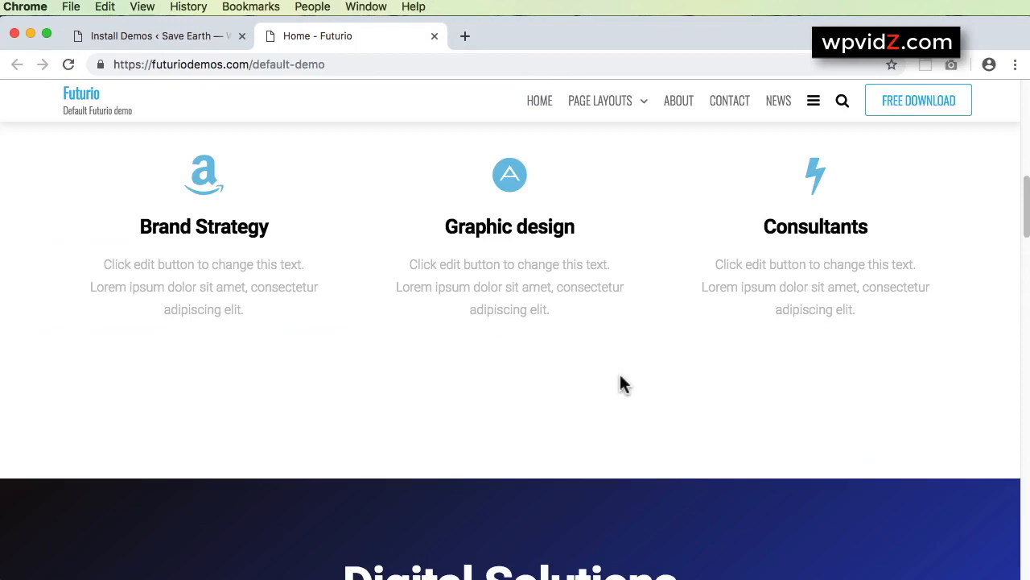
click(434, 35)
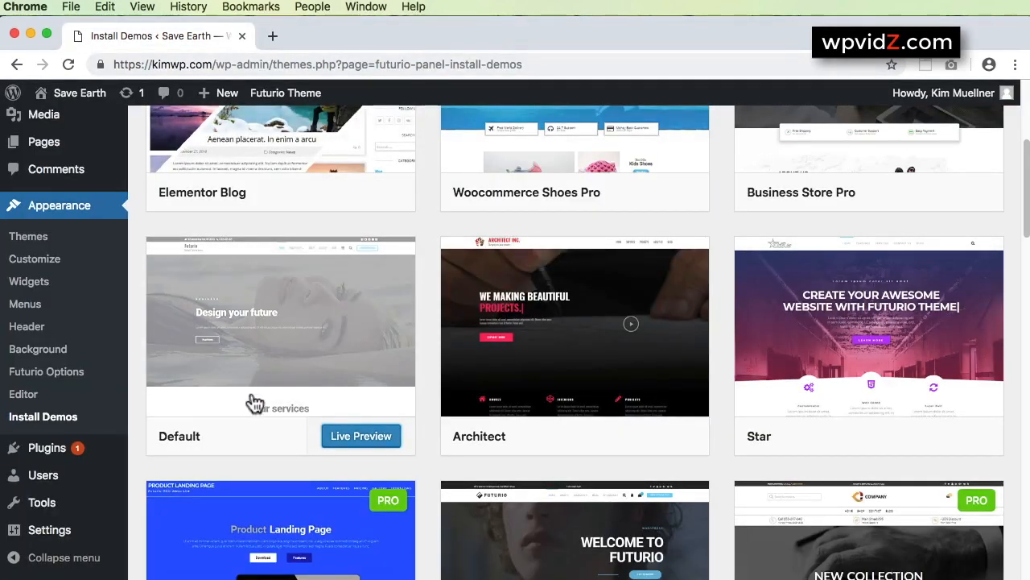
- Import the Default demo, installing the Elementor plugin and keeping XML data, customizer settings and widgets selected
click(277, 368)
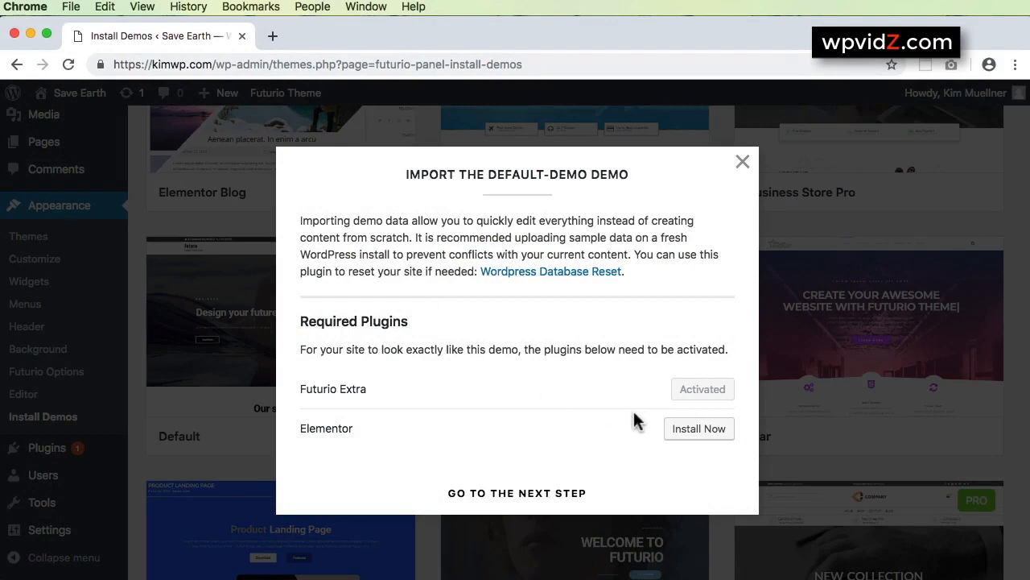
click(705, 440)
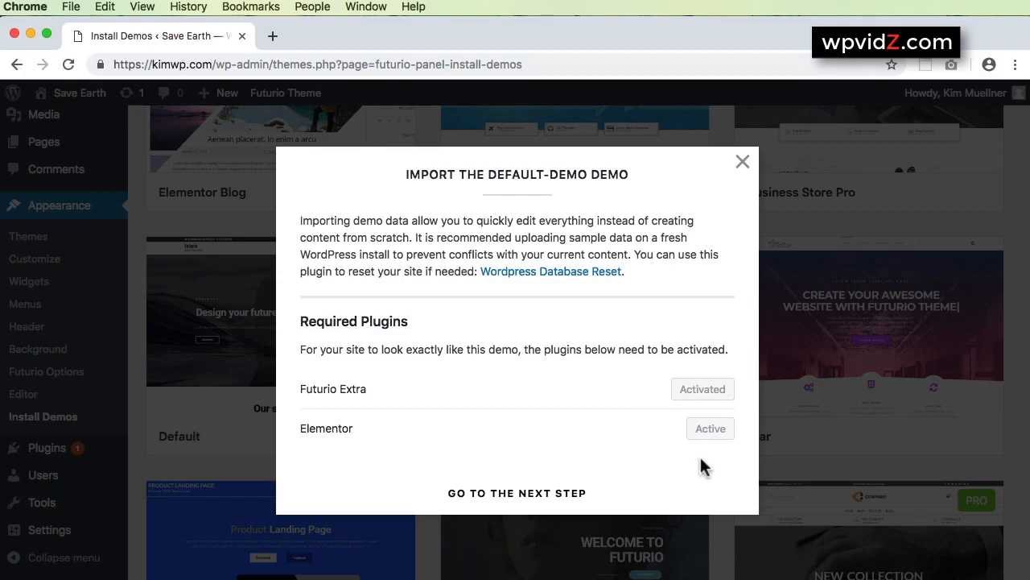
click(520, 499)
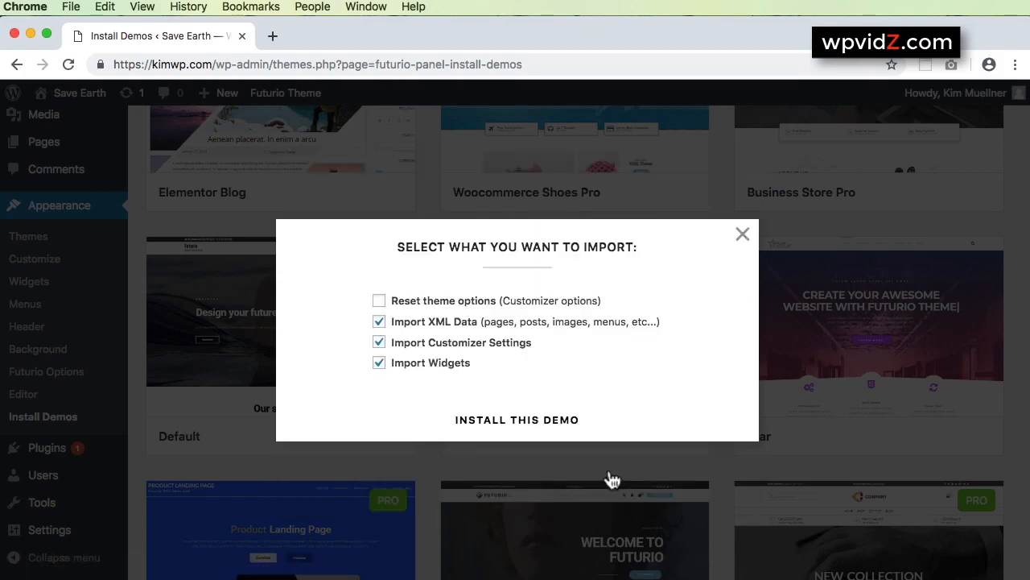
click(515, 434)
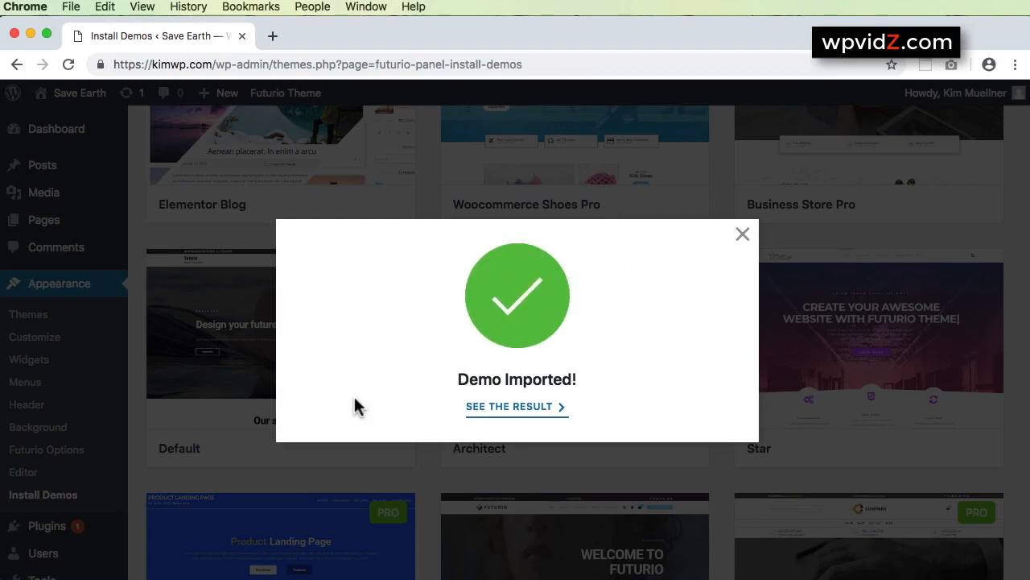
- Open the imported result in a new tab, close the import dialog, and close the demo admin tab
right_click(500, 410)
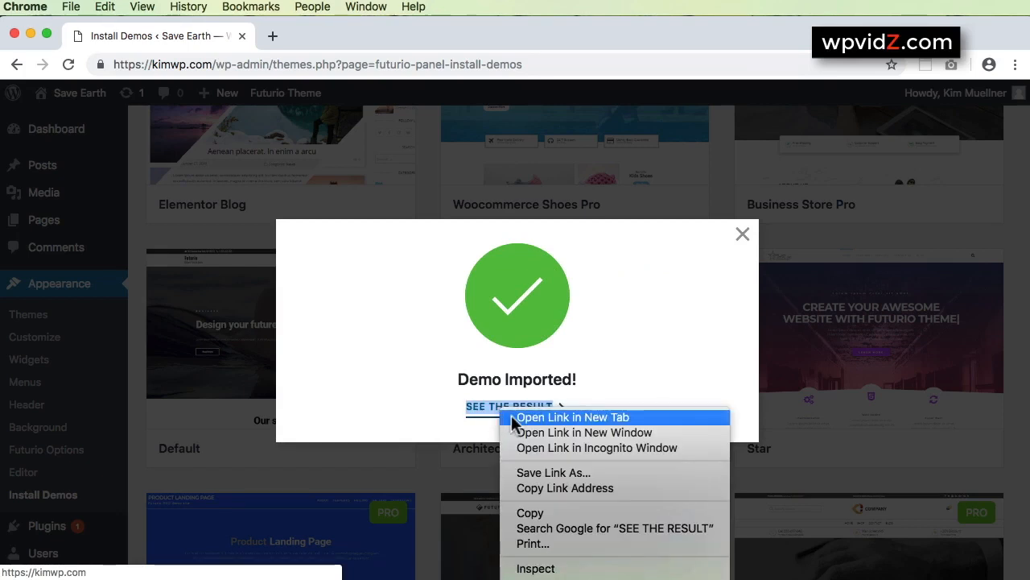
click(511, 414)
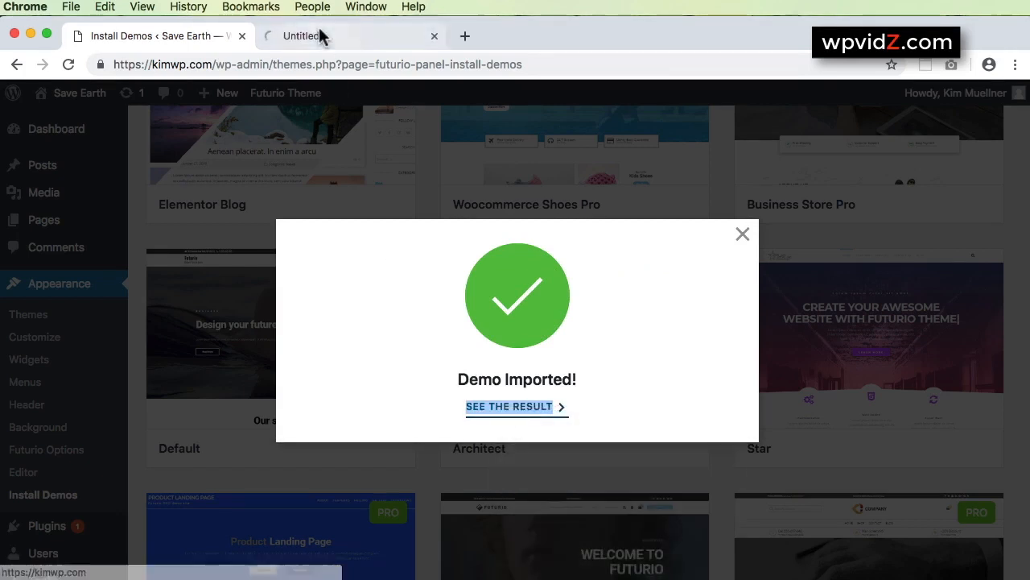
click(319, 35)
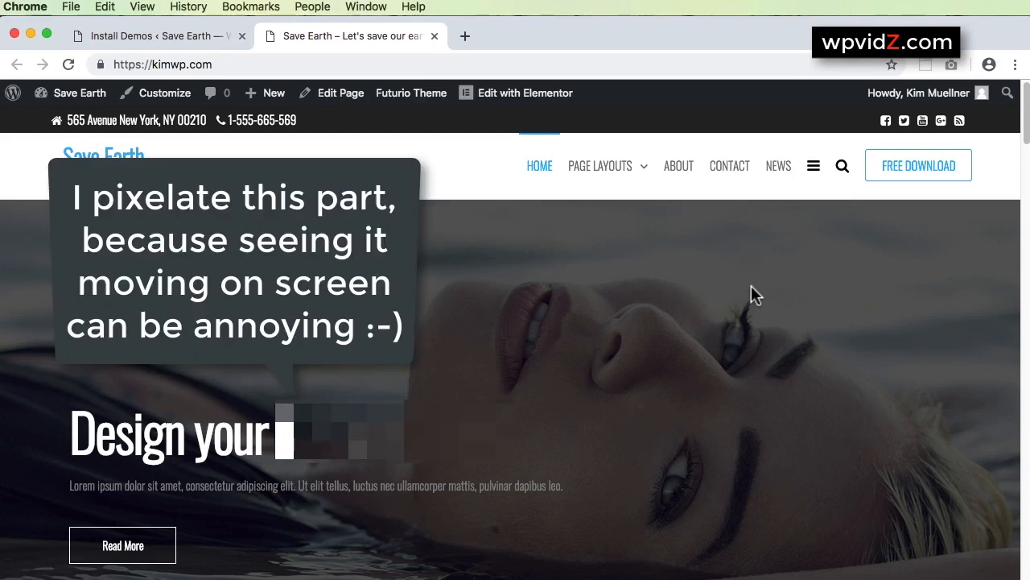
click(169, 37)
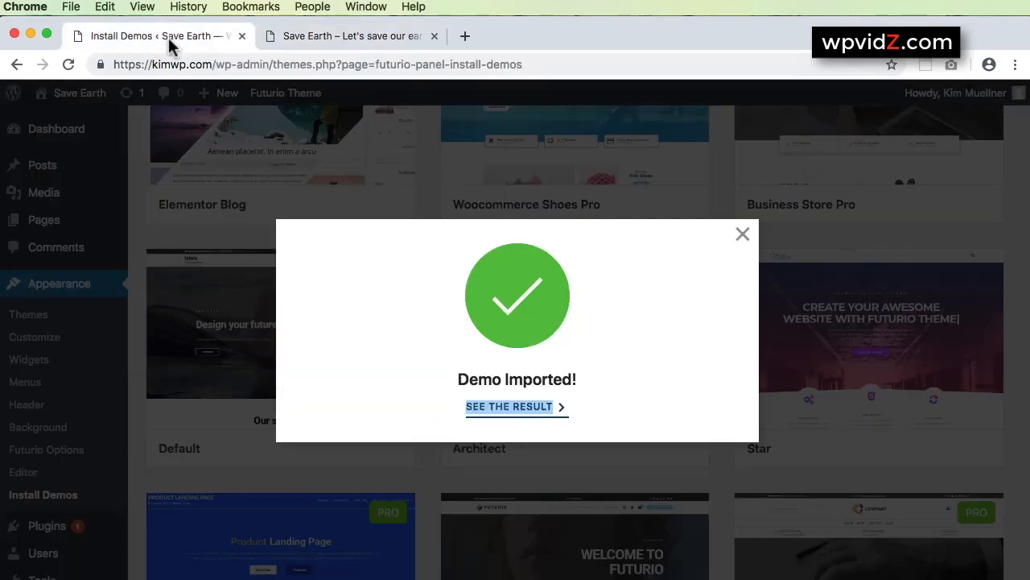
click(743, 236)
scroll(211, 233, up, 3)
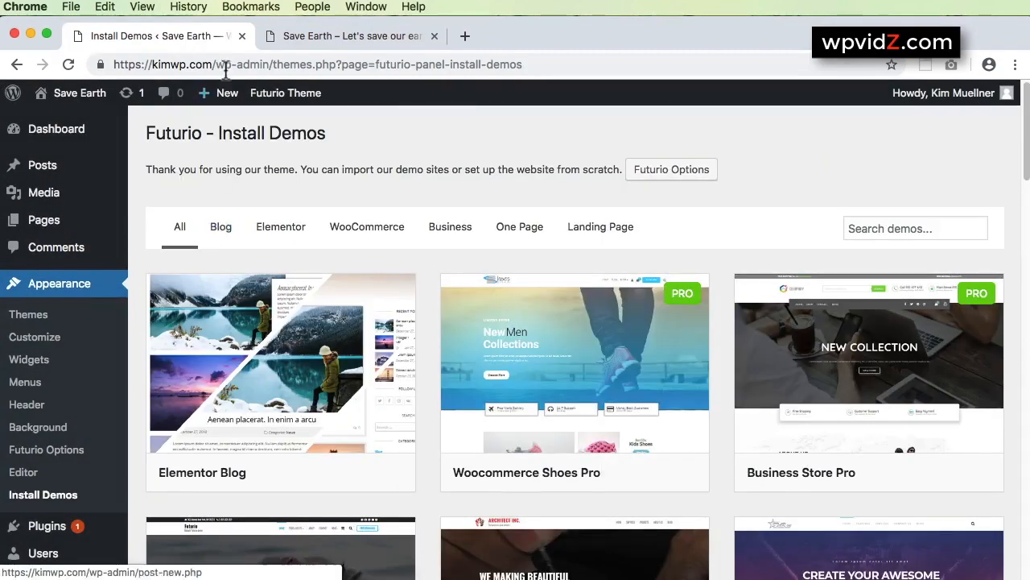
click(242, 35)
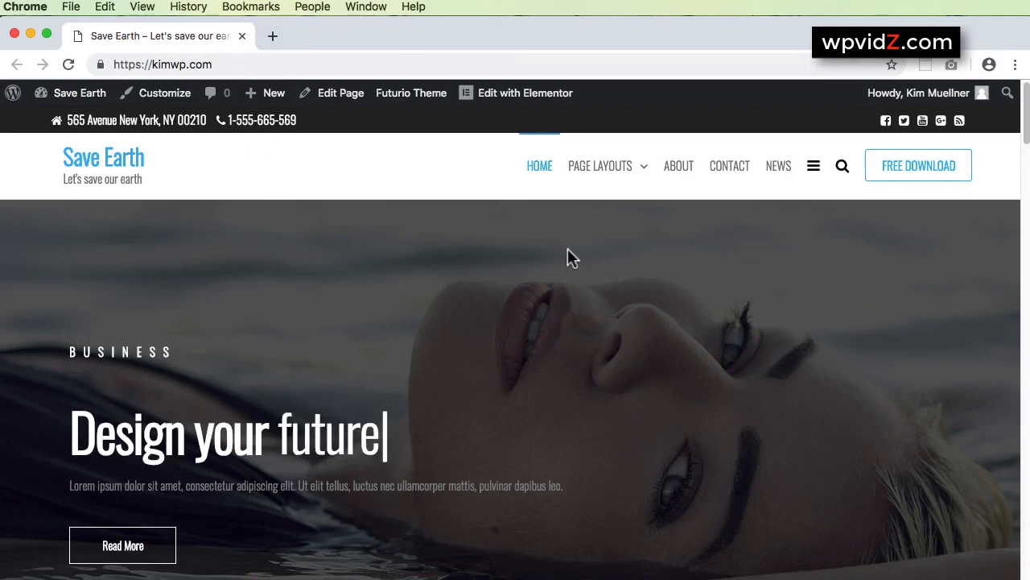
- In the customizer's Colors and Typography content settings, set the site font family to Sans Serif
click(140, 111)
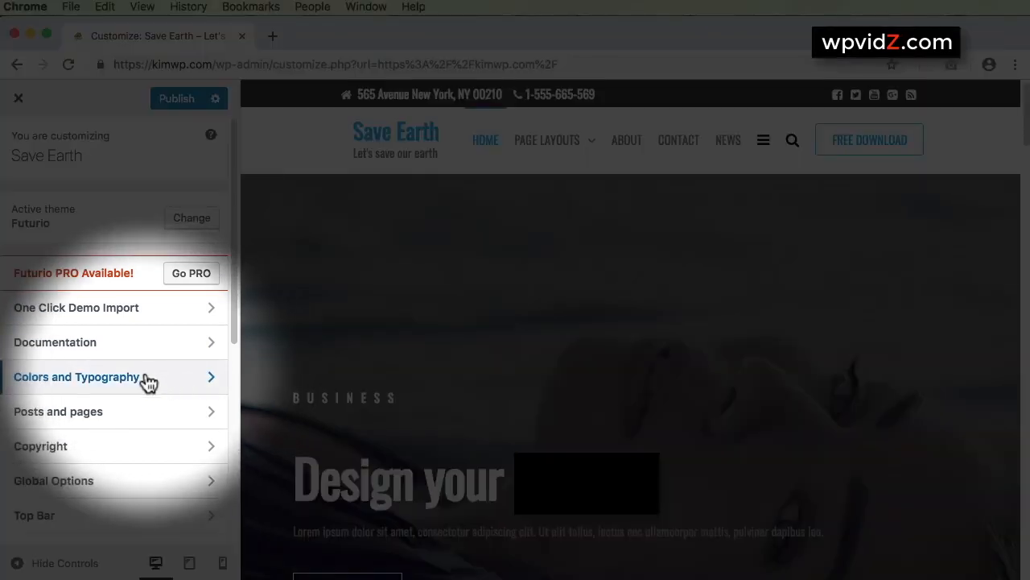
click(147, 382)
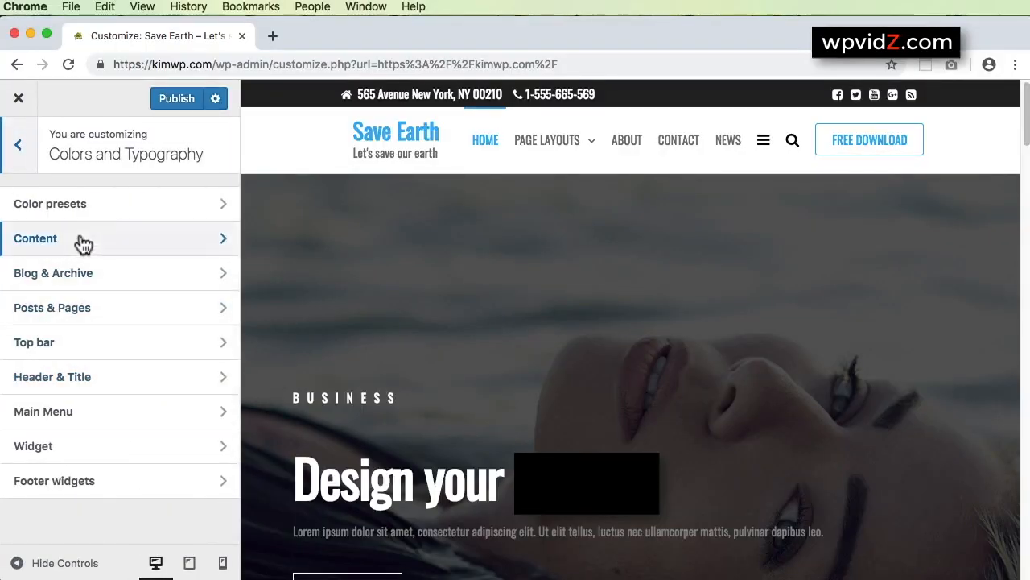
click(116, 240)
click(117, 280)
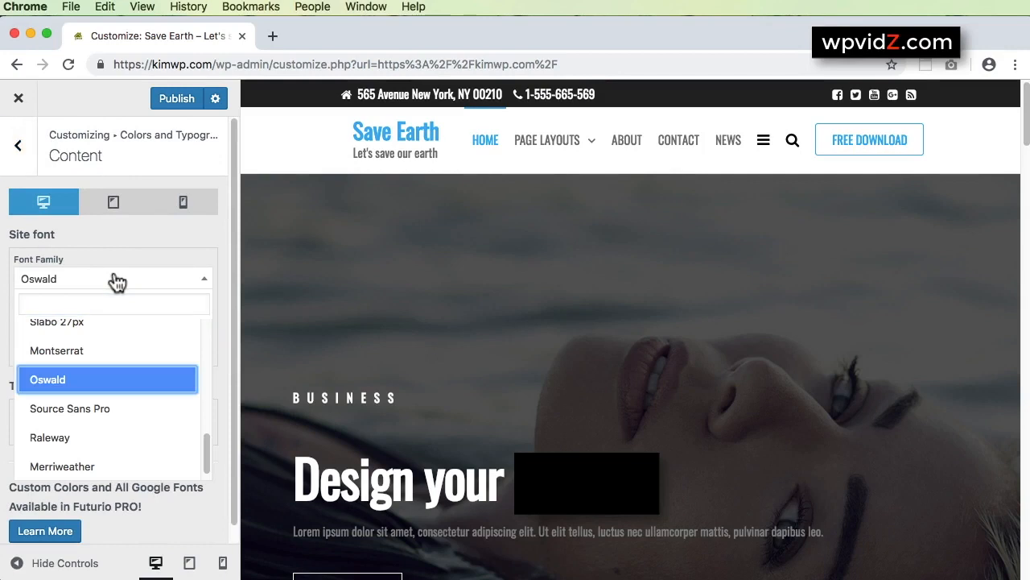
scroll(161, 379, up, 5)
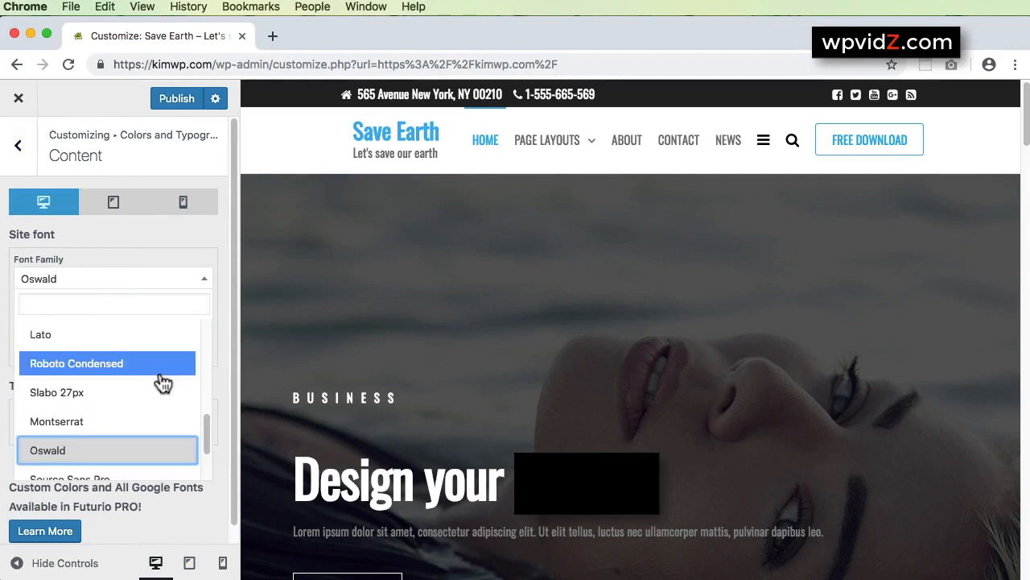
scroll(161, 382, up, 3)
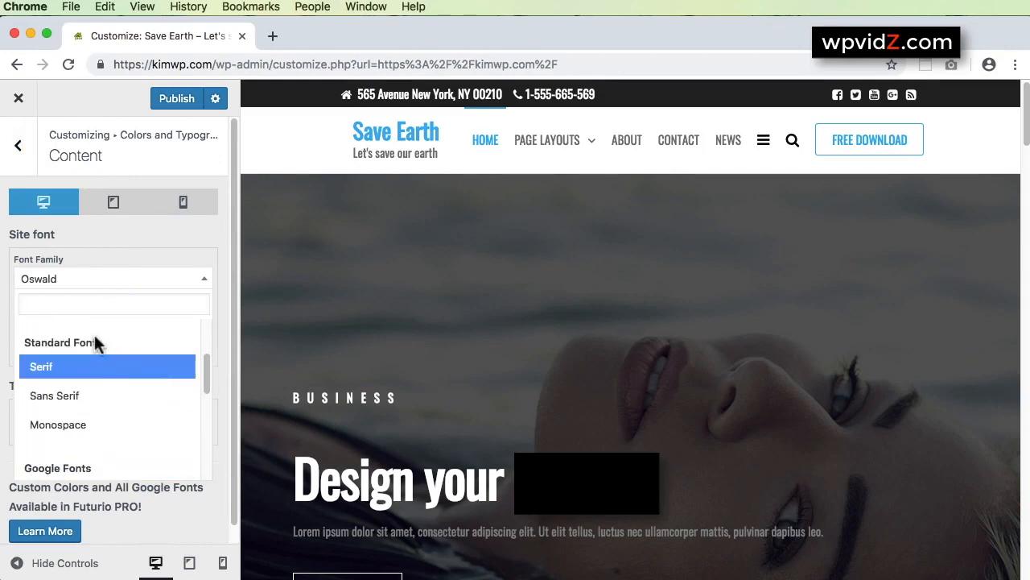
click(71, 395)
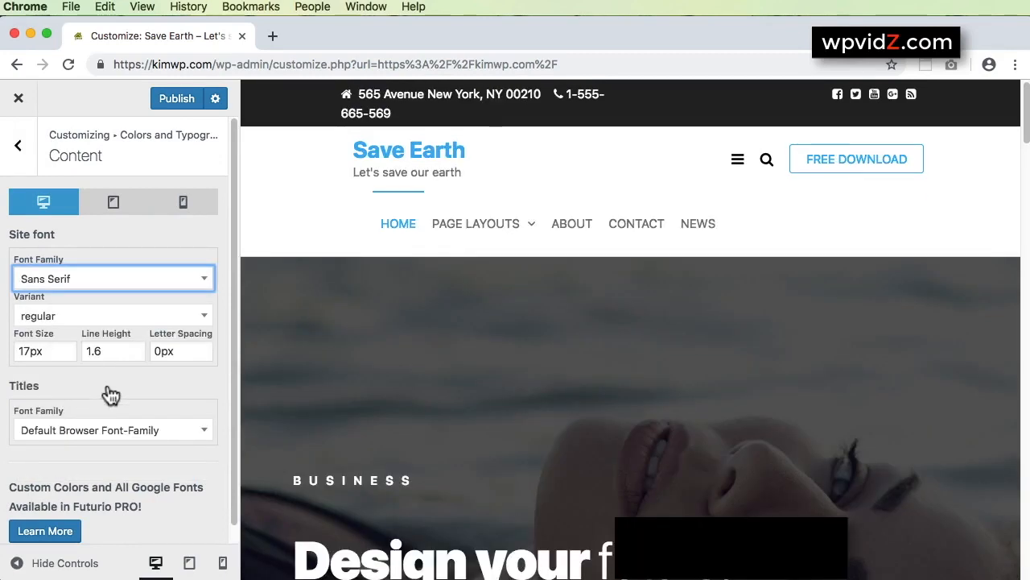
- Try the Serif font family for the Content section's titles
click(103, 433)
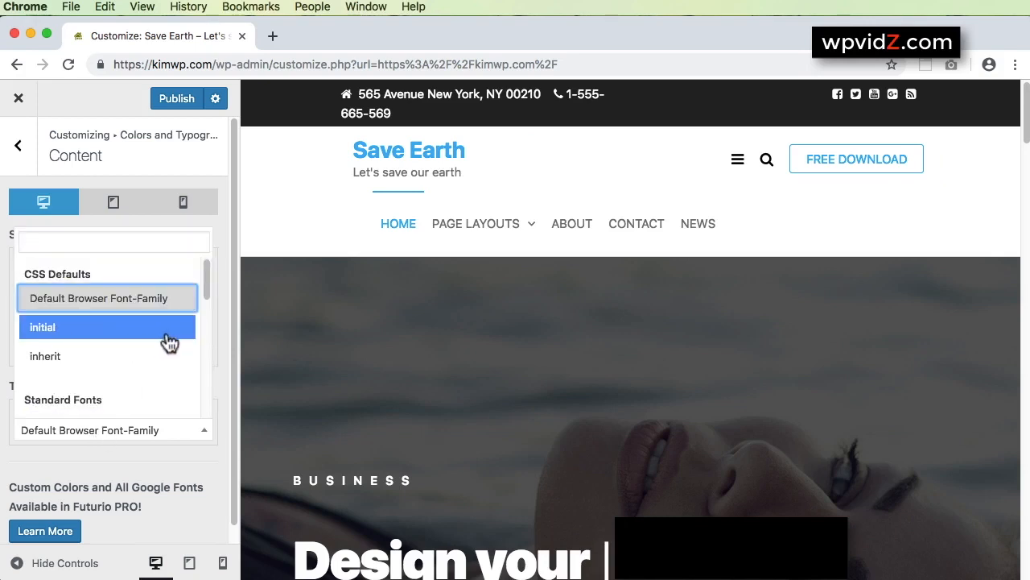
scroll(166, 342, down, 1)
scroll(165, 345, down, 2)
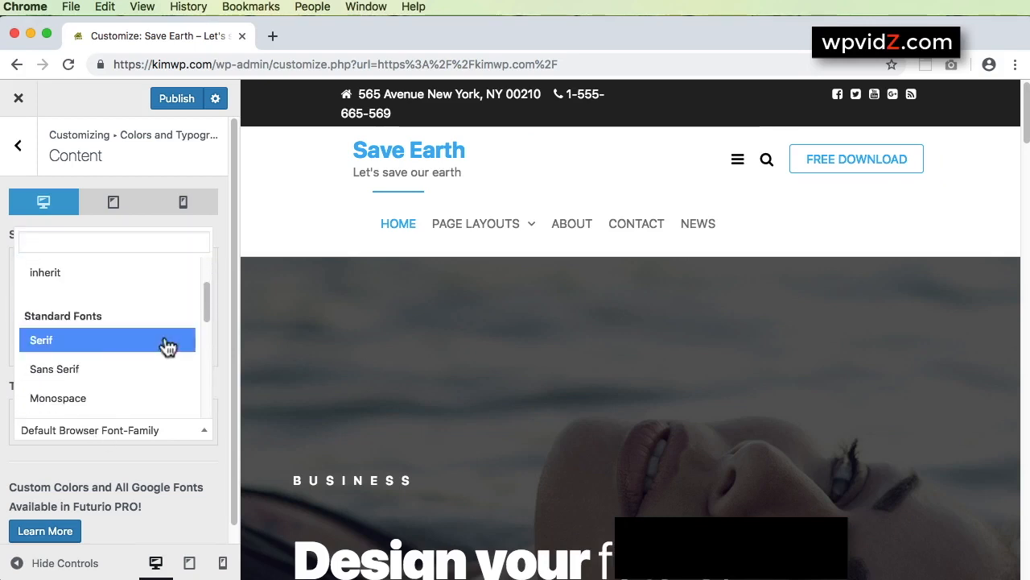
click(110, 347)
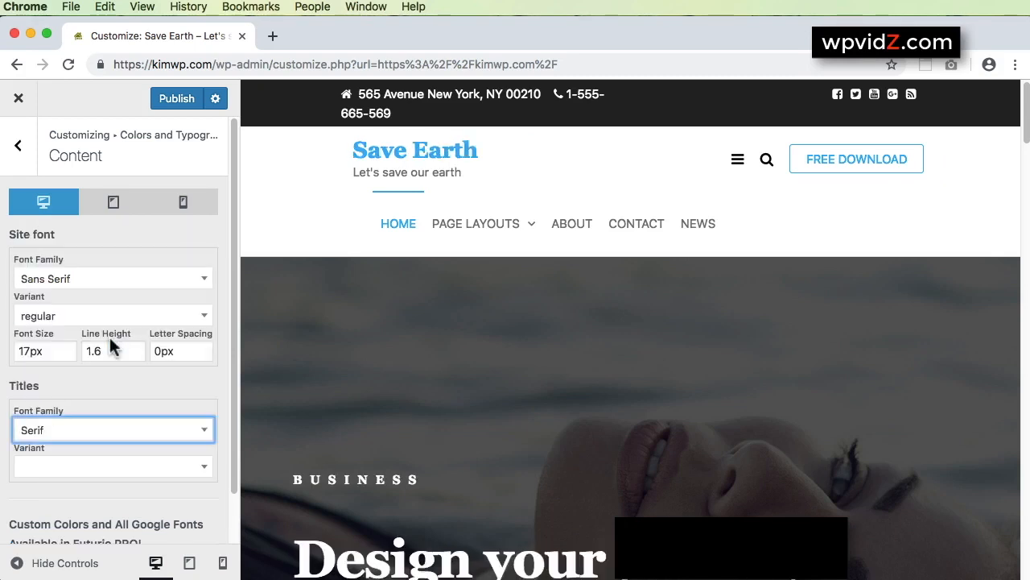
- Set the Content section's titles font family to Sans Serif
scroll(535, 406, down, 3)
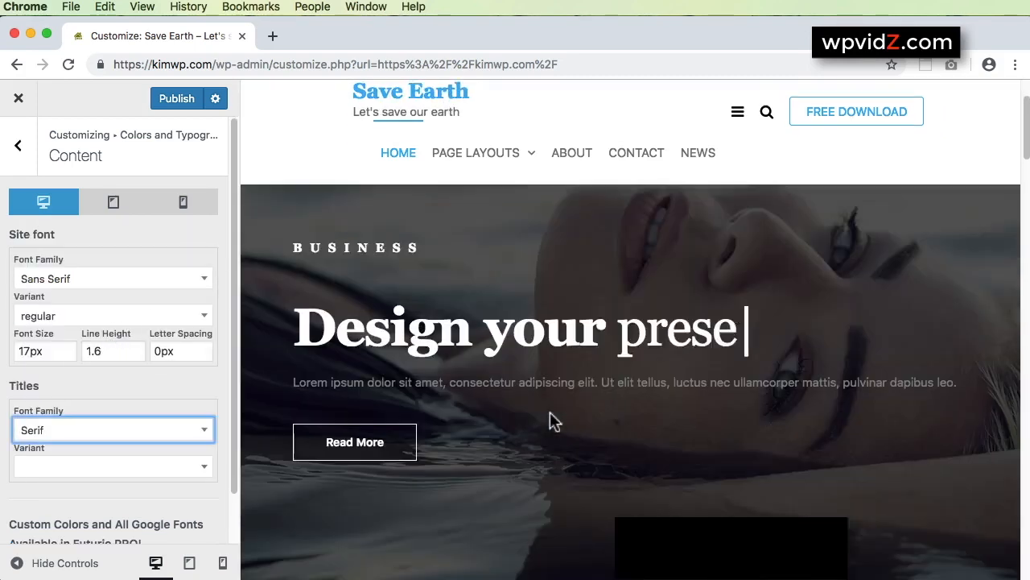
click(168, 435)
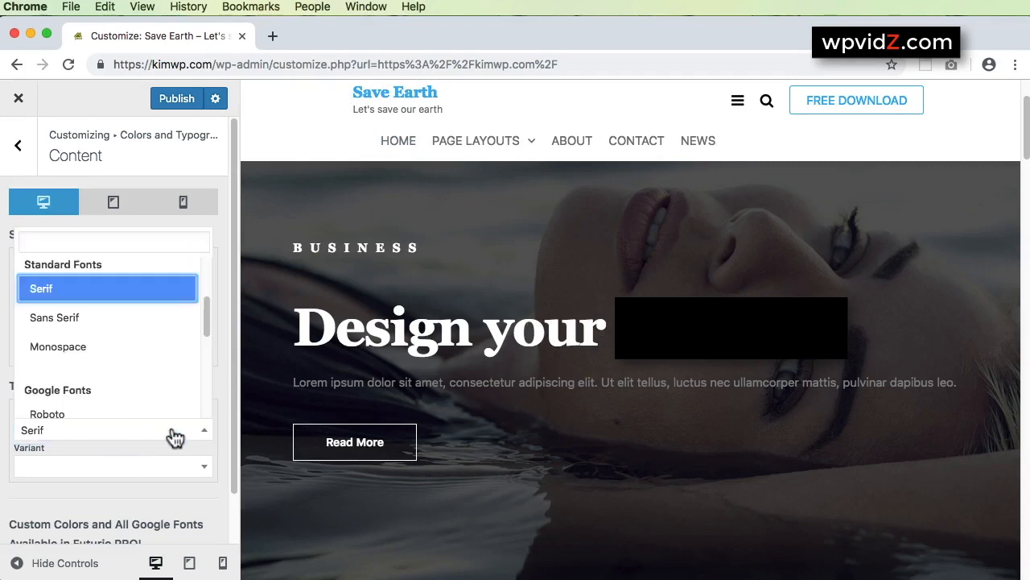
click(139, 330)
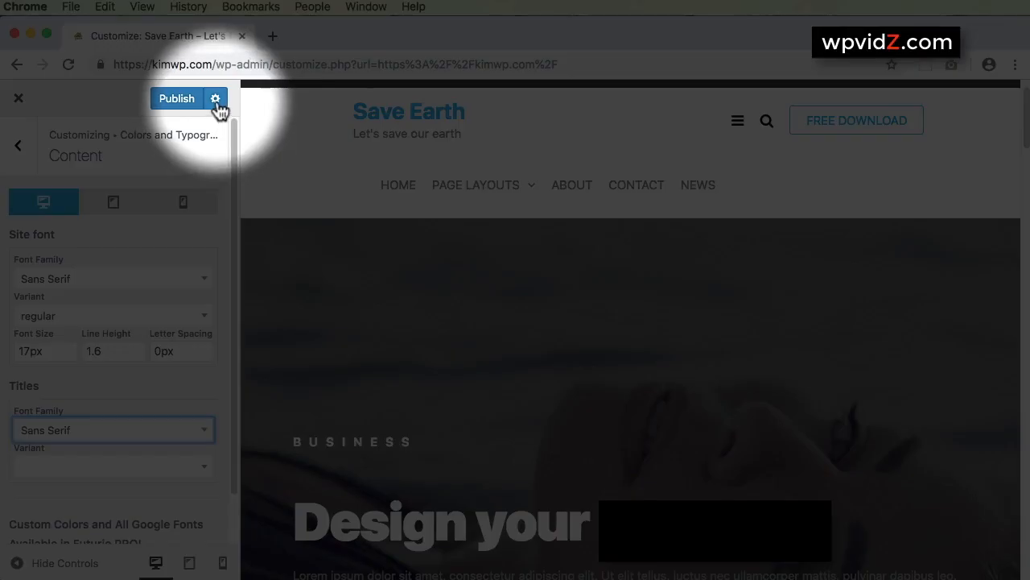
- Switch the customizer's save action to Save Draft and save the changes as a draft
click(216, 100)
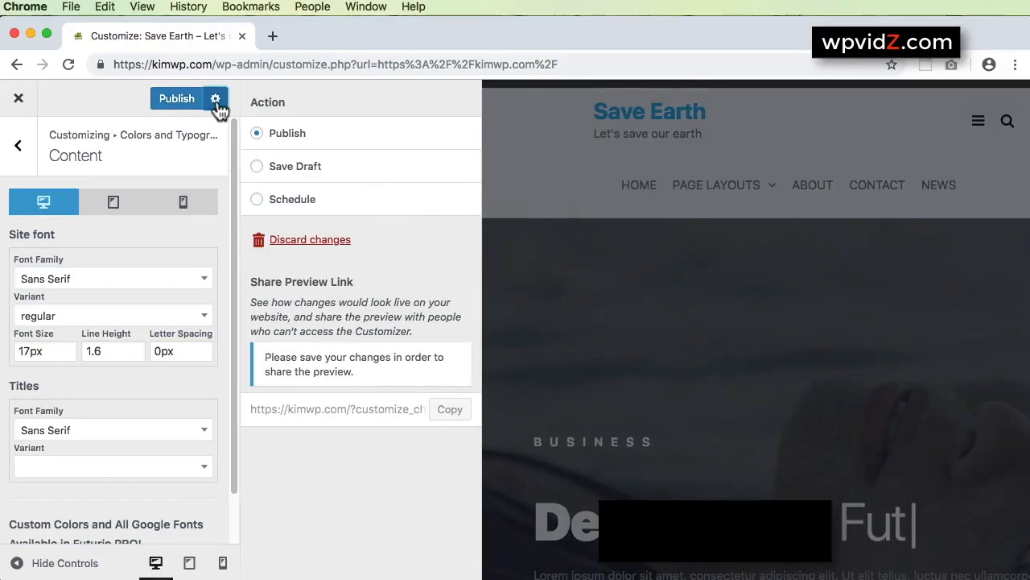
click(259, 167)
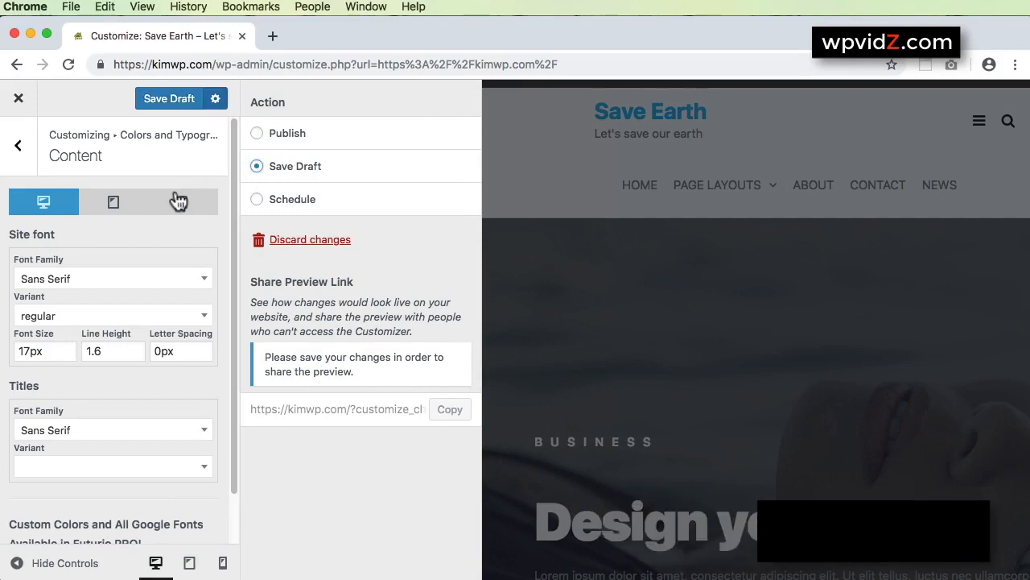
click(173, 98)
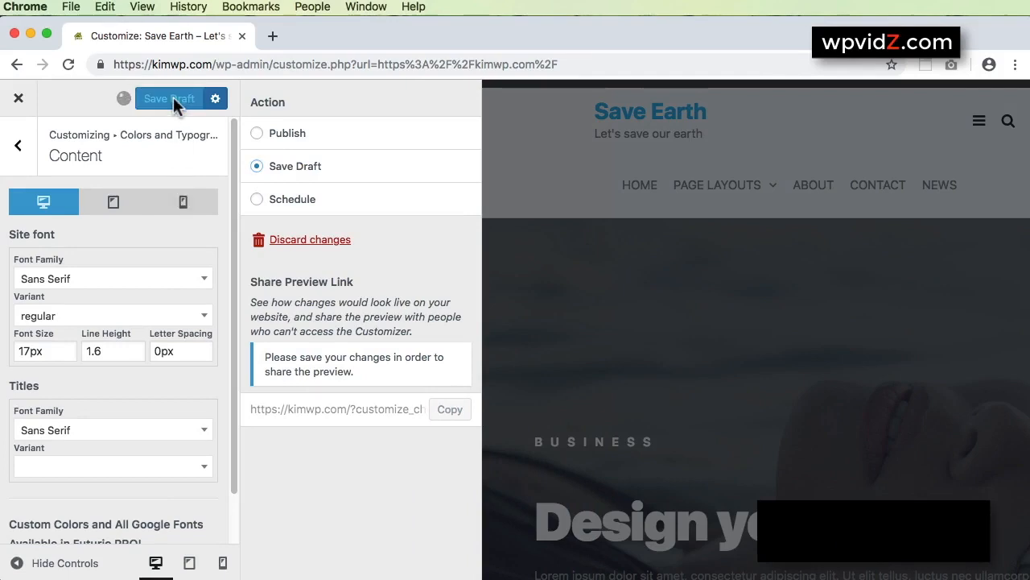
click(219, 102)
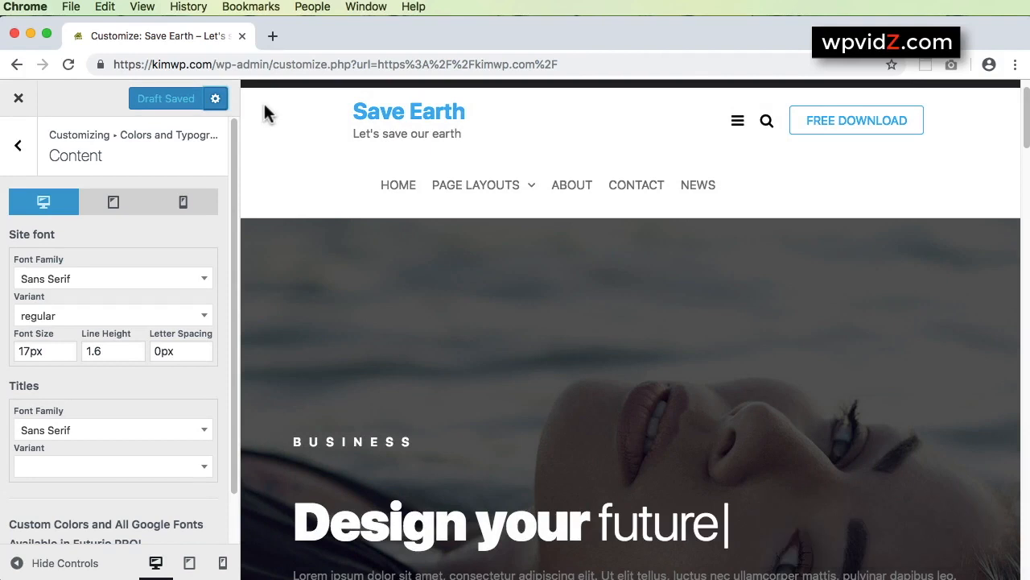
- Open the Blog & Archive typography settings, show the News page in the preview, and set the titles font family to Sans Serif
click(19, 149)
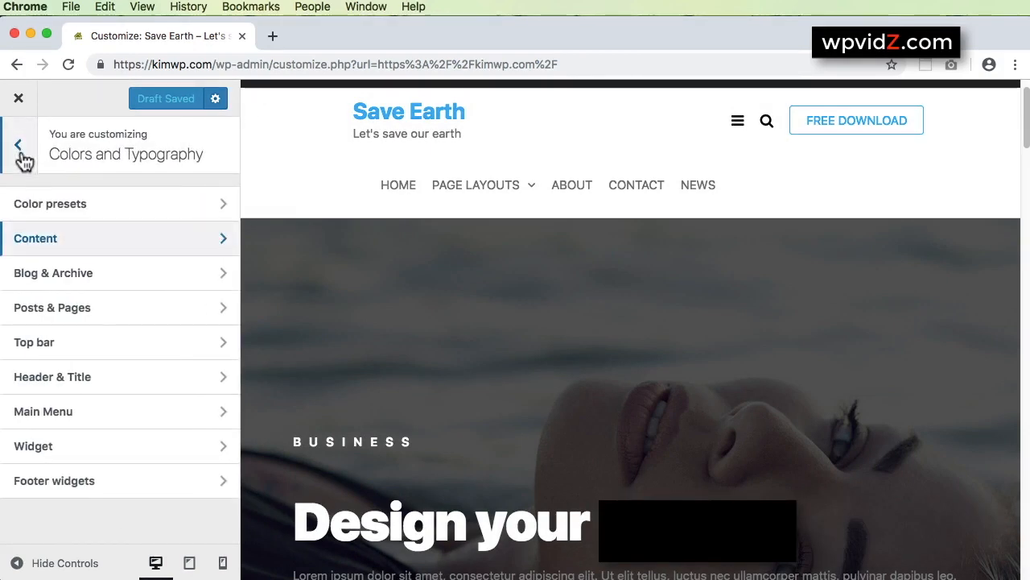
click(82, 274)
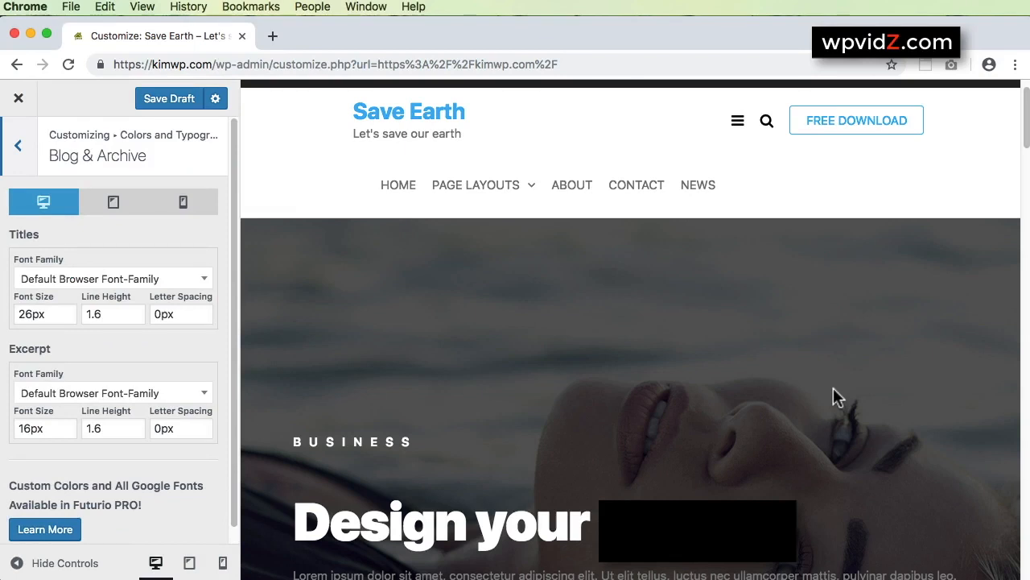
click(698, 194)
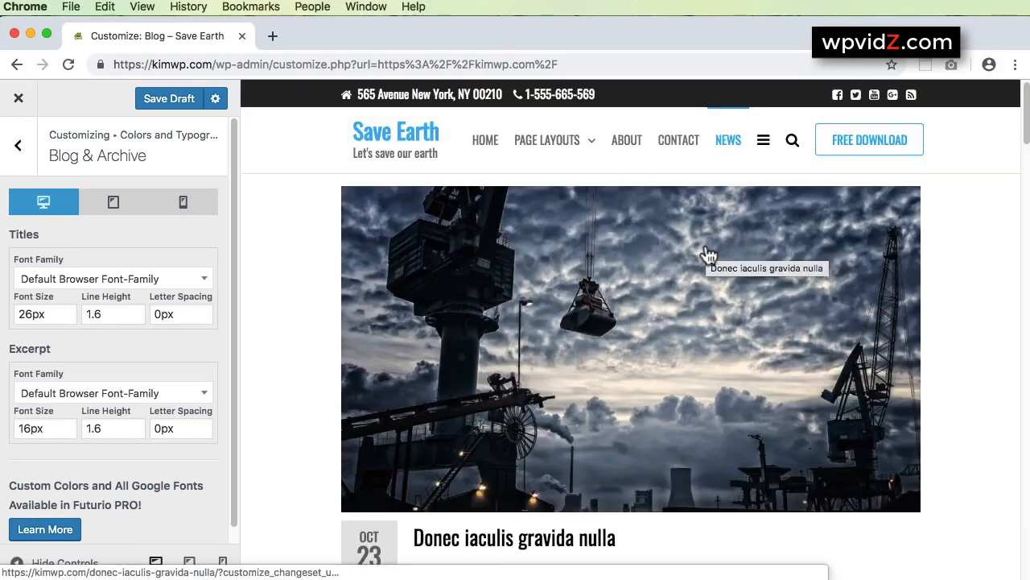
scroll(781, 414, down, 3)
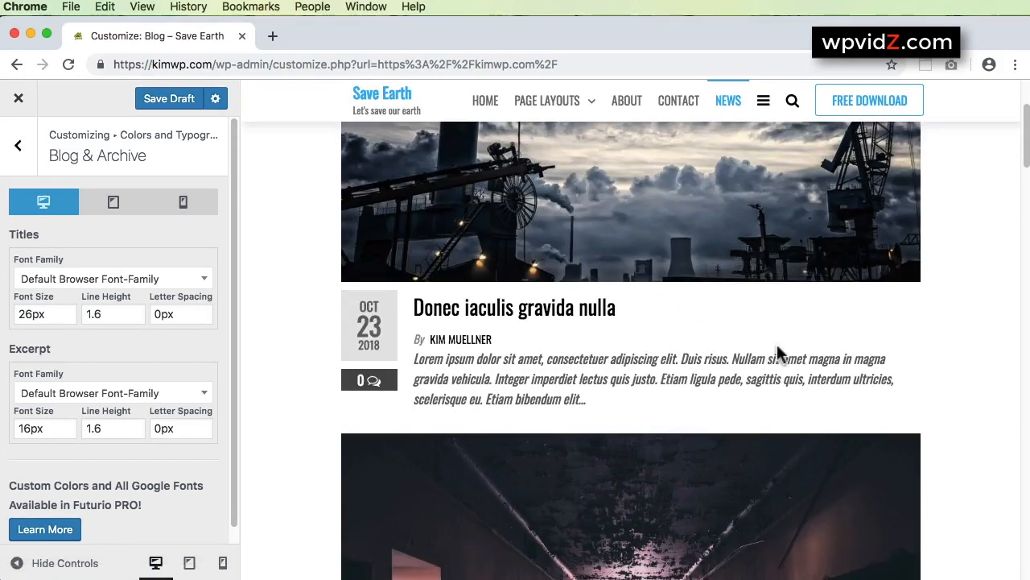
click(199, 279)
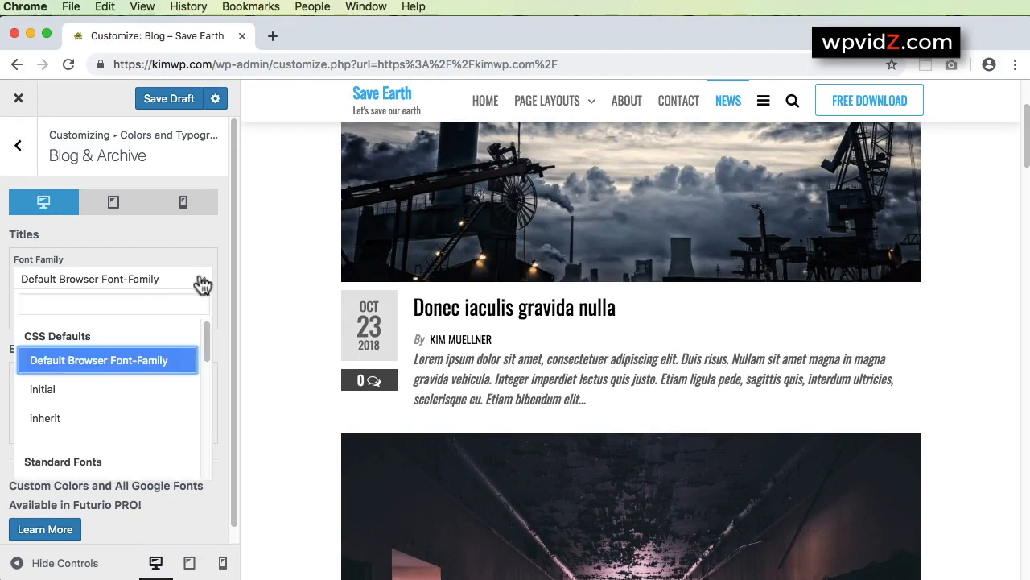
scroll(167, 399, down, 3)
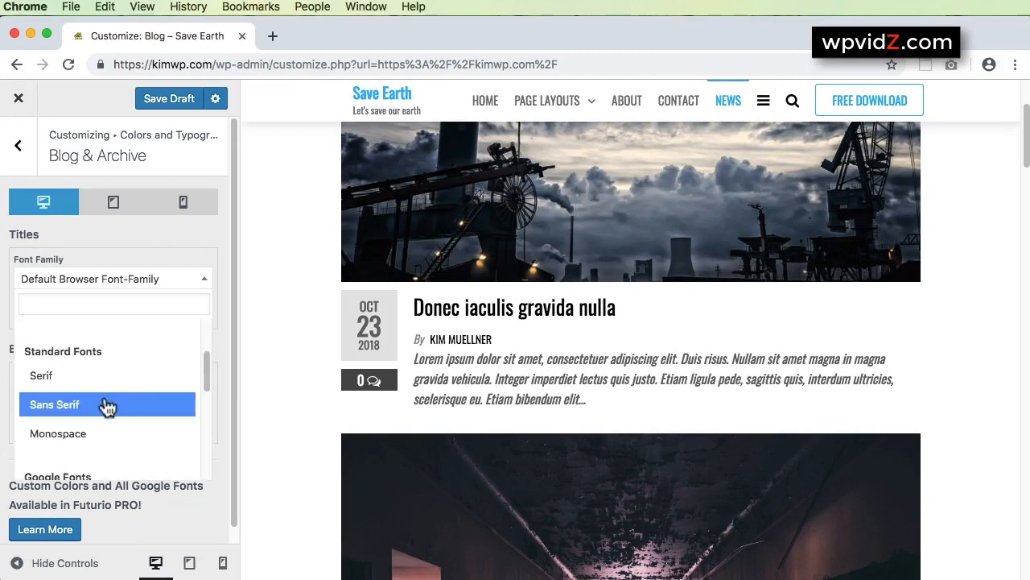
click(103, 401)
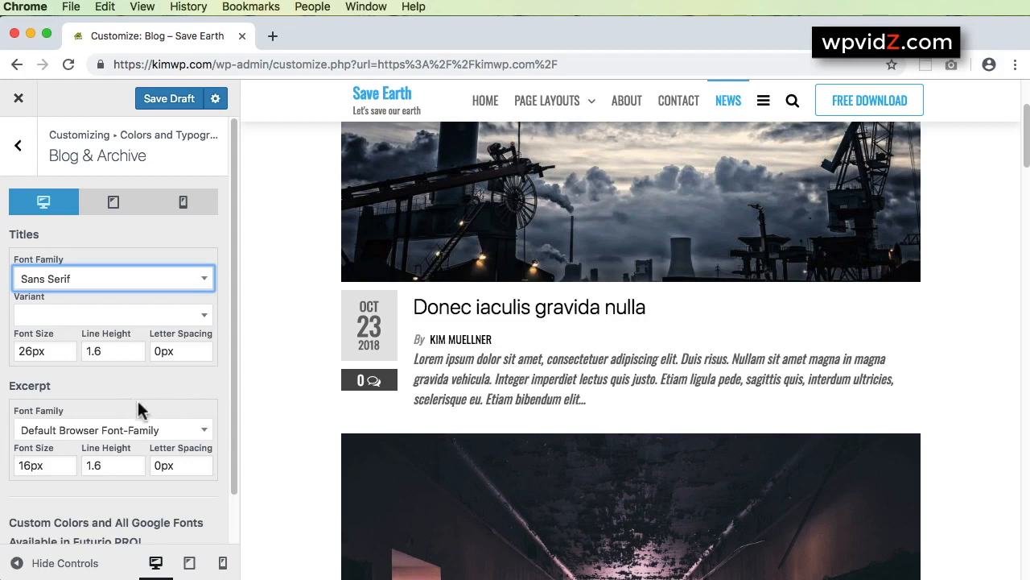
- Set the Blog & Archive excerpt font family to Sans Serif with the regular variant, and save the draft
scroll(146, 390, down, 1)
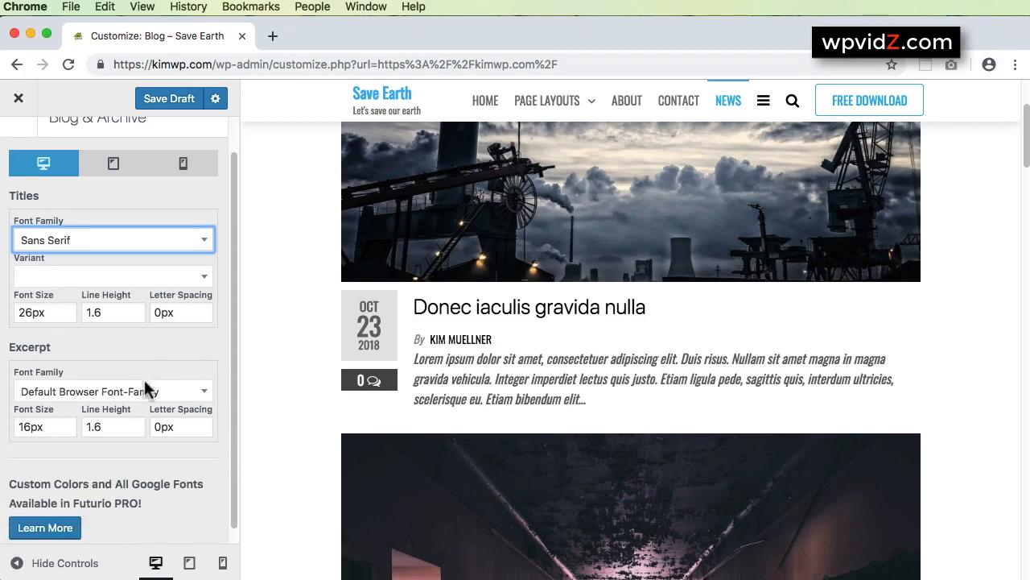
click(198, 394)
scroll(149, 329, down, 2)
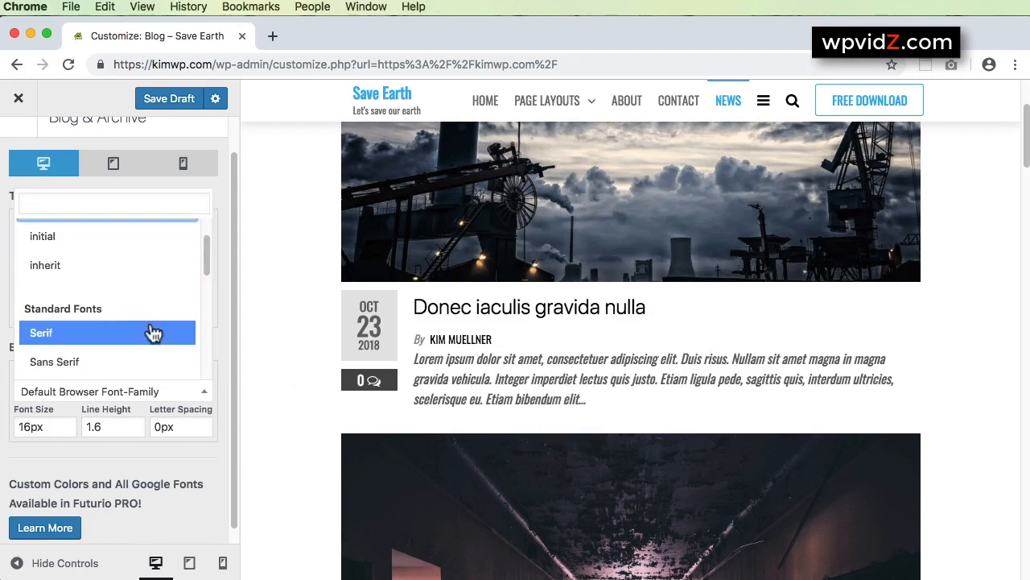
click(108, 364)
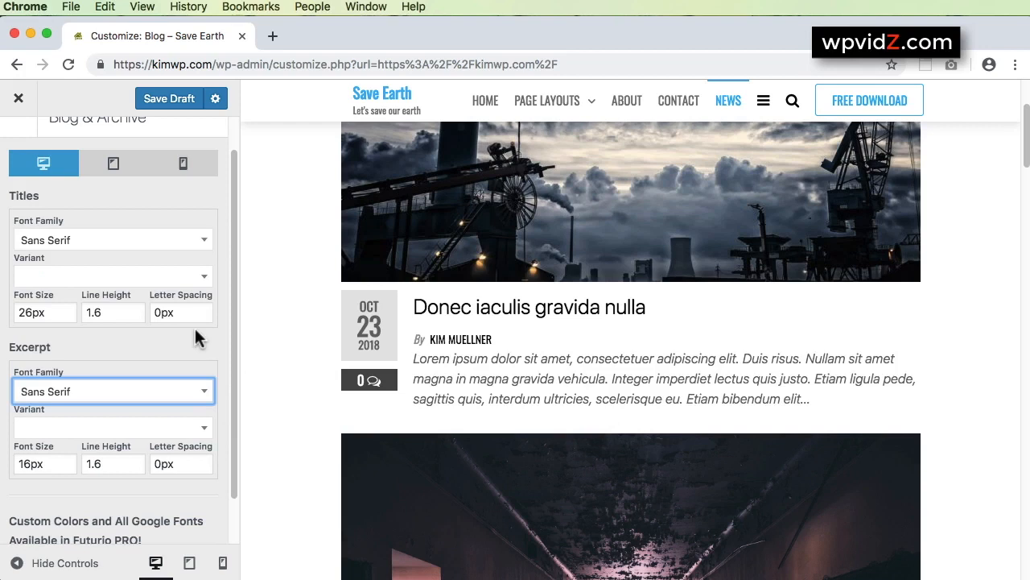
click(203, 431)
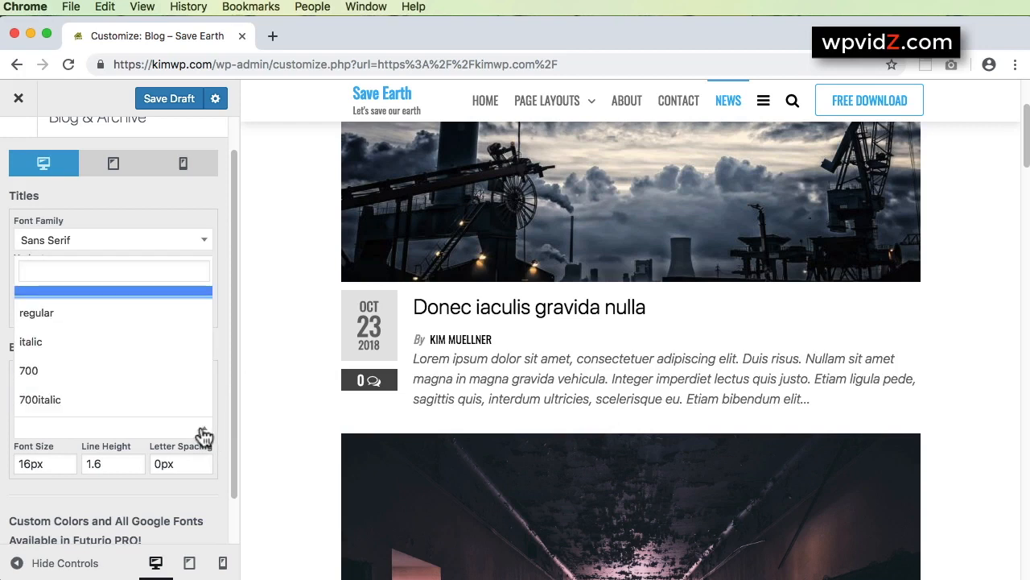
click(97, 314)
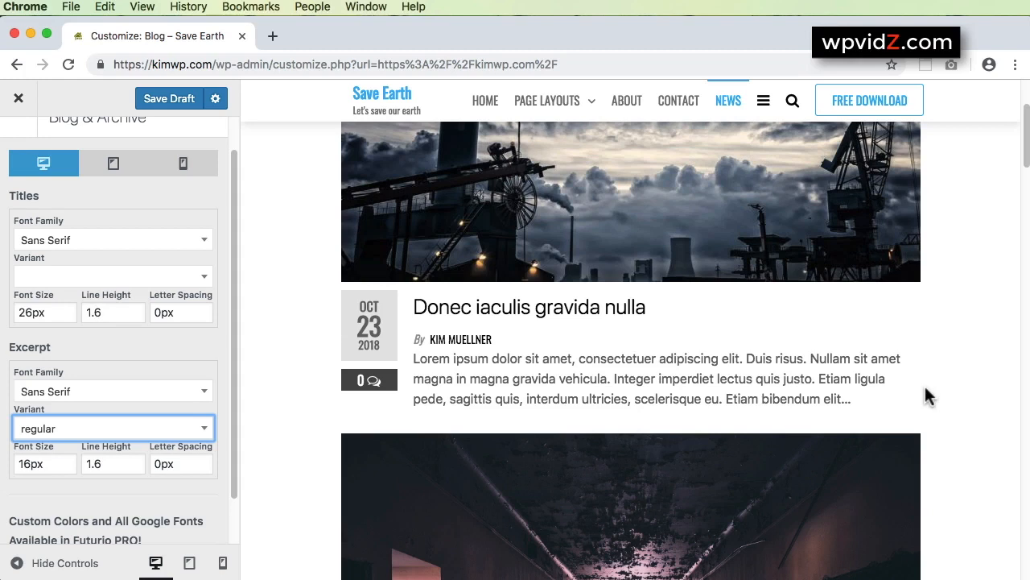
click(161, 98)
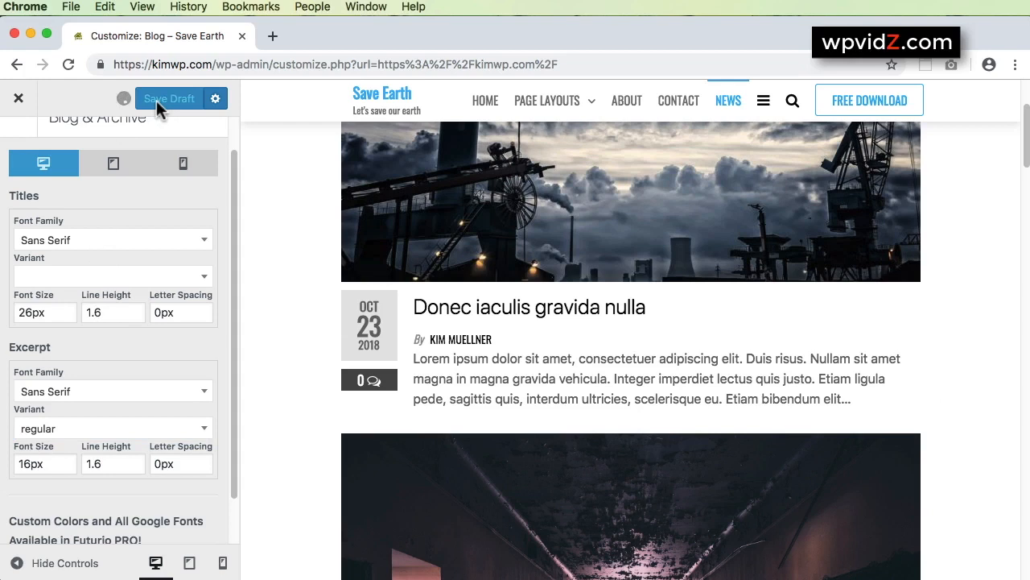
scroll(127, 241, up, 2)
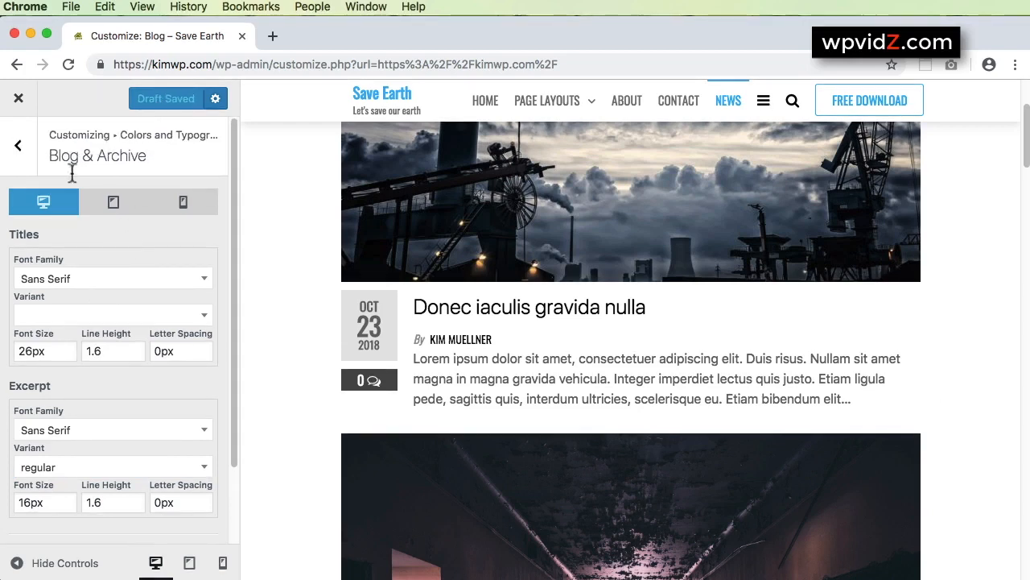
- Open the Posts & Pages typography settings, show a single post in the preview, and set the titles font family to Sans Serif
click(20, 150)
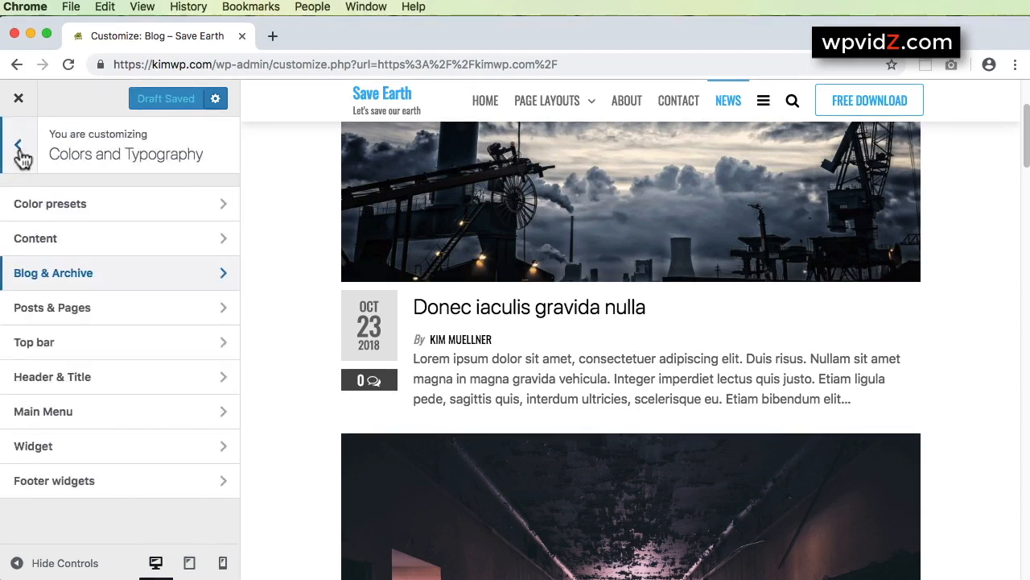
click(60, 310)
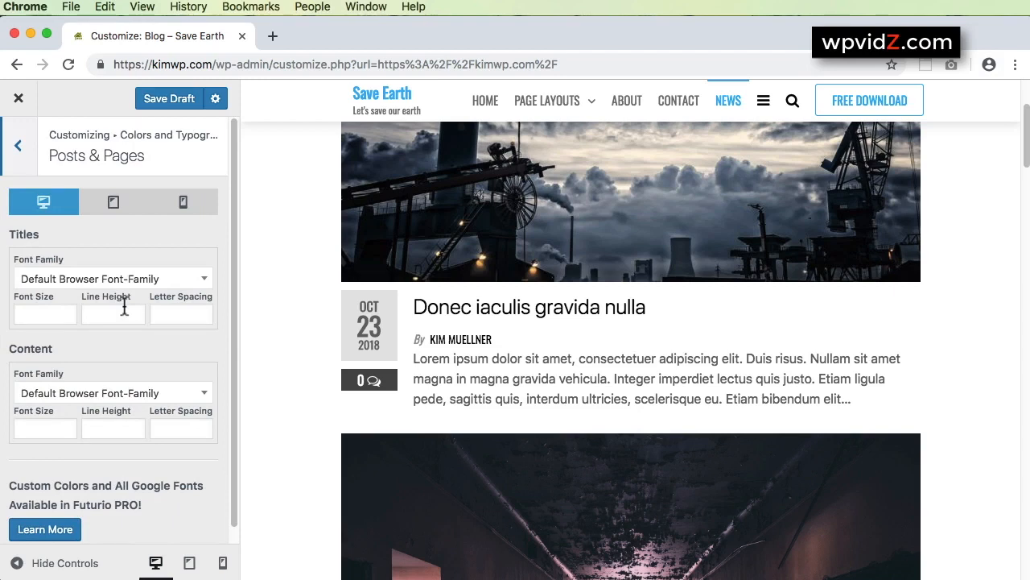
click(559, 311)
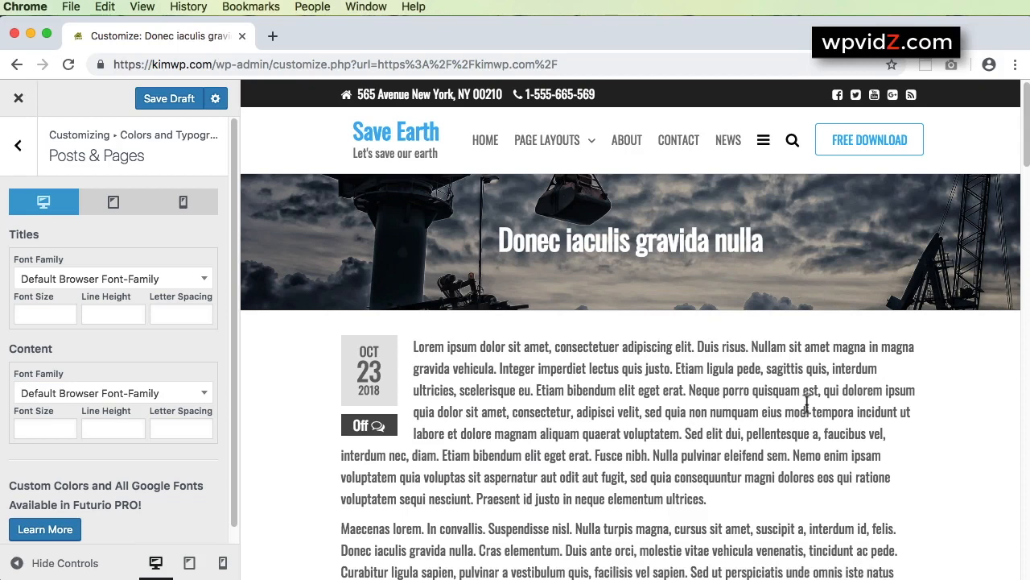
click(190, 286)
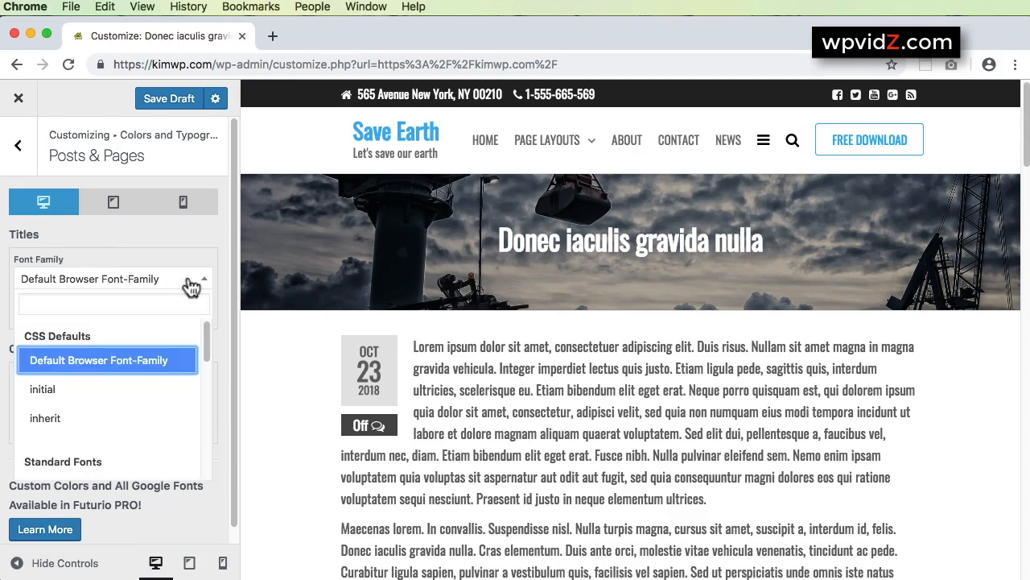
scroll(172, 407, down, 2)
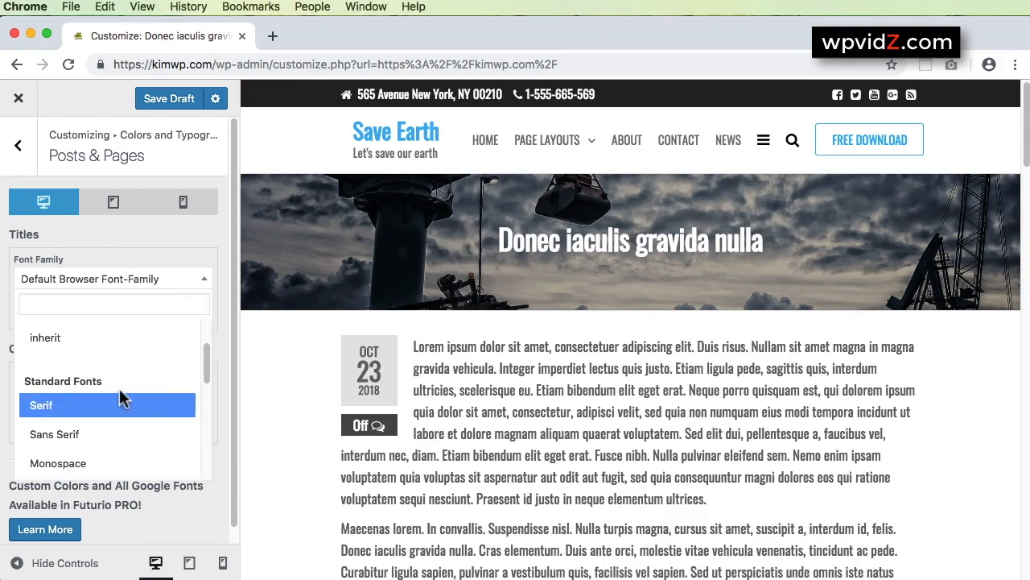
click(119, 437)
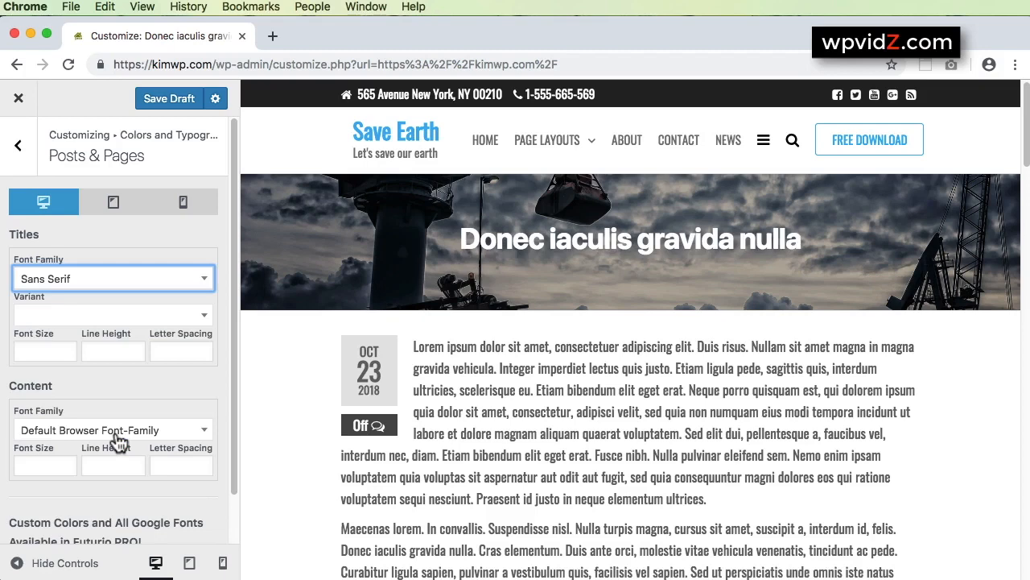
- Set the Posts & Pages content font family to Sans Serif with the regular variant
click(198, 432)
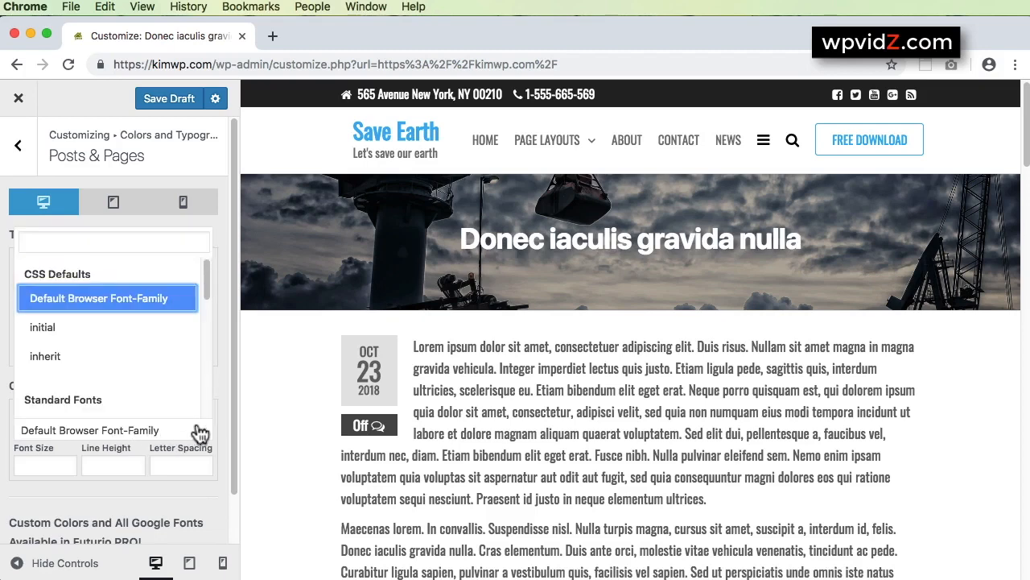
scroll(161, 385, down, 2)
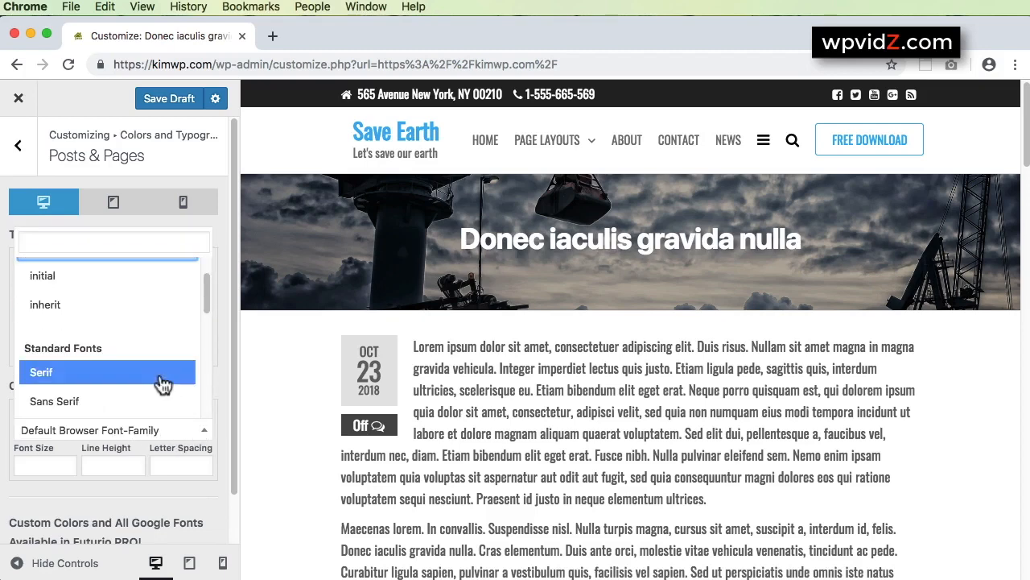
click(101, 403)
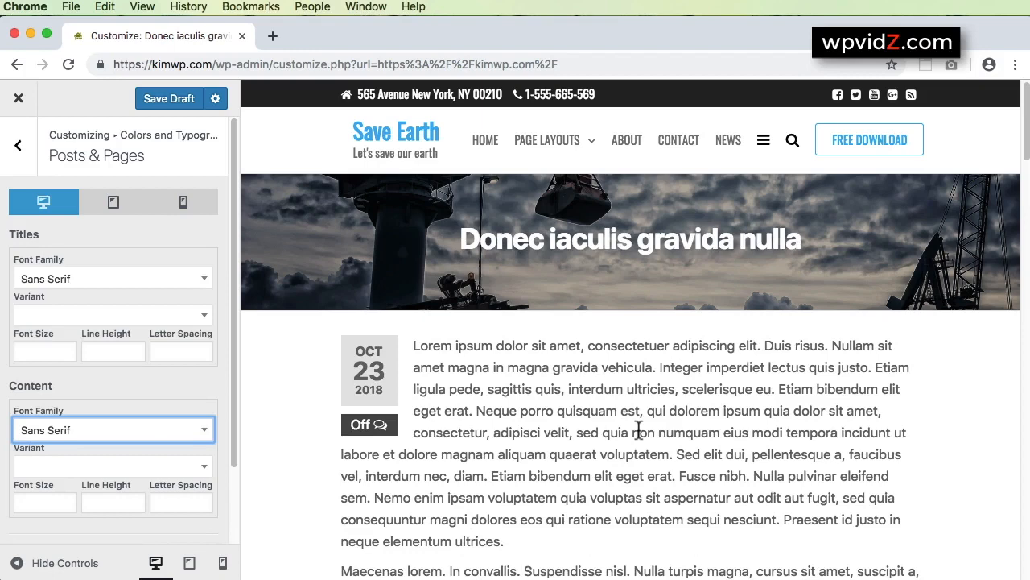
click(201, 467)
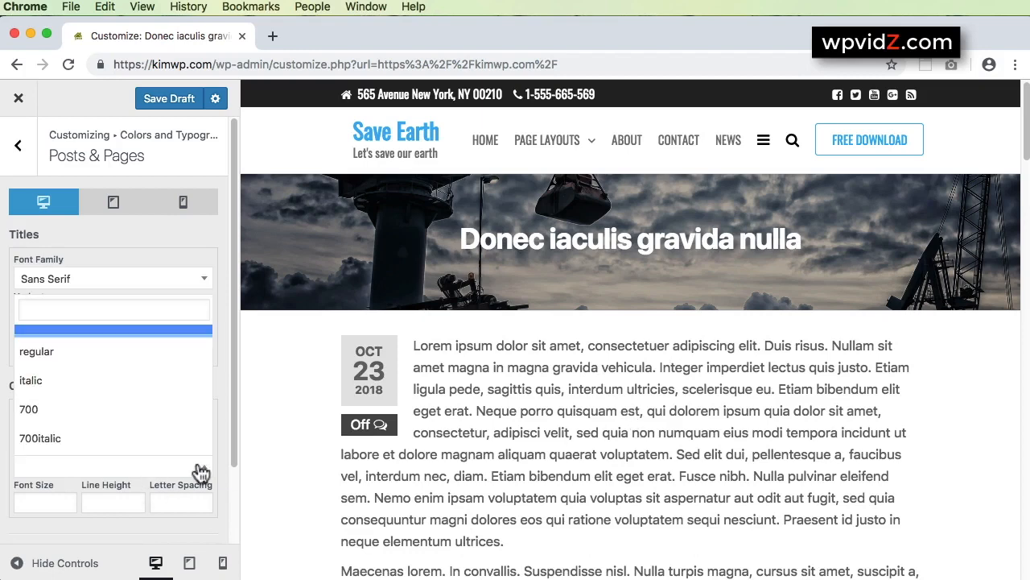
click(76, 363)
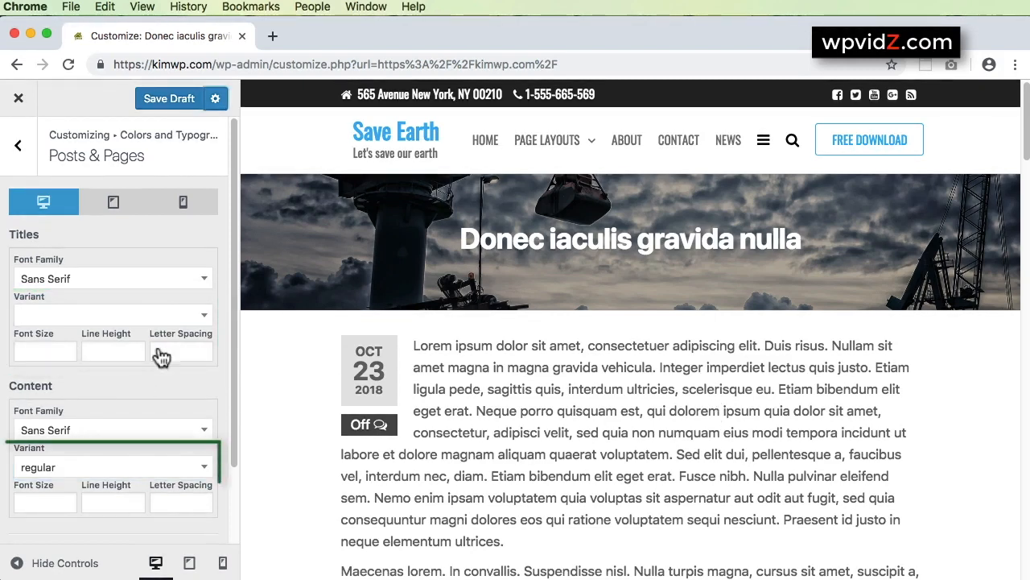
- Save the draft, open the Top bar typography settings, and set the top bar font family to Sans Serif
click(159, 101)
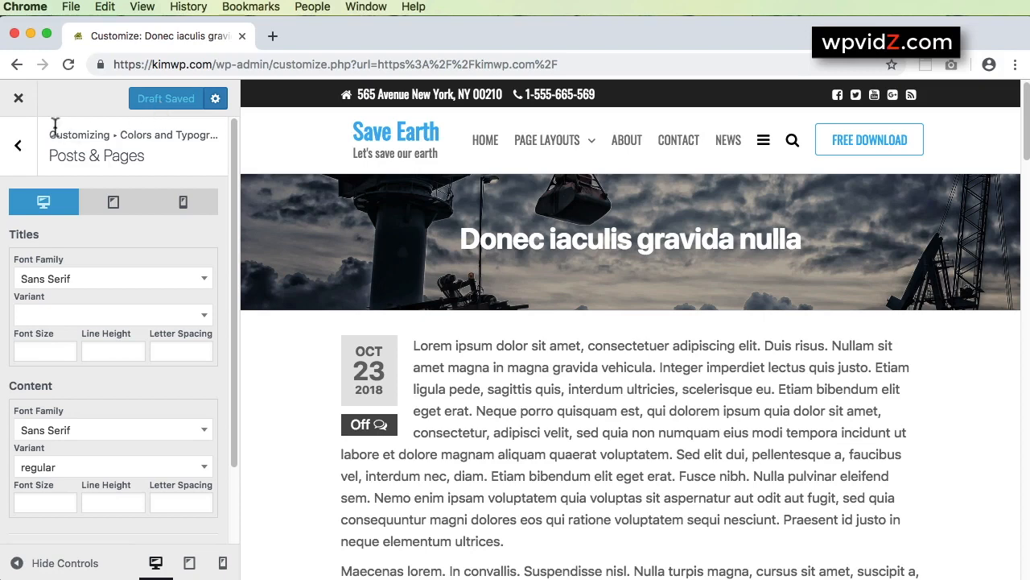
click(21, 150)
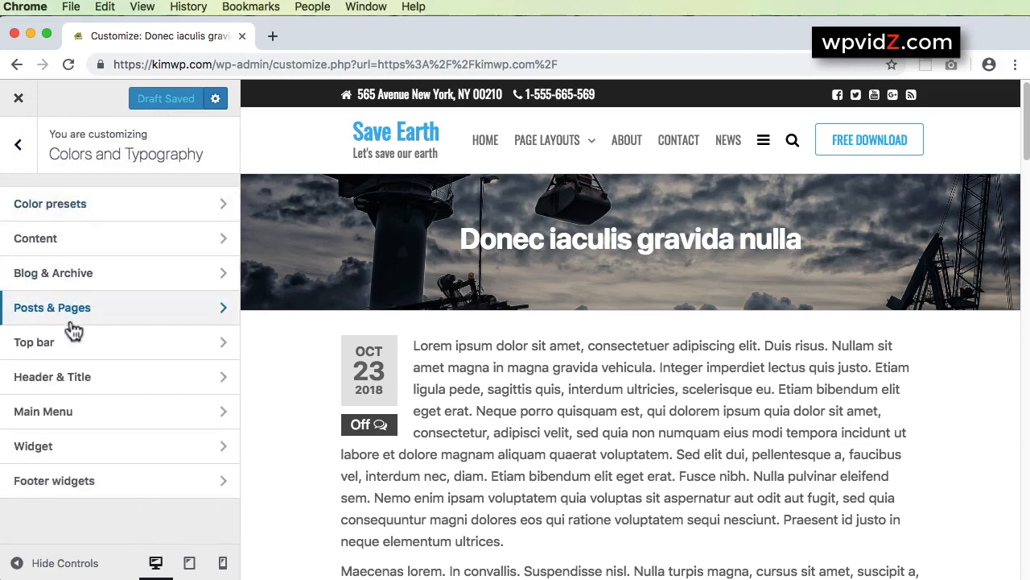
click(58, 346)
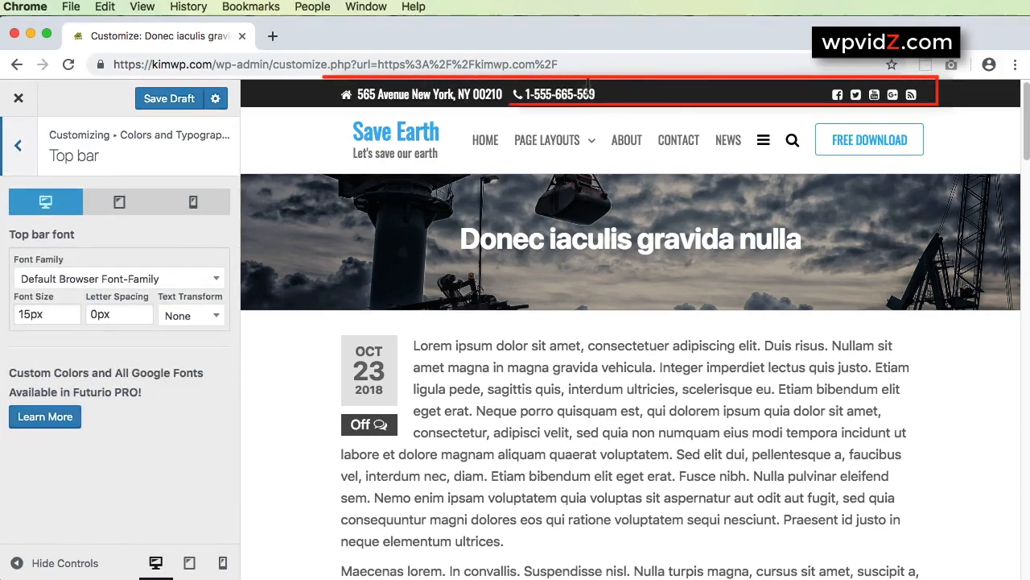
click(174, 277)
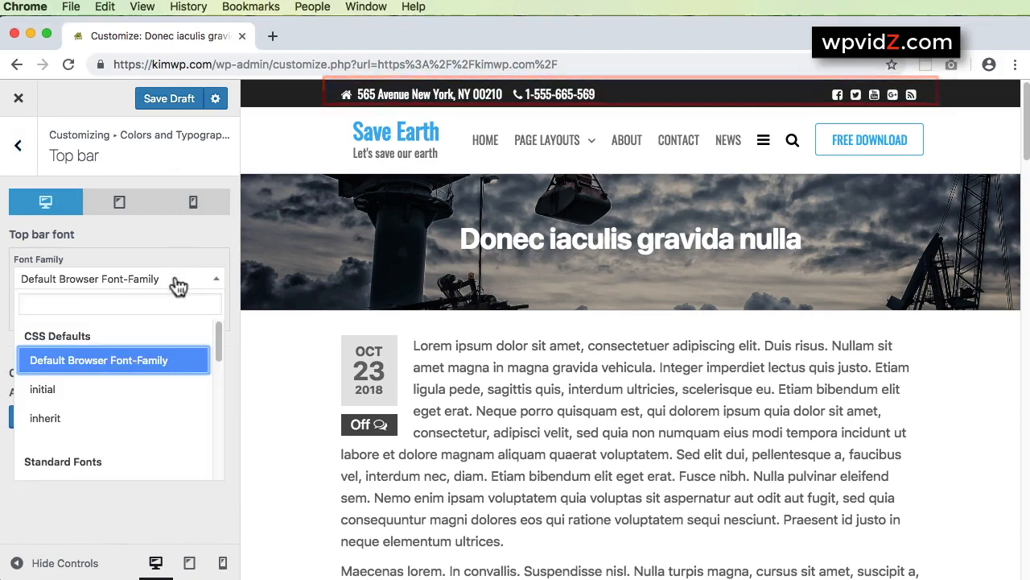
scroll(153, 409, down, 3)
click(115, 384)
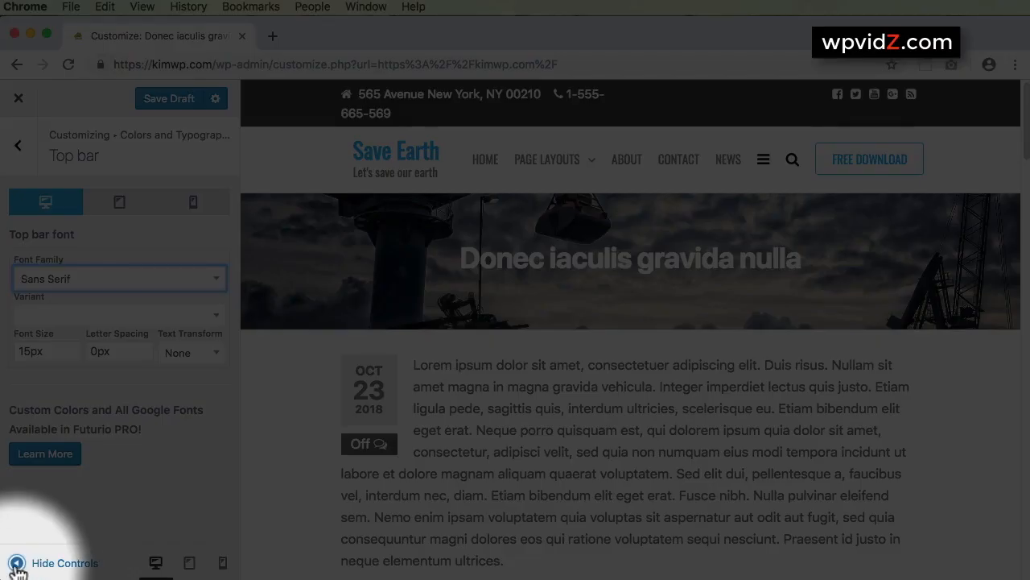
- Switch the preview to tablet view, set the Top bar tablet font size to 13px, and save the draft
click(17, 564)
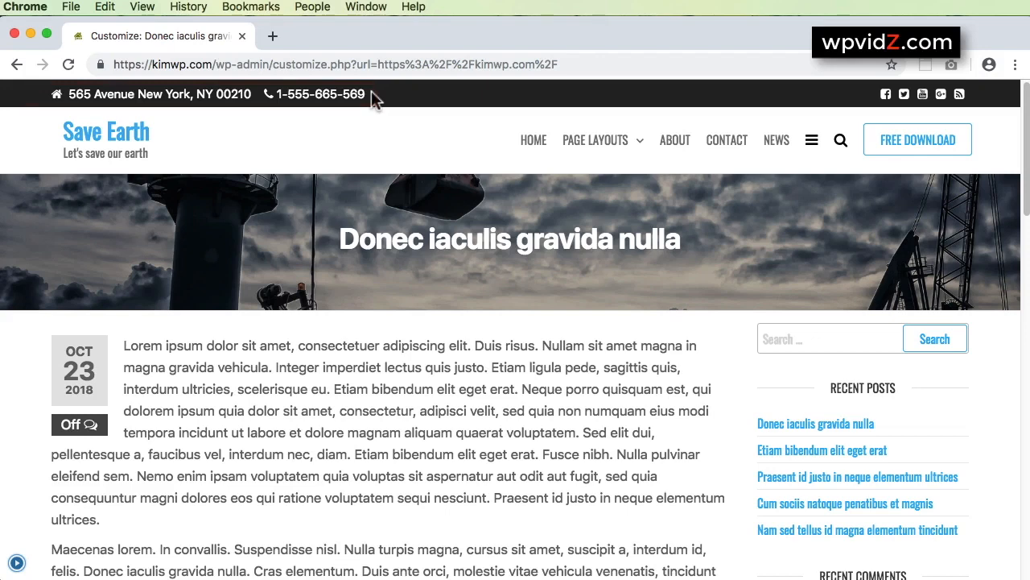
click(17, 563)
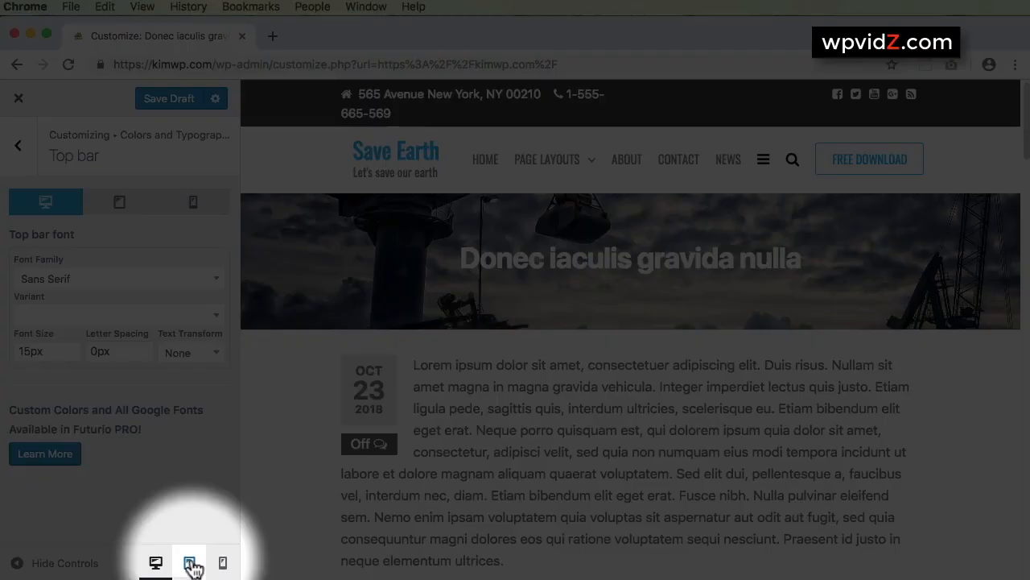
click(190, 564)
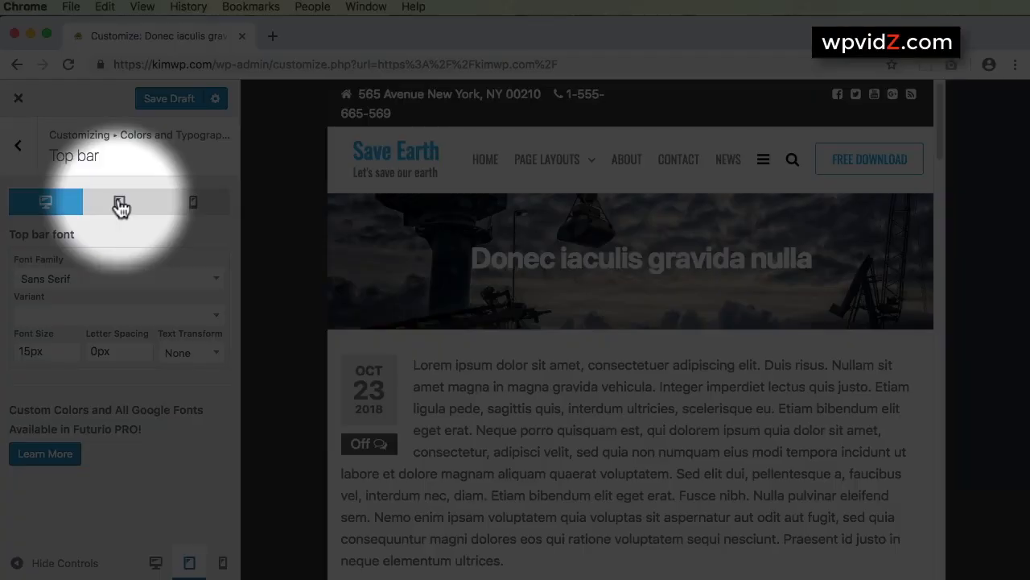
click(119, 202)
click(46, 279)
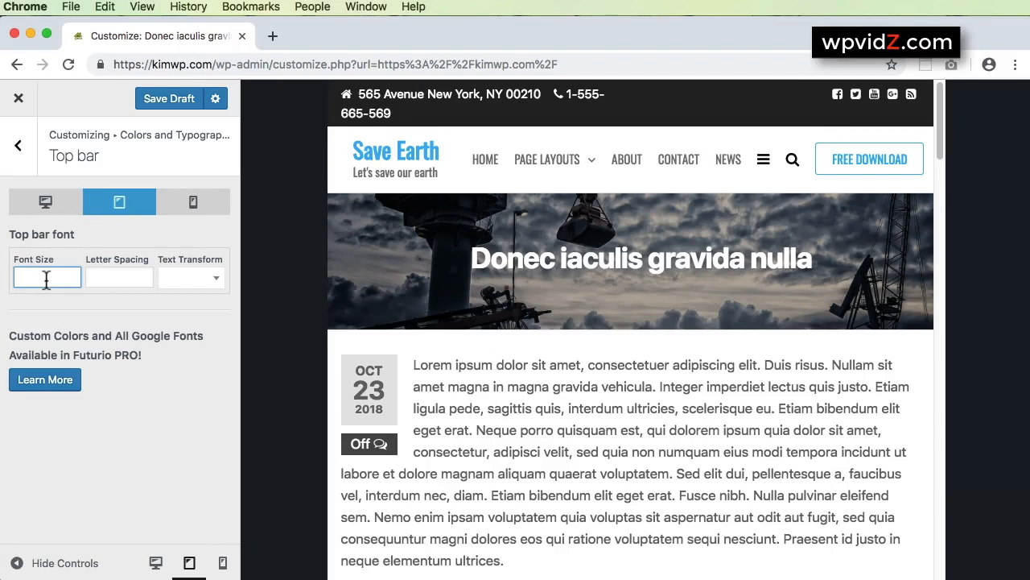
text(14px)
click(29, 277)
key(BackSpace)
text(3)
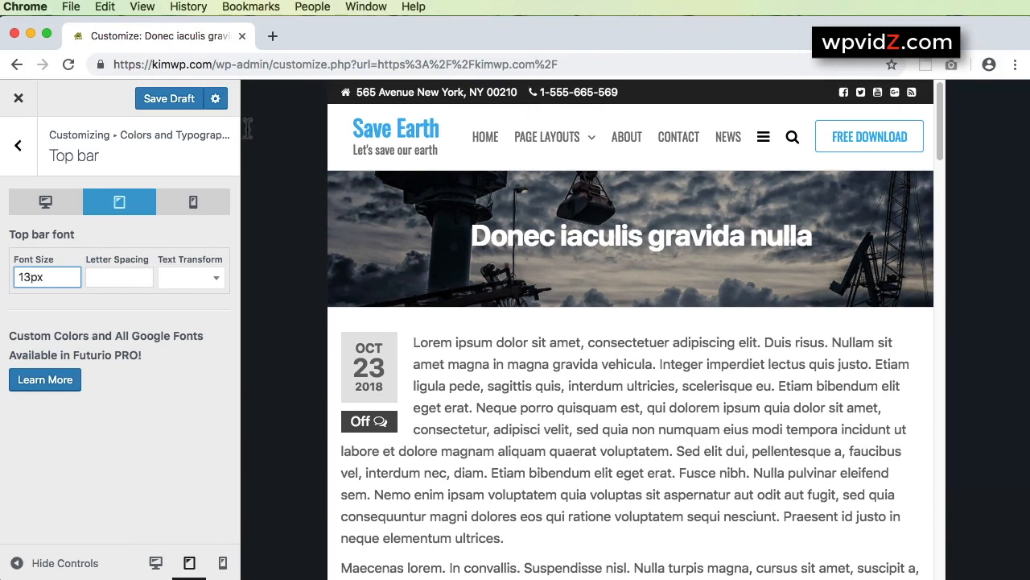
click(156, 103)
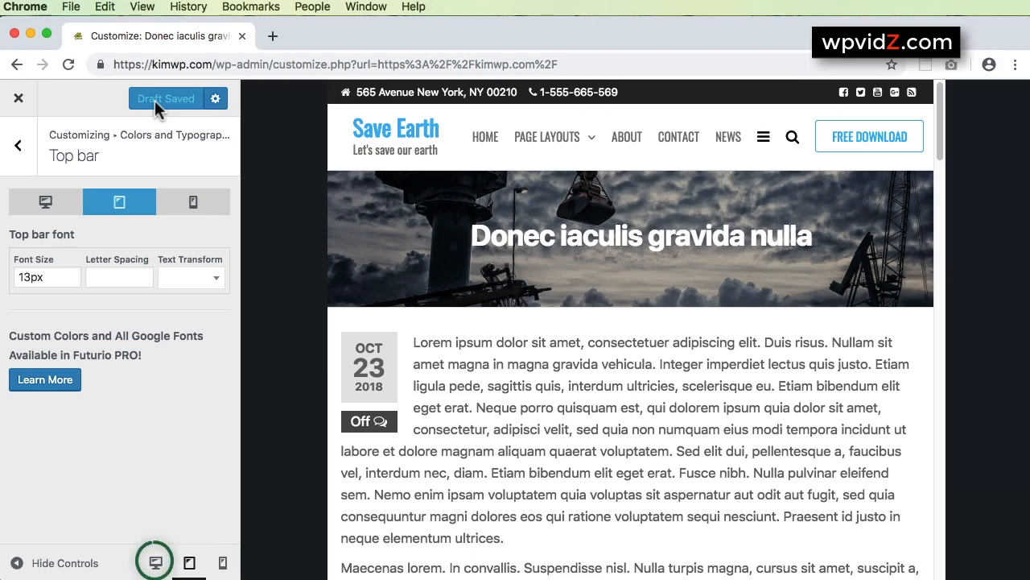
- Return to desktop preview, open Header & Title typography, and set the site title font family to Sans Serif
click(156, 565)
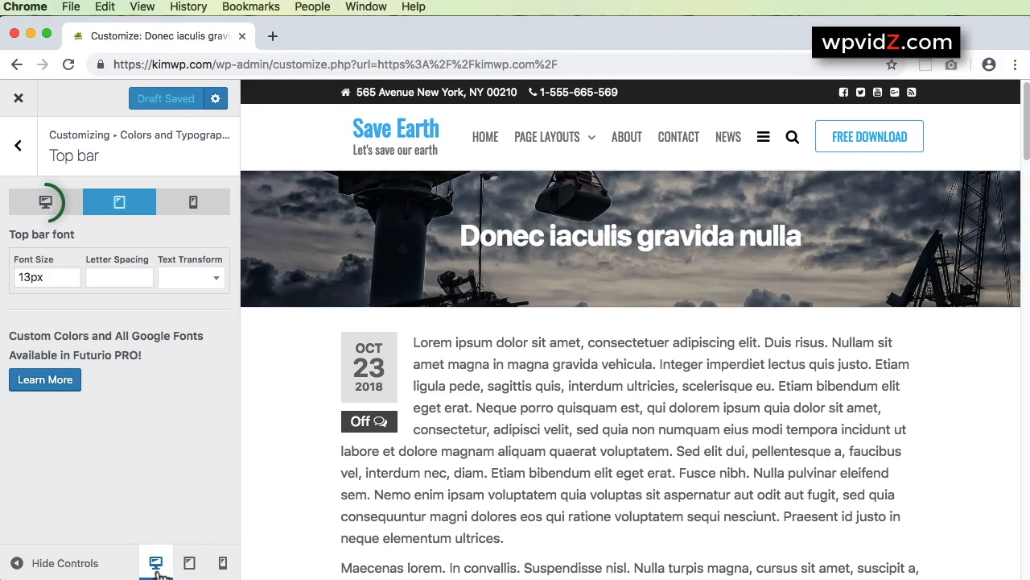
click(42, 207)
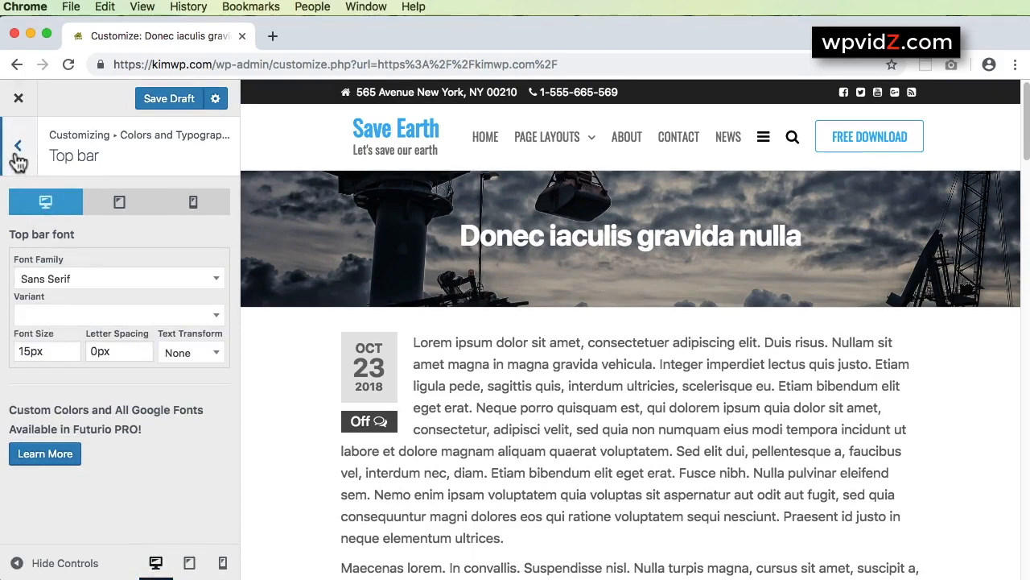
click(18, 157)
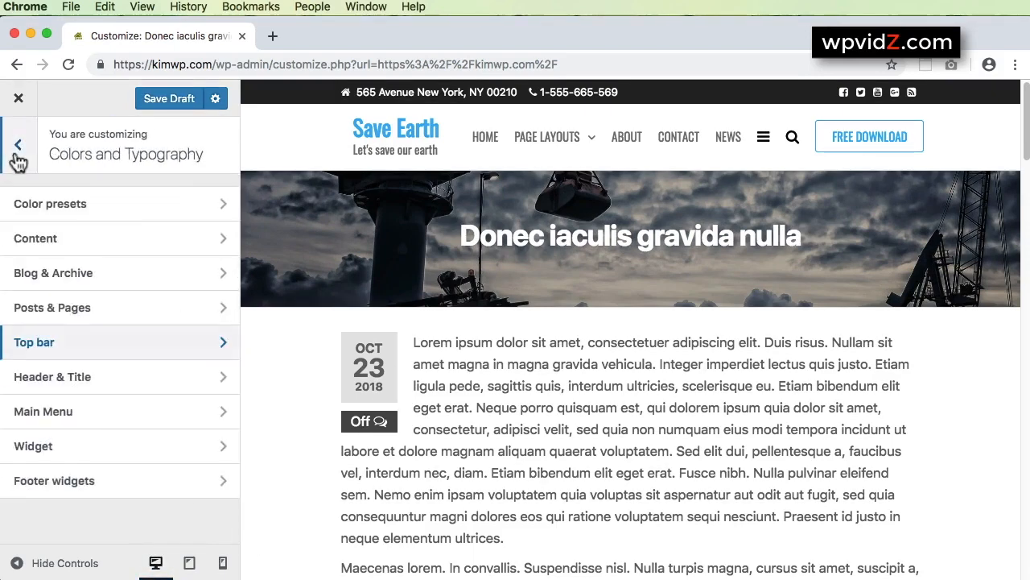
click(46, 389)
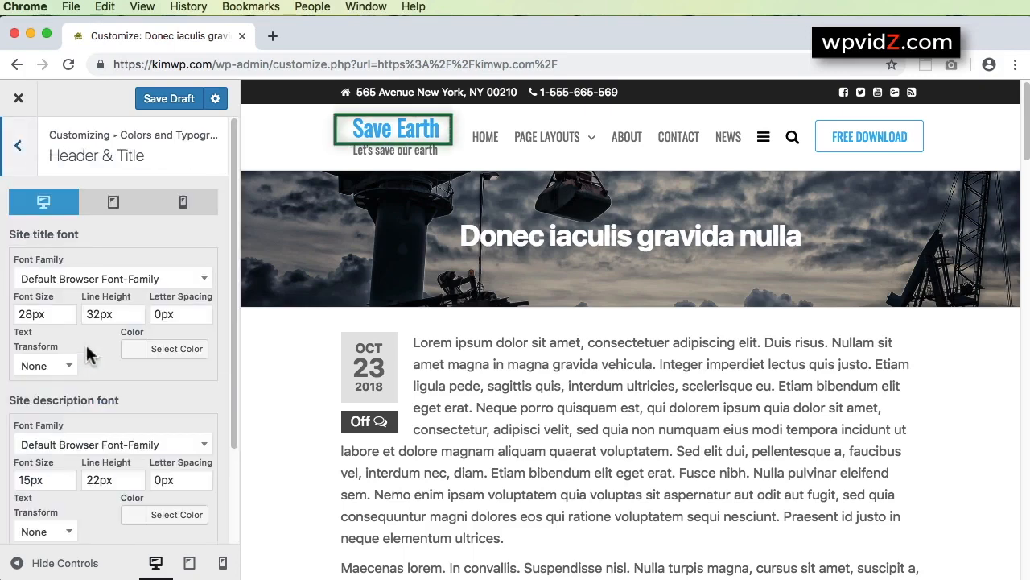
click(174, 278)
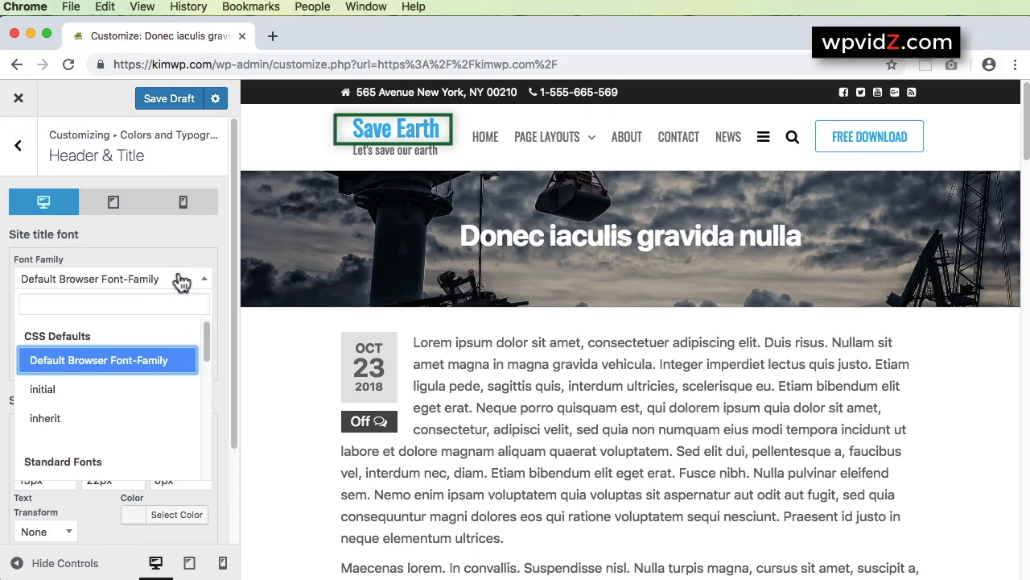
scroll(98, 427, down, 2)
click(95, 440)
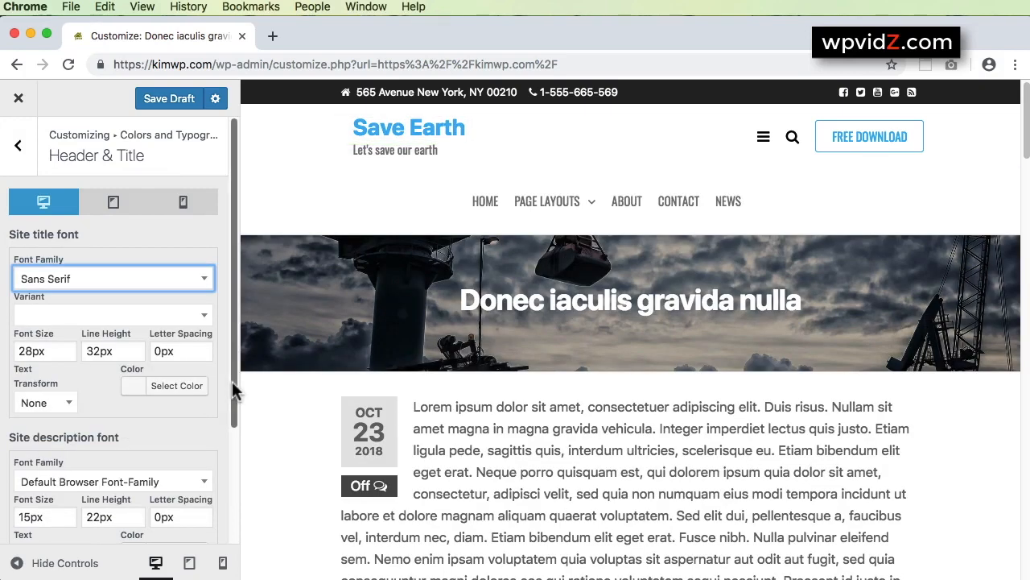
- Set the site description font family to Sans Serif and save the draft
scroll(157, 428, down, 2)
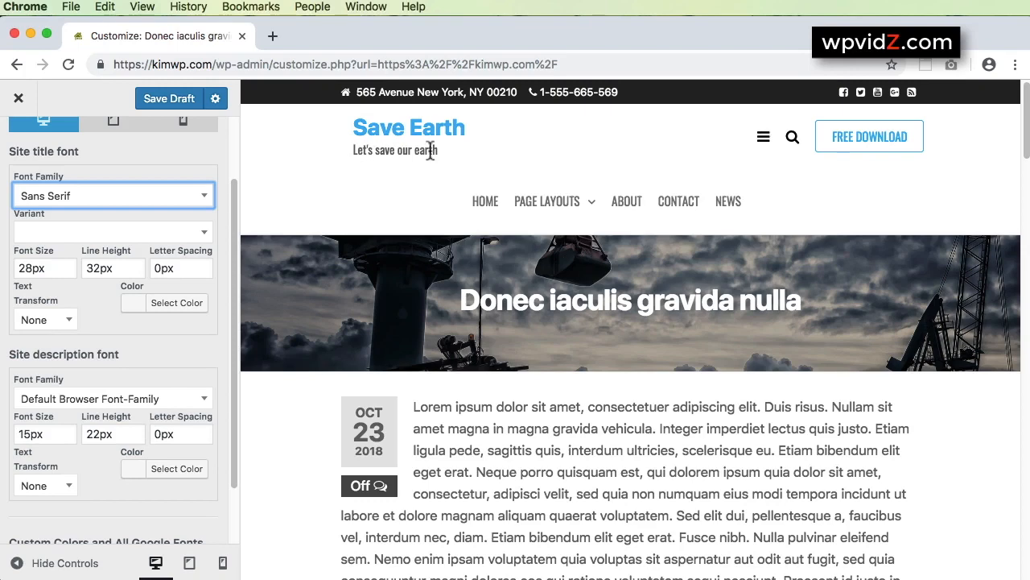
click(199, 400)
scroll(165, 332, down, 2)
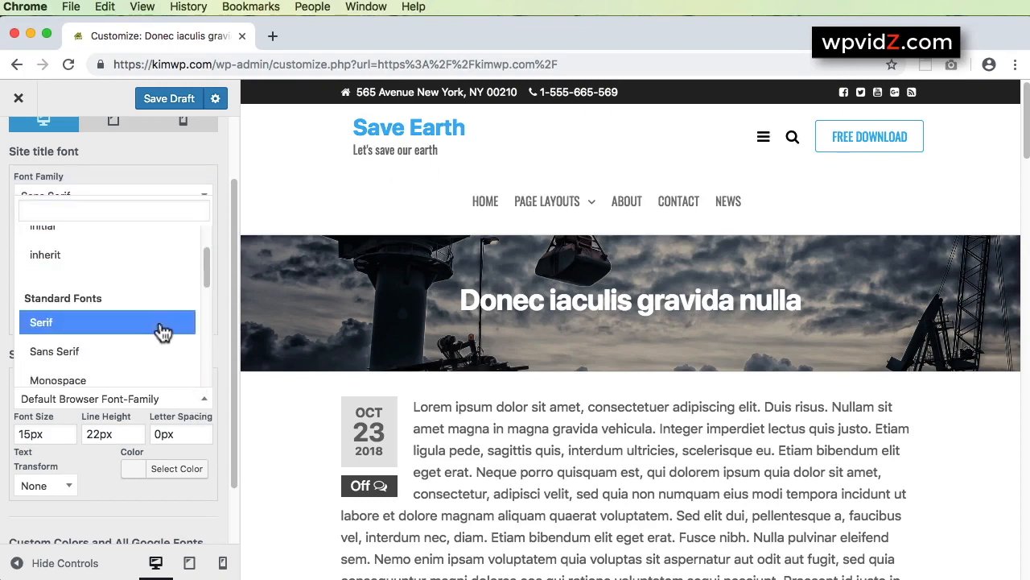
click(173, 352)
scroll(153, 419, down, 3)
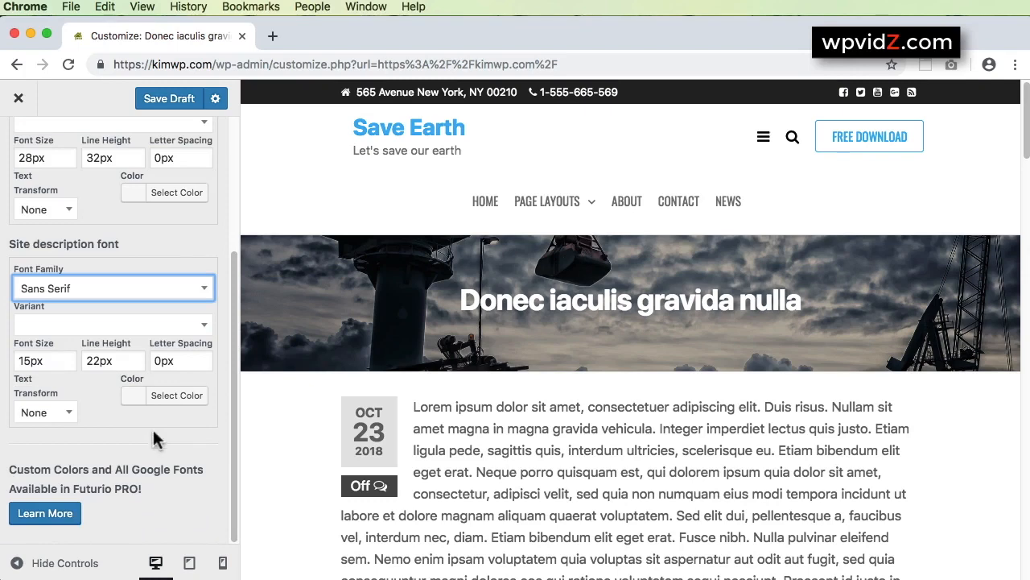
scroll(154, 439, up, 4)
click(174, 99)
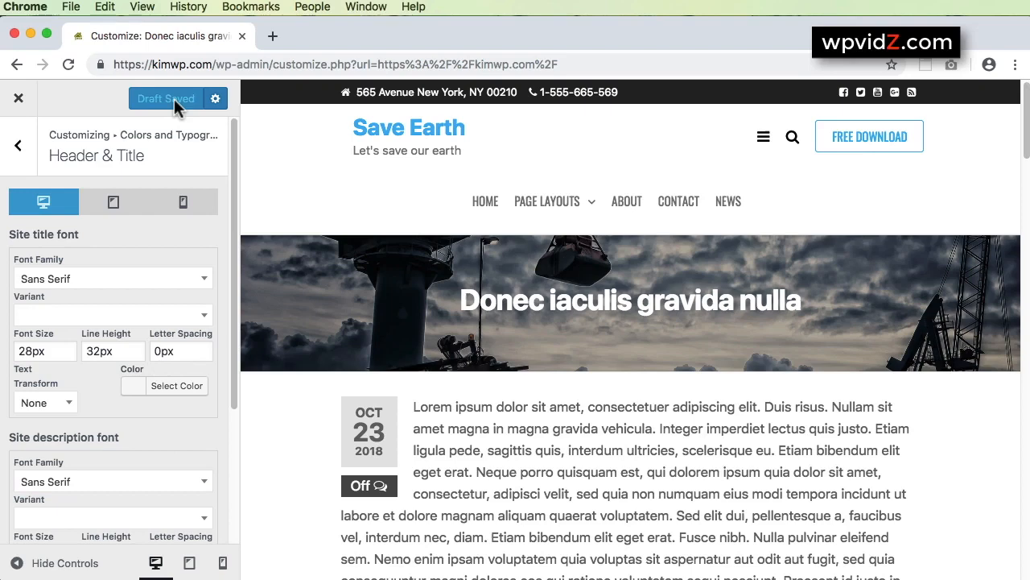
- Open the Main Menu typography settings, set the menu font family to Sans Serif, and save the draft
click(19, 149)
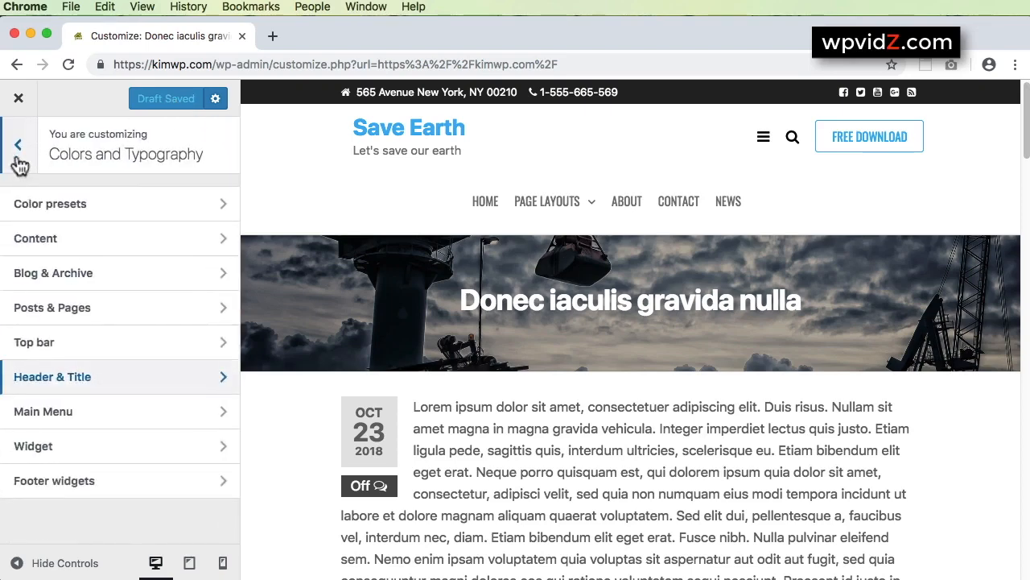
click(44, 412)
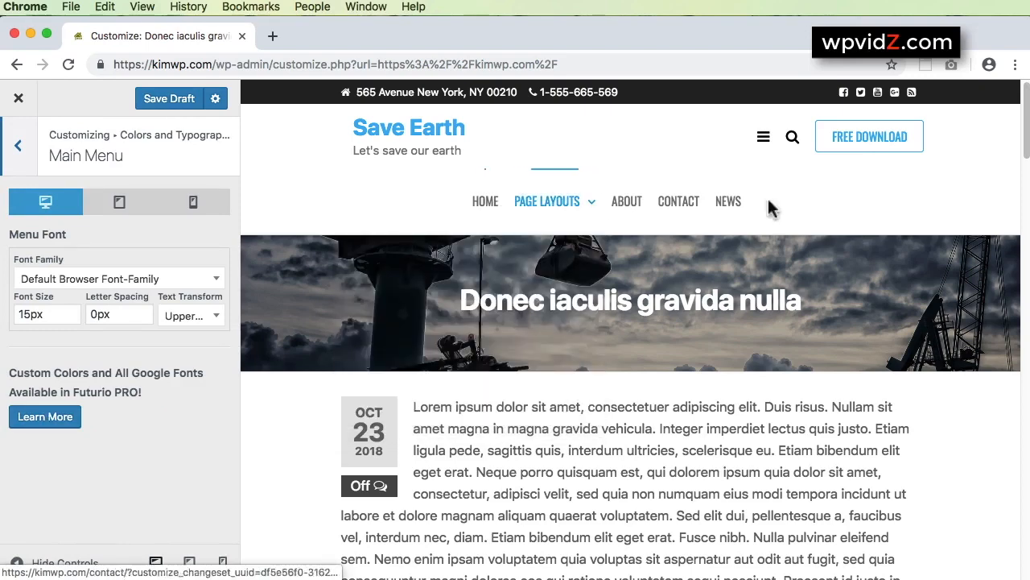
click(179, 281)
scroll(156, 409, down, 3)
scroll(145, 407, up, 5)
scroll(142, 407, down, 1)
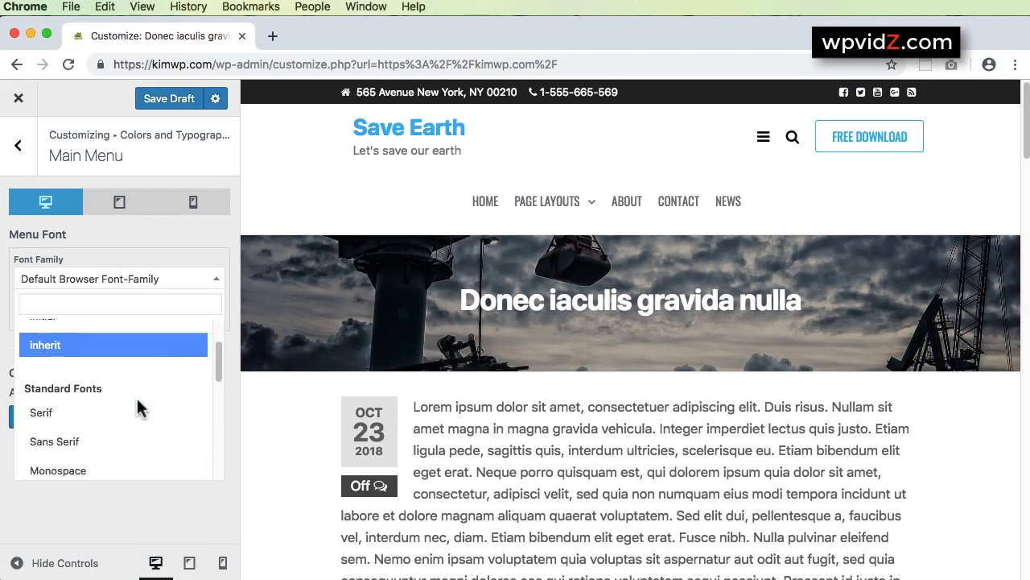
click(119, 445)
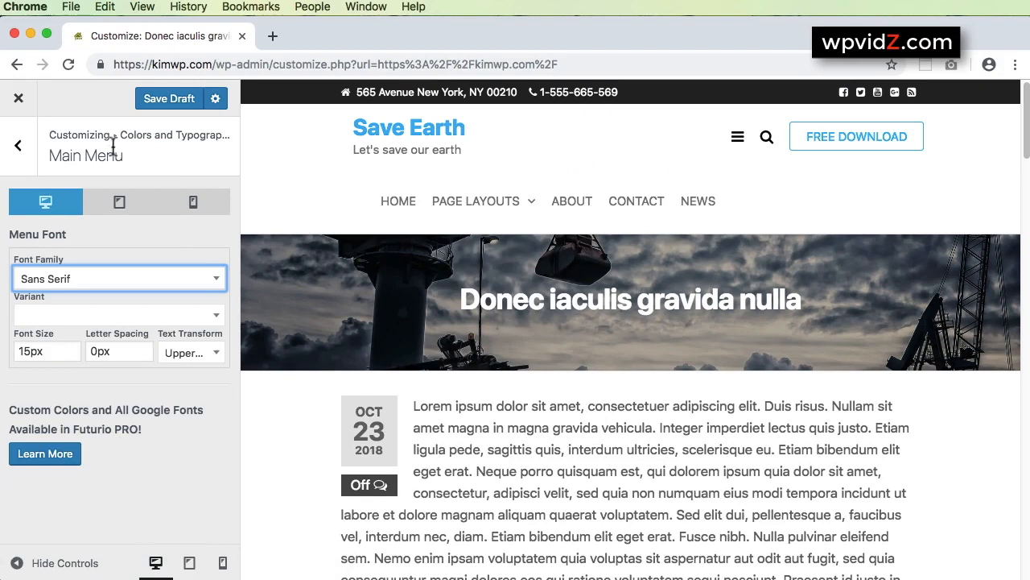
click(156, 103)
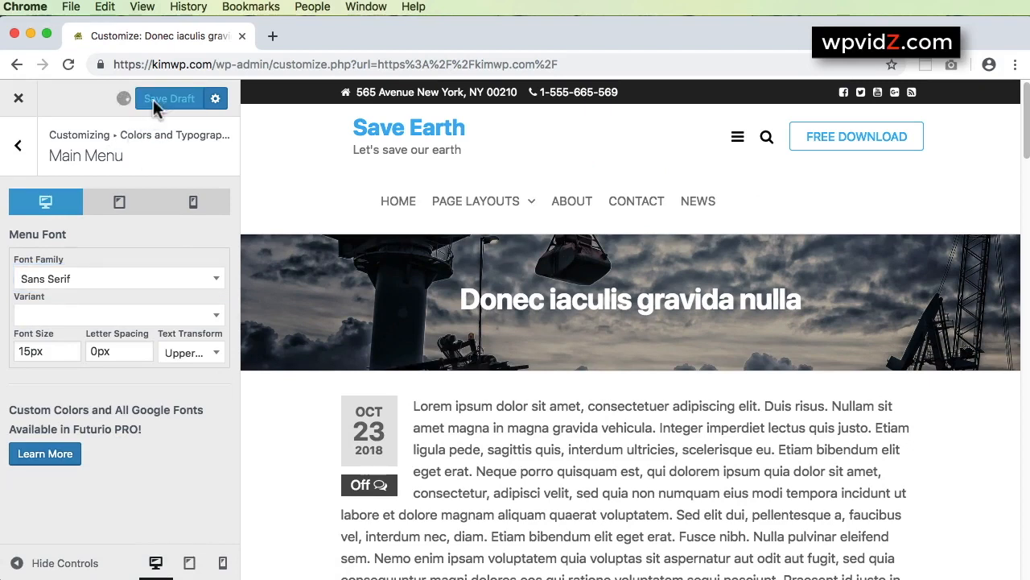
- Open the Widget typography settings and set the widget titles font family to Sans Serif
click(20, 148)
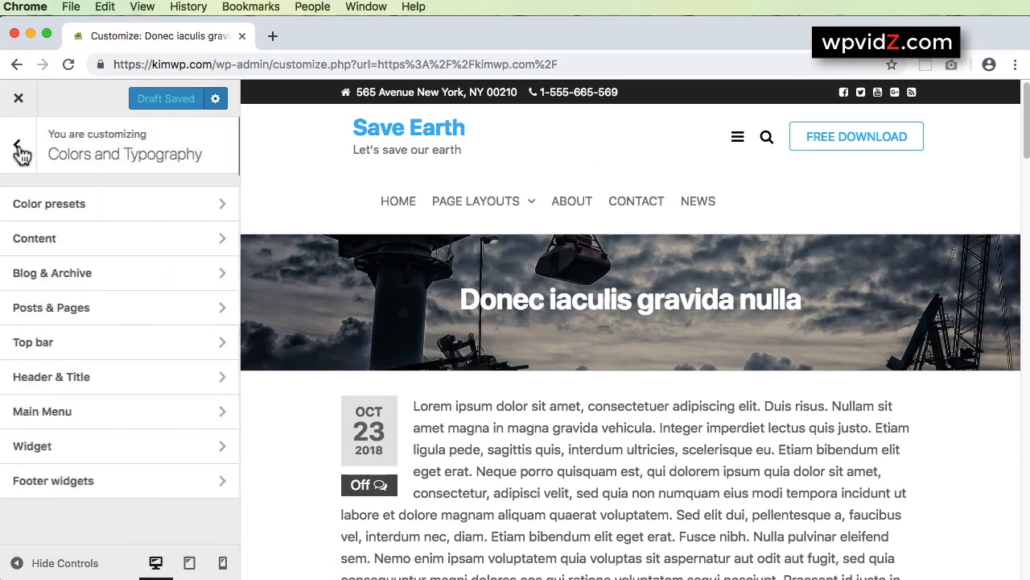
click(64, 453)
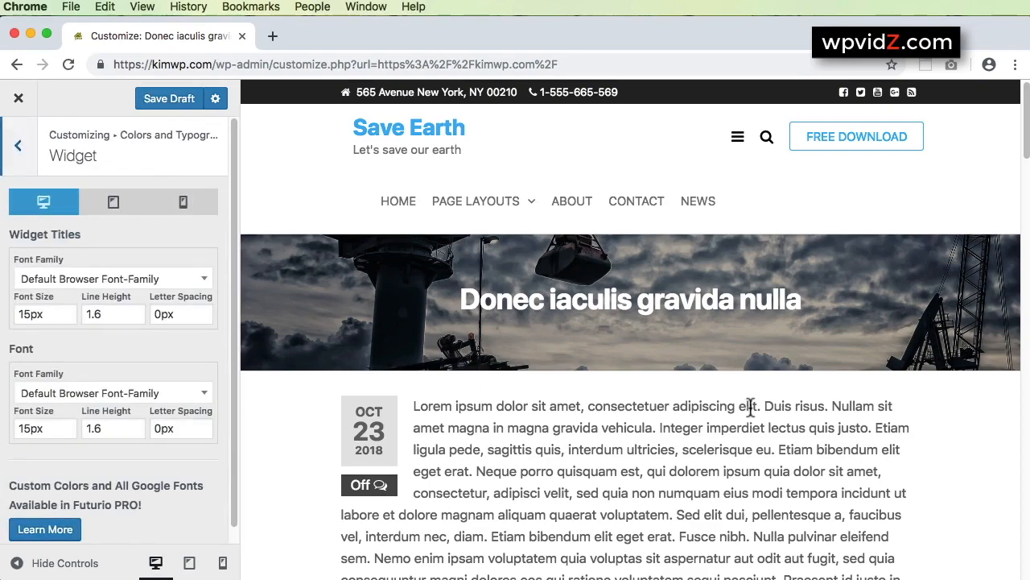
scroll(751, 406, down, 15)
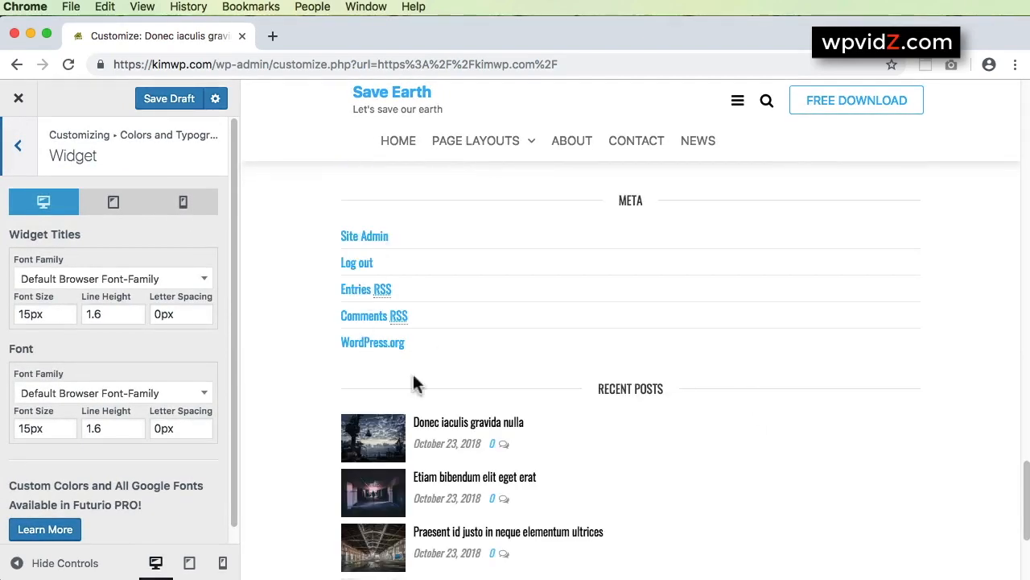
scroll(563, 388, up, 8)
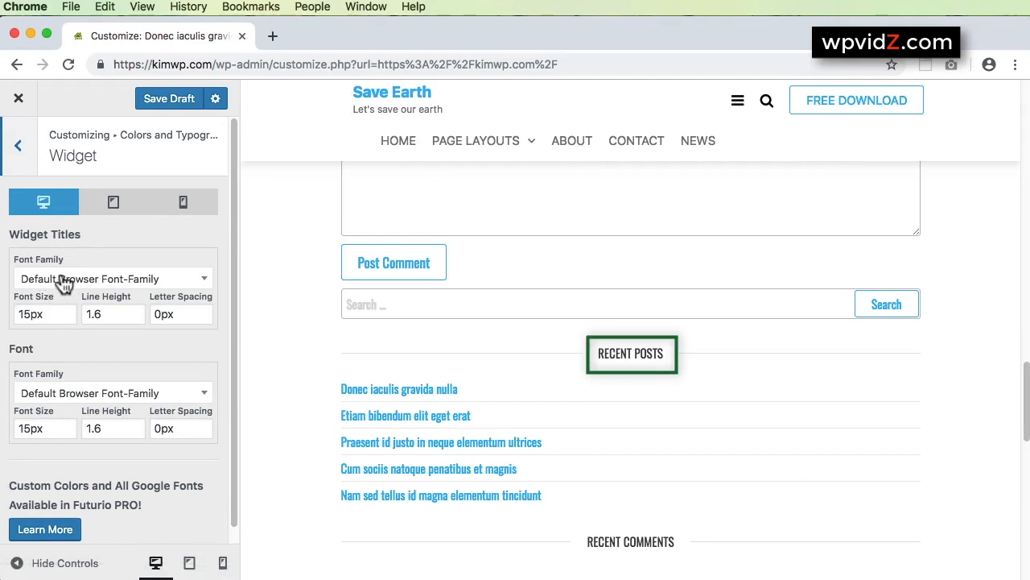
click(143, 285)
scroll(128, 386, down, 3)
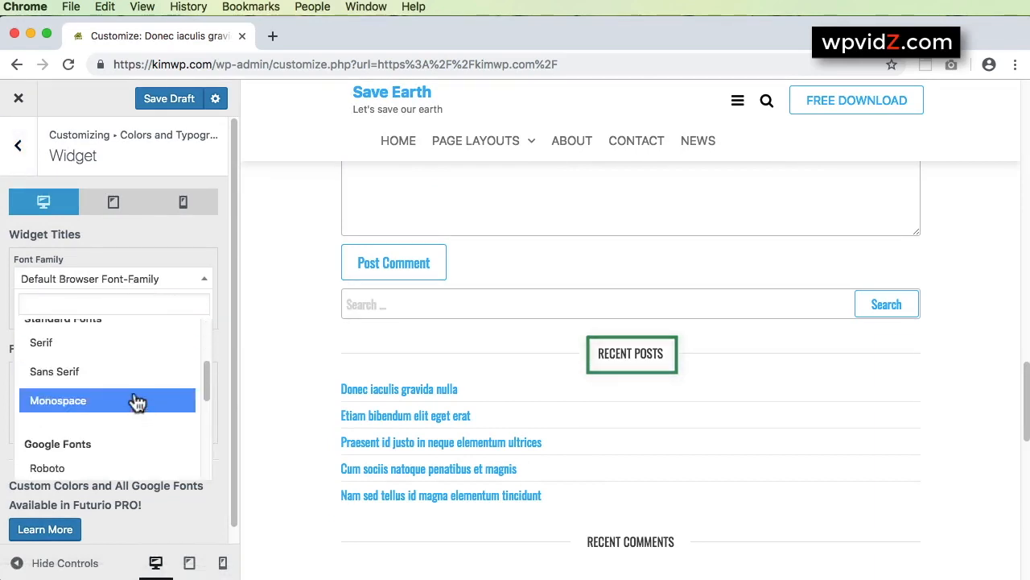
click(123, 371)
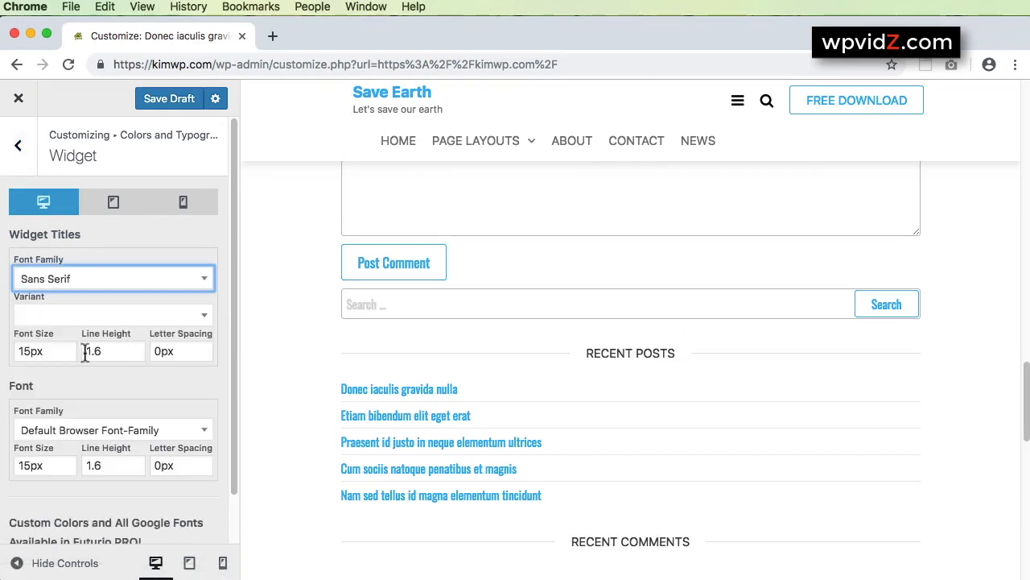
- Set the widget titles font variant to 700
click(168, 318)
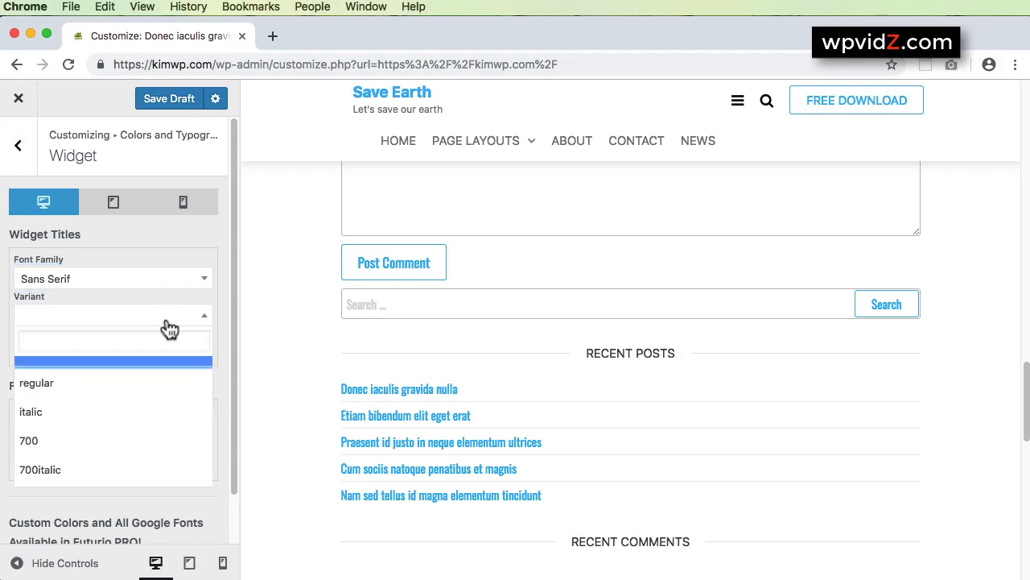
click(72, 452)
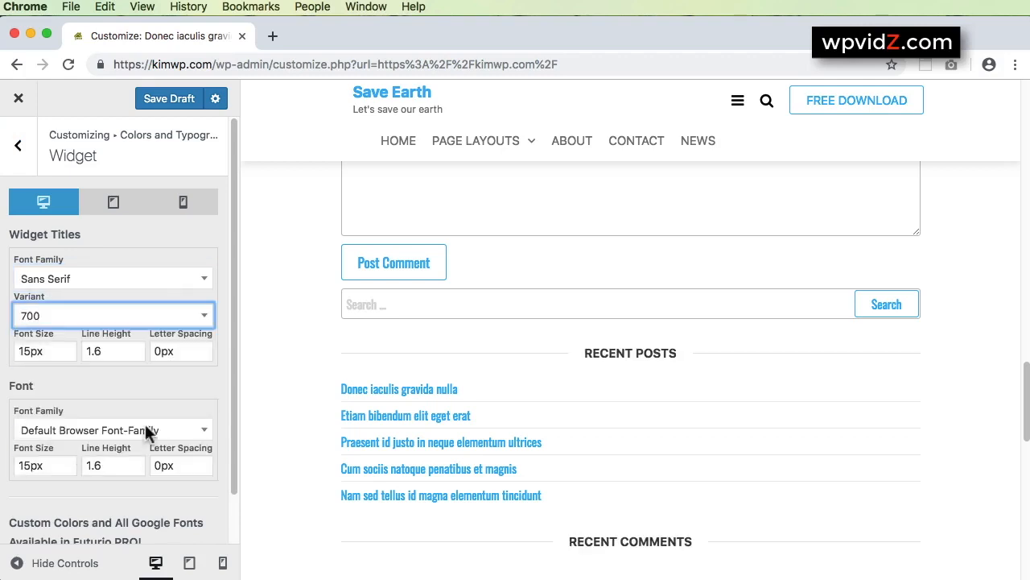
scroll(115, 403, down, 1)
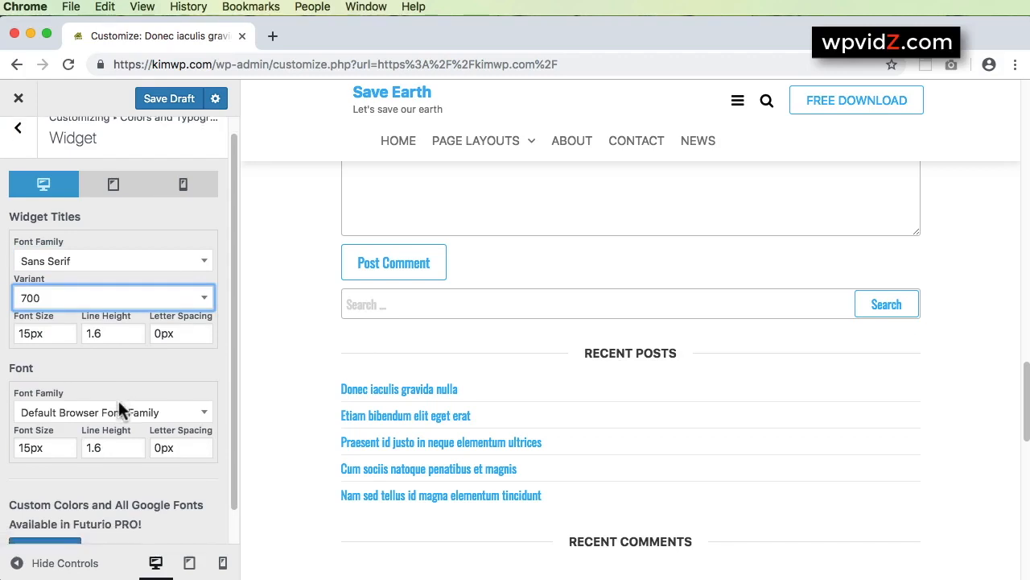
- Set the widget body font family to Sans Serif with the regular variant and save the draft
click(115, 413)
scroll(135, 351, down, 2)
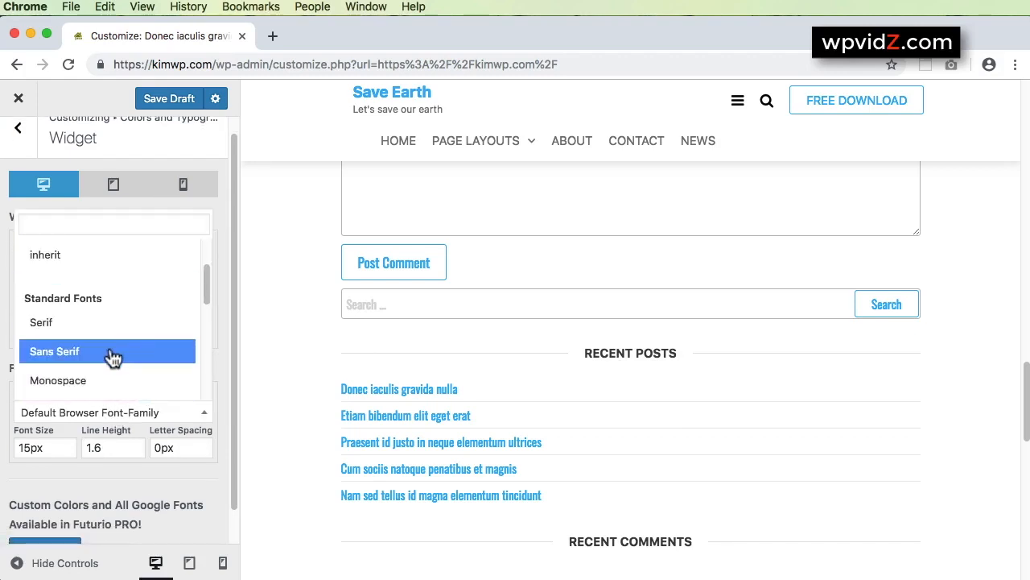
click(112, 352)
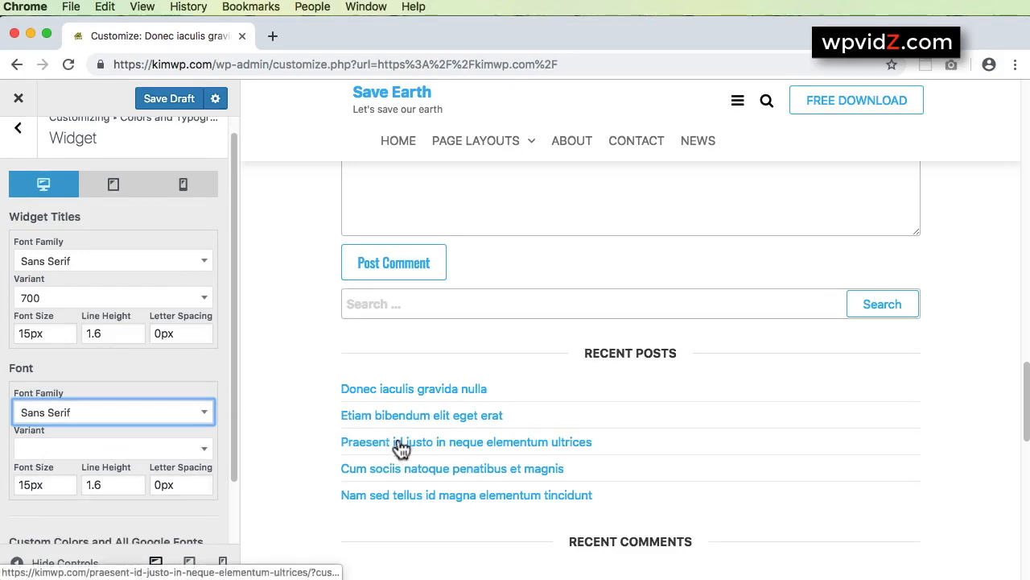
click(167, 449)
click(107, 336)
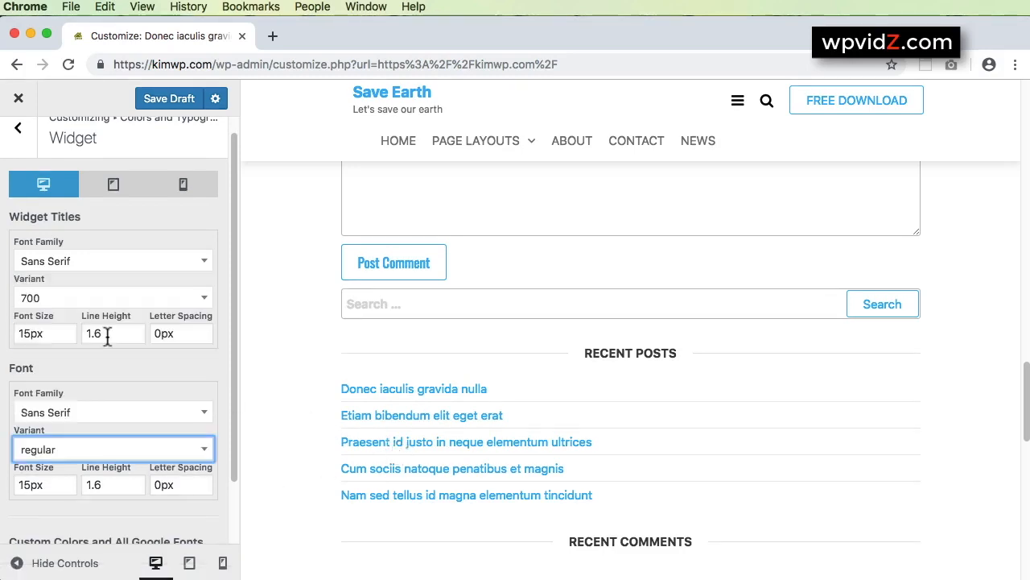
scroll(145, 410, down, 2)
scroll(145, 410, up, 2)
click(149, 102)
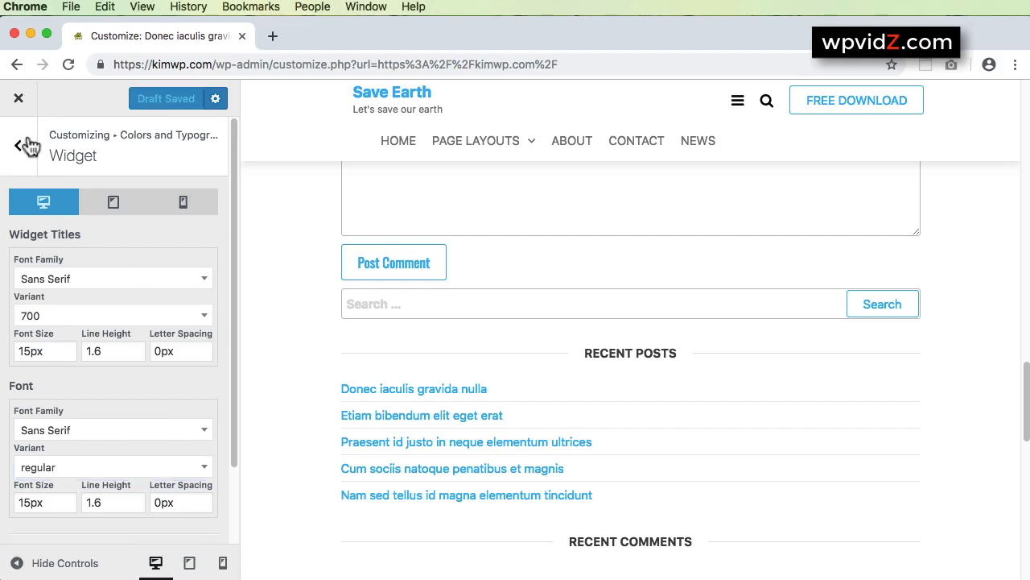
- Open the Footer widgets typography settings and set the footer font family to Sans Serif
click(17, 150)
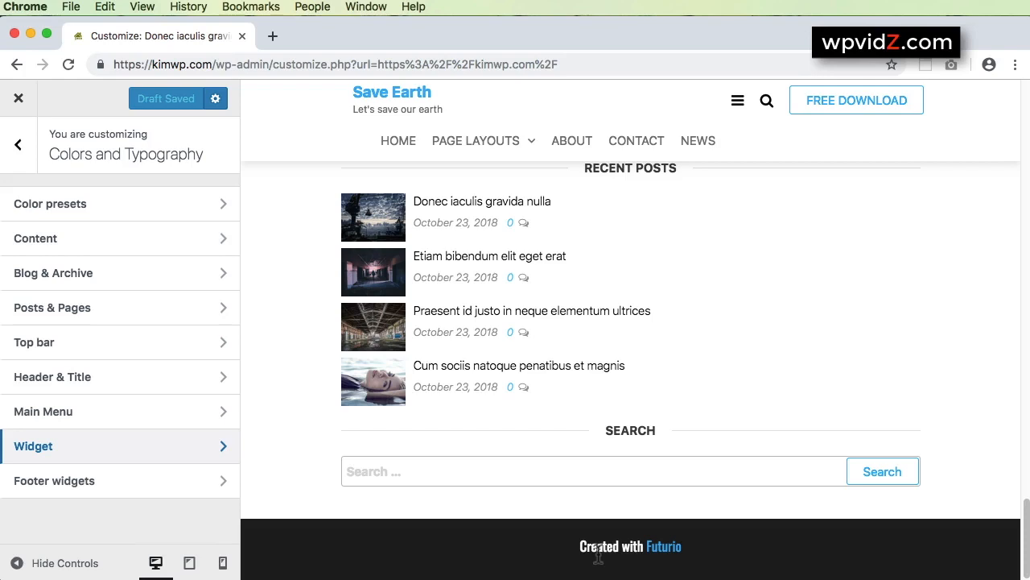
click(28, 493)
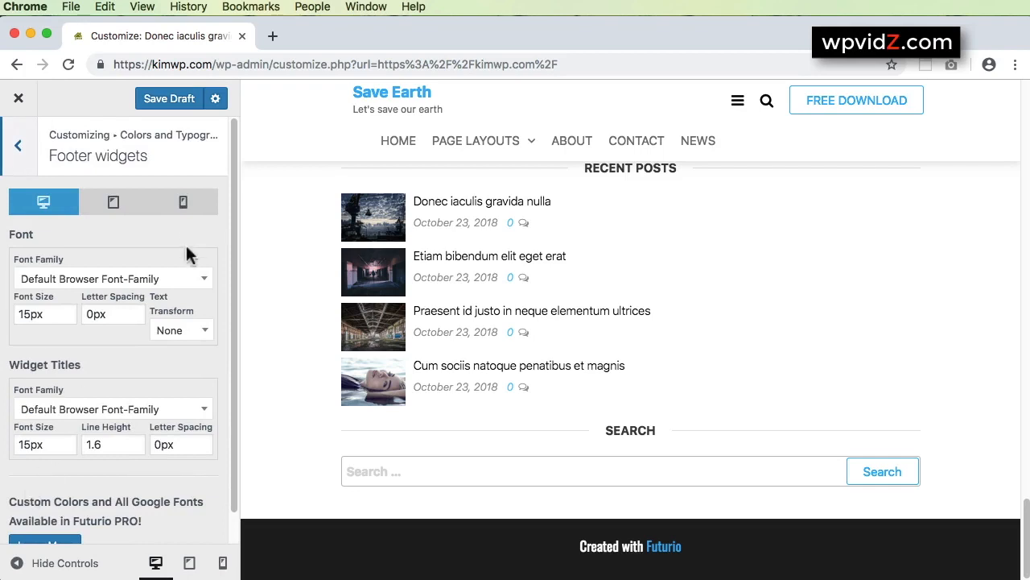
click(189, 278)
scroll(149, 428, down, 3)
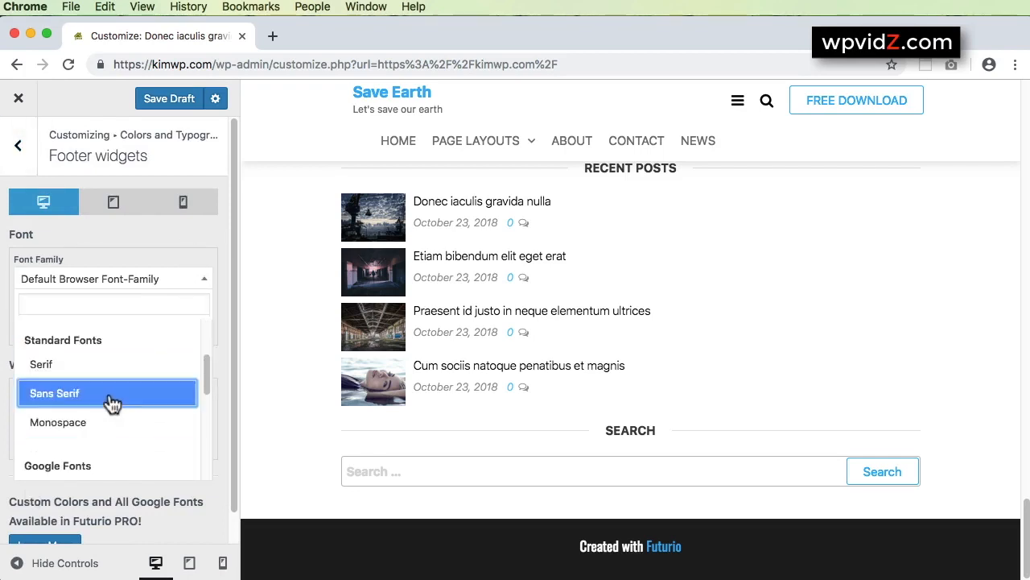
click(110, 394)
- Set the footer widget titles font family to Sans Serif and variant to 700, and save the draft
click(165, 453)
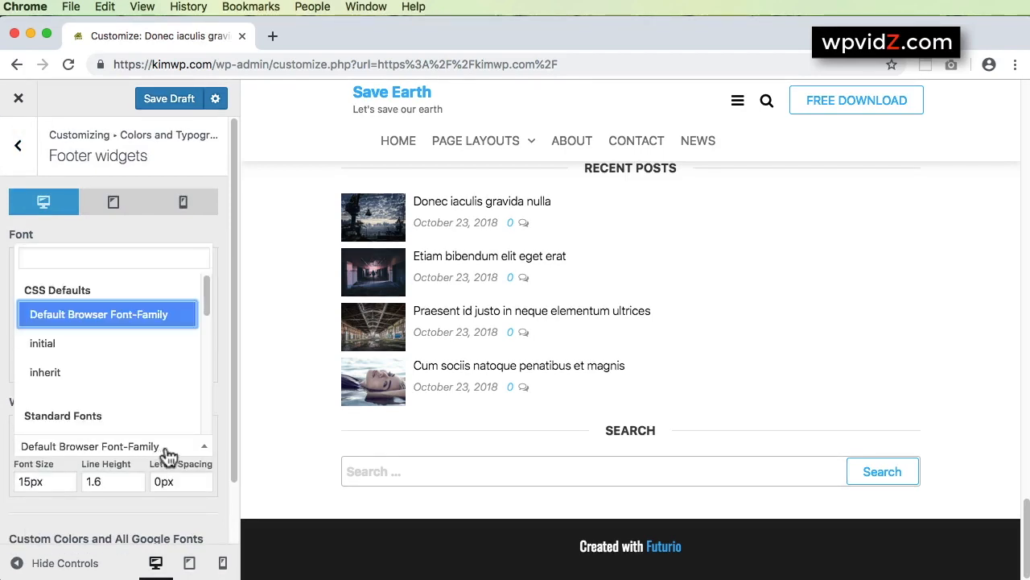
scroll(135, 418, down, 2)
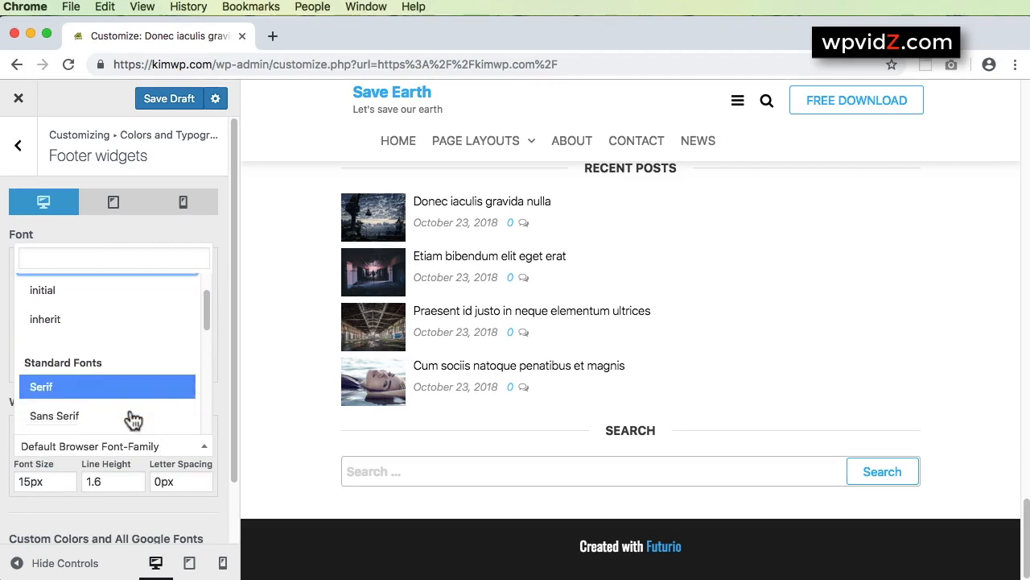
click(115, 417)
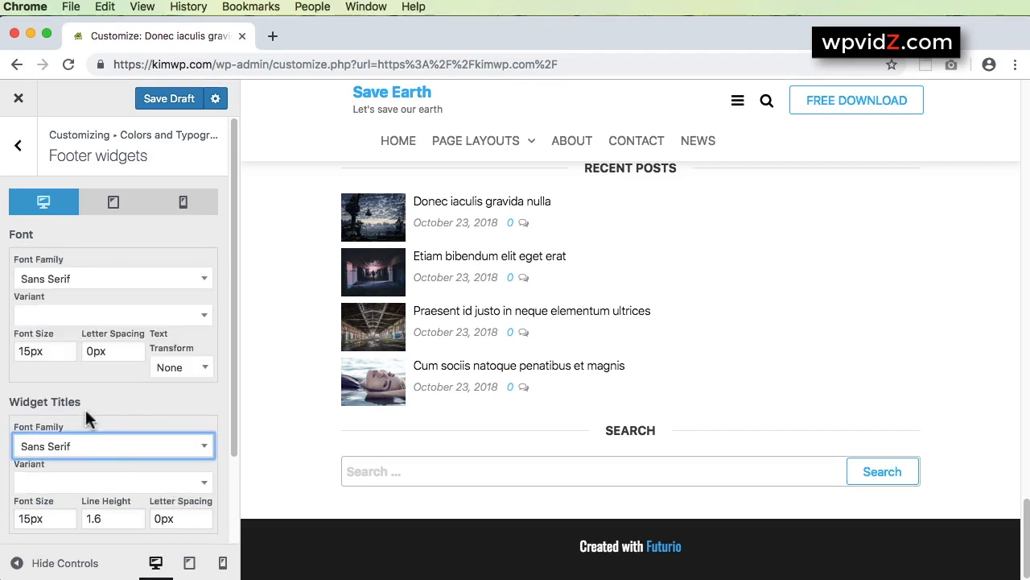
click(198, 483)
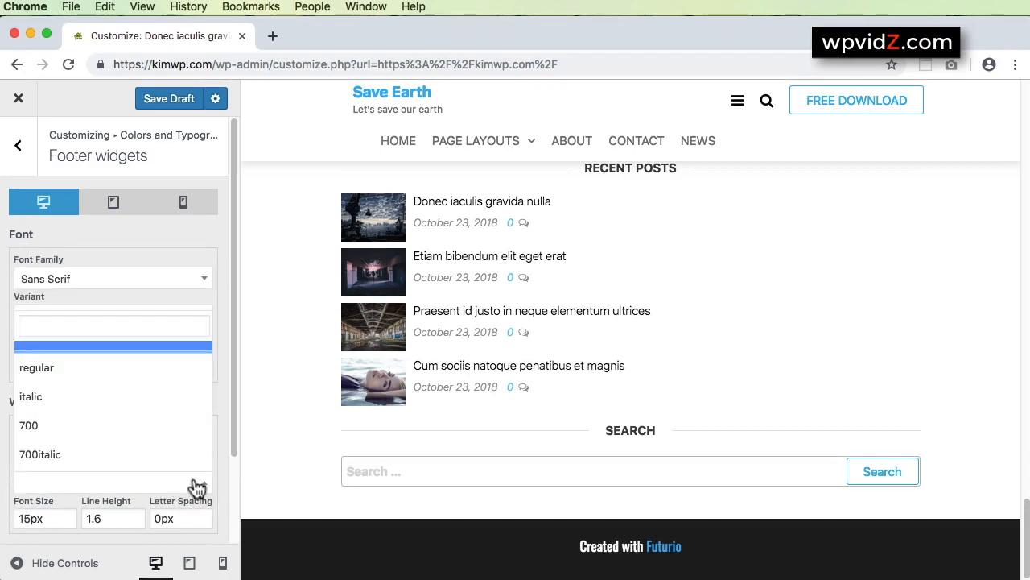
click(86, 426)
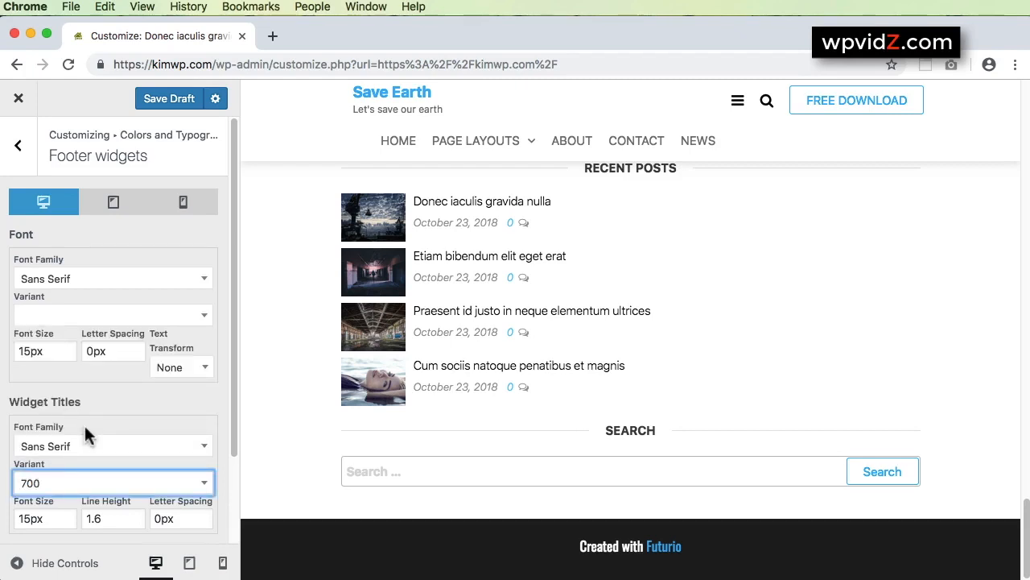
click(152, 98)
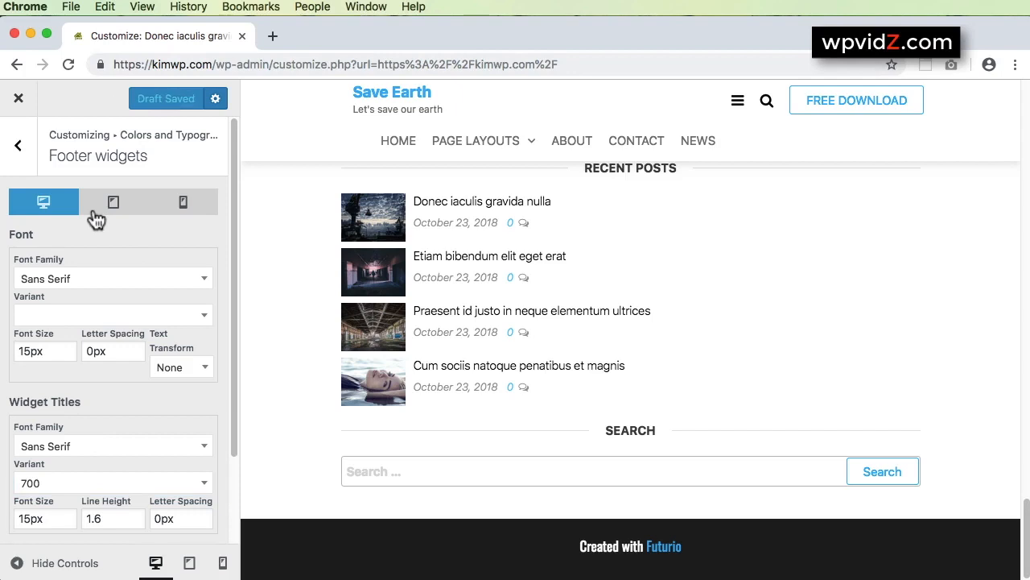
- Open the Copyright settings and switch the footer credits editor to text mode
click(15, 150)
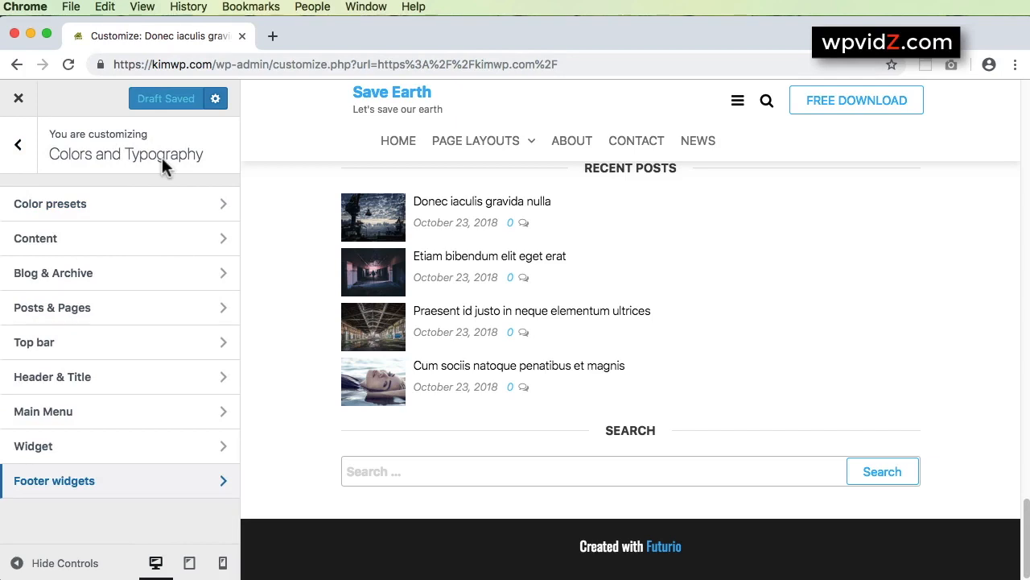
click(17, 145)
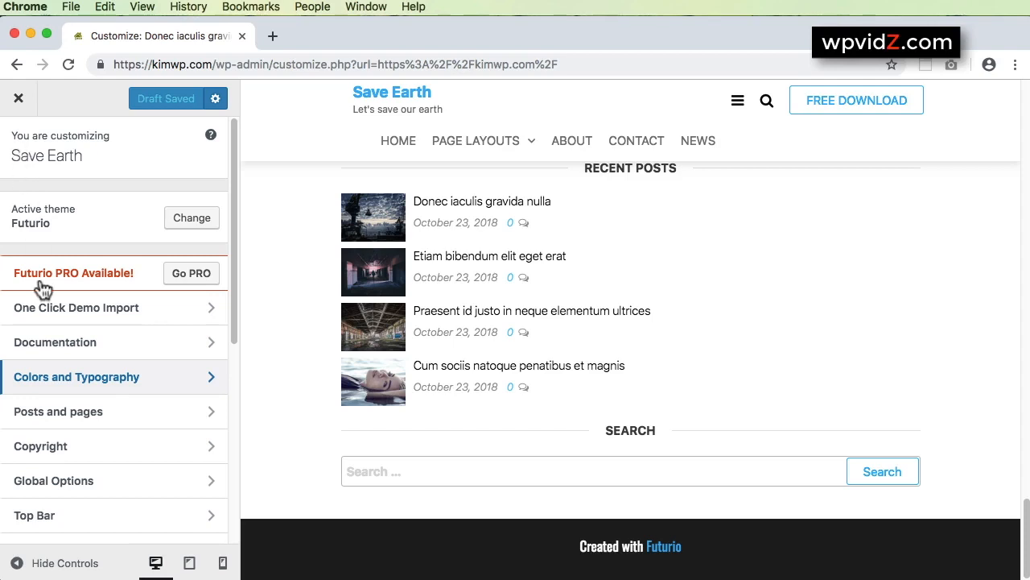
click(63, 452)
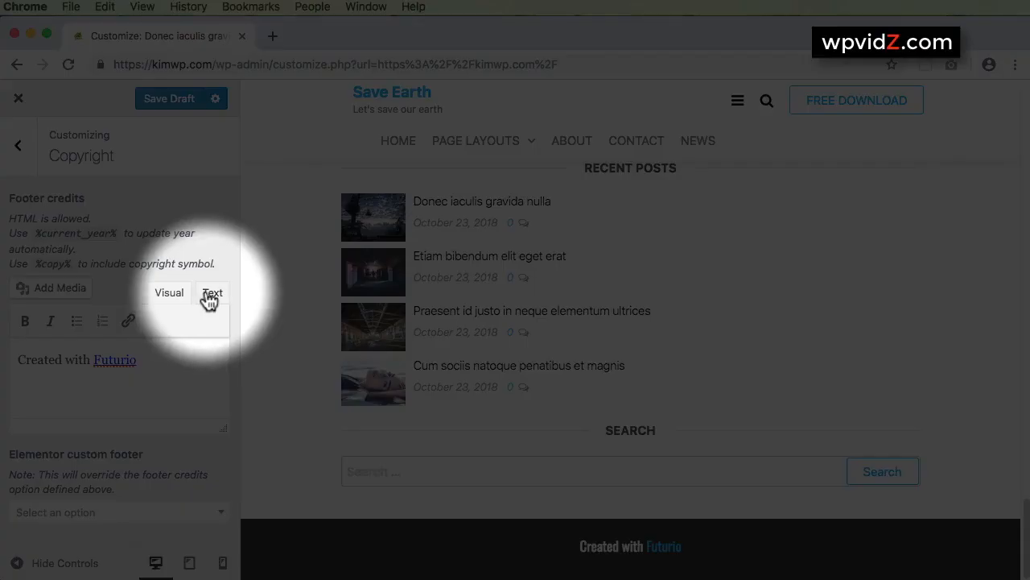
click(205, 296)
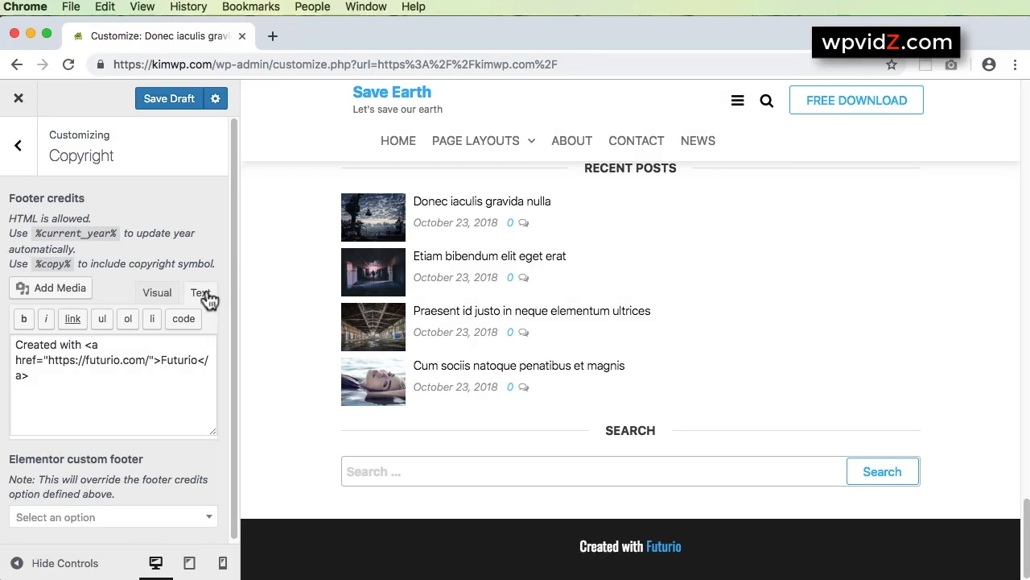
click(36, 380)
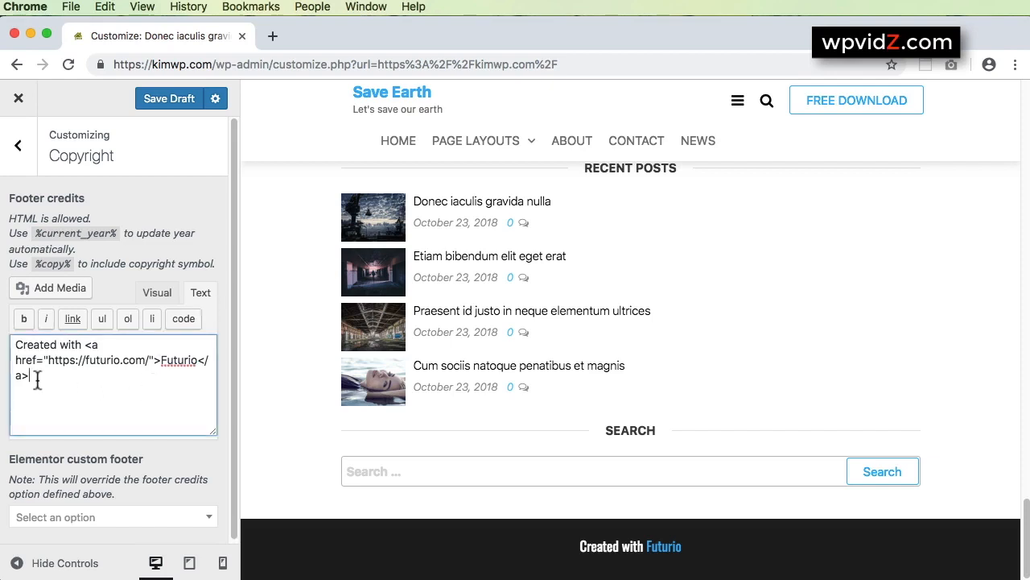
drag(35, 381, 3, 342)
key(BackSpace)
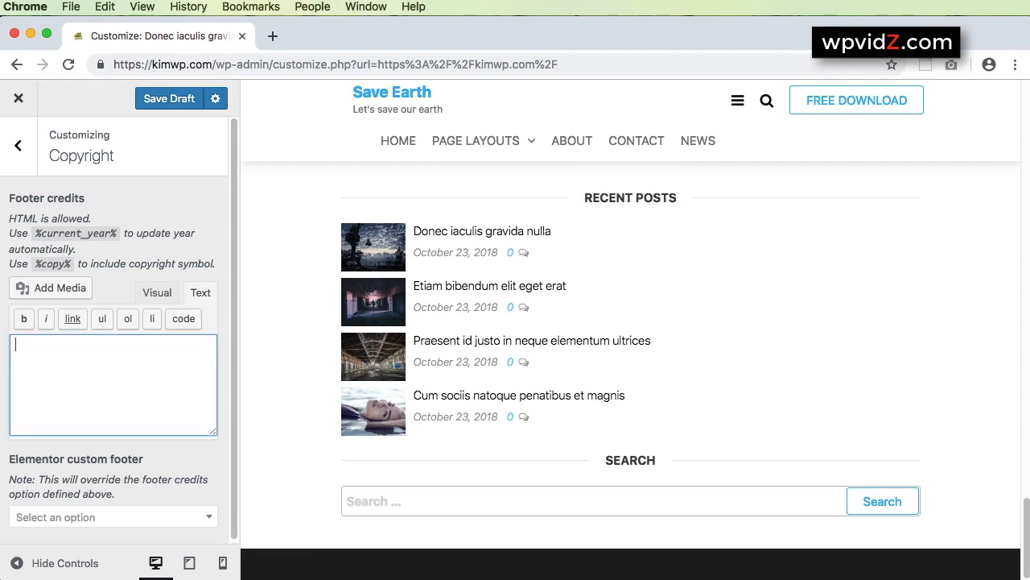
key(super+z)
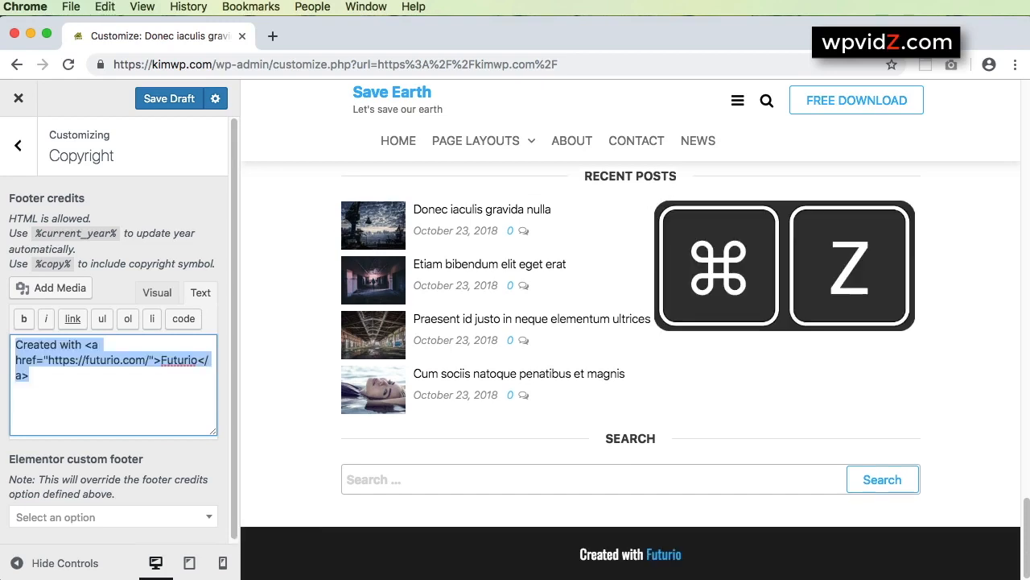
- Prepend "%copy% %current_year% Save Earth" to the footer credits text and return to the visual editor
click(95, 380)
click(15, 344)
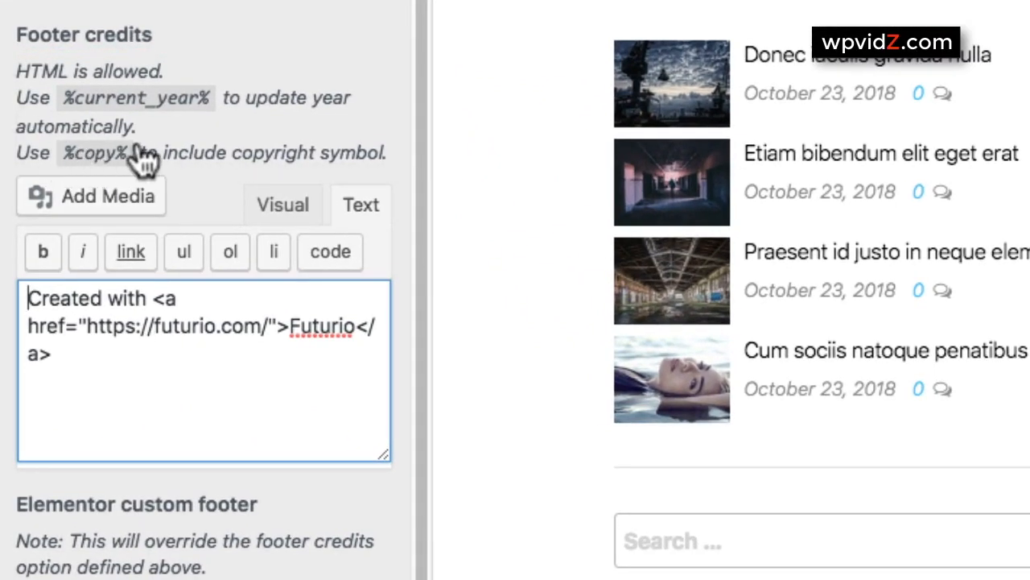
text(%)
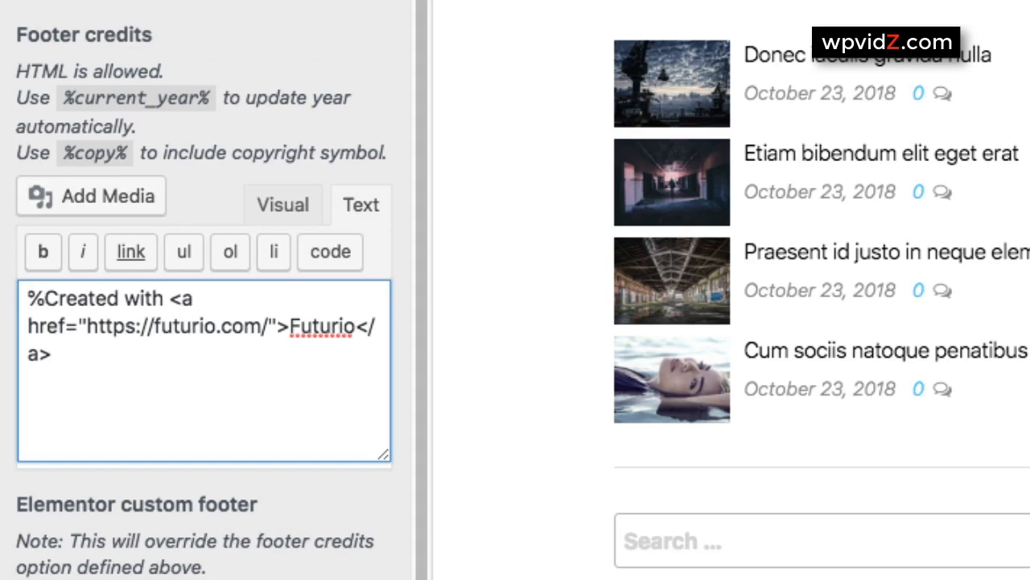
text(copy)
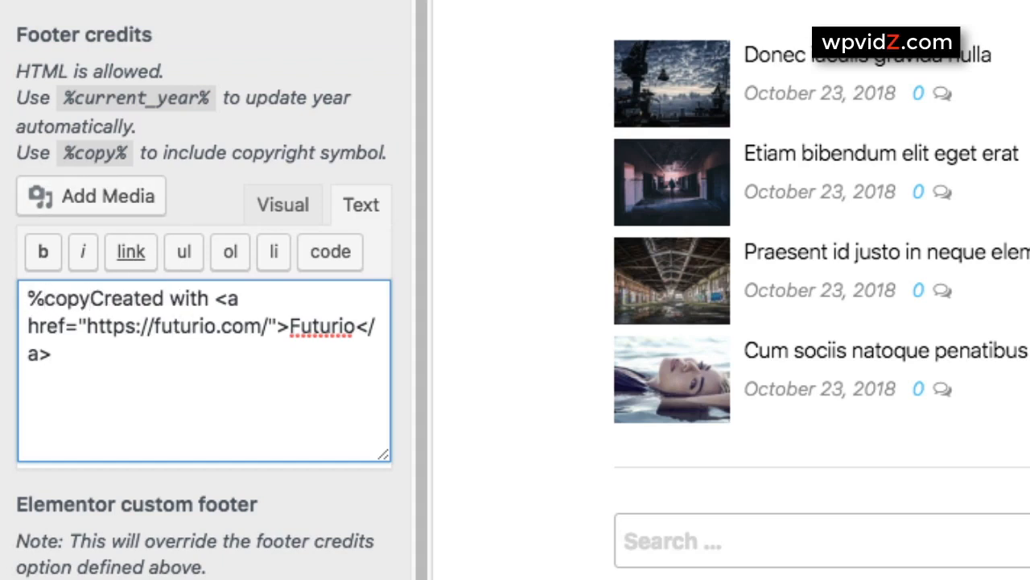
text(% %current_year)
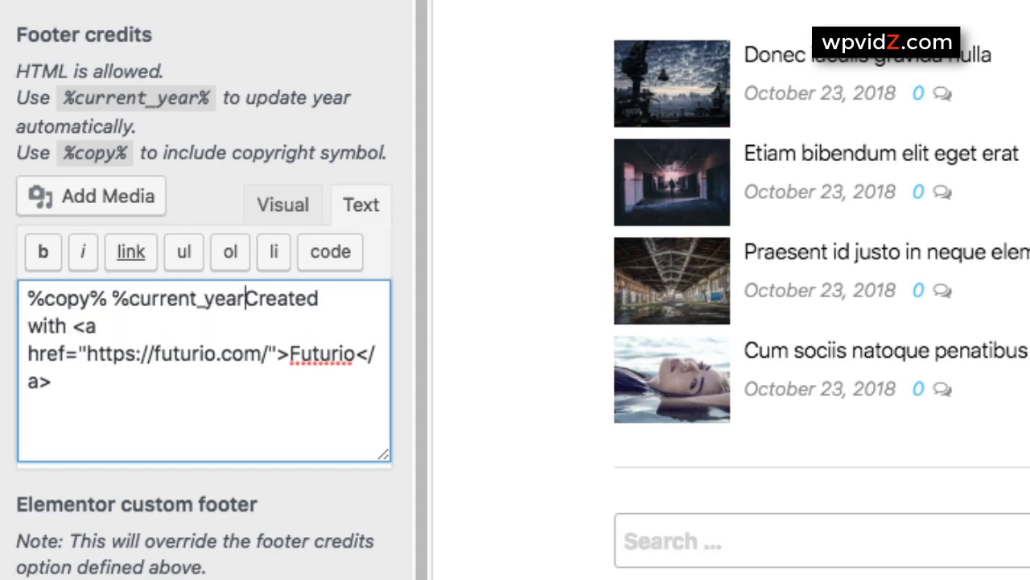
text(%)
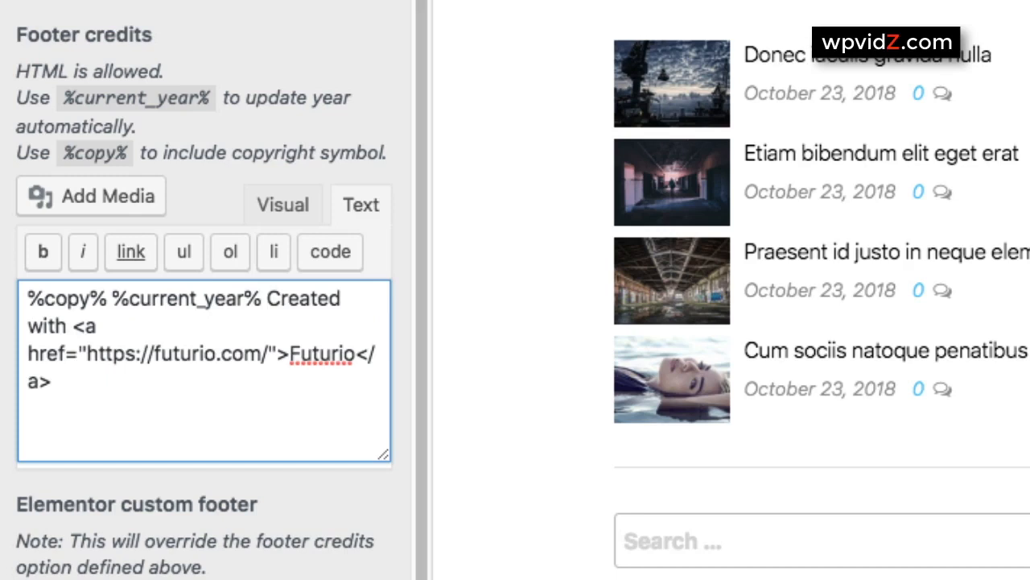
text( Save Earth)
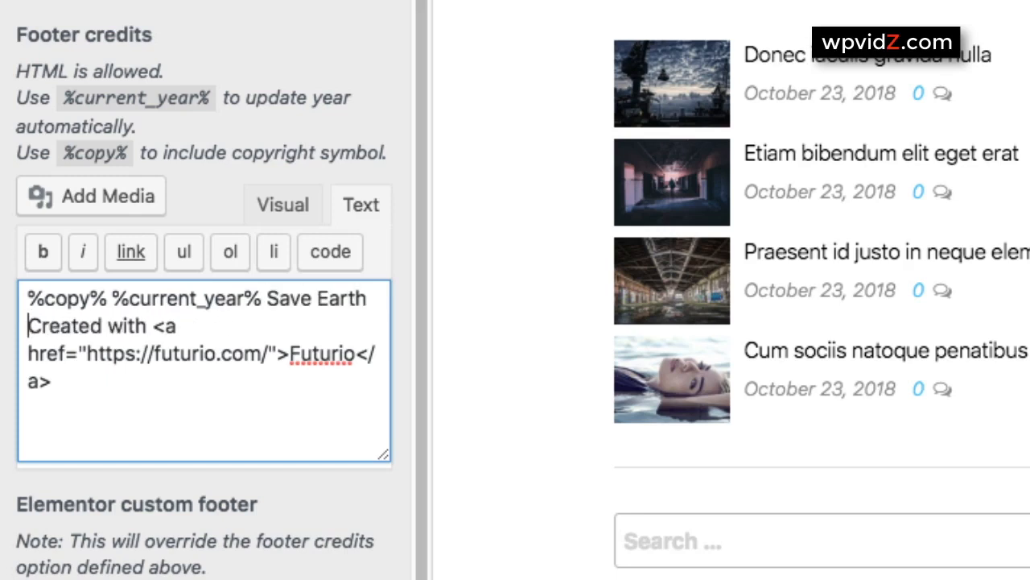
click(280, 210)
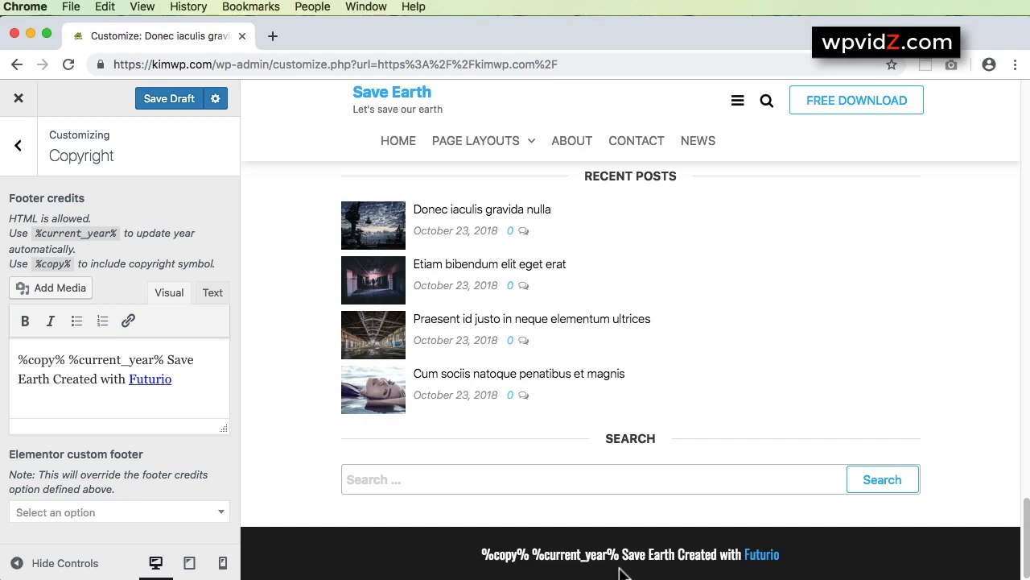
drag(215, 65, 81, 58)
right_click(172, 62)
click(211, 160)
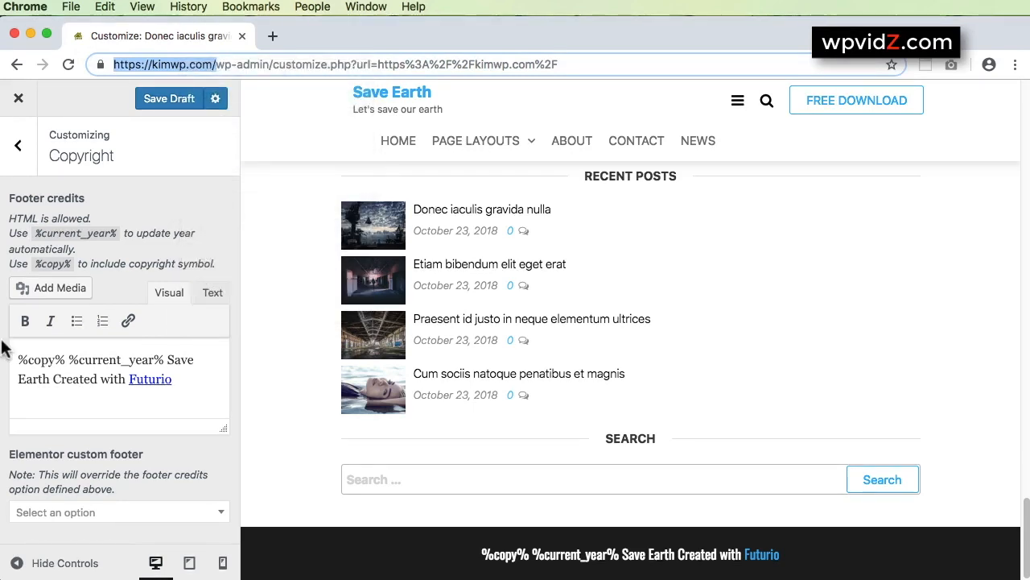
drag(168, 360, 42, 370)
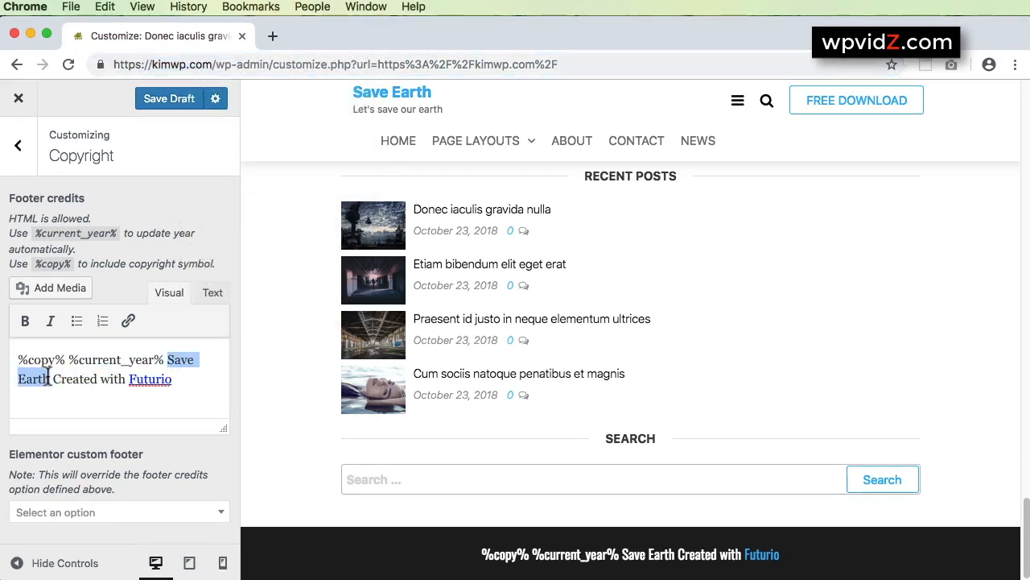
click(128, 321)
key(super+v)
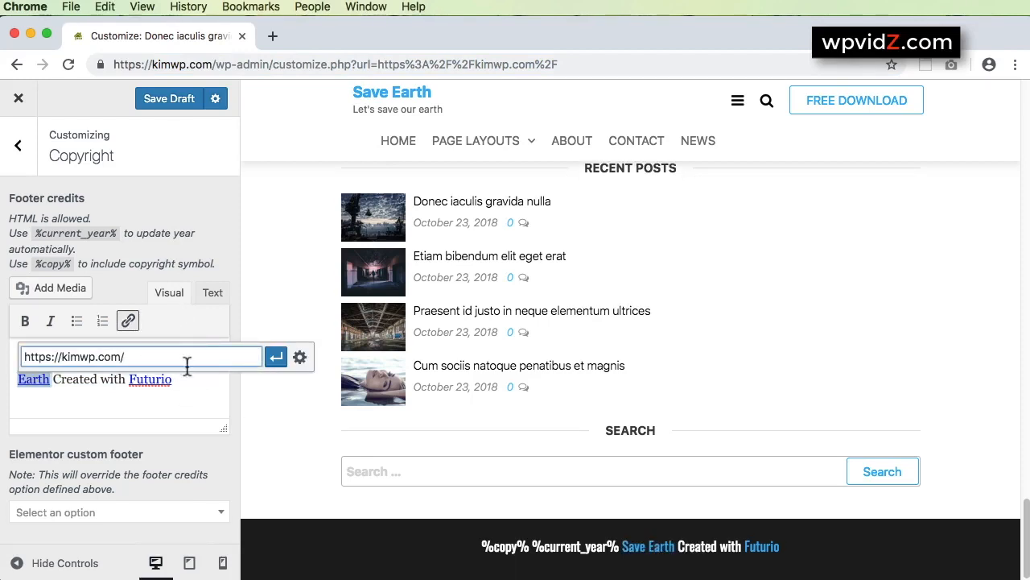
click(299, 358)
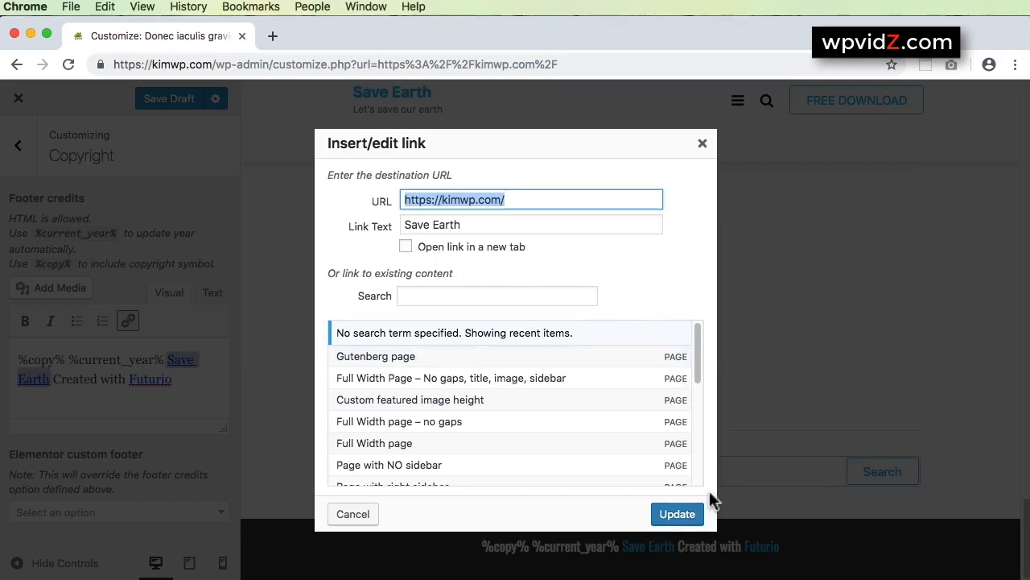
click(690, 519)
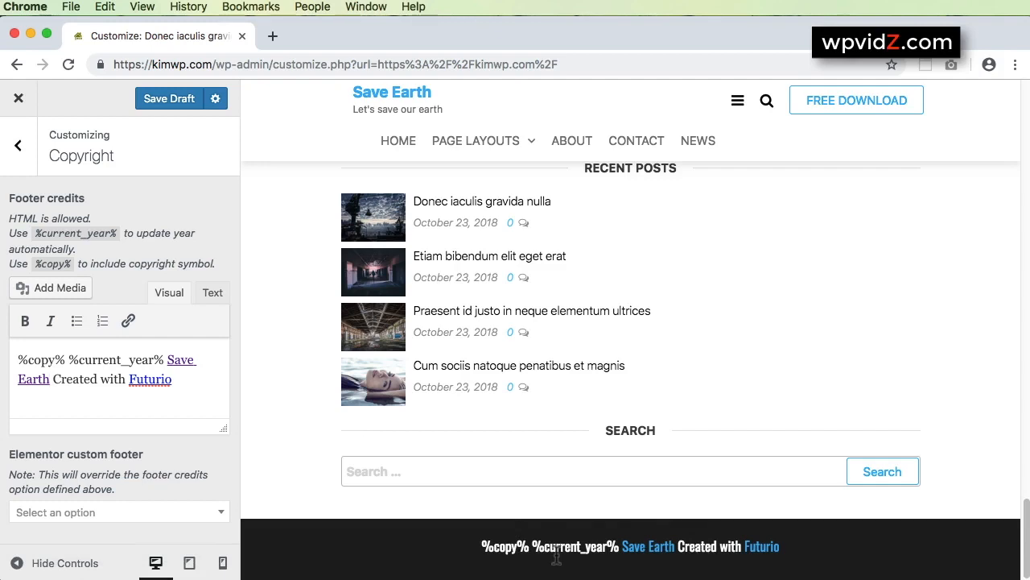
- Save the draft and open the Top Bar settings
click(167, 100)
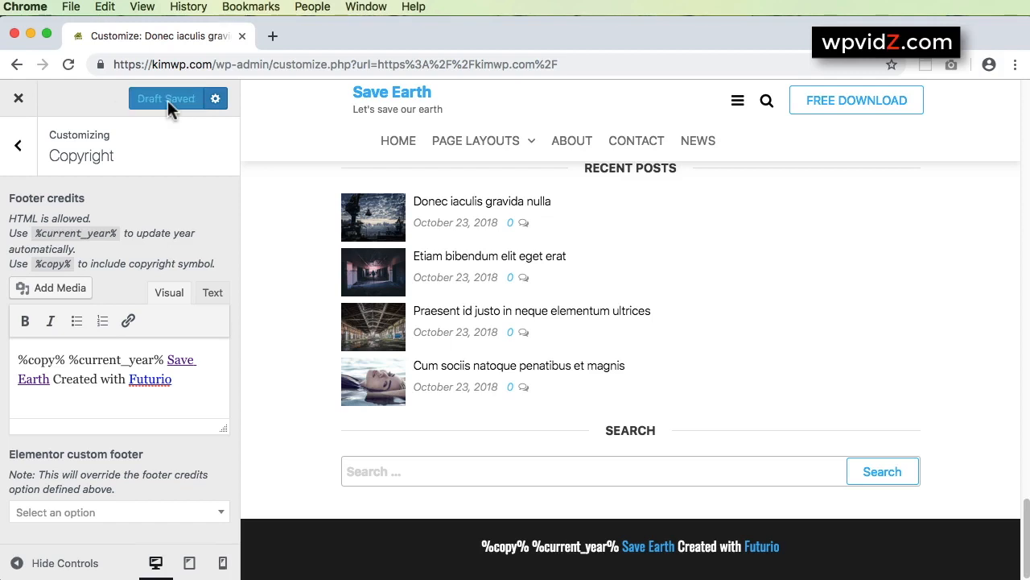
click(18, 145)
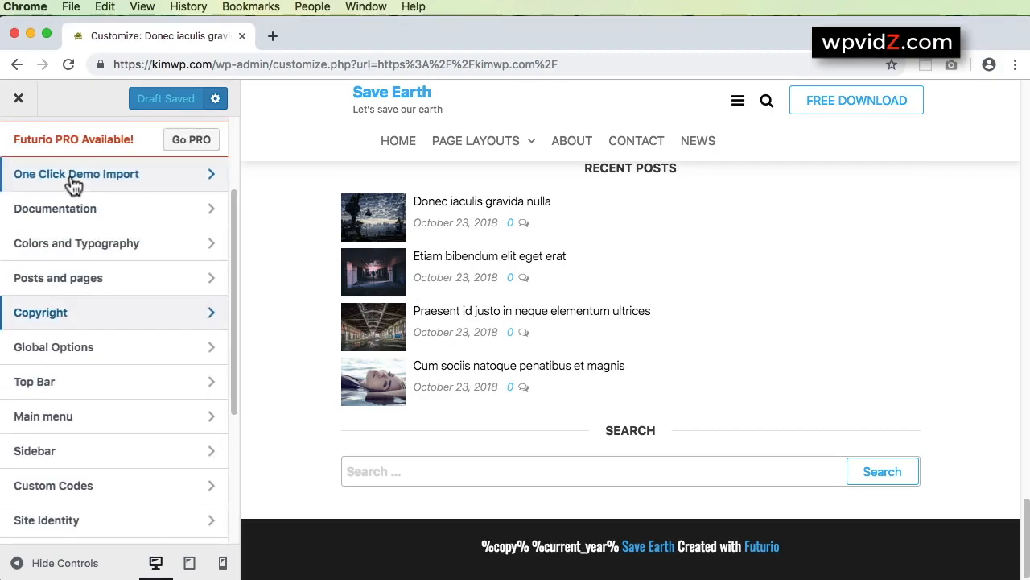
click(76, 384)
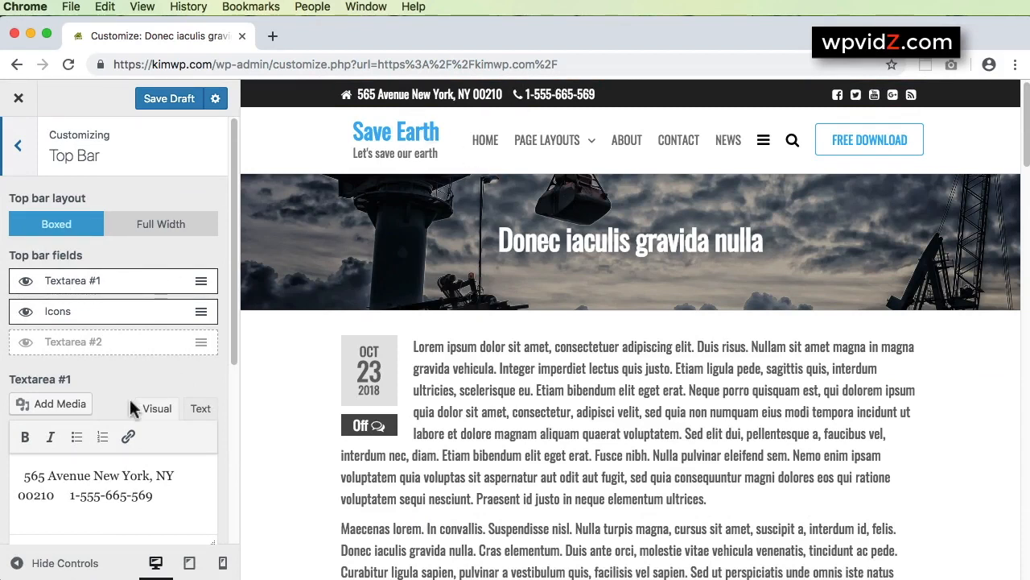
- Replace the top bar text with "My complete address" and "phone number"
scroll(127, 372, down, 1)
scroll(127, 372, down, 3)
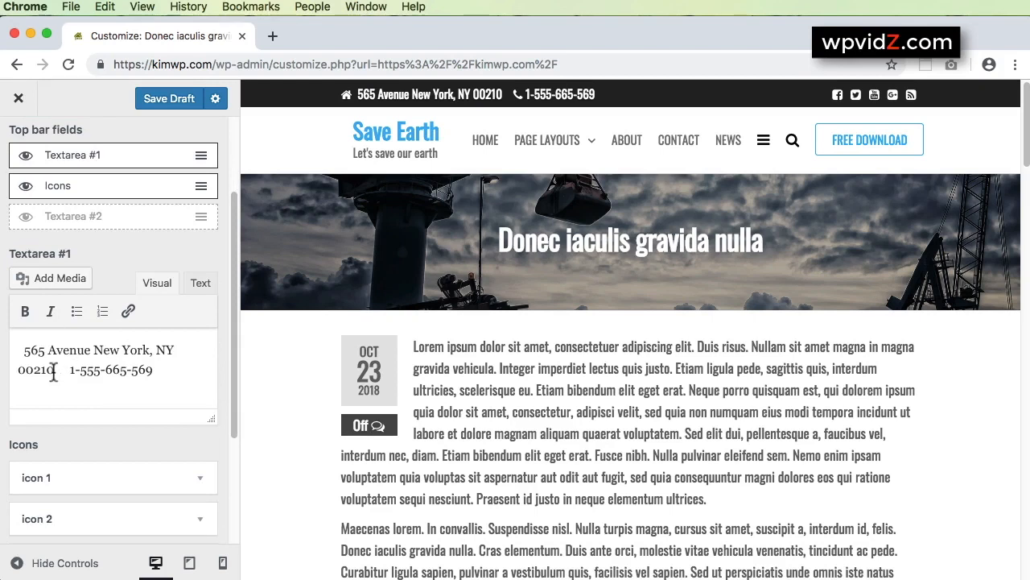
mouse_move(53, 372)
mouse_down()
mouse_move(24, 348)
mouse_move(53, 370)
mouse_up()
text(My complete address)
drag(159, 351, 80, 375)
text(your pho)
key(BackSpace)
key(BackSpace)
key(BackSpace)
key(BackSpace)
key(BackSpace)
key(BackSpace)
key(BackSpace)
key(BackSpace)
text(phone number)
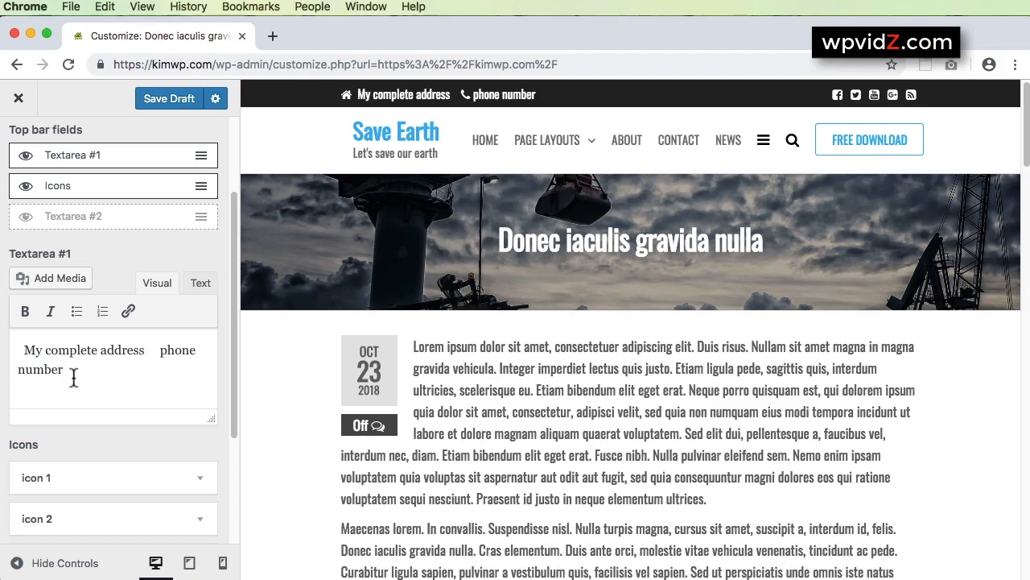
- Remove icon 4 and icon 5 from the top bar icons and save the draft
scroll(72, 379, down, 5)
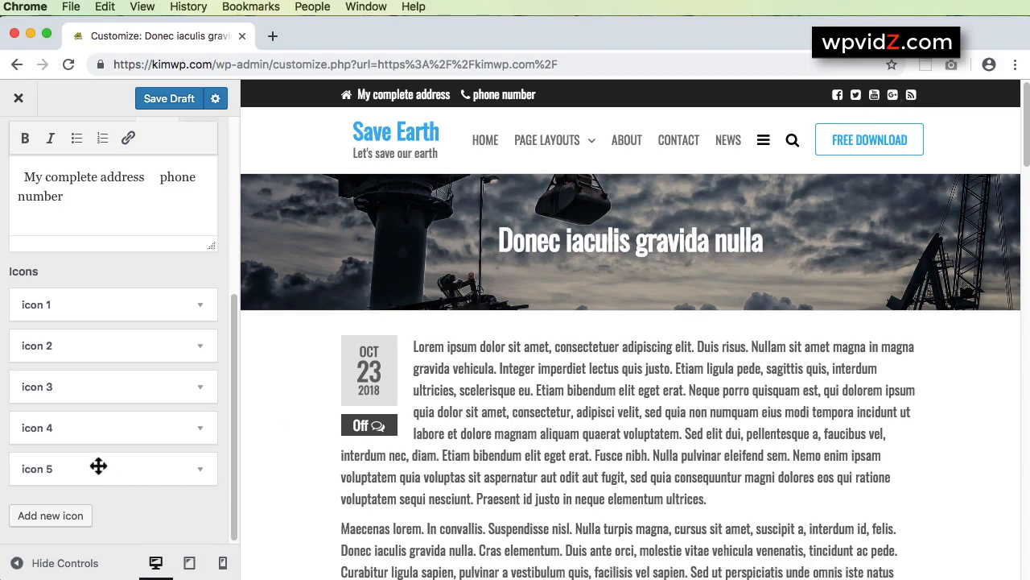
click(127, 430)
scroll(137, 427, down, 3)
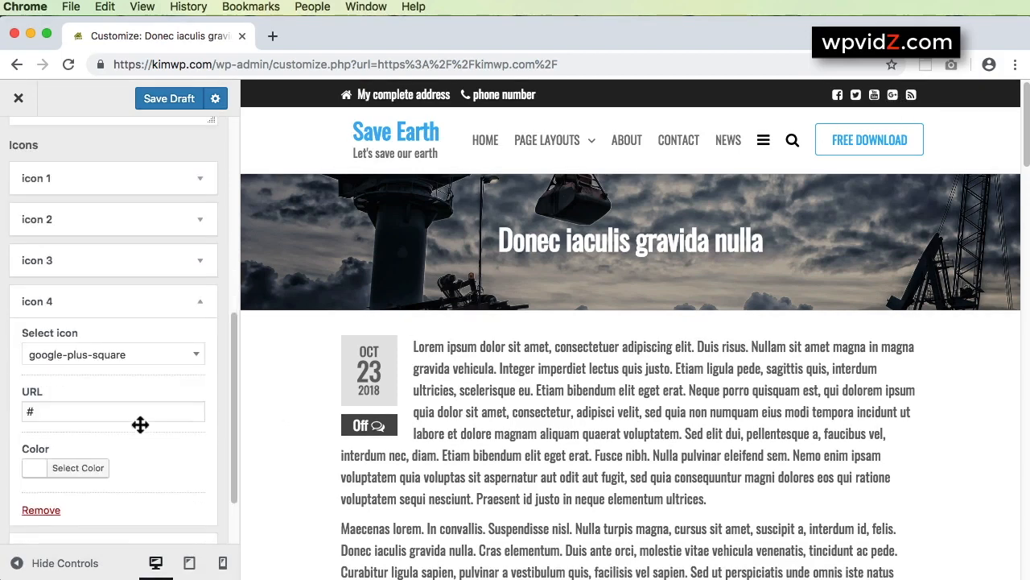
click(45, 491)
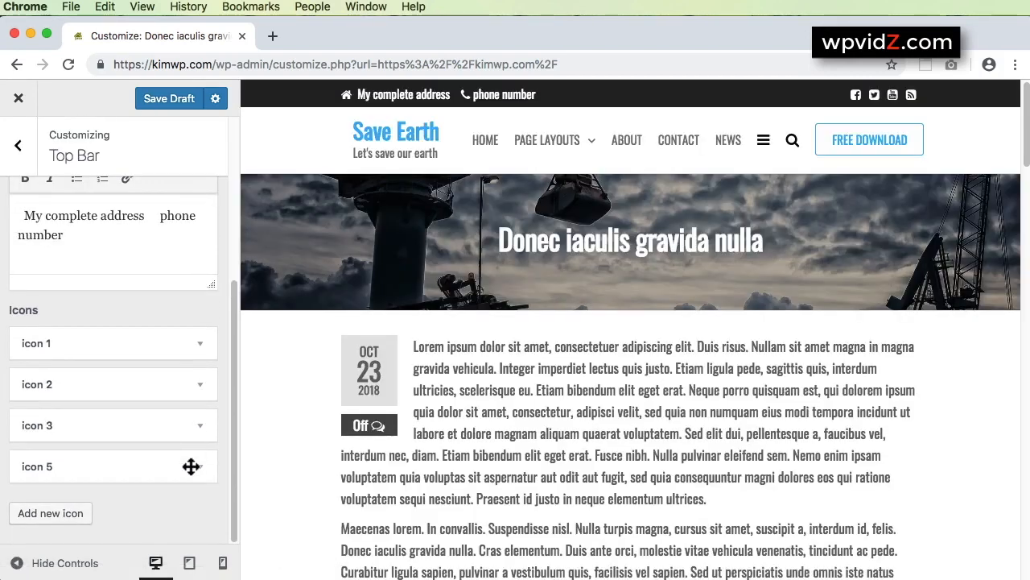
click(191, 467)
scroll(166, 456, down, 1)
click(41, 468)
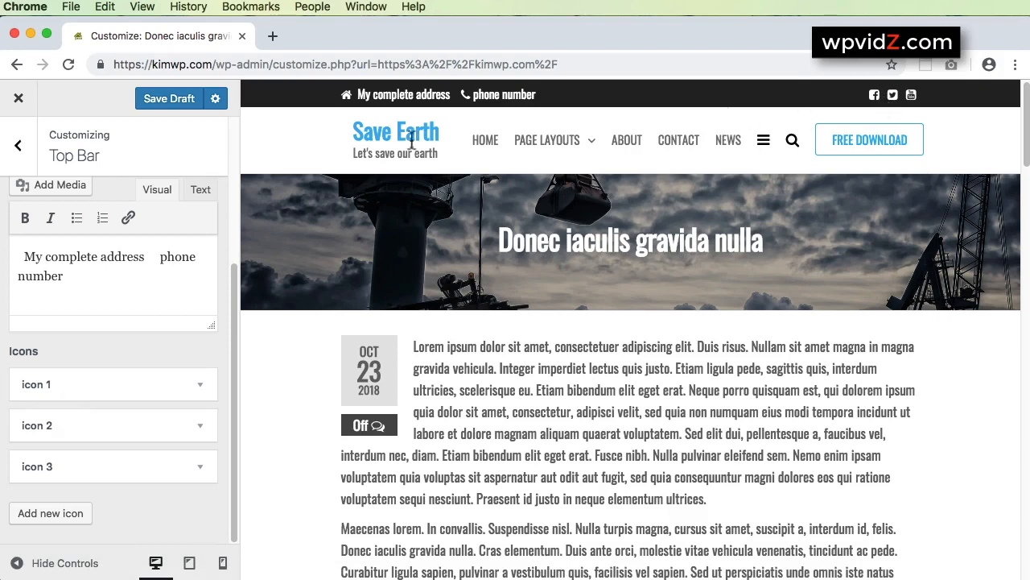
click(158, 99)
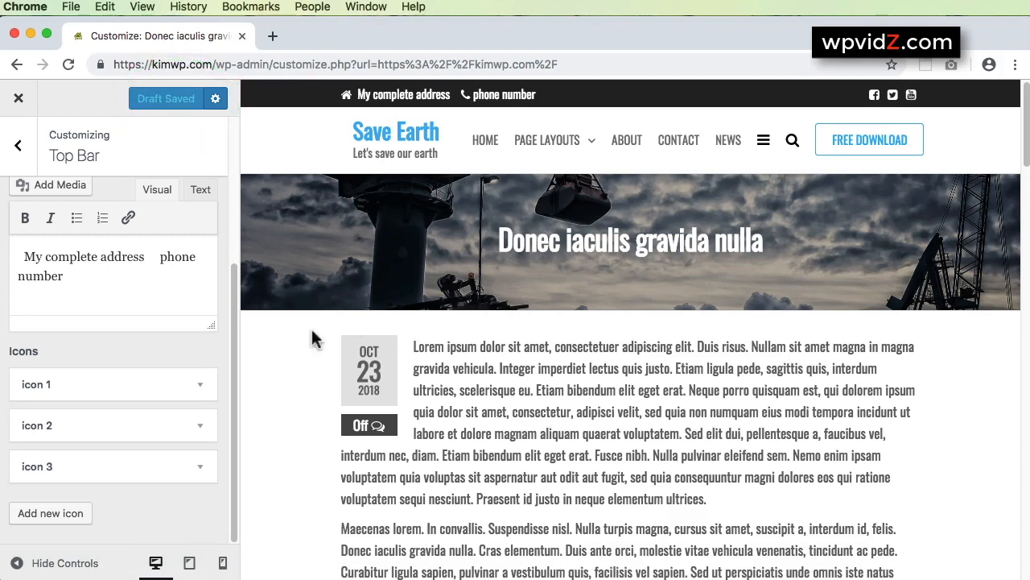
- Open icon 1's settings and copy the Facebook page address from the Facebook tab, then close that tab
click(136, 384)
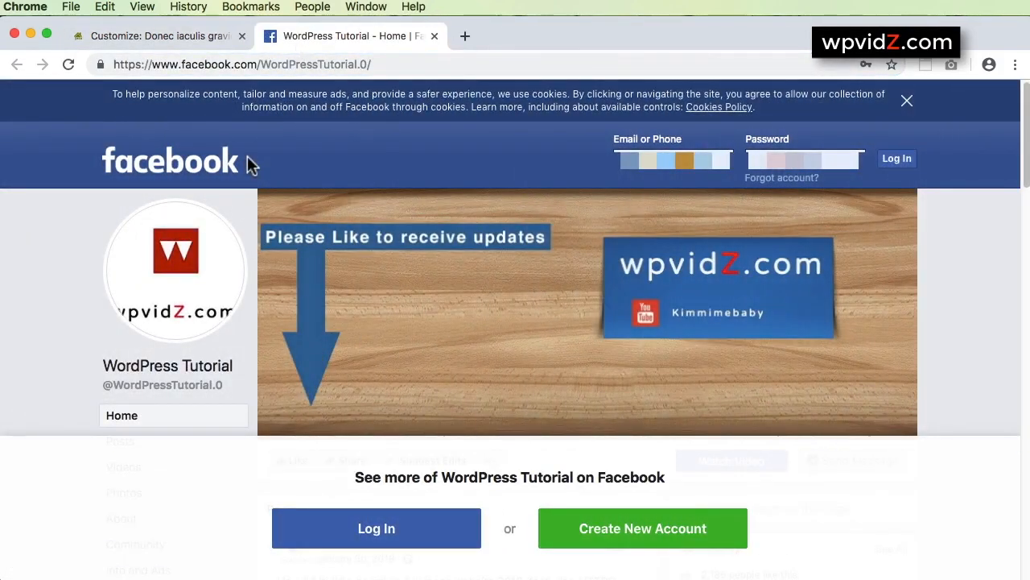
click(274, 65)
right_click(278, 67)
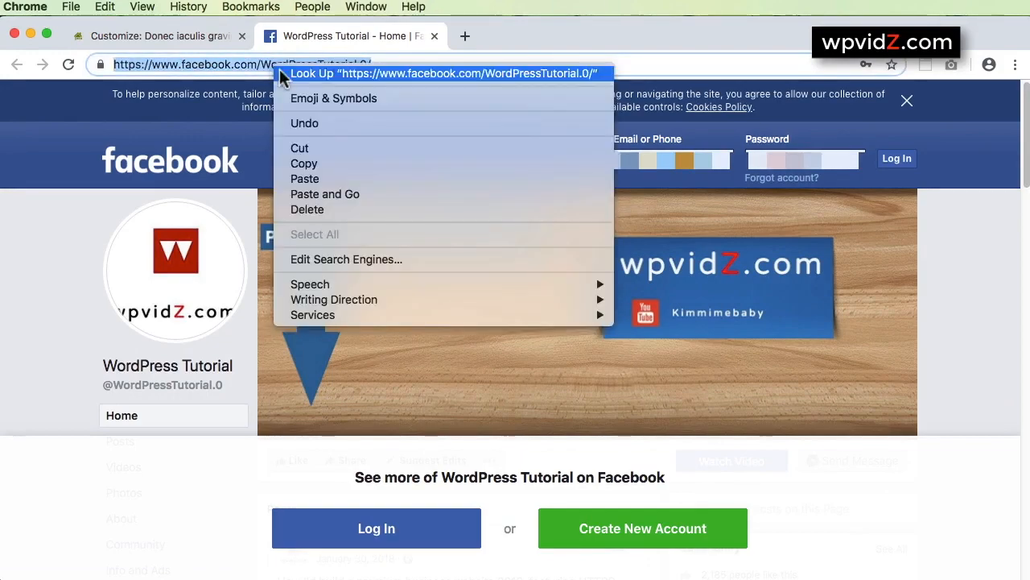
click(310, 163)
click(434, 36)
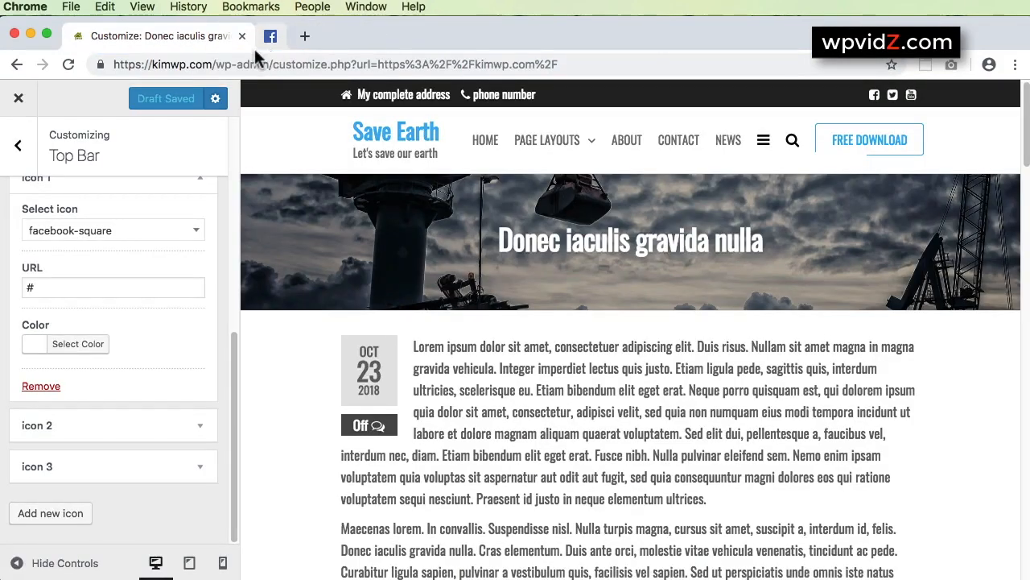
click(26, 287)
key(super+a)
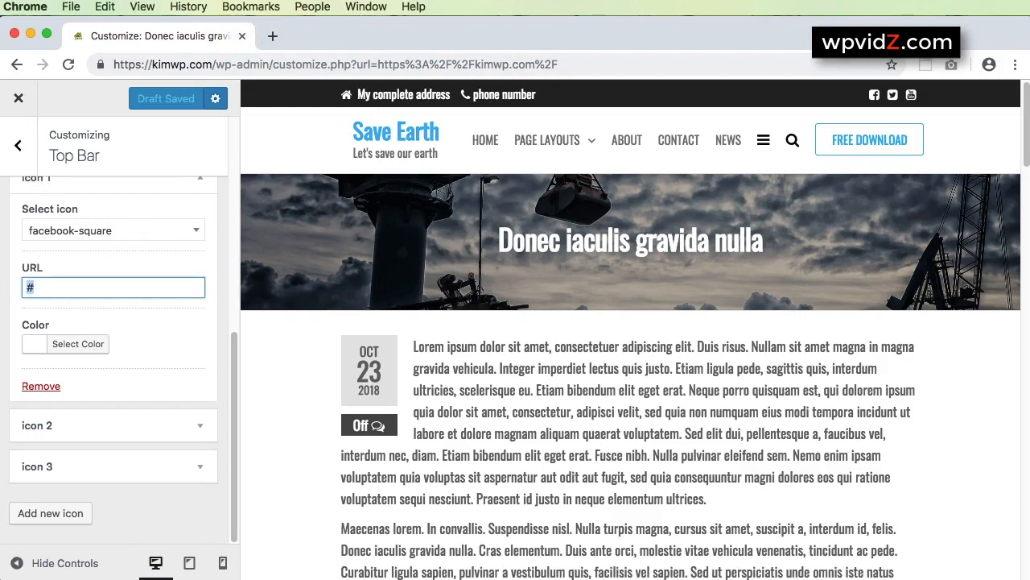
key(super+v)
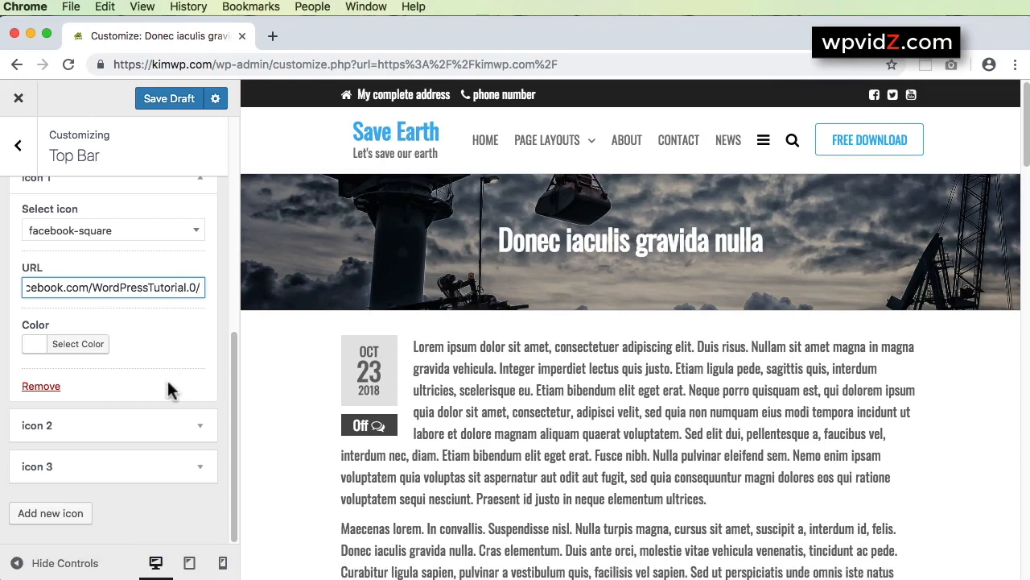
scroll(173, 362, up, 1)
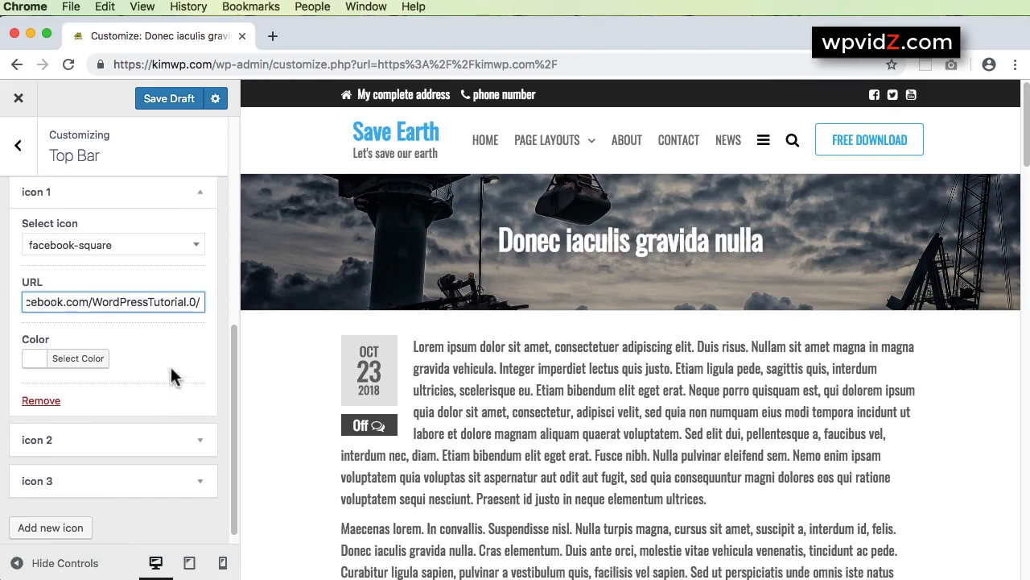
click(165, 100)
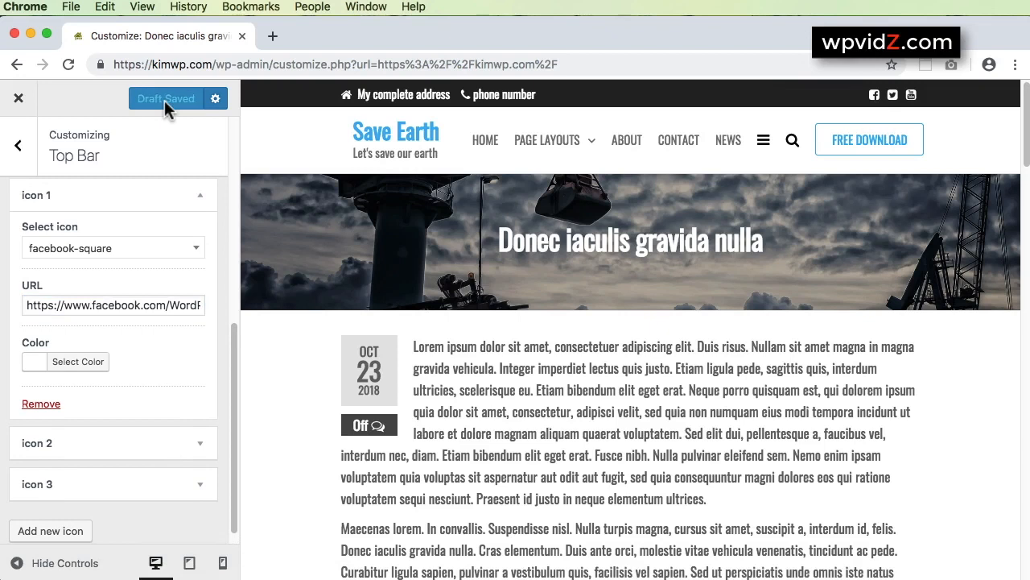
- Open icon 2's settings, then return to the main customizer section list
click(198, 197)
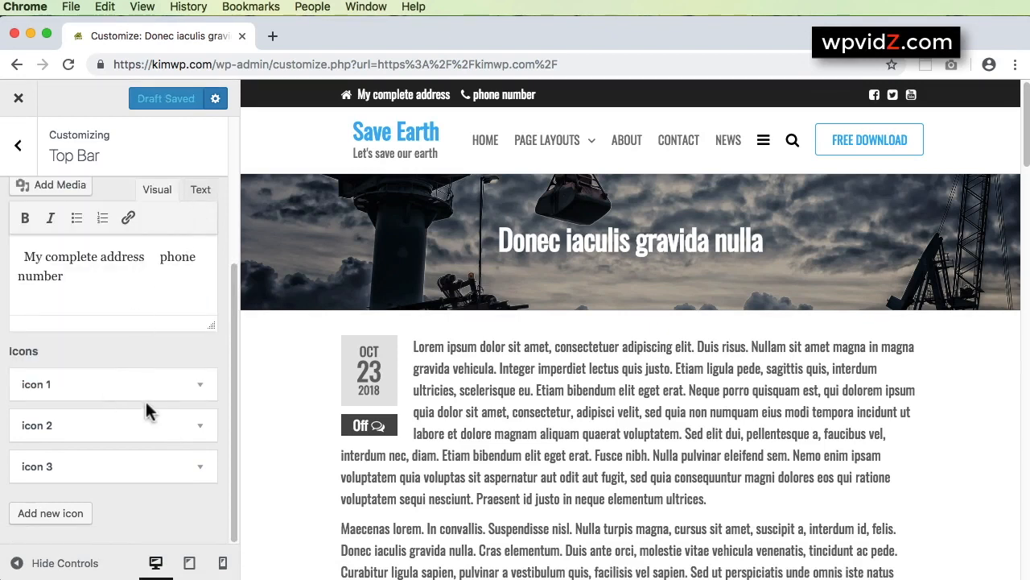
click(134, 431)
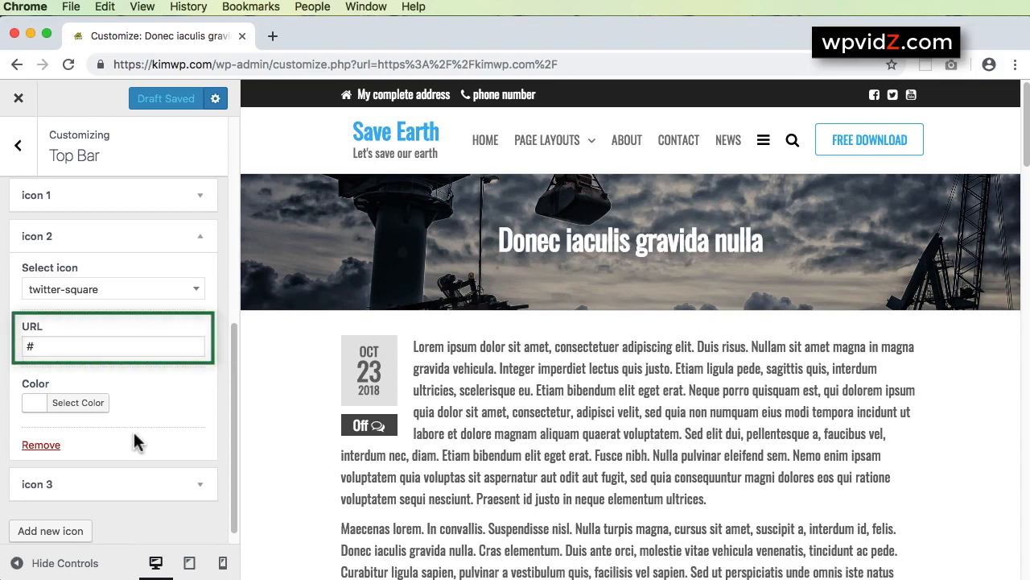
scroll(179, 330, up, 3)
scroll(179, 330, up, 5)
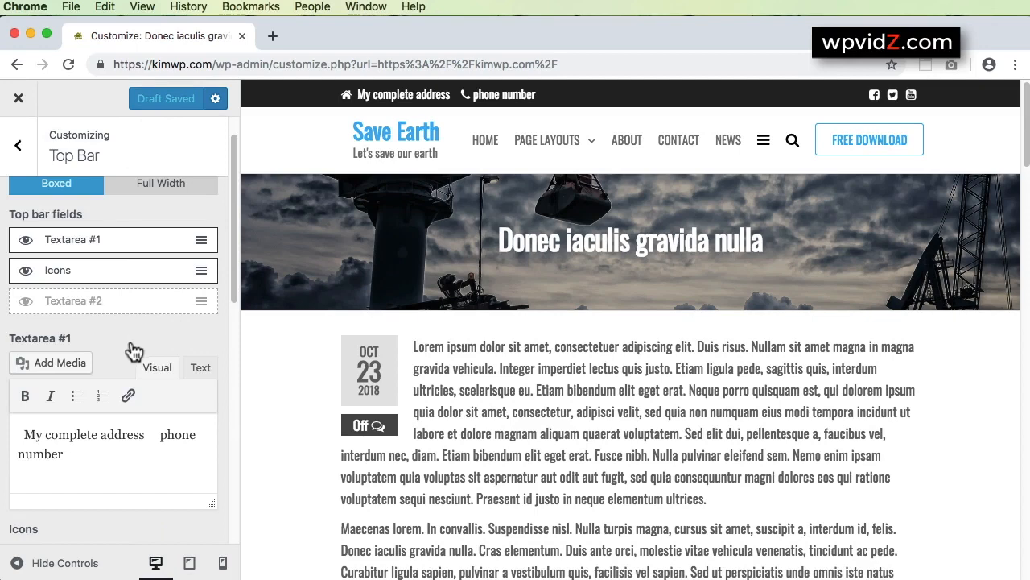
click(19, 150)
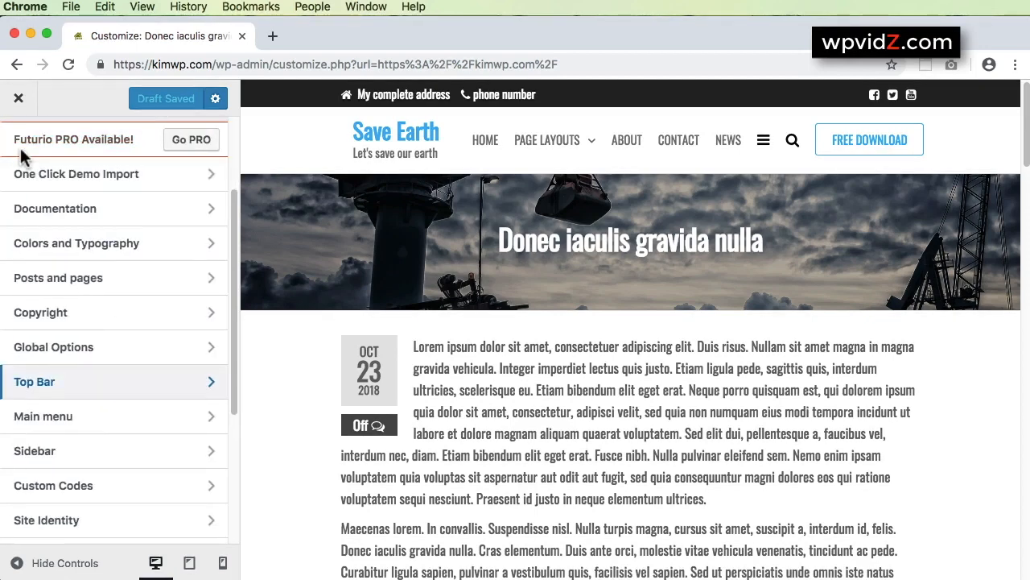
- Open the Main menu settings and preview the site in mobile view, opening and closing the mobile menu
click(73, 427)
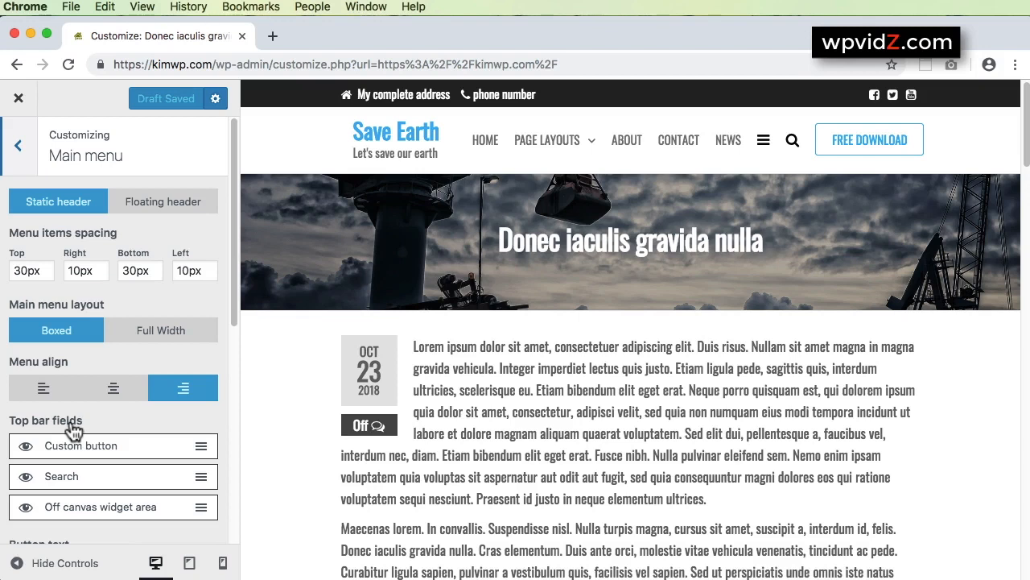
click(223, 565)
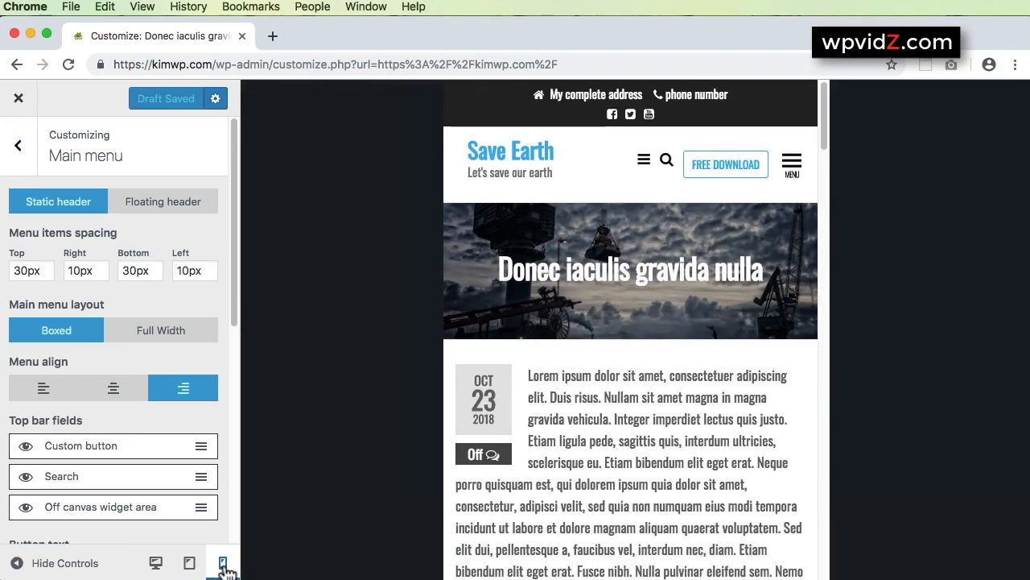
click(793, 164)
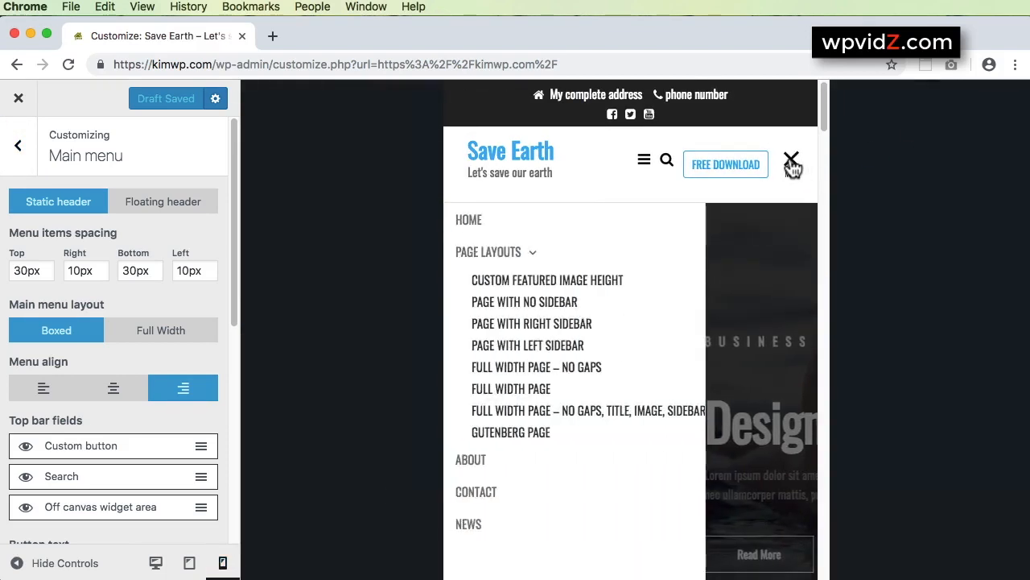
click(794, 165)
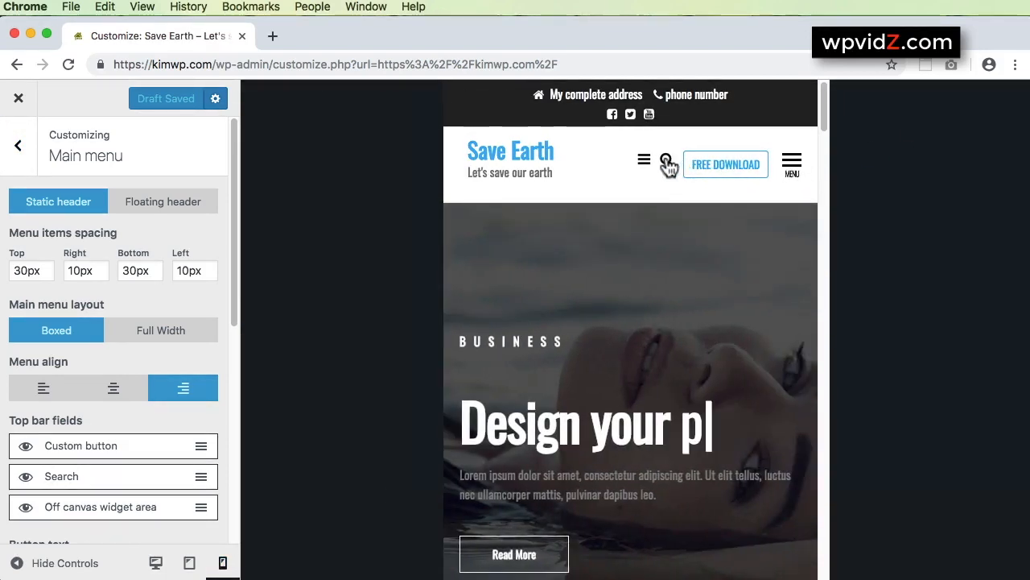
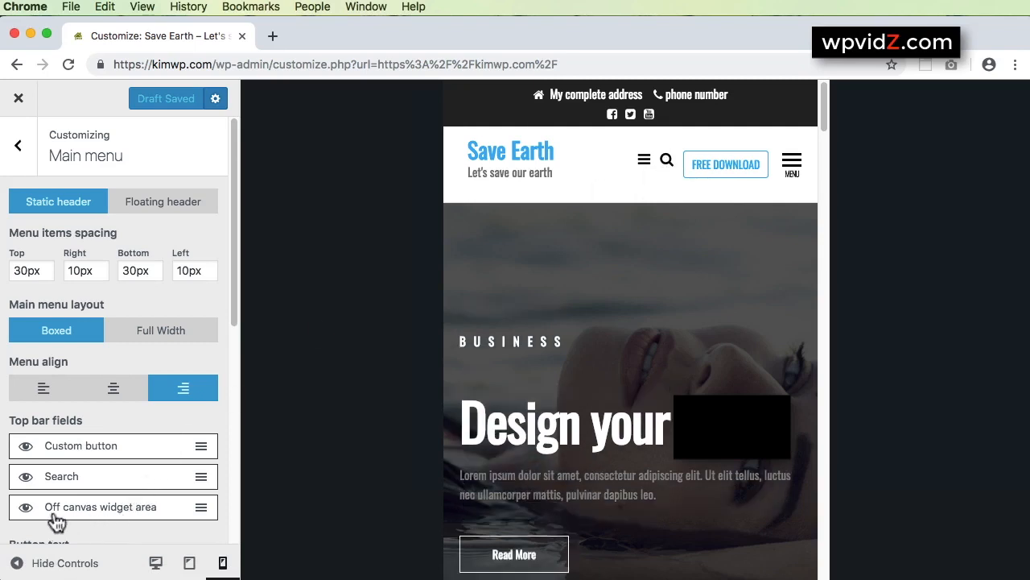
- Preview the off-canvas widget area in the mobile header and close it again
click(646, 161)
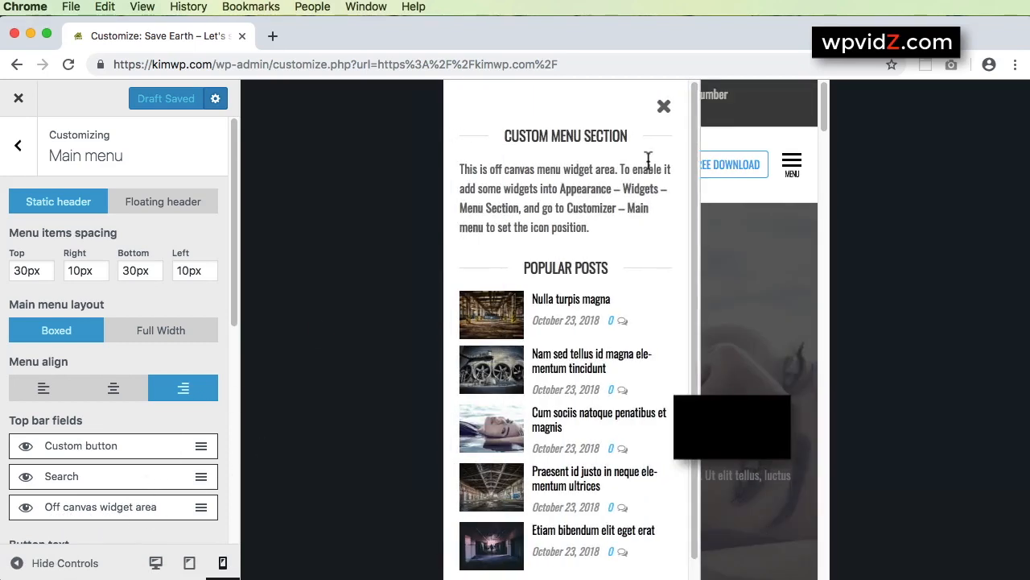
click(664, 107)
scroll(121, 468, down, 5)
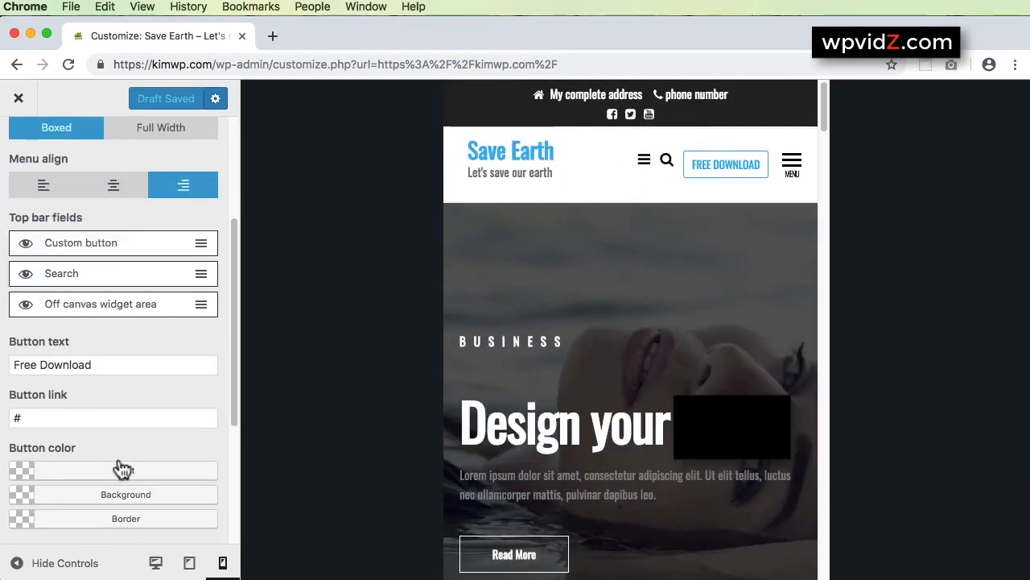
scroll(122, 467, down, 4)
scroll(123, 465, up, 8)
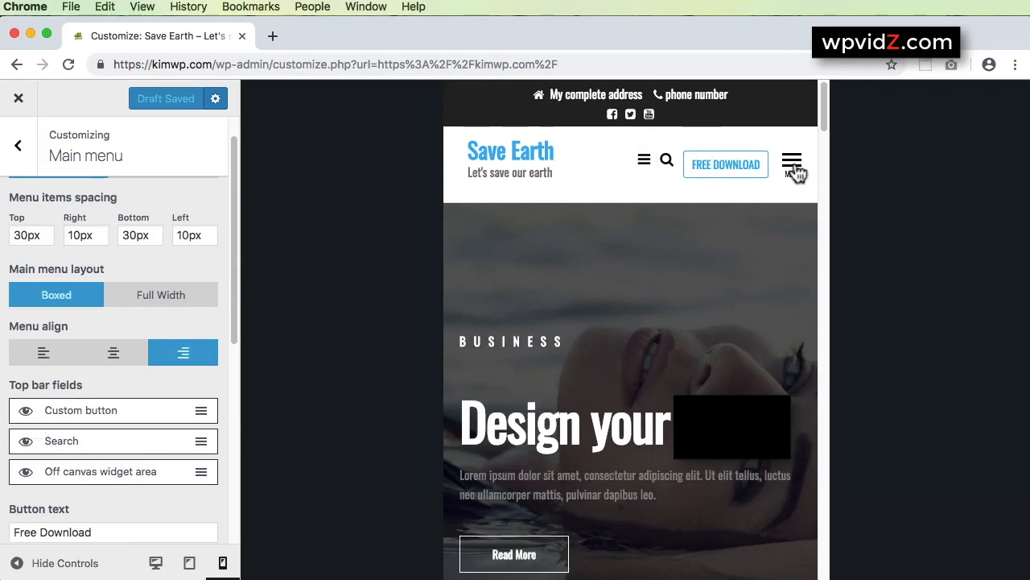
- Hide the Custom button, Search and Off canvas widget area top bar fields, check the mobile menu and desktop view, and save the draft
click(25, 411)
click(25, 440)
click(24, 471)
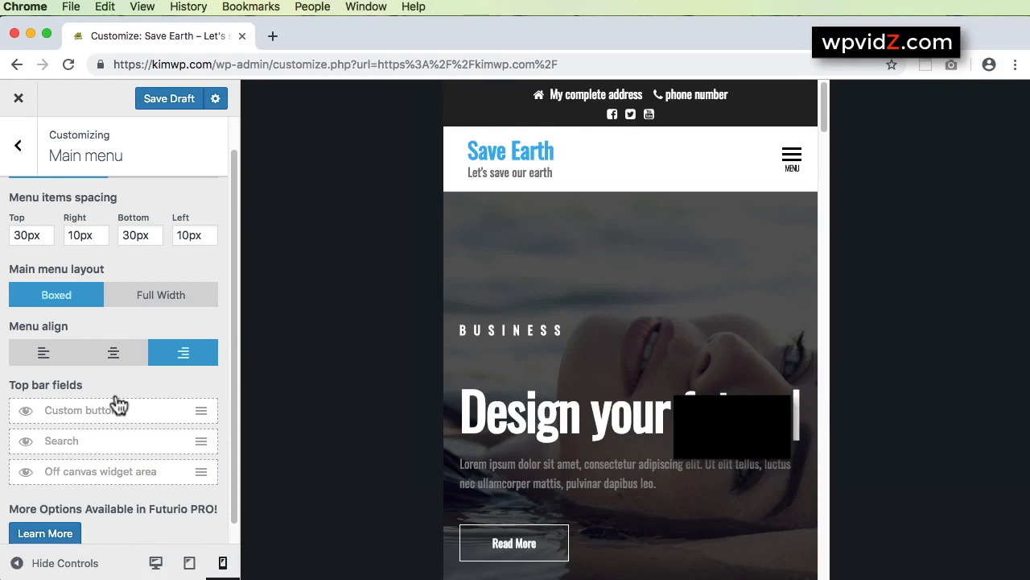
click(793, 159)
click(793, 158)
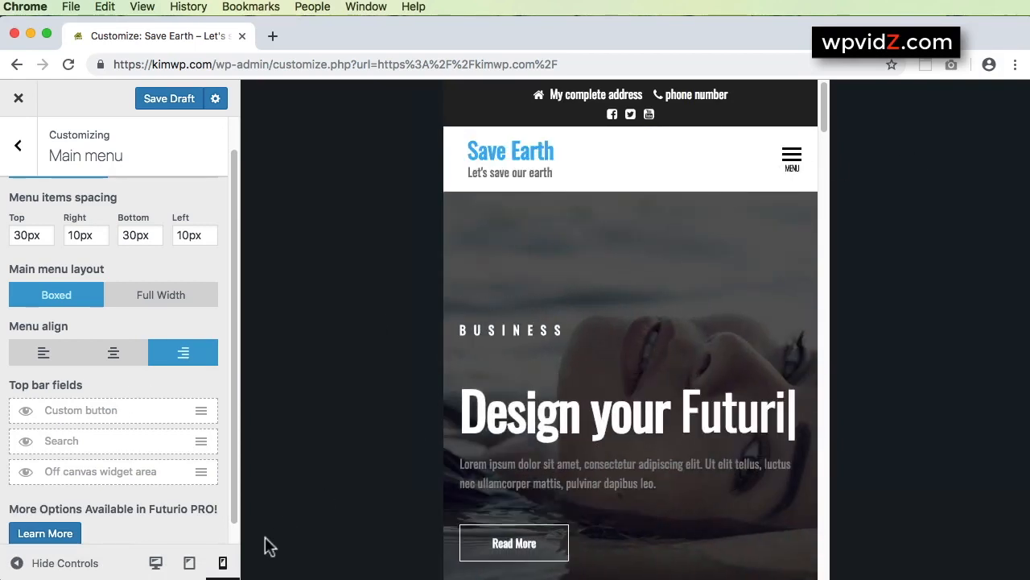
click(155, 564)
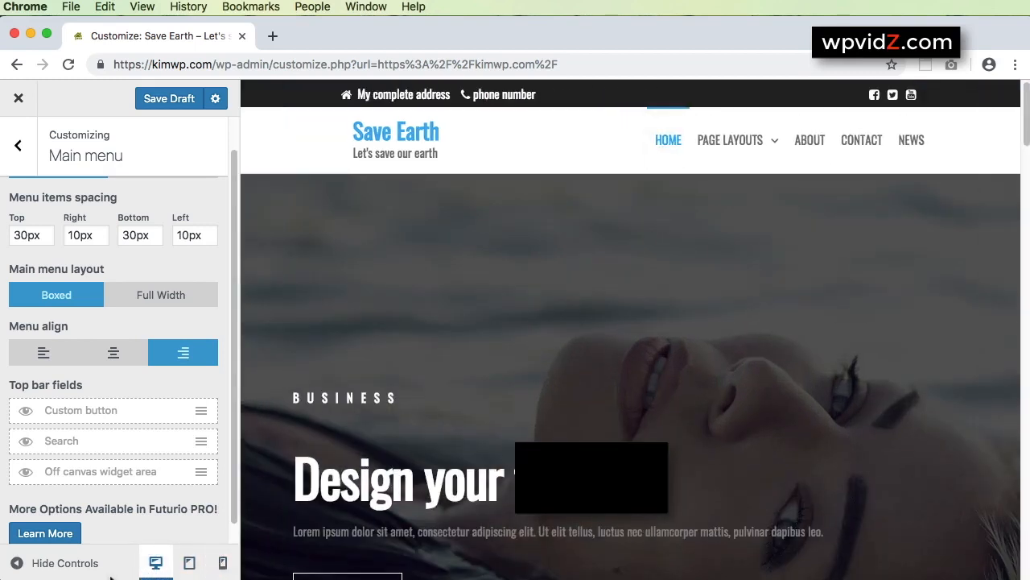
click(149, 99)
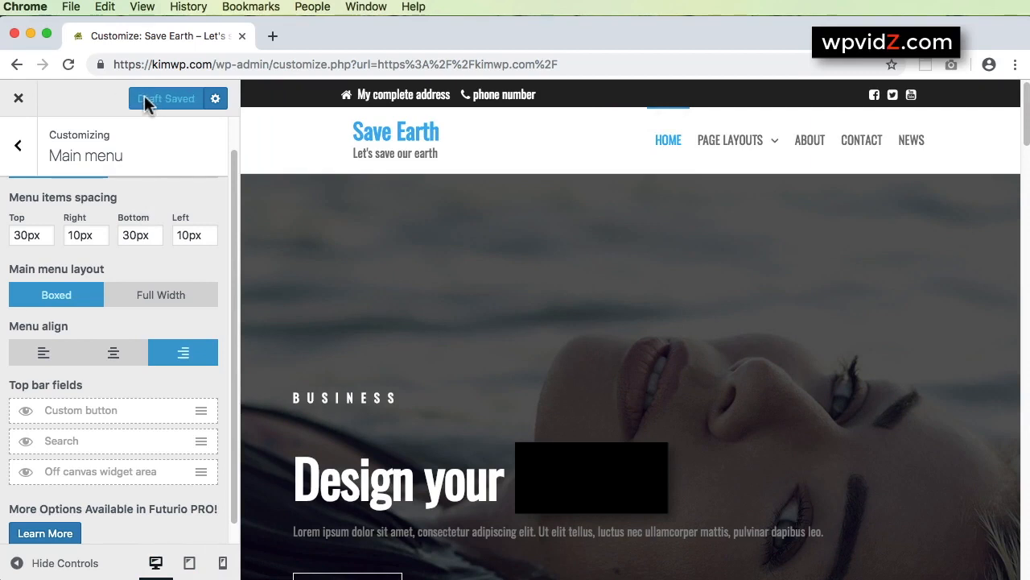
- Open the Site Identity section and upload save-earth-logo.png from the optimized_Images folder as the site logo
click(18, 148)
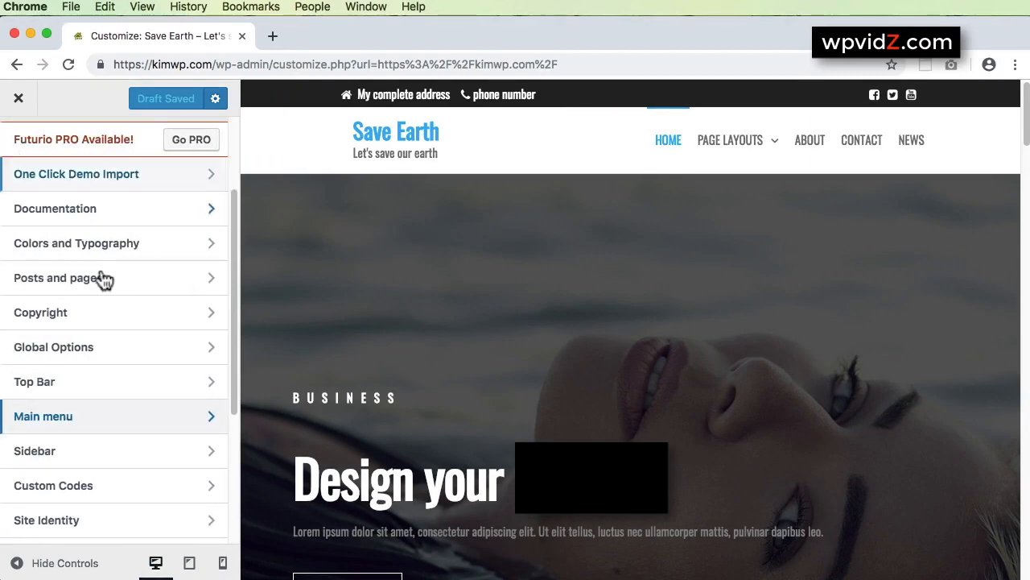
scroll(161, 380, down, 3)
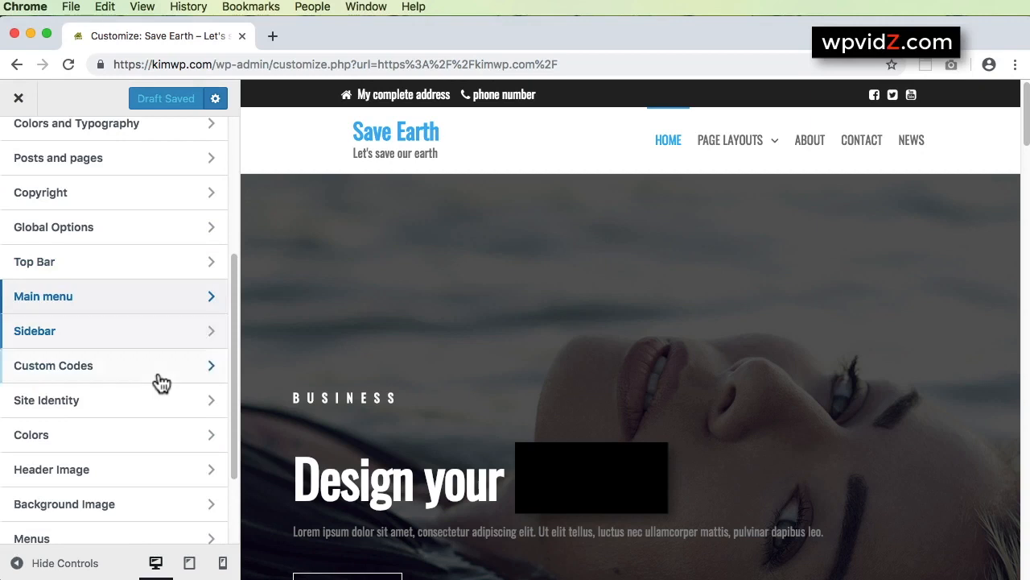
scroll(161, 380, down, 1)
click(70, 382)
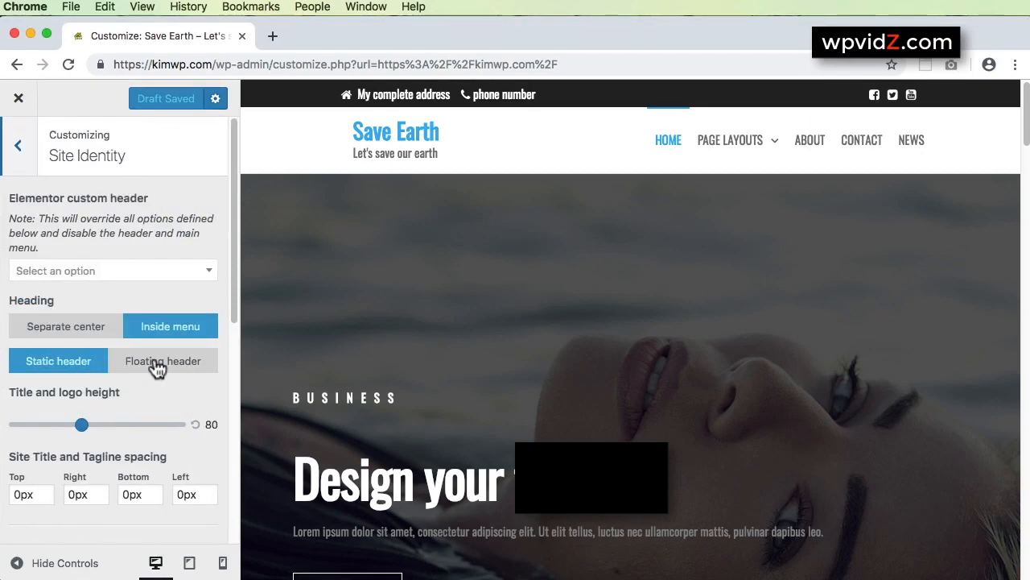
scroll(28, 257, down, 8)
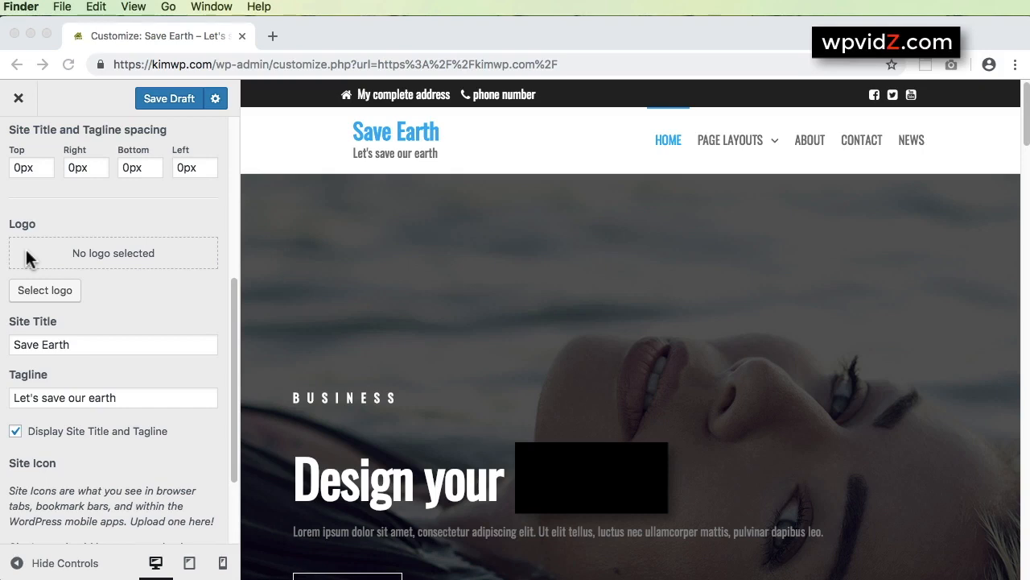
click(33, 292)
click(51, 300)
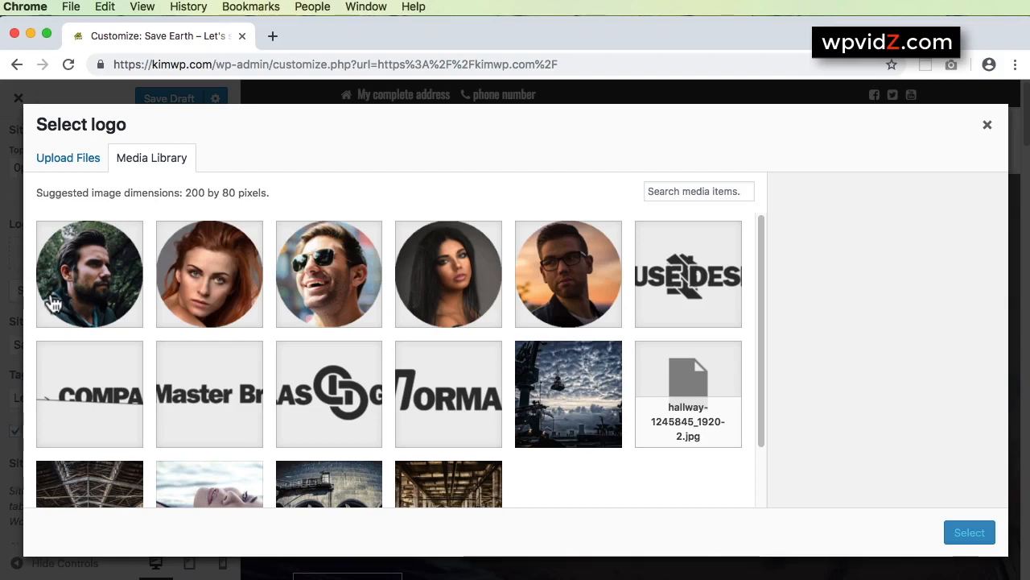
click(60, 164)
click(482, 357)
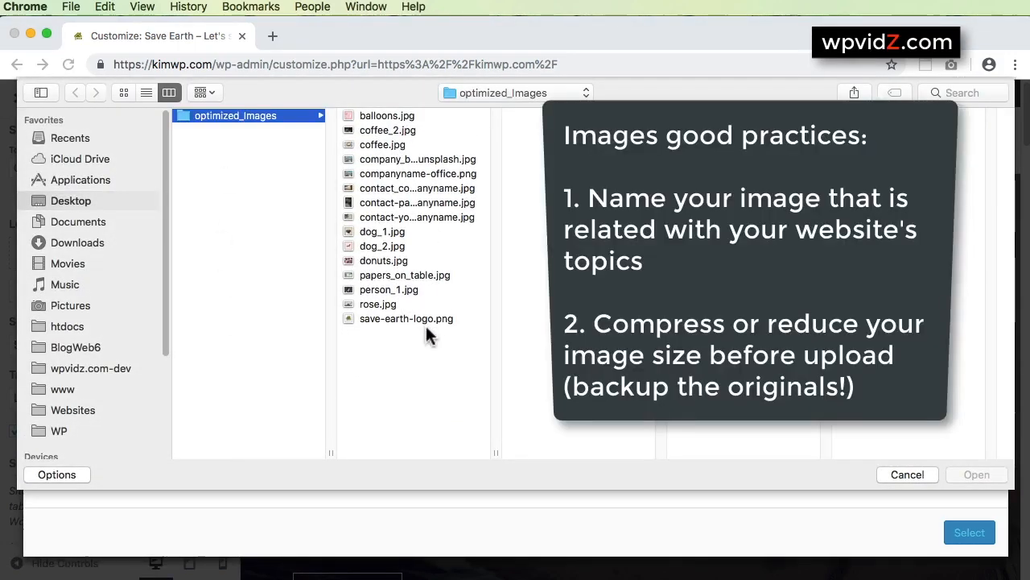
click(428, 319)
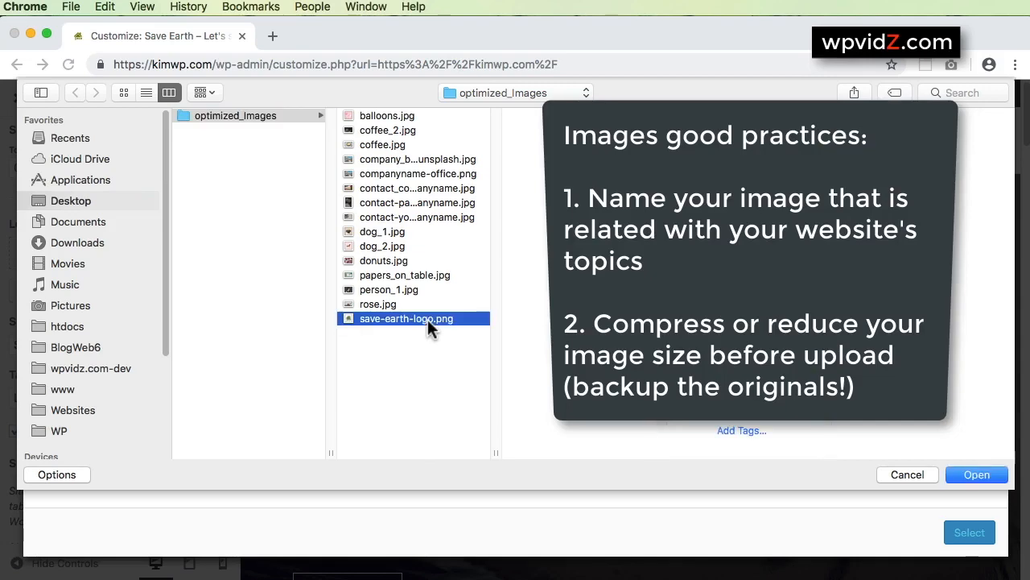
click(981, 476)
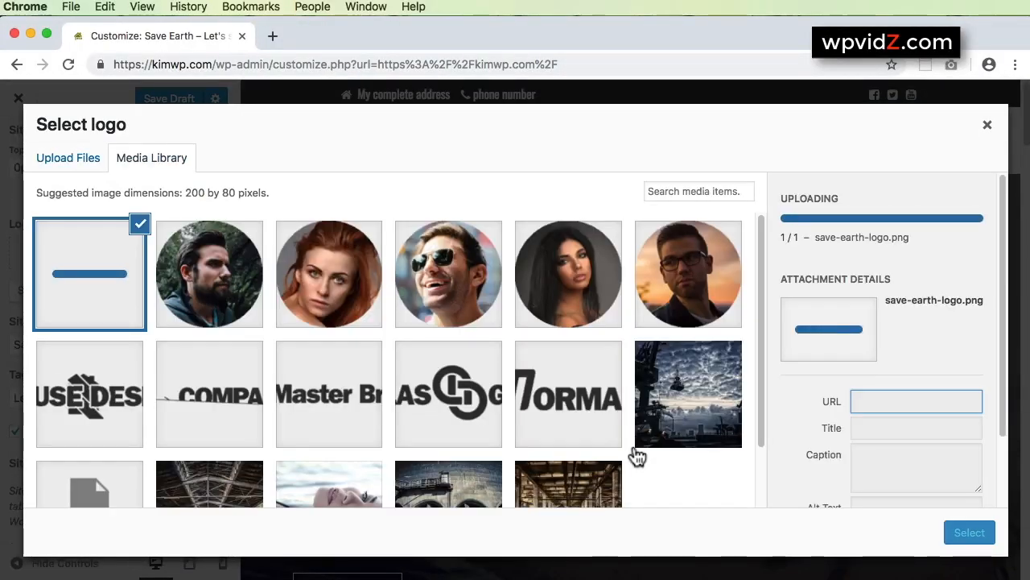
- Set the logo image's title to Save Earth site logo and copy that title
click(914, 378)
key(super+a)
text(Save)
key(super+a)
key(super+c)
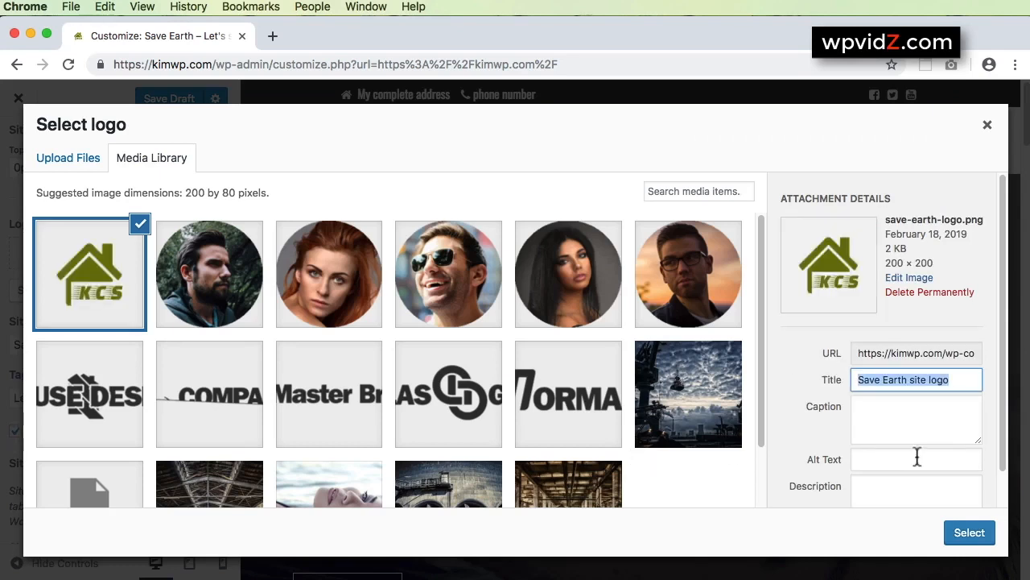
- Paste the title into the logo's alt text, select the image and skip cropping
click(919, 459)
key(super+v)
click(912, 483)
key(super+v)
click(956, 538)
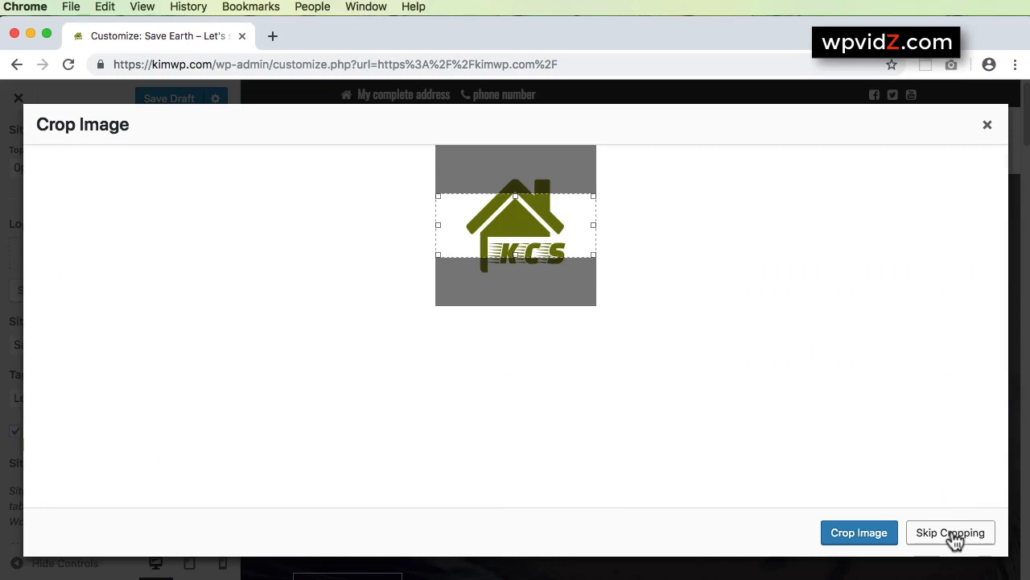
click(951, 535)
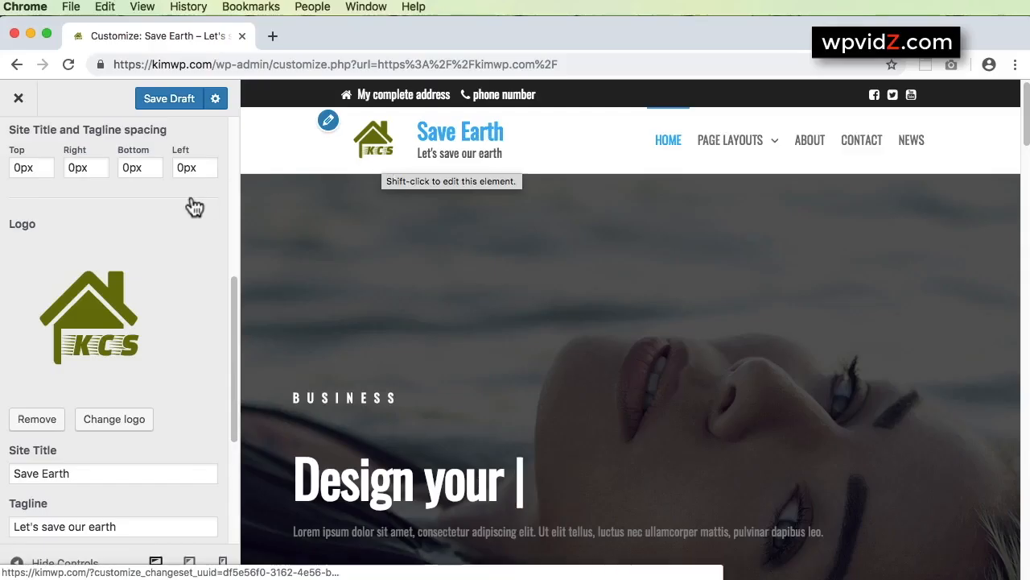
- Turn off displaying the site title and tagline in the header
scroll(214, 379, down, 3)
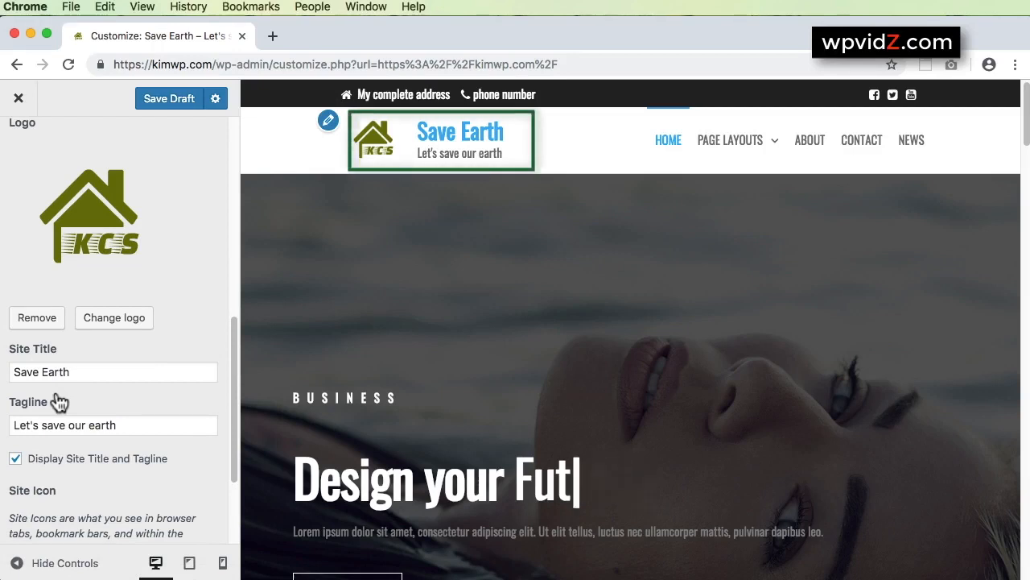
click(14, 460)
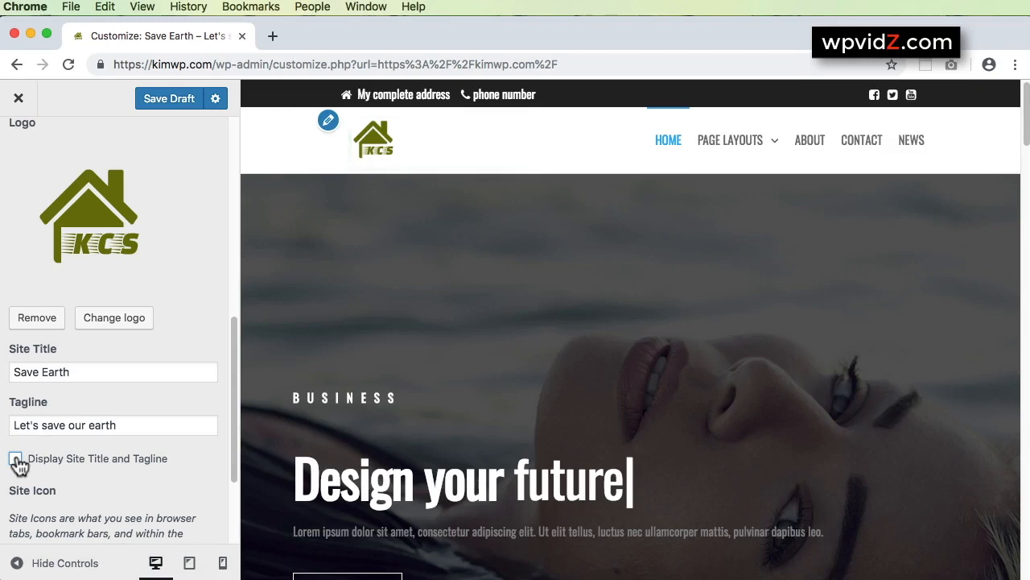
- Set the save-earth-logo image as the site icon, pasting Save Earth site logo into alt text and description, skip cropping, and save the draft
scroll(74, 467, down, 3)
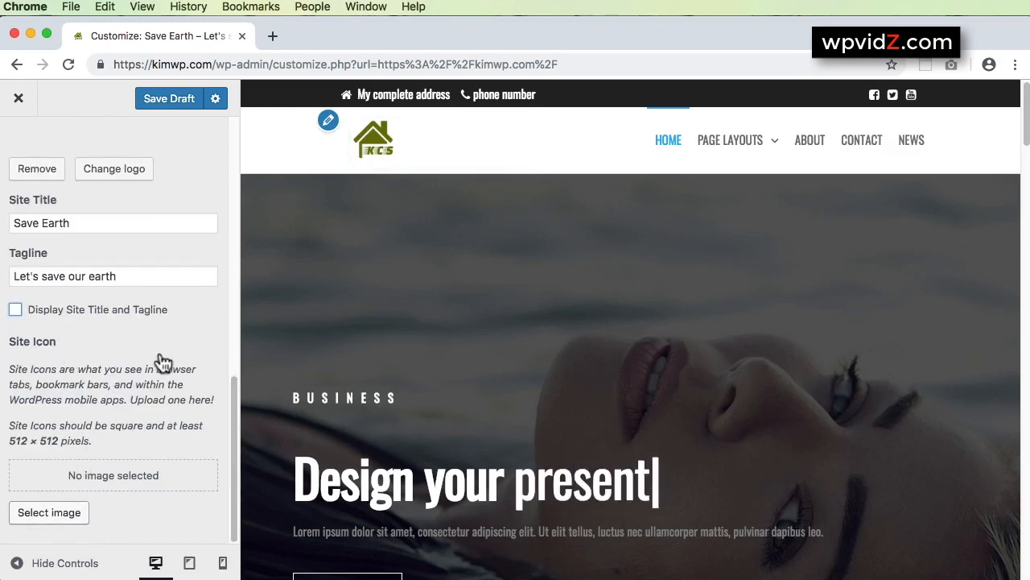
click(57, 511)
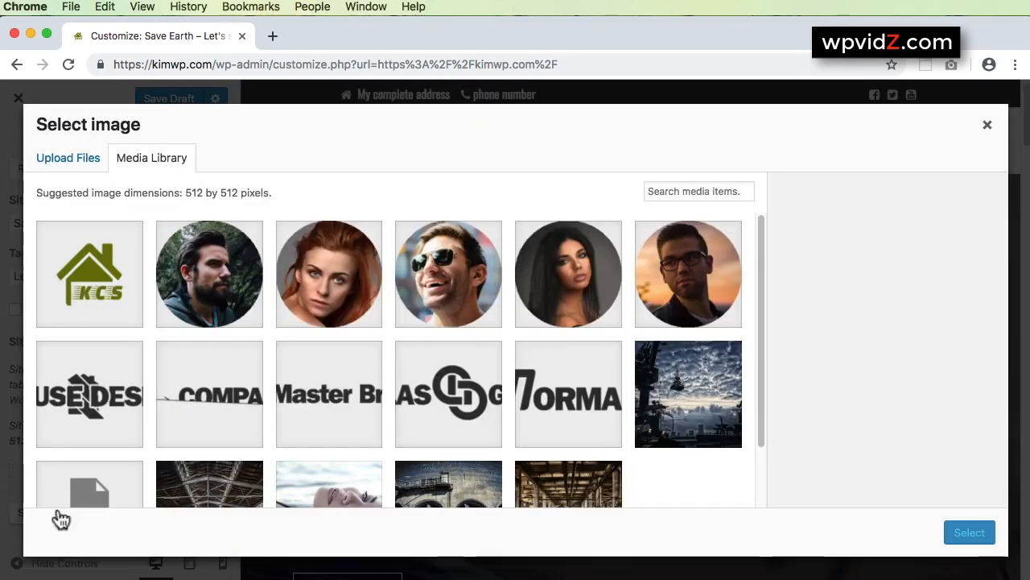
click(106, 265)
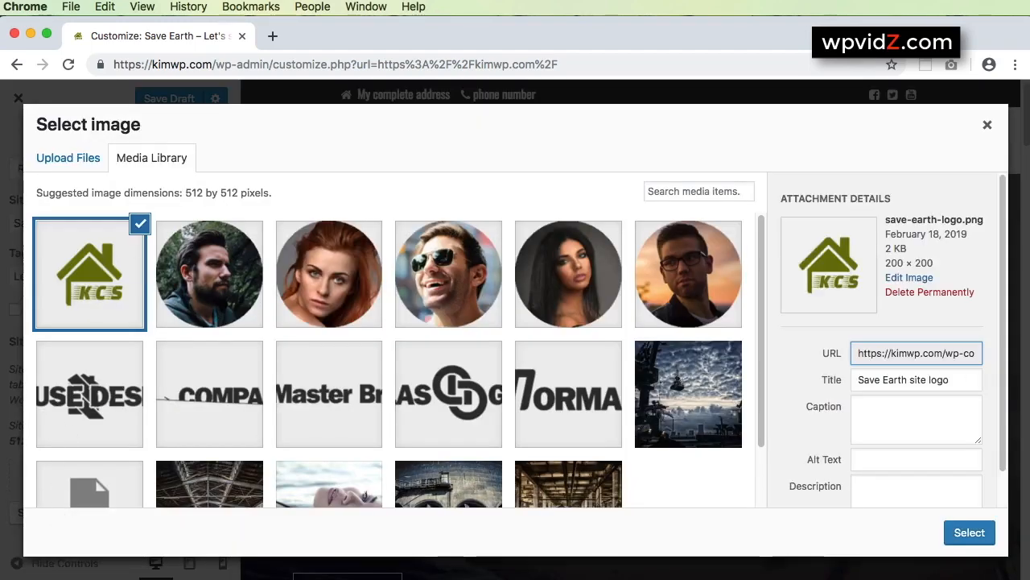
click(929, 380)
key(super+a)
key(Tab)
key(Tab)
key(super+v)
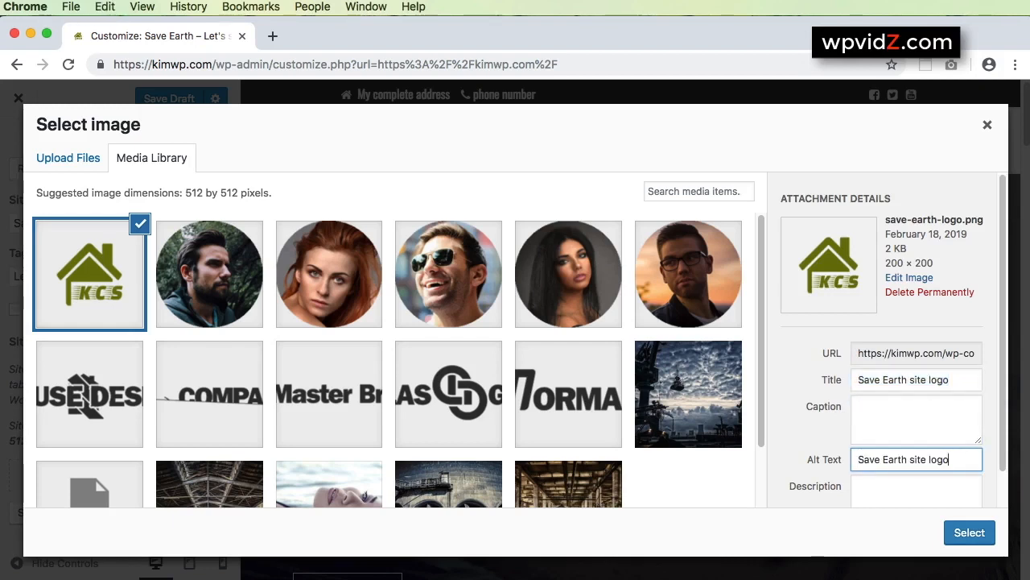
key(Tab)
key(super+v)
click(975, 535)
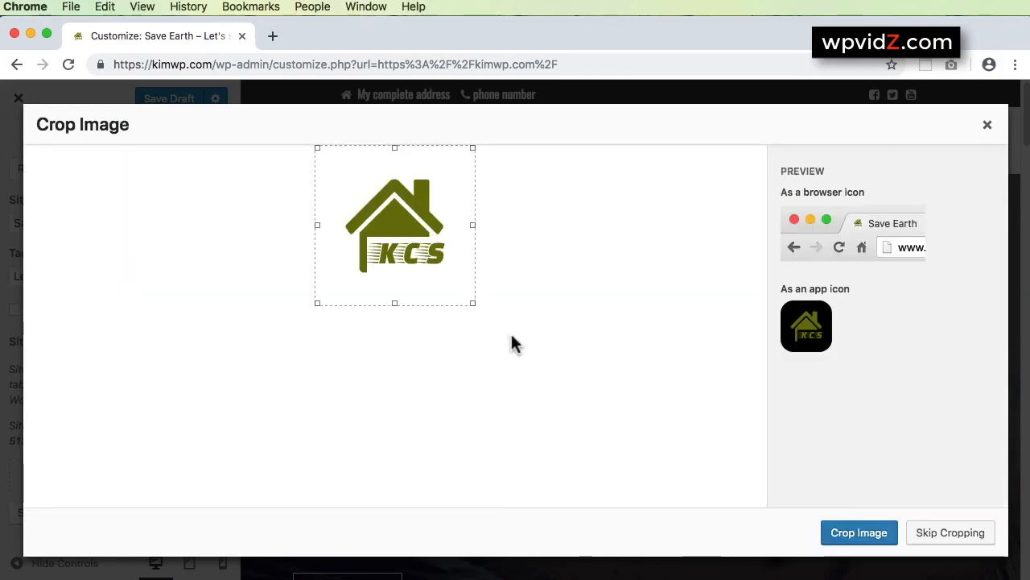
click(944, 539)
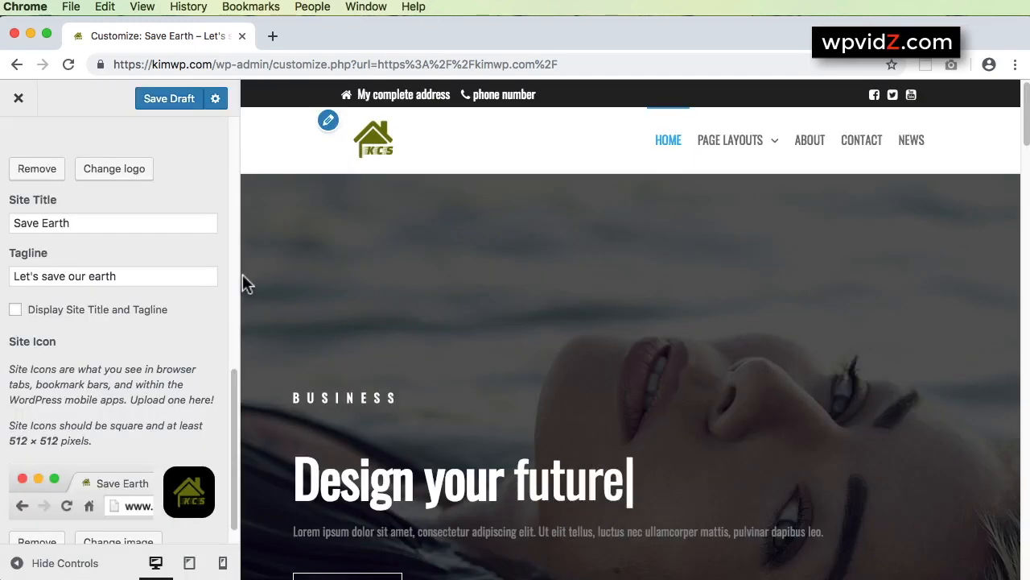
click(158, 100)
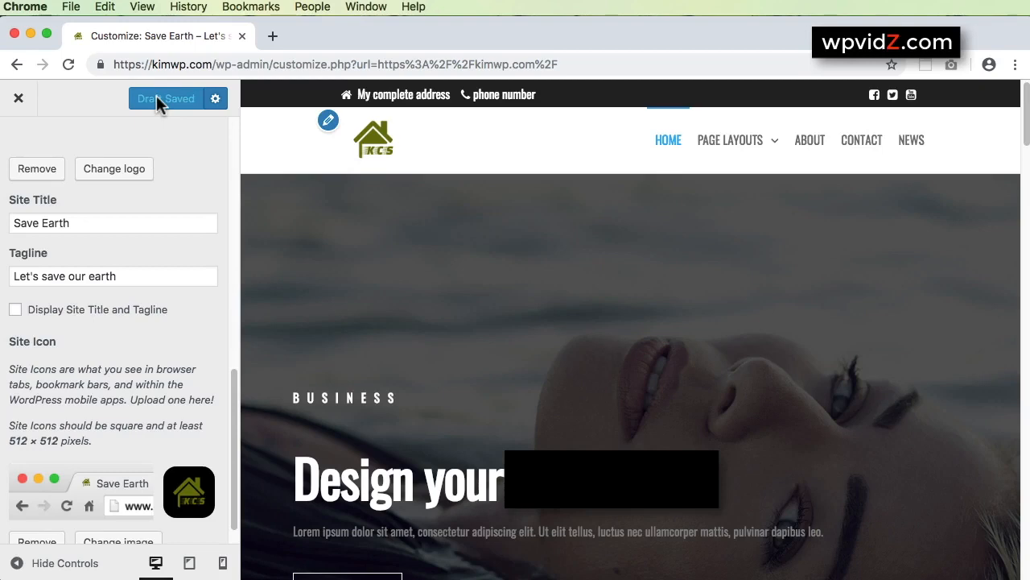
- Examine the Menus section and the Main Menu's items, then return to the customizer's main section list
scroll(138, 168, up, 10)
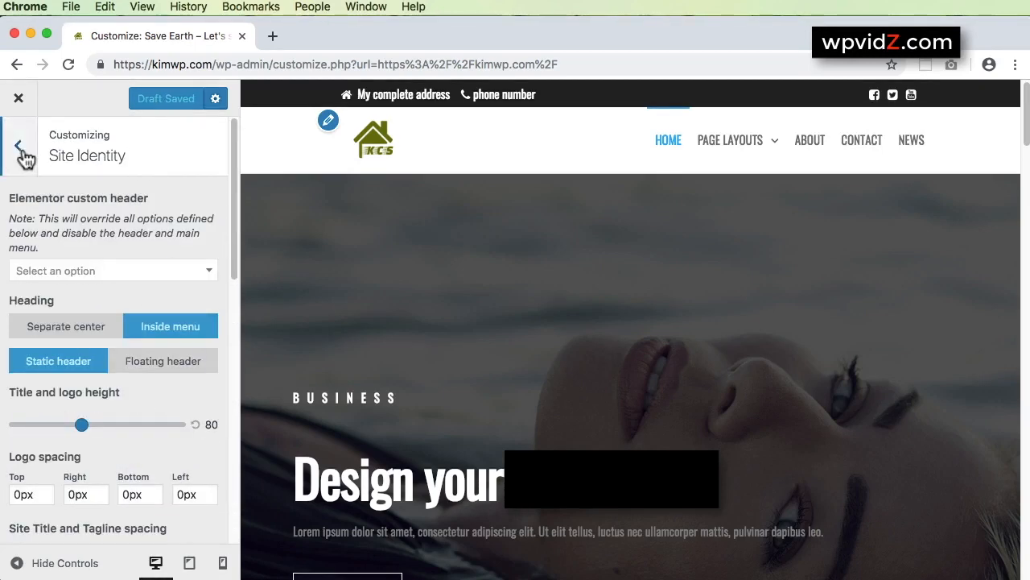
click(24, 157)
scroll(181, 286, down, 2)
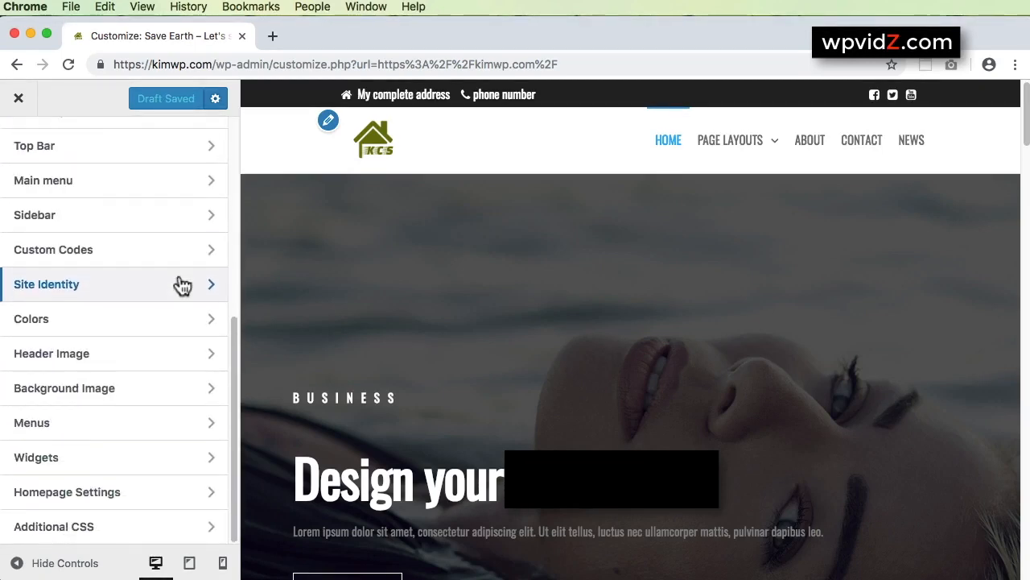
click(62, 428)
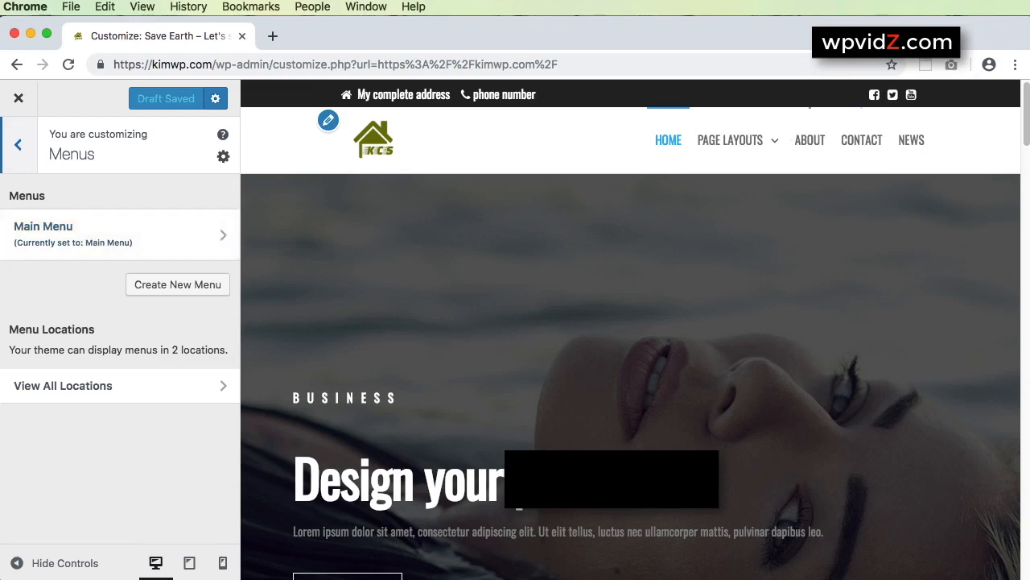
click(105, 248)
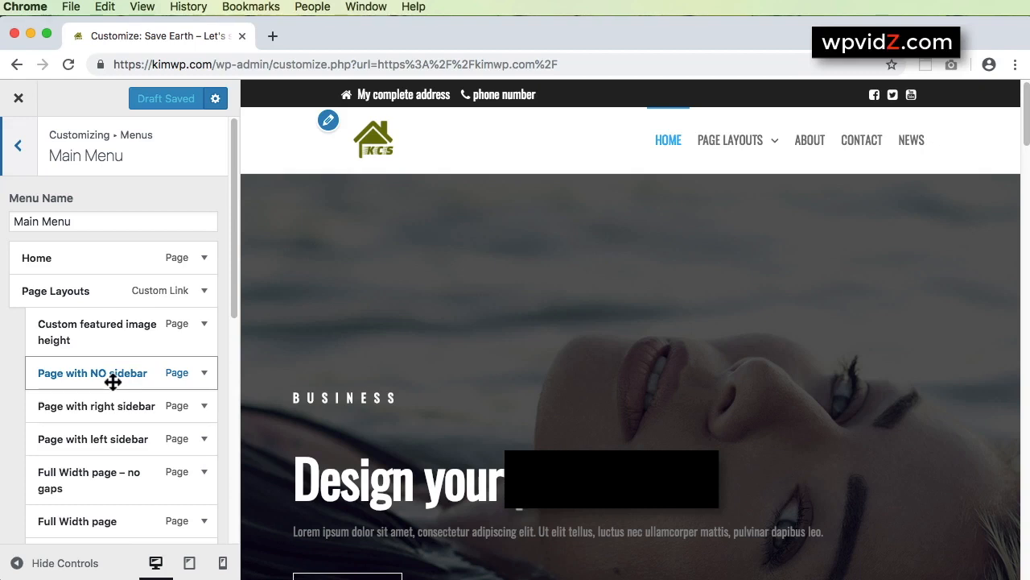
click(19, 151)
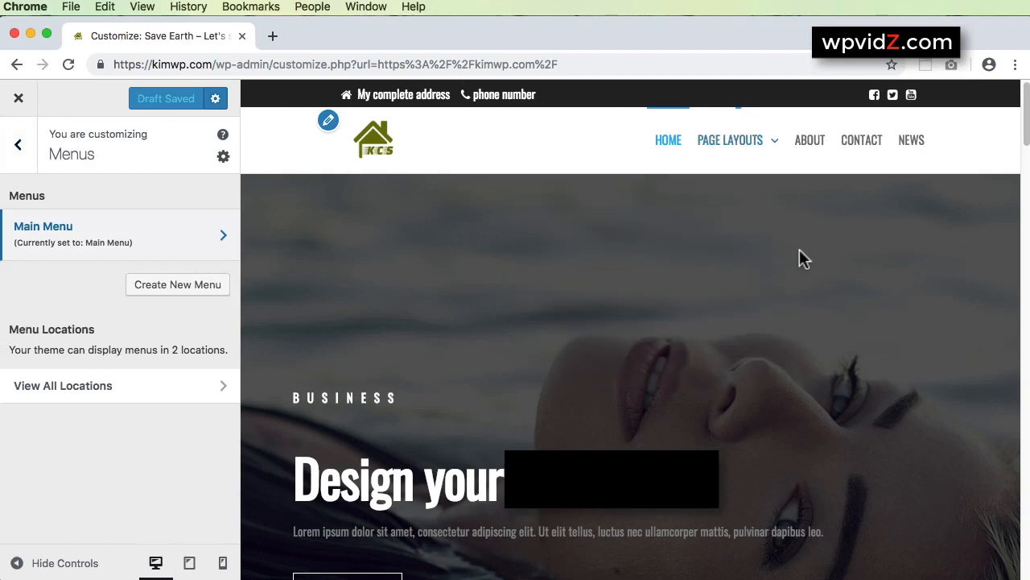
click(21, 145)
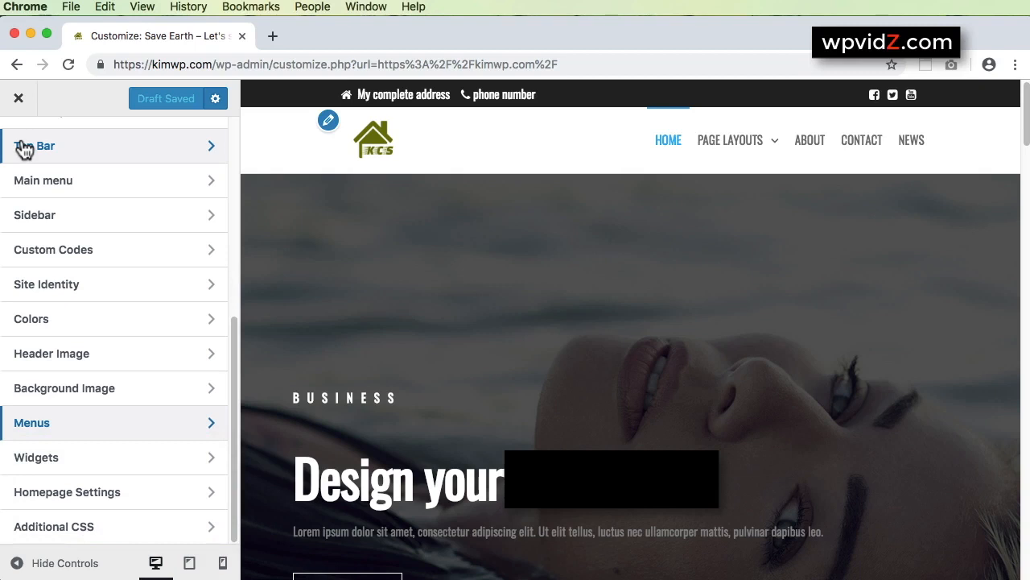
scroll(148, 276, up, 3)
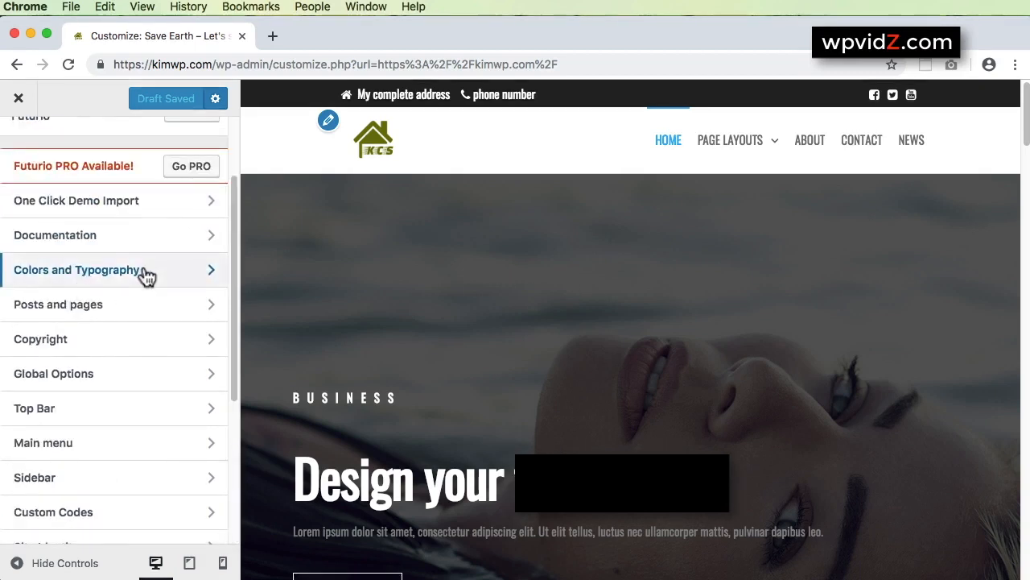
scroll(147, 276, up, 2)
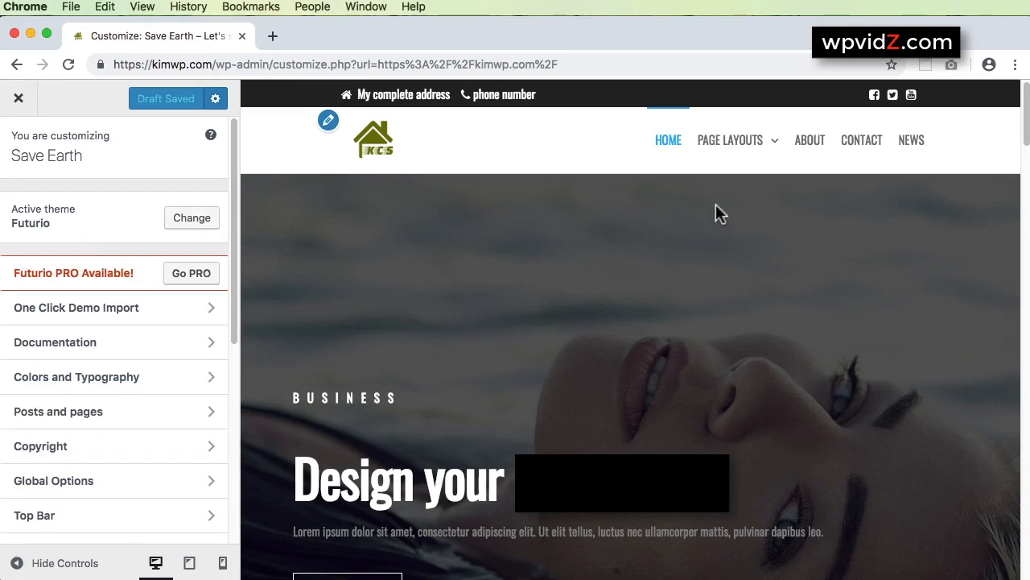
- Publish the customizer changes and close the customizer
click(215, 100)
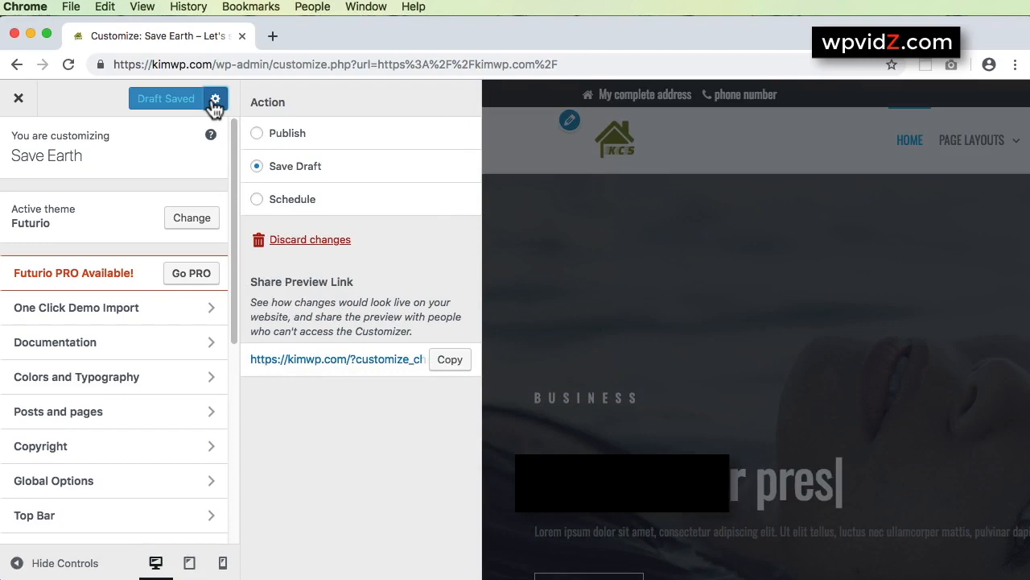
click(256, 134)
click(162, 102)
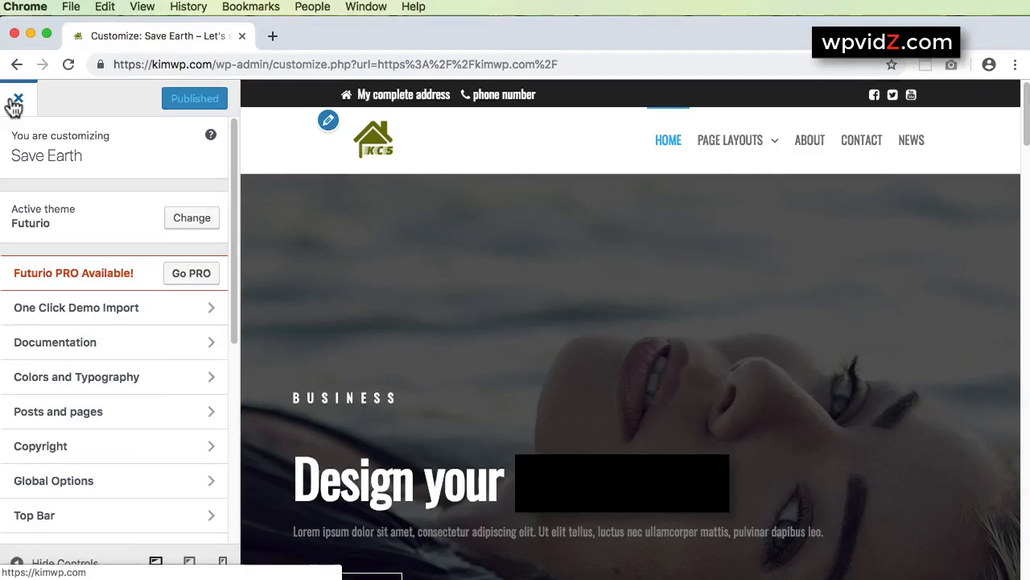
click(17, 99)
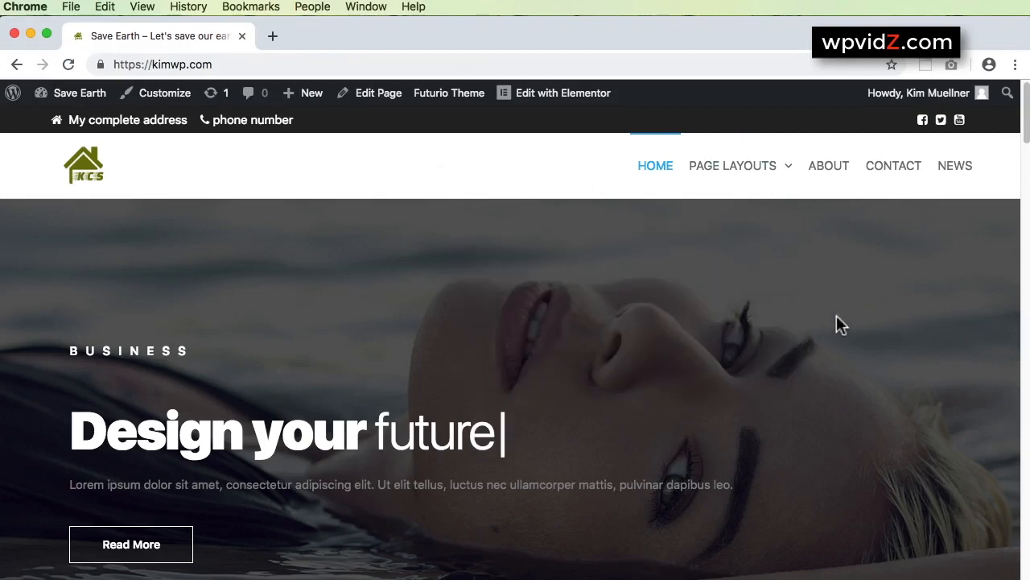
- Scroll through the live home page, then go to the admin dashboard
scroll(837, 324, down, 8)
scroll(837, 318, down, 3)
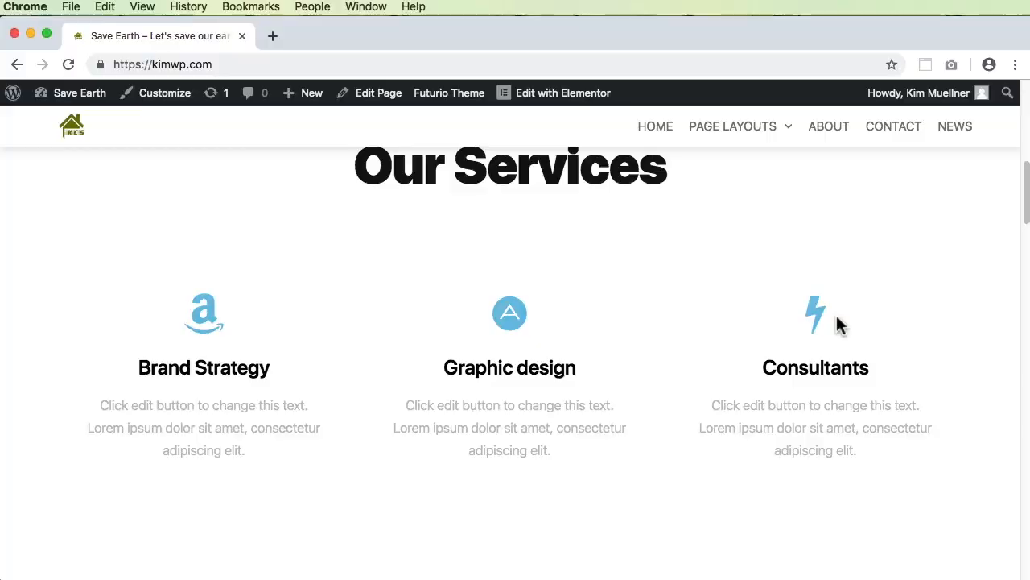
scroll(866, 338, up, 5)
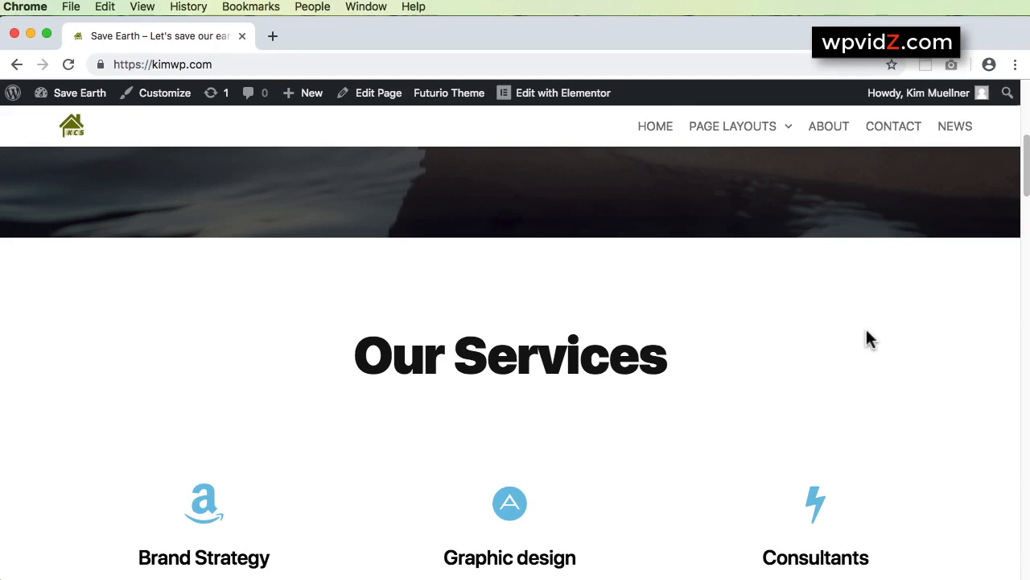
scroll(866, 330, up, 3)
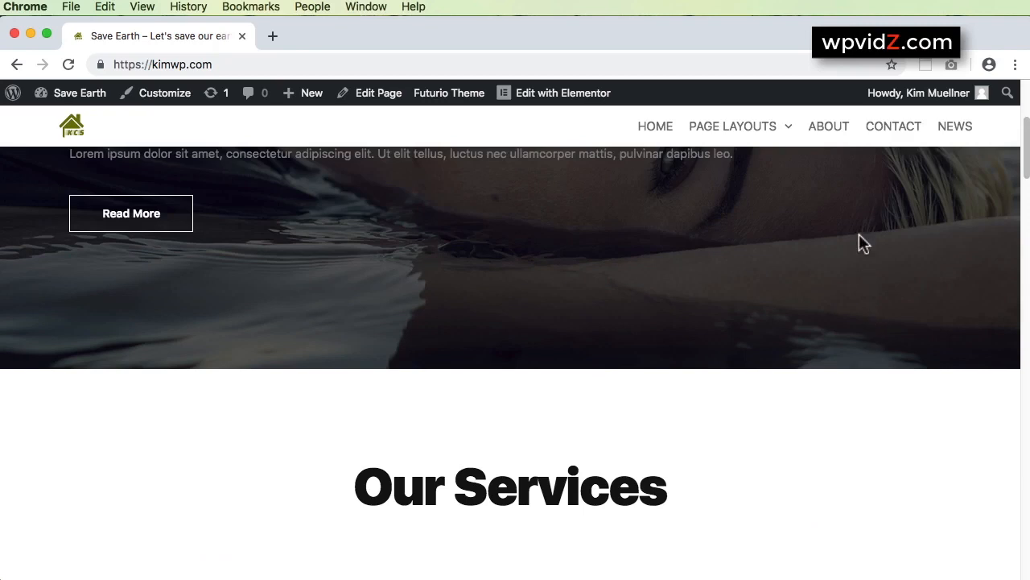
mouse_move(61, 101)
click(62, 124)
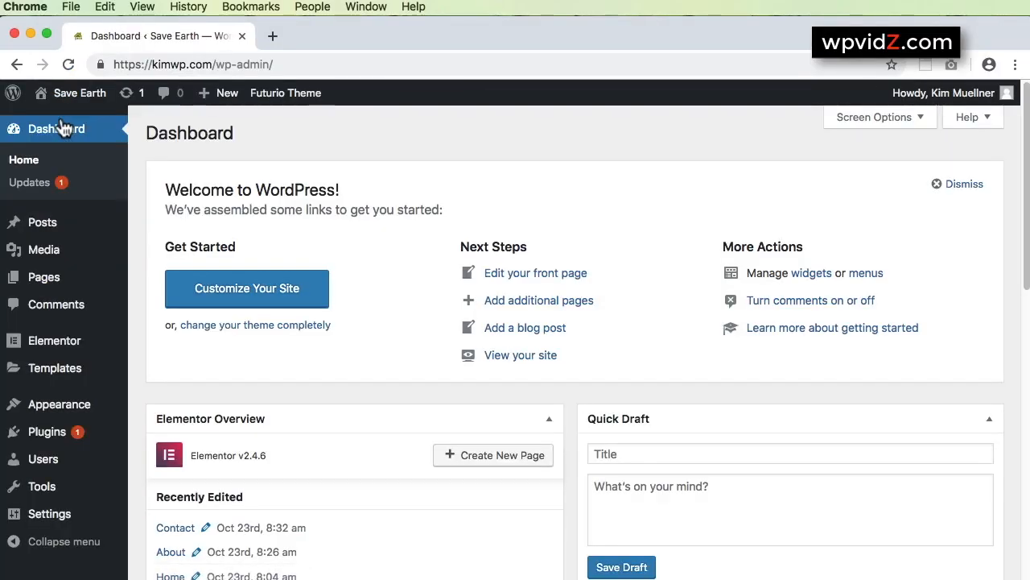
- Move all six demo posts to the trash with a bulk action
mouse_move(38, 227)
click(176, 230)
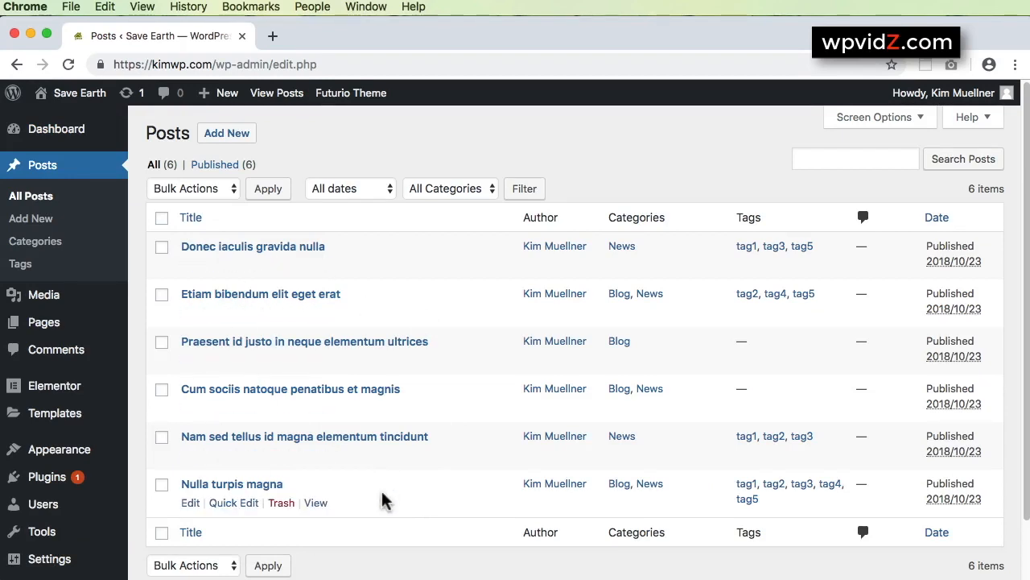
click(161, 218)
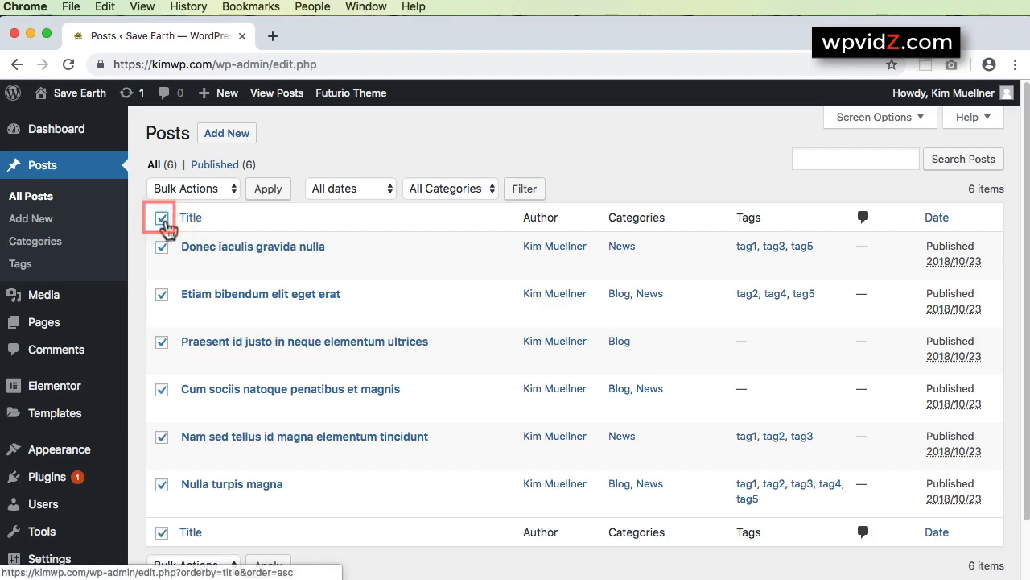
click(206, 190)
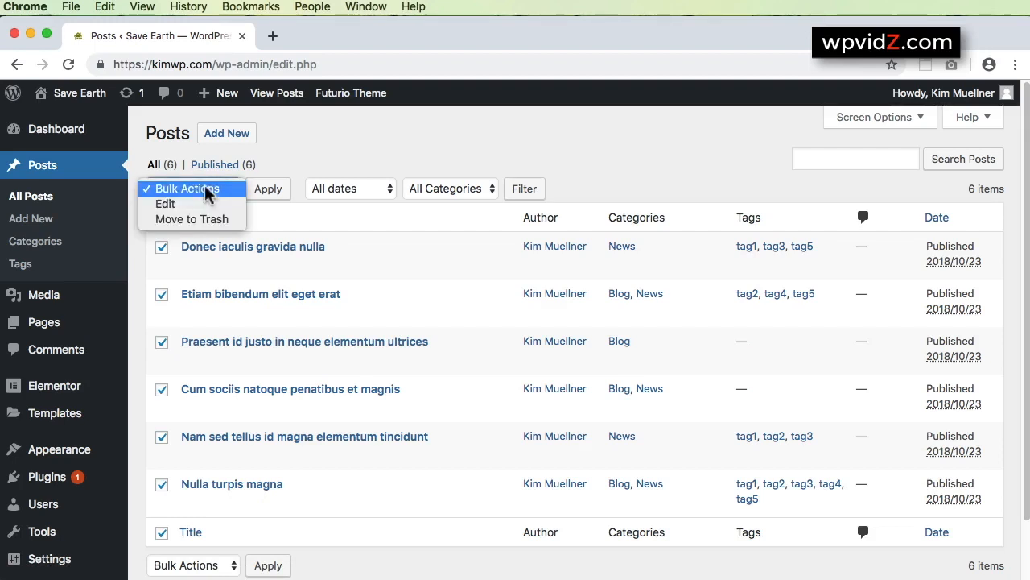
click(207, 219)
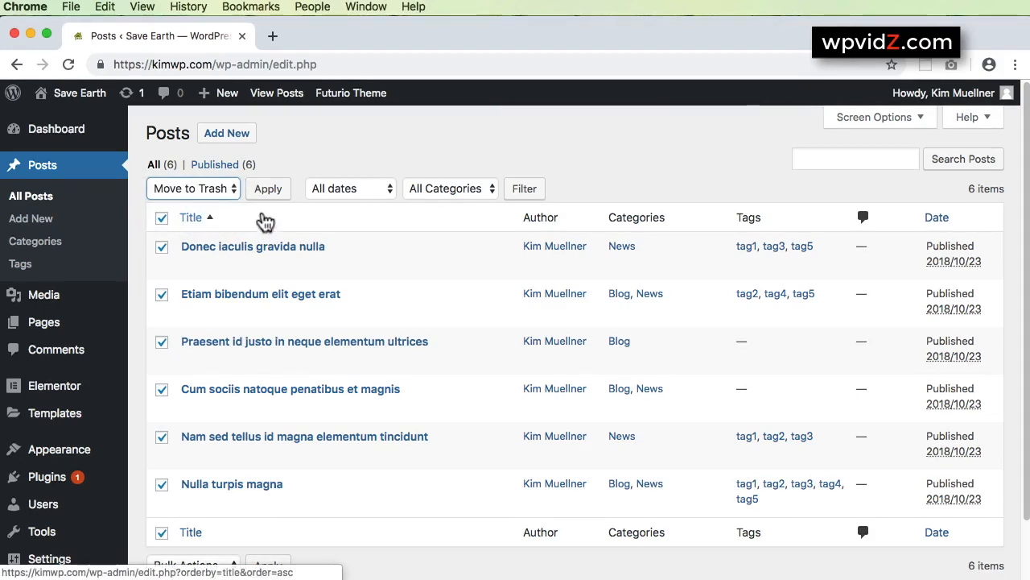
click(268, 199)
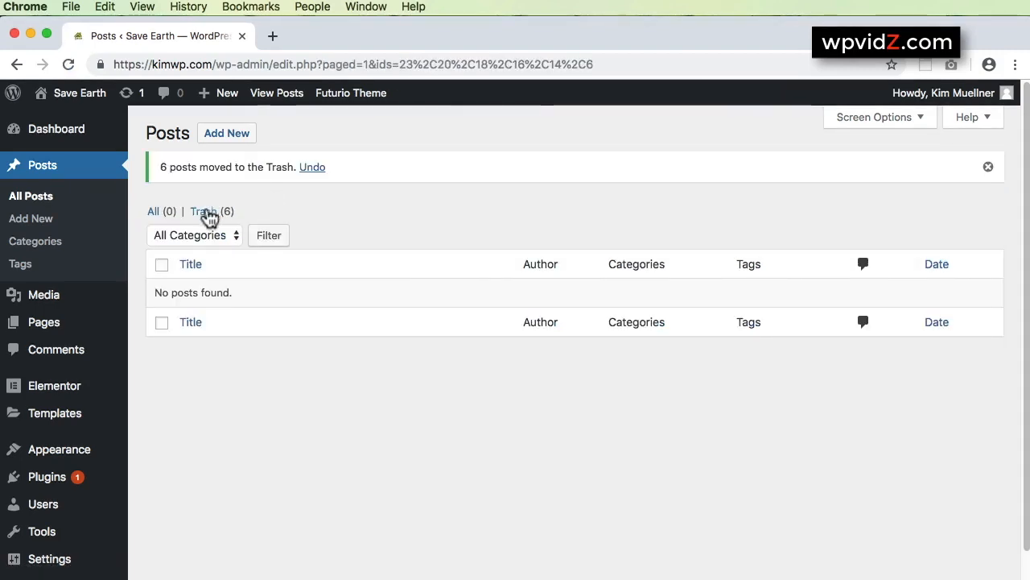
- Permanently delete all posts in the trash
click(208, 211)
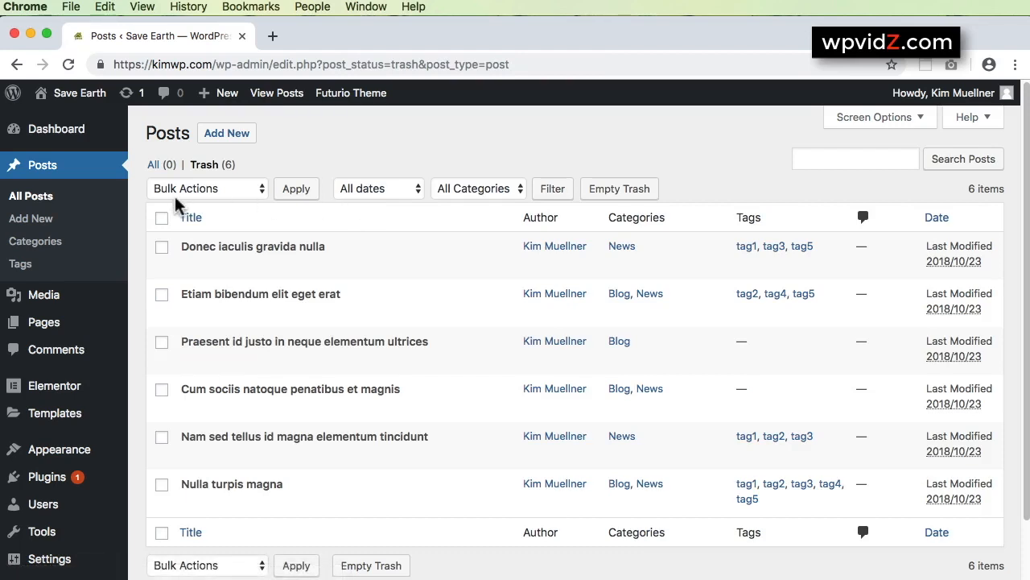
click(162, 218)
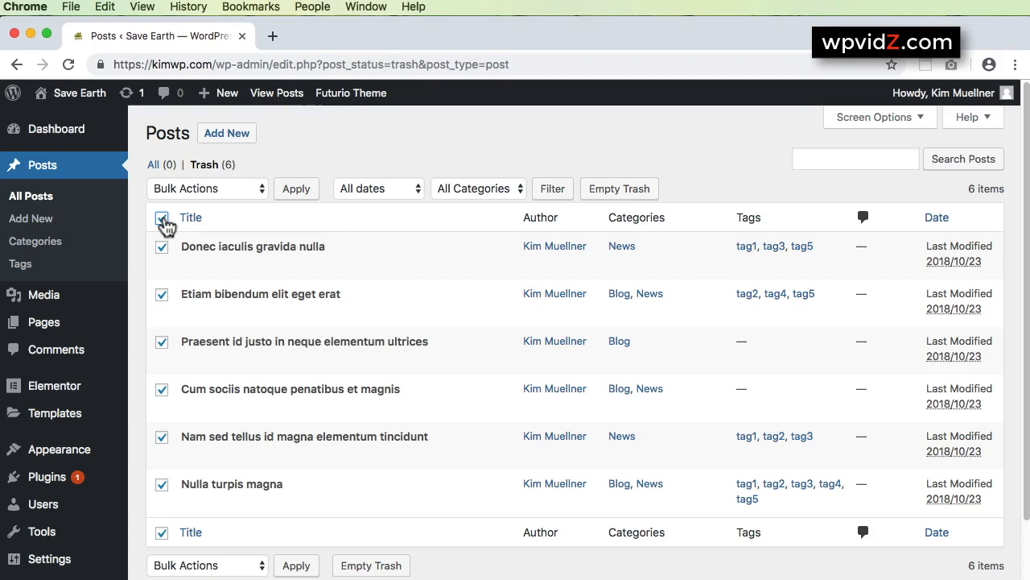
click(202, 193)
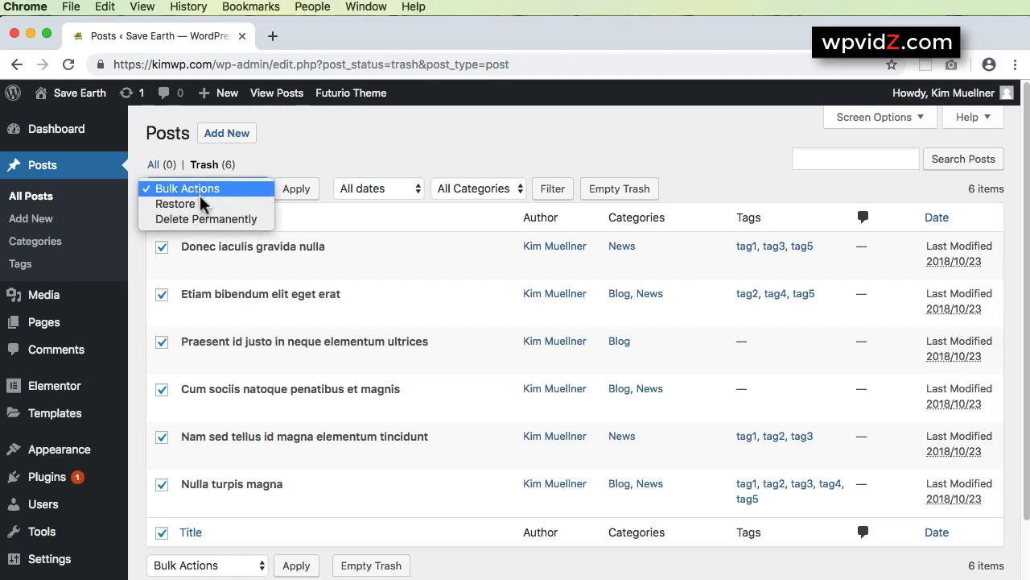
click(229, 219)
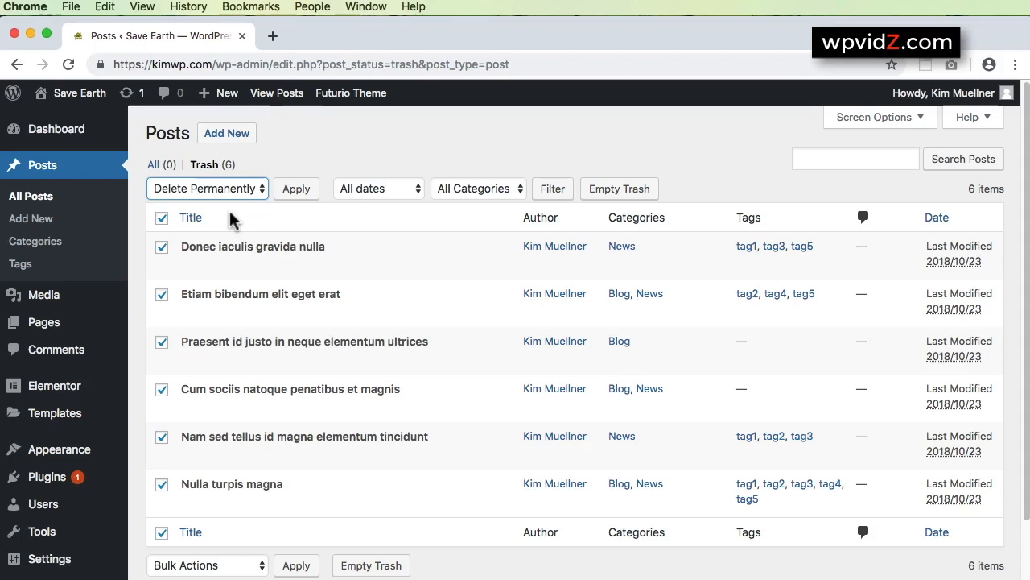
click(296, 194)
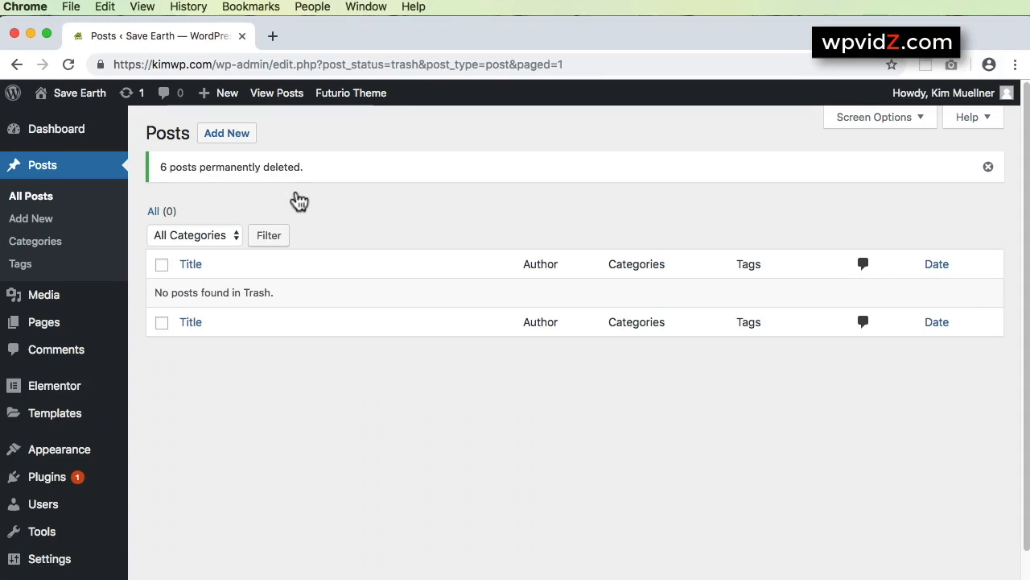
- Delete the Blog and News post categories with a bulk action
click(63, 241)
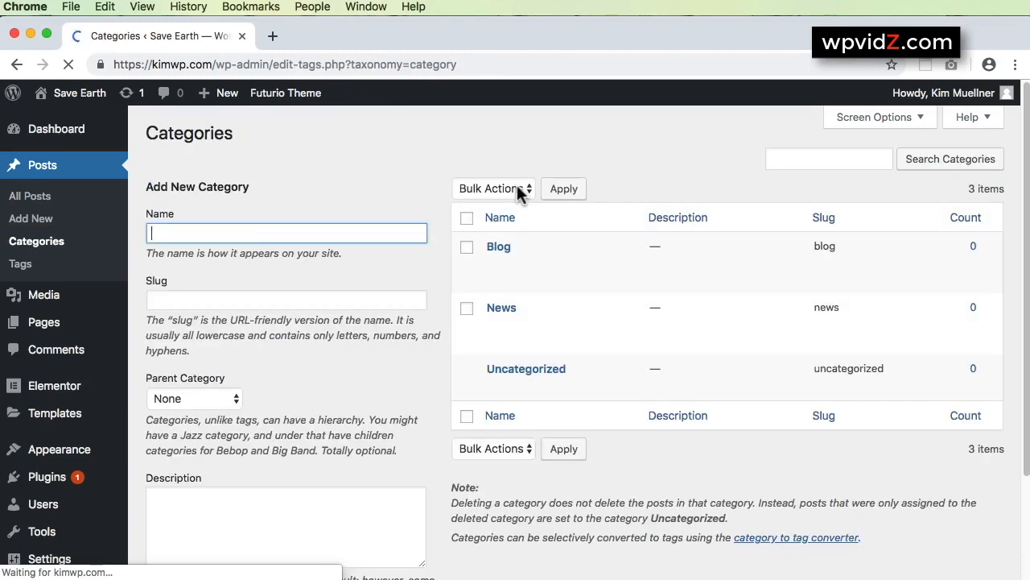
mouse_move(488, 256)
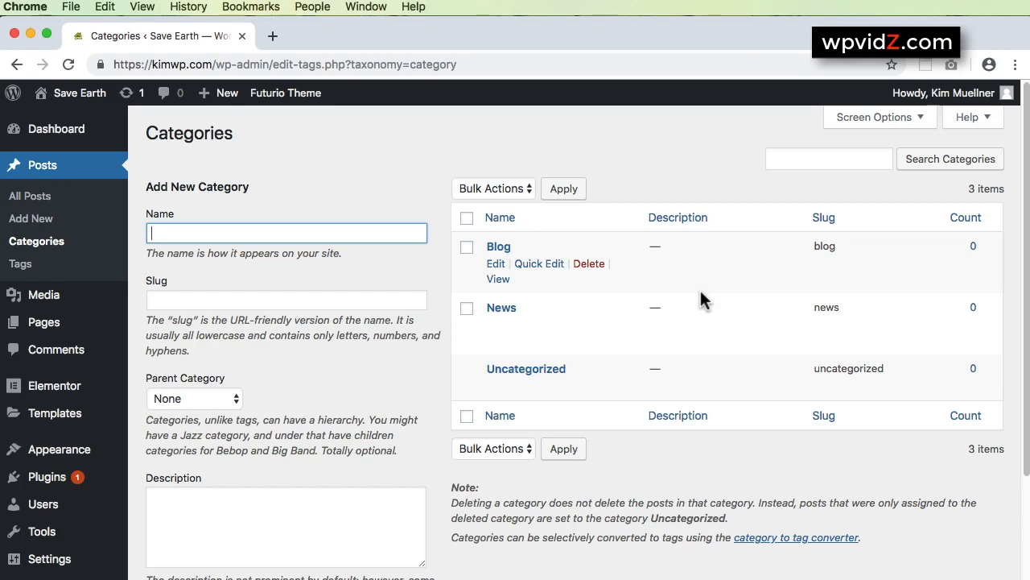
click(467, 247)
click(466, 309)
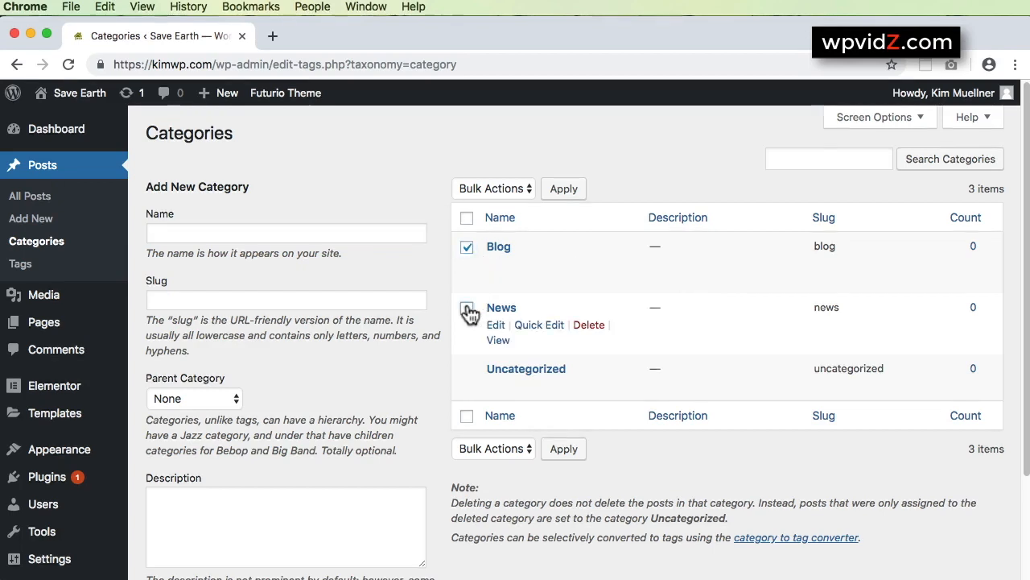
click(499, 193)
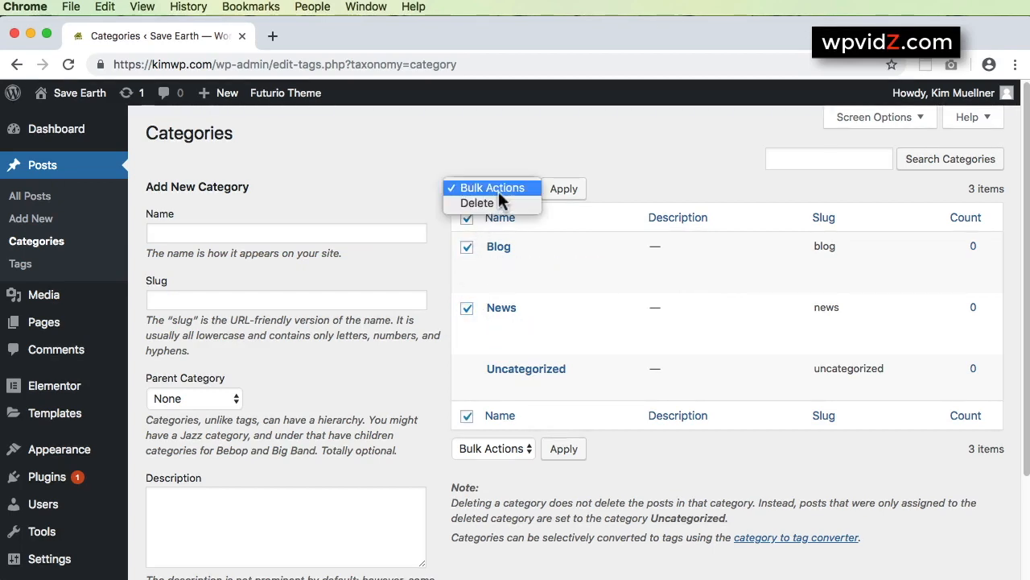
click(495, 204)
click(567, 192)
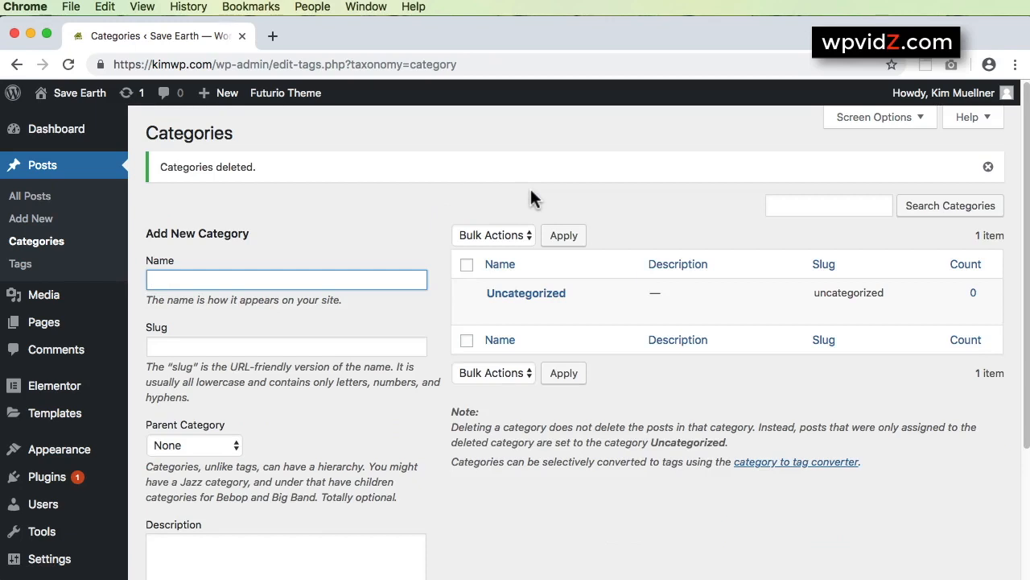
- Delete all five demo tags with a bulk action
mouse_move(519, 317)
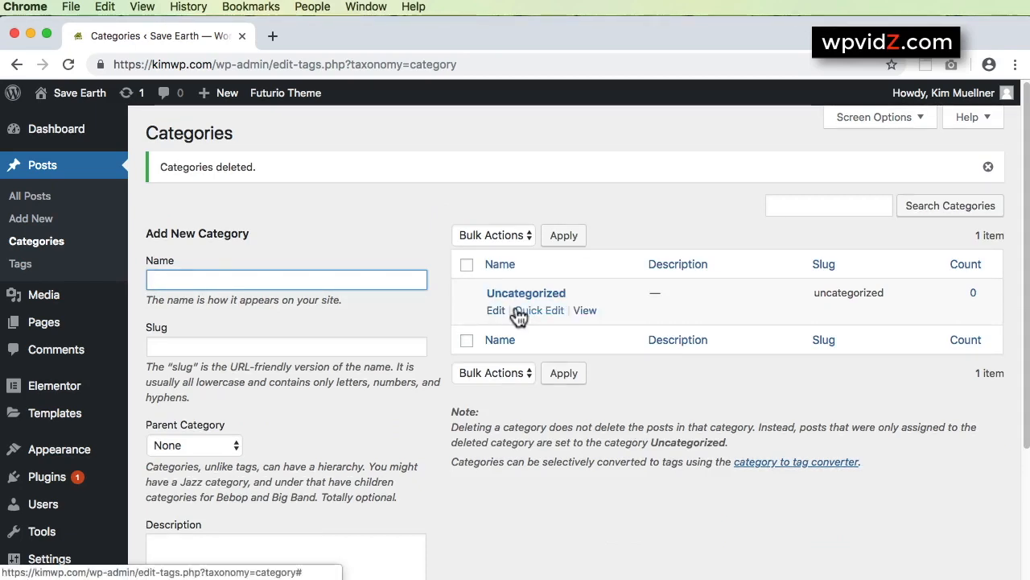
click(60, 267)
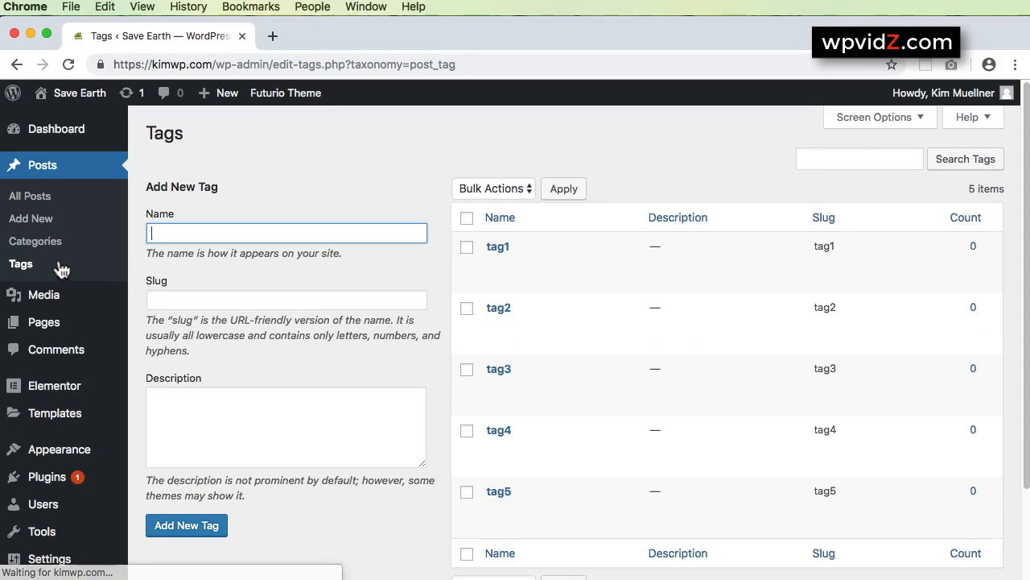
click(467, 218)
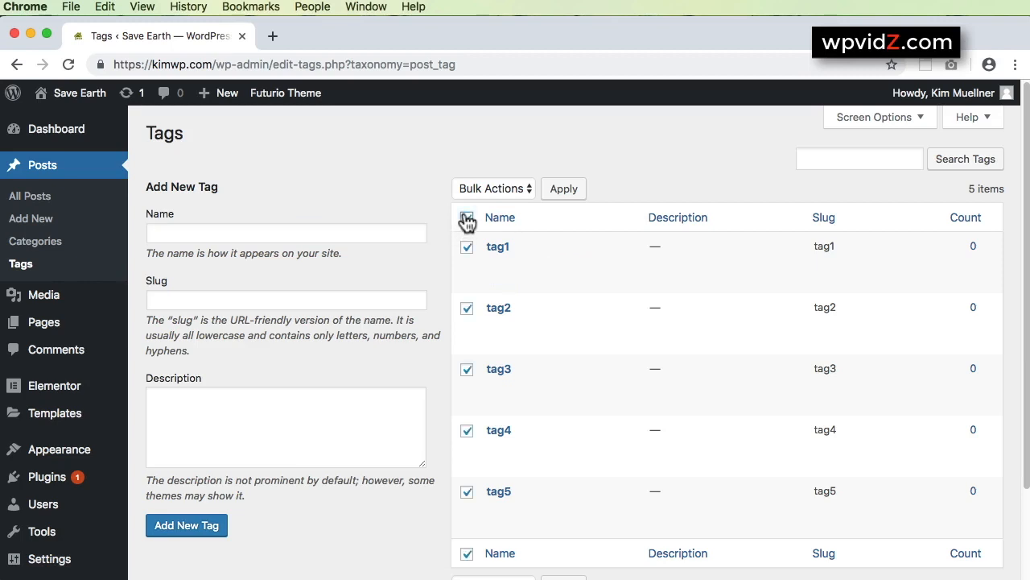
click(485, 189)
click(523, 202)
click(568, 193)
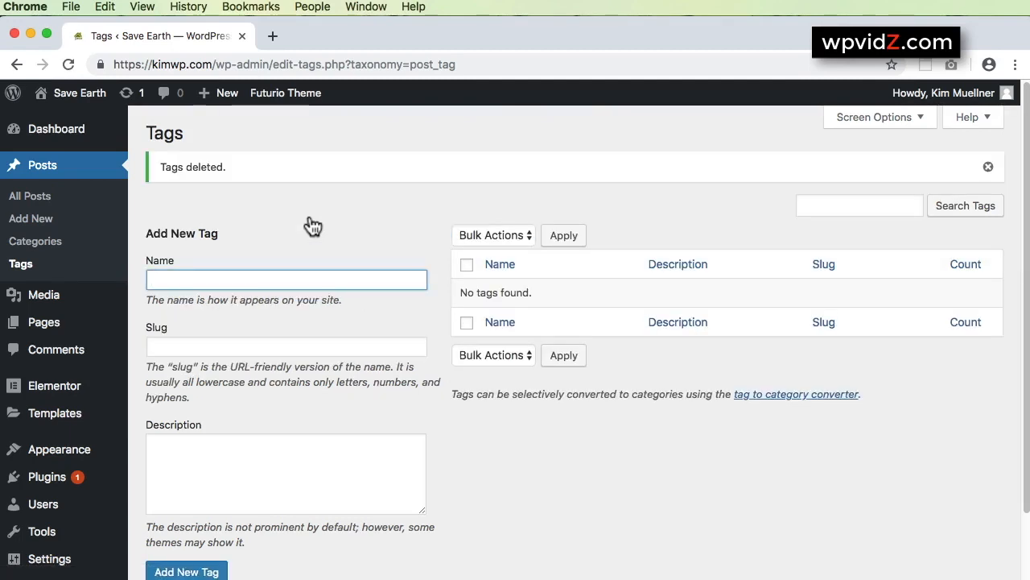
- Move the eight demo pages to the trash with a bulk action, keeping About, Blog, Contact, Home and Privacy Policy
mouse_move(53, 326)
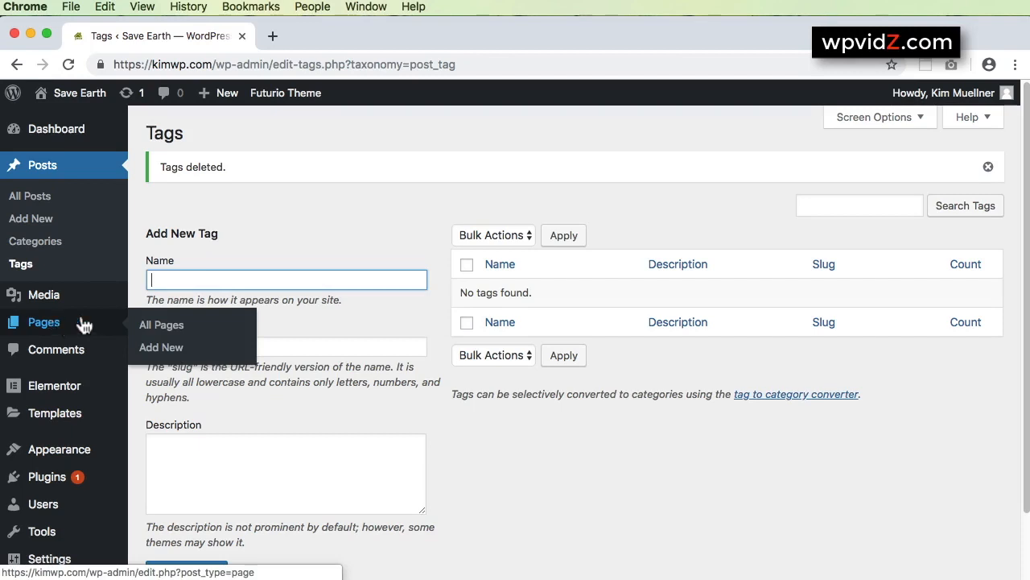
click(164, 326)
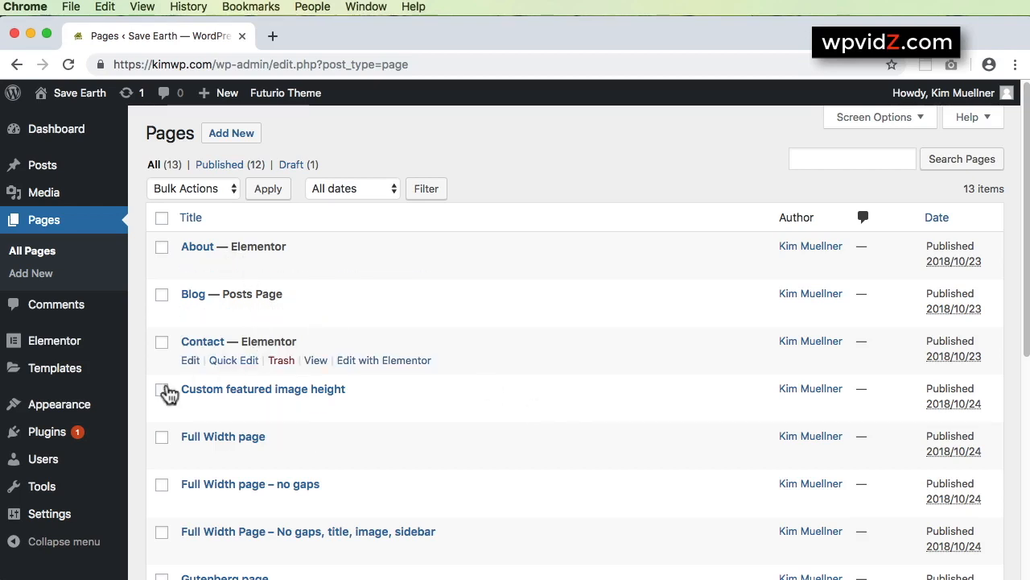
click(161, 390)
click(162, 437)
scroll(252, 429, down, 5)
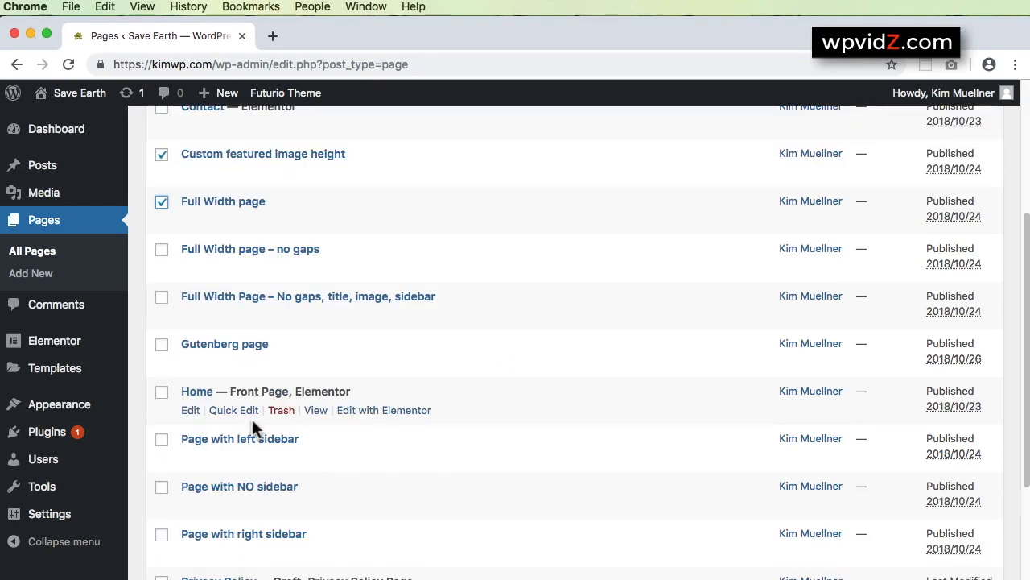
click(162, 250)
click(162, 296)
click(162, 344)
click(162, 439)
click(161, 486)
scroll(368, 431, down, 2)
click(162, 435)
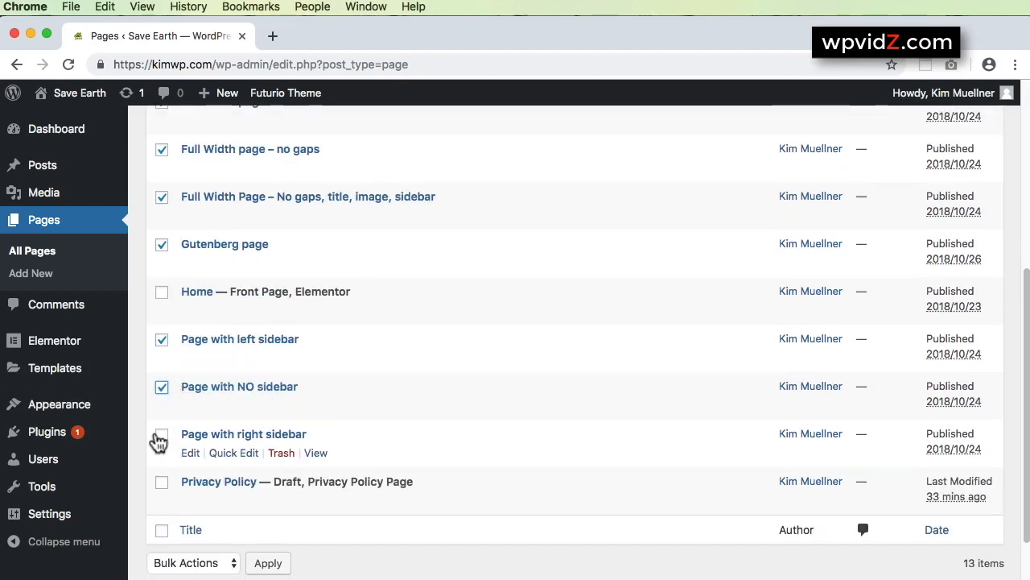
scroll(632, 378, up, 5)
scroll(632, 378, down, 5)
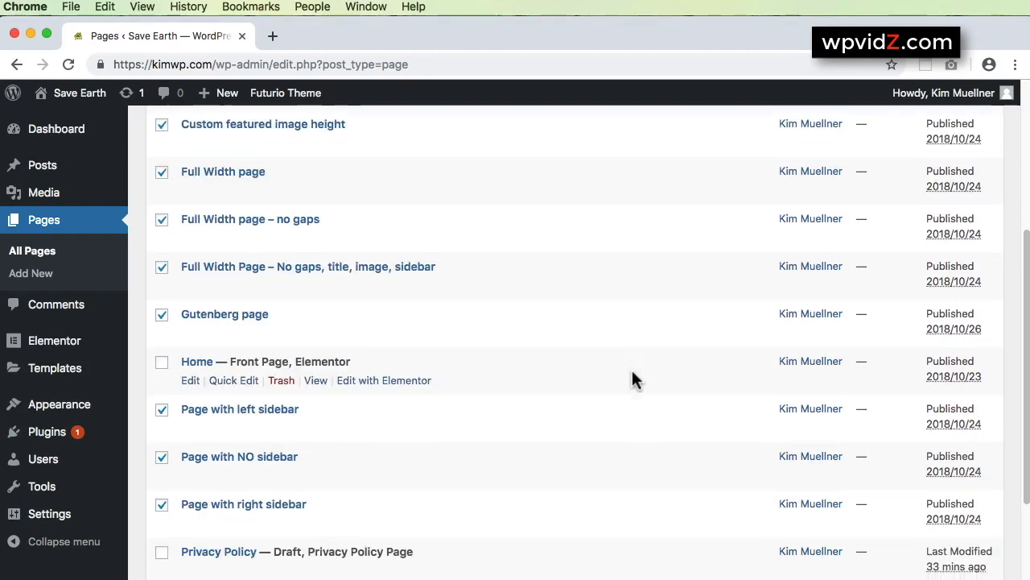
scroll(245, 483, down, 2)
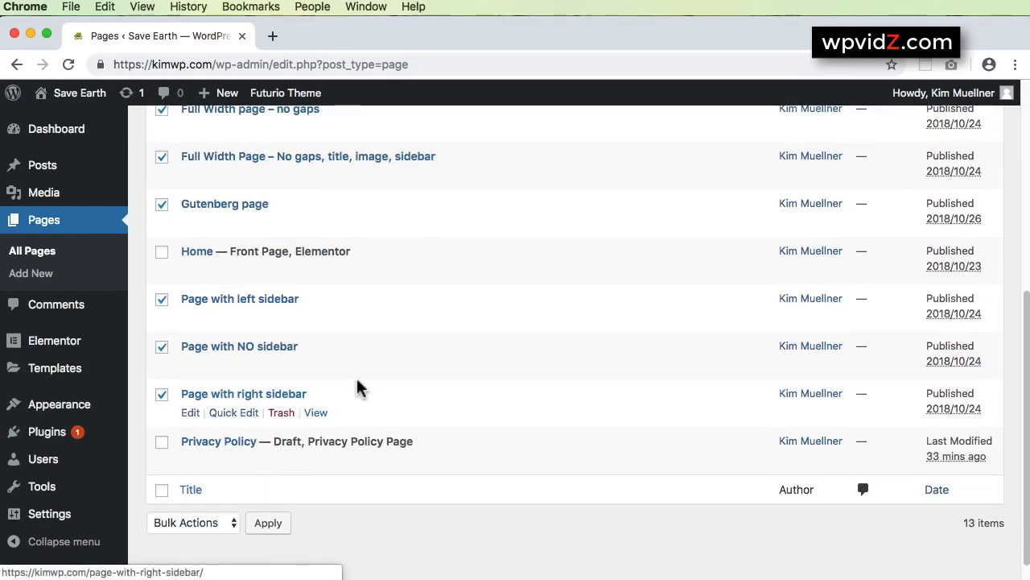
scroll(356, 386, up, 3)
scroll(356, 386, up, 4)
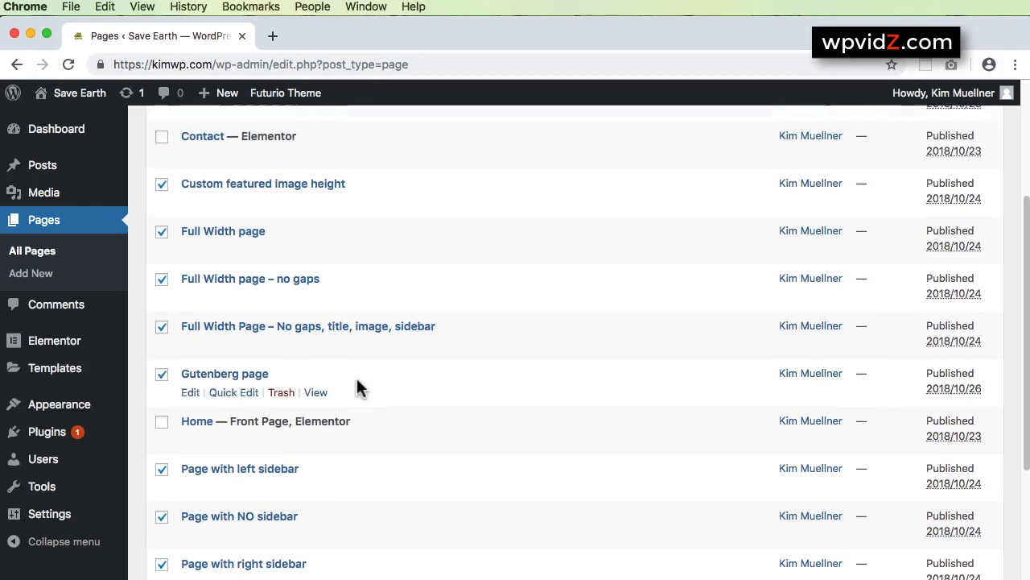
scroll(434, 232, up, 2)
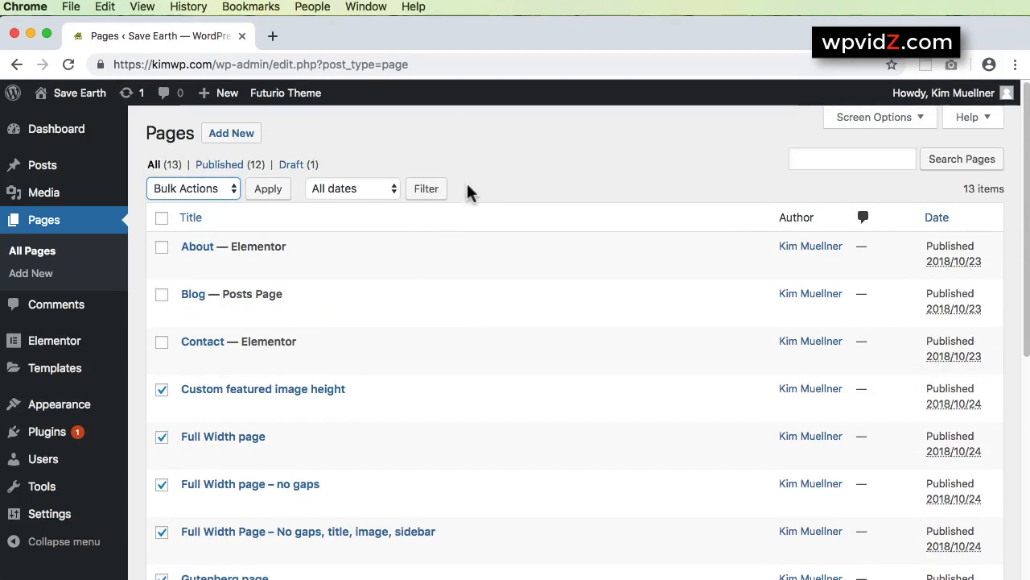
click(214, 192)
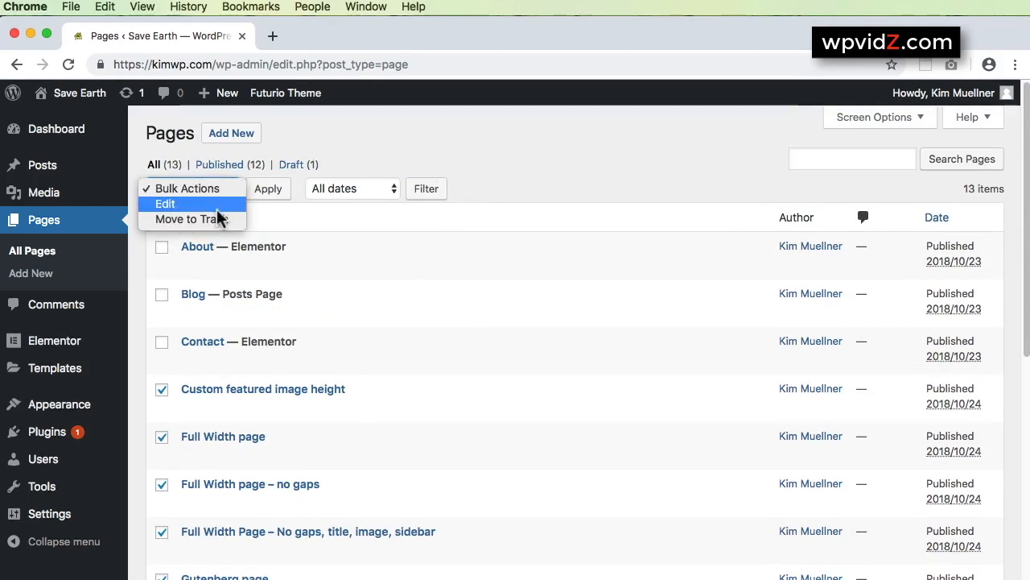
click(211, 218)
click(263, 196)
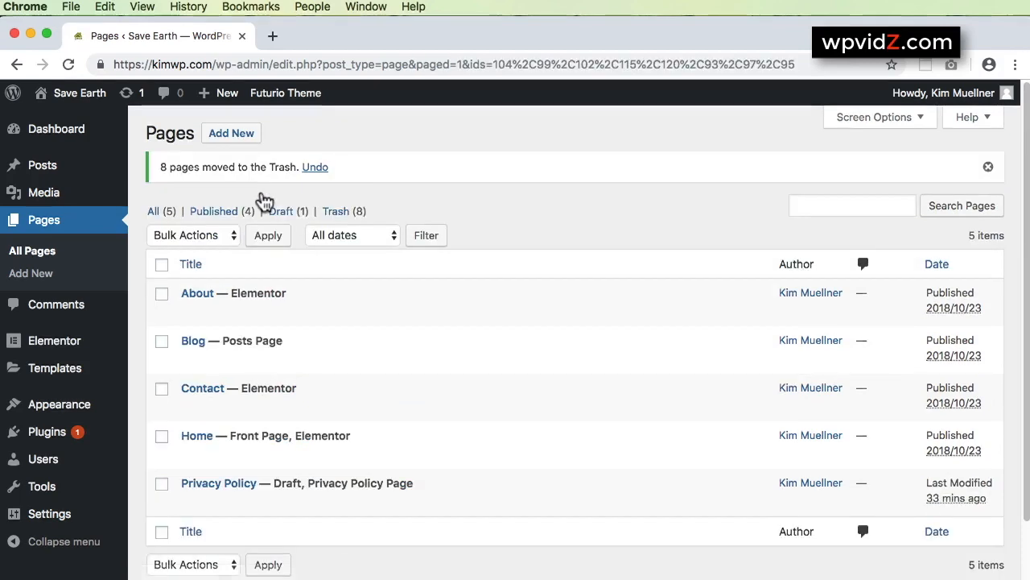
- Permanently delete all pages in the trash with a bulk action
click(345, 211)
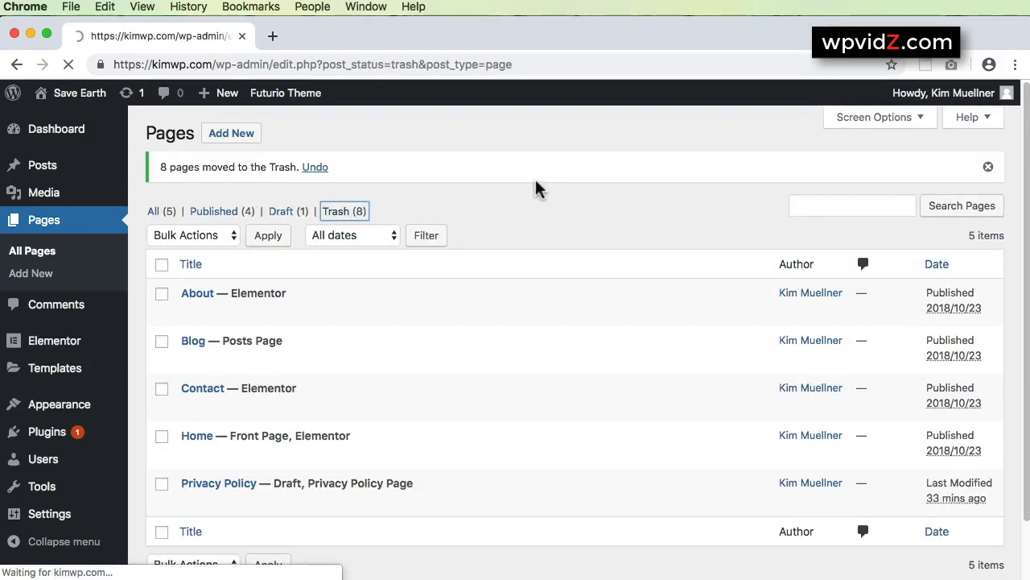
click(161, 219)
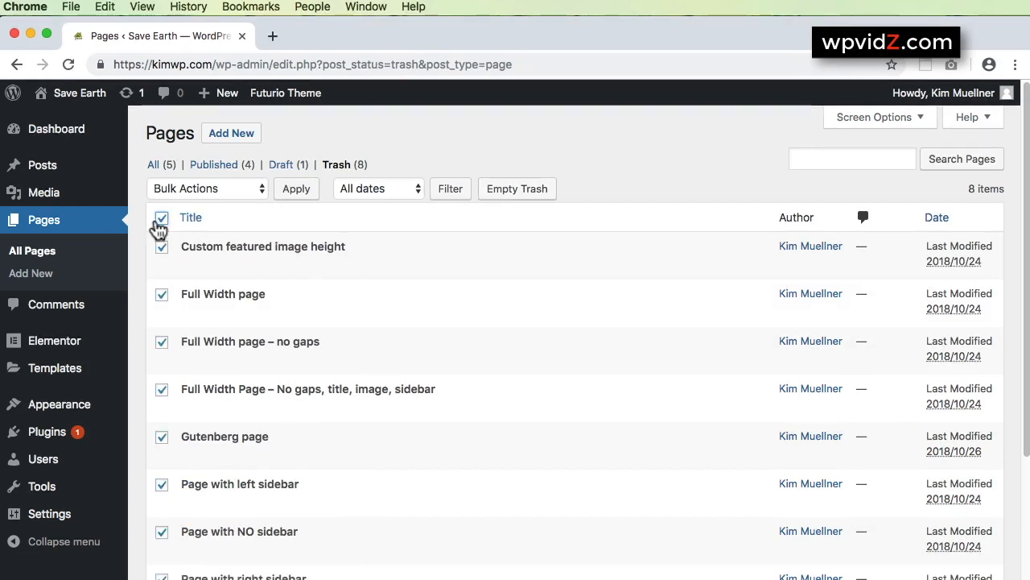
click(241, 193)
click(235, 219)
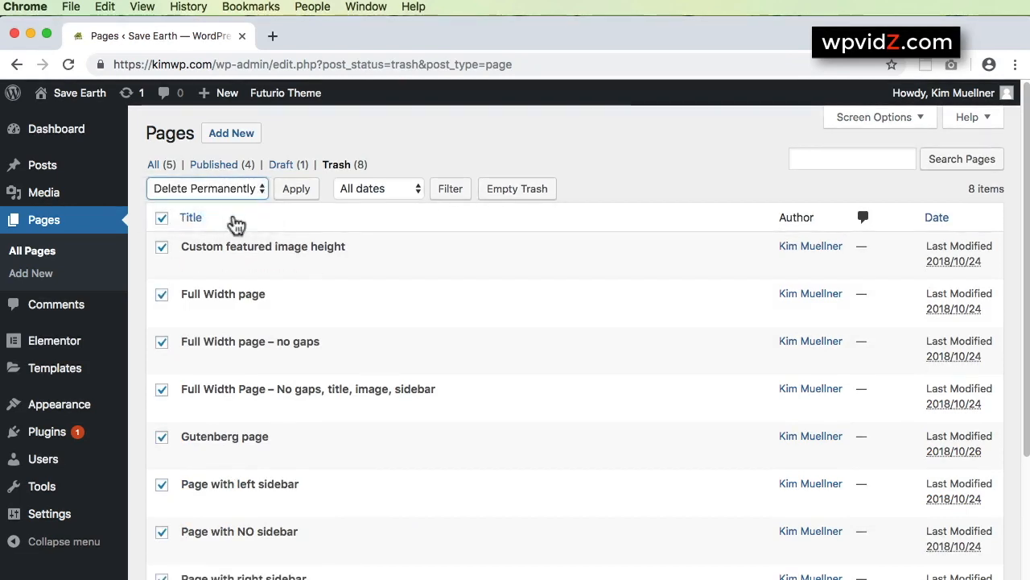
click(297, 194)
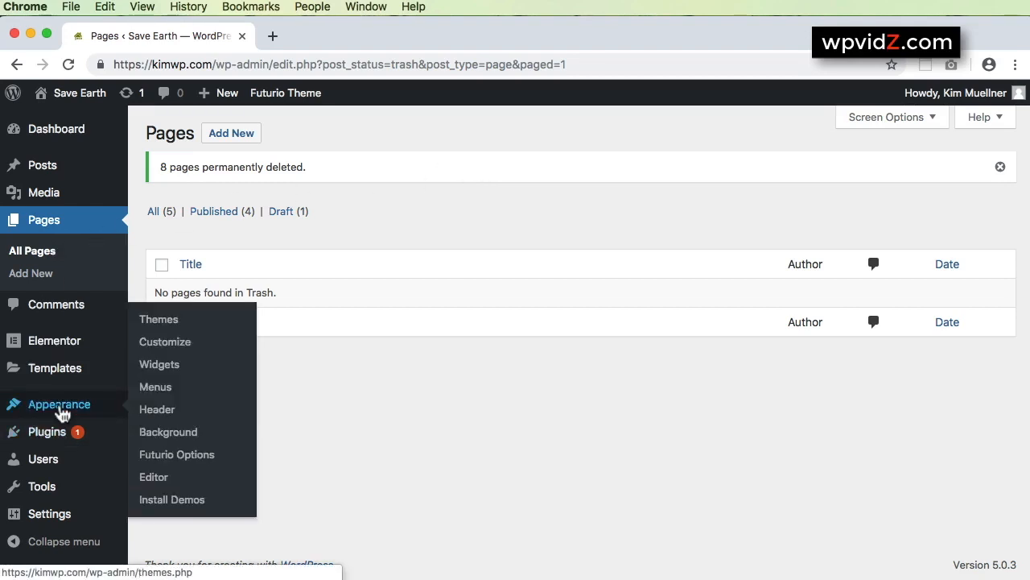
- Open the Main Menu editor and open the live site in a second tab for comparison
click(161, 387)
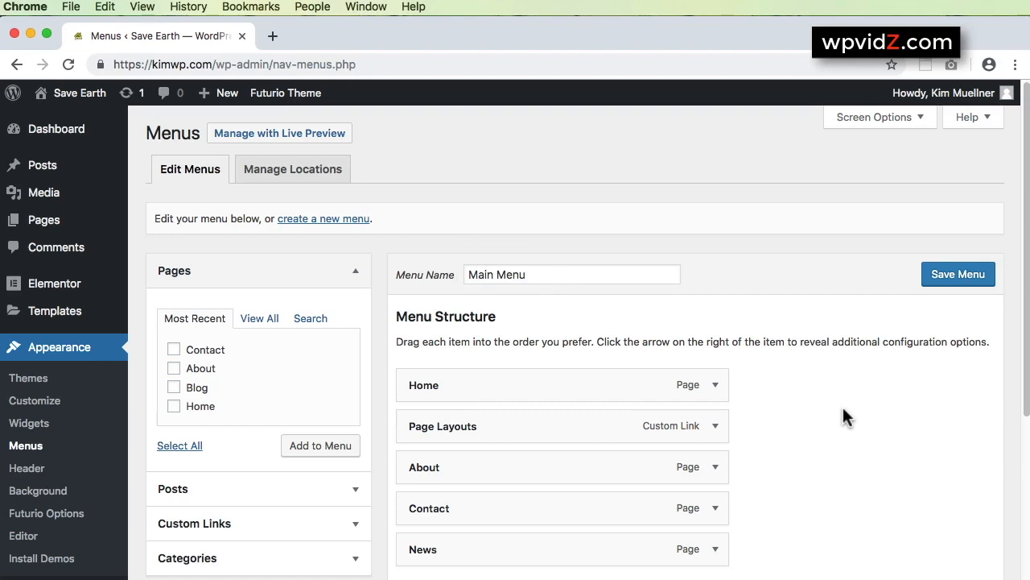
scroll(761, 427, down, 3)
mouse_move(46, 102)
drag(50, 125, 332, 36)
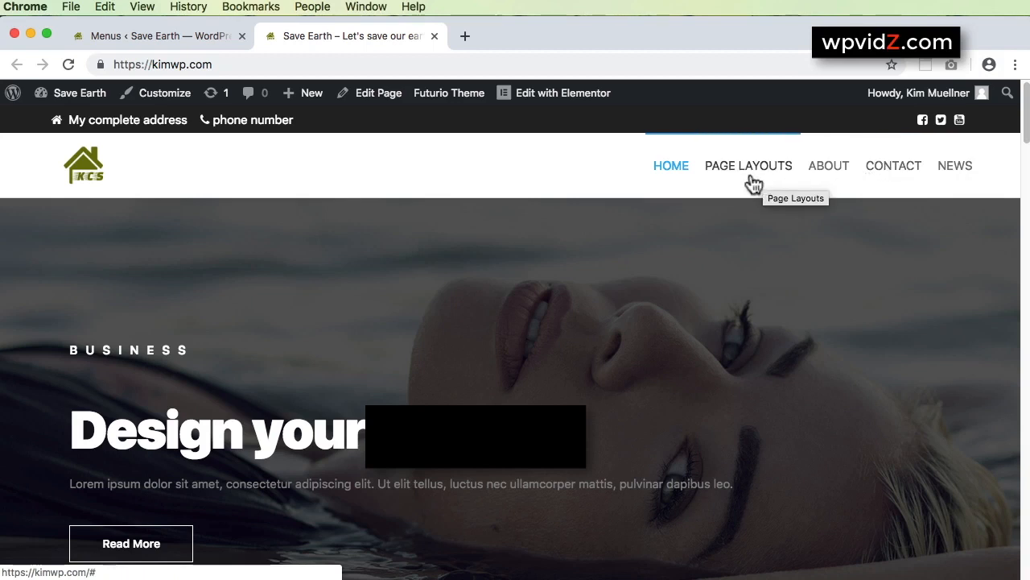
click(131, 35)
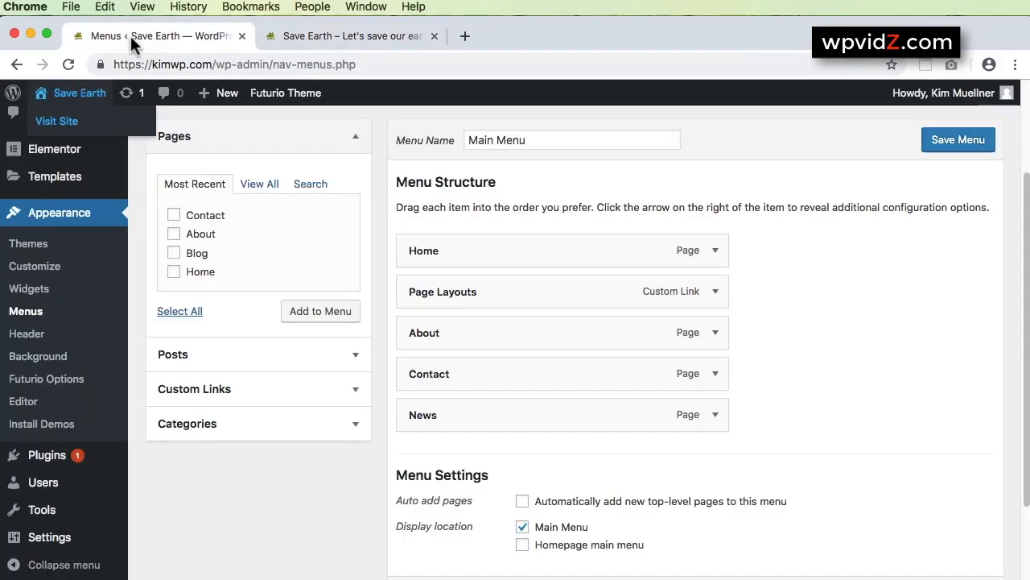
- Remove the Page Layouts custom link from the Main Menu
click(715, 294)
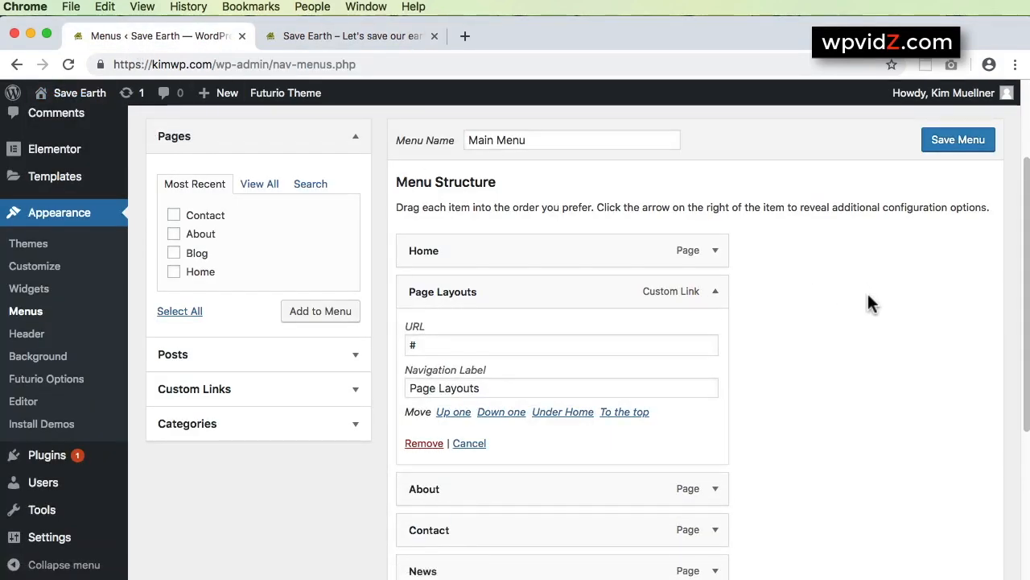
scroll(868, 303, down, 2)
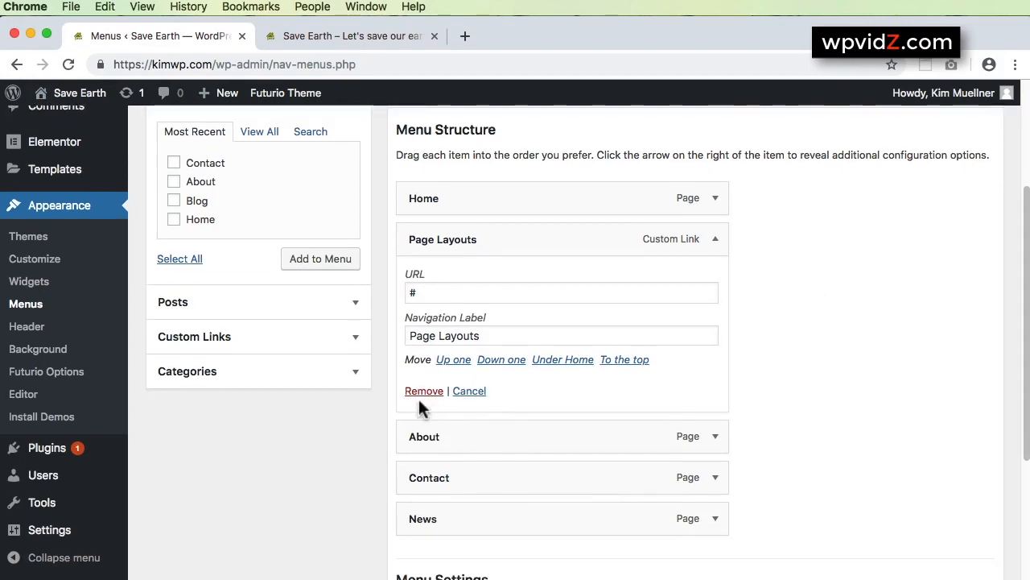
click(423, 392)
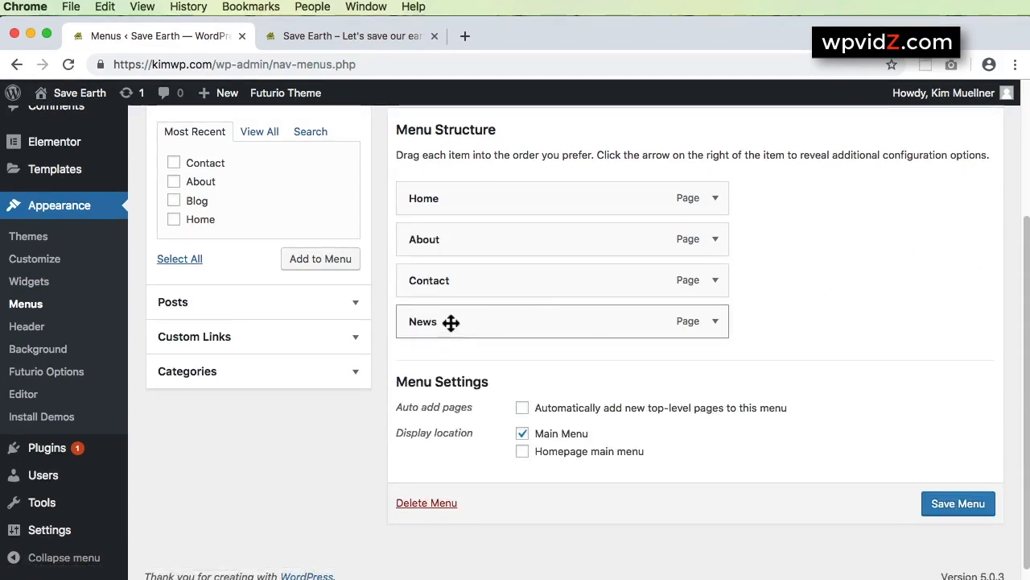
- Move the News item above Contact in the Main Menu and save the menu
drag(451, 323, 445, 308)
scroll(448, 318, up, 1)
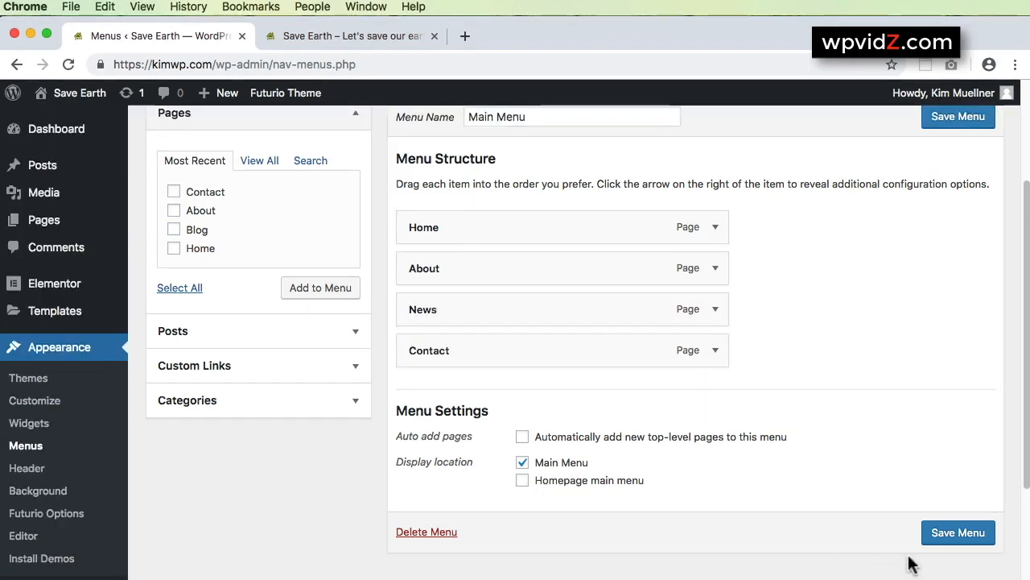
click(946, 546)
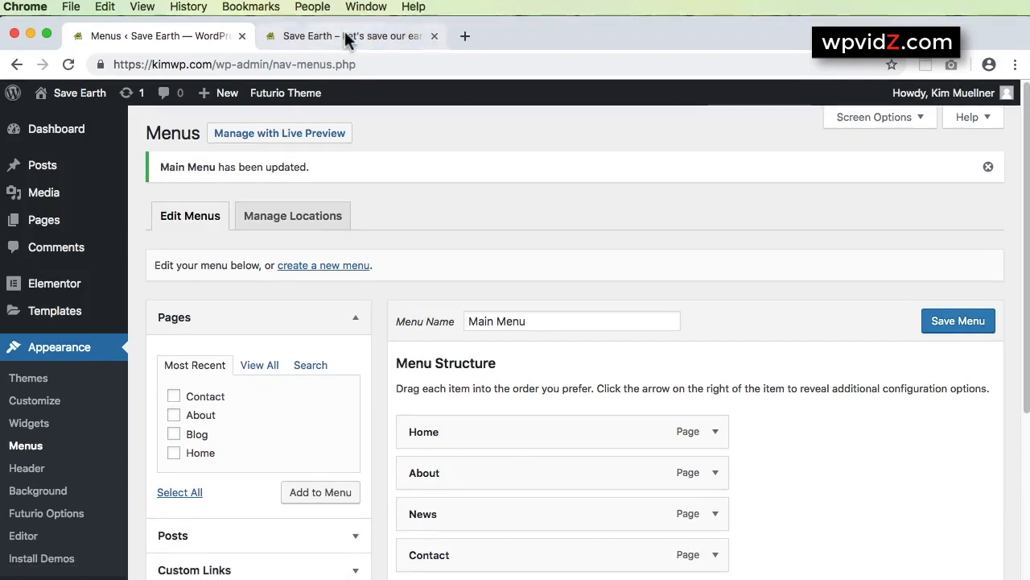
- Reload the live site to view the updated menu, then return to the dashboard
click(345, 35)
click(68, 64)
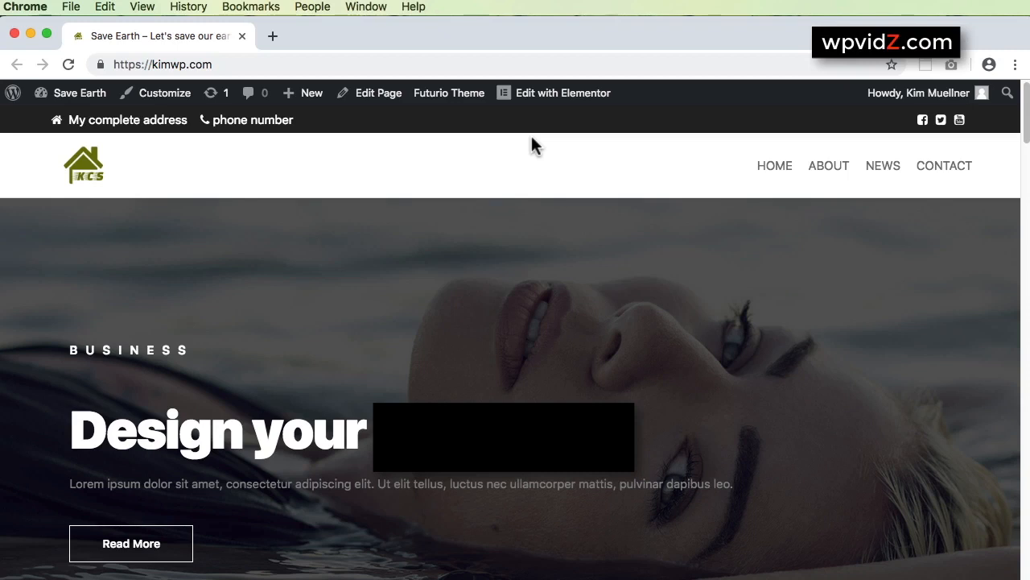
mouse_move(79, 95)
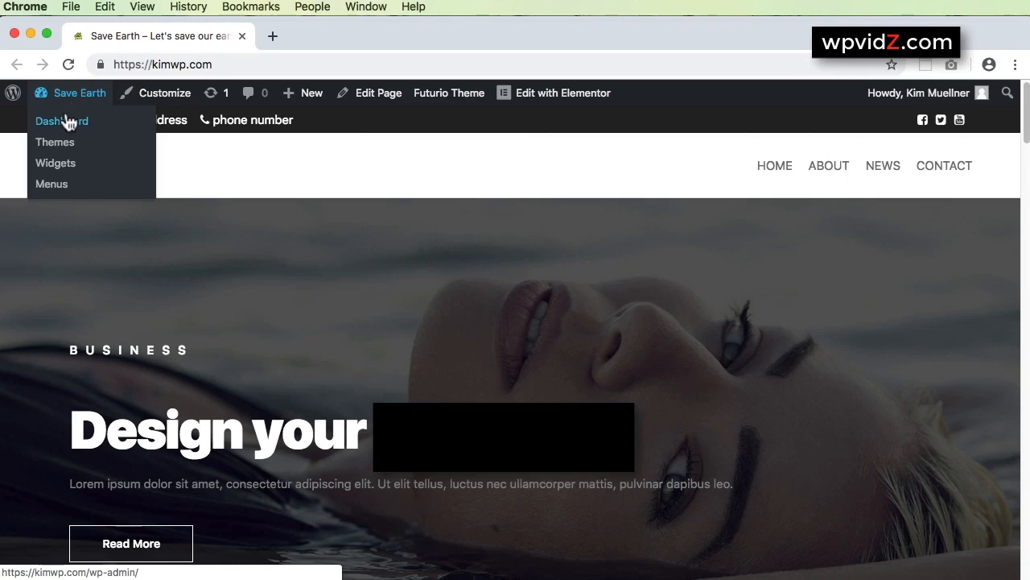
click(67, 120)
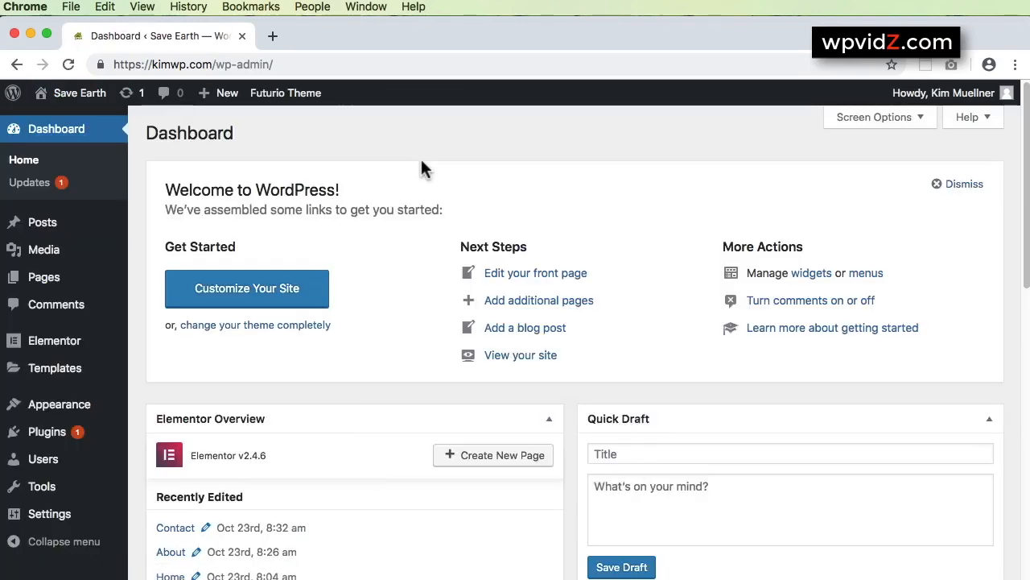
- Review the remaining pages to find the Elementor front page, then visit the site
mouse_move(92, 285)
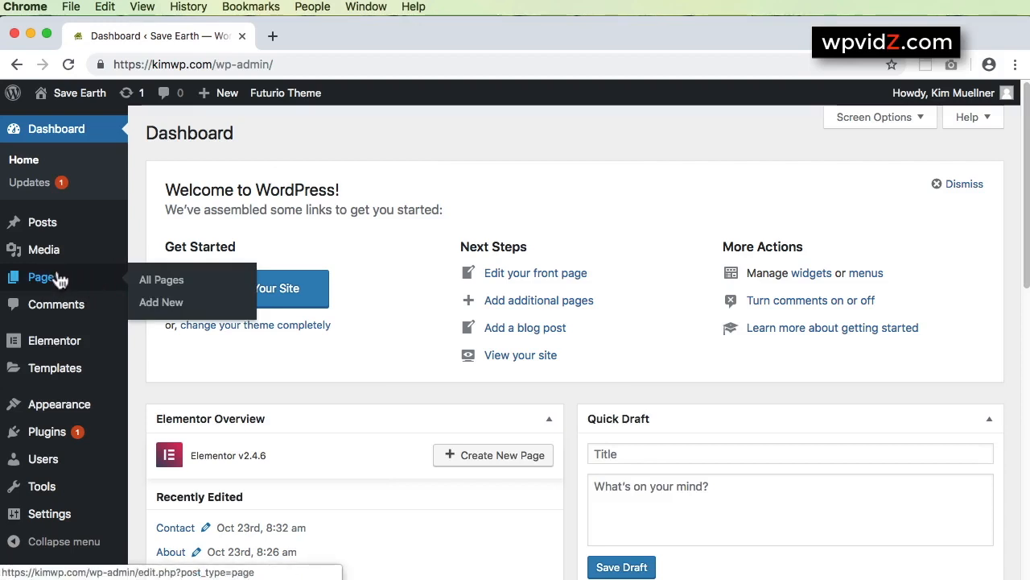
click(167, 283)
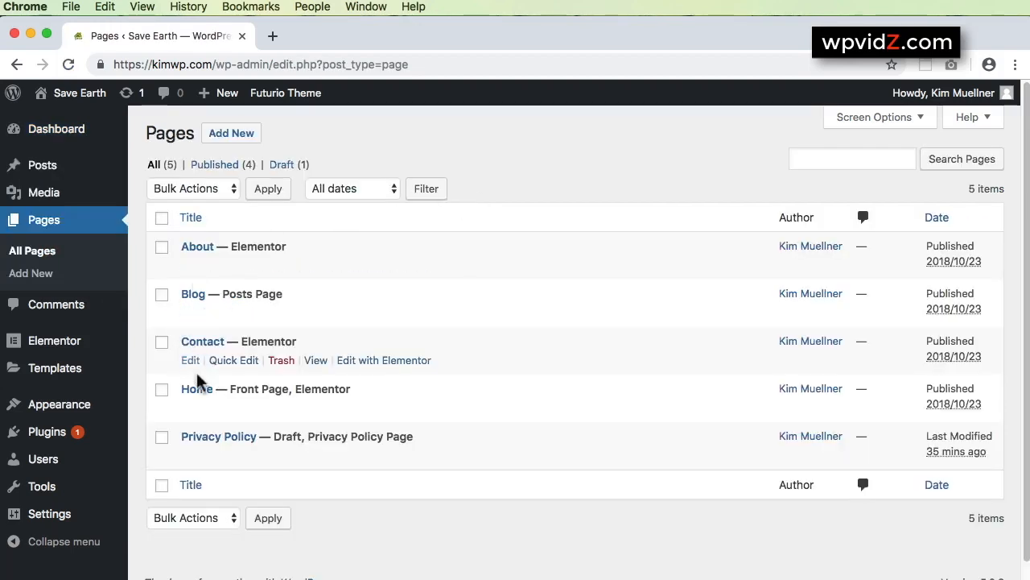
mouse_move(194, 392)
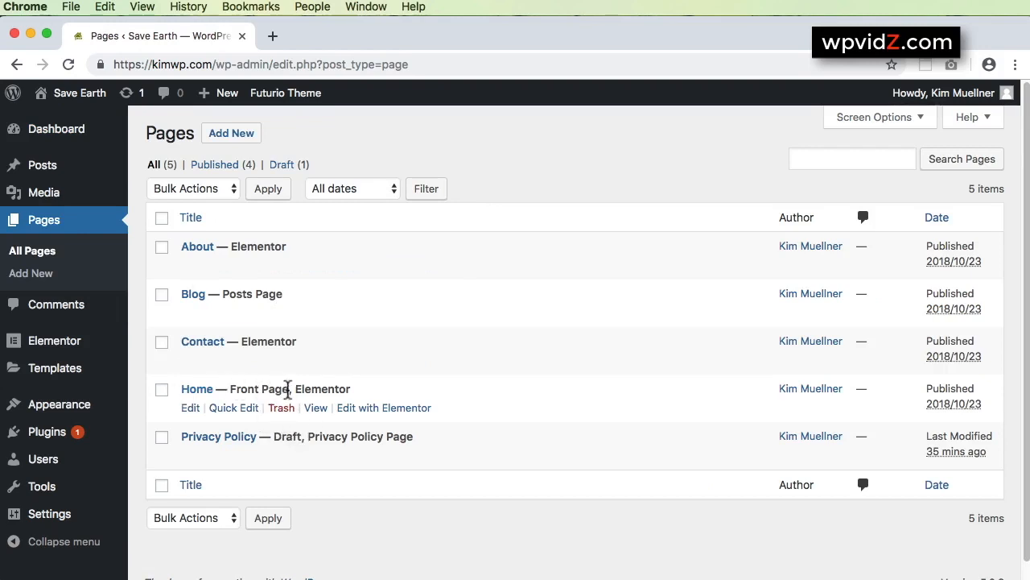
drag(295, 389, 357, 391)
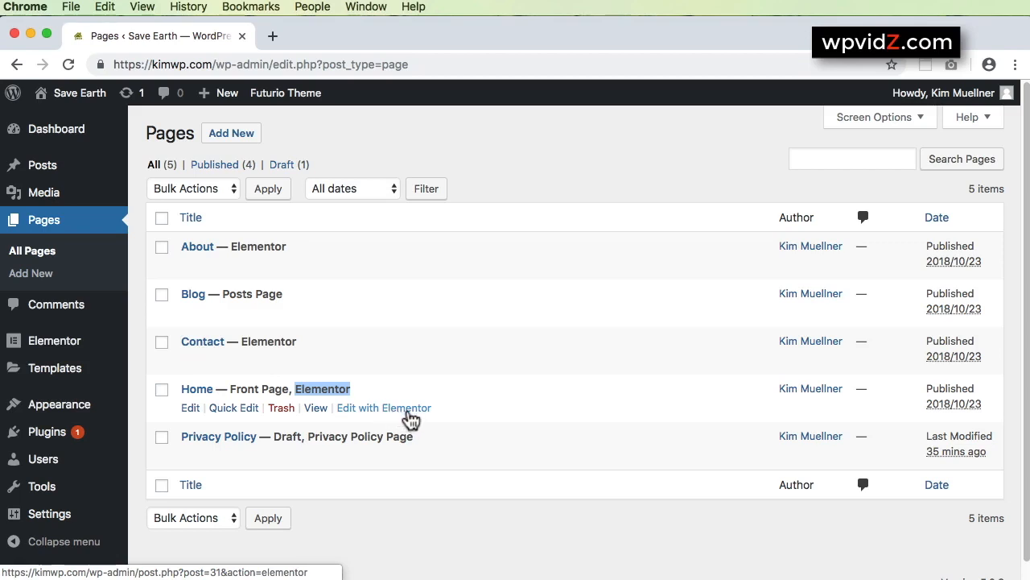
mouse_move(63, 98)
click(57, 122)
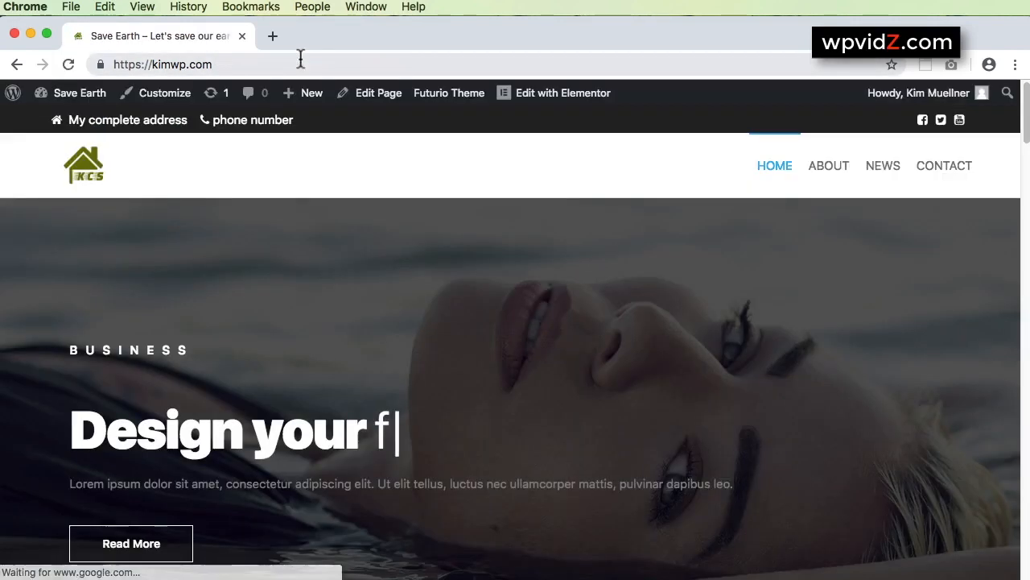
- Open the homepage in Elementor and change the small tagline text above the headline to "Save earth Now!"
click(553, 103)
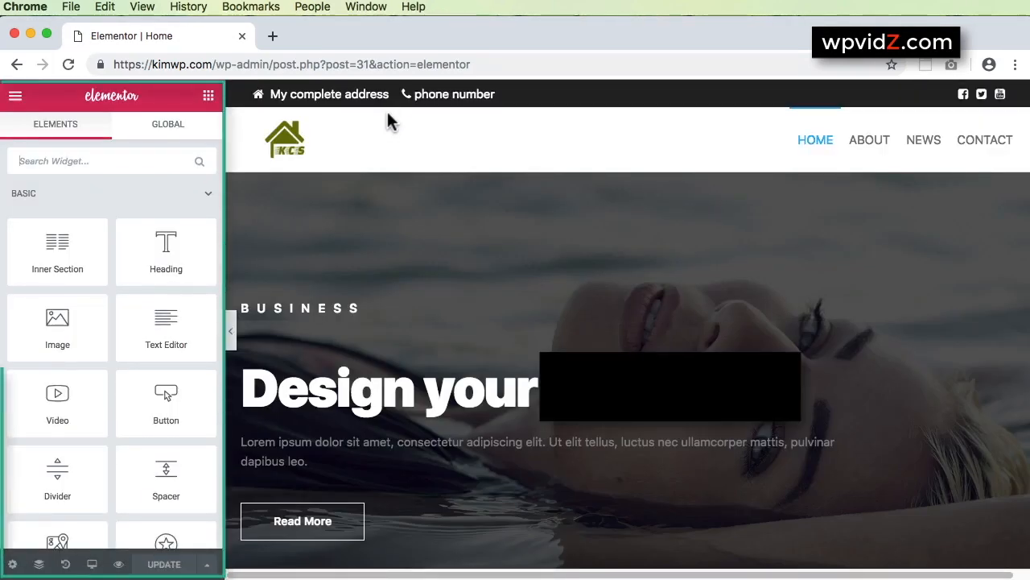
click(780, 325)
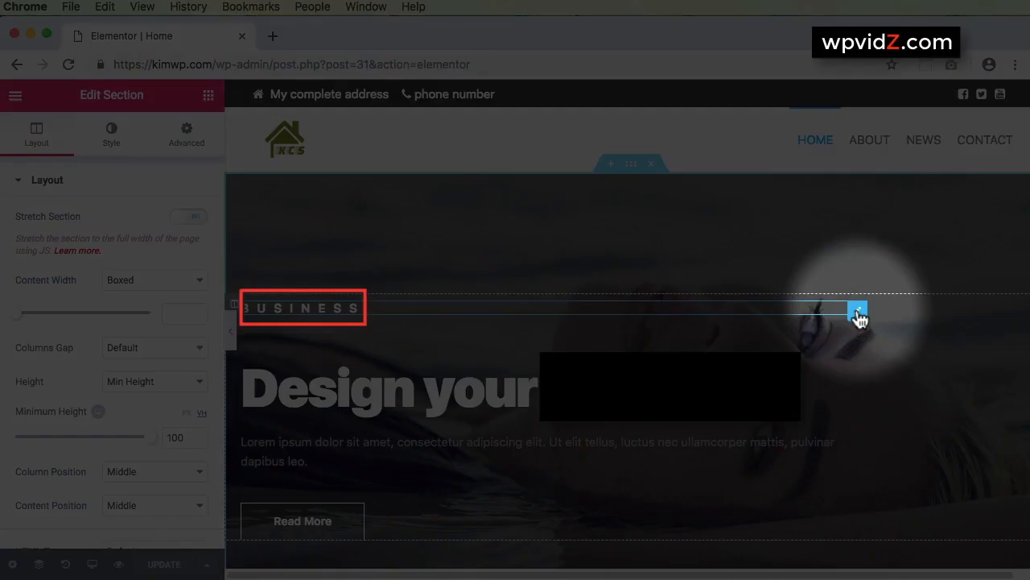
click(858, 311)
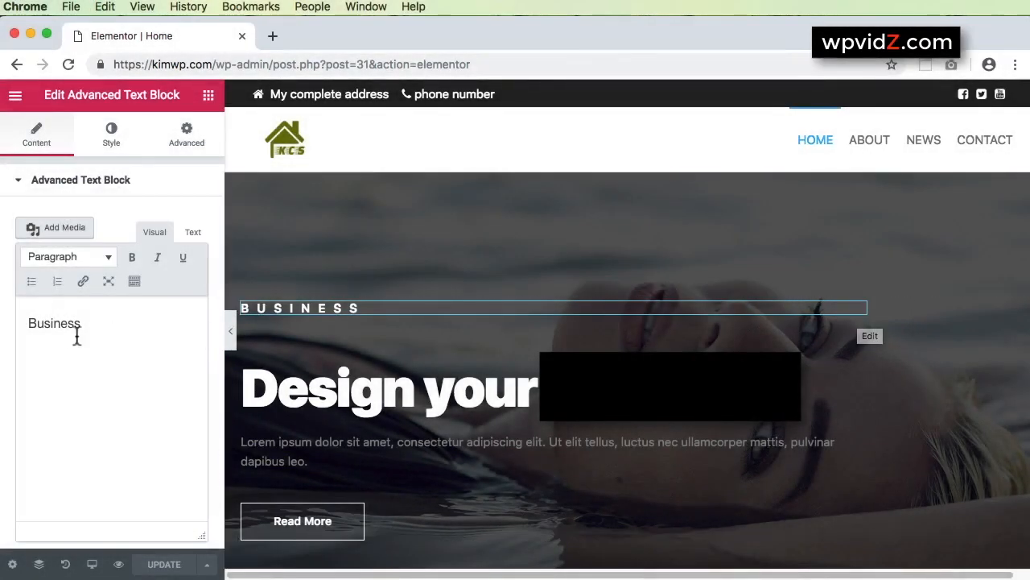
drag(83, 326, 20, 323)
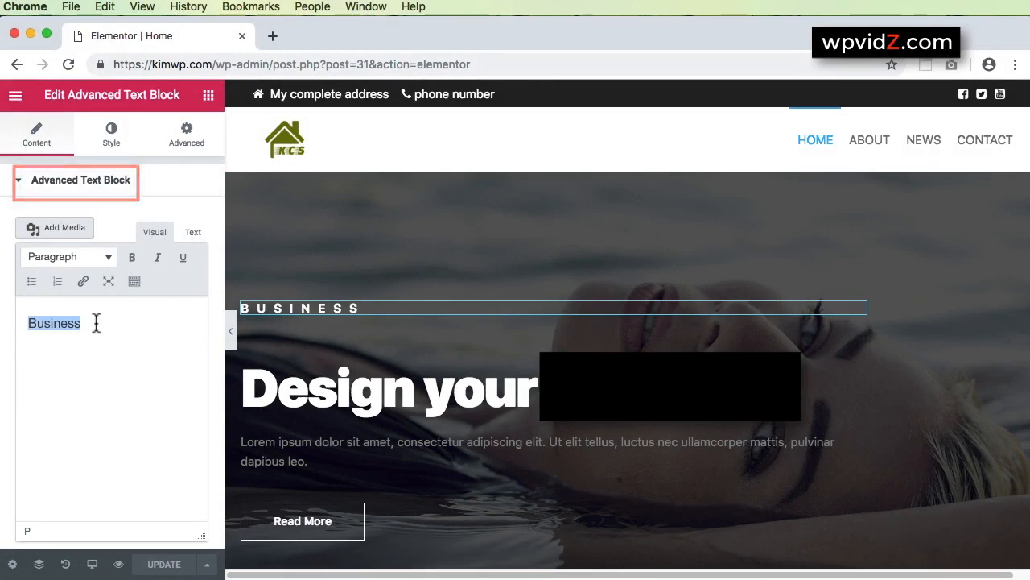
text(Our)
key(BackSpace)
key(BackSpace)
key(BackSpace)
text(Save )
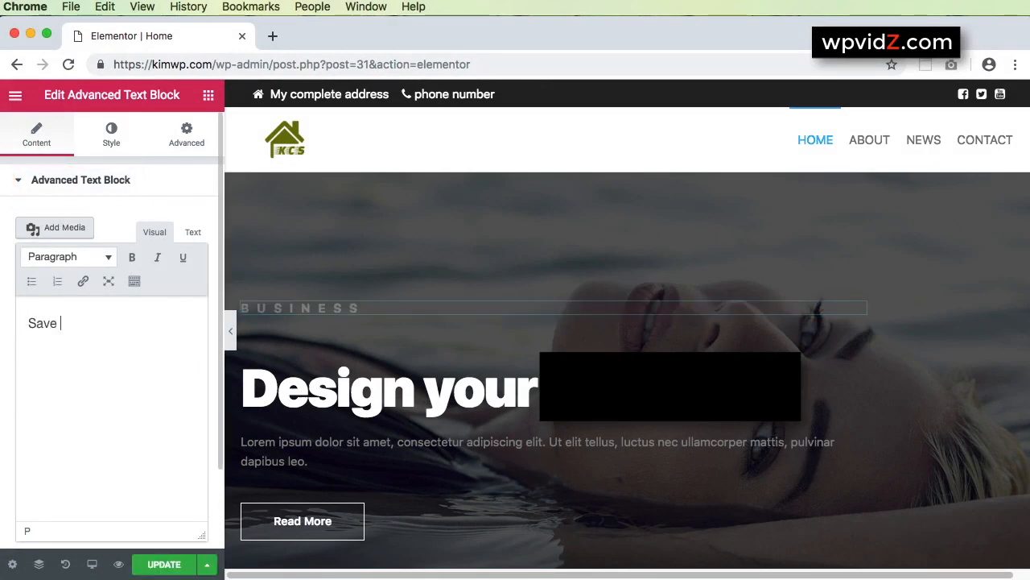
text(earth Now!)
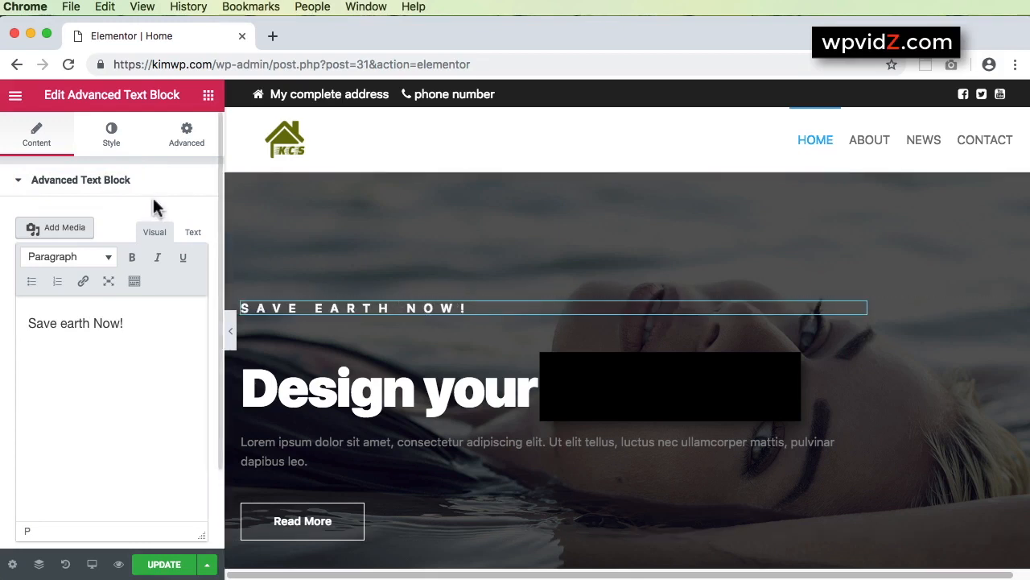
- Style the tagline with a 20 px font size and the green text colour #23a455
click(110, 149)
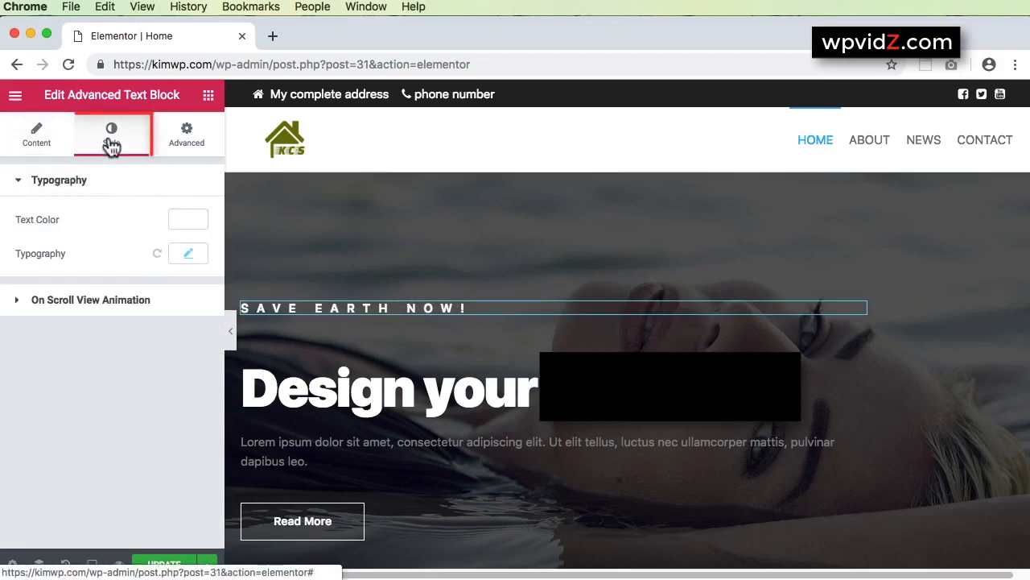
click(183, 227)
click(116, 397)
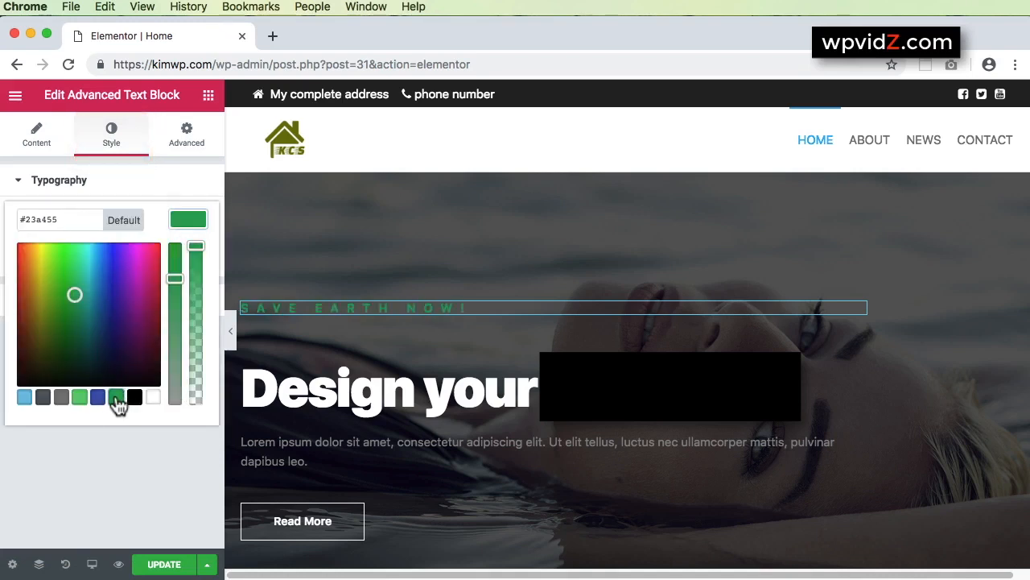
click(80, 398)
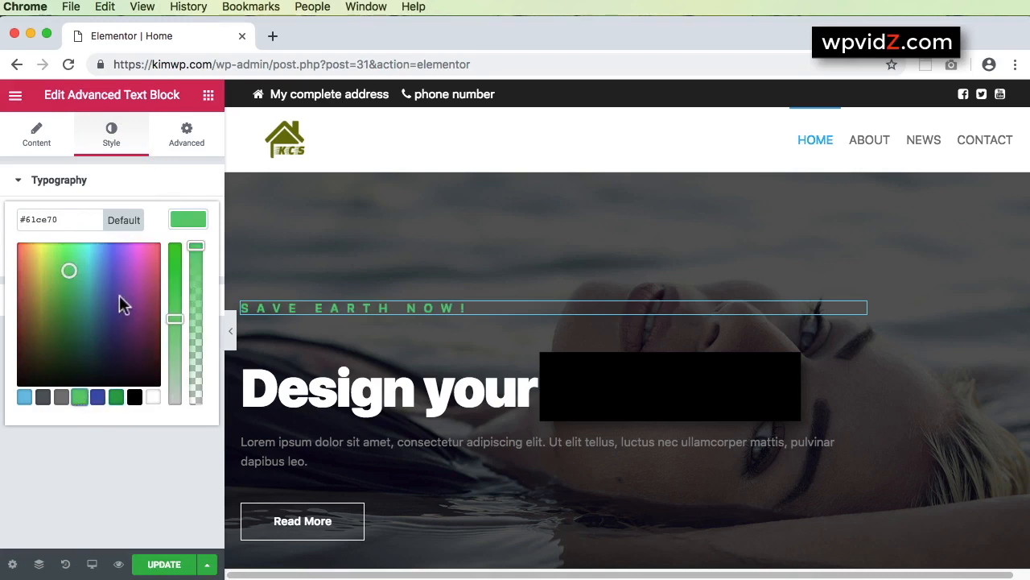
drag(174, 318, 172, 244)
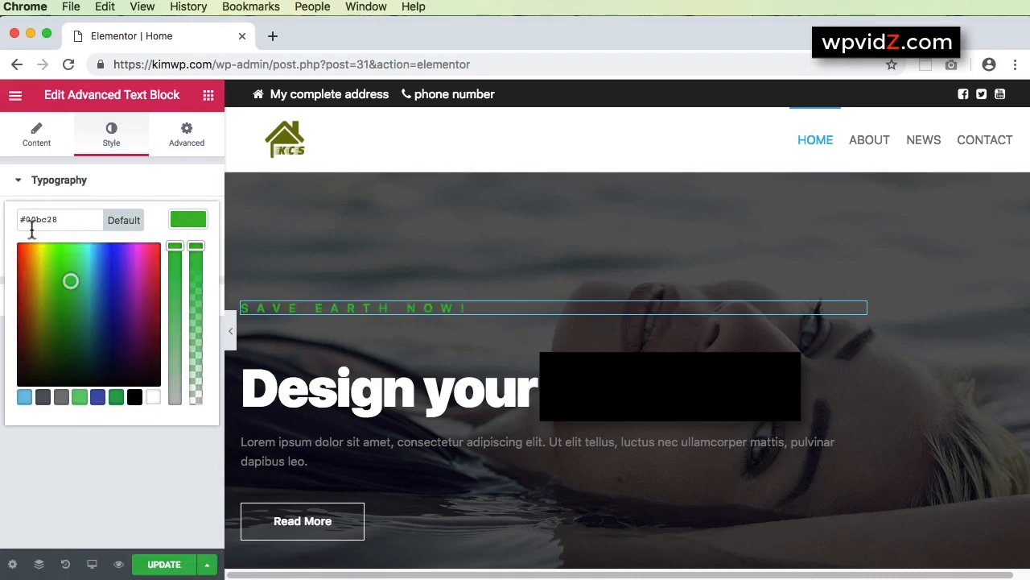
click(44, 185)
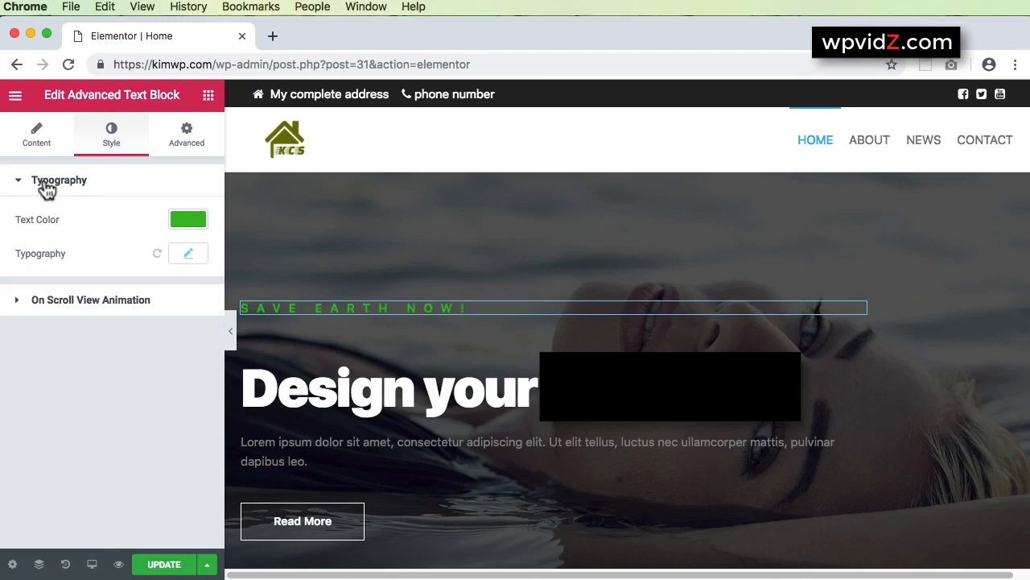
click(189, 261)
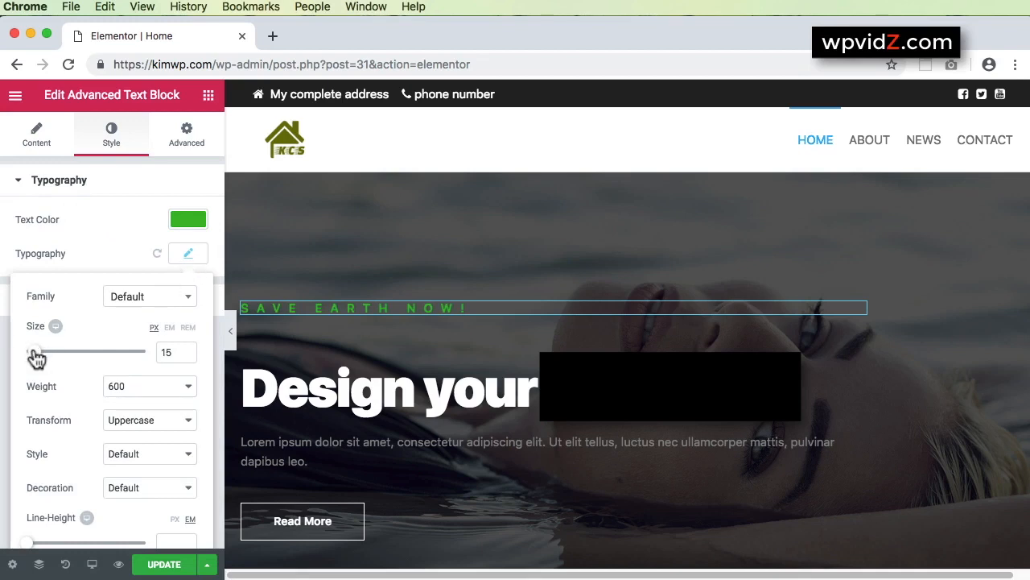
drag(36, 357, 42, 360)
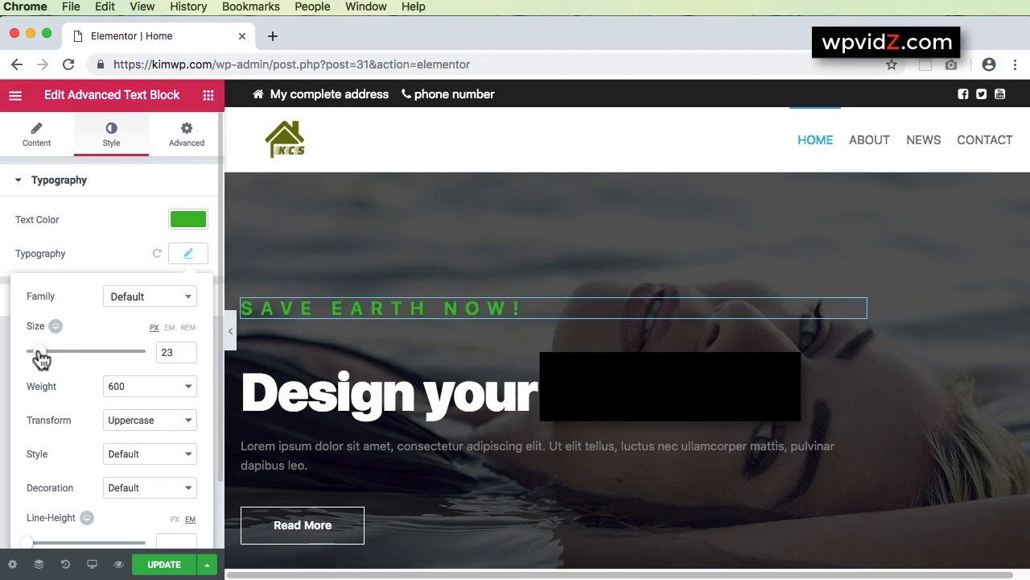
double_click(169, 354)
text(20)
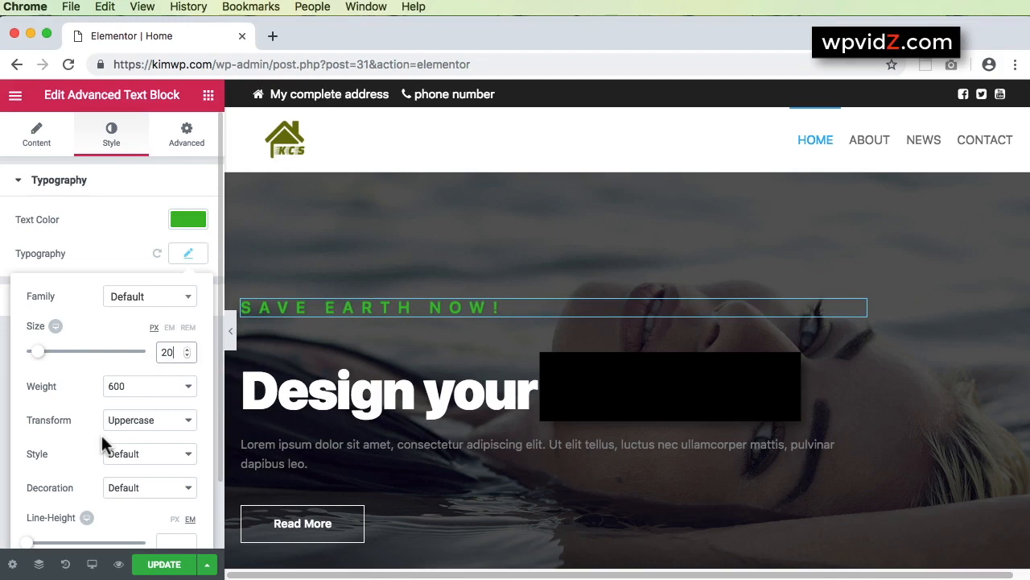
click(191, 221)
click(116, 397)
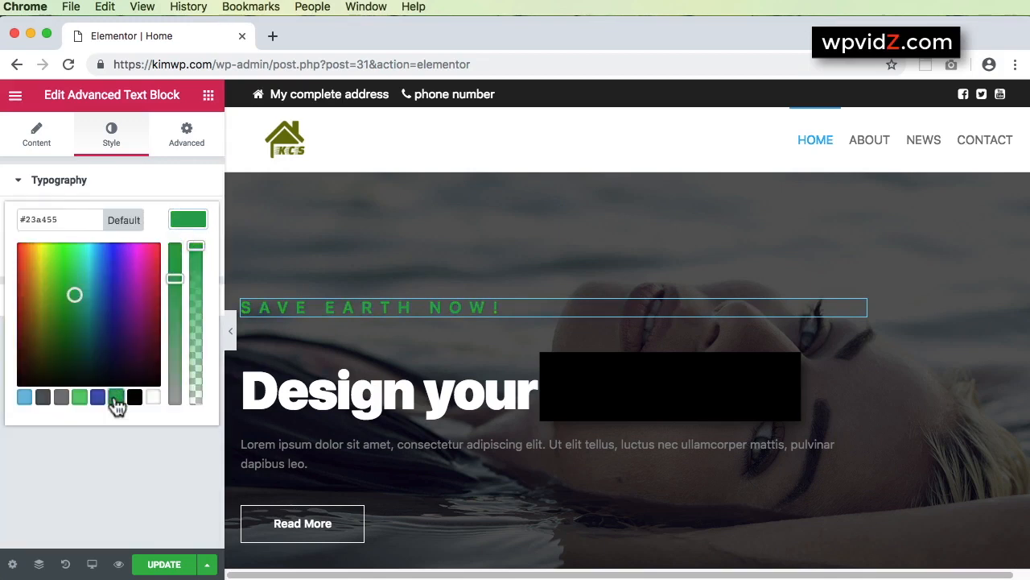
- Preview the tagline in the mobile responsive view, then switch back to the desktop view
click(186, 136)
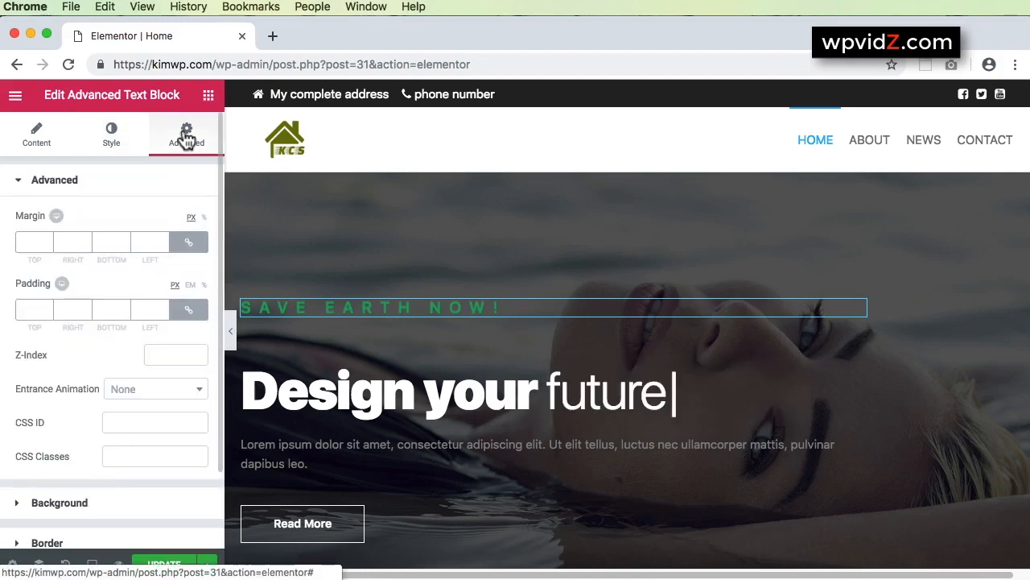
click(55, 216)
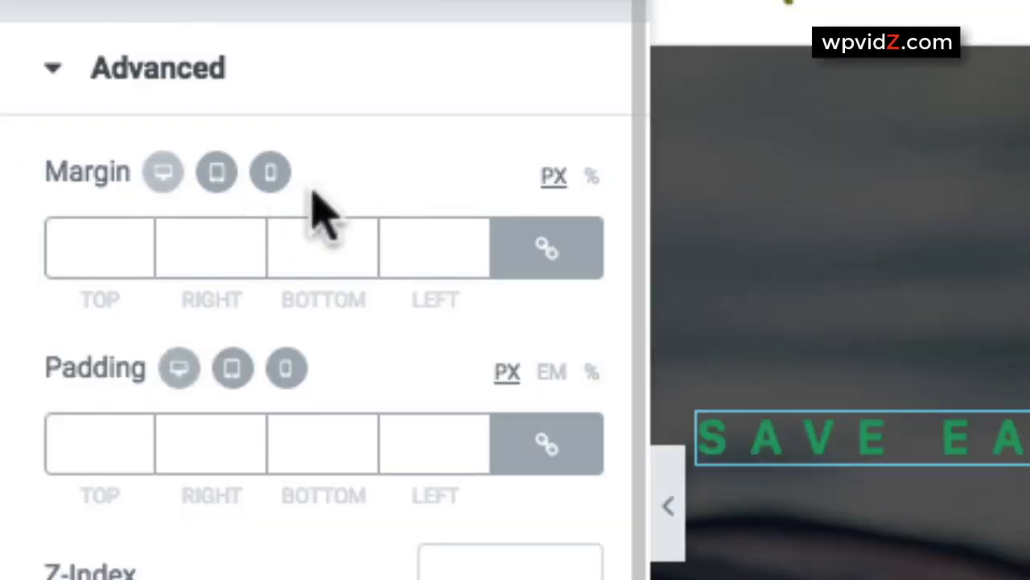
click(271, 172)
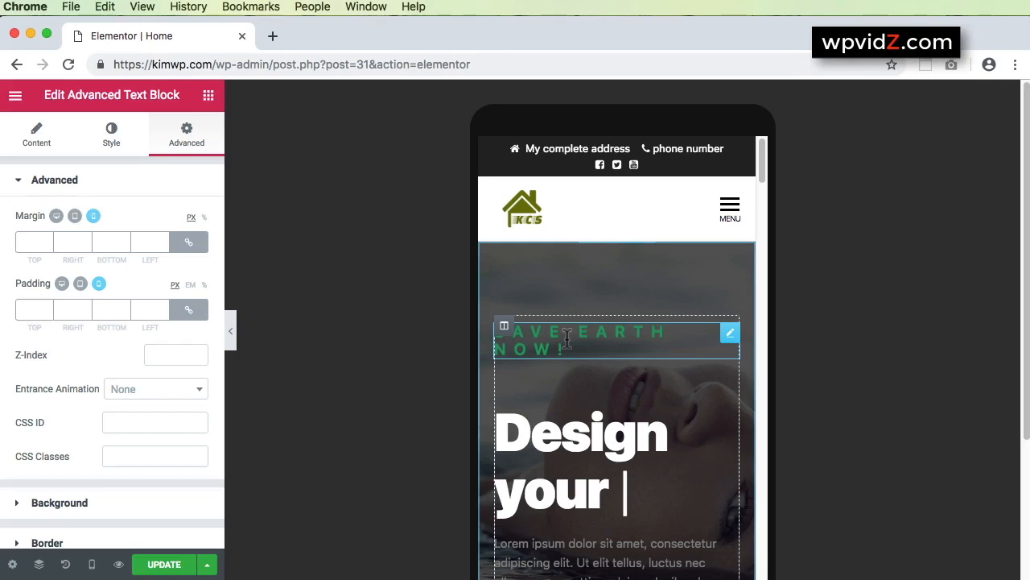
click(56, 216)
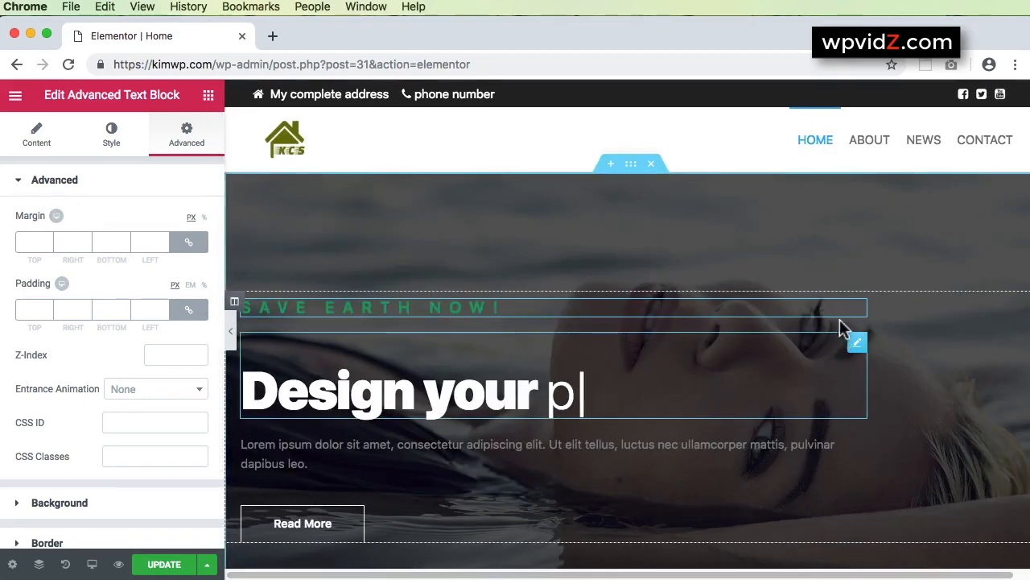
- Set the writing-effect headline's before text to Let's and its written words to Reduce, Reuse and Recycle
click(793, 392)
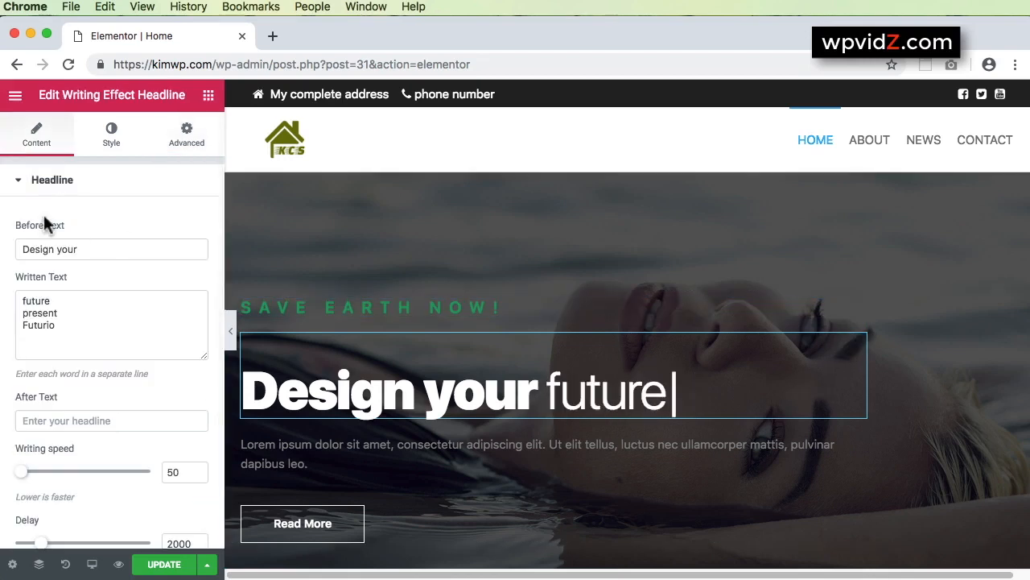
drag(85, 249, 4, 249)
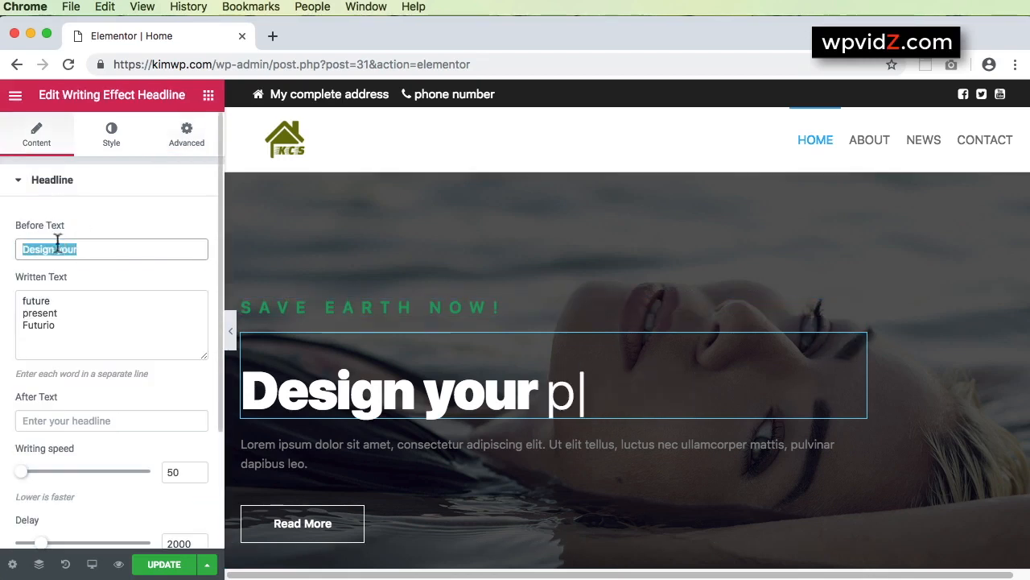
text(Let's)
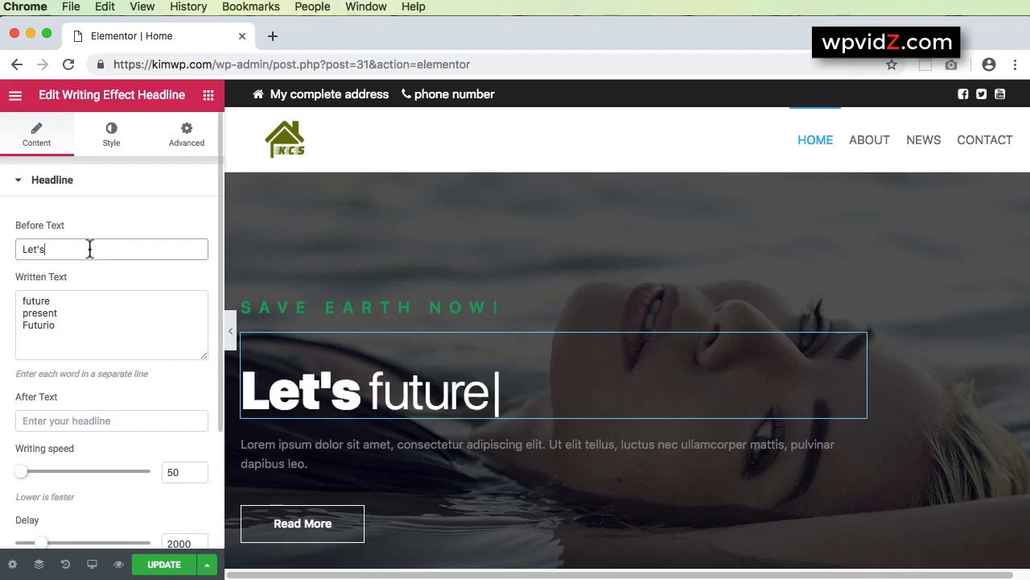
drag(53, 301, 11, 301)
text(Reduce)
drag(69, 314, 16, 313)
text(Reuse)
drag(64, 326, 16, 325)
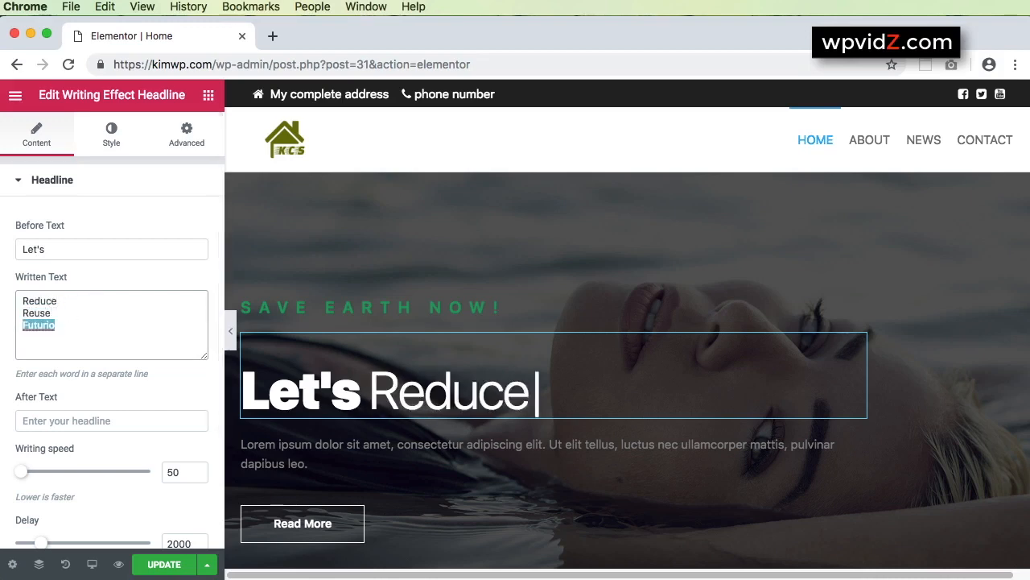
text(Recycle)
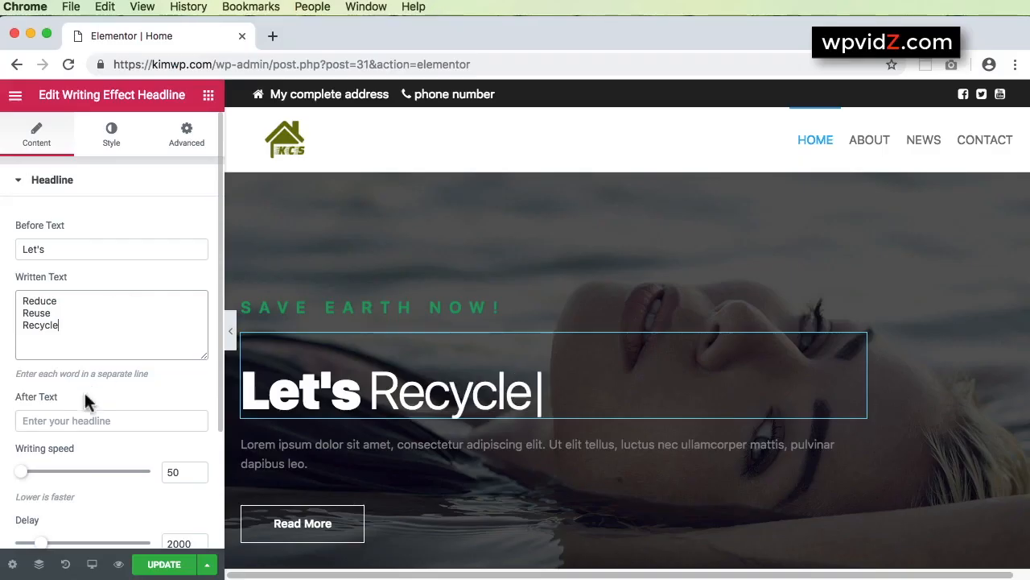
- Set the writing effect's delay to 3000
scroll(82, 398, down, 2)
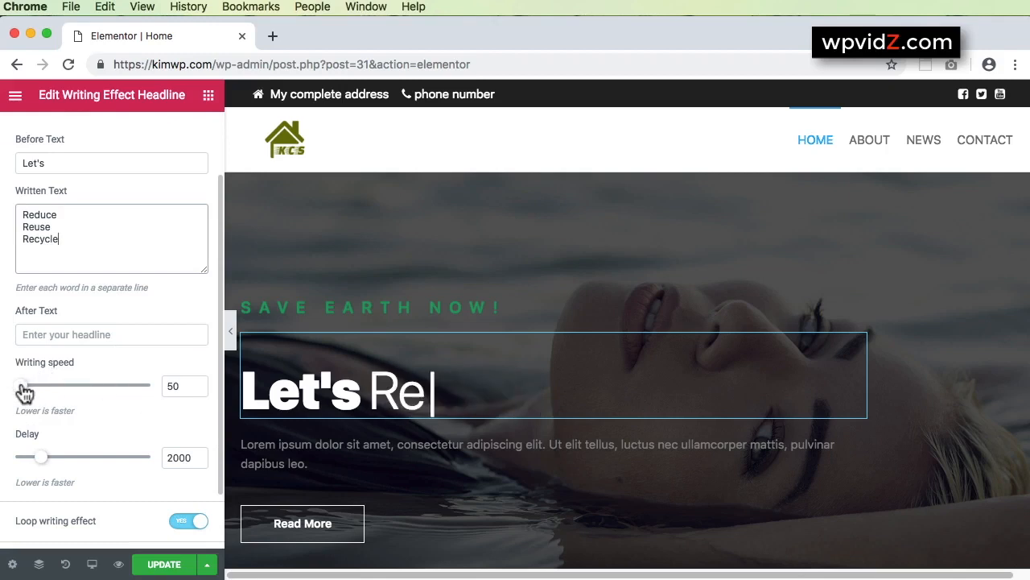
click(172, 457)
key(BackSpace)
text(3)
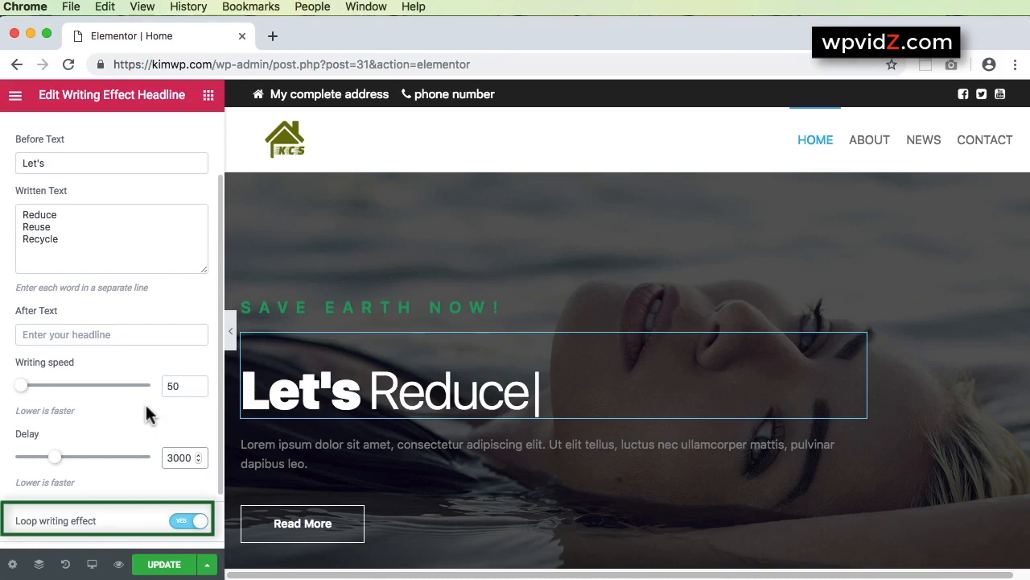
scroll(145, 412, up, 2)
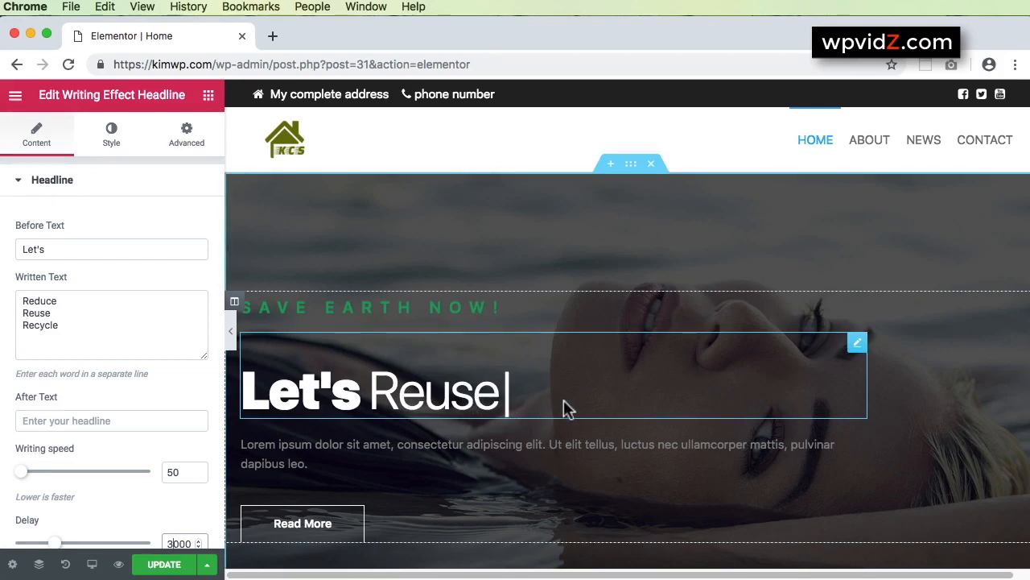
- Set the headline's text colour to light grey #d1d1d1
click(114, 137)
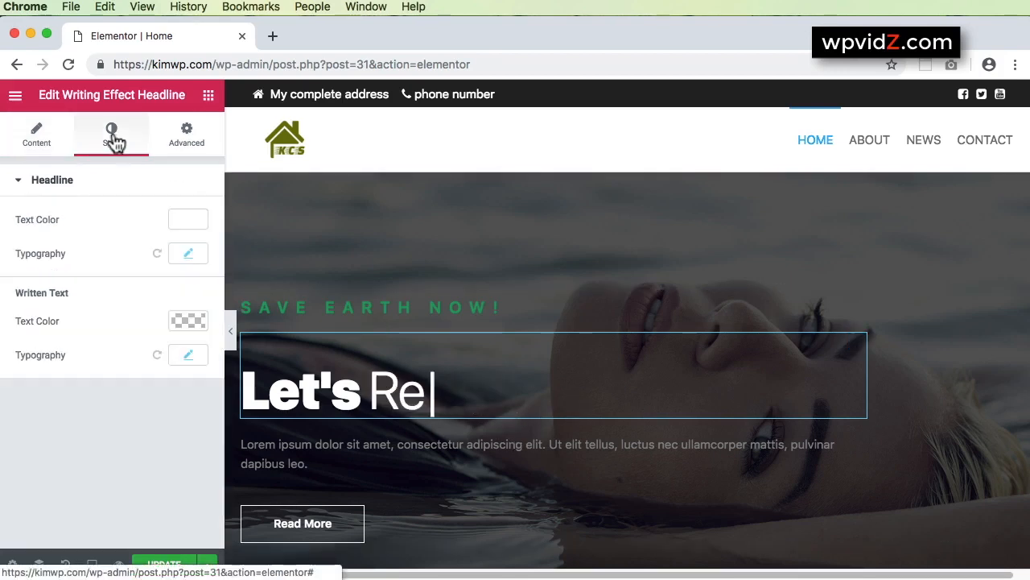
click(195, 222)
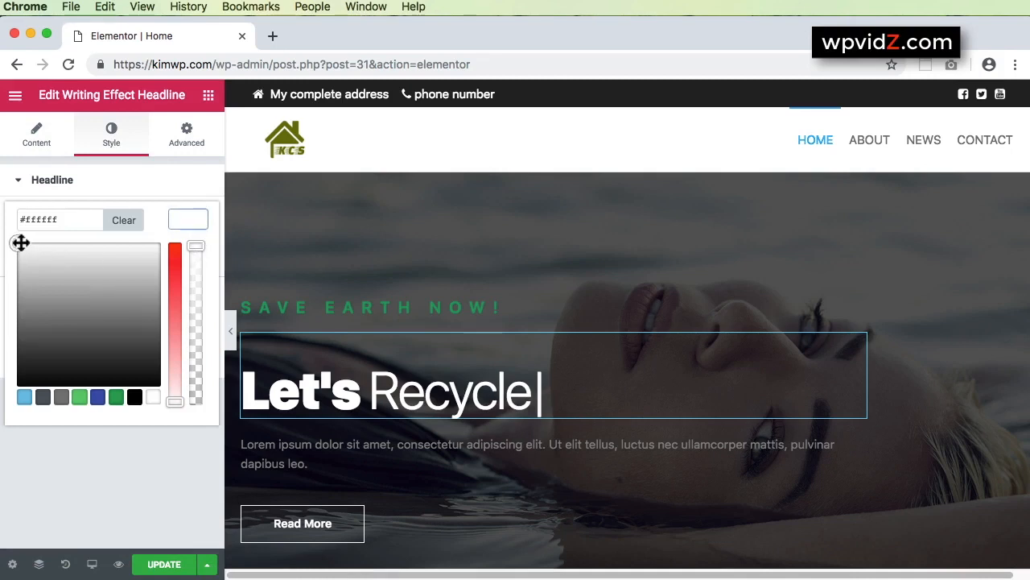
click(32, 269)
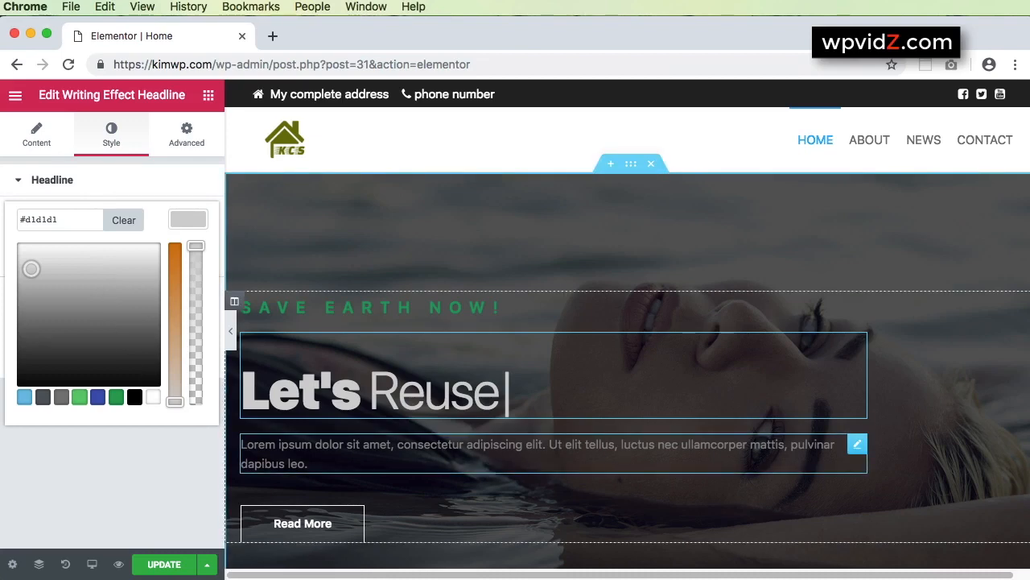
- Replace the paragraph below the headline with "Our earth needs us to save it, lets start today, not tomorrow."
click(858, 445)
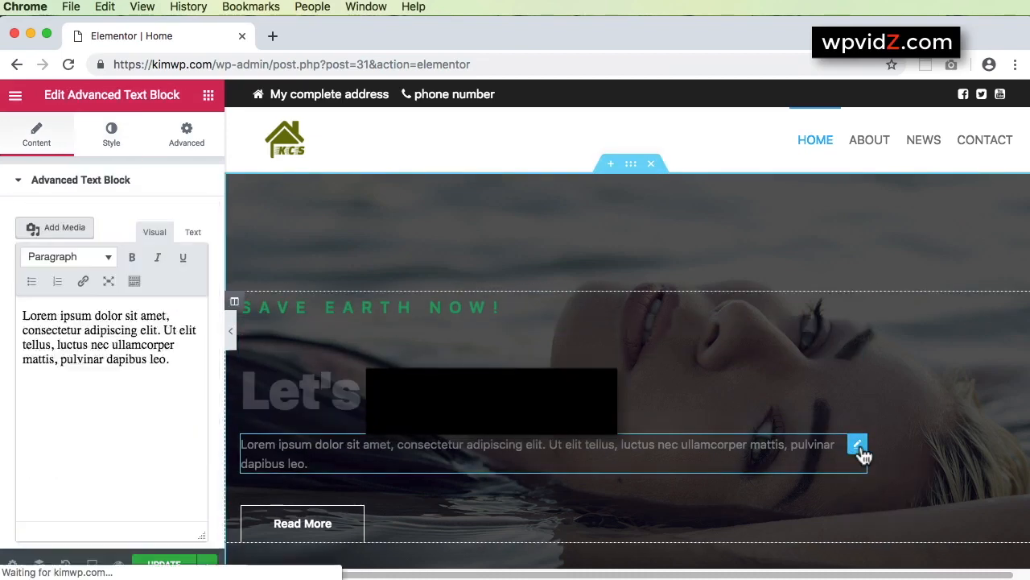
drag(100, 413, 8, 326)
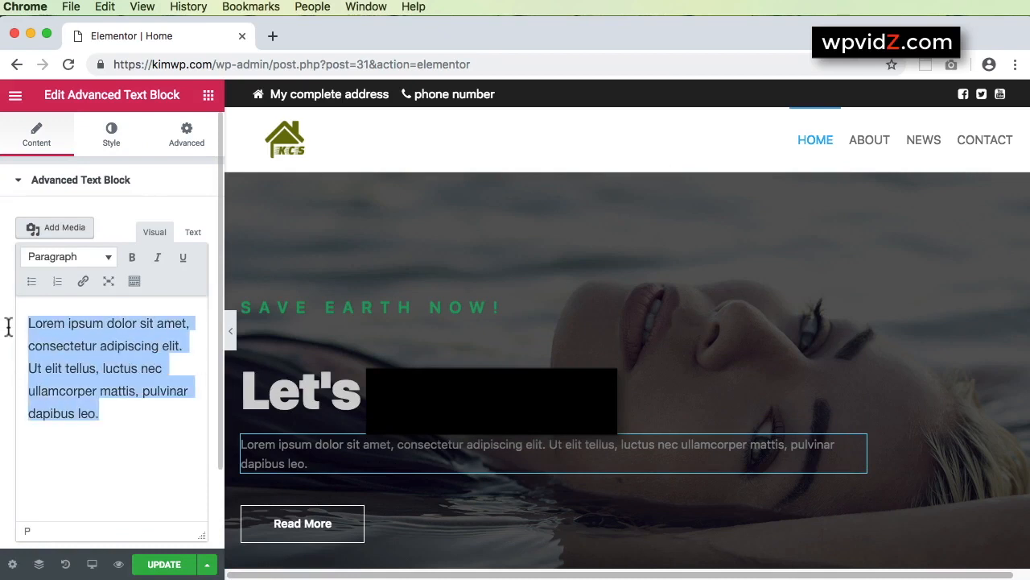
text(Our earth needs us to save it, lets start today, not tomorrow.)
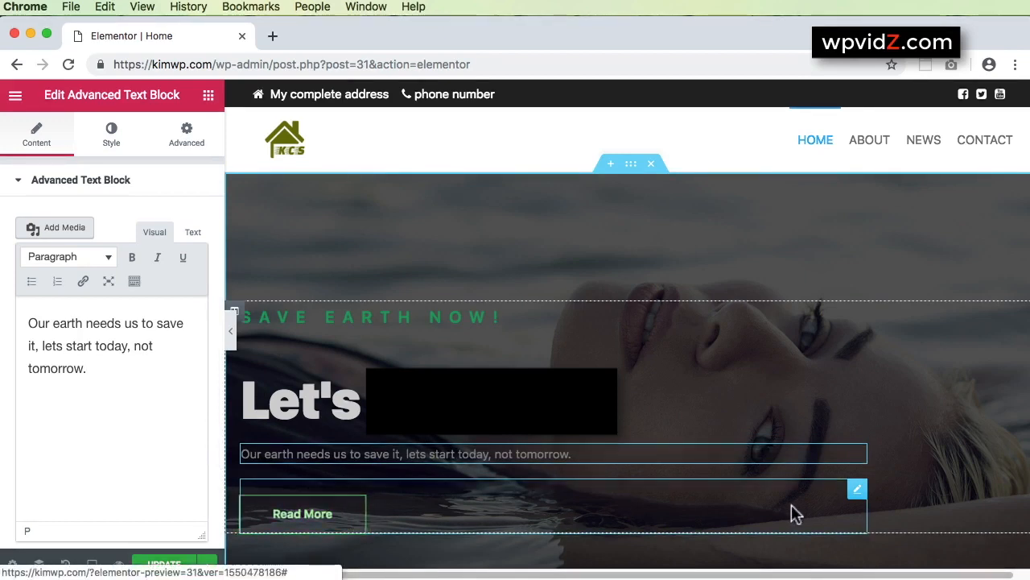
- Change the hero button's text to Start Now
click(857, 491)
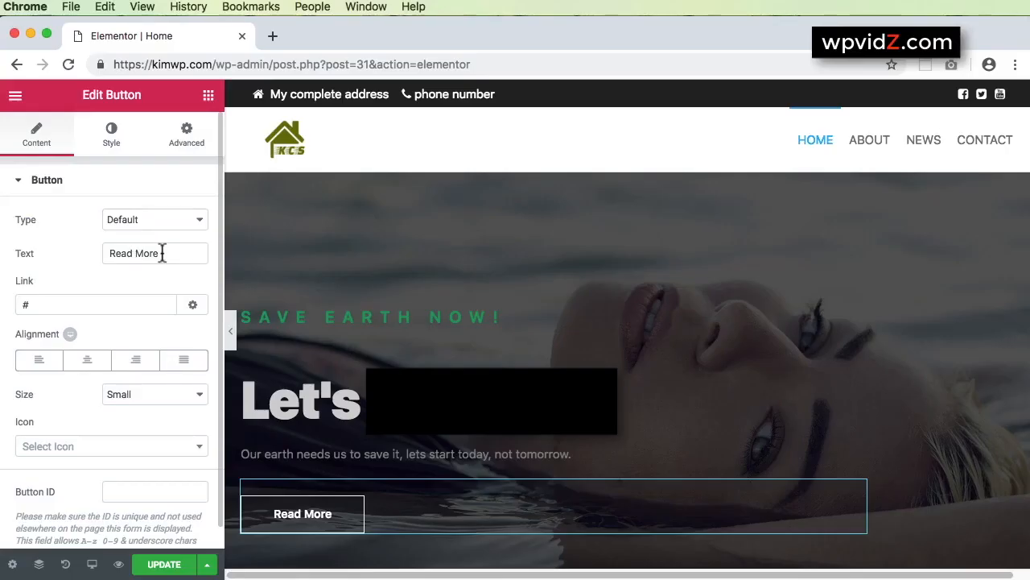
triple_click(161, 253)
text(Start Now)
- Link the button to the Contact page and set the link to open in a new window
drag(52, 304, 1, 304)
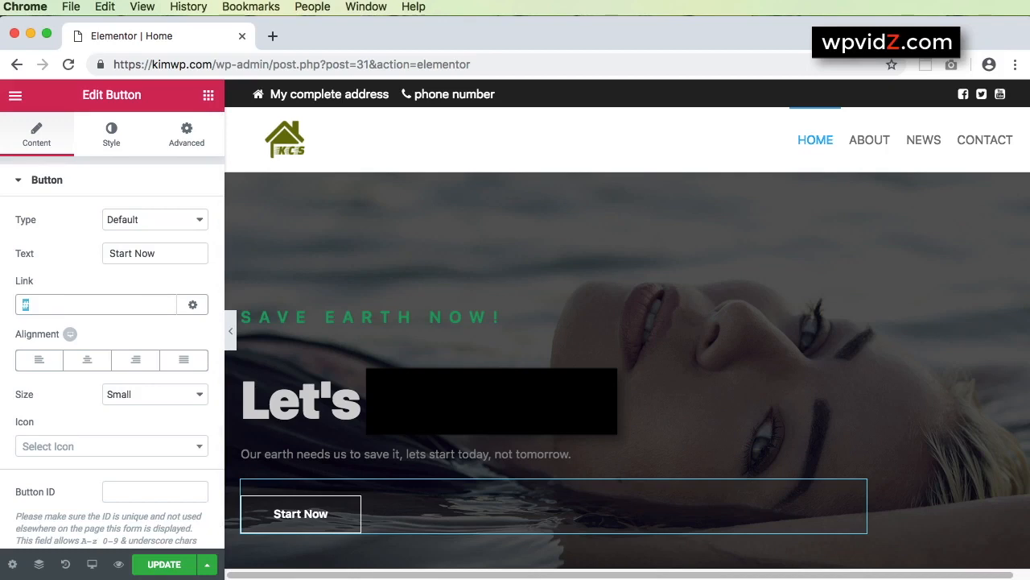
text(conta)
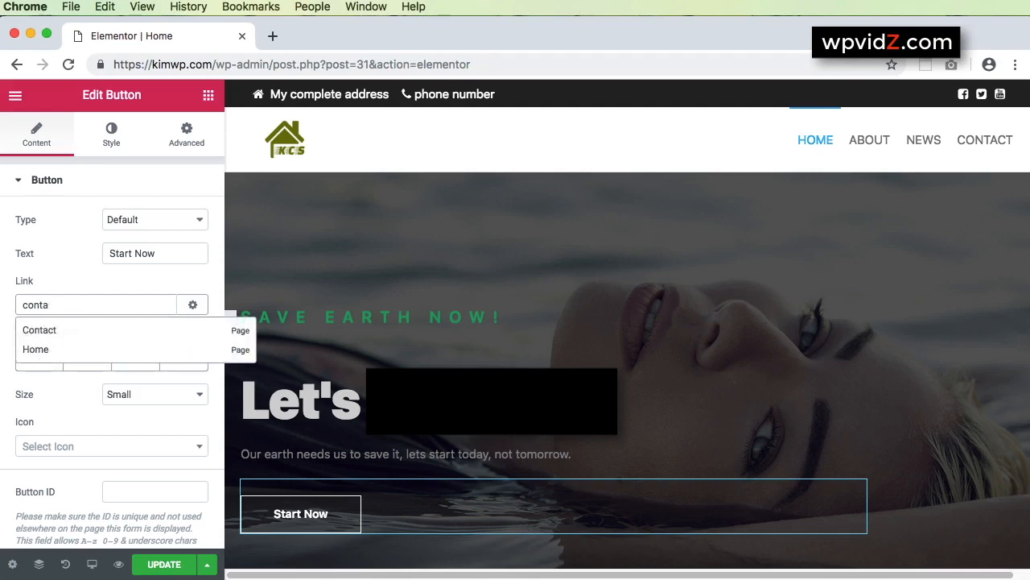
click(40, 330)
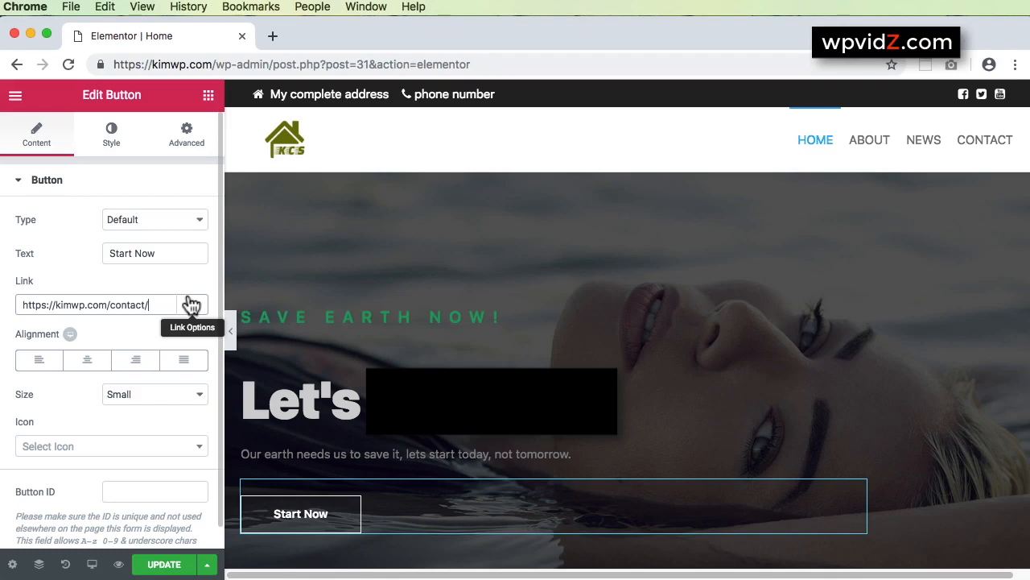
click(193, 308)
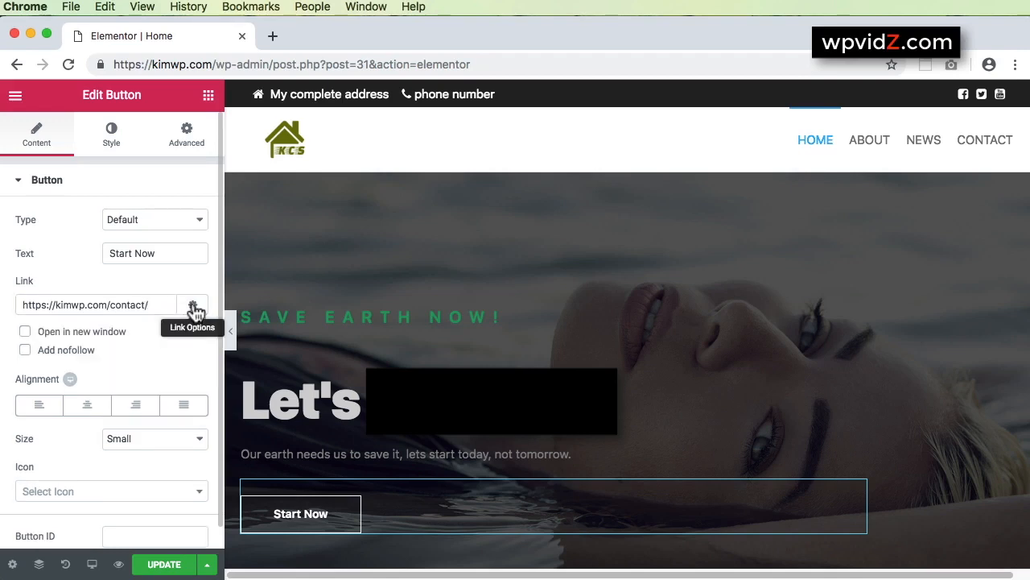
click(25, 331)
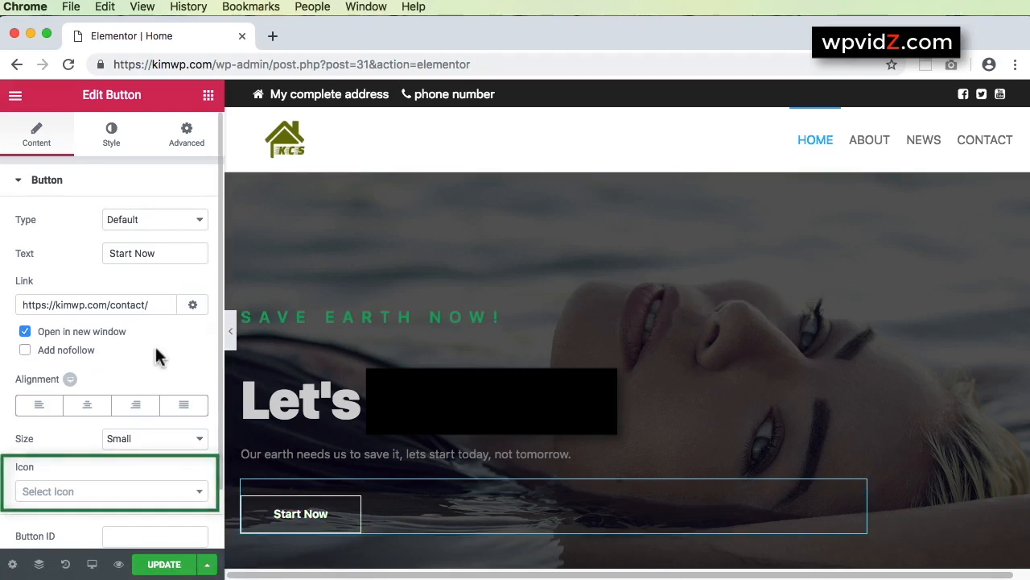
- Clear the button's hover animation in its hover style settings so it is None
scroll(164, 379, down, 2)
scroll(165, 391, up, 2)
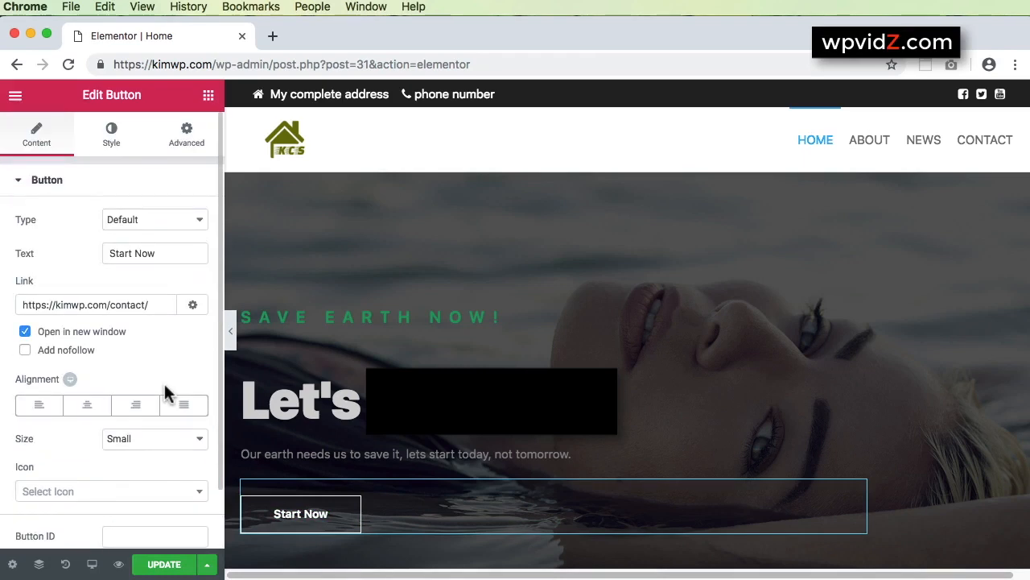
click(109, 150)
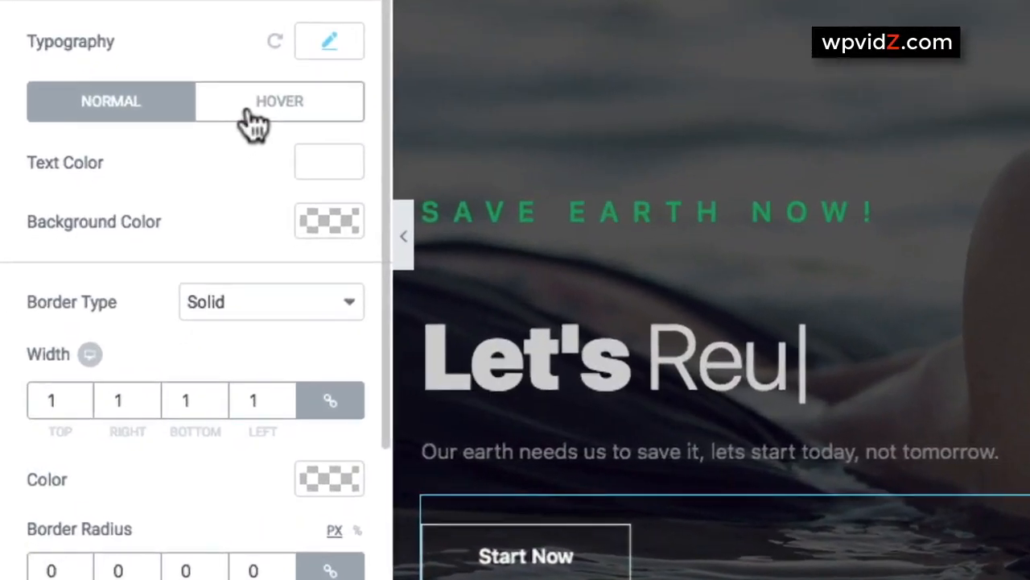
click(254, 124)
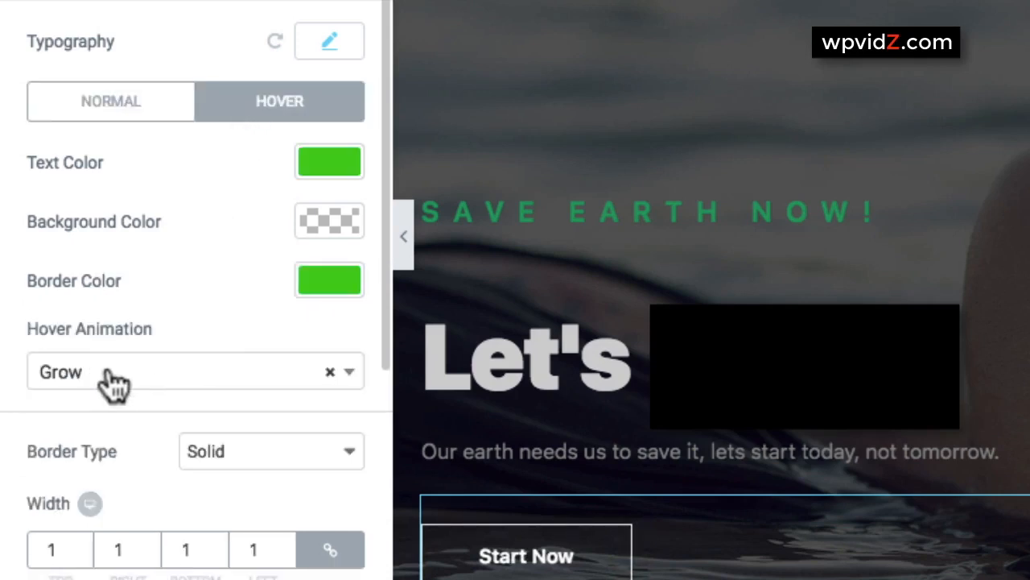
click(141, 388)
click(329, 374)
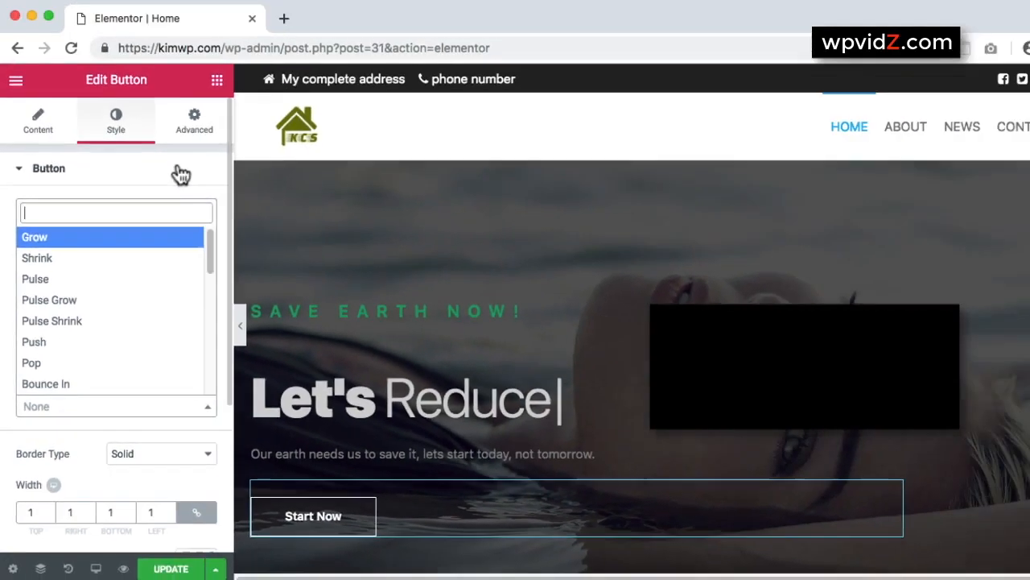
click(177, 180)
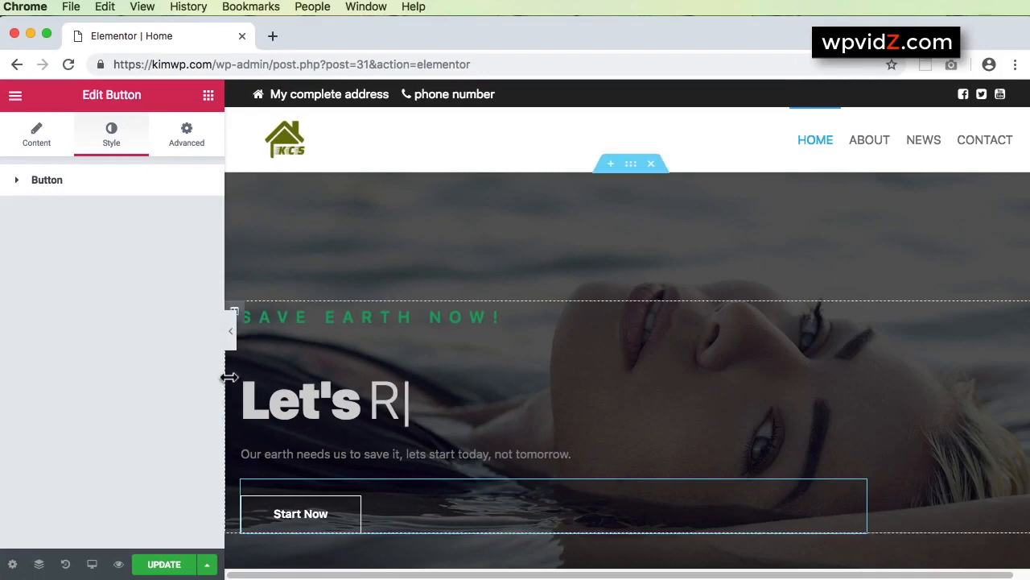
click(26, 183)
click(149, 258)
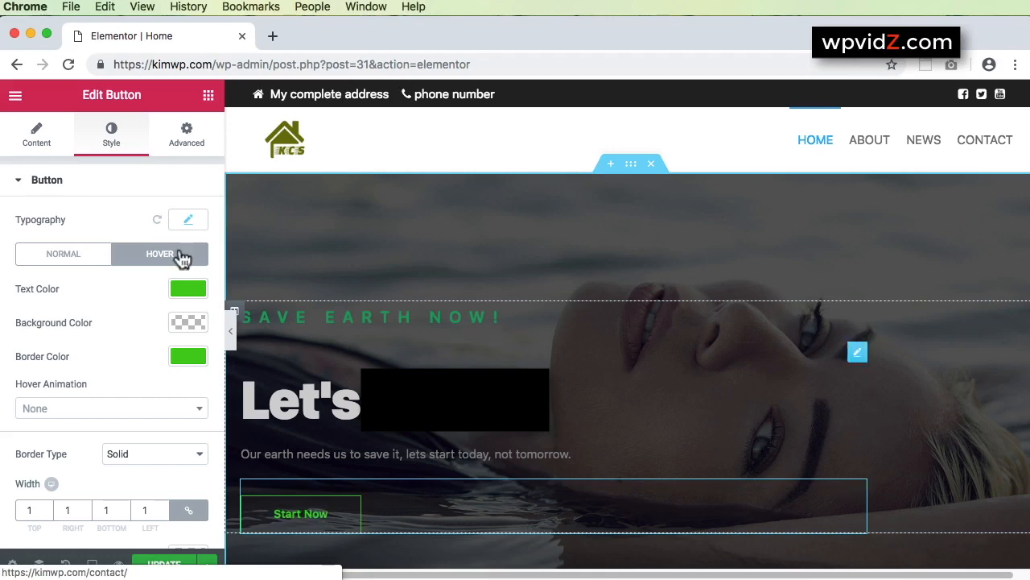
- Set the button's typography size to 20 px and update the page
click(186, 219)
drag(37, 324, 42, 327)
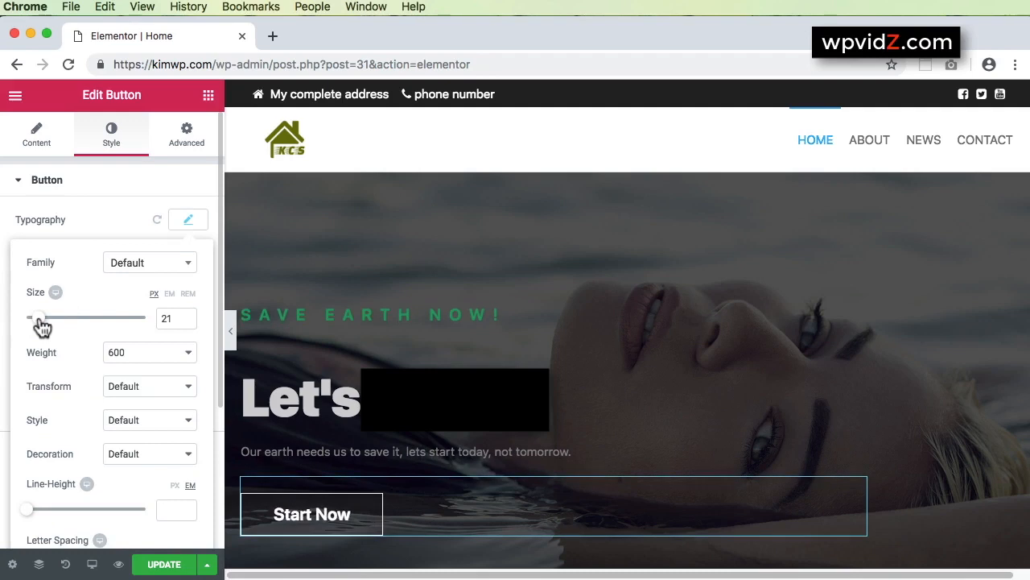
drag(167, 318, 175, 318)
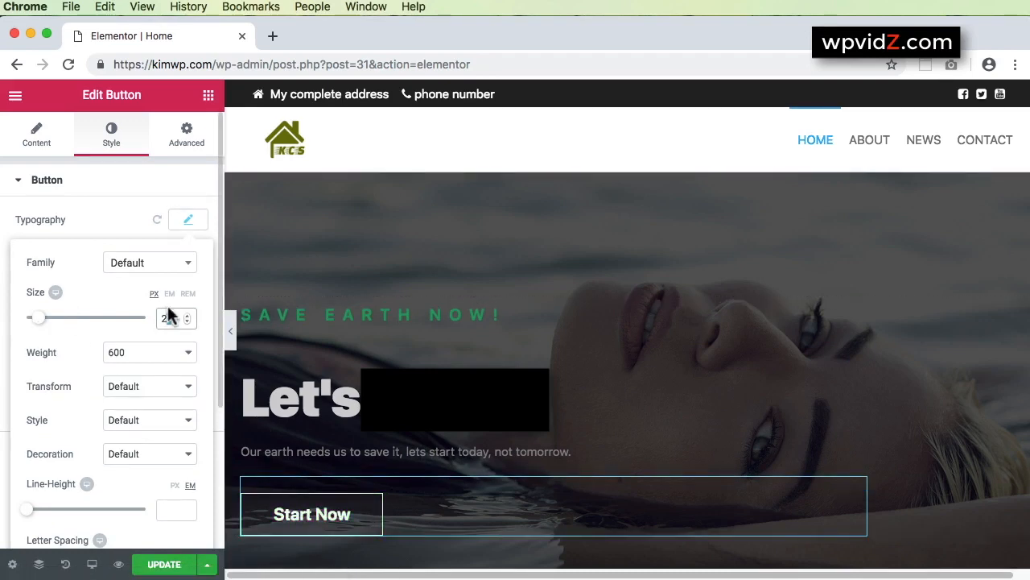
text(0)
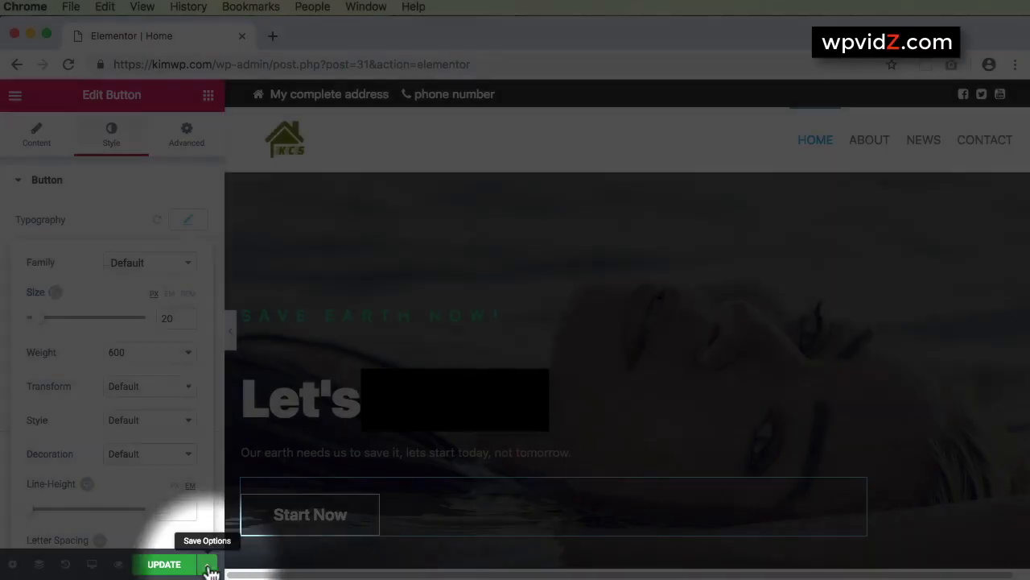
click(209, 566)
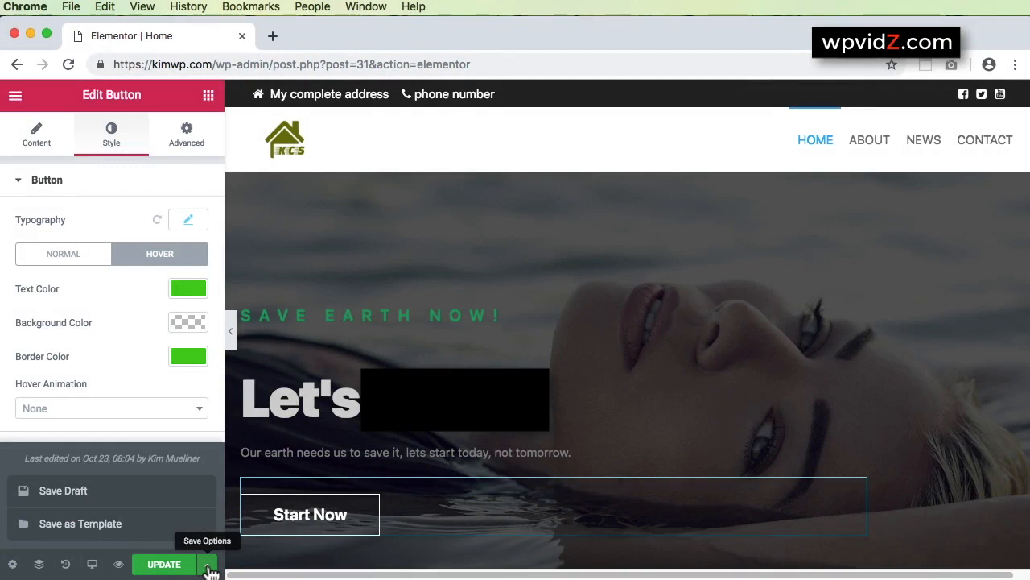
click(165, 566)
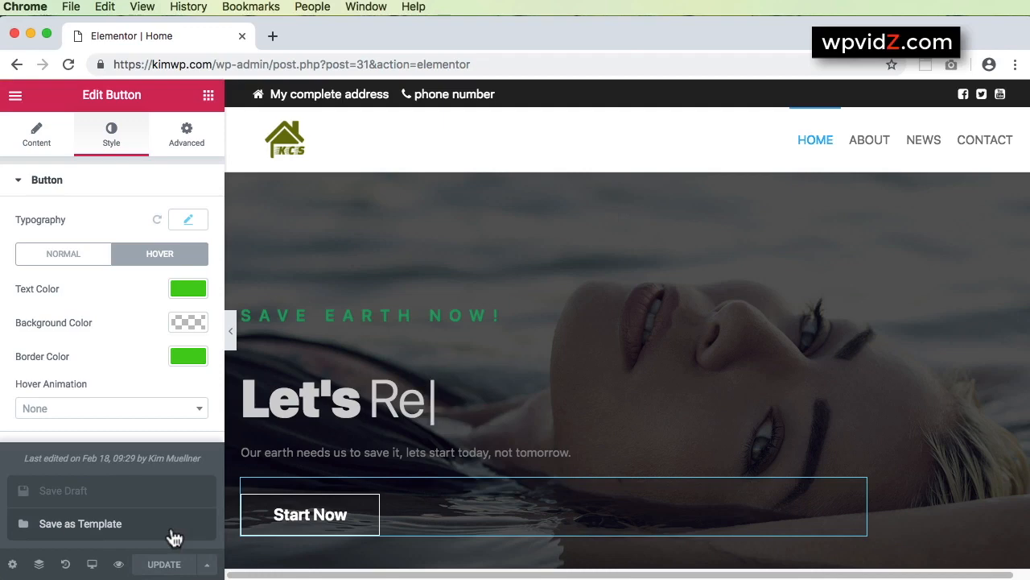
- Preview the hero section with the editor panel hidden, then reopen the panel
click(231, 330)
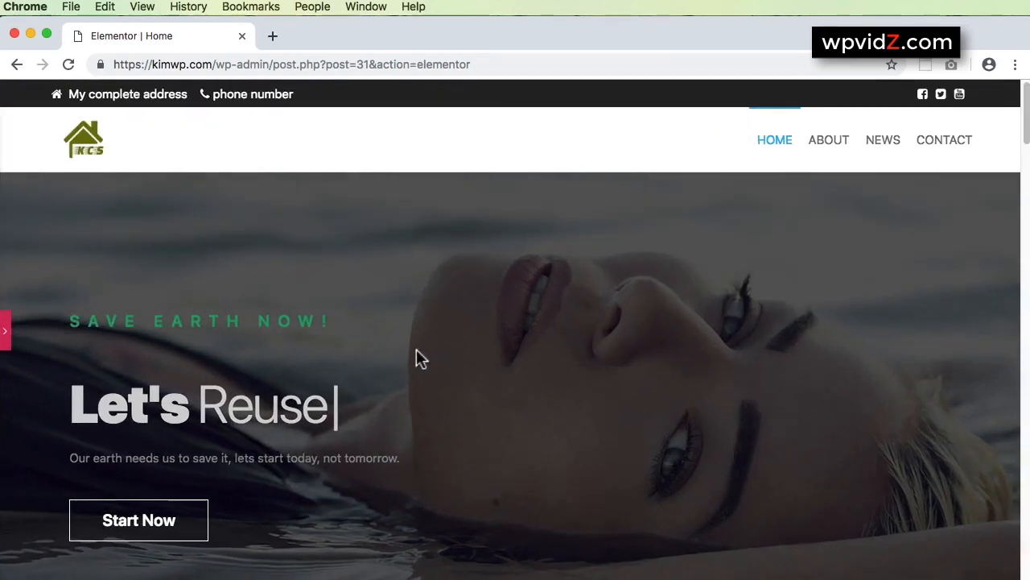
scroll(120, 228, down, 3)
scroll(384, 428, down, 3)
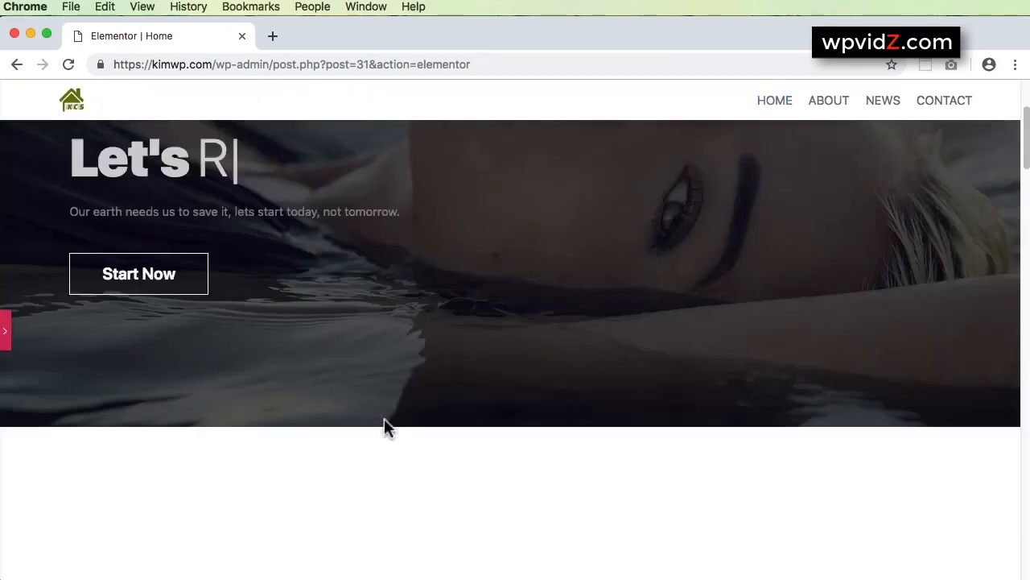
scroll(385, 427, up, 5)
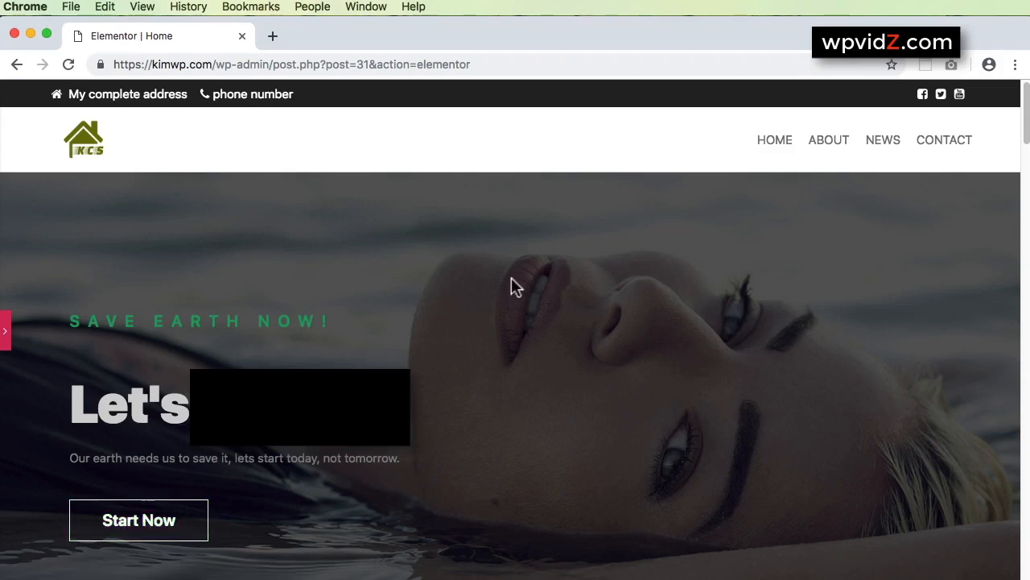
click(5, 333)
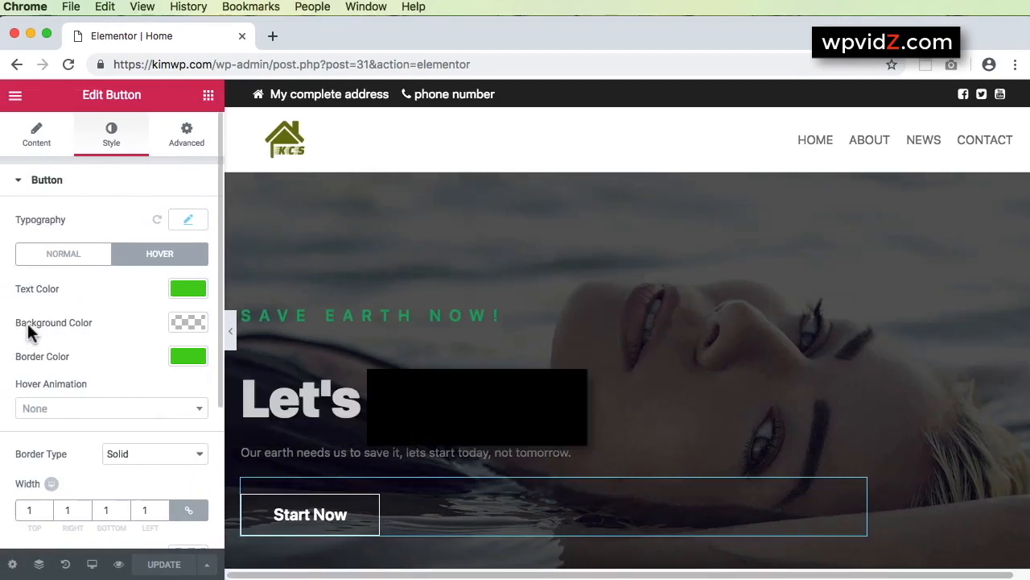
- Change the Our Services heading text to What We Do
scroll(800, 283, down, 6)
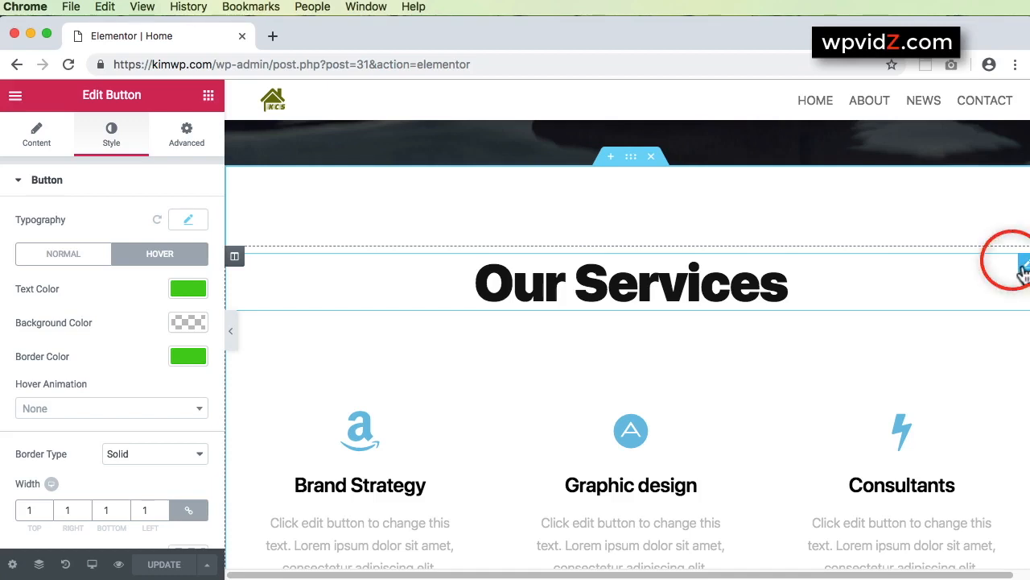
click(1023, 269)
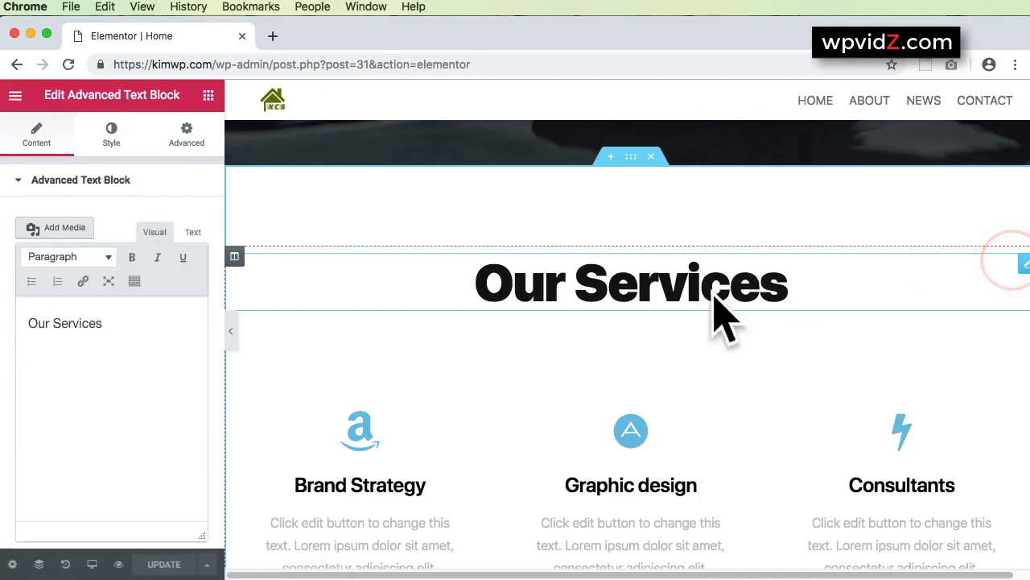
drag(119, 324, 40, 334)
text(What )
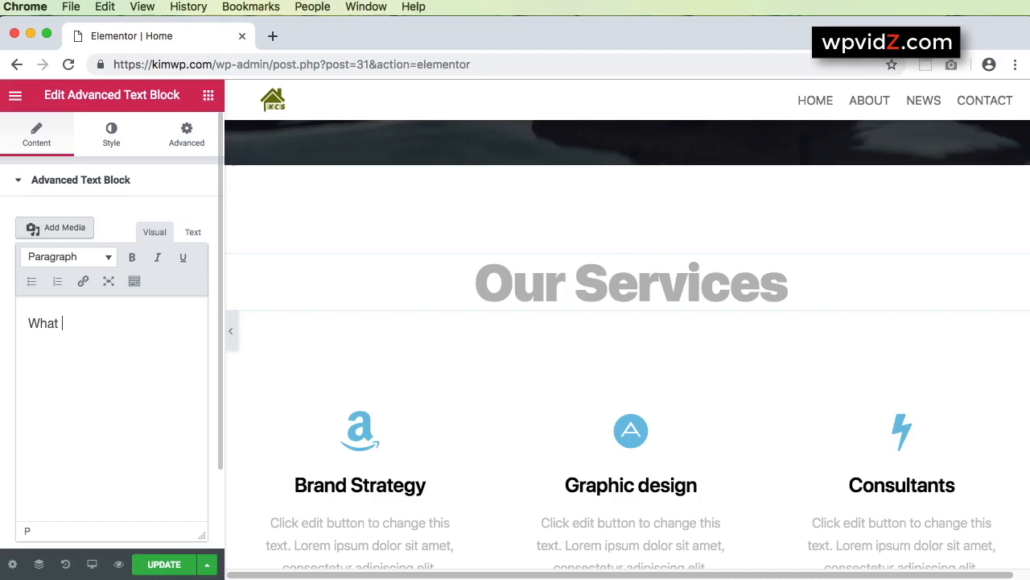
text(We Do)
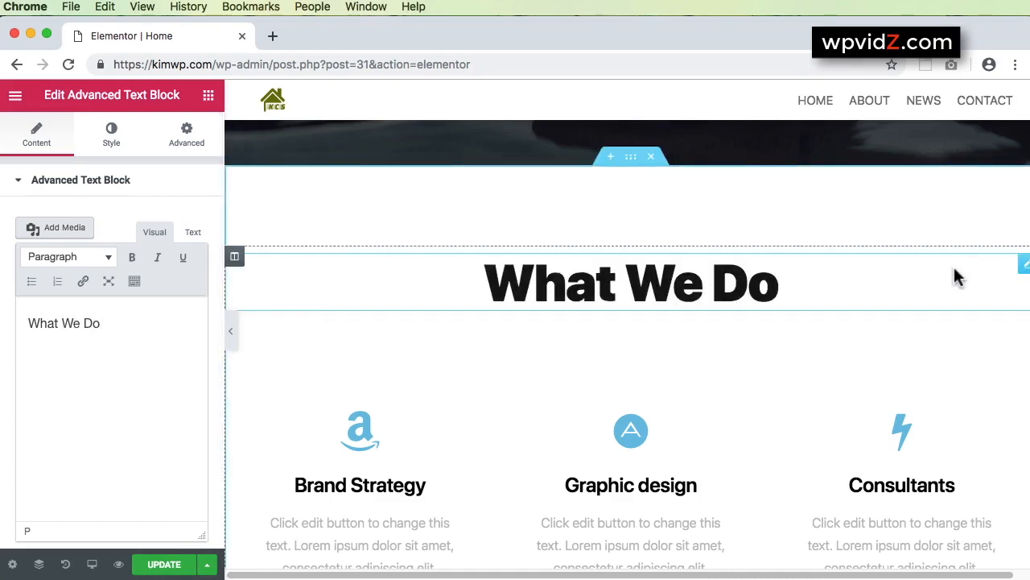
- Set the What We Do heading's font weight to 700
click(111, 137)
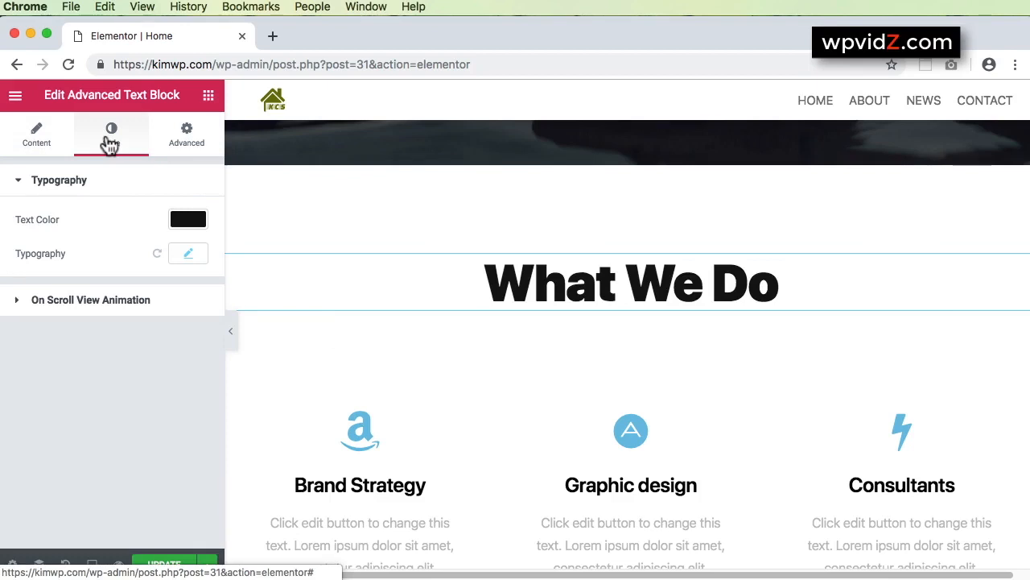
click(188, 256)
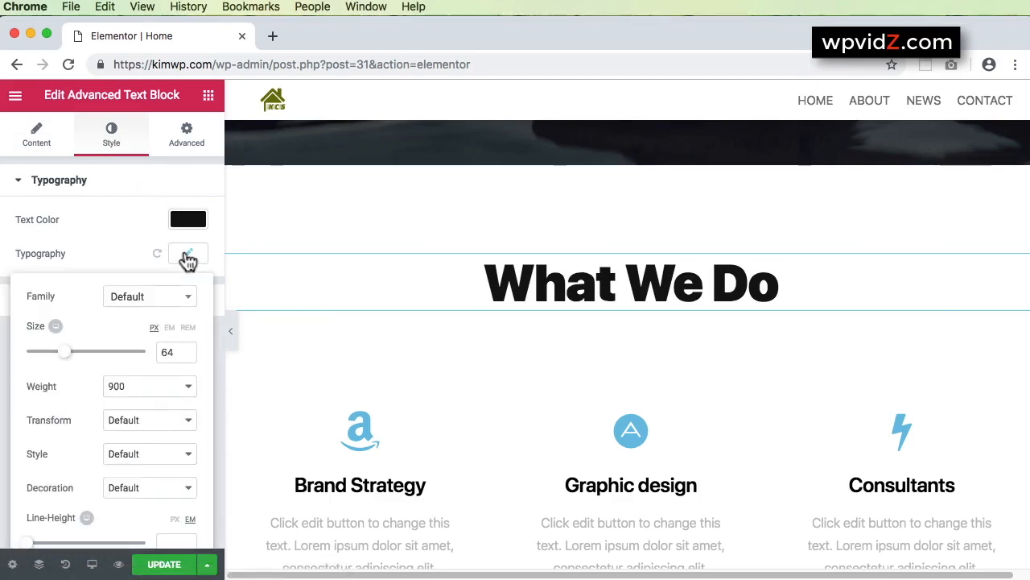
click(153, 391)
click(151, 356)
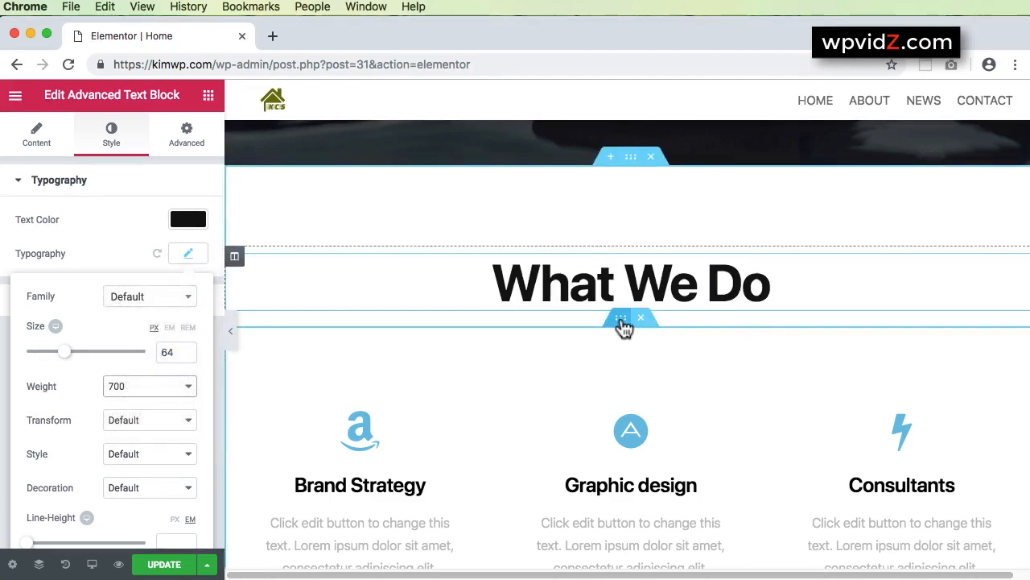
click(367, 409)
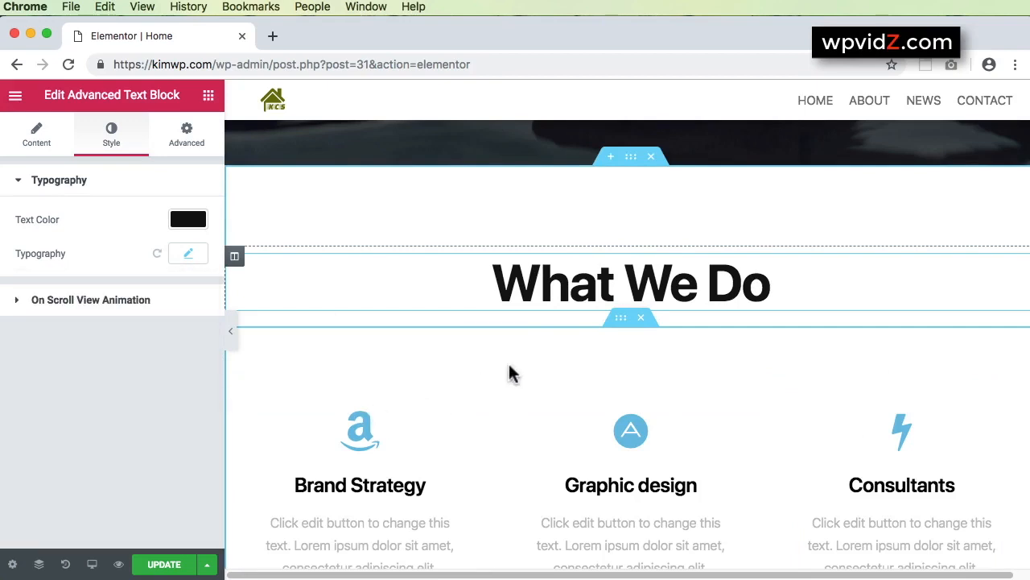
- Rename the first service icon box's title to Educate
click(449, 424)
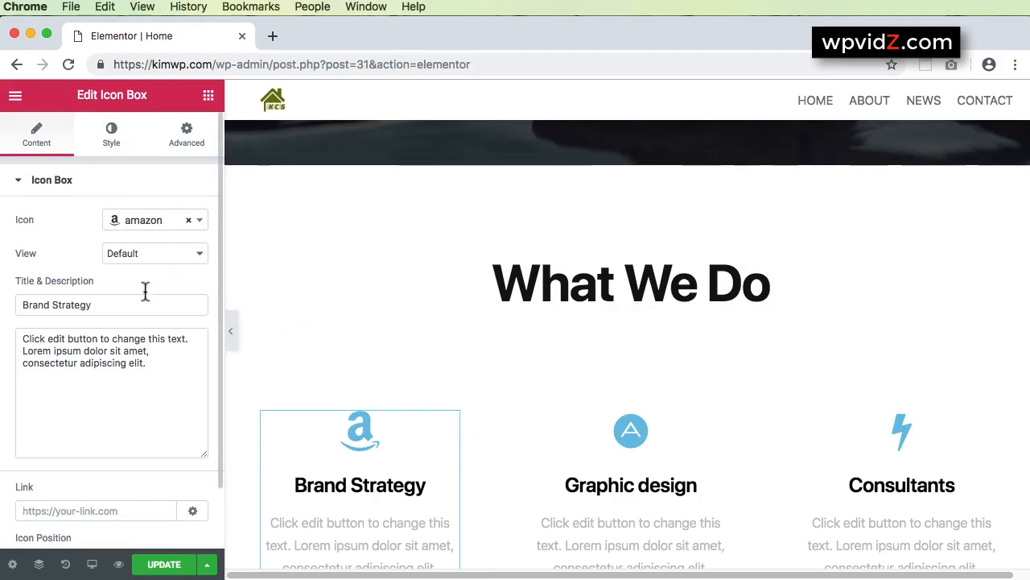
triple_click(92, 305)
text(ate)
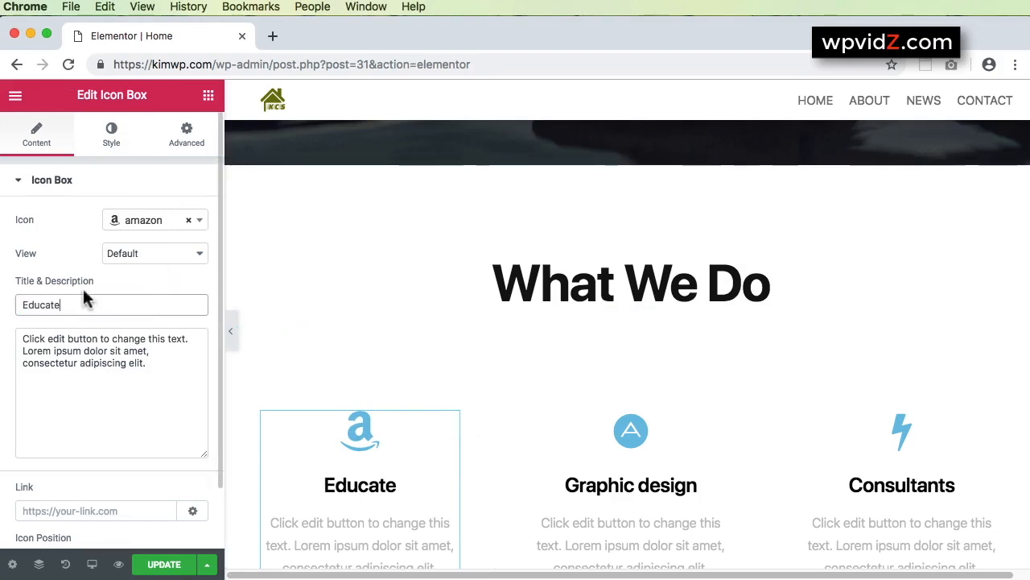
- Change the Educate box's icon to the book icon
click(196, 225)
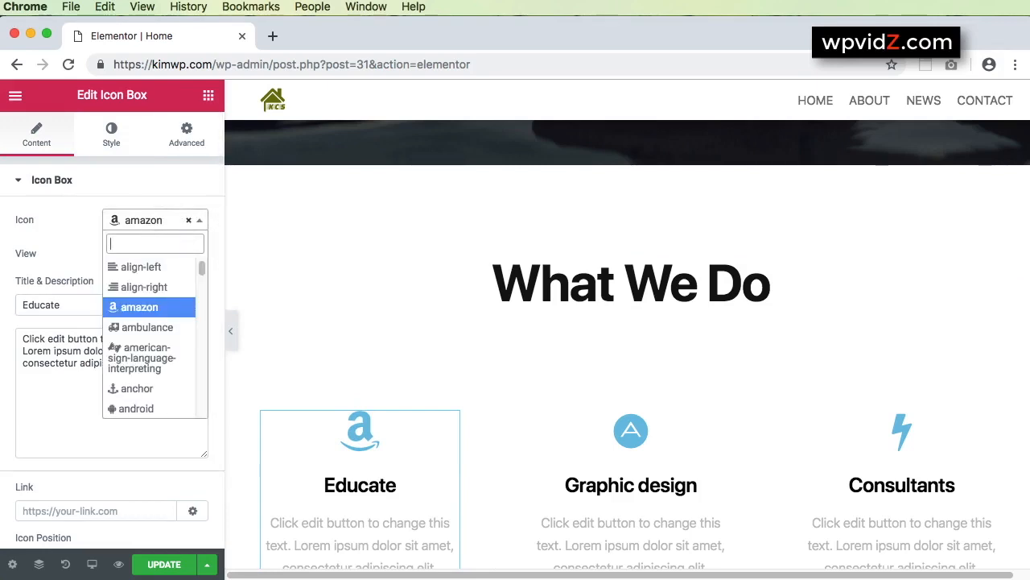
text(book)
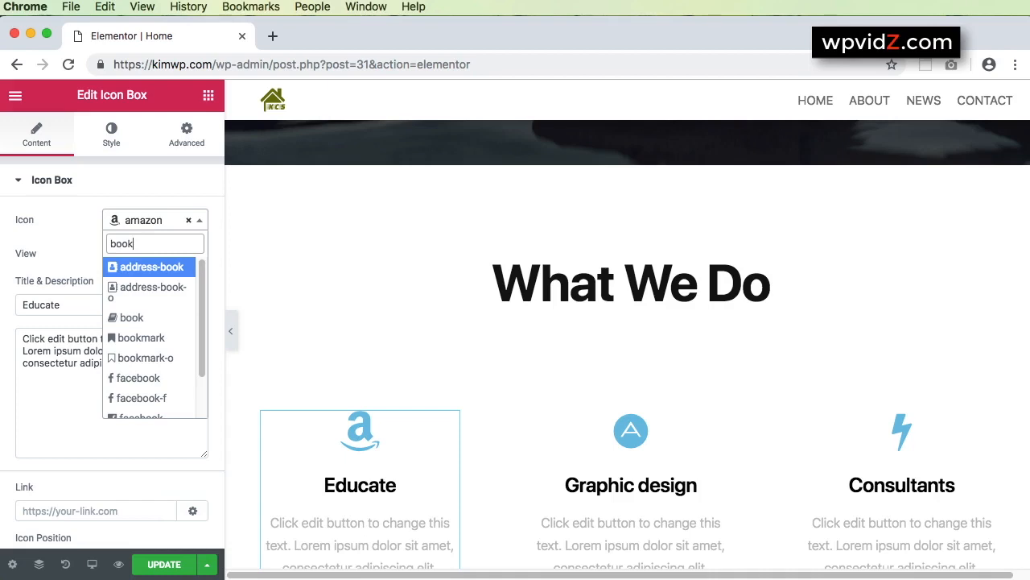
click(135, 318)
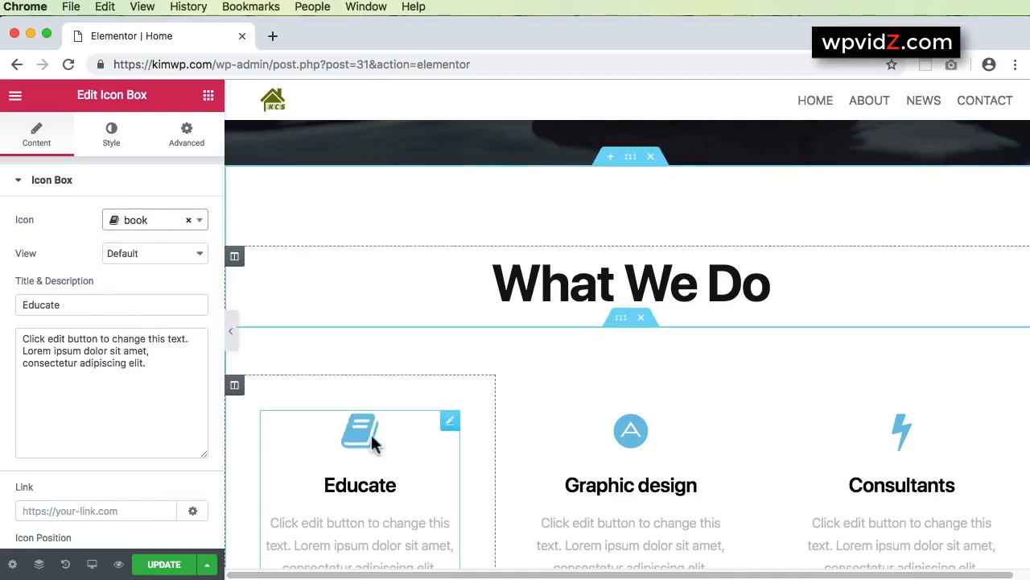
- Set the Educate box's description to "Education is important to save our earth. Education is important to save our earth."
click(360, 523)
drag(161, 371, 23, 338)
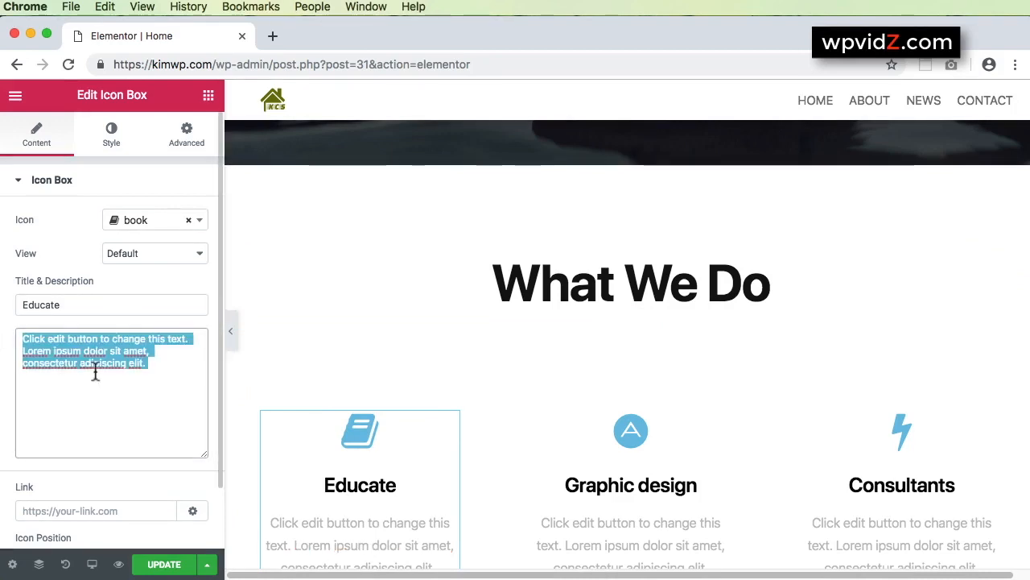
text(Education is important to save our eath)
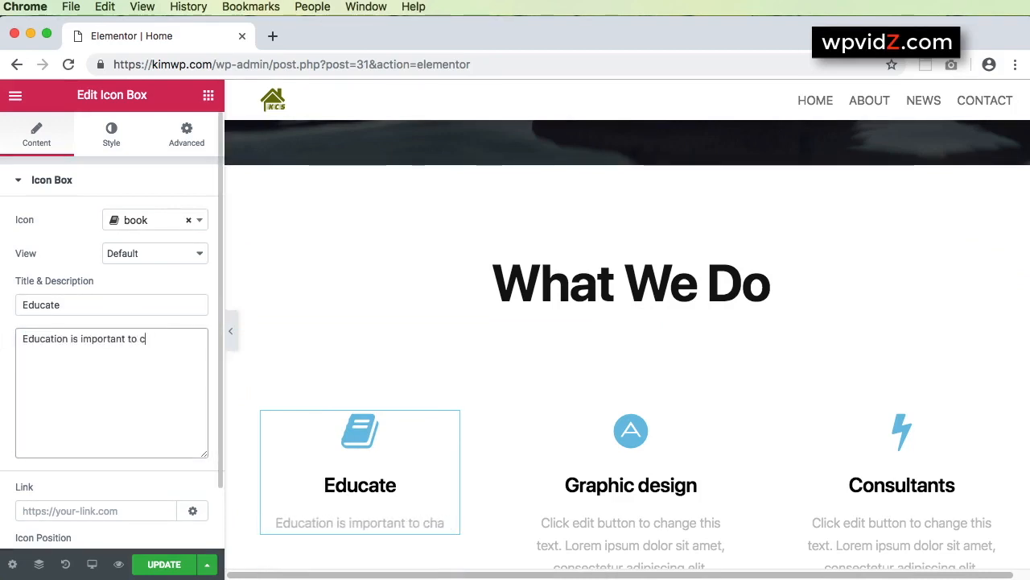
key(BackSpace)
text(rth.)
text(Education is important to save our earth)
text(.)
key(super+a)
key(Right)
- Copy the #21a063 text color code from the SAVE EARTH NOW! text block's style settings
scroll(357, 460, down, 2)
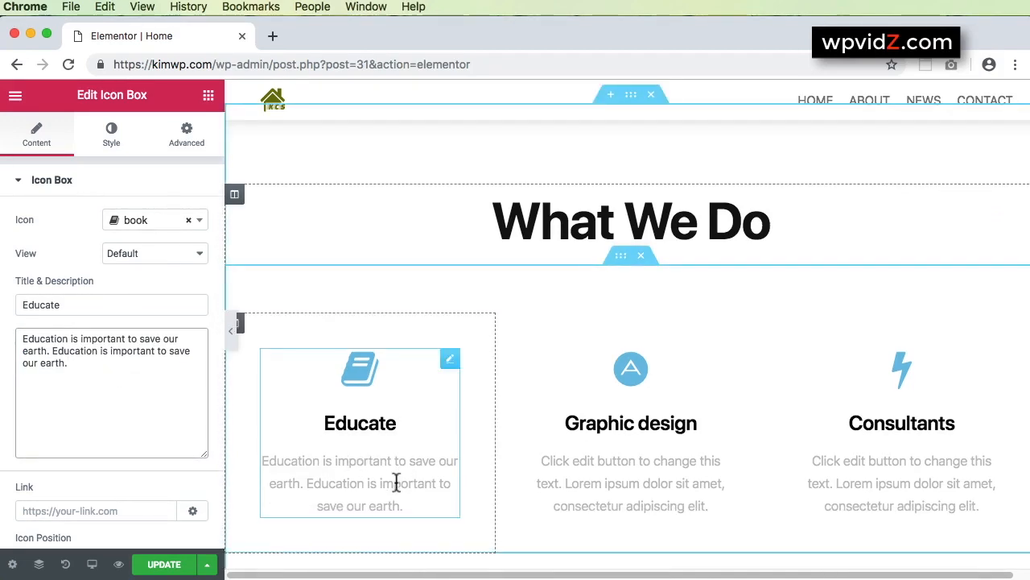
scroll(448, 451, up, 1)
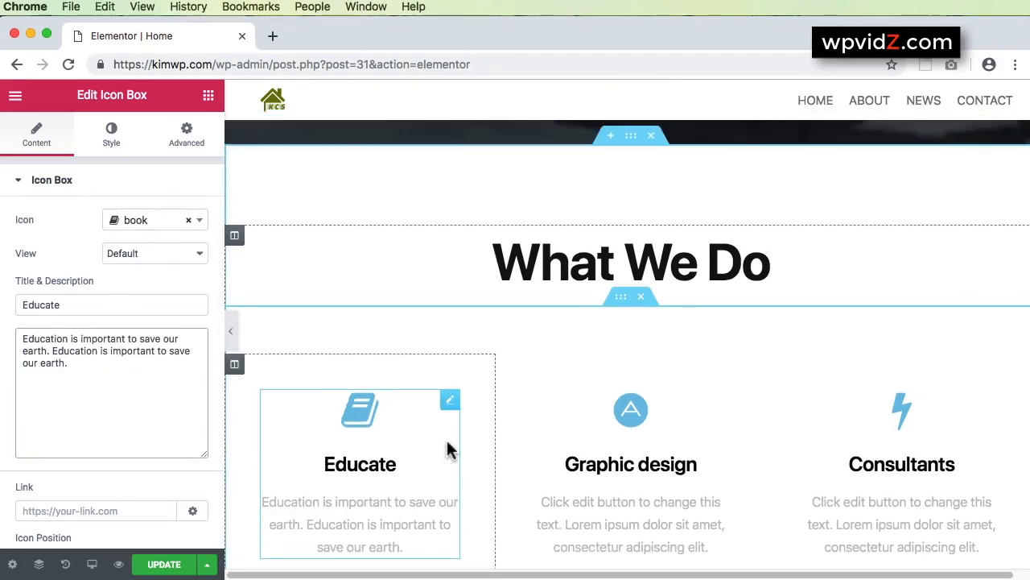
click(111, 135)
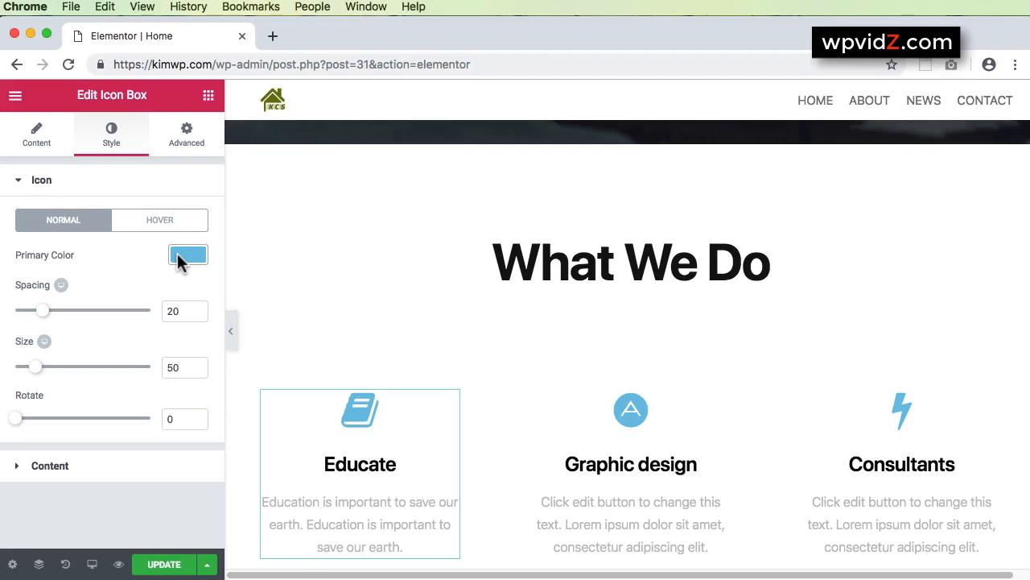
scroll(459, 253, up, 5)
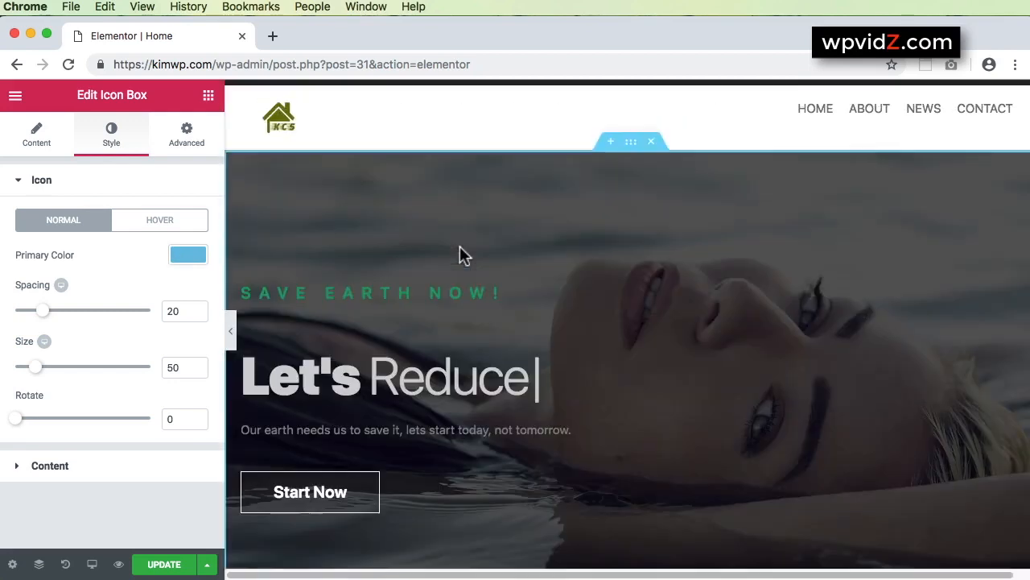
click(441, 298)
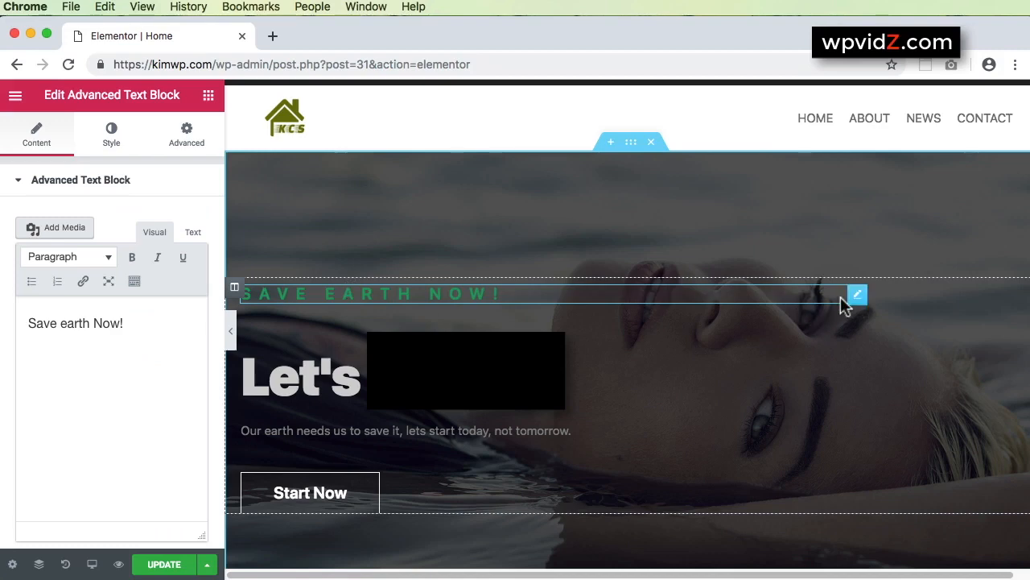
click(111, 135)
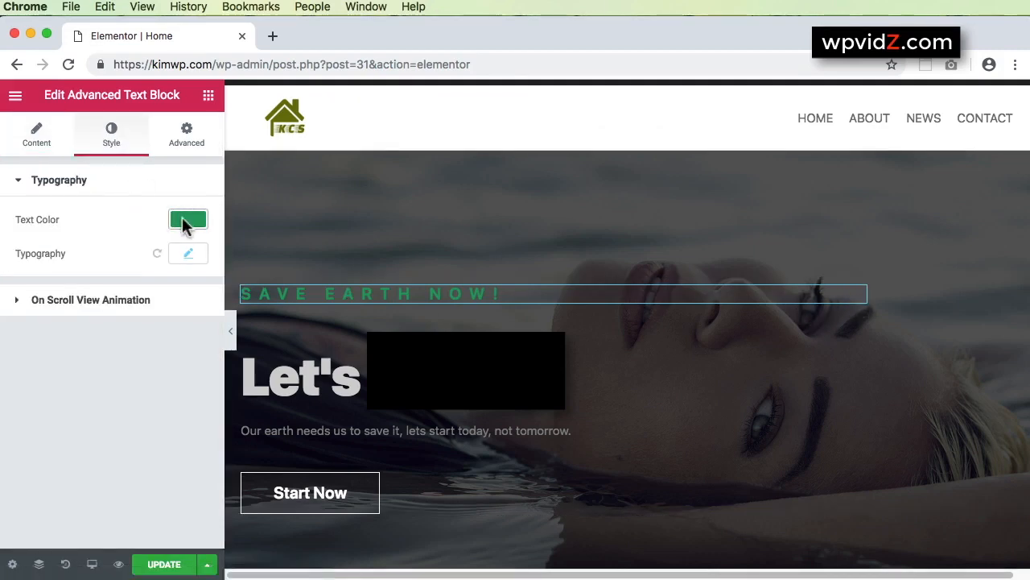
click(183, 218)
double_click(44, 222)
right_click(44, 219)
click(90, 331)
- Open TextEdit, paste the copied color code into a new document, and minimize it
key(super+space)
text(textedi)
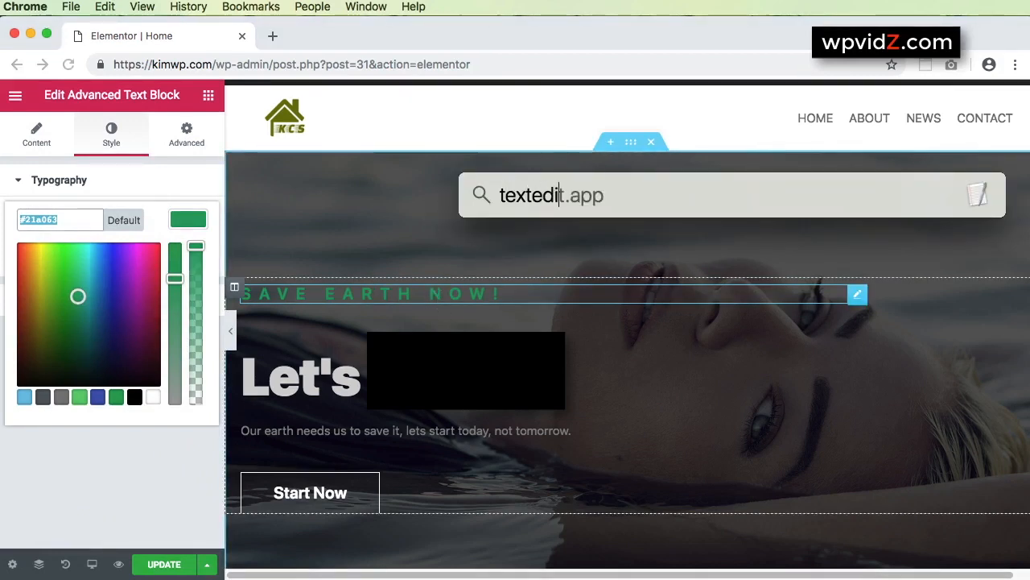
key(Return)
drag(465, 94, 494, 248)
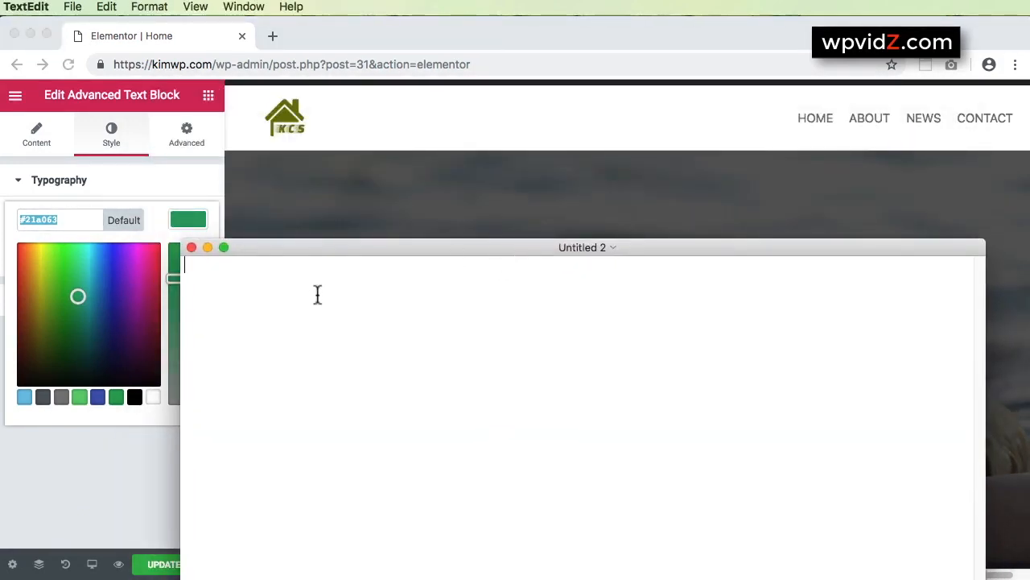
key(super+v)
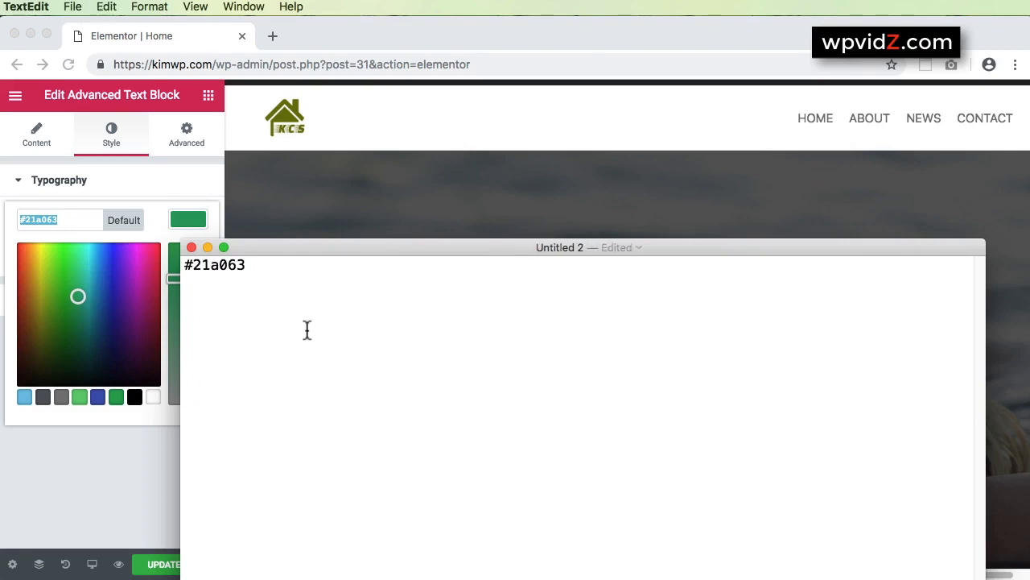
click(207, 249)
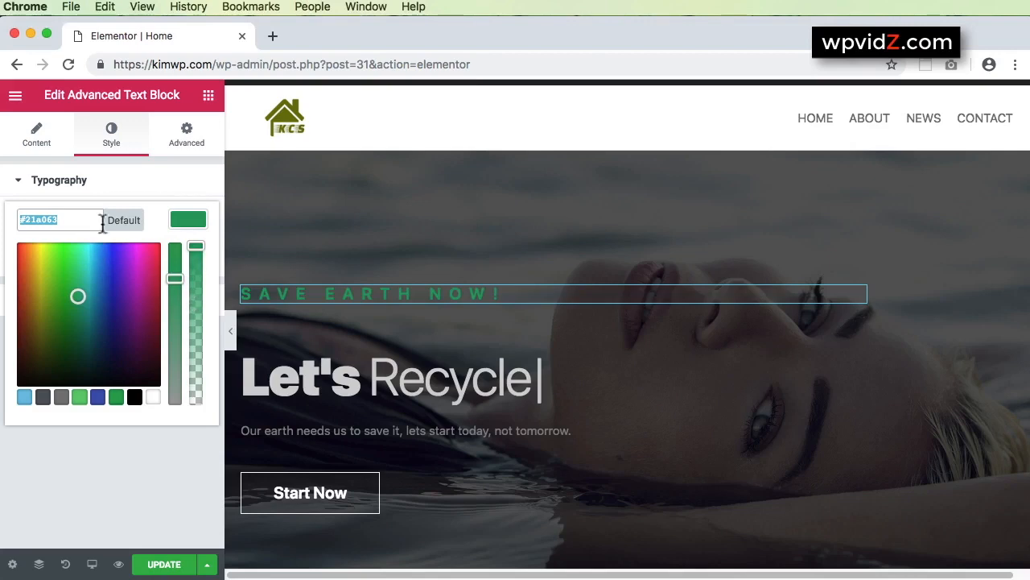
- Set the Educate box's icon primary color to #21a063
click(24, 190)
scroll(623, 388, down, 8)
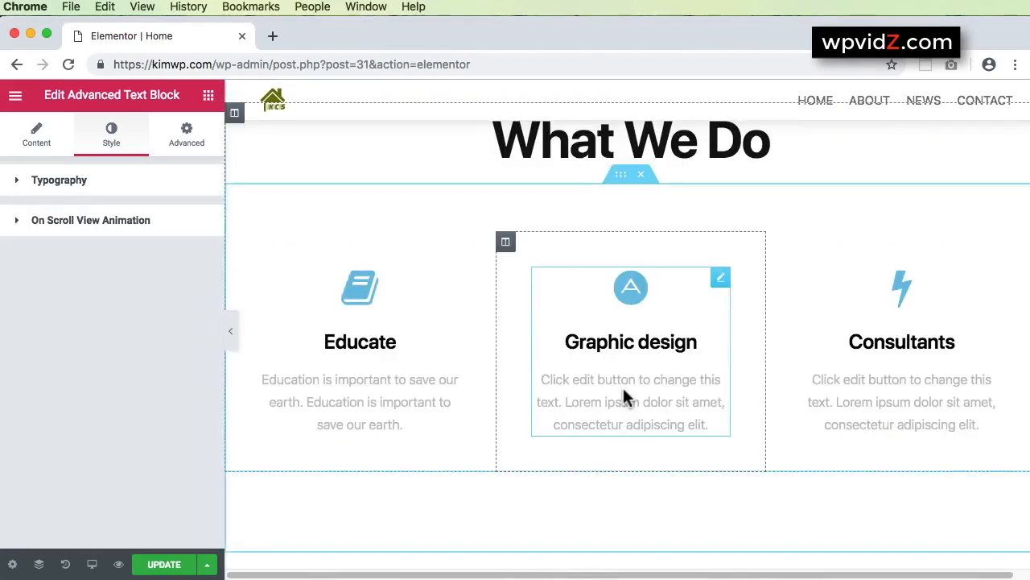
click(387, 333)
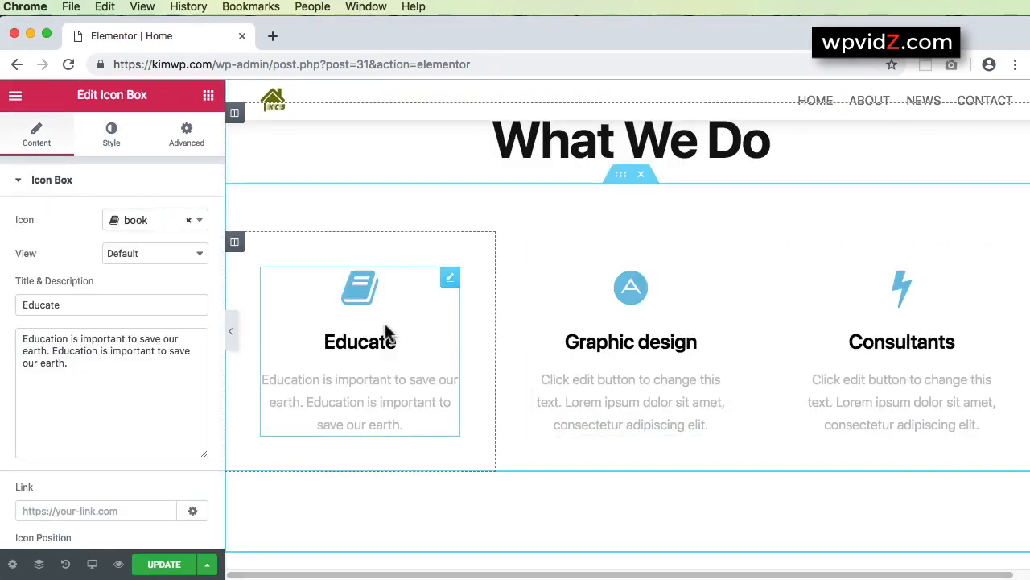
click(122, 147)
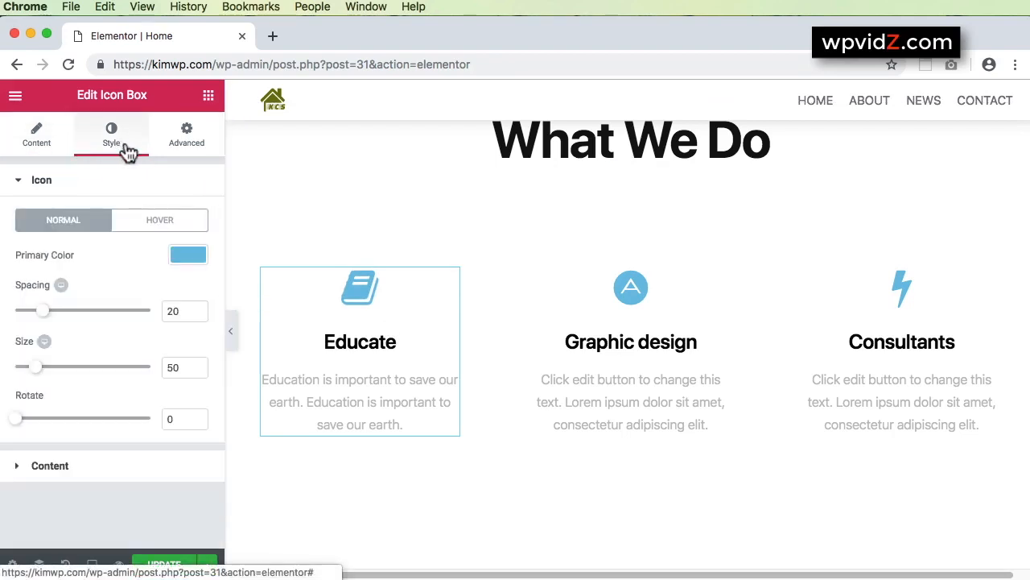
click(184, 256)
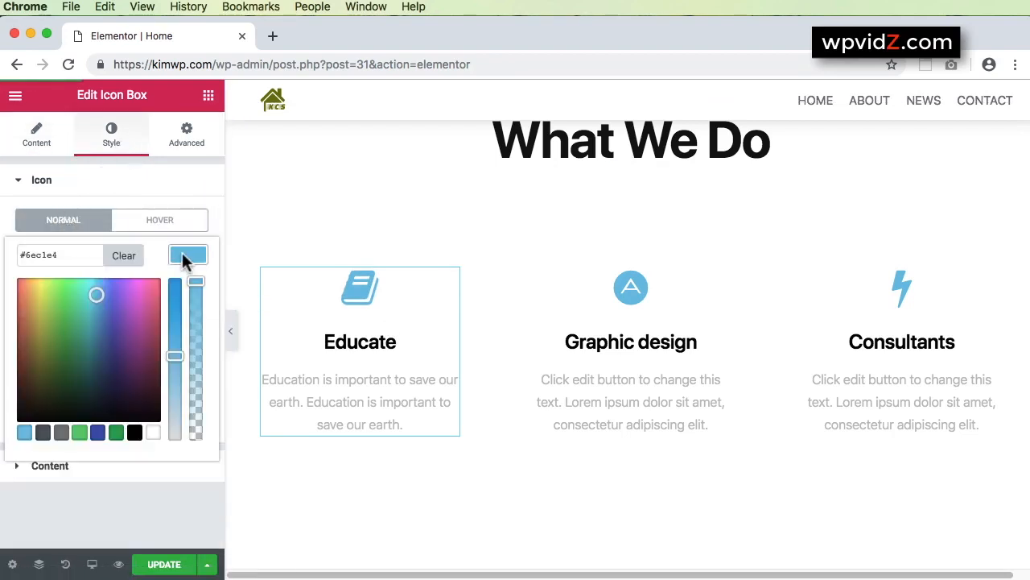
triple_click(79, 253)
key(super+v)
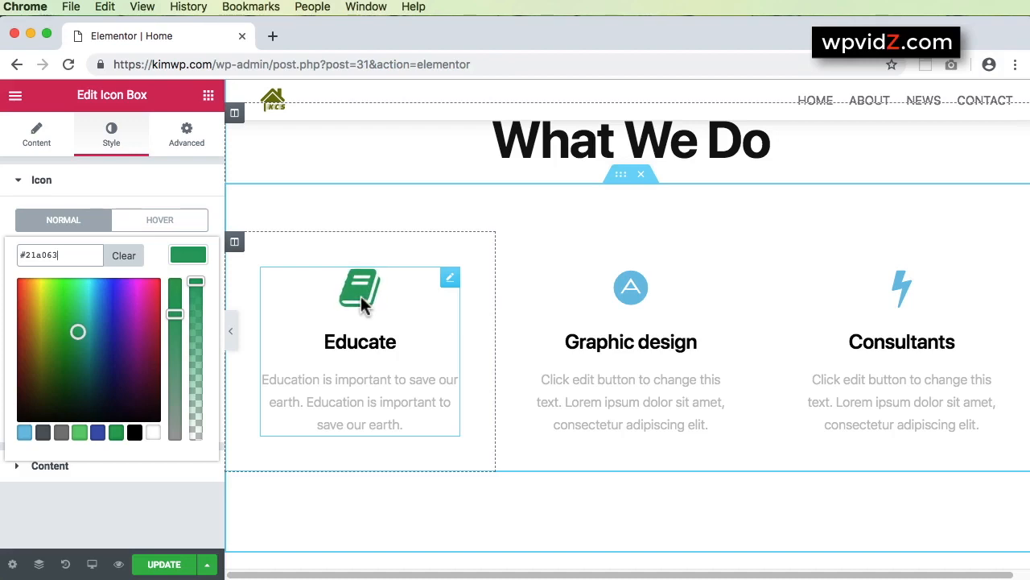
- Inspect the Educate icon's hover color and hover animation options
click(174, 223)
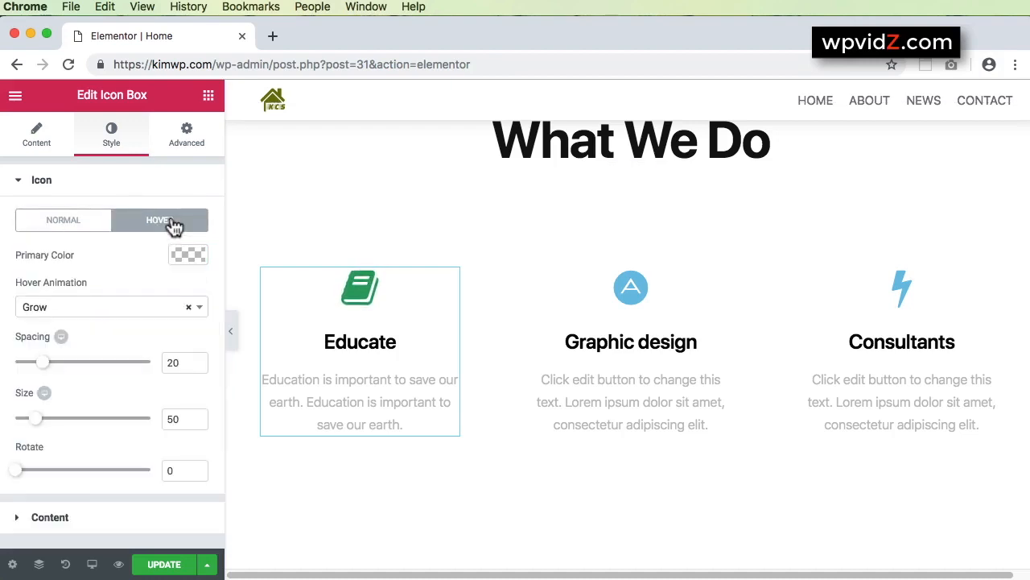
click(200, 314)
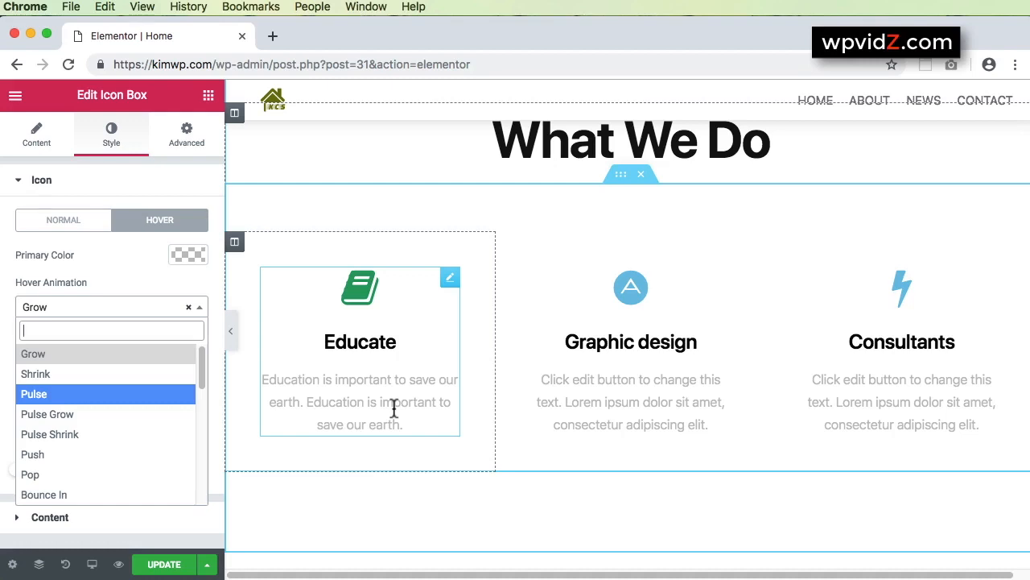
click(18, 183)
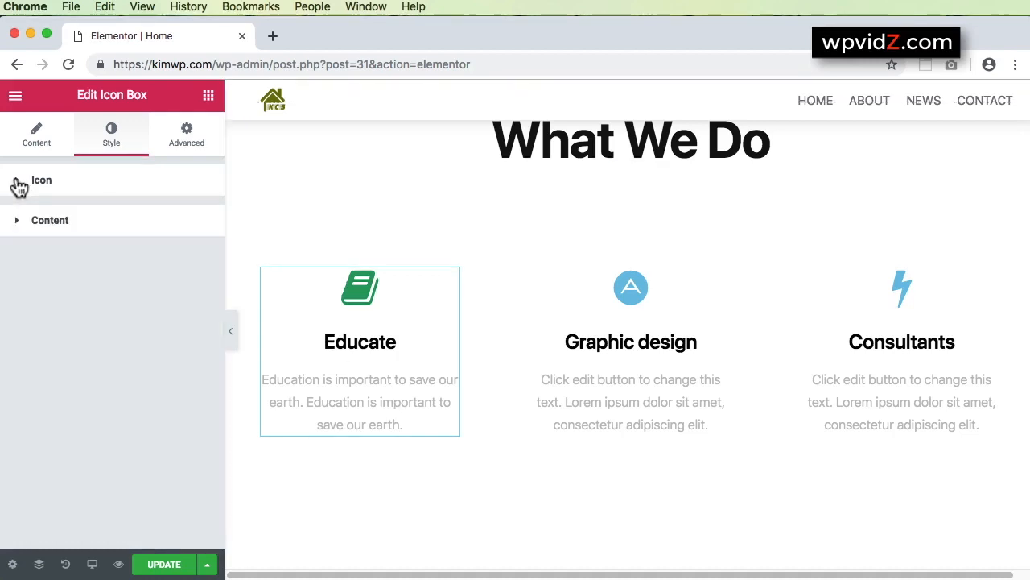
- Set the Educate box's description color to dark grey #686868
click(19, 224)
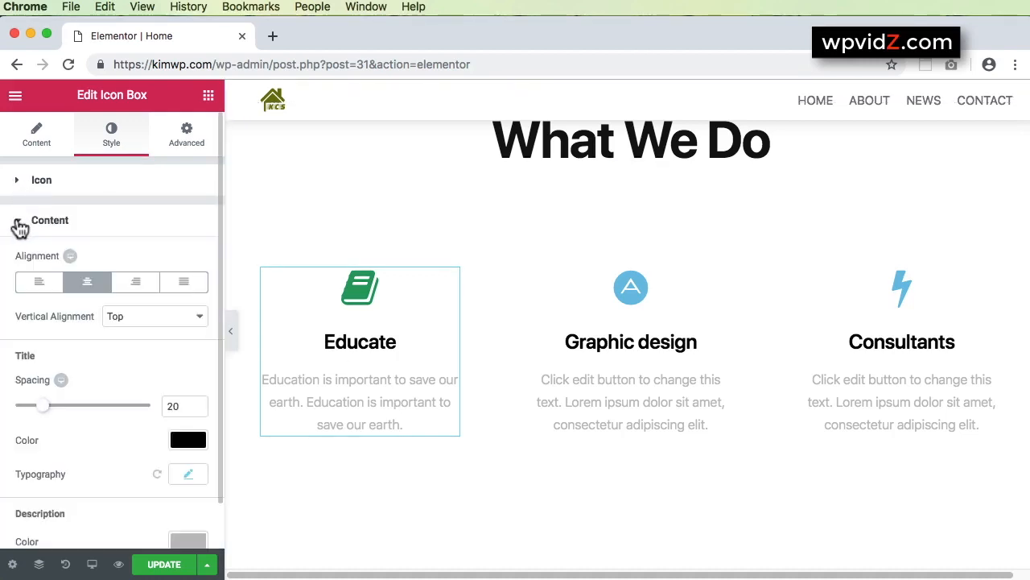
scroll(150, 373, down, 2)
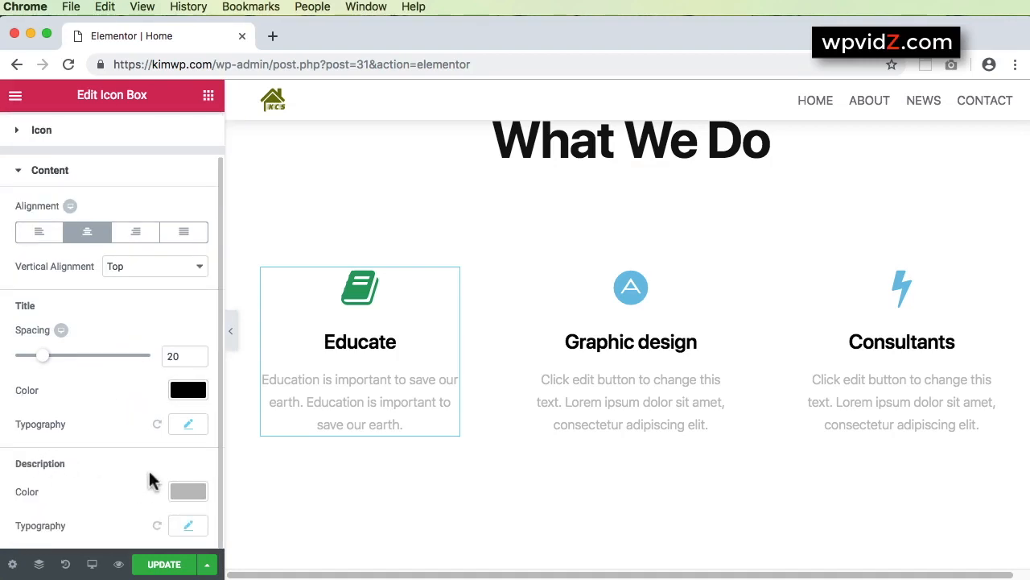
click(180, 491)
scroll(186, 402, down, 6)
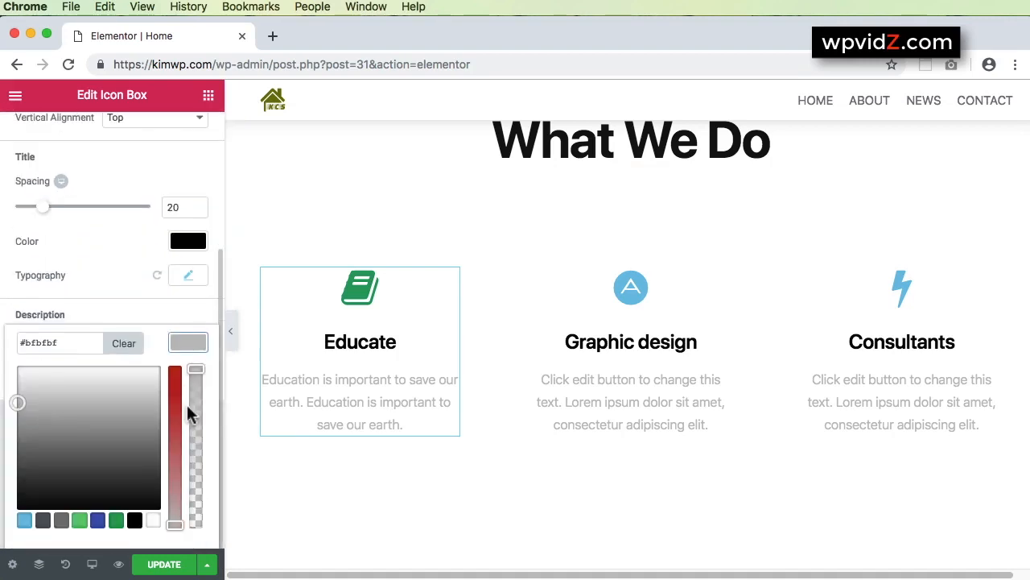
mouse_move(32, 432)
mouse_down()
mouse_move(24, 412)
mouse_move(63, 451)
mouse_up()
drag(57, 342, 4, 342)
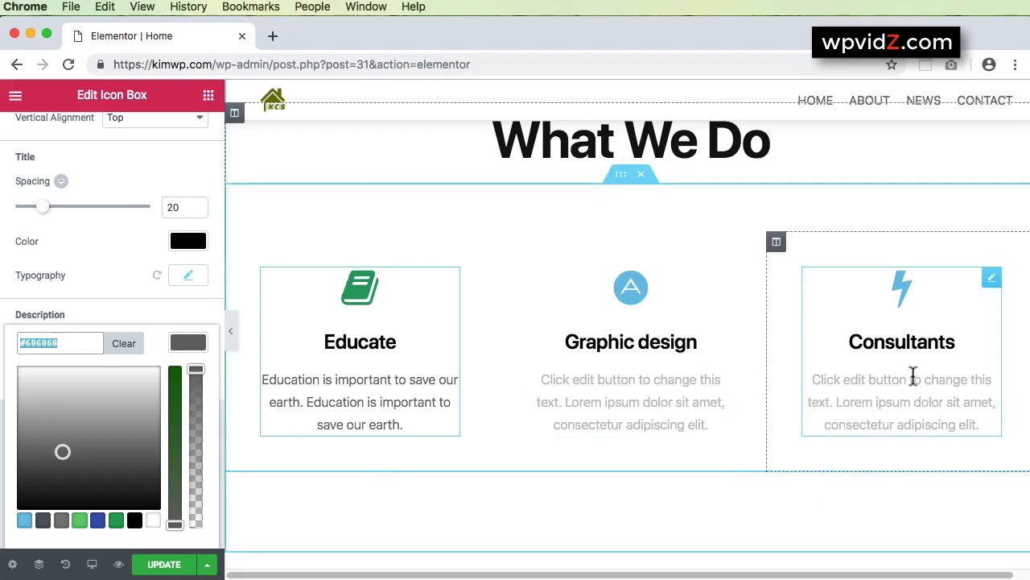
- Add the note "text color: #686868" to the TextEdit document and minimize it
click(659, 411)
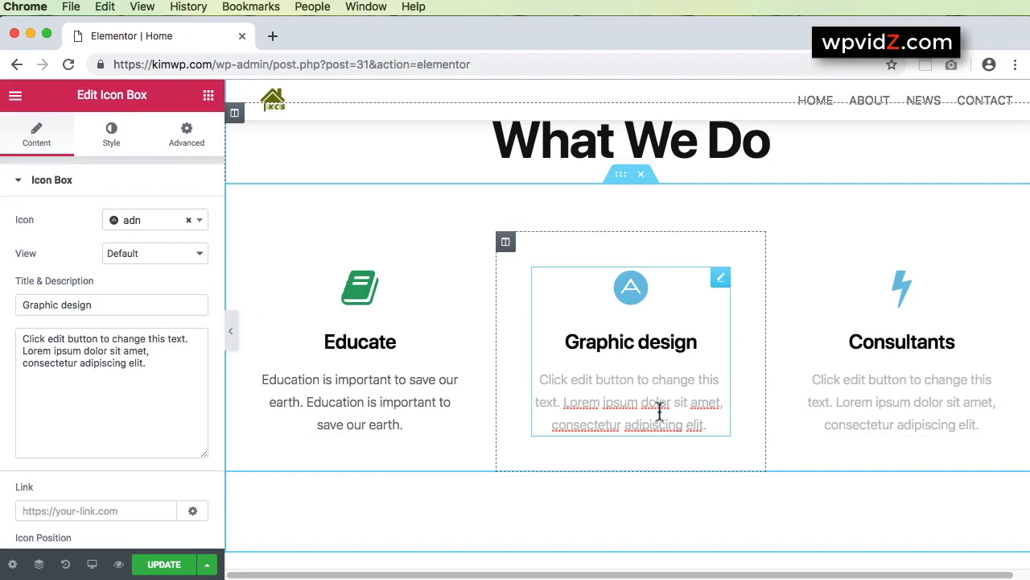
click(361, 374)
key(super+Tab)
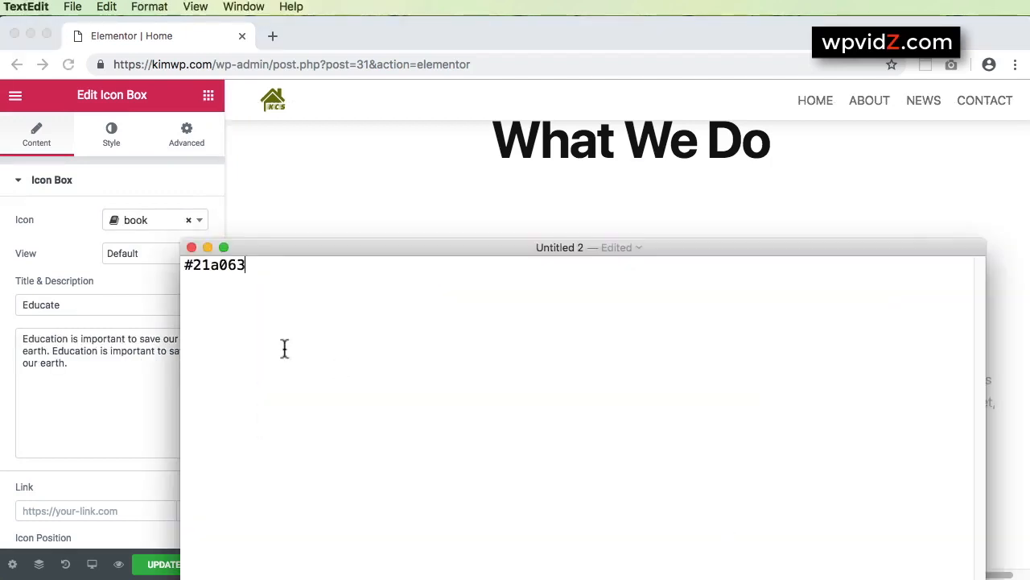
text(text color)
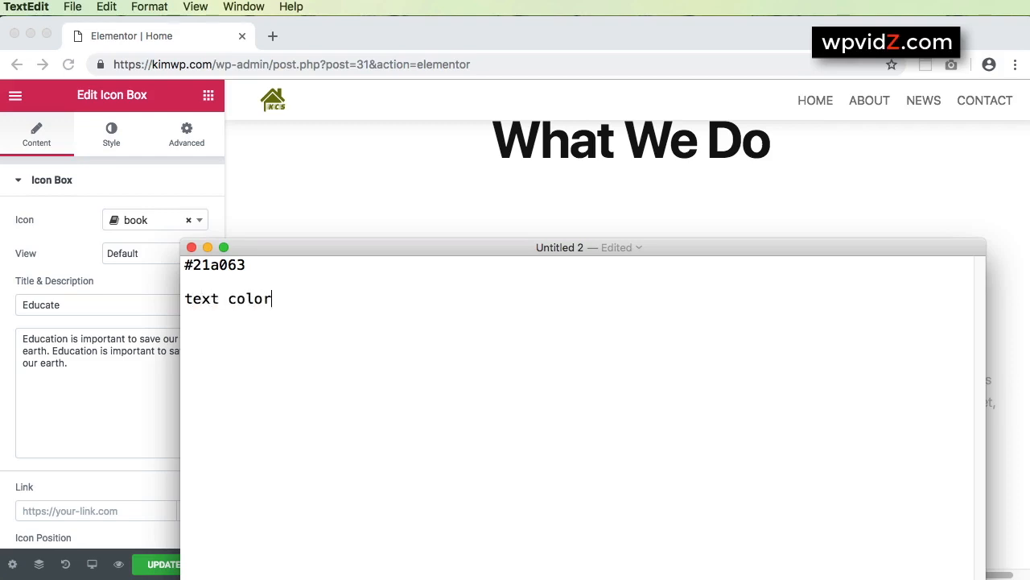
text(: #686868)
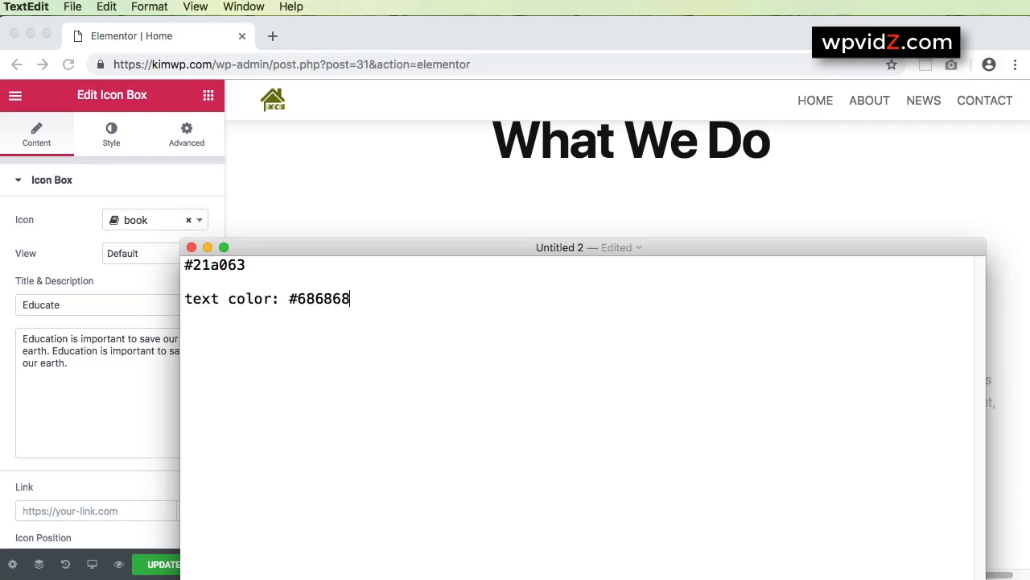
click(207, 247)
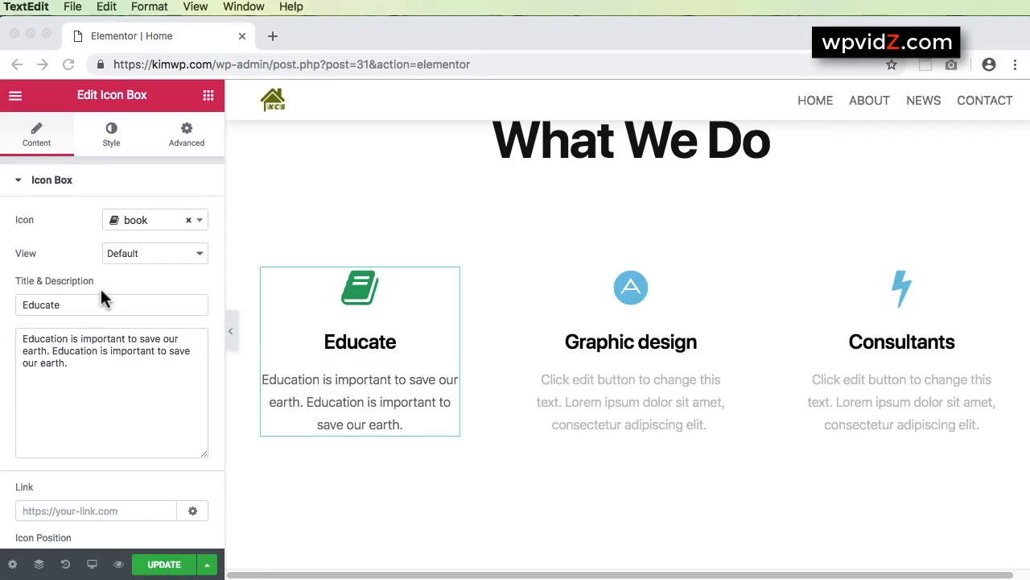
- Rename the second service icon box's title from Graphic design to Reduce
click(697, 404)
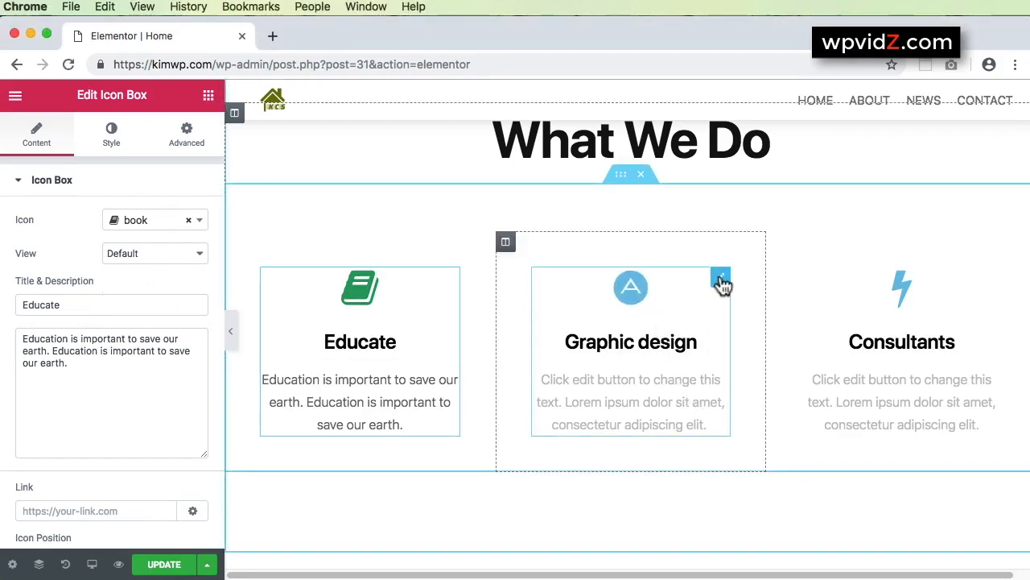
click(720, 279)
click(111, 302)
key(super+a)
text(Reduce)
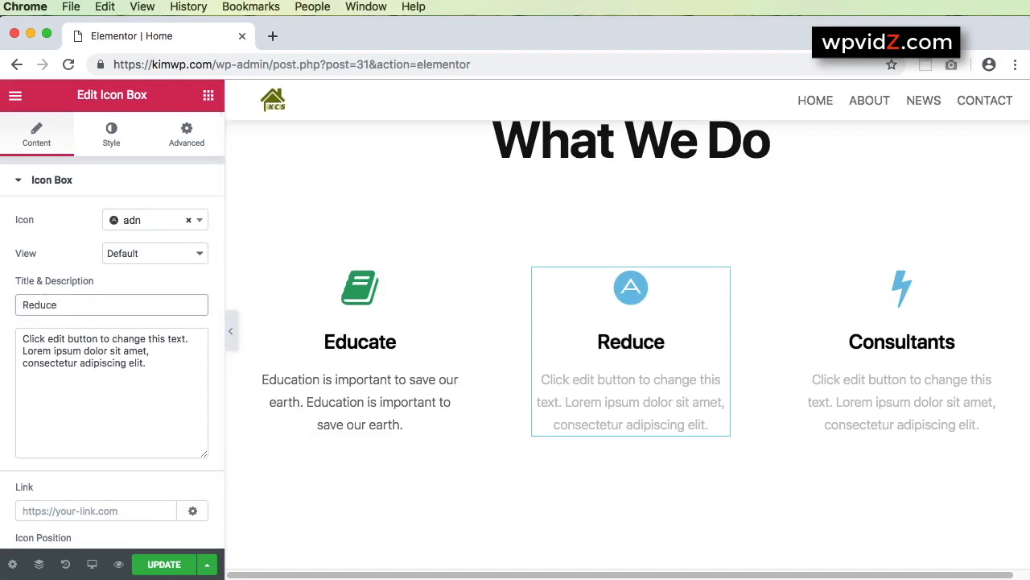
- Change the Reduce box's icon to the heart icon
click(187, 225)
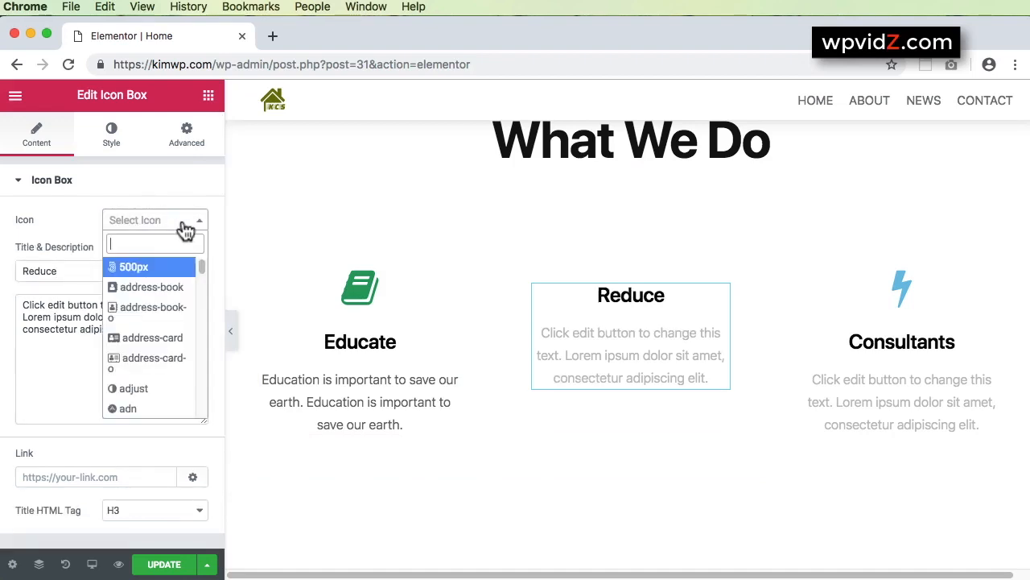
text(hear)
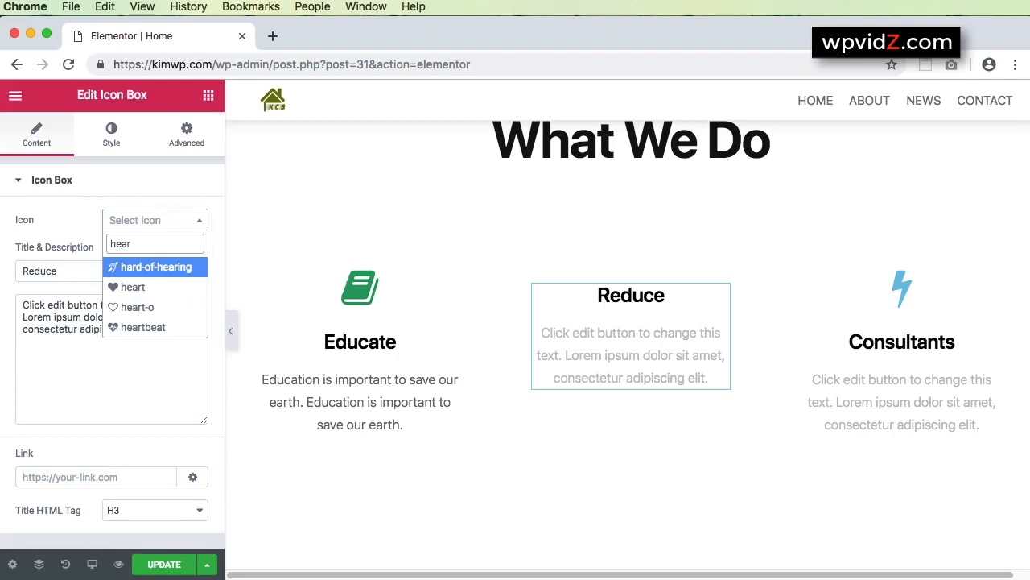
click(133, 288)
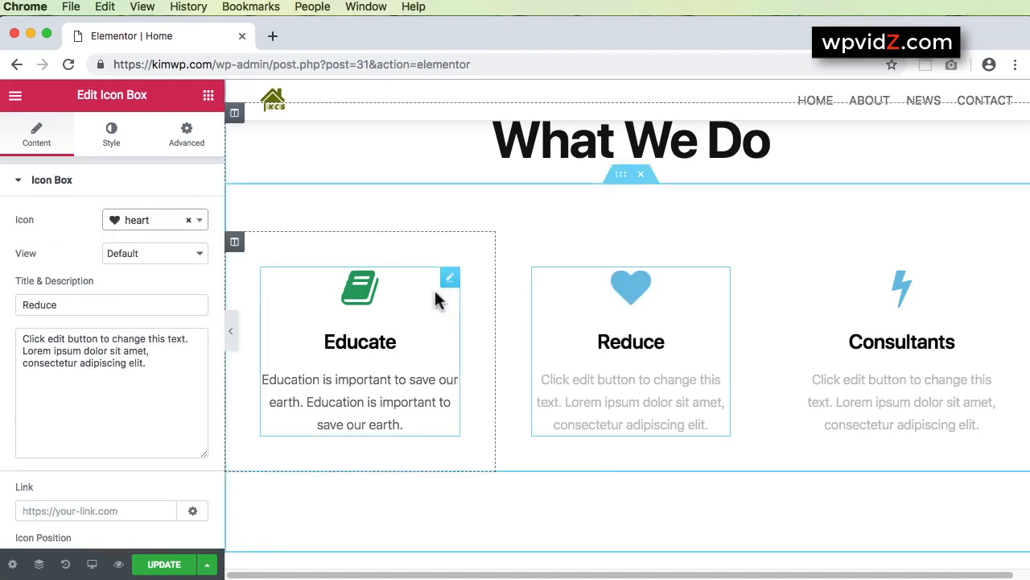
- Replace the Reduce box's description with "Reducing waste is important before we eventually want to reuse and recycle them."
drag(145, 366, 25, 335)
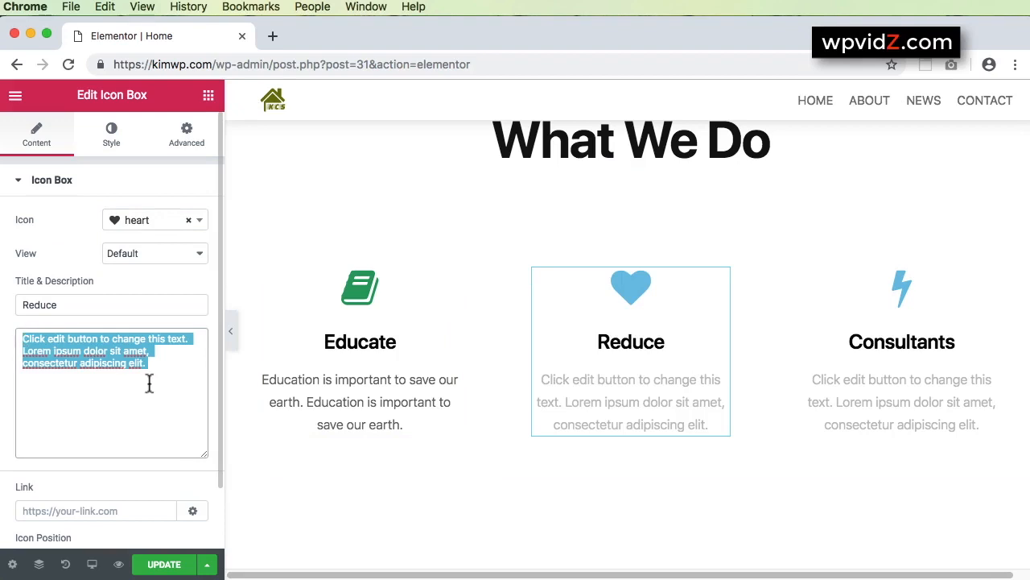
text(Reducing waste is important before we eventually want to rec)
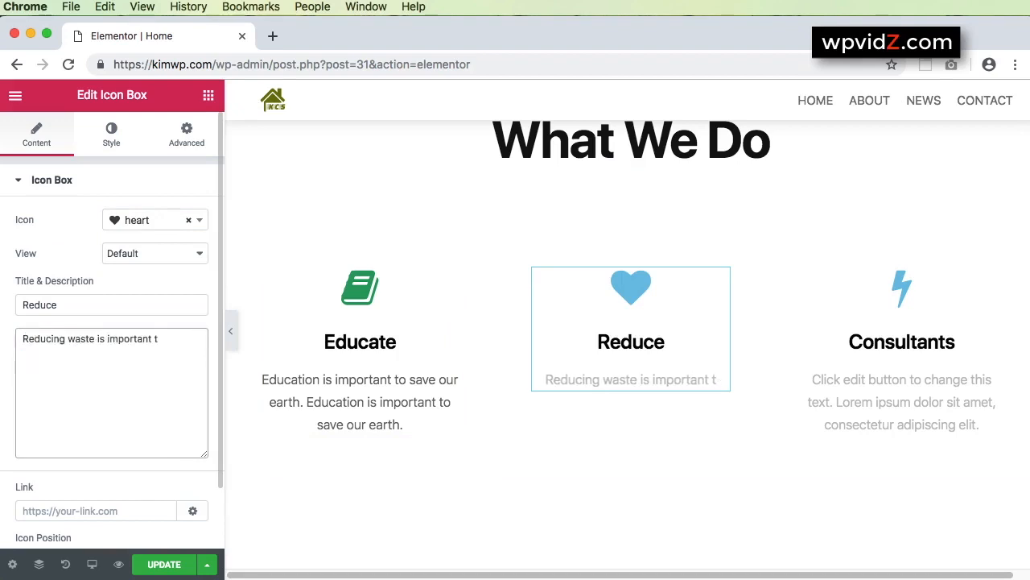
key(BackSpace)
text(use and recycle them.)
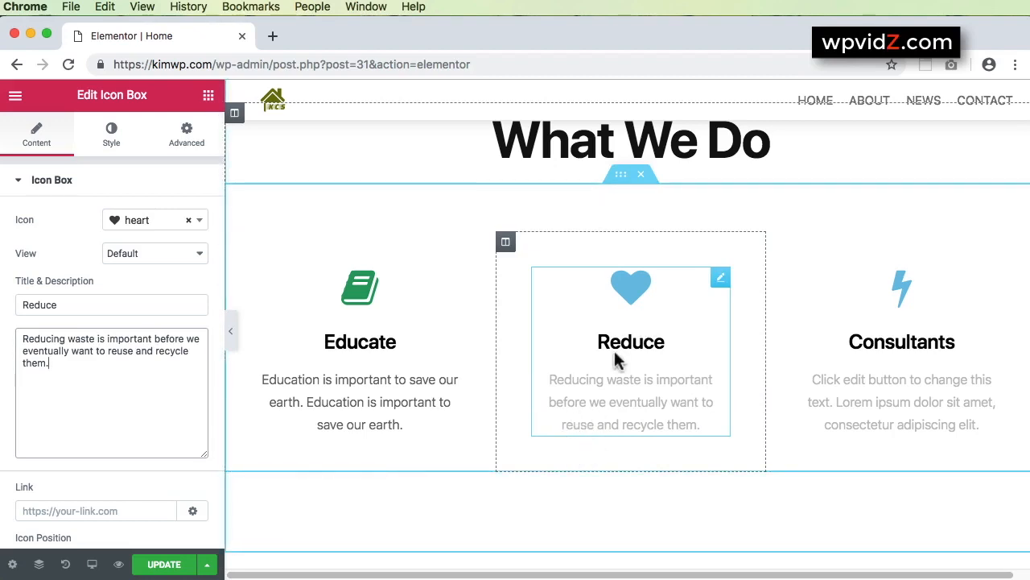
- Set the Reduce box's icon color to #21a063 by copying the value from the TextEdit note
click(109, 145)
click(189, 255)
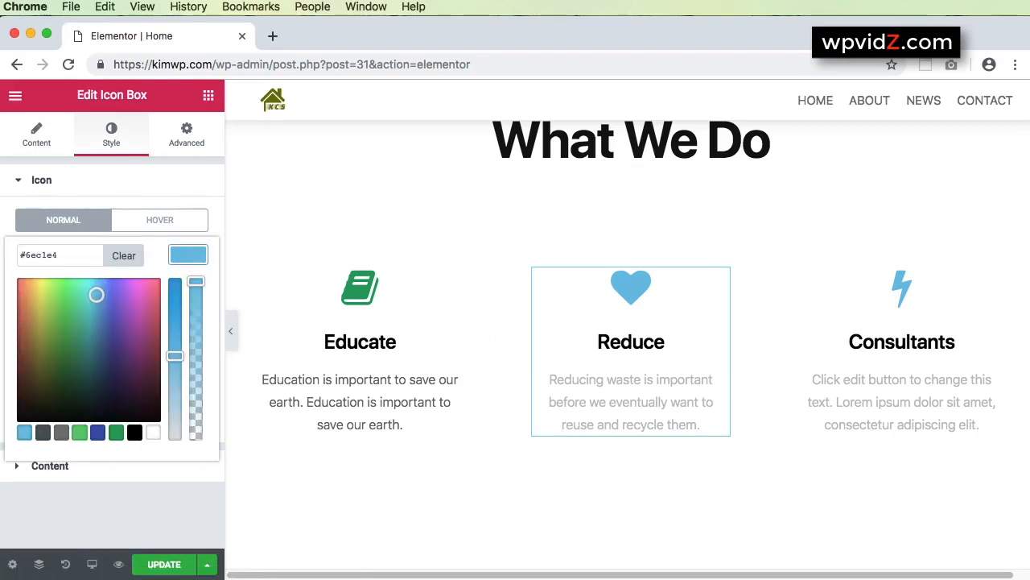
key(super+Tab)
drag(244, 266, 192, 262)
right_click(202, 263)
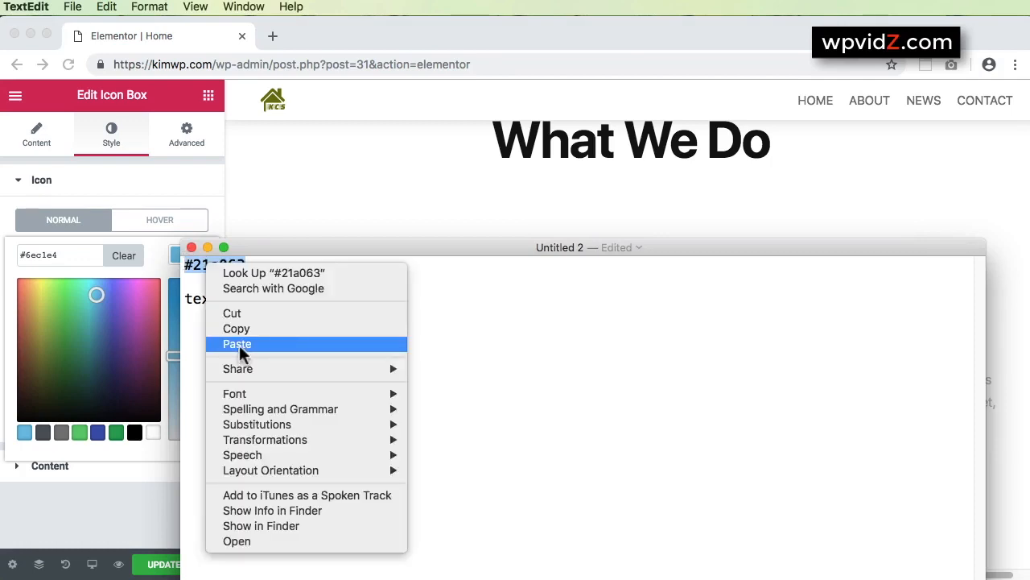
click(239, 328)
click(207, 247)
click(80, 255)
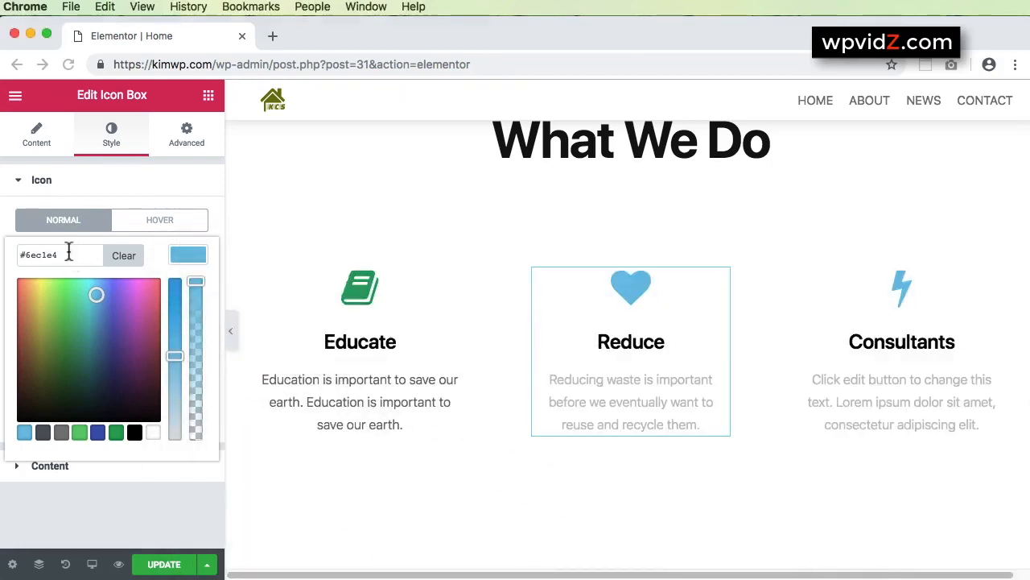
key(super+a)
key(super+v)
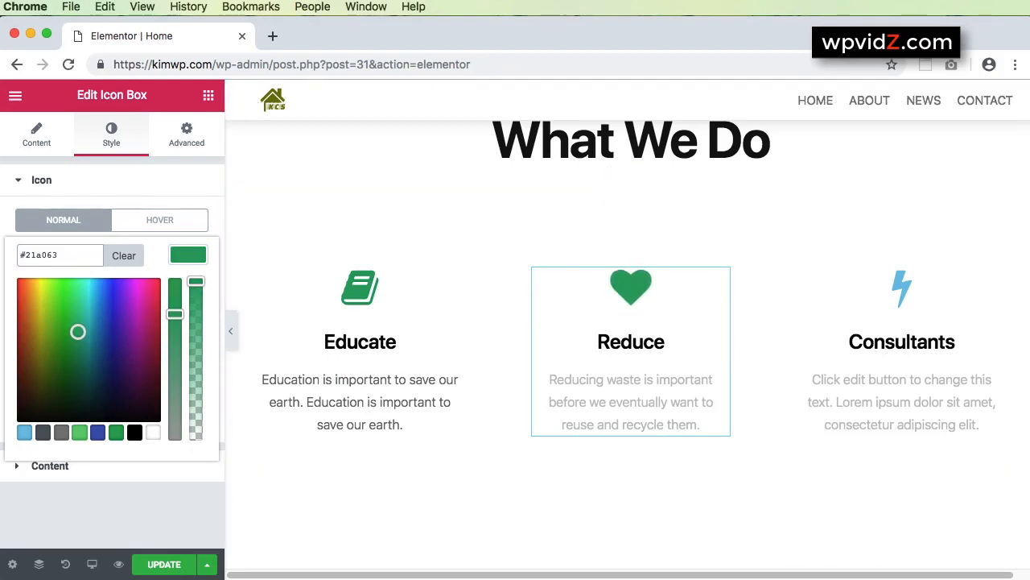
- Set the Reduce box's description color to #686868, copied from the TextEdit note
click(19, 184)
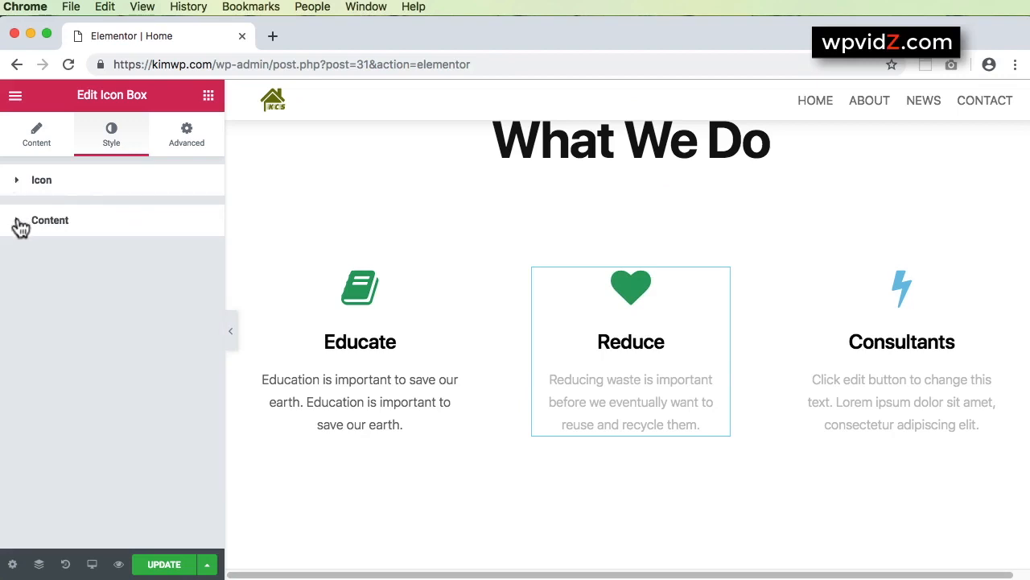
click(21, 222)
scroll(96, 357, down, 2)
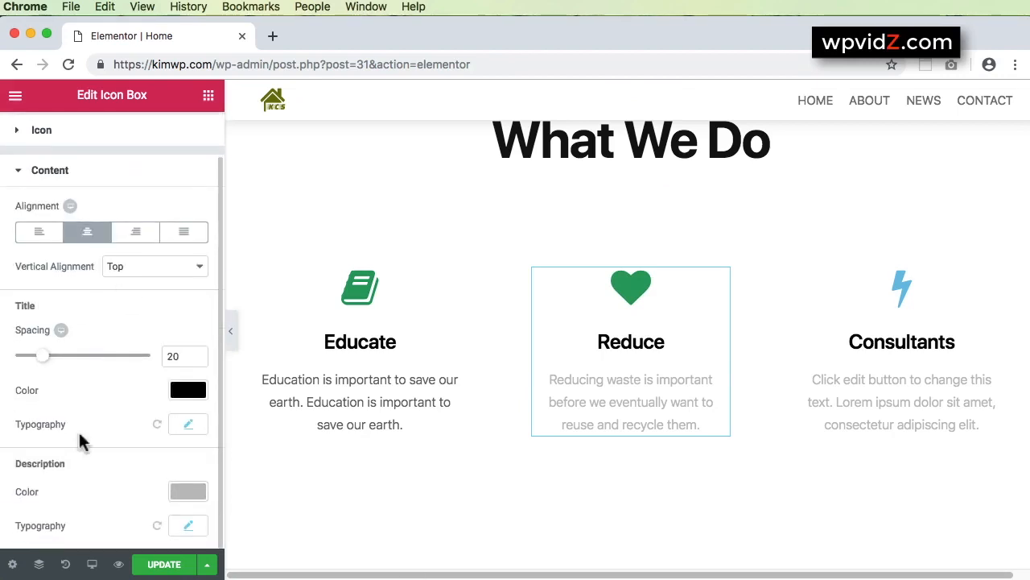
click(179, 492)
scroll(99, 483, down, 5)
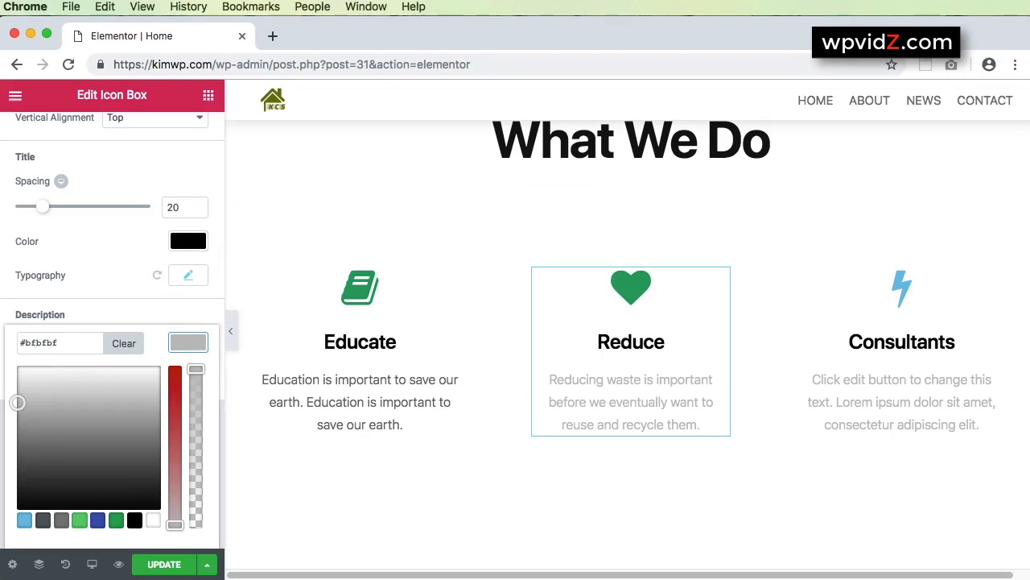
drag(352, 299, 288, 297)
right_click(310, 301)
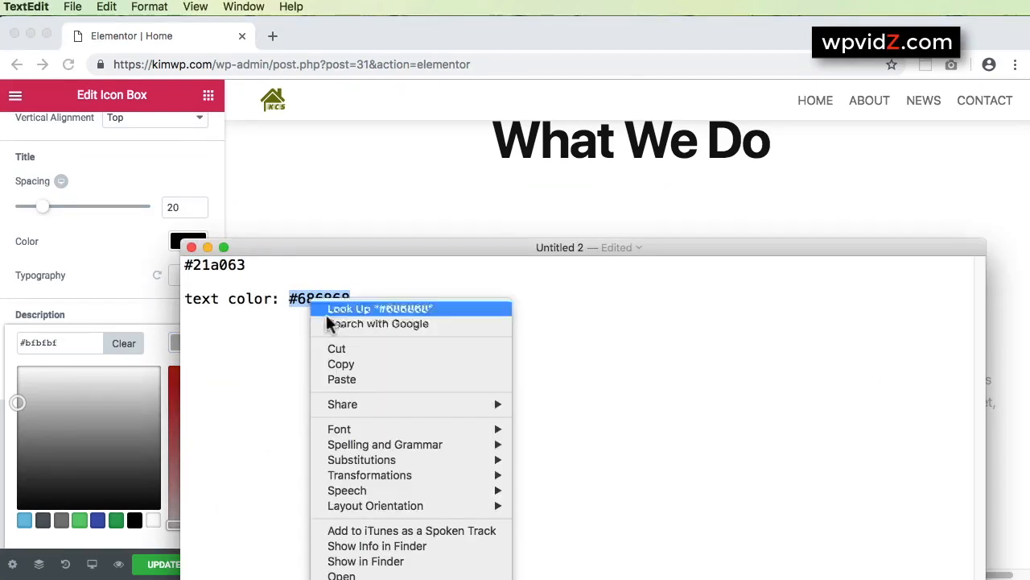
click(347, 364)
click(69, 341)
triple_click(69, 343)
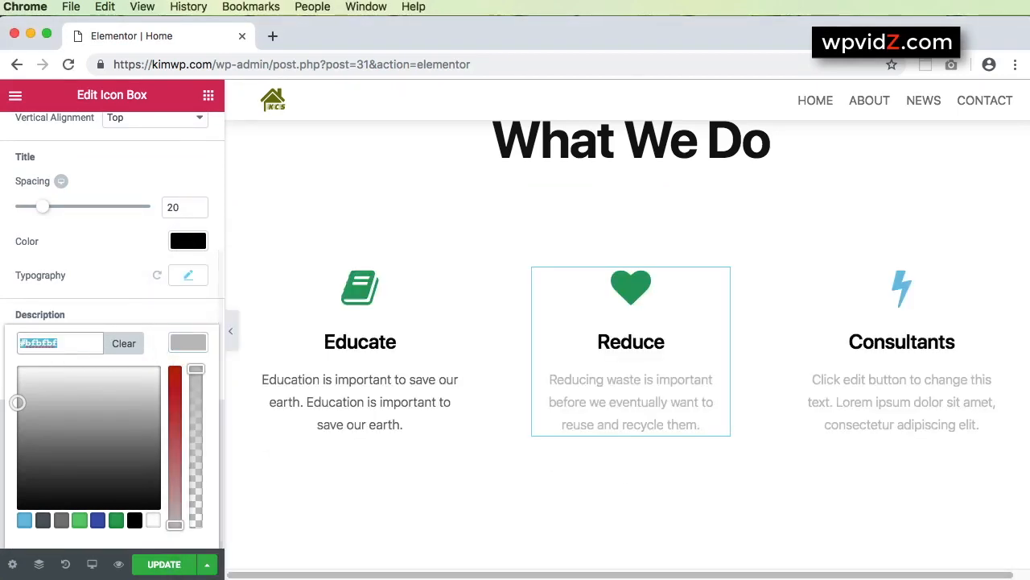
key(super+v)
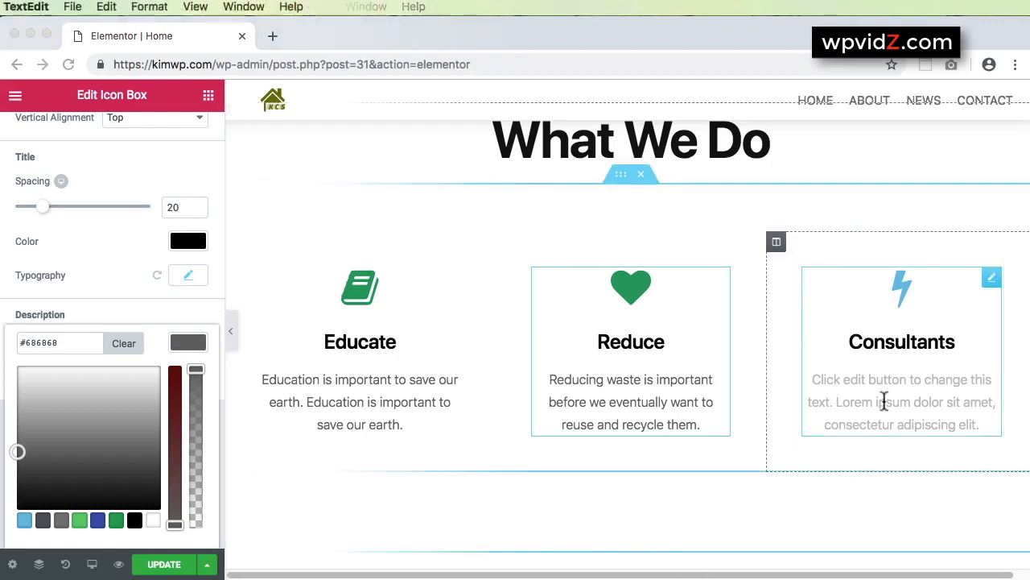
- Select the third service box and update the page to save the changes
click(932, 392)
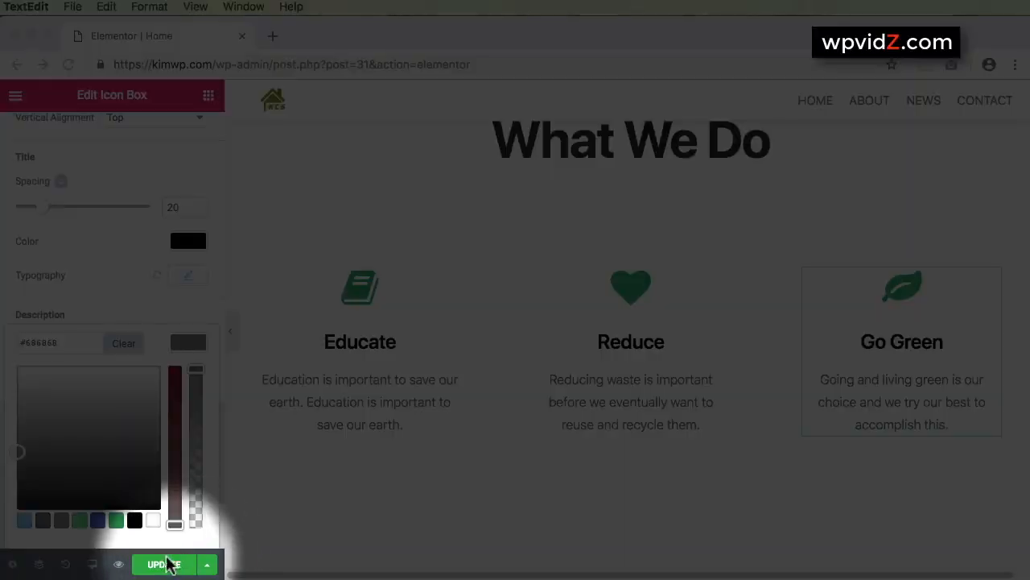
click(164, 564)
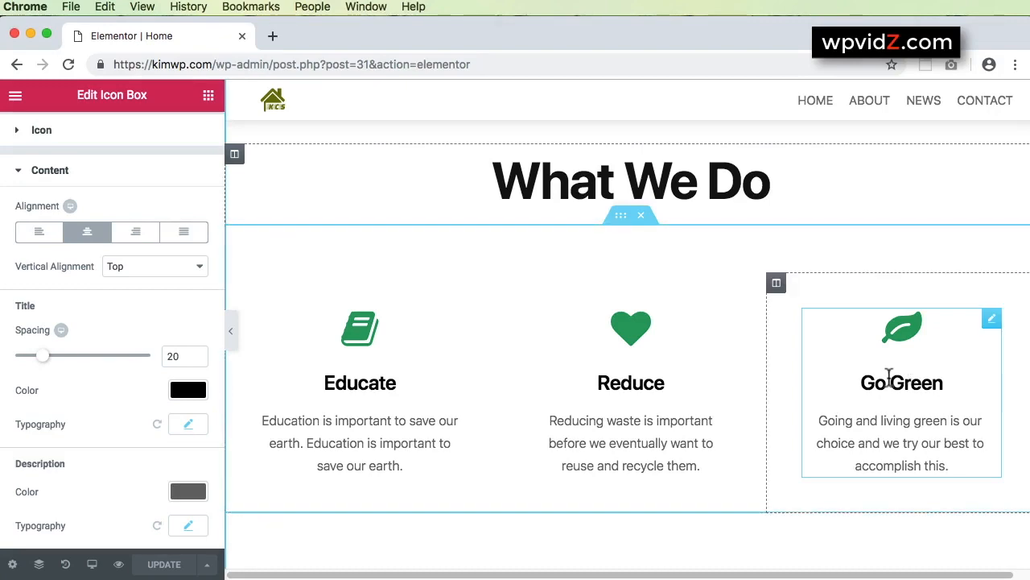
- Select the hero section and set its first background gradient color to a very dark green
scroll(889, 377, down, 10)
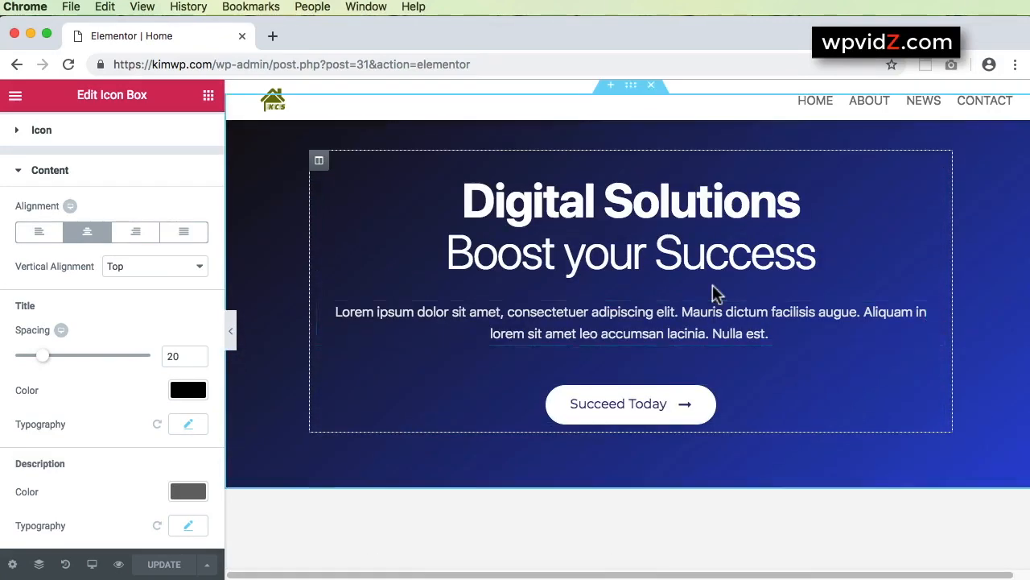
scroll(712, 294, up, 3)
click(631, 203)
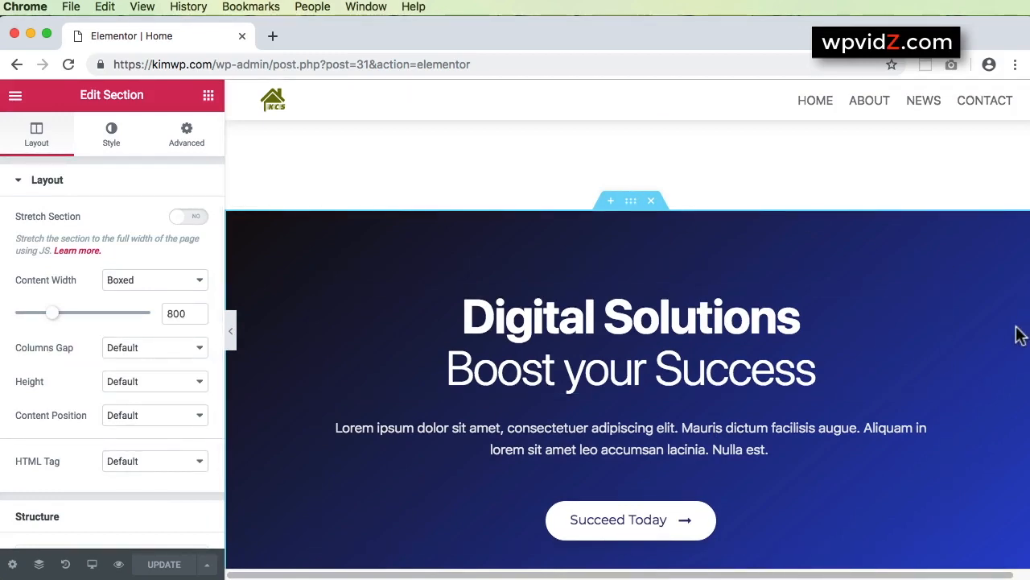
click(108, 142)
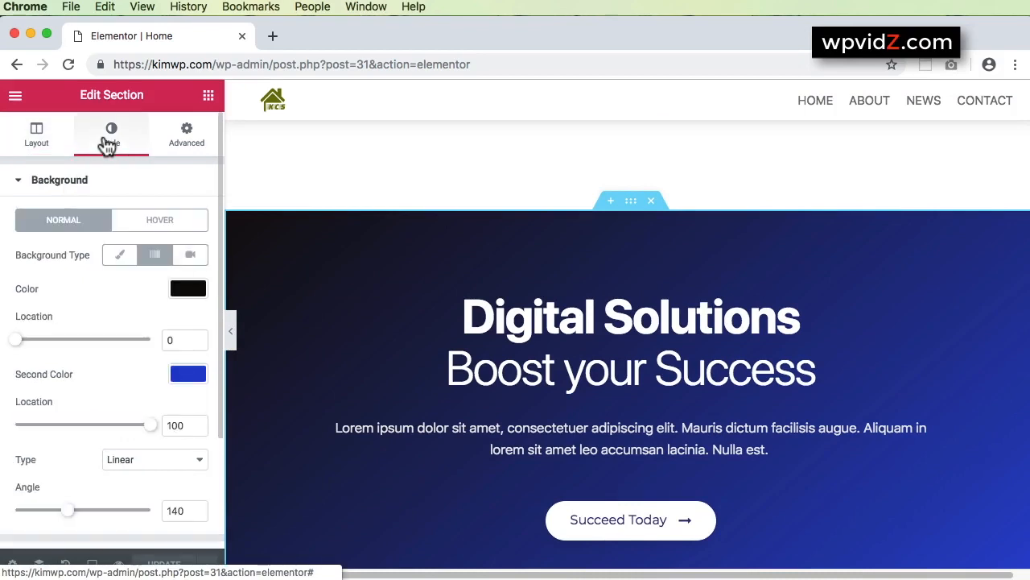
click(181, 292)
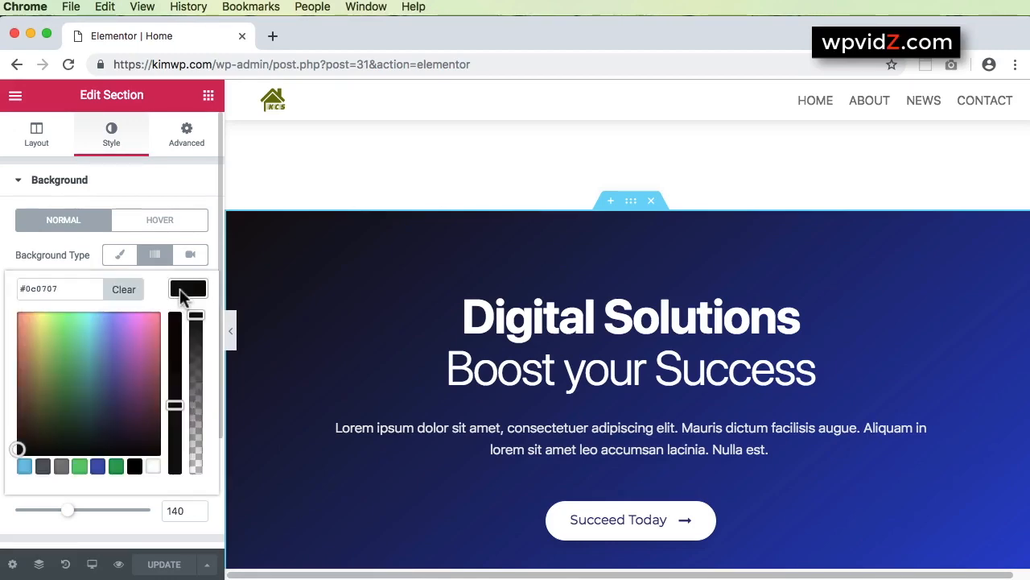
click(116, 466)
drag(71, 387, 73, 419)
click(185, 187)
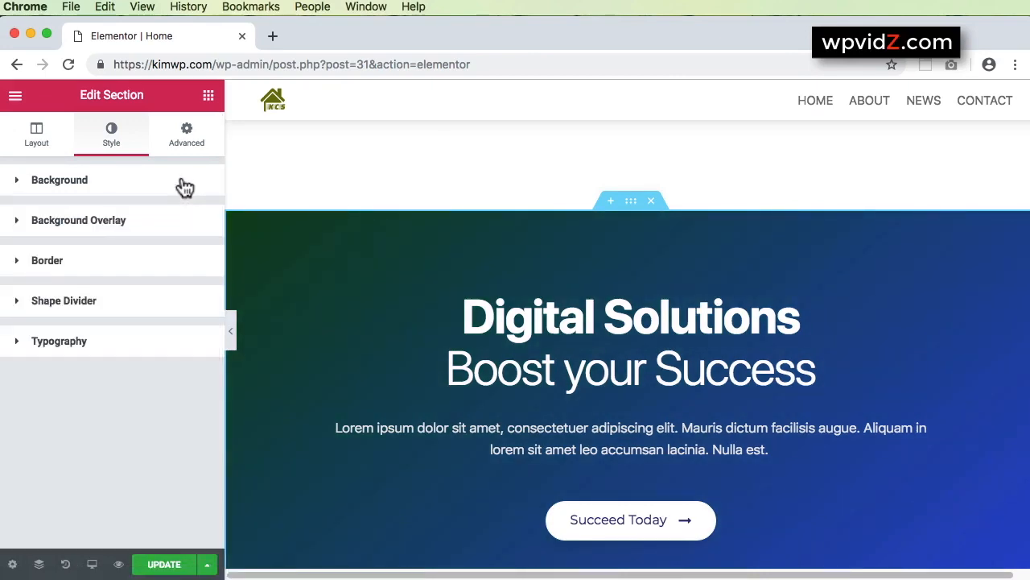
- Set the hero's second gradient color to #21a063 from the note, then darken it to #004f36
click(64, 187)
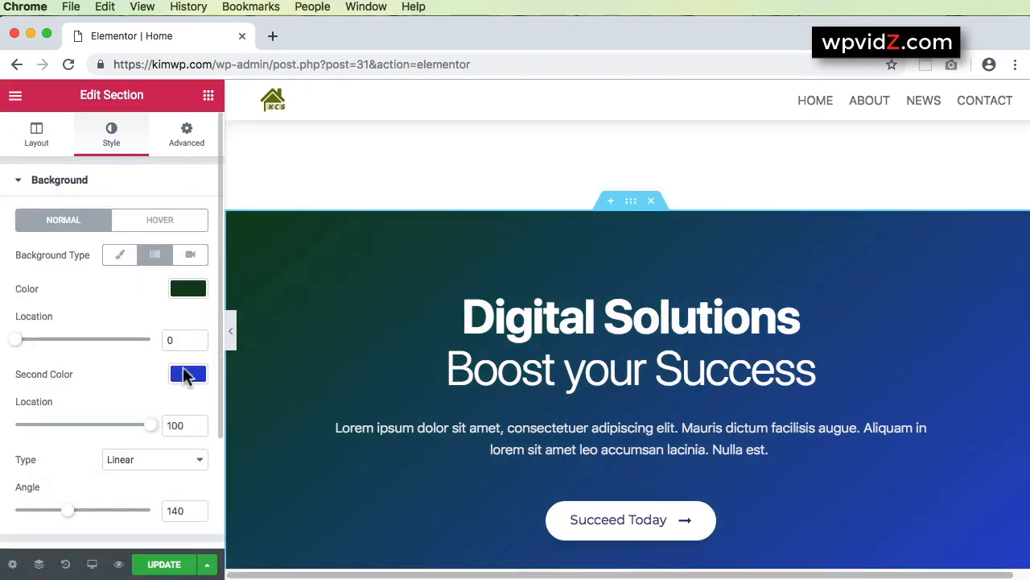
click(185, 374)
key(super+Tab)
drag(247, 265, 182, 265)
right_click(233, 264)
click(253, 330)
click(207, 247)
click(60, 374)
key(super+v)
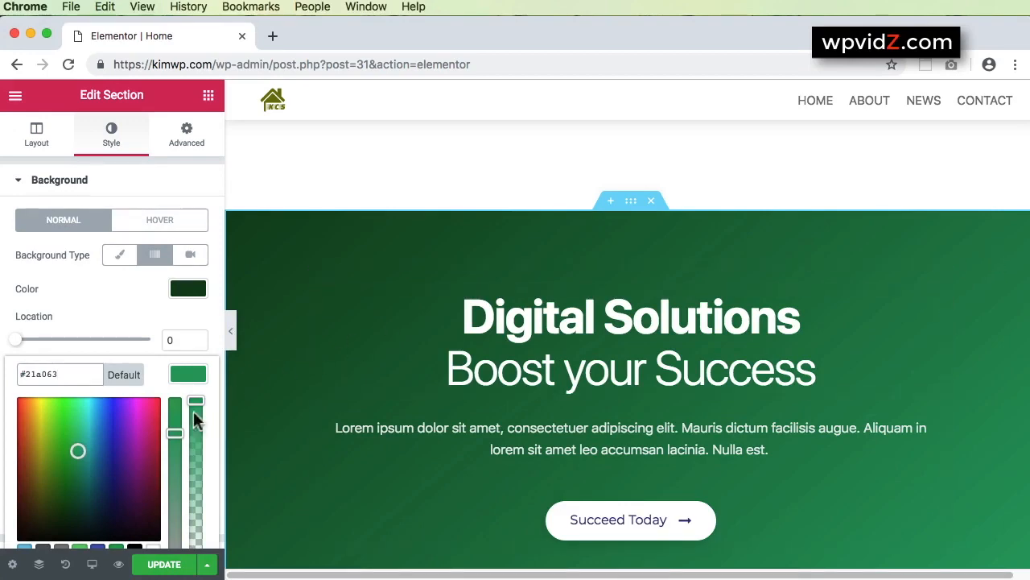
drag(174, 433, 177, 404)
drag(77, 452, 81, 495)
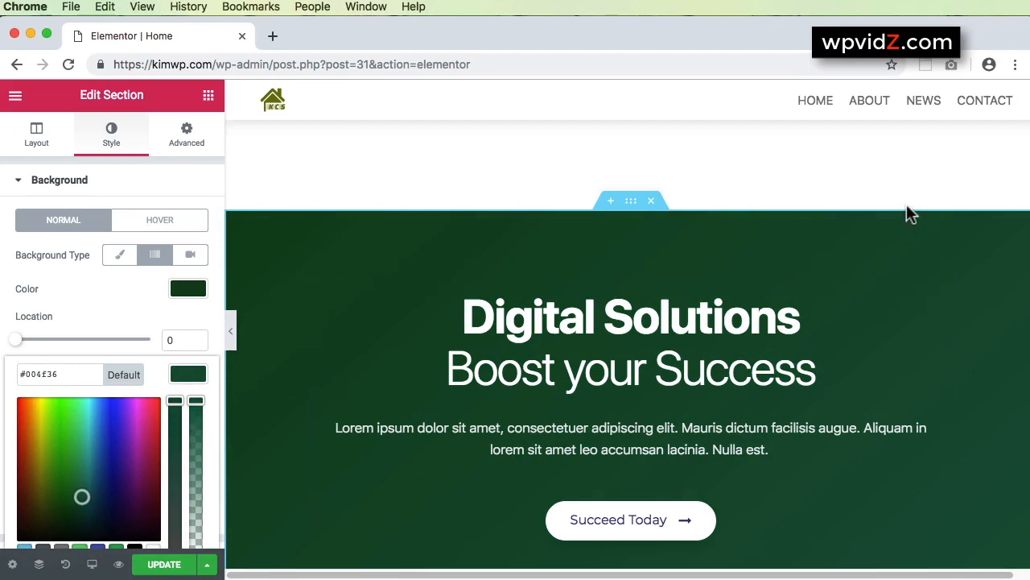
- Change the hero heading to "Save our earth!" with the second line "If not now, when?"
click(845, 332)
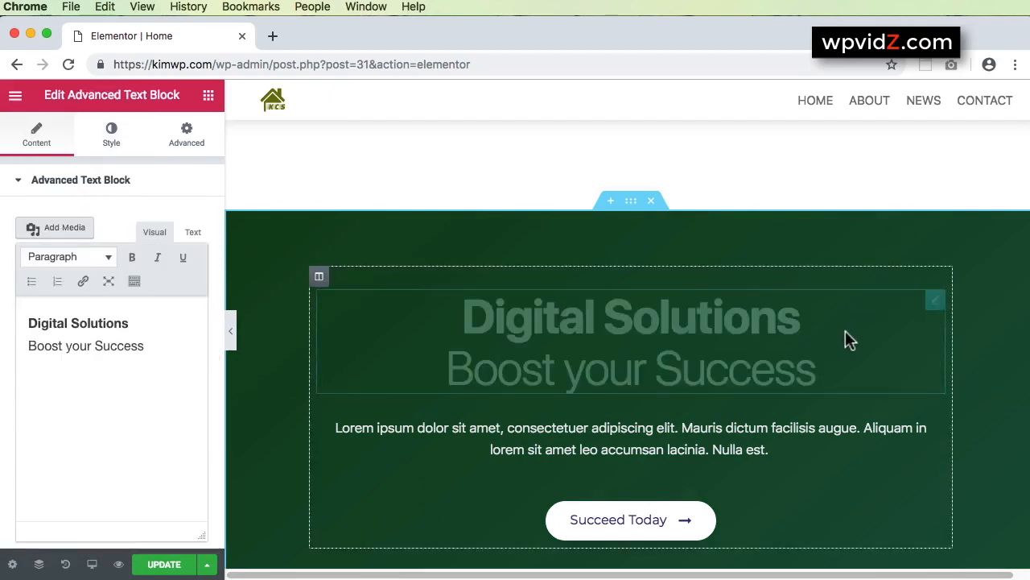
drag(130, 323, 13, 309)
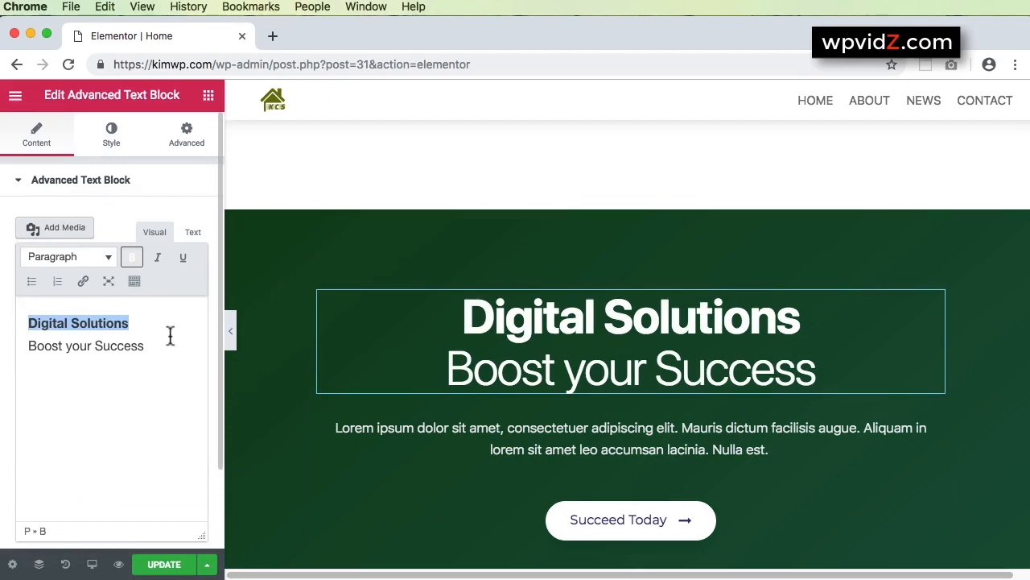
text(Save our earth!)
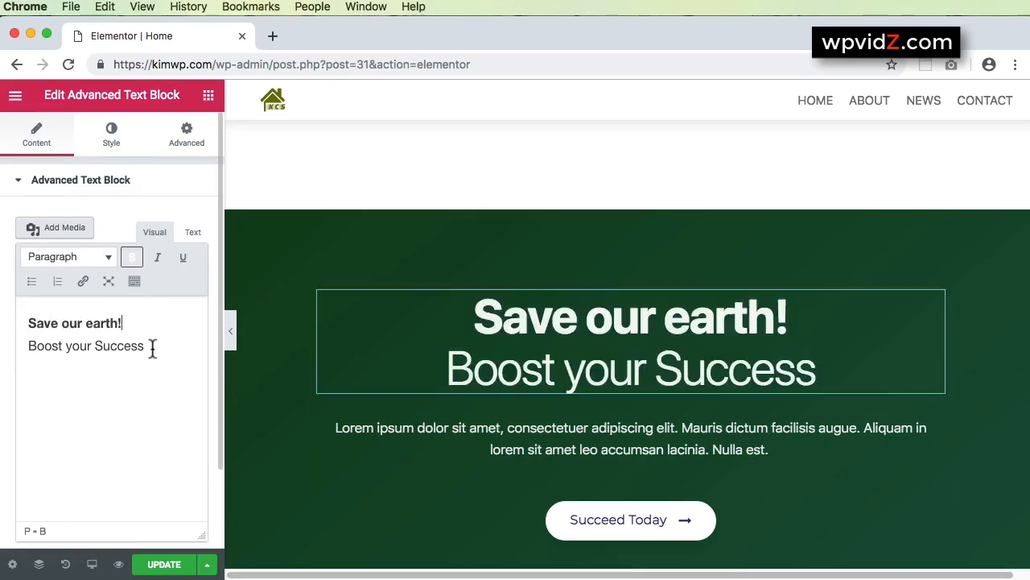
drag(152, 346, 18, 346)
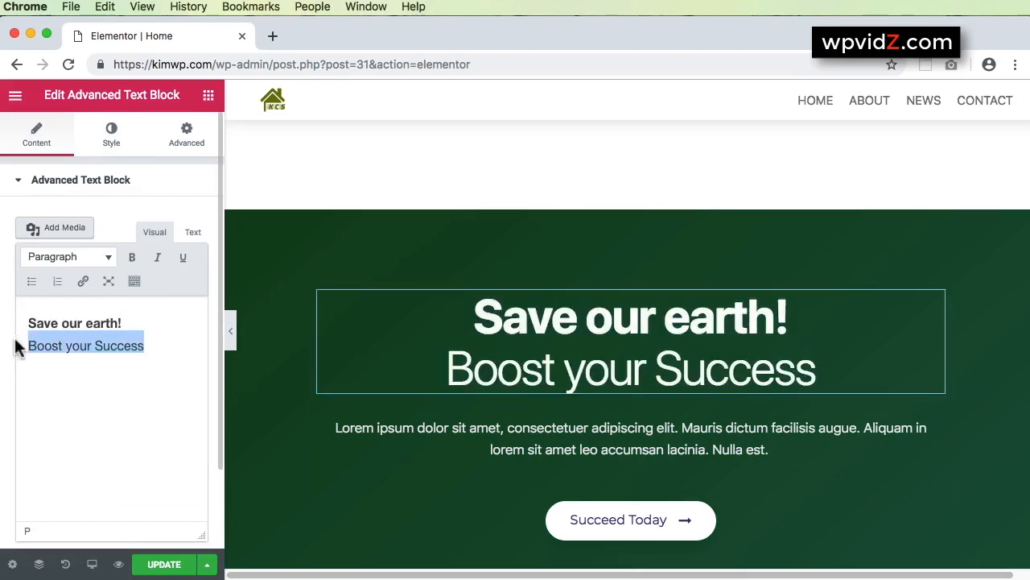
text(If)
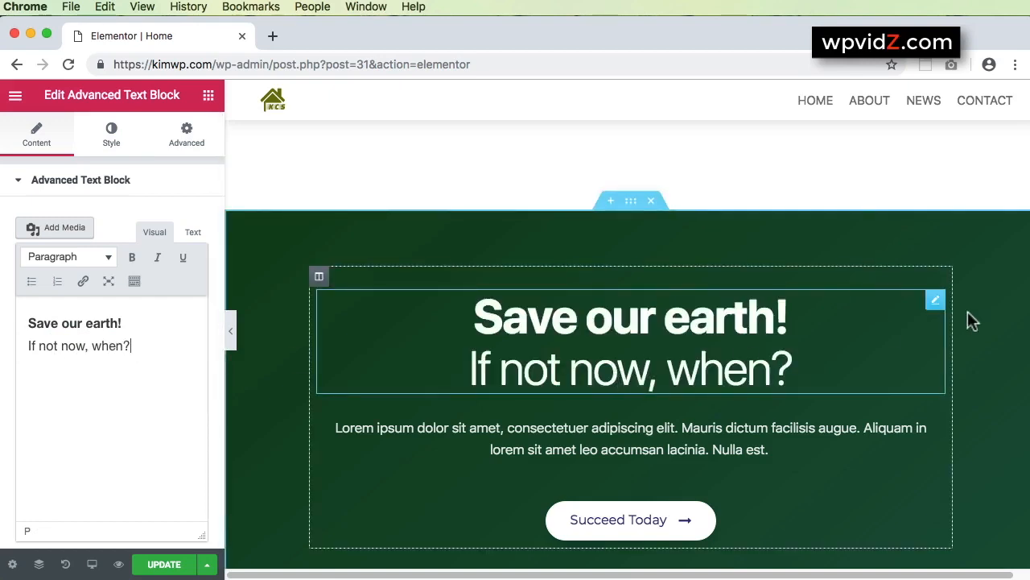
- Lower the opacity of the hero heading's white text color to make it semi-transparent
click(104, 143)
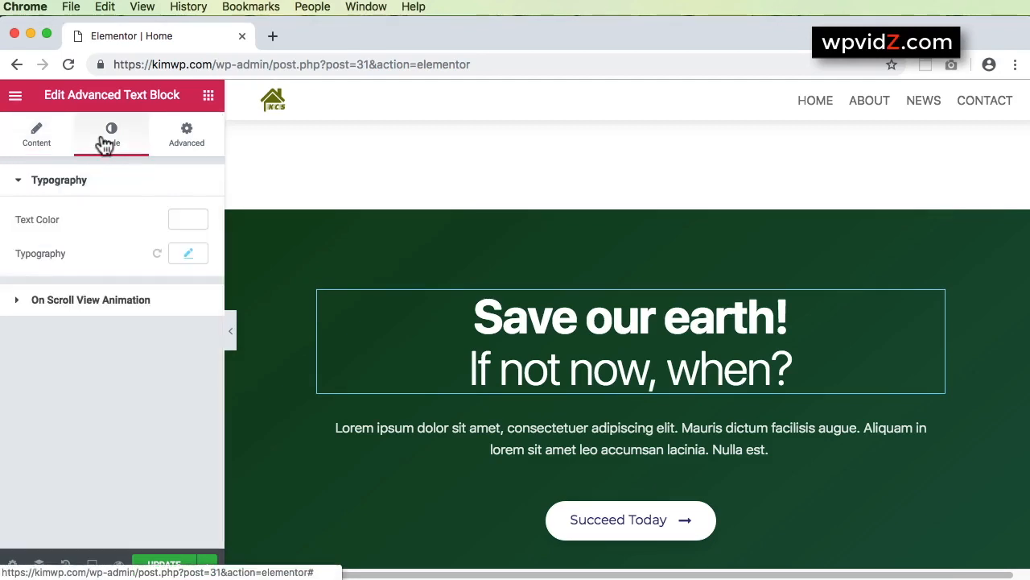
click(188, 255)
scroll(178, 310, down, 2)
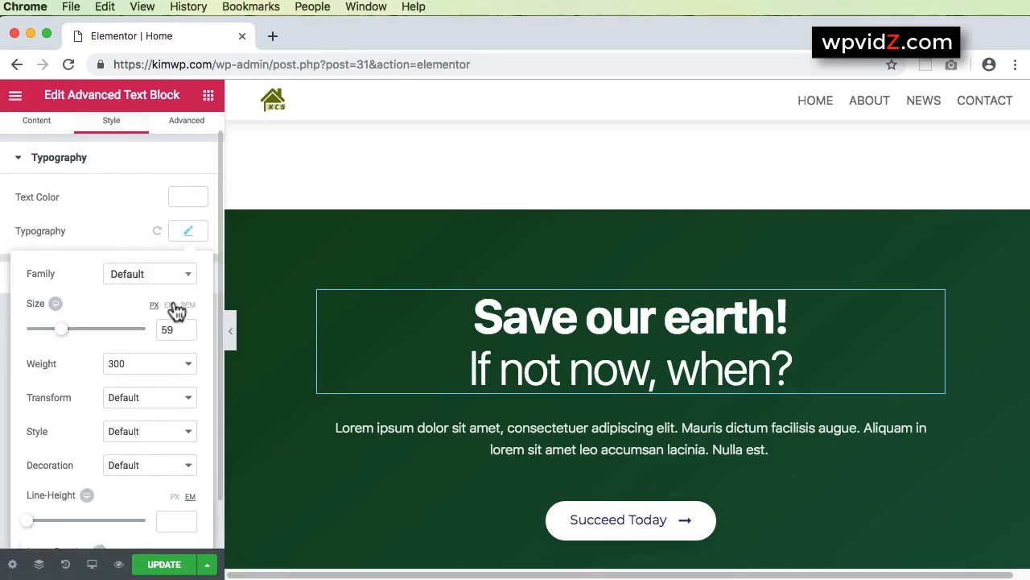
scroll(177, 310, up, 2)
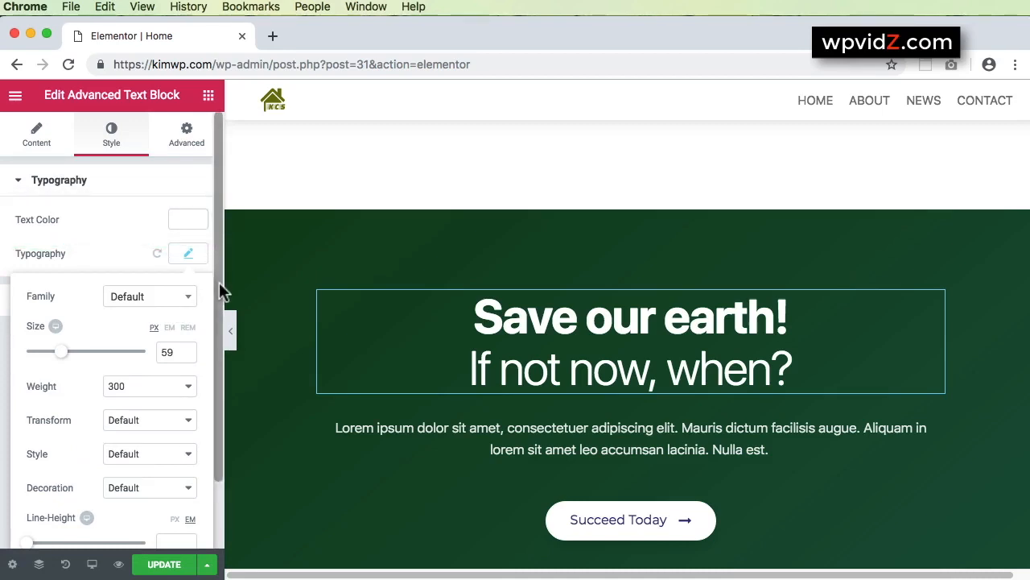
click(187, 219)
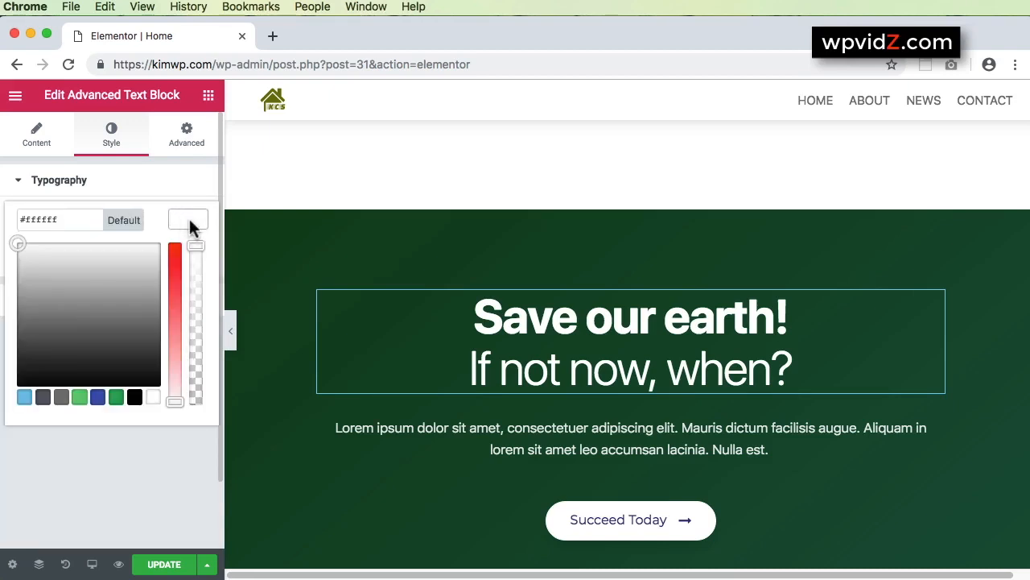
drag(197, 250, 199, 315)
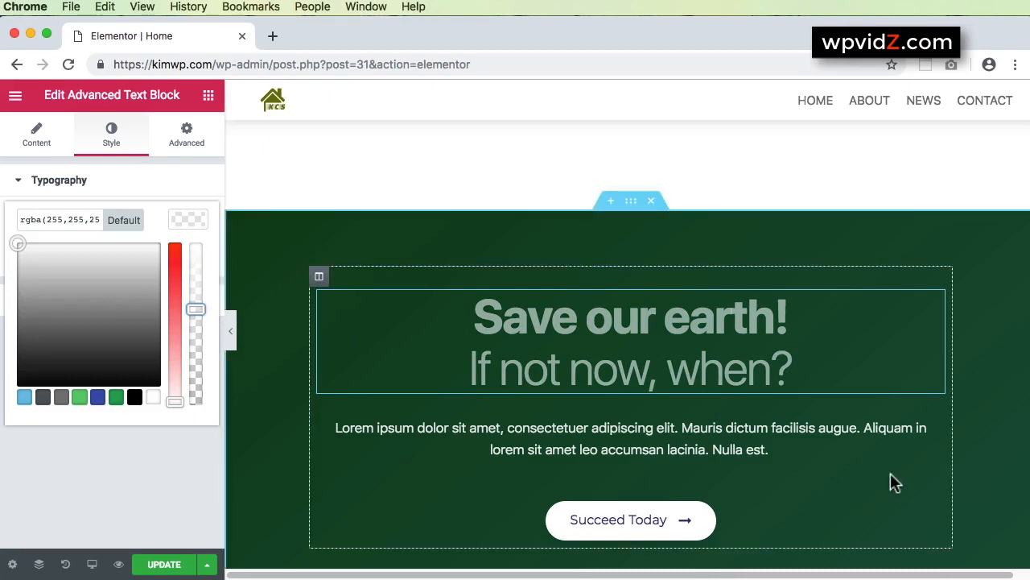
- Replace the hero paragraph text with "Our earth needs our effort to save it, let's reduce, reuse, and recycle our waste. In this order."
click(902, 438)
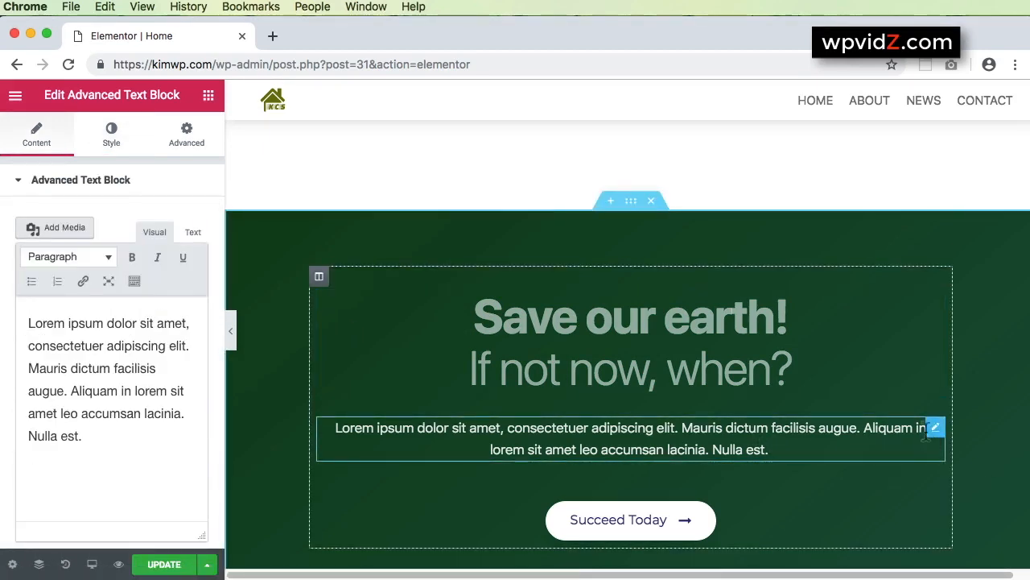
drag(97, 437, 16, 322)
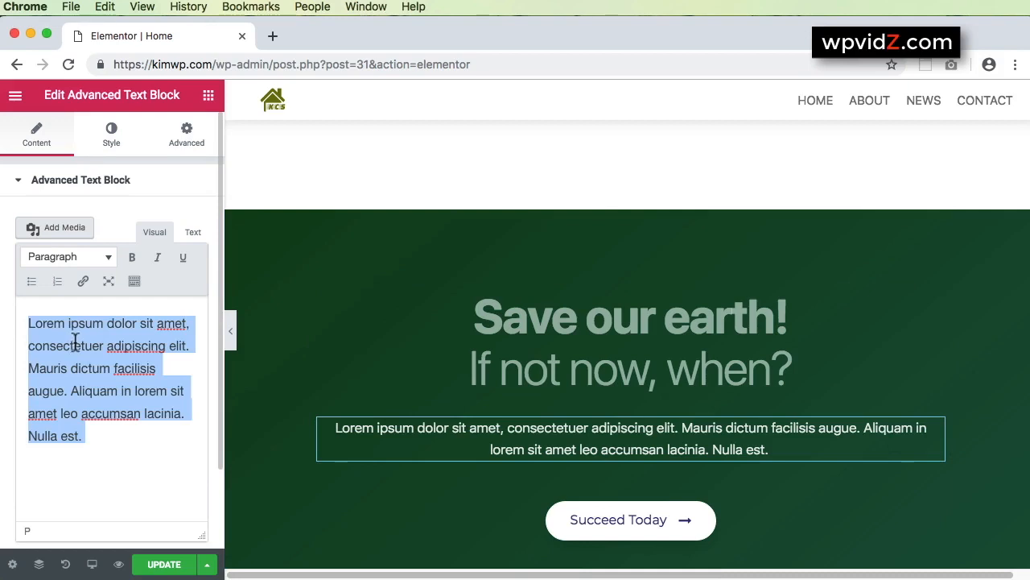
text(Our earth needs our effort to save it, let's reduce, reuse, and recycle our waste. In this order.)
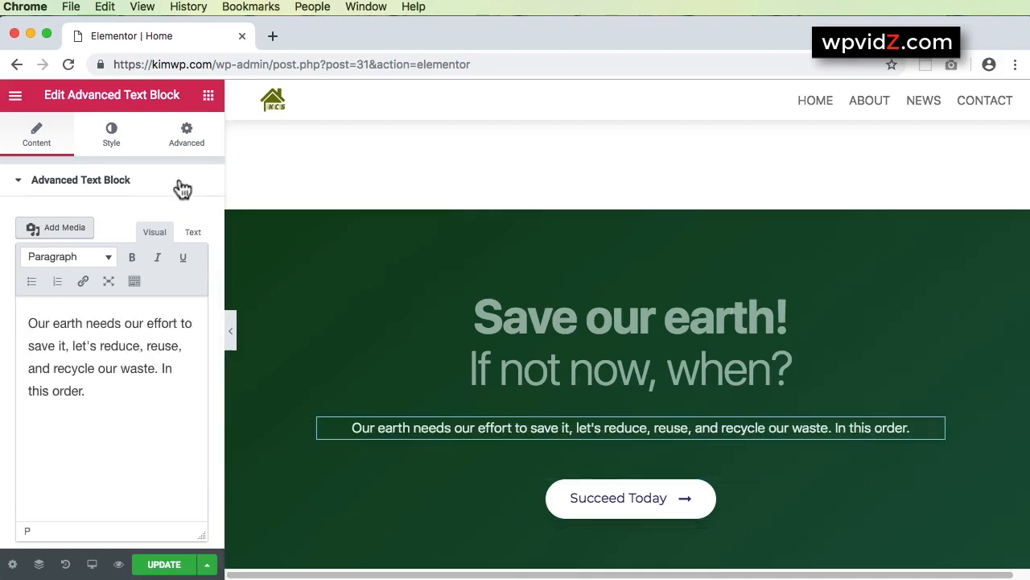
- Lower the opacity of the hero paragraph's text color to make it semi-transparent
click(114, 141)
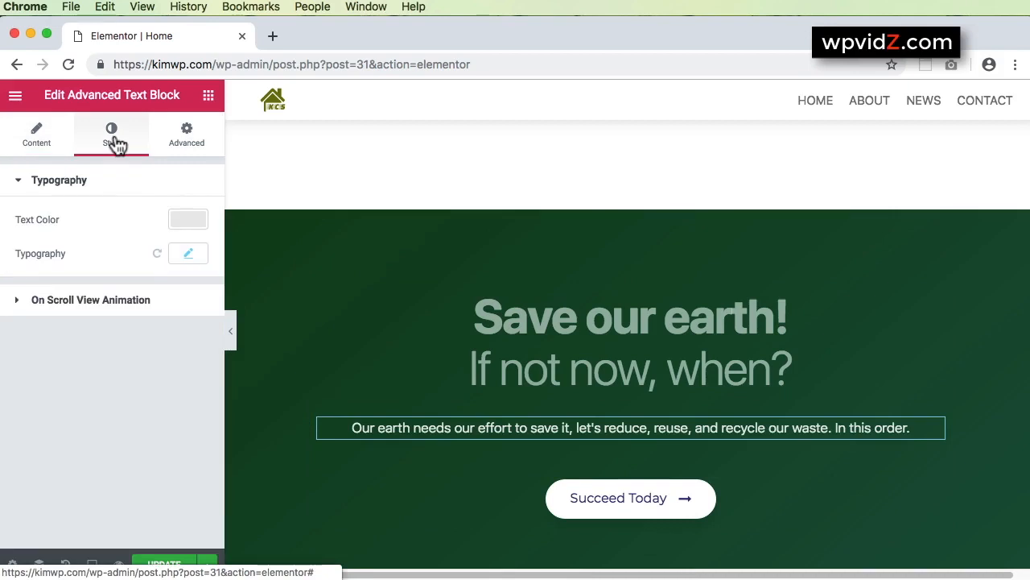
click(193, 222)
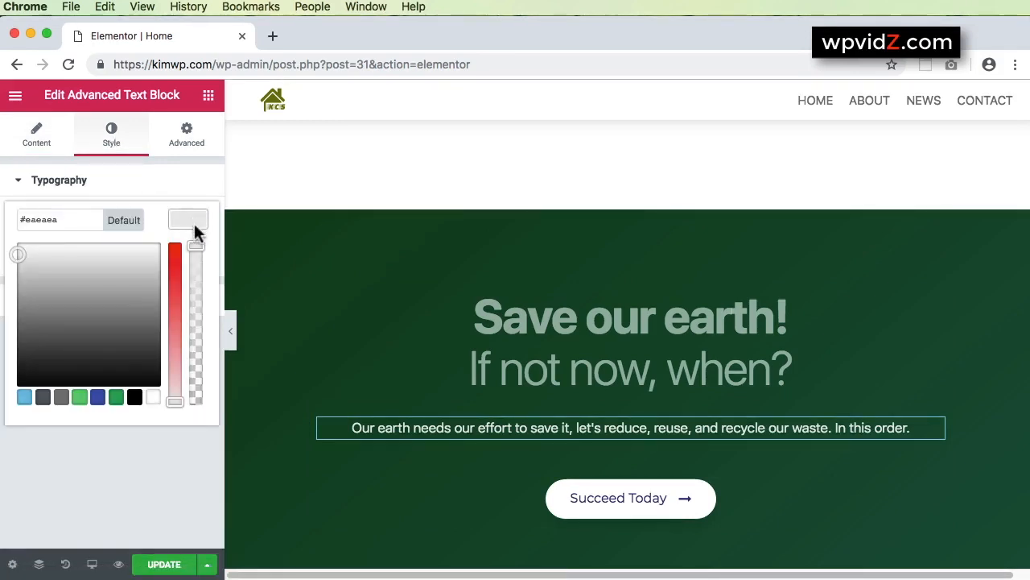
drag(195, 246, 193, 309)
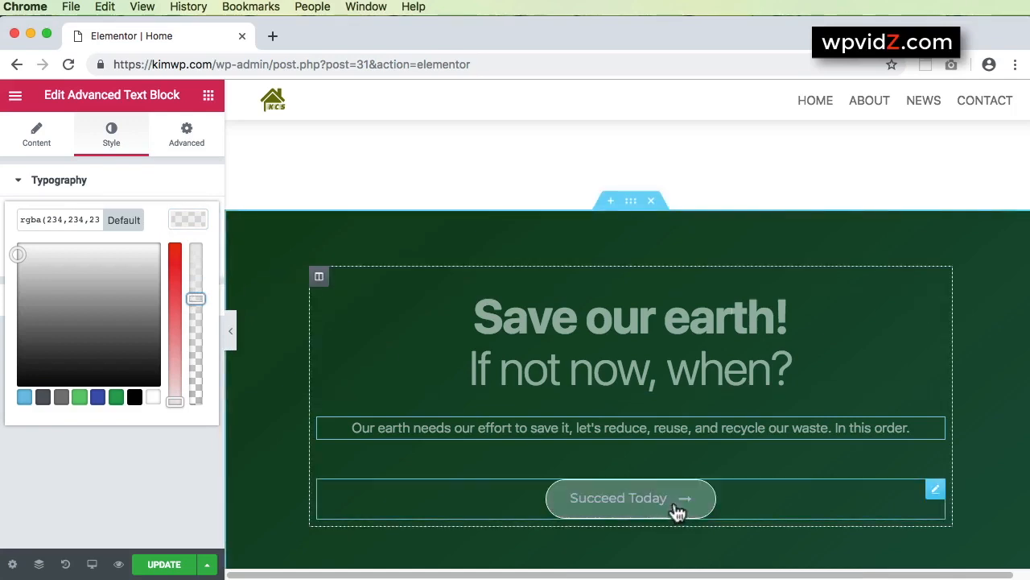
- Change the hero button's text to "Join Us Now!"
click(678, 513)
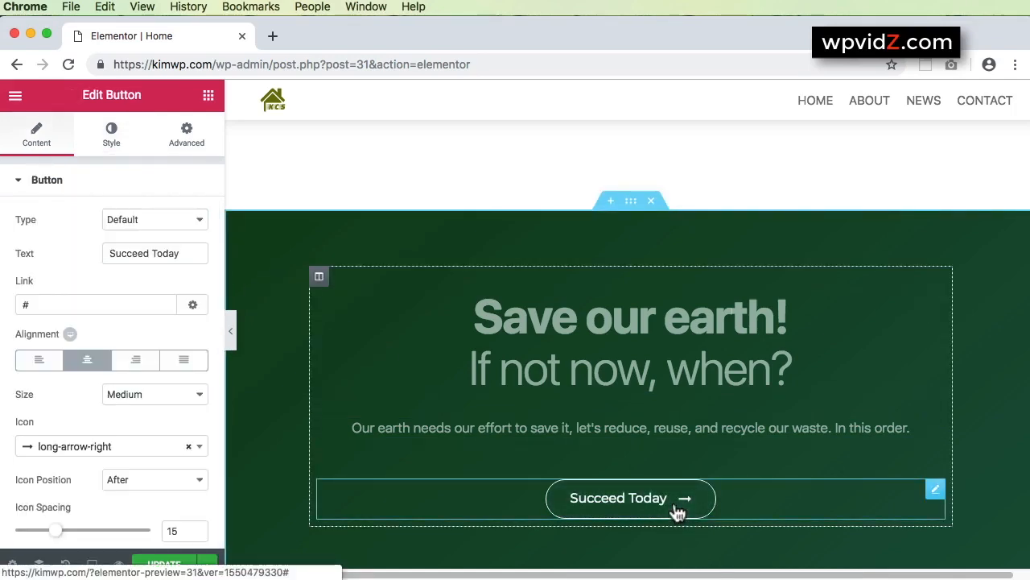
drag(186, 252, 98, 253)
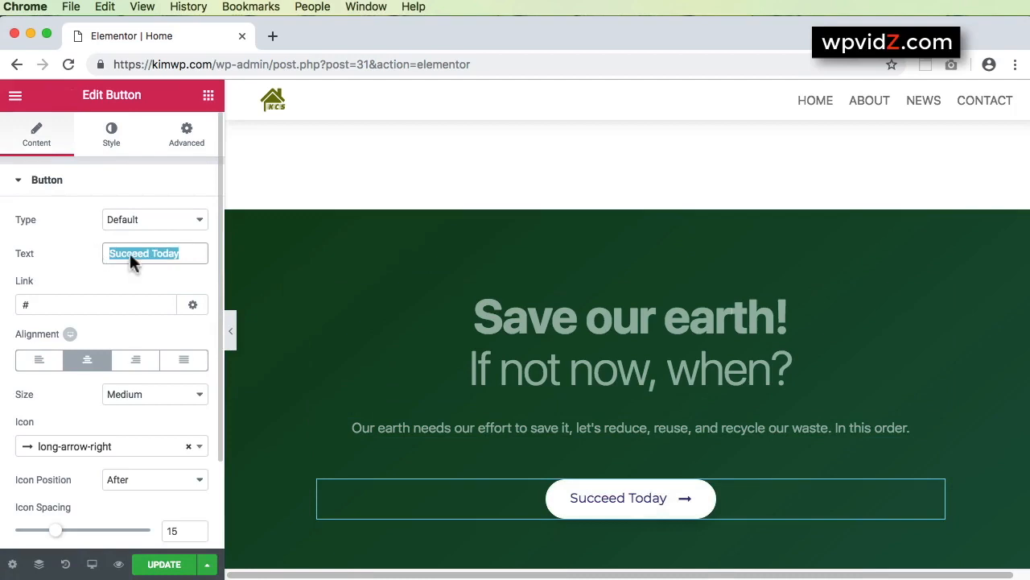
text(Join Us Now!)
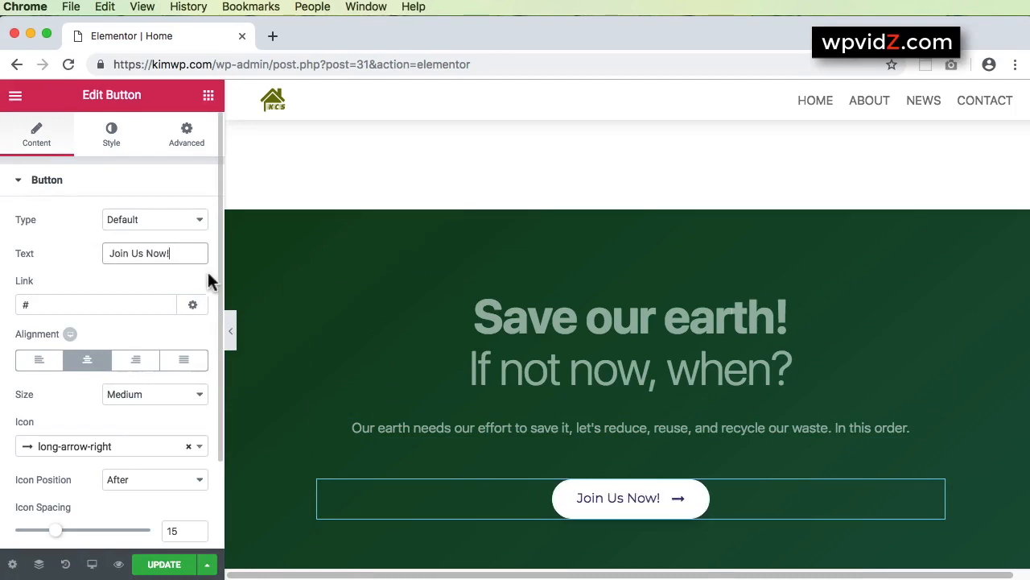
drag(99, 306, 3, 306)
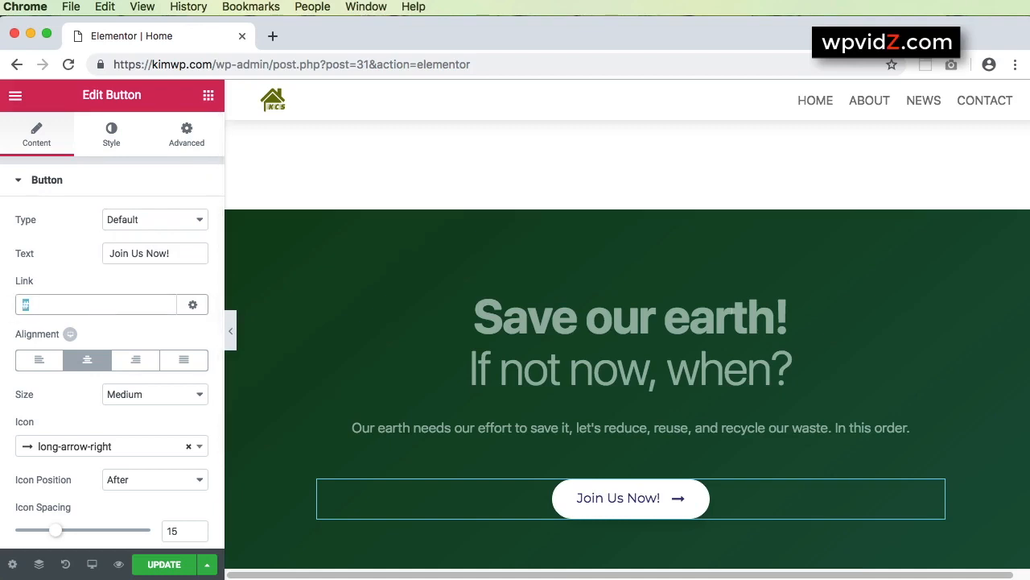
click(41, 330)
click(191, 307)
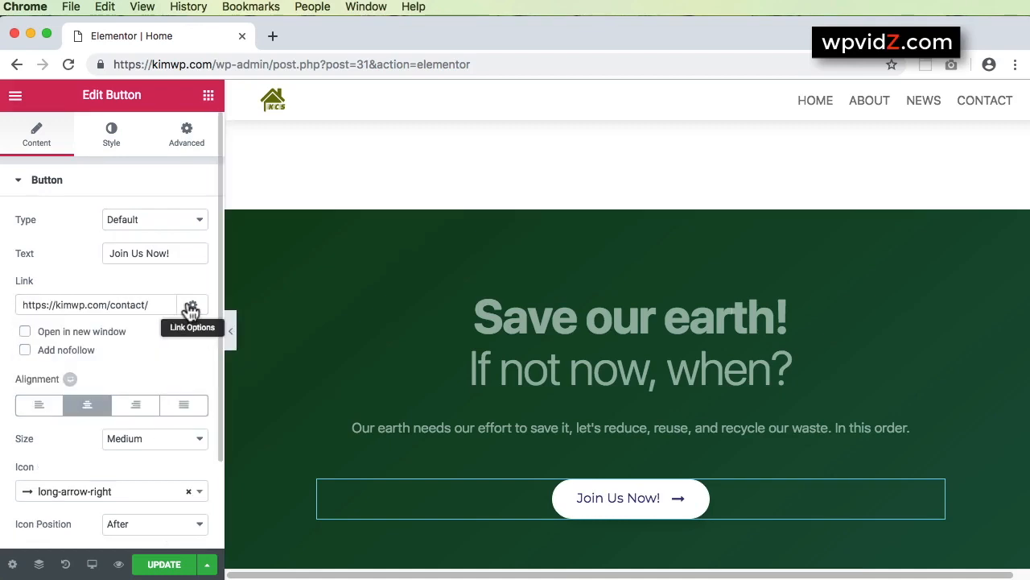
click(25, 332)
scroll(182, 376, down, 5)
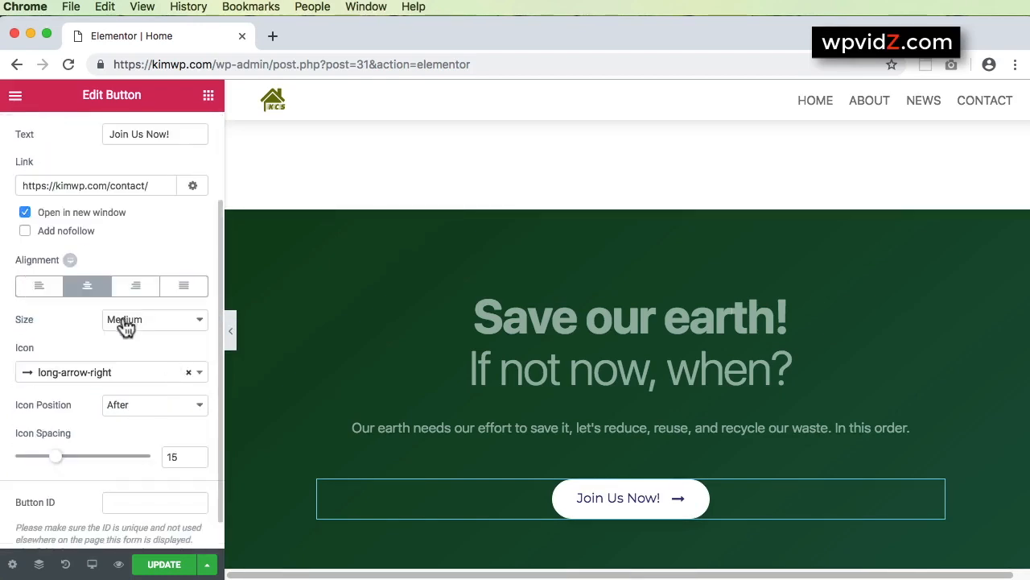
scroll(175, 363, up, 5)
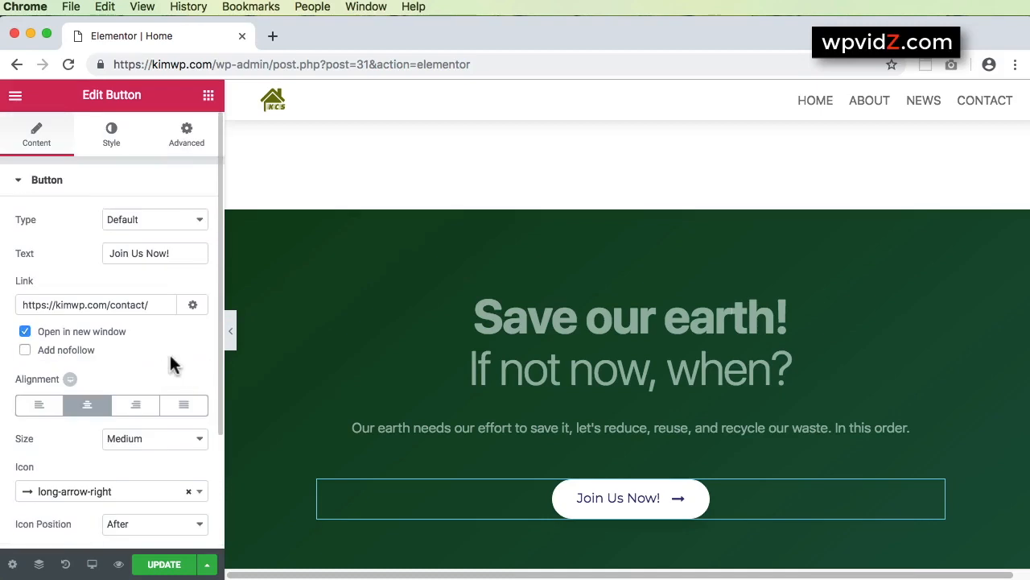
- Set the button's hover text color to #21a063, copied from the TextEdit note
click(116, 139)
click(152, 256)
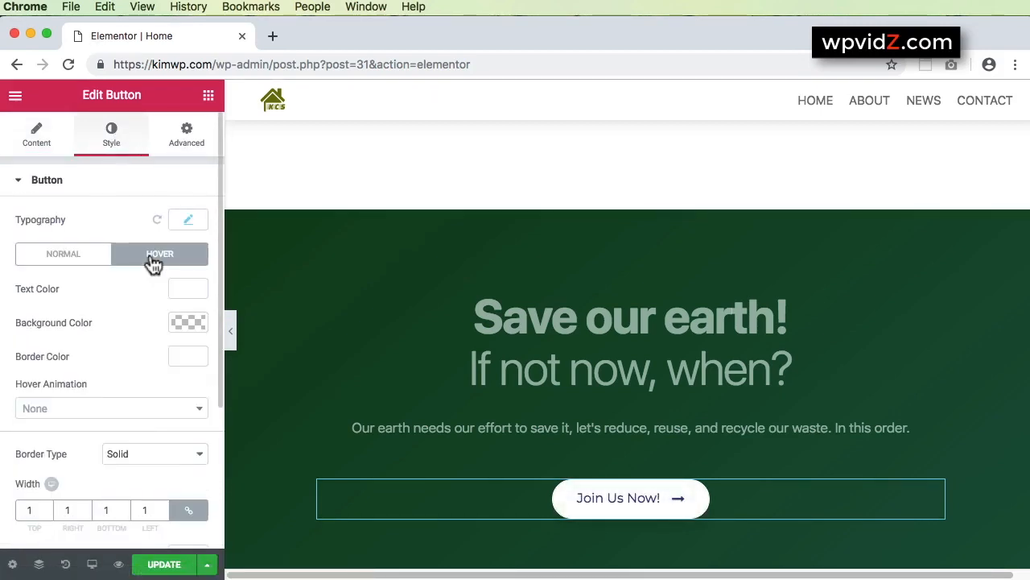
click(190, 286)
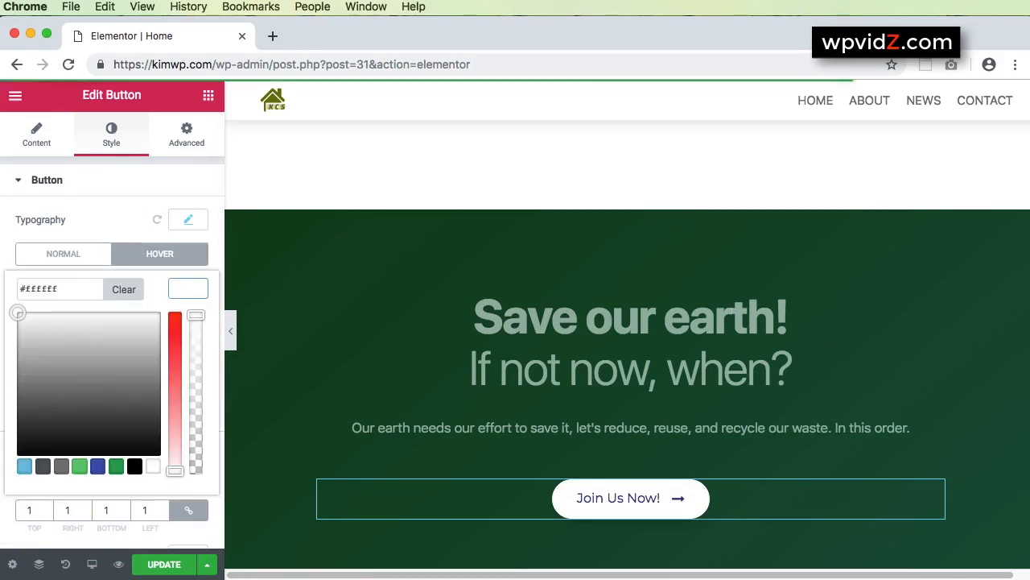
key(super+Tab)
drag(185, 264, 244, 265)
key(super+c)
right_click(222, 270)
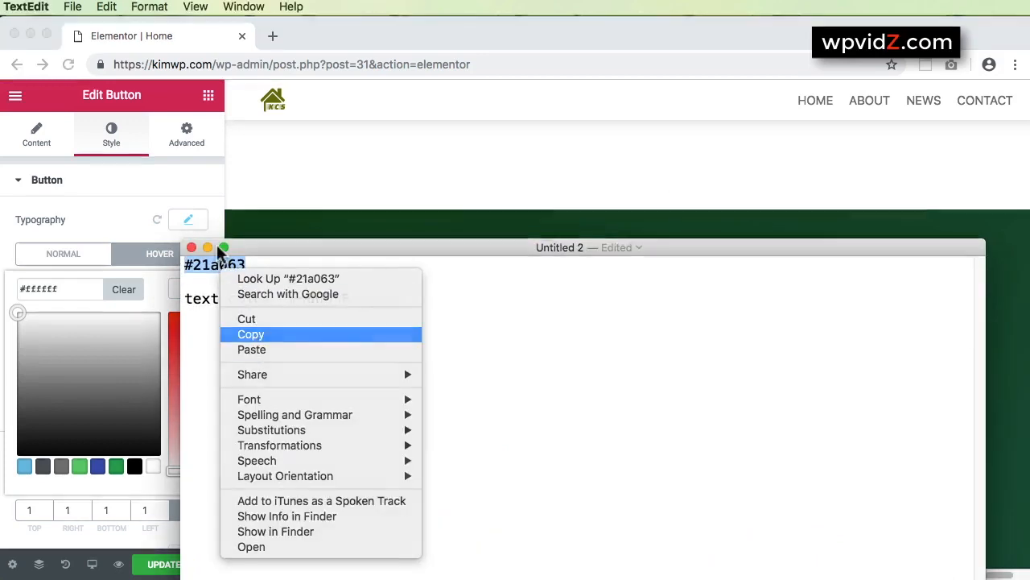
click(255, 334)
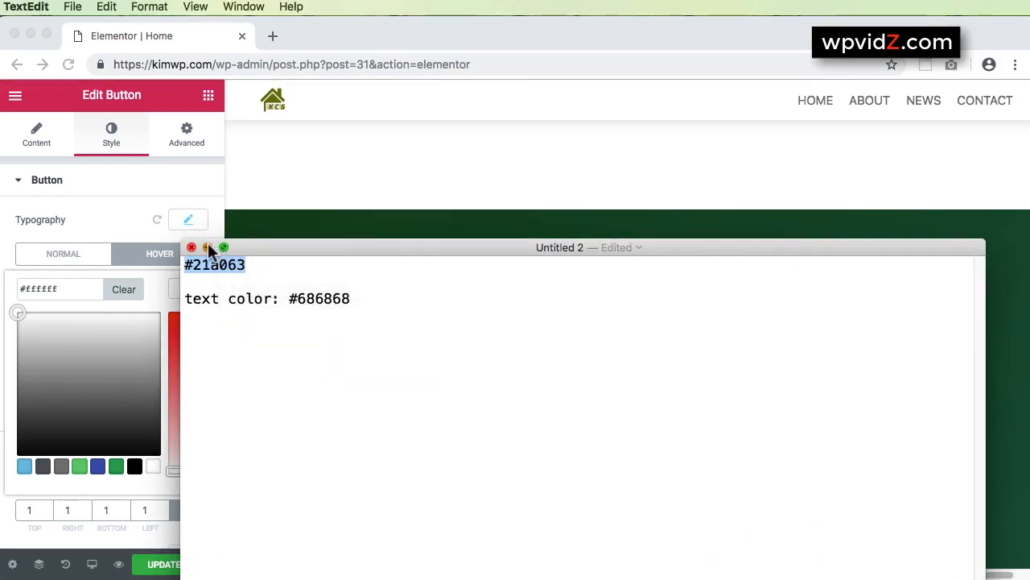
click(208, 247)
drag(71, 287, 3, 282)
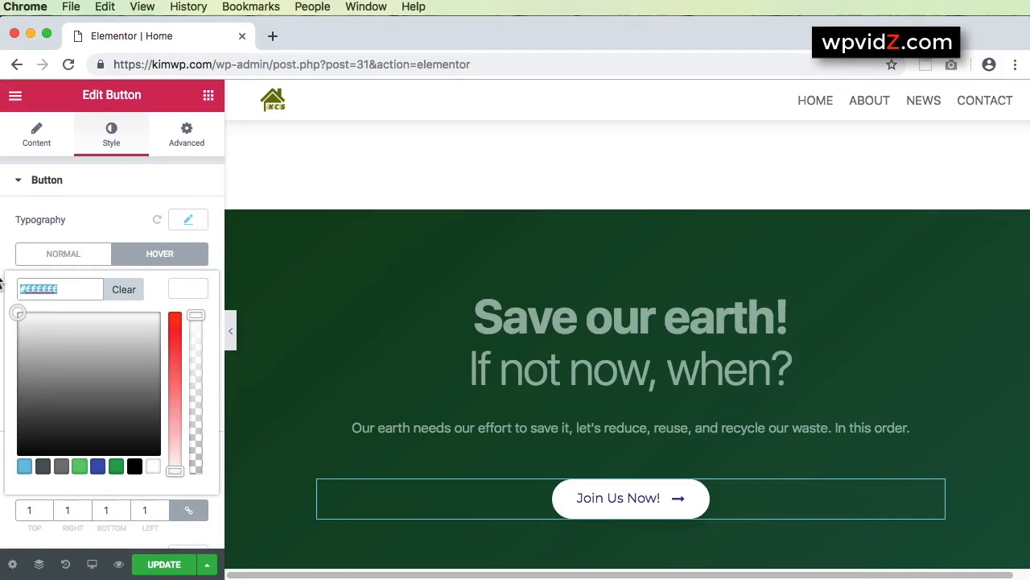
key(super+v)
click(2, 283)
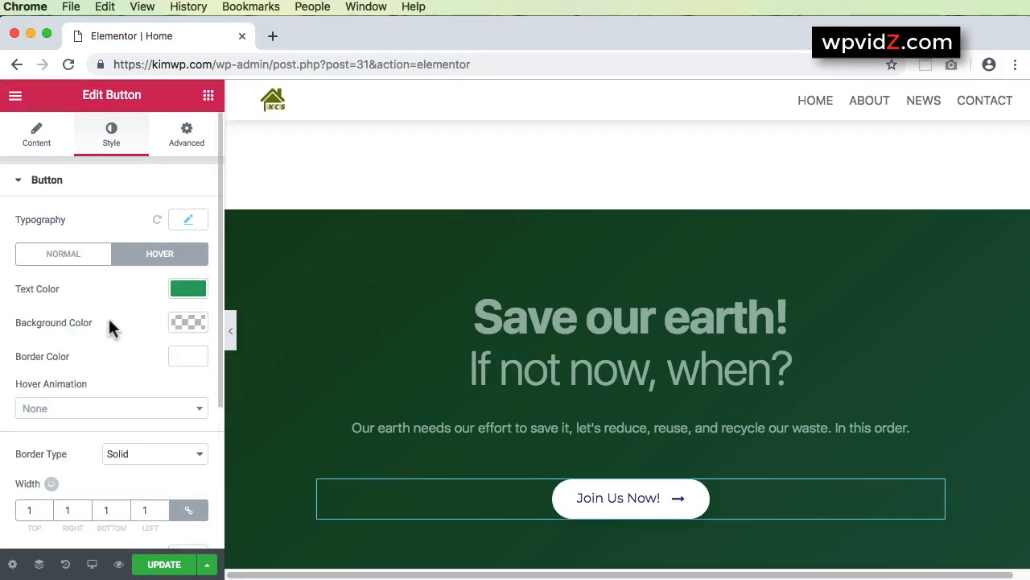
- Set the button's border type to None
scroll(145, 403, down, 3)
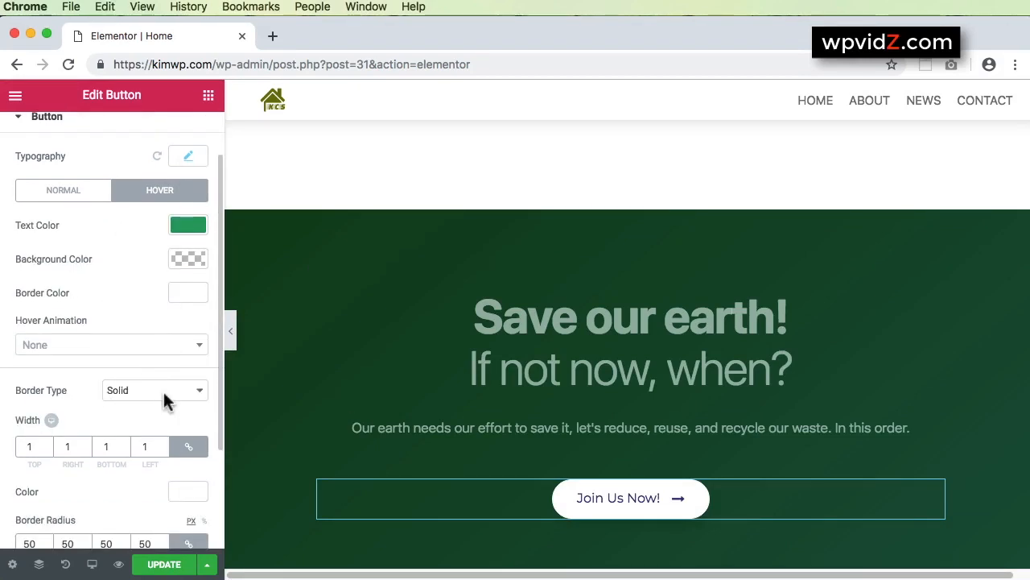
click(161, 389)
click(158, 368)
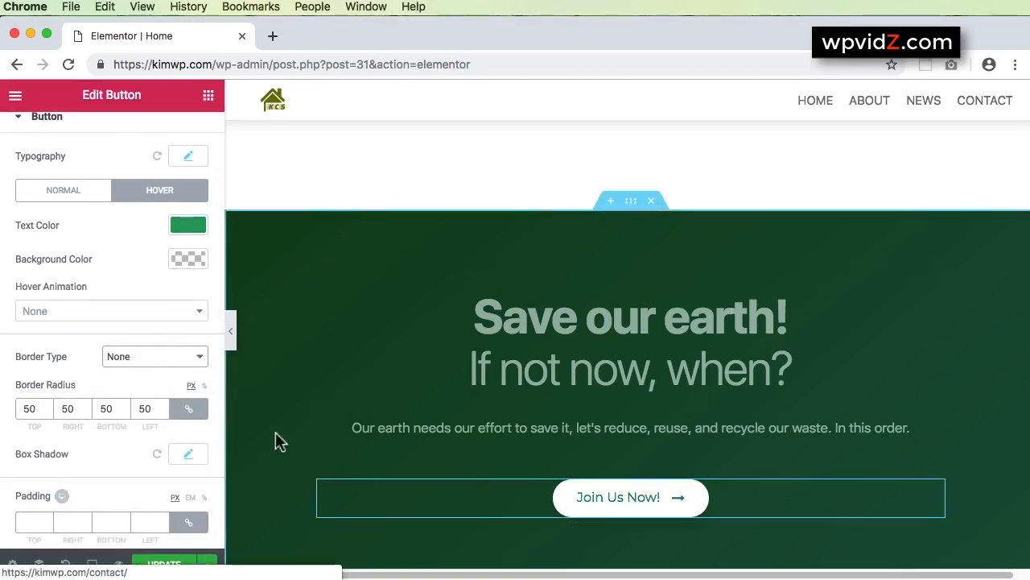
- Set the button's normal text color to #21a063 as well
scroll(126, 411, up, 3)
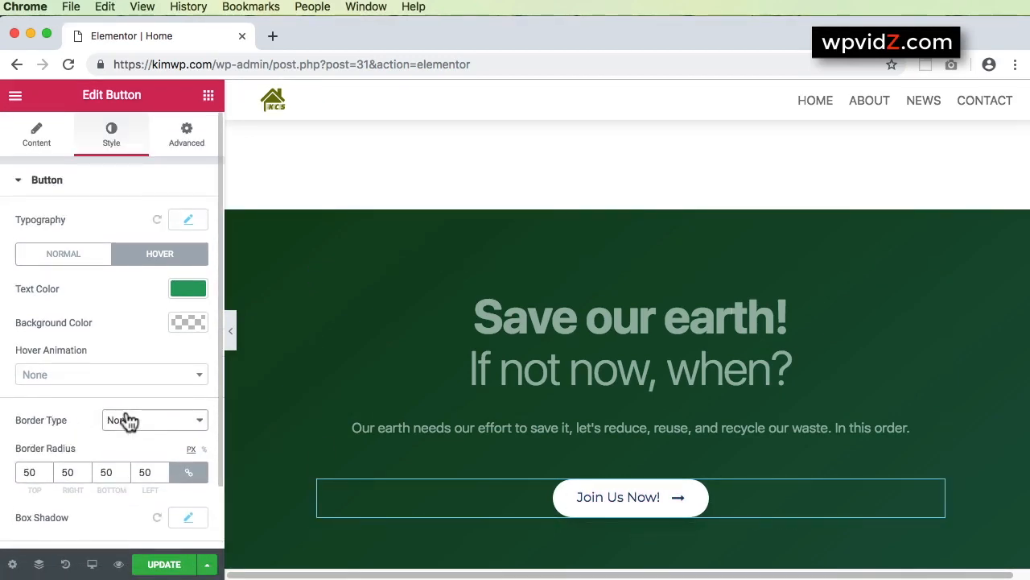
click(65, 262)
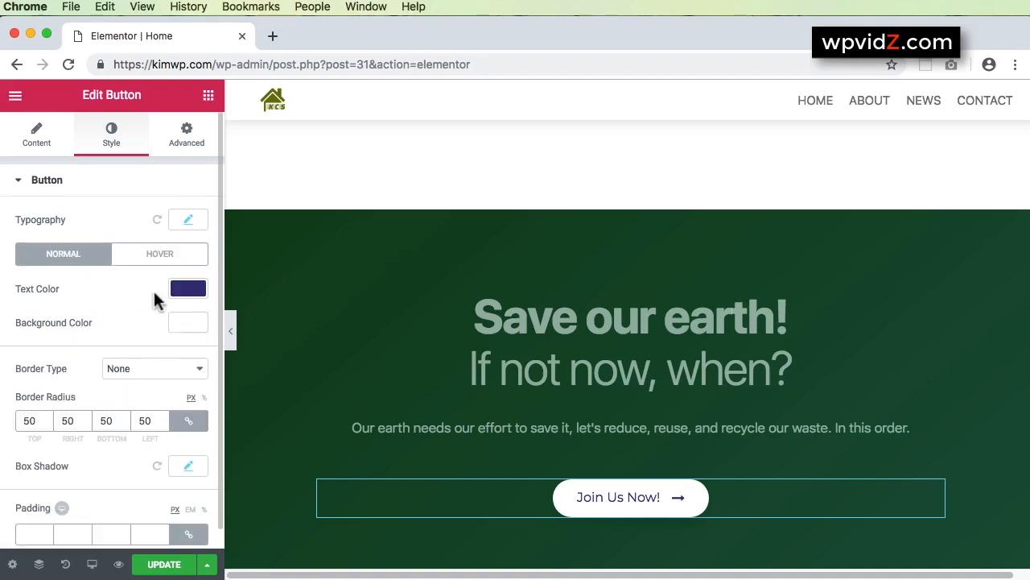
click(188, 290)
drag(78, 288, 19, 289)
key(super+v)
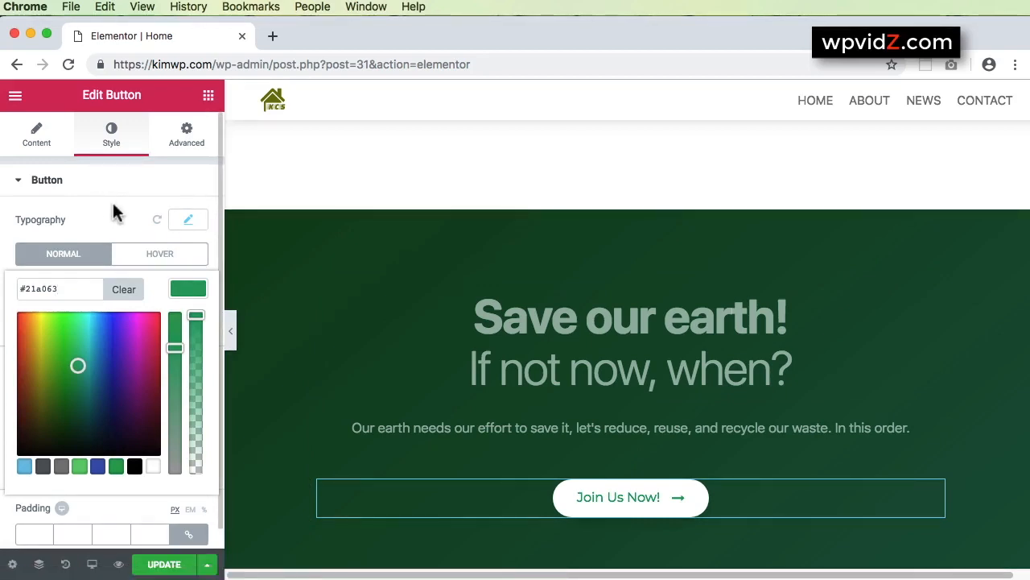
click(109, 193)
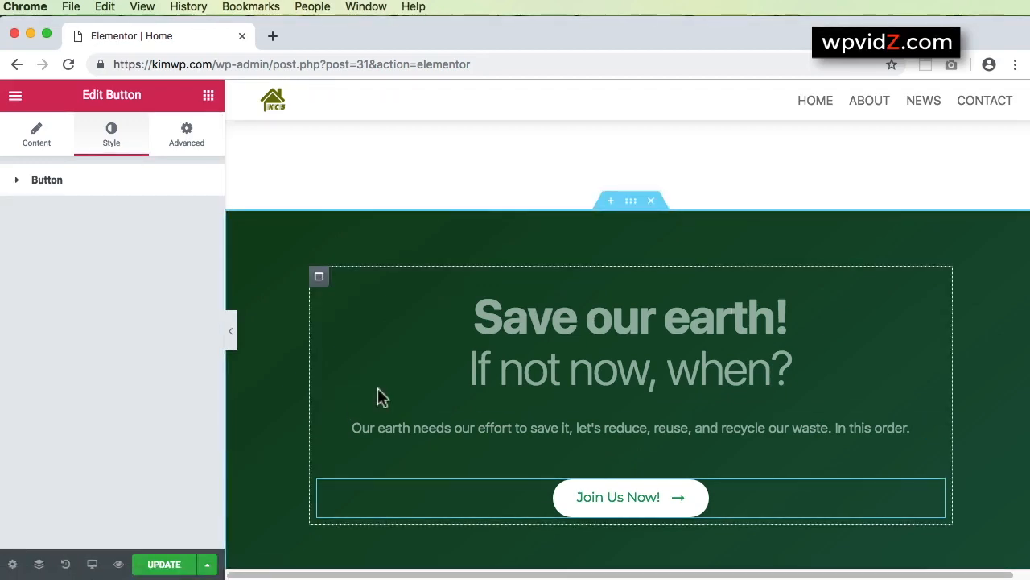
- Set the first counter's ending number to 4 and its title to "Offices"
scroll(685, 407, down, 5)
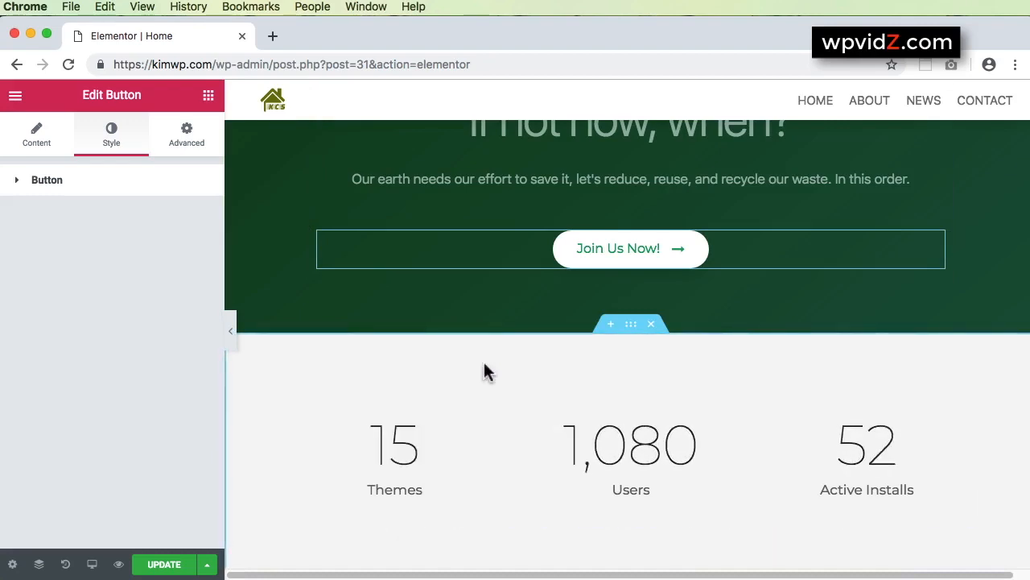
scroll(484, 366, down, 3)
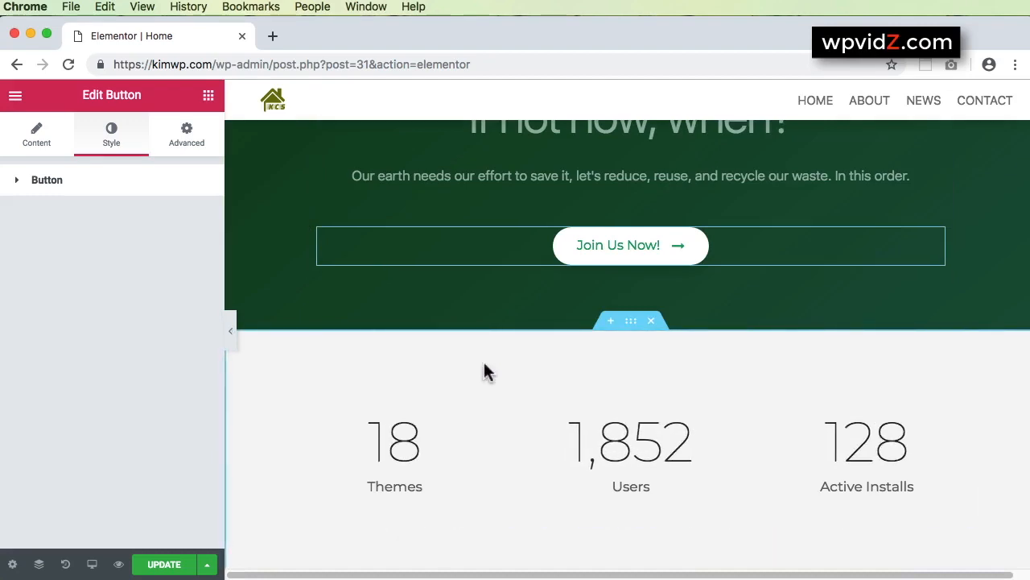
scroll(483, 367, up, 1)
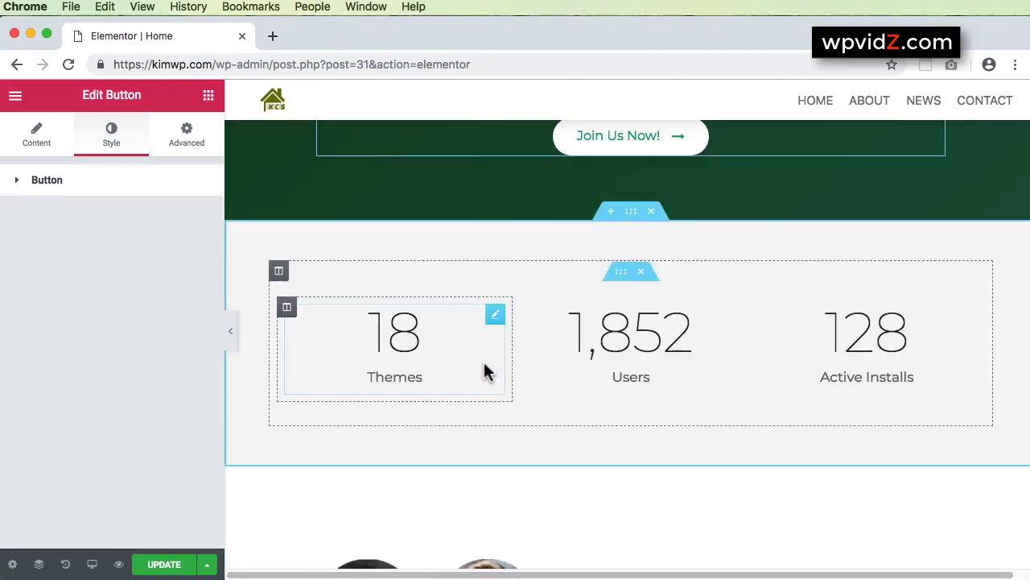
click(632, 212)
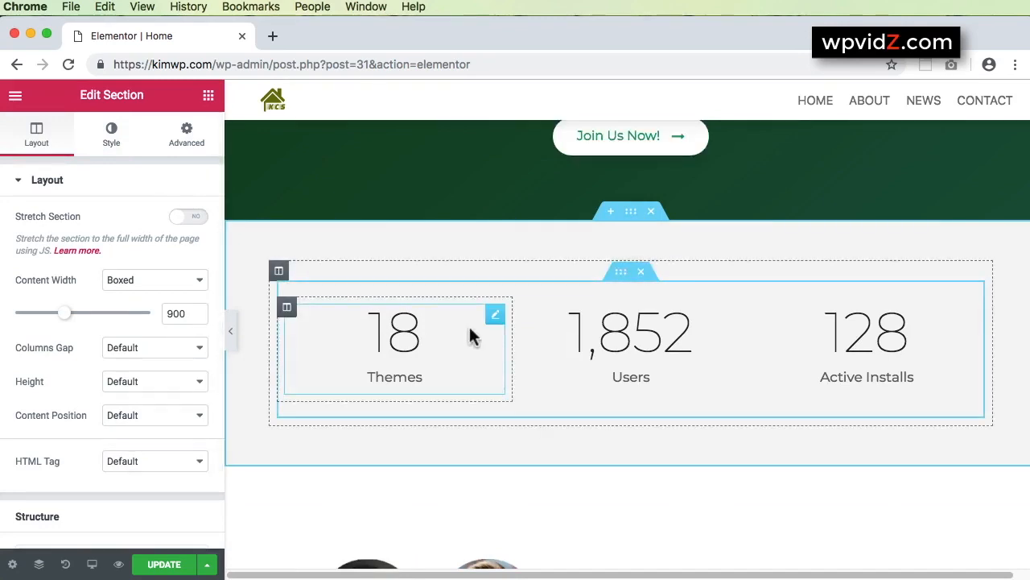
click(493, 319)
drag(172, 253, 127, 256)
text(4)
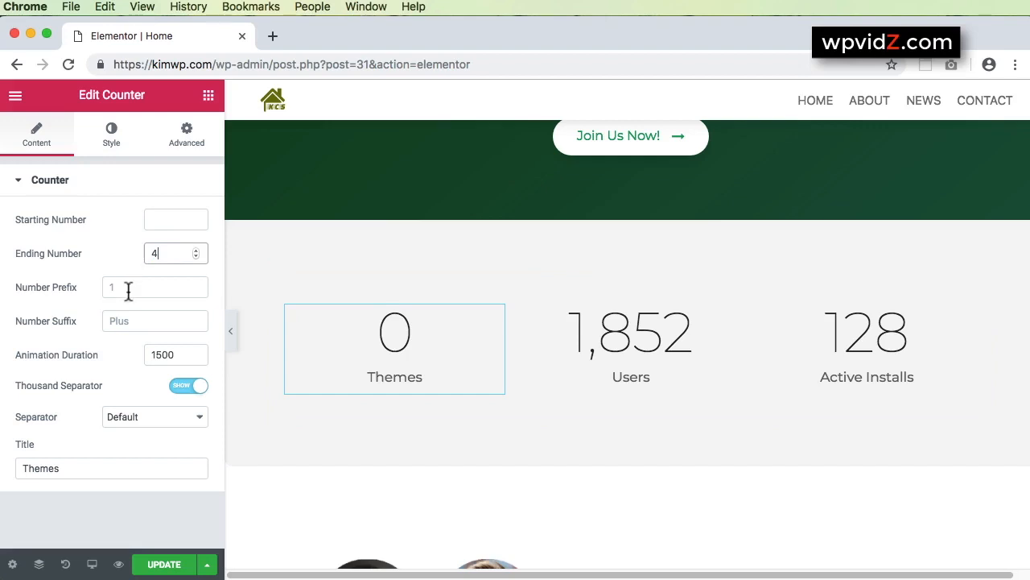
click(123, 467)
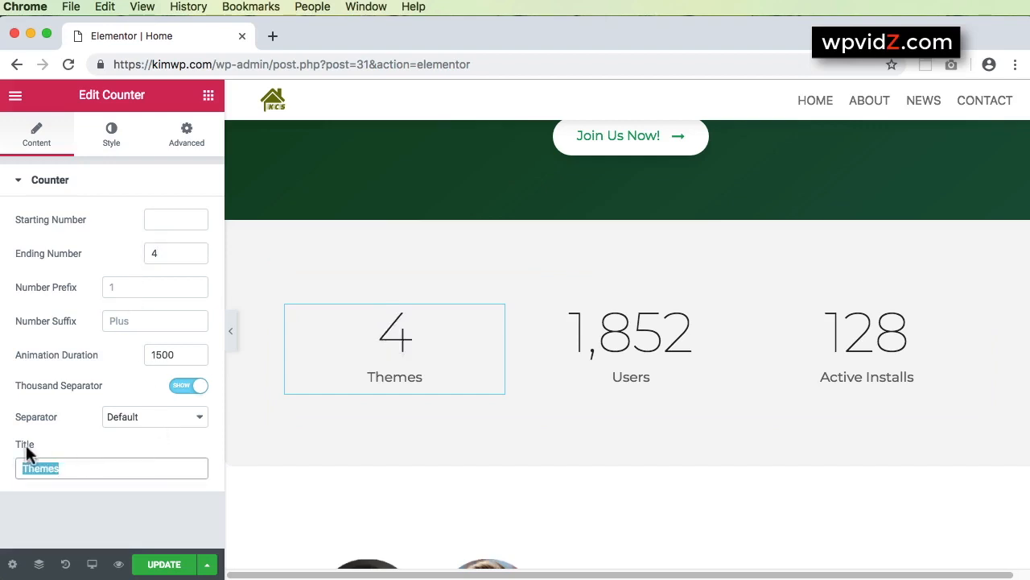
key(BackSpace)
text(Offices)
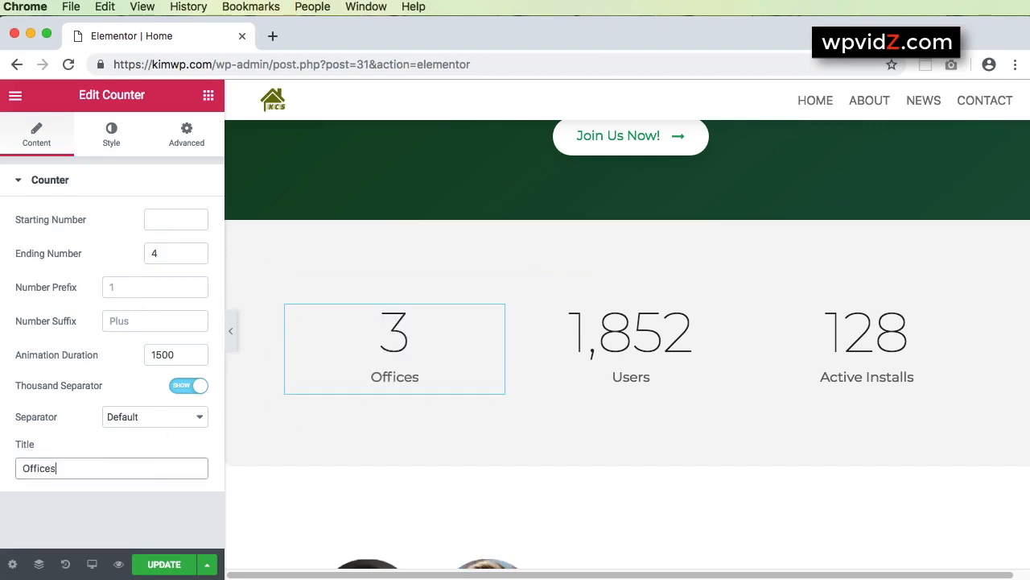
- Retitle the second counter "Supporters" and set its ending number to 500
click(656, 345)
double_click(86, 471)
text(Supporters)
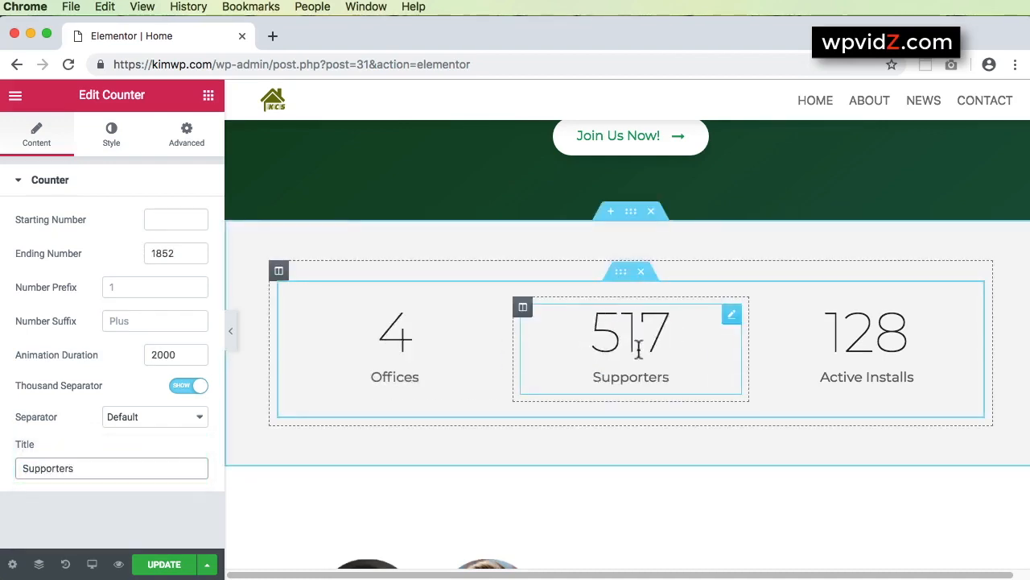
drag(177, 253, 34, 259)
text(500)
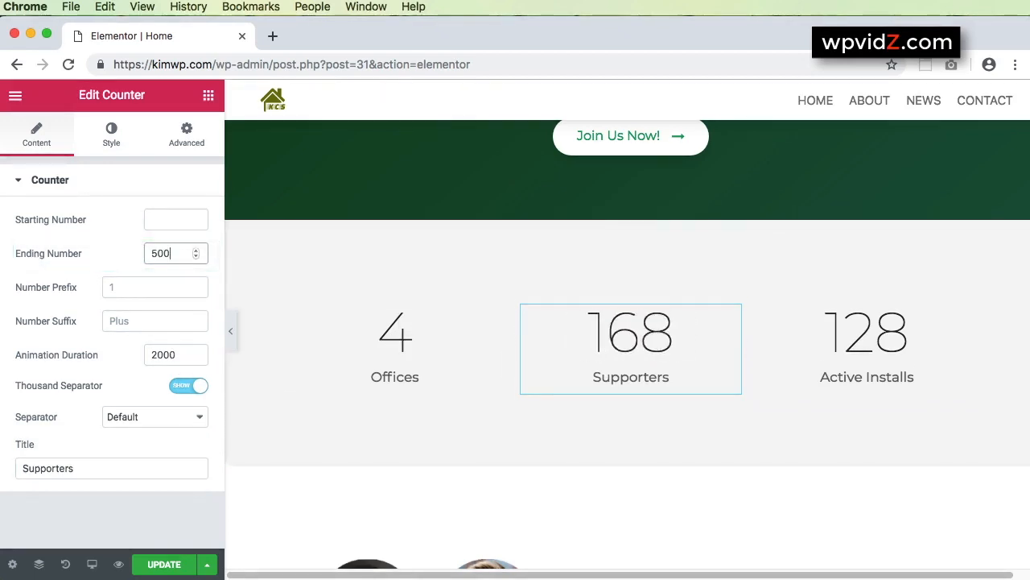
- Retitle the third counter "Sponsors", set its ending number to 10, and update the page
click(895, 345)
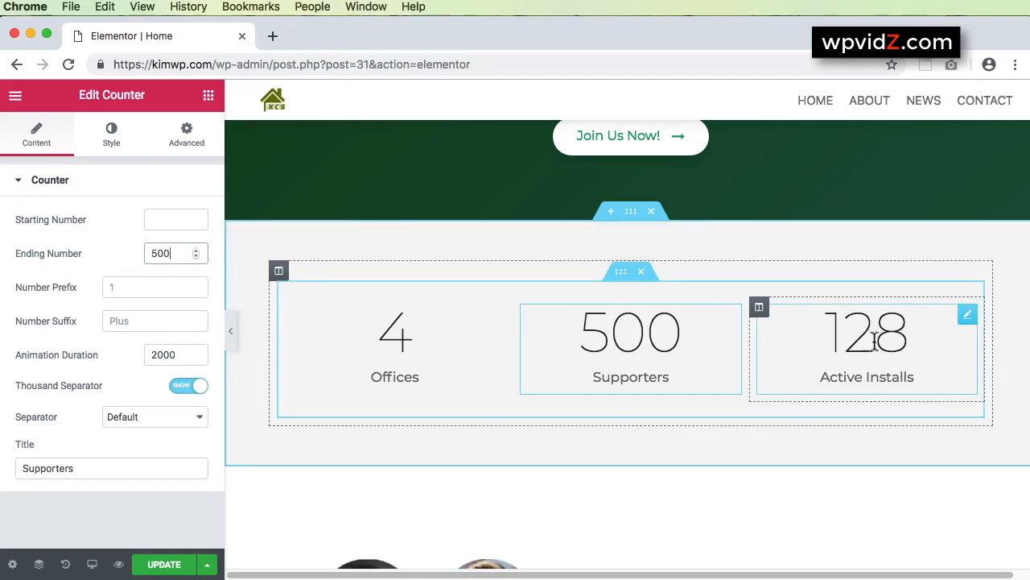
triple_click(115, 470)
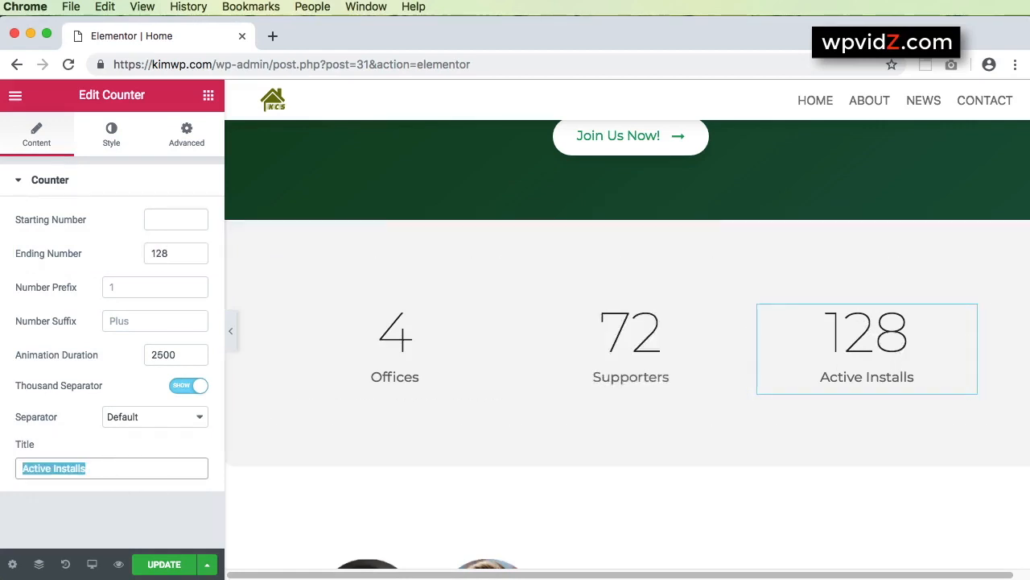
text(Sponsors)
text(10)
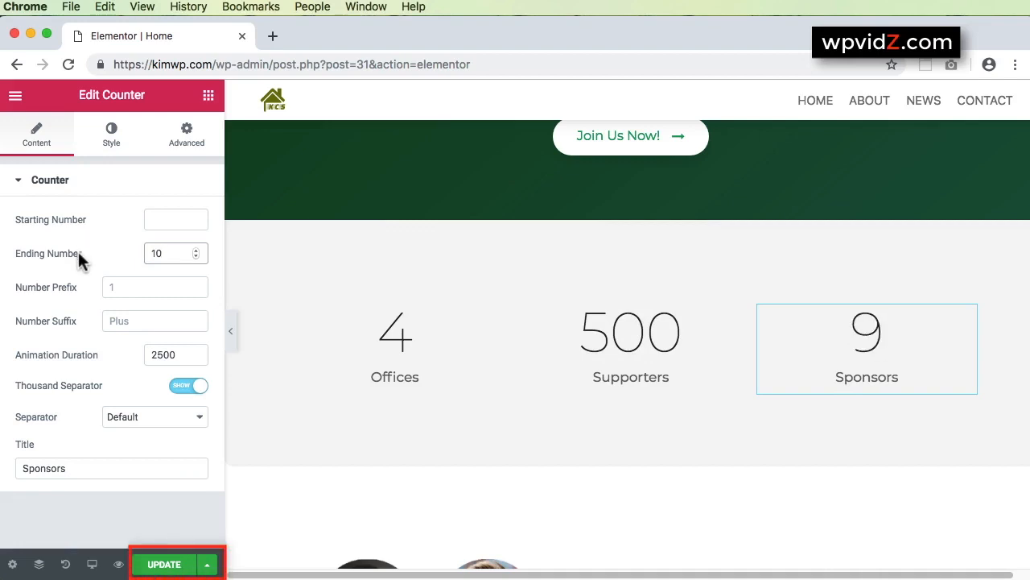
click(166, 565)
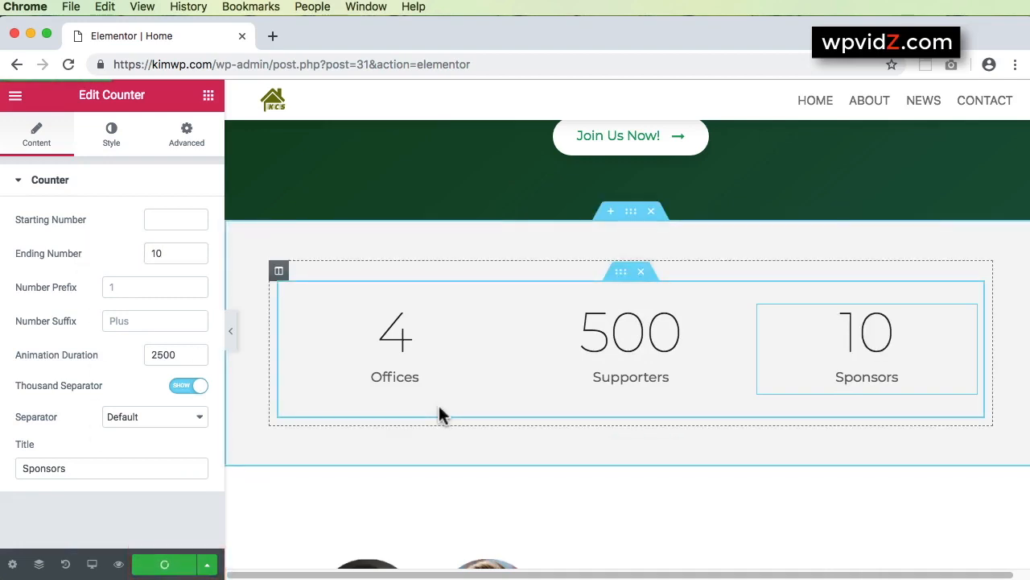
- Delete the "Our creative team" section below the counters, undoing an accidental text block move
scroll(665, 496, down, 5)
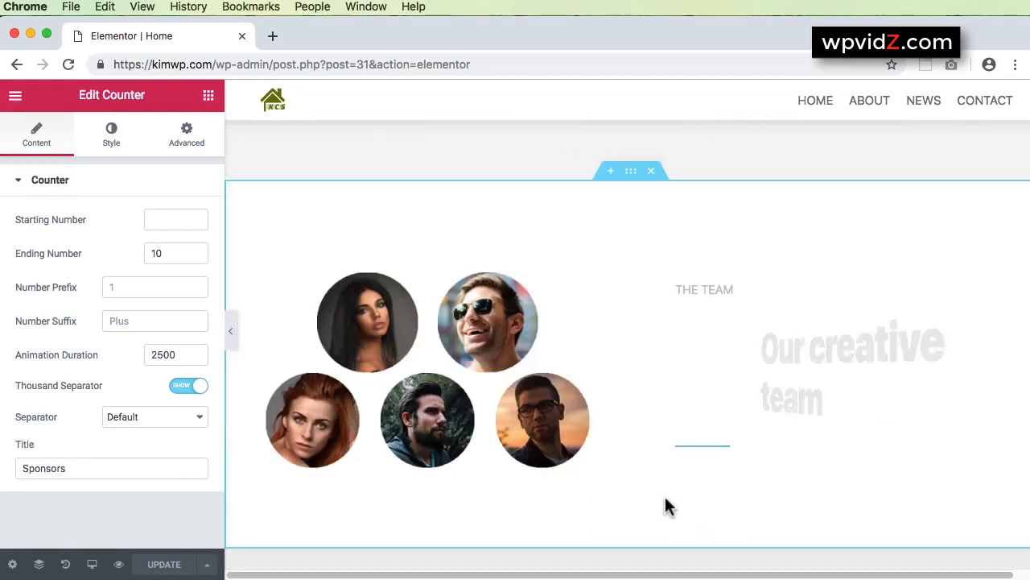
click(631, 174)
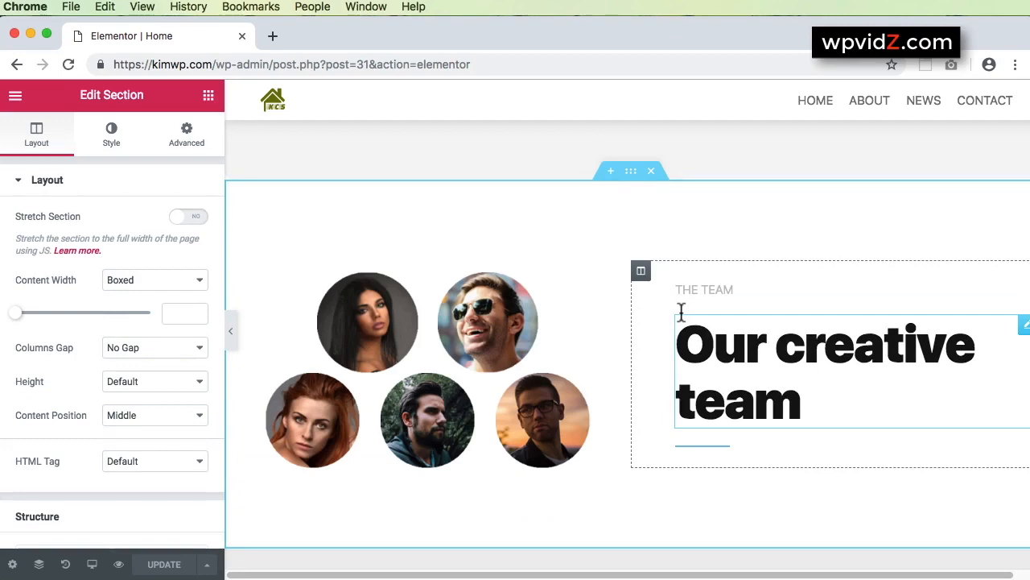
click(652, 179)
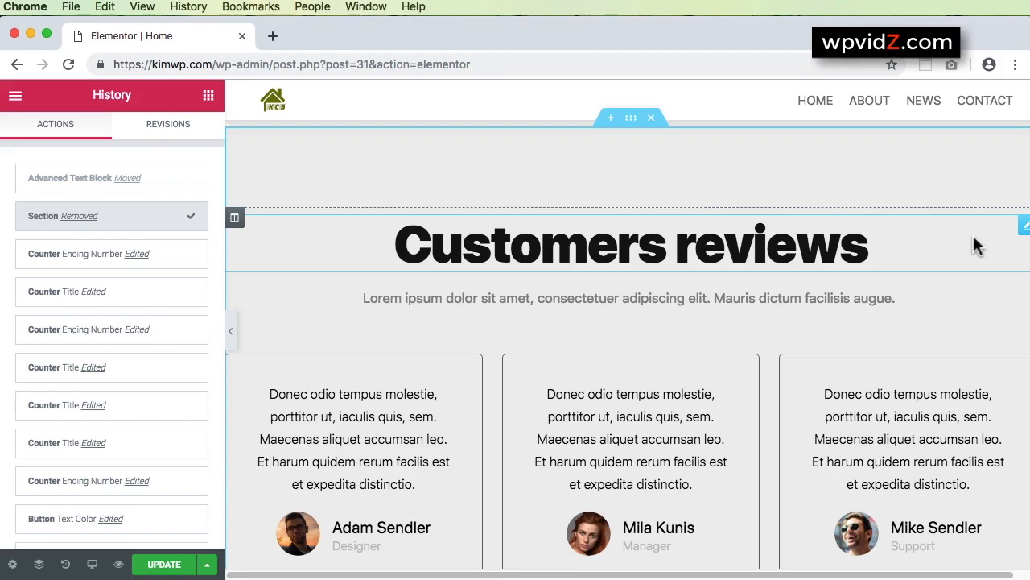
key(super+z)
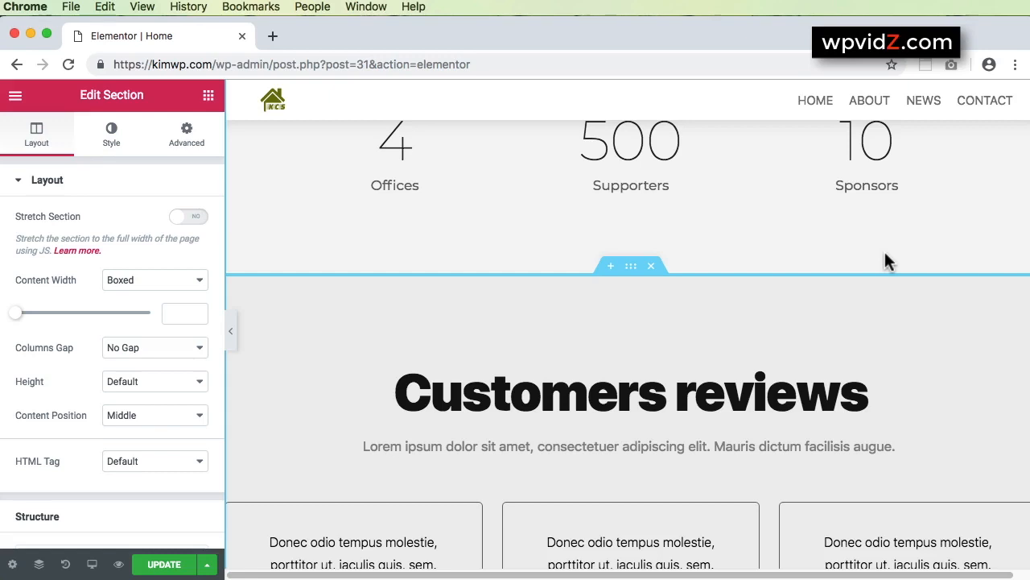
- Retitle the "Customers reviews" heading as "Who We Are"
scroll(885, 252, down, 3)
click(855, 214)
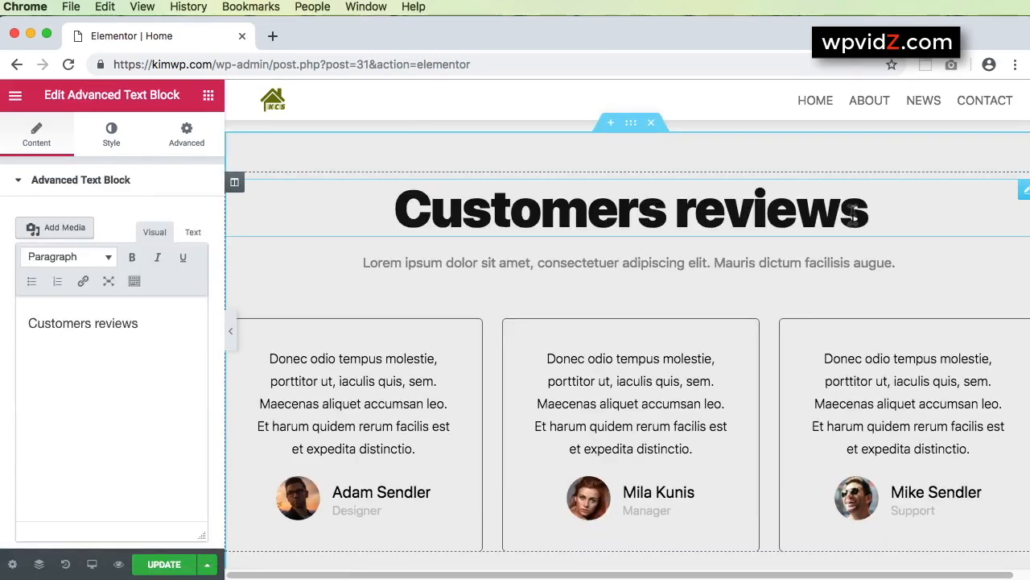
drag(154, 322, 4, 312)
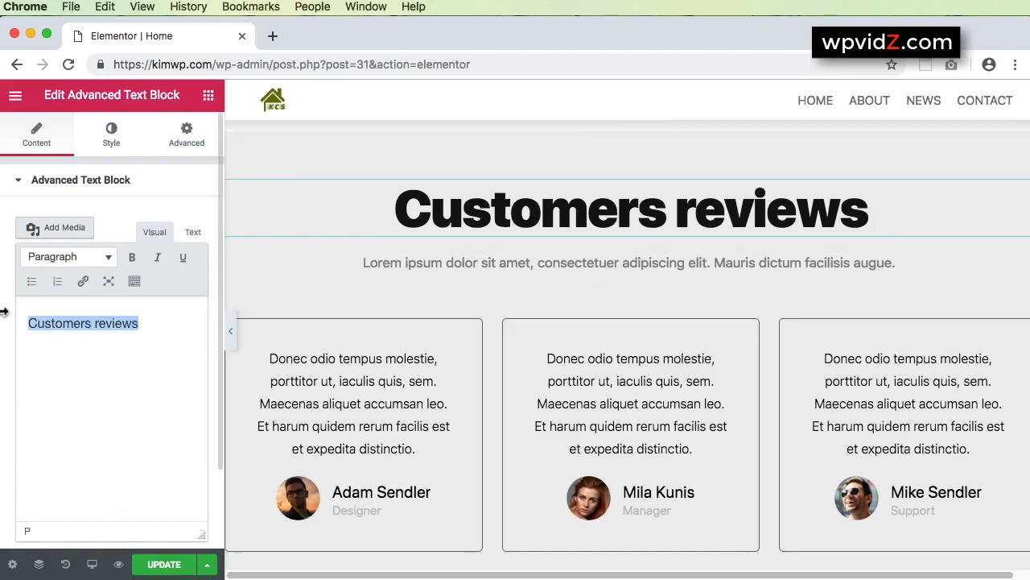
text(About Us)
drag(89, 326, 16, 322)
text(Who We Are)
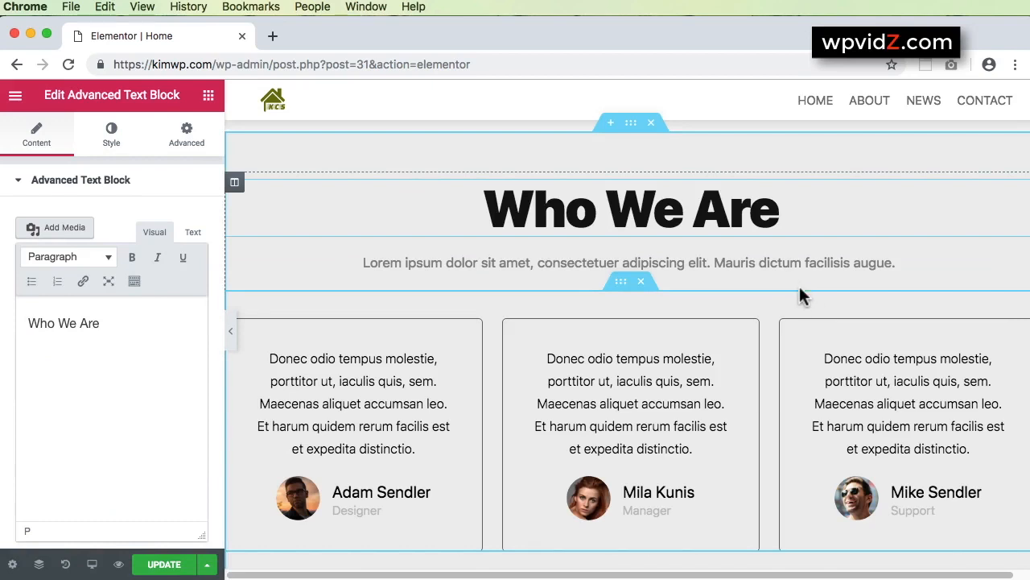
- Set the "Who We Are" heading's font weight to 700
click(111, 137)
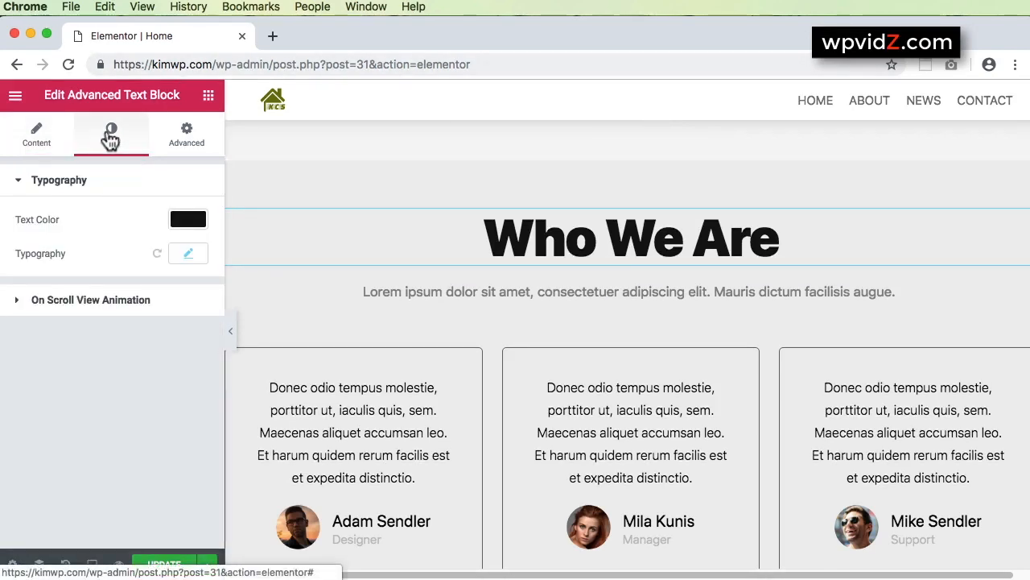
click(190, 254)
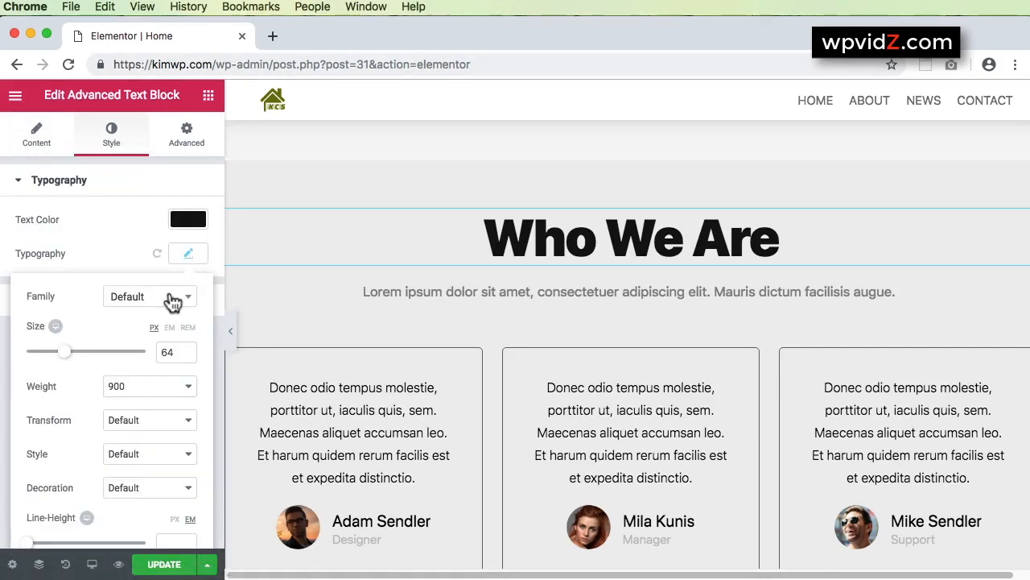
click(162, 386)
click(162, 359)
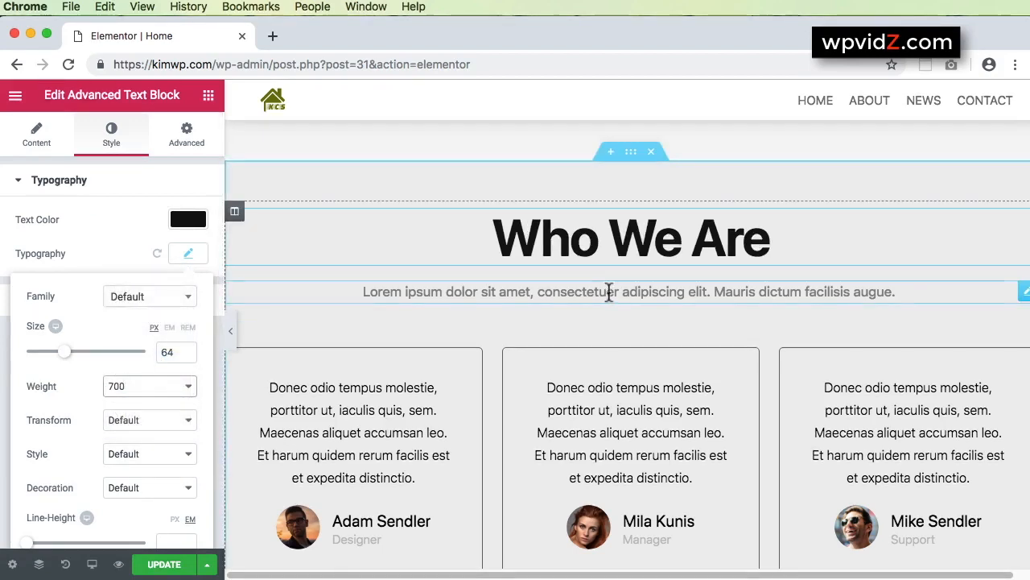
- Replace the subtitle below it with "Meet us, people behind this green project."
click(1022, 292)
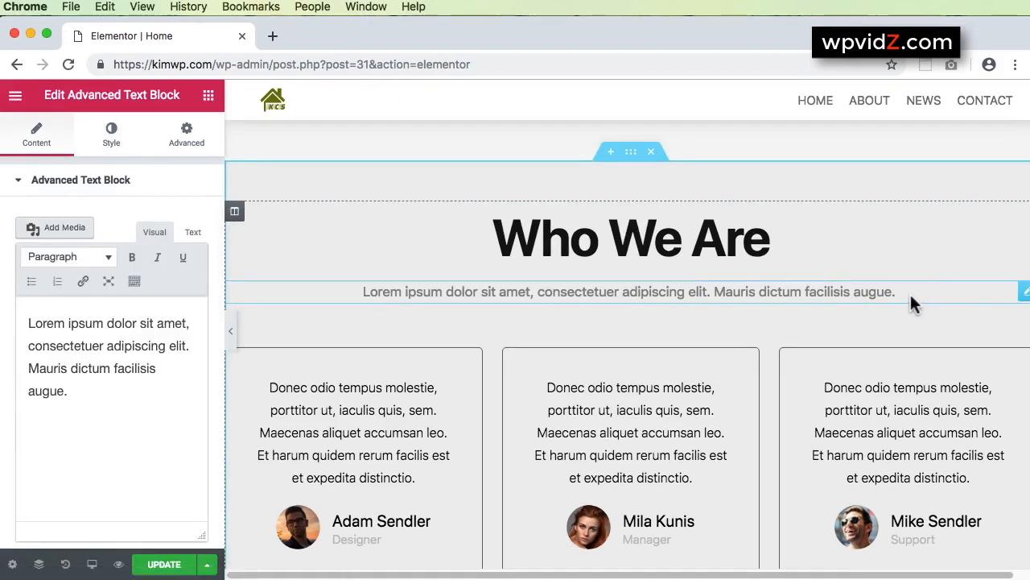
drag(69, 392, 29, 323)
text(Meet us, people behind )
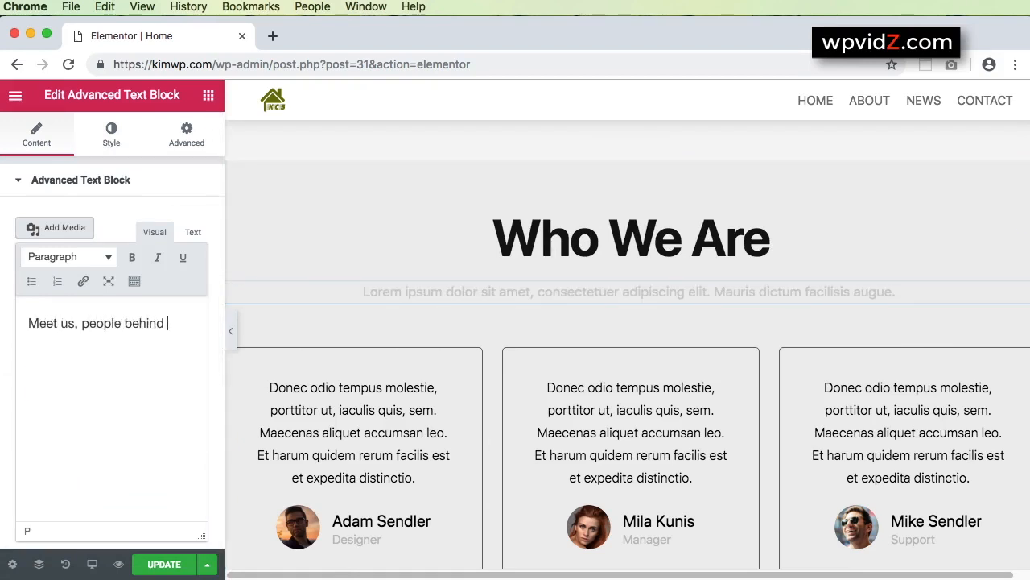
text(this green projecrt)
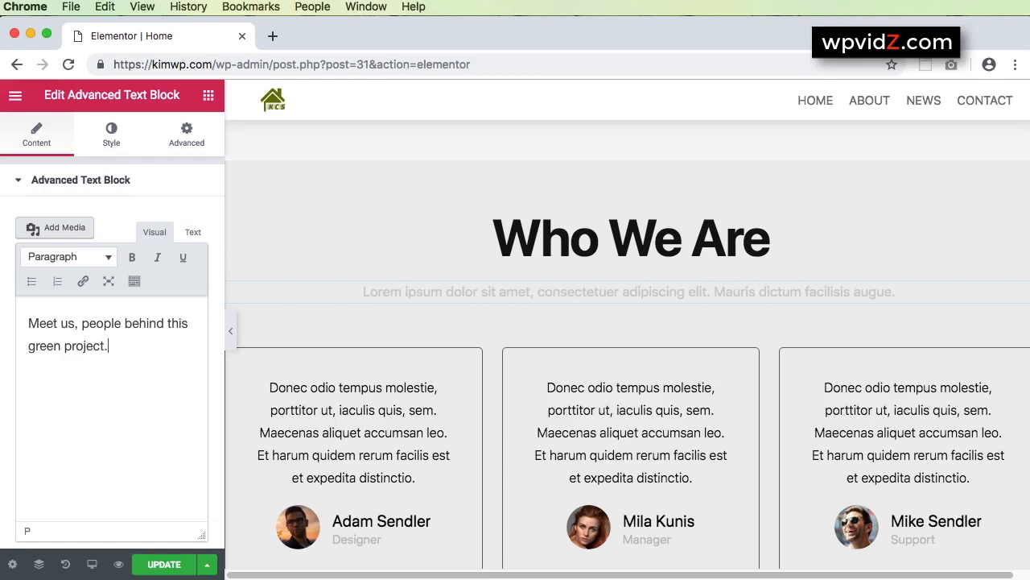
- Examine the first testimonial's content, name and title fields
scroll(934, 298, down, 3)
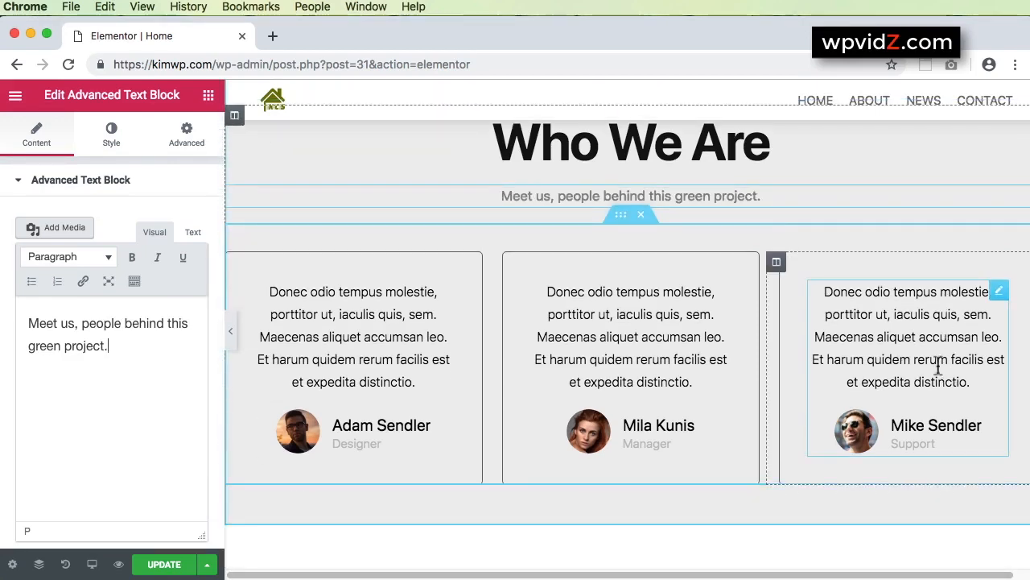
click(356, 335)
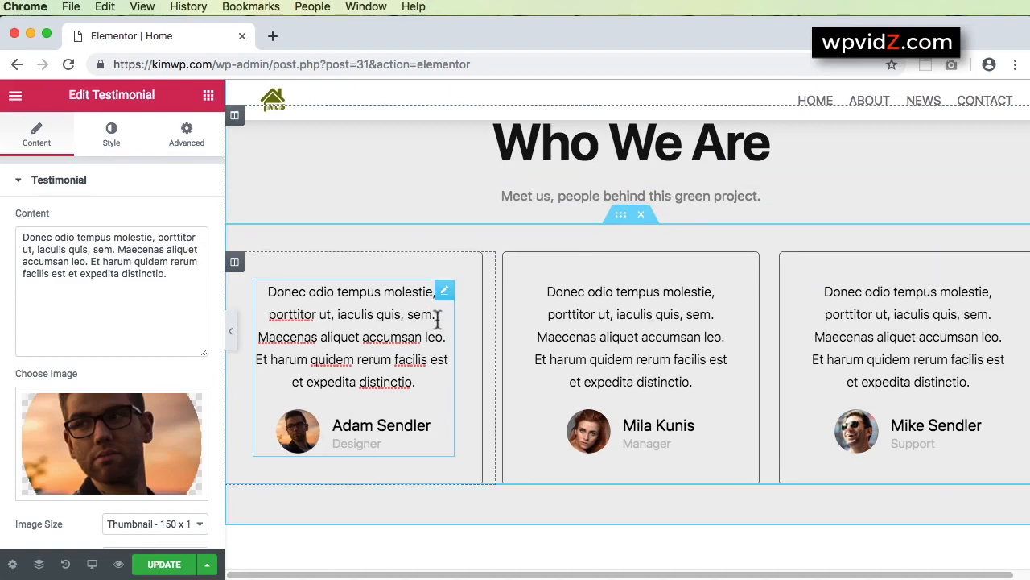
drag(173, 272, 24, 234)
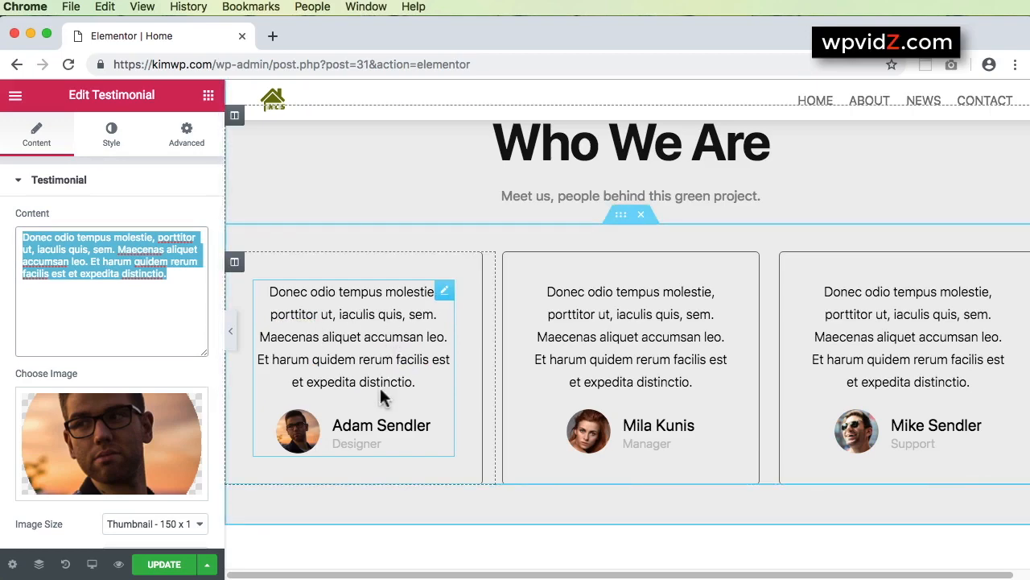
scroll(32, 415, down, 2)
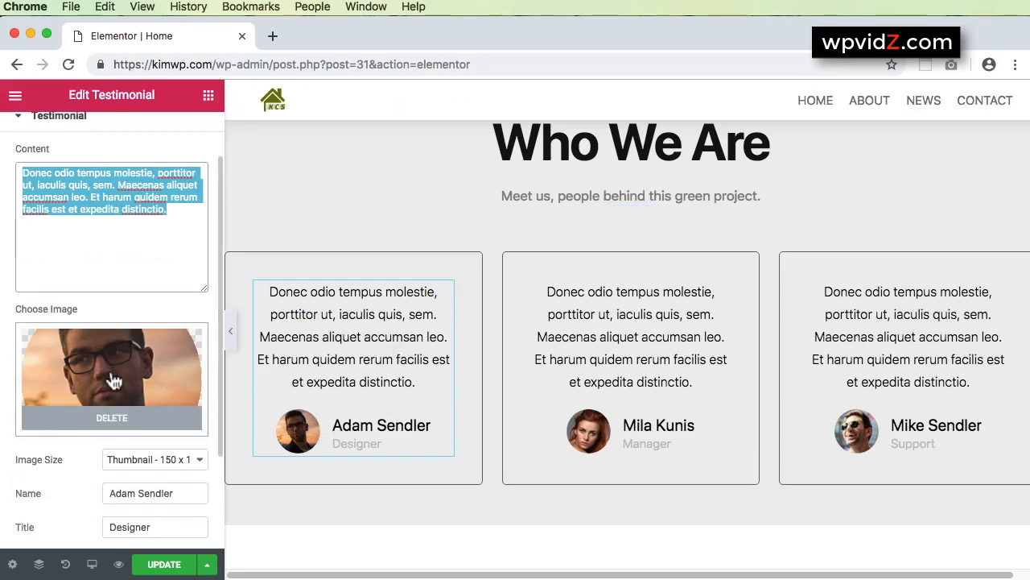
scroll(387, 388, down, 1)
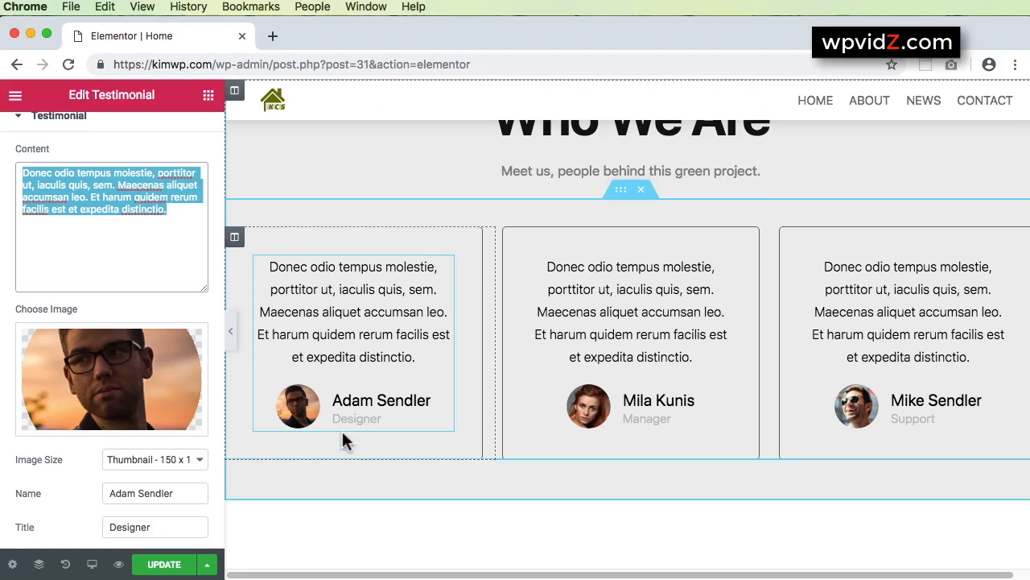
drag(174, 493, 98, 491)
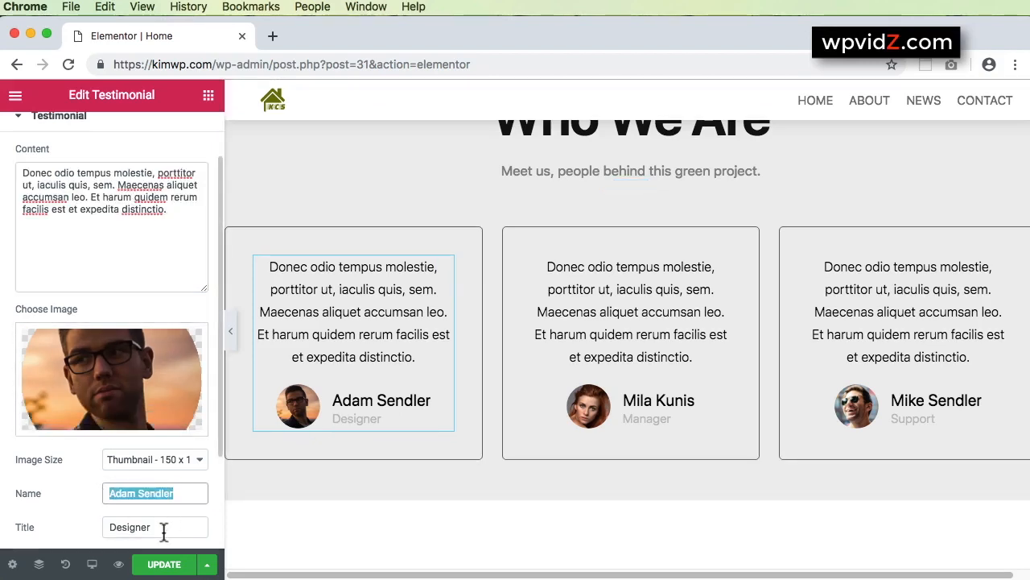
drag(161, 528, 82, 527)
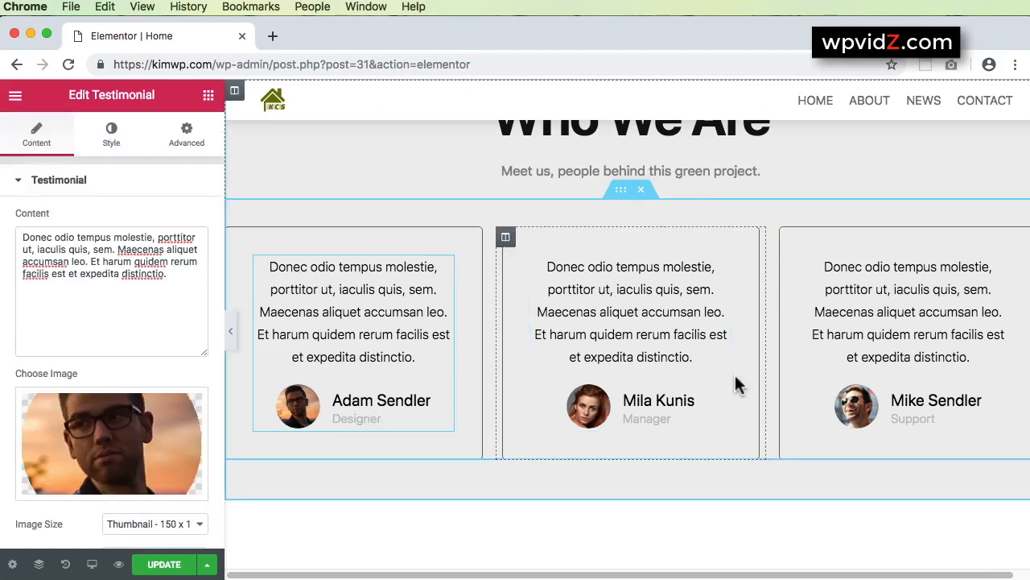
scroll(735, 376, down, 5)
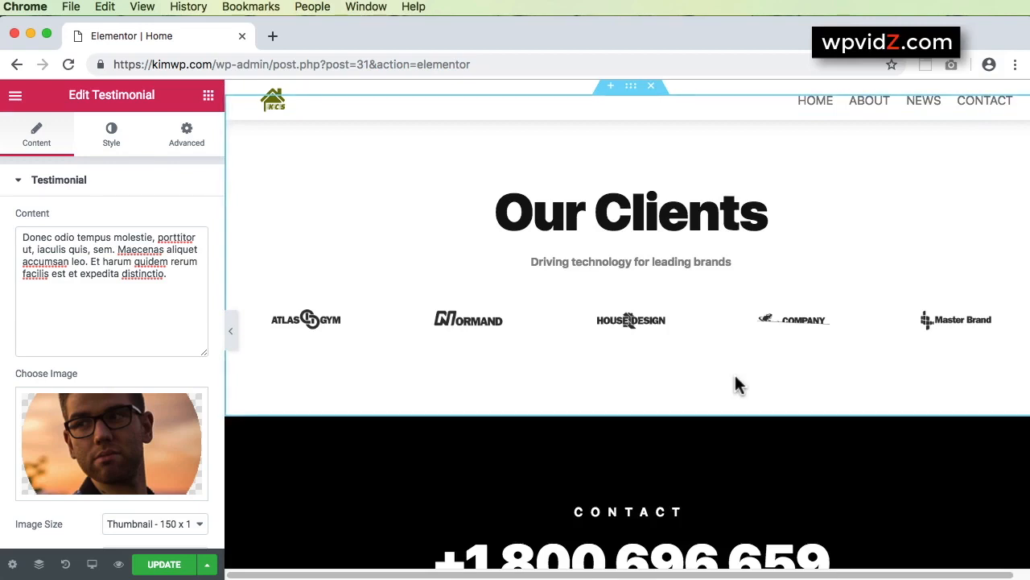
- Retitle the "Our Clients" heading as "Our Sponsors"
scroll(736, 382, up, 2)
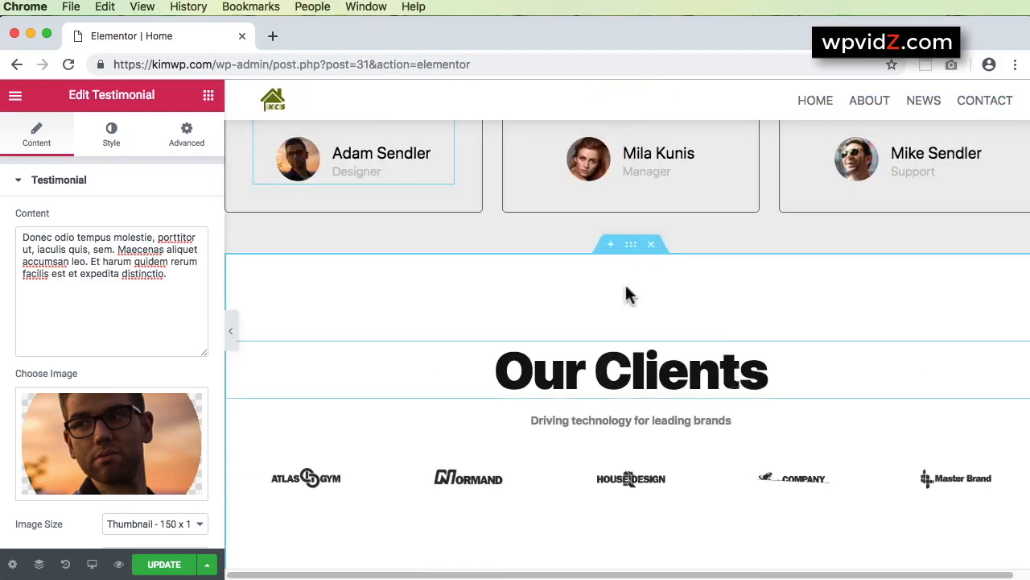
click(629, 247)
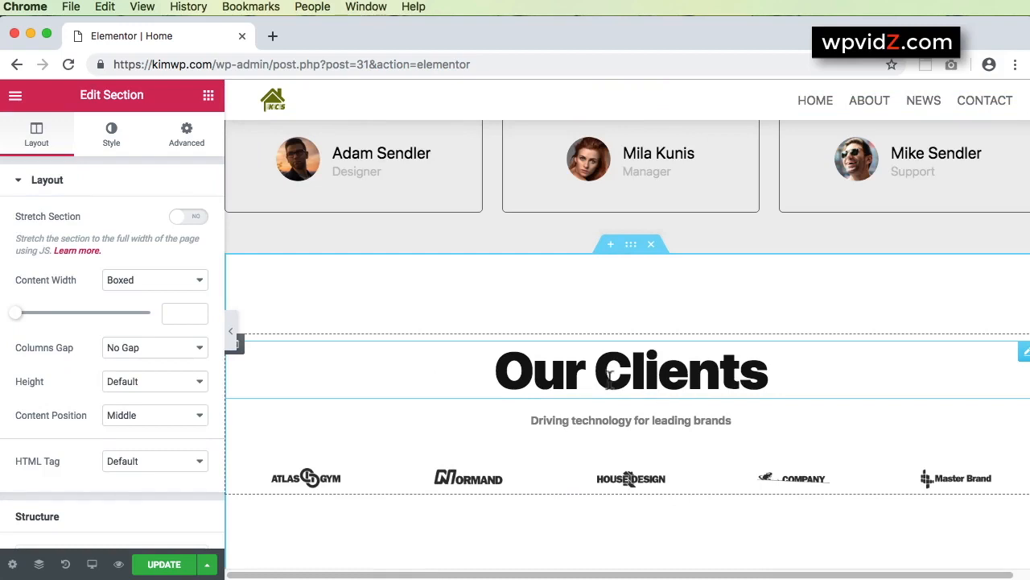
click(942, 366)
drag(105, 326, 126, 329)
text(Sponsors)
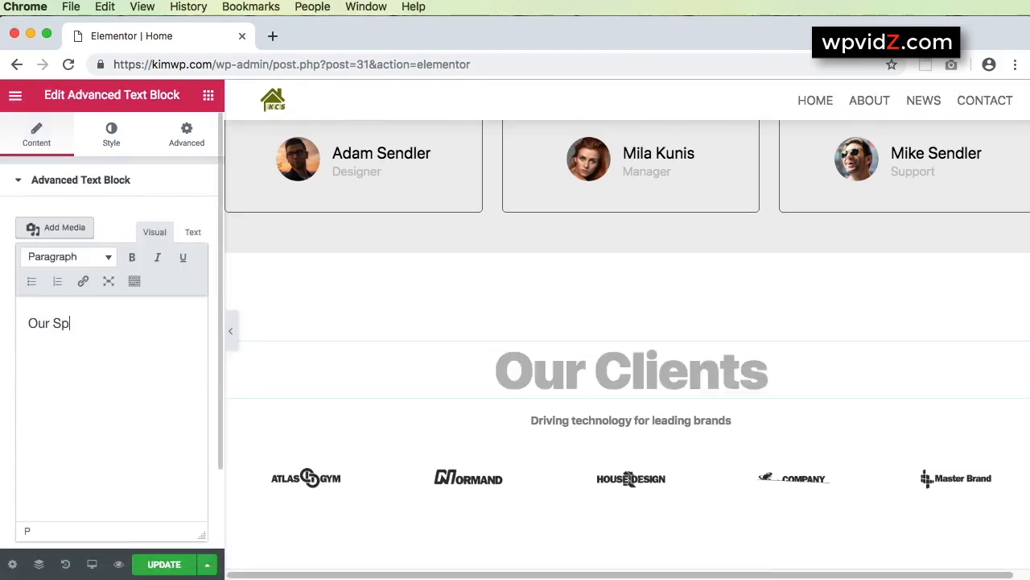
- Set the "Our Sponsors" heading's font weight to 700
click(110, 141)
click(190, 255)
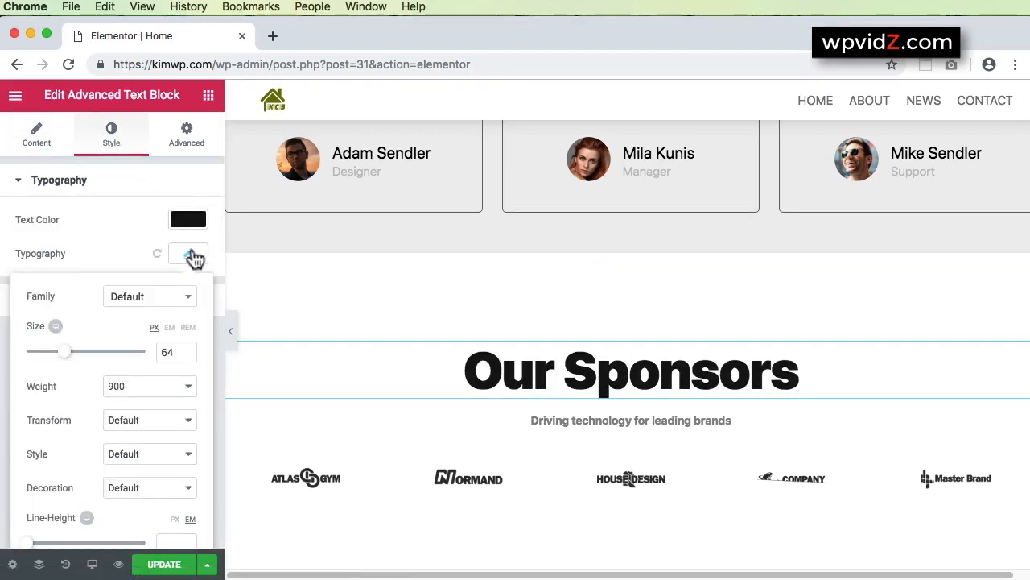
click(153, 391)
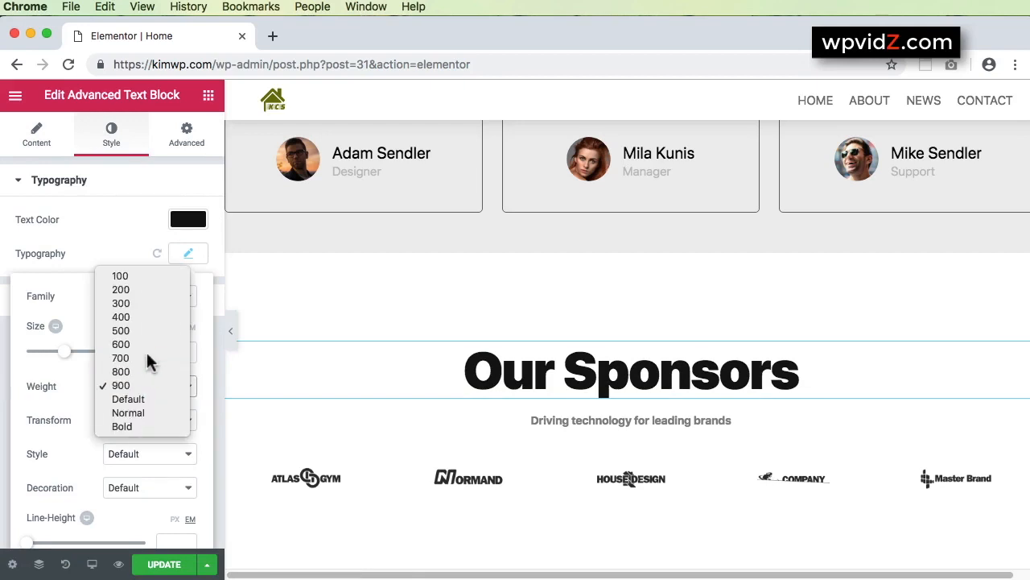
click(150, 362)
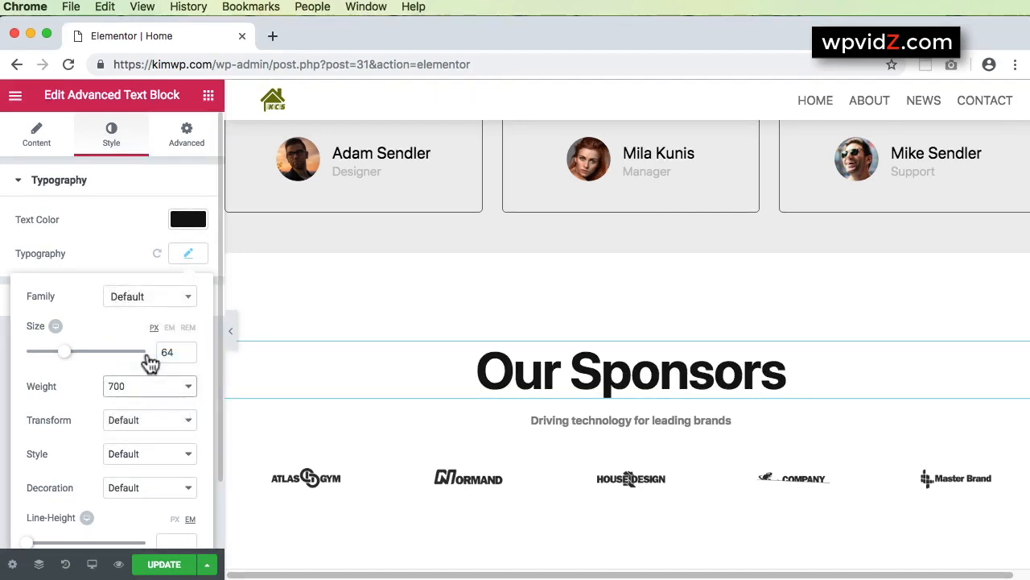
- Replace the sponsors subtitle with "Join our sponsor lists"
click(743, 417)
drag(744, 415, 724, 418)
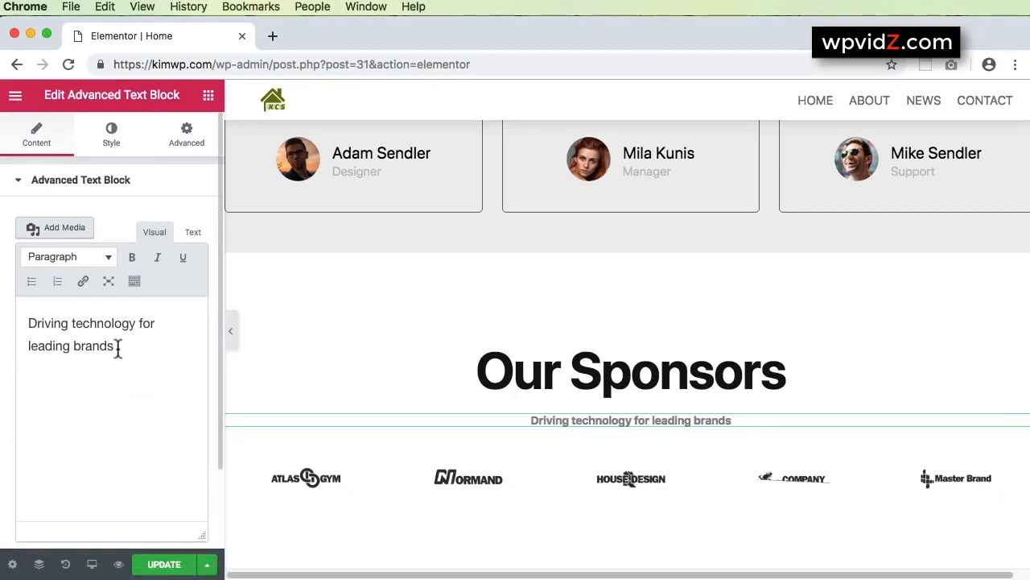
key(super+a)
text(Join our sponsor lists)
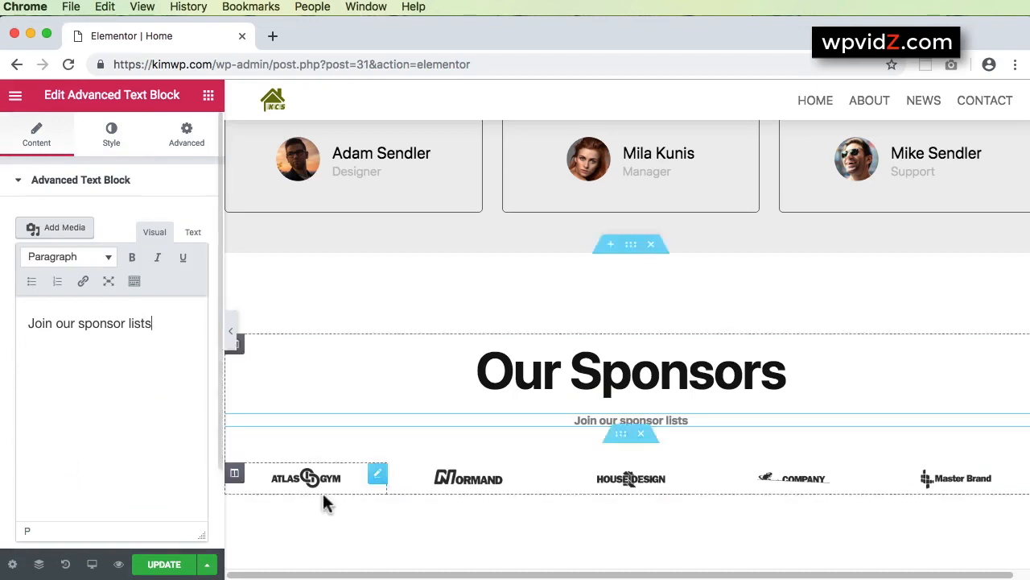
click(305, 479)
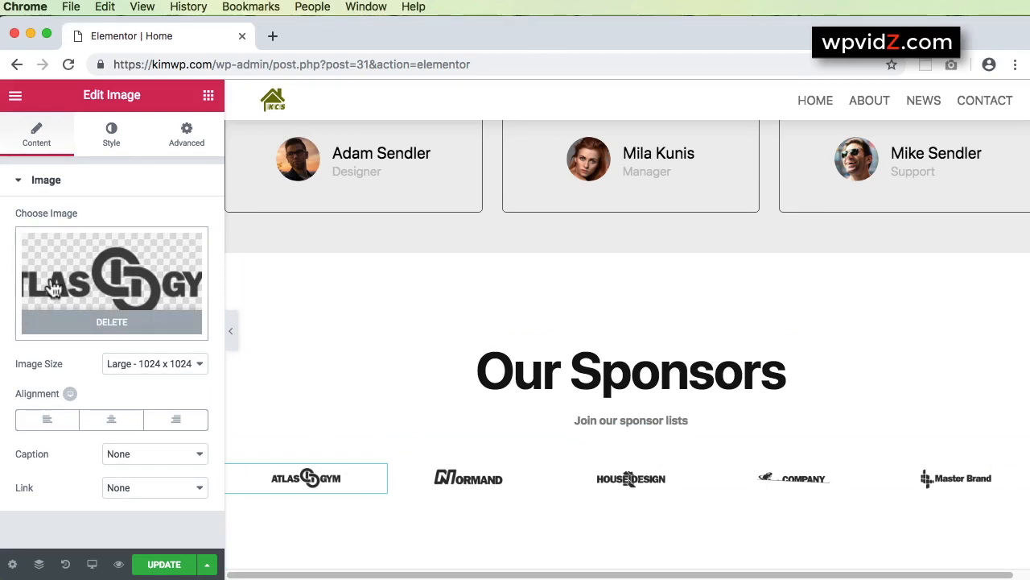
click(105, 288)
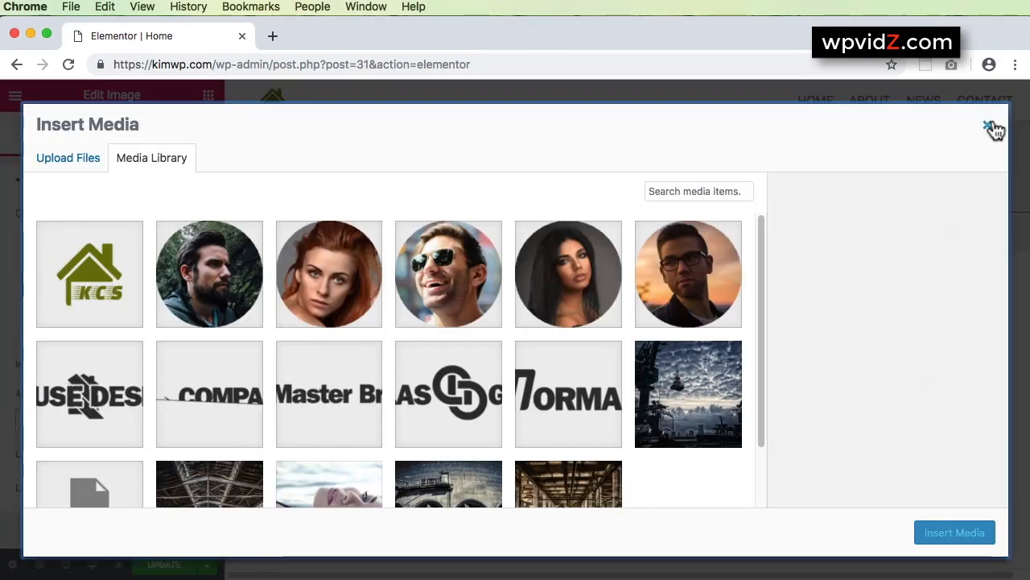
click(991, 125)
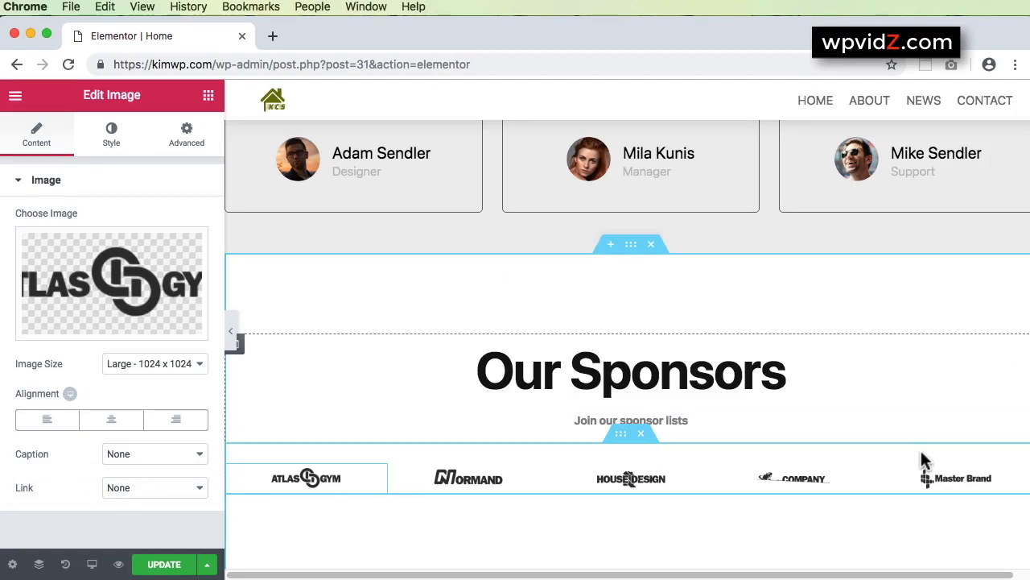
- Change the contact section's heading to "Contact Us"
scroll(923, 459, down, 3)
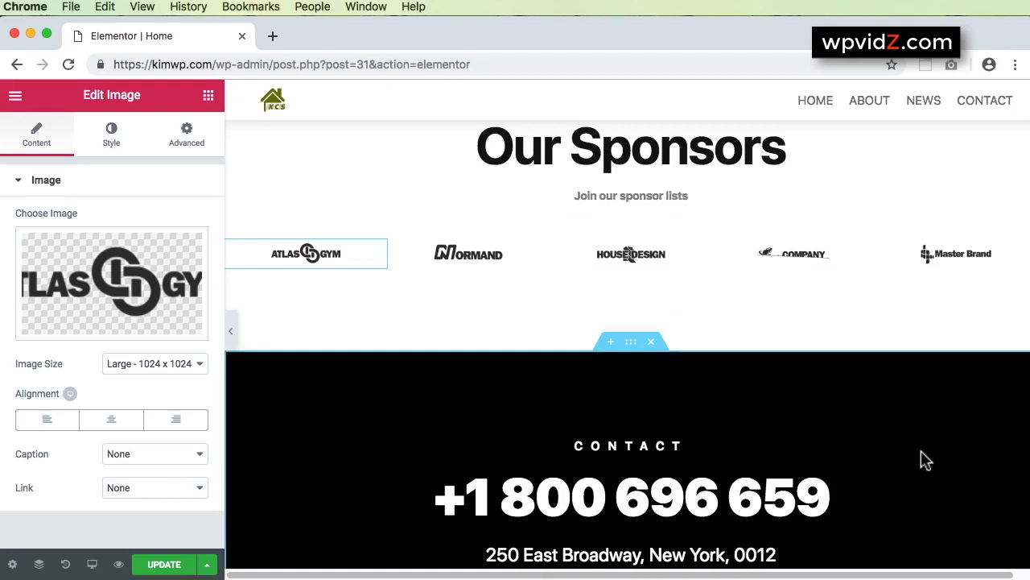
scroll(923, 459, down, 1)
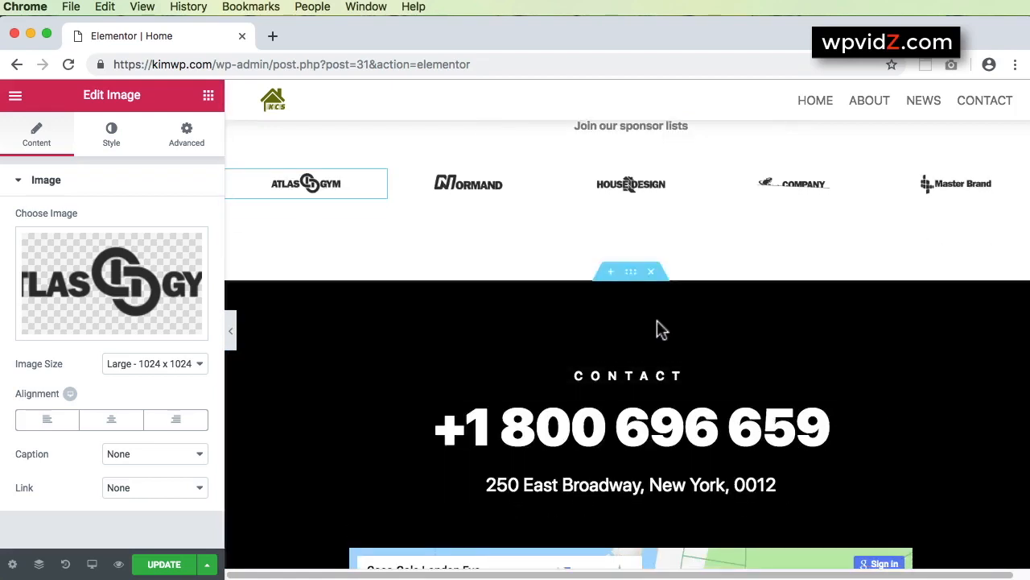
click(631, 274)
scroll(882, 446, down, 1)
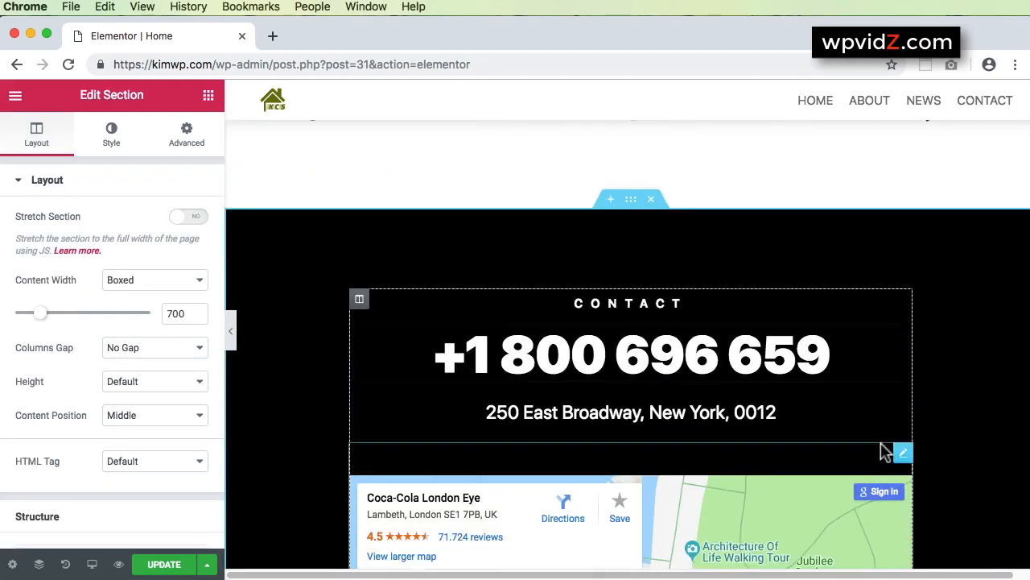
click(691, 309)
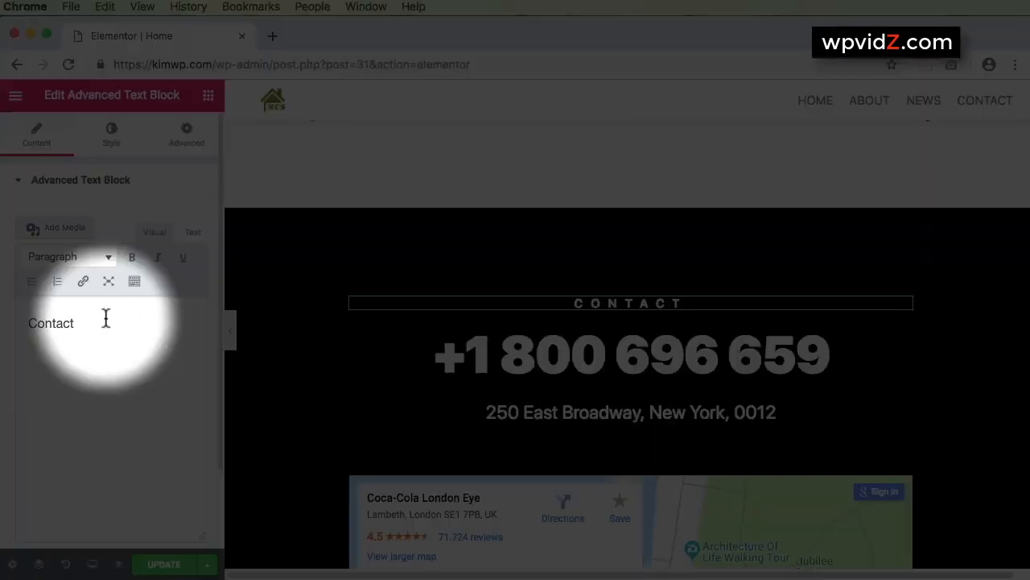
text(Us)
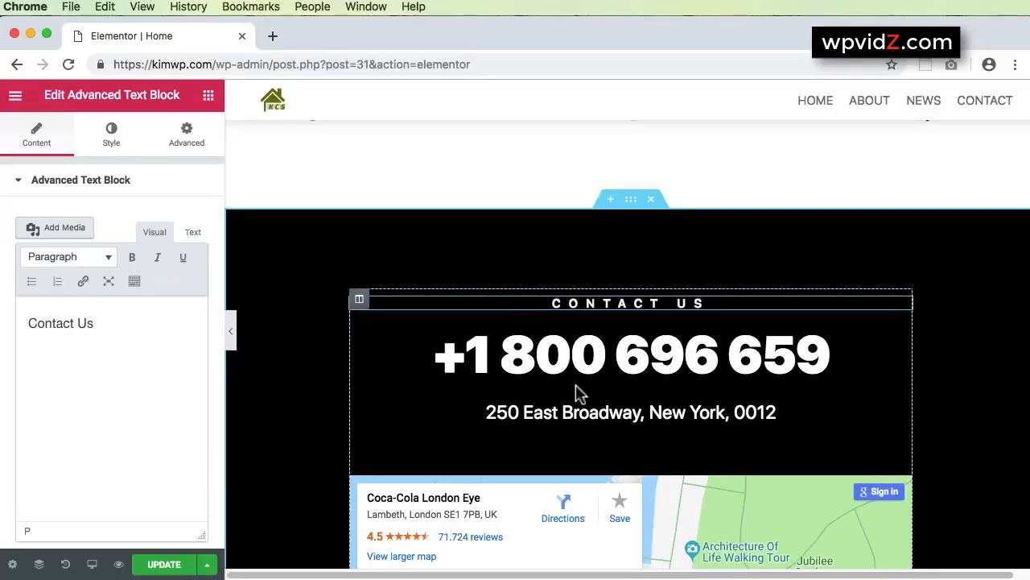
- Open the phone number text block for editing
click(440, 366)
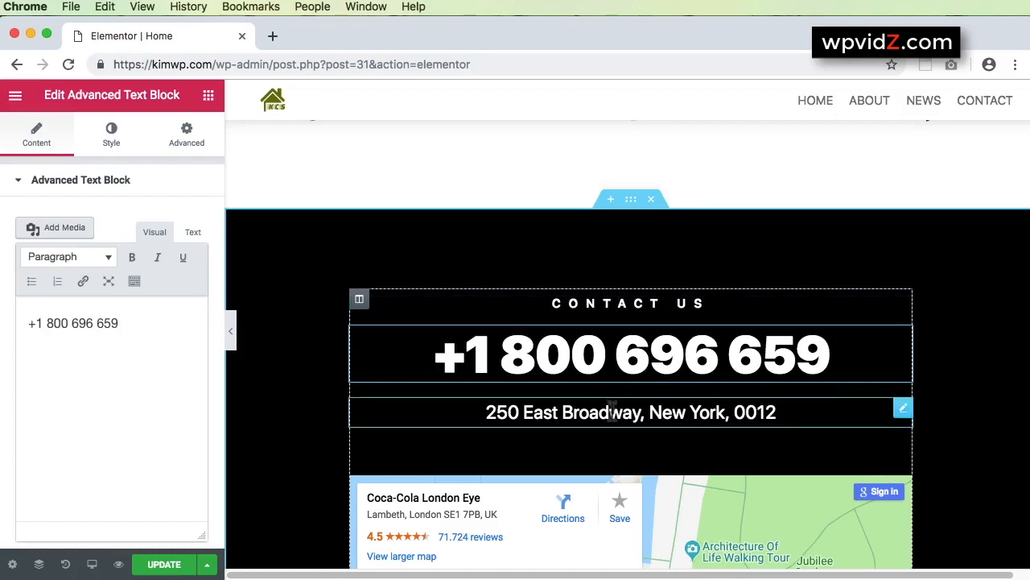
scroll(693, 407, down, 3)
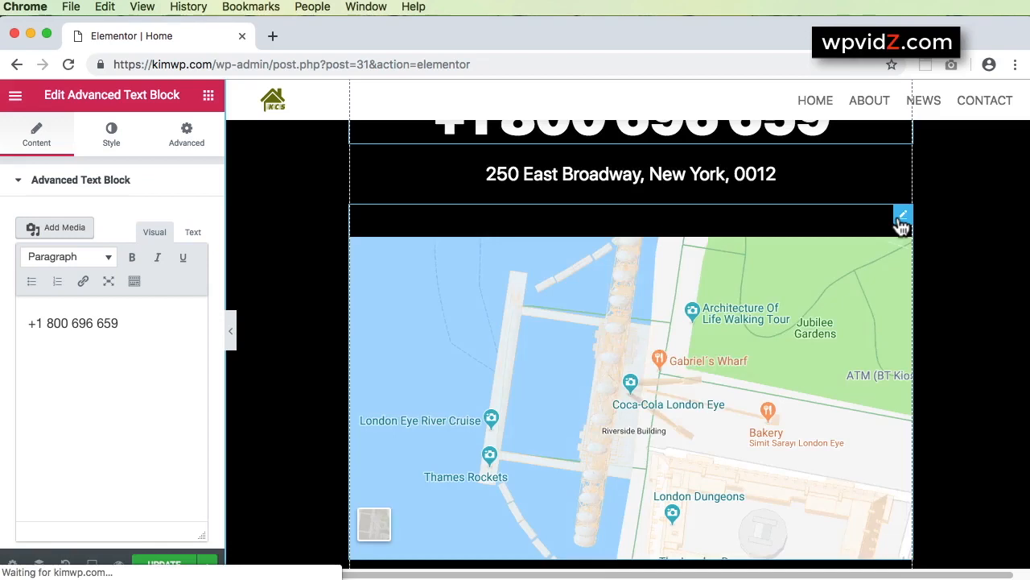
- Set the contact section's map location to "Paris, France" and save the page
click(816, 328)
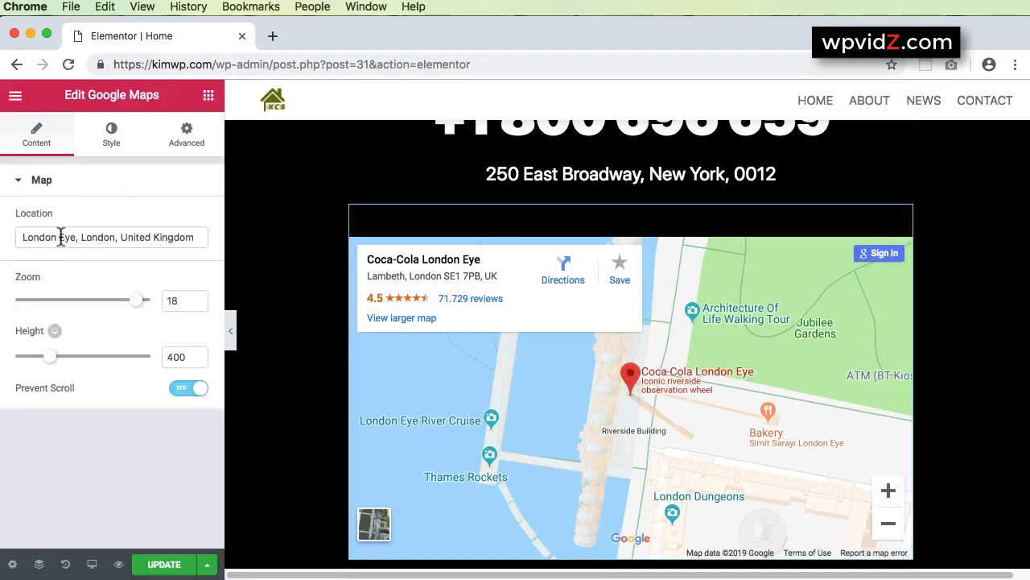
triple_click(20, 237)
text(Paris, France)
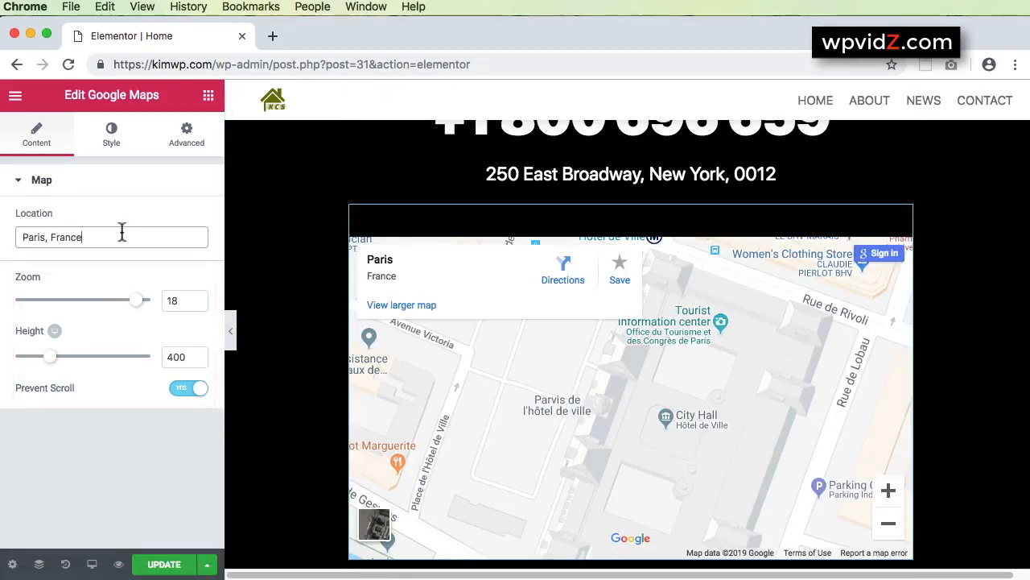
scroll(908, 377, up, 15)
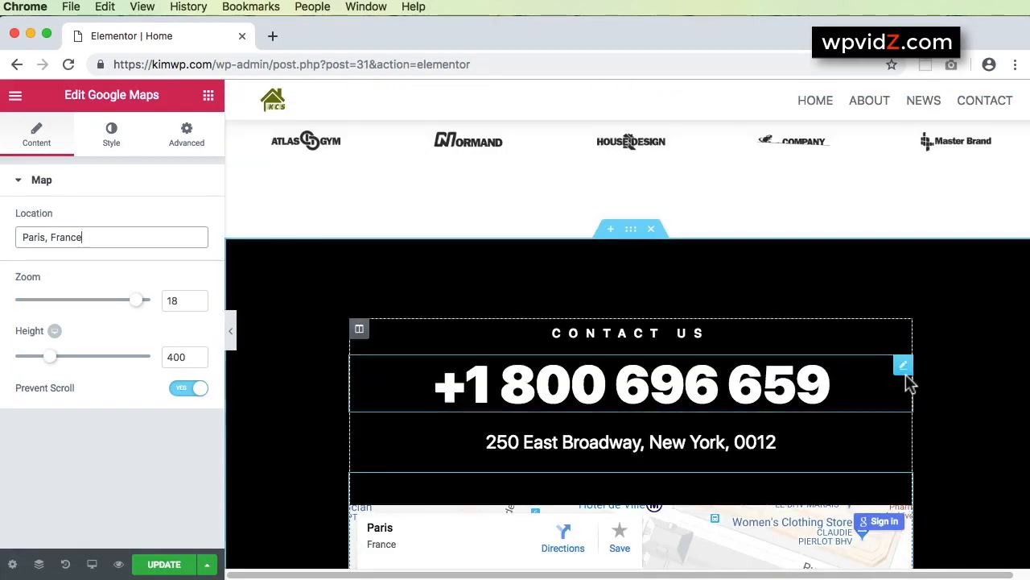
scroll(908, 384, up, 15)
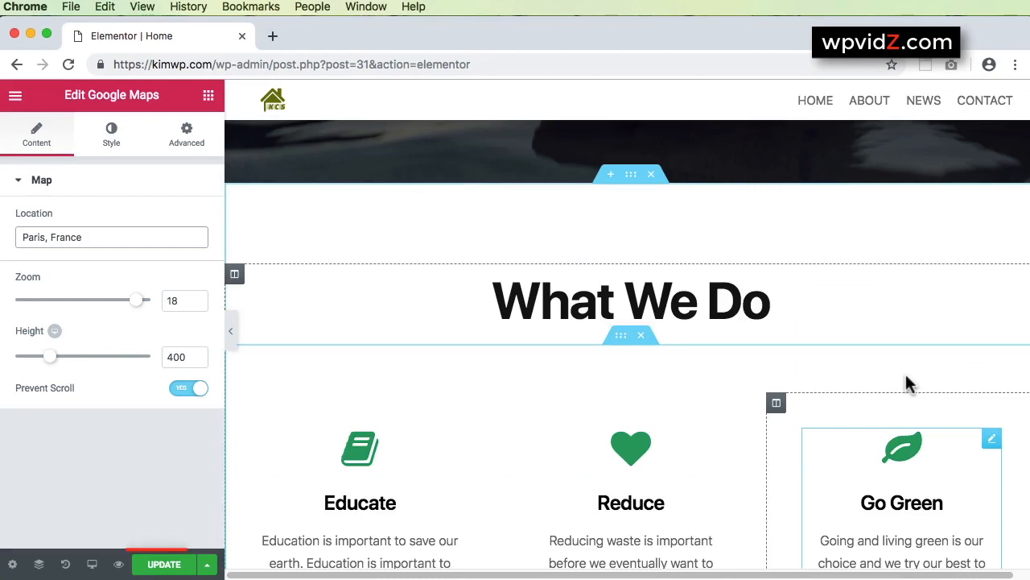
click(161, 565)
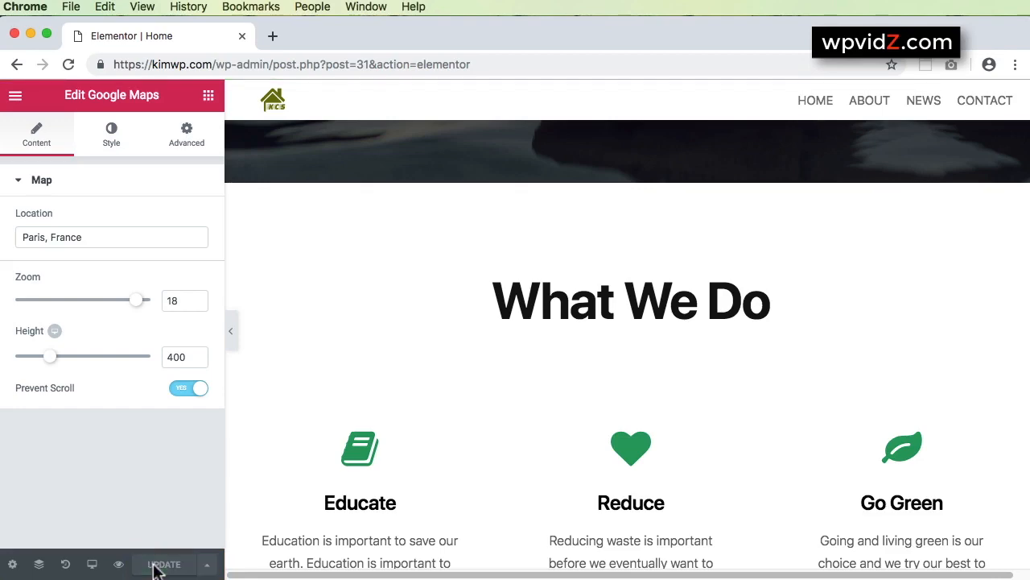
- Preview the full homepage with the editor panel hidden
click(232, 330)
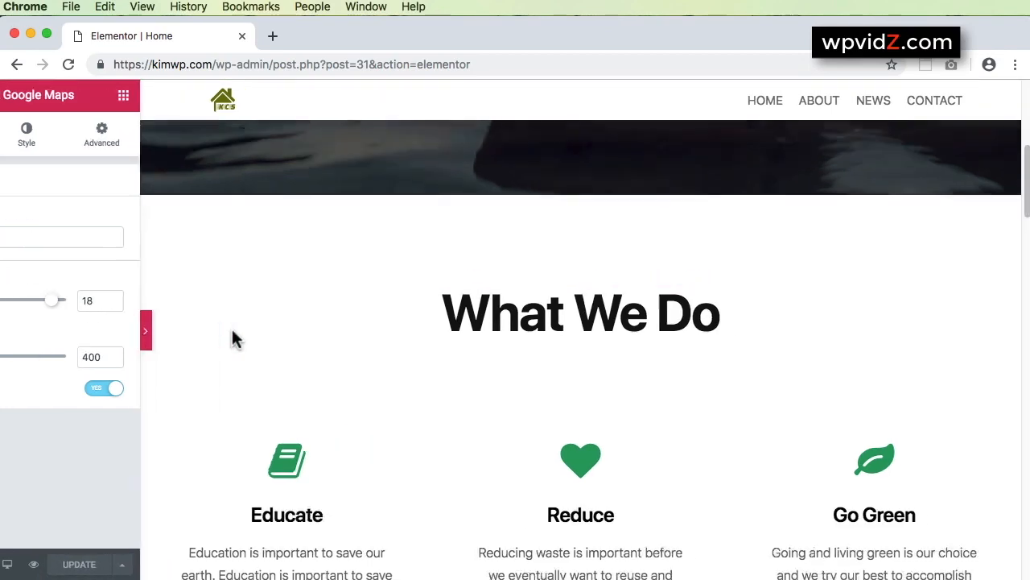
scroll(778, 418, down, 5)
scroll(781, 416, down, 15)
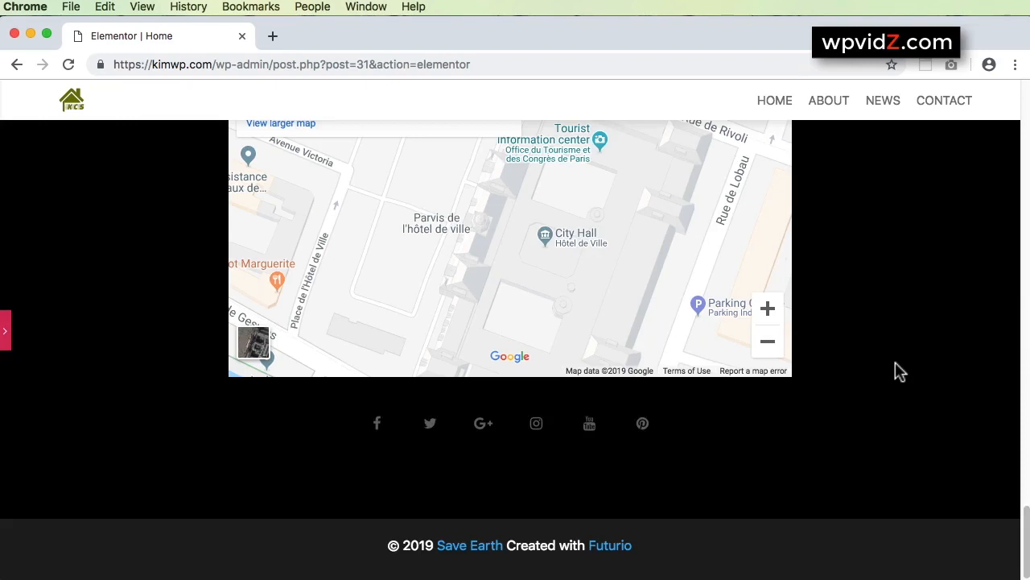
scroll(895, 363, up, 15)
scroll(896, 372, up, 5)
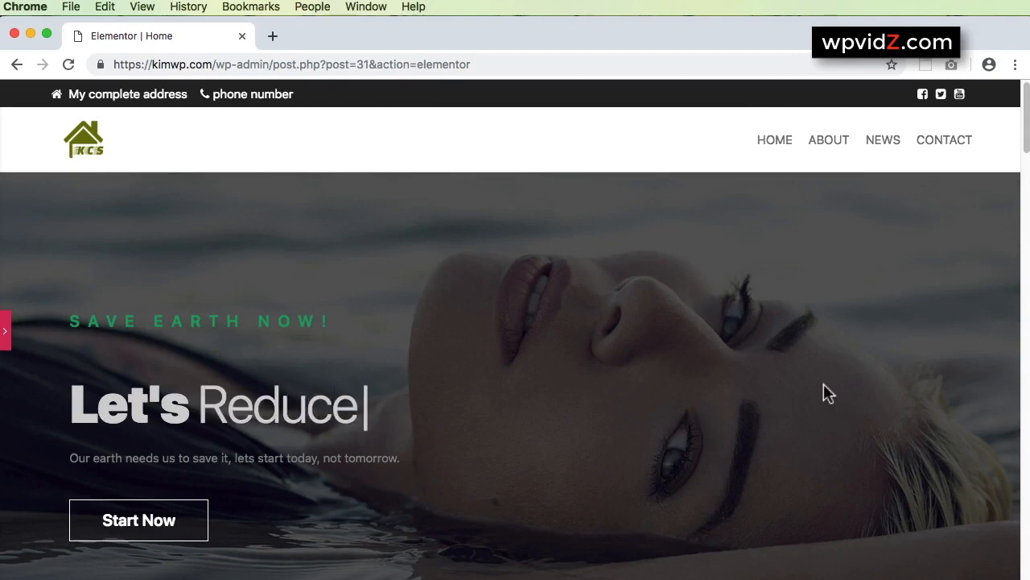
click(6, 339)
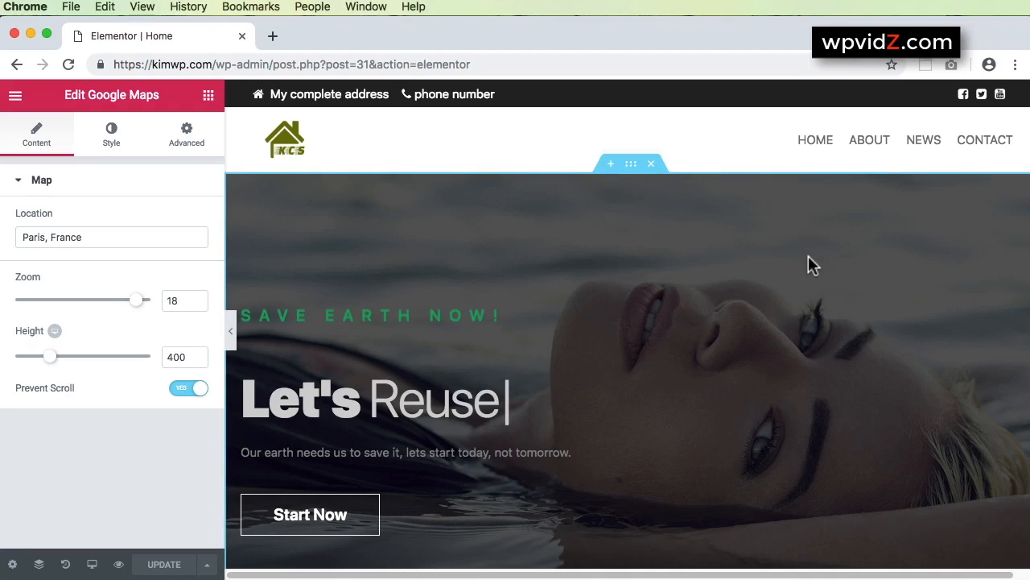
- Replace the hero section's background image with port-3109757_1920-2.jpg from the media library and save
click(110, 145)
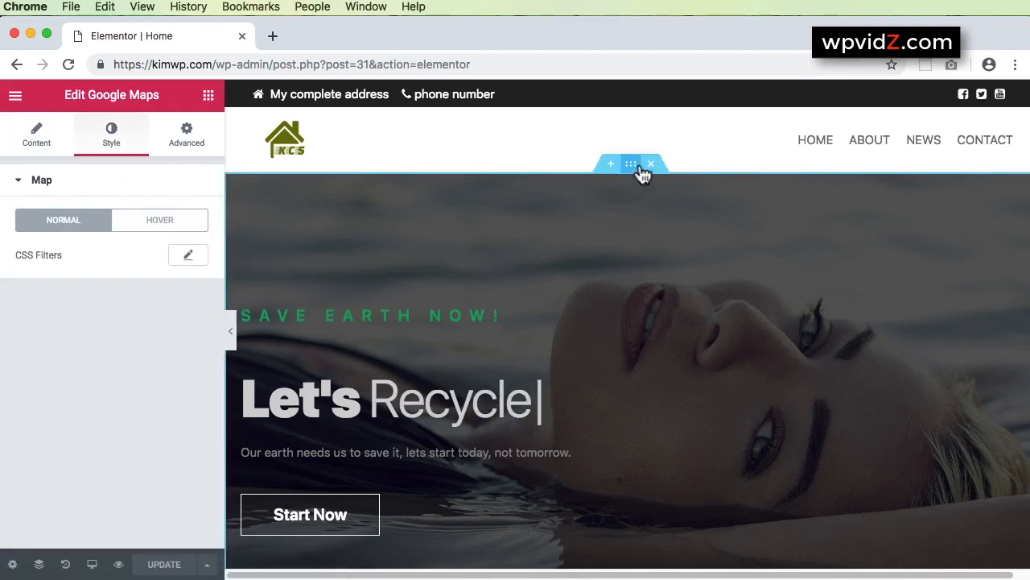
click(633, 170)
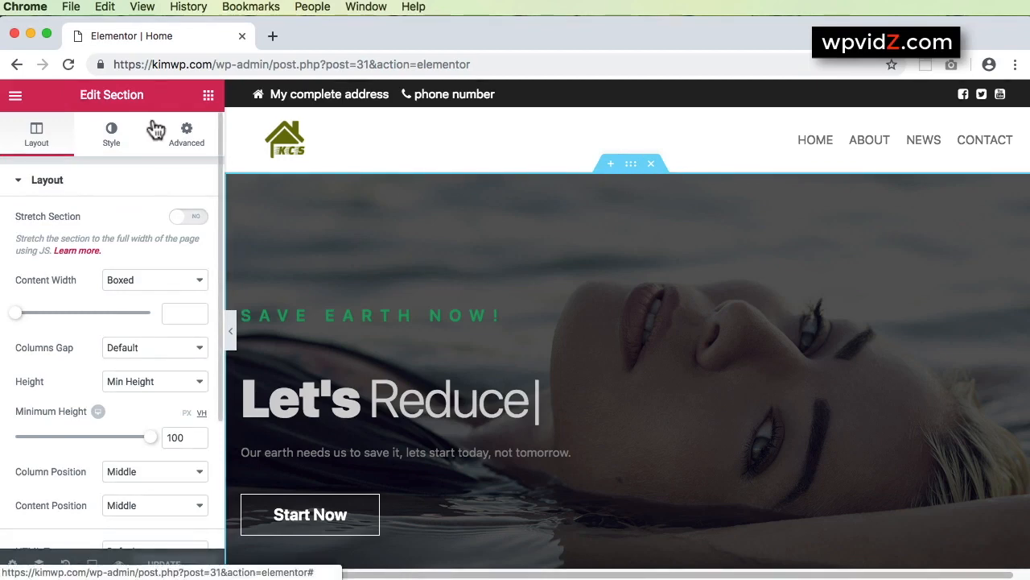
click(115, 133)
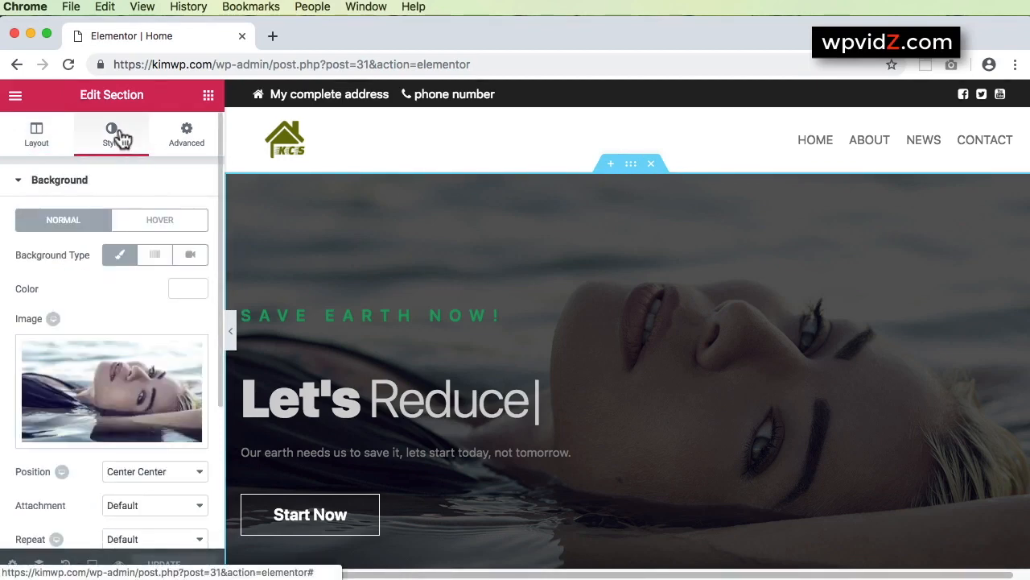
click(117, 391)
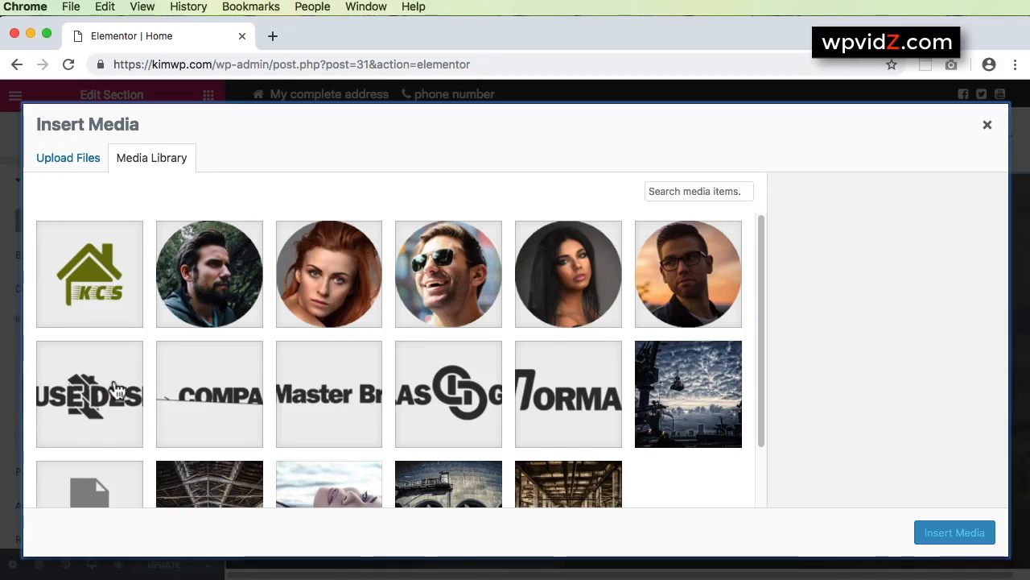
scroll(117, 389, down, 2)
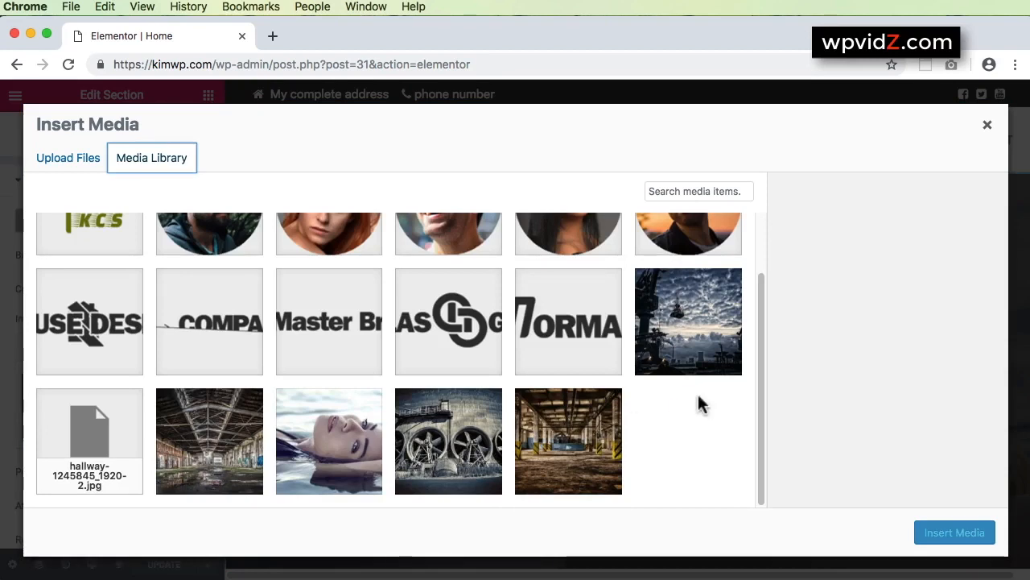
click(709, 354)
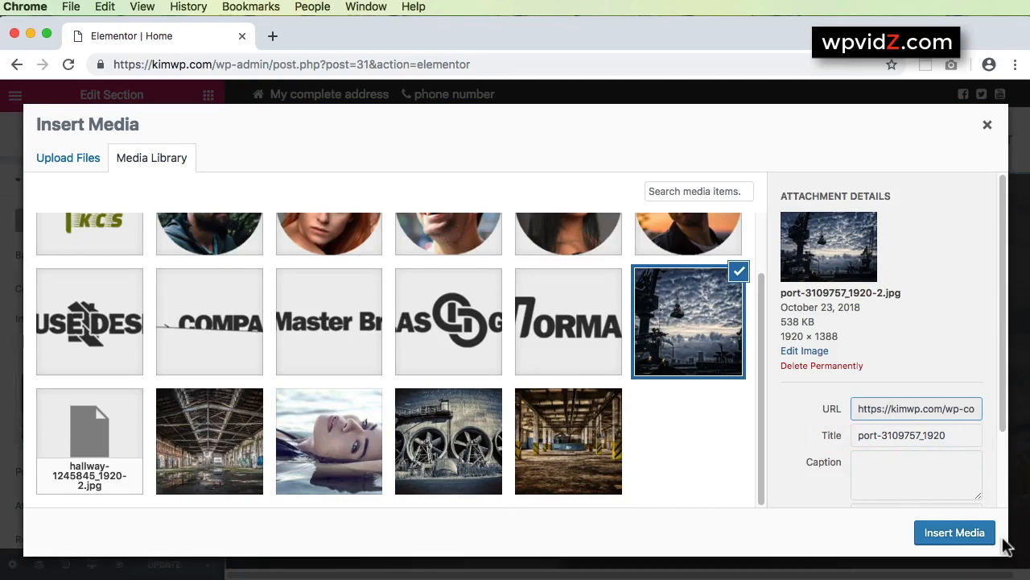
click(989, 535)
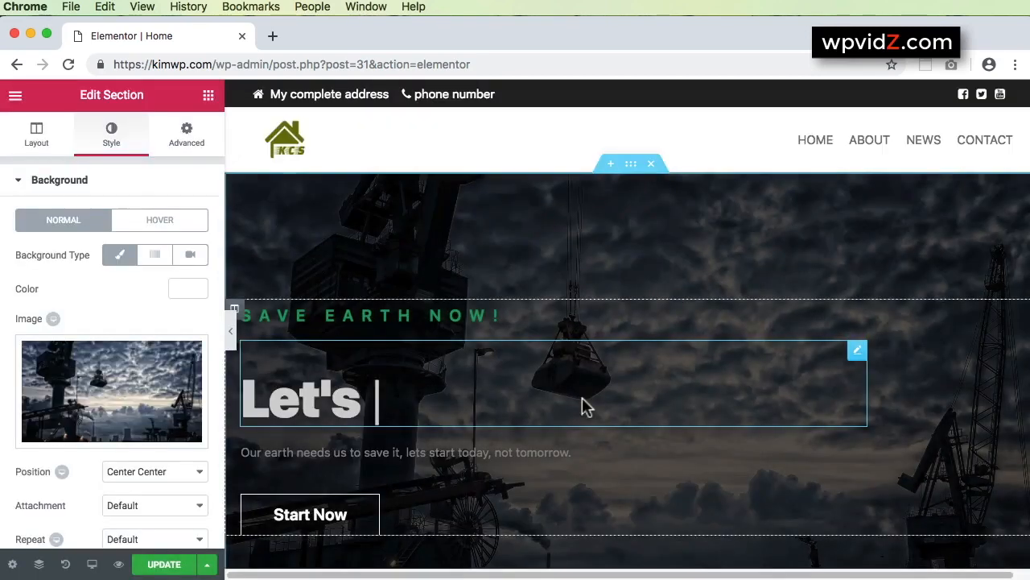
text(Reduce)
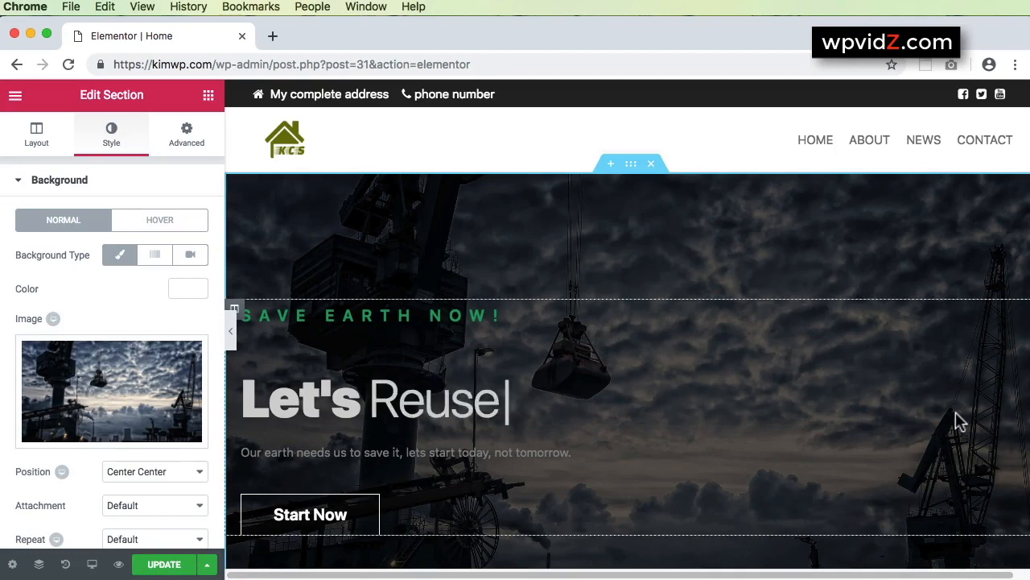
click(164, 564)
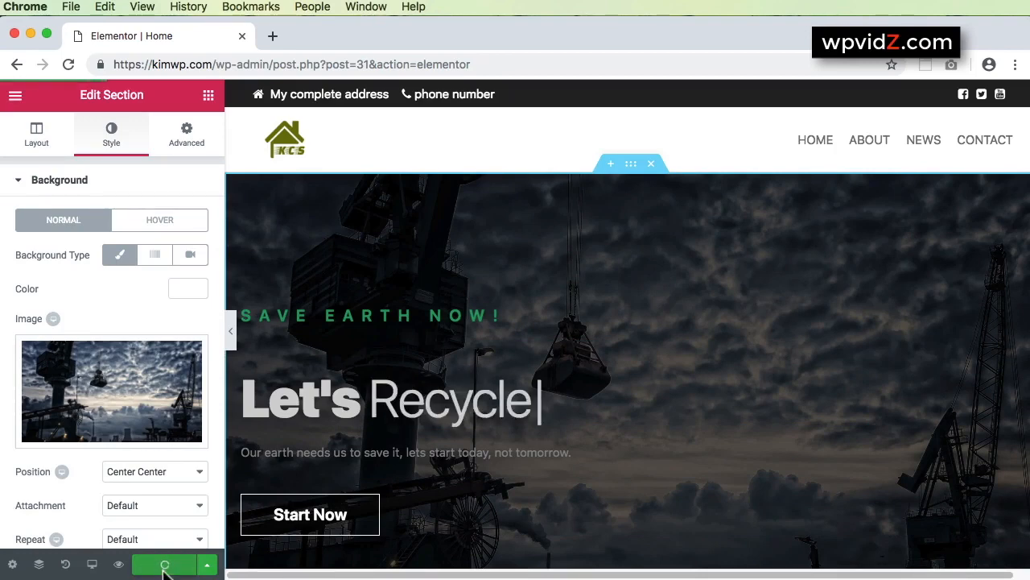
- Preview the homepage with the new hero background
click(235, 332)
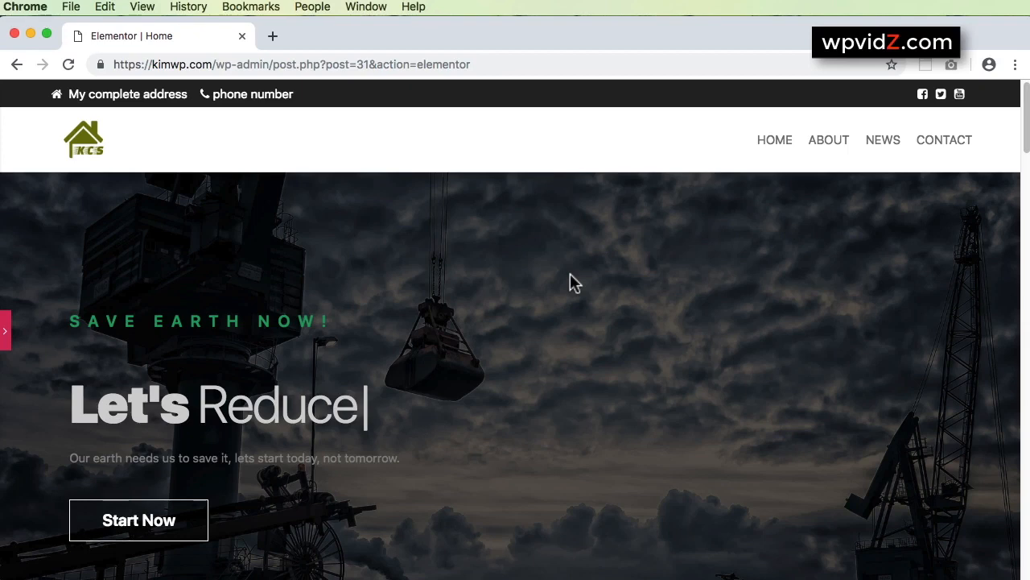
scroll(584, 427, down, 3)
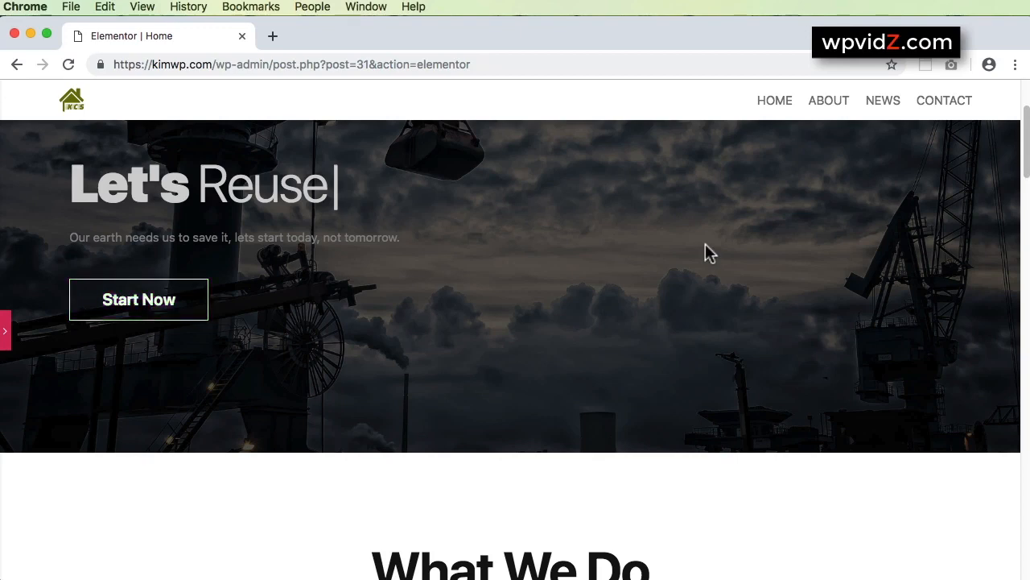
scroll(800, 535, down, 10)
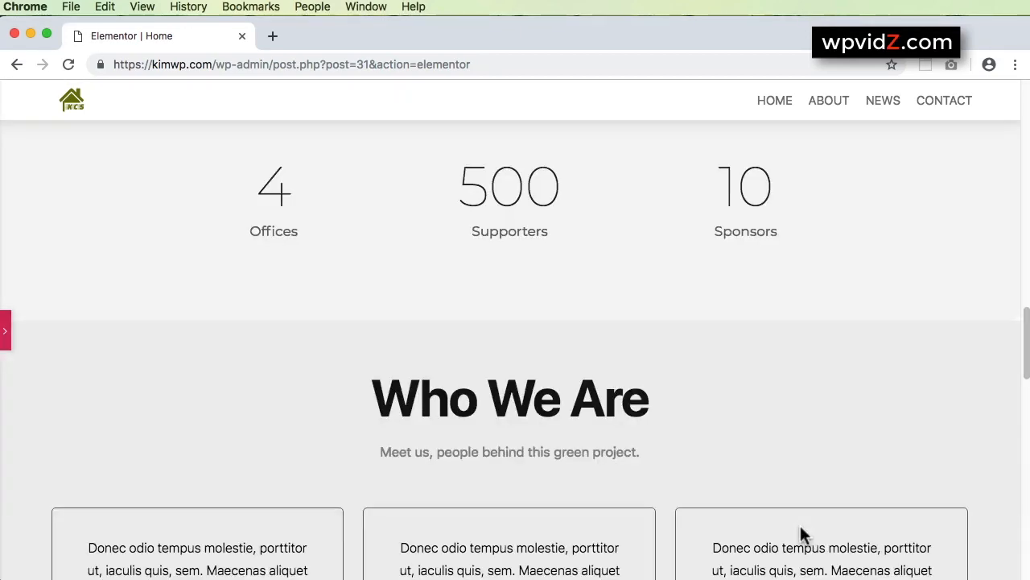
scroll(800, 535, down, 10)
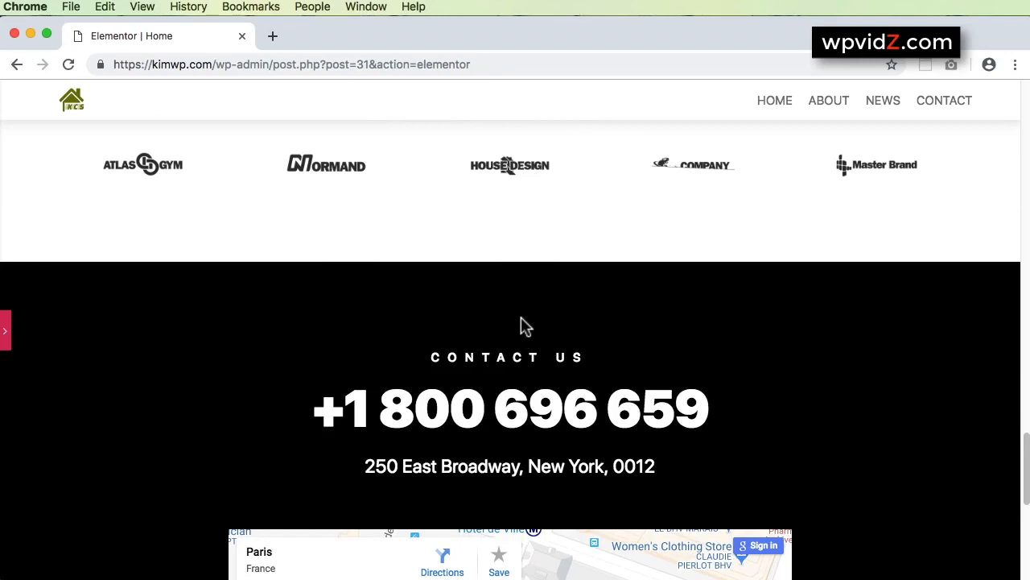
click(5, 332)
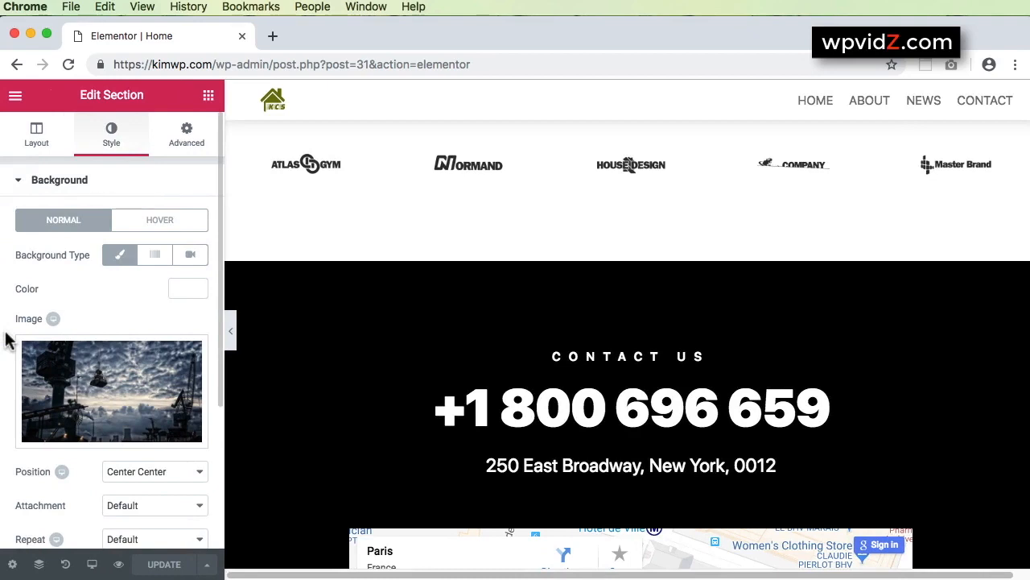
- Give the contact section the CSS ID "contact-home" and save the page
click(633, 255)
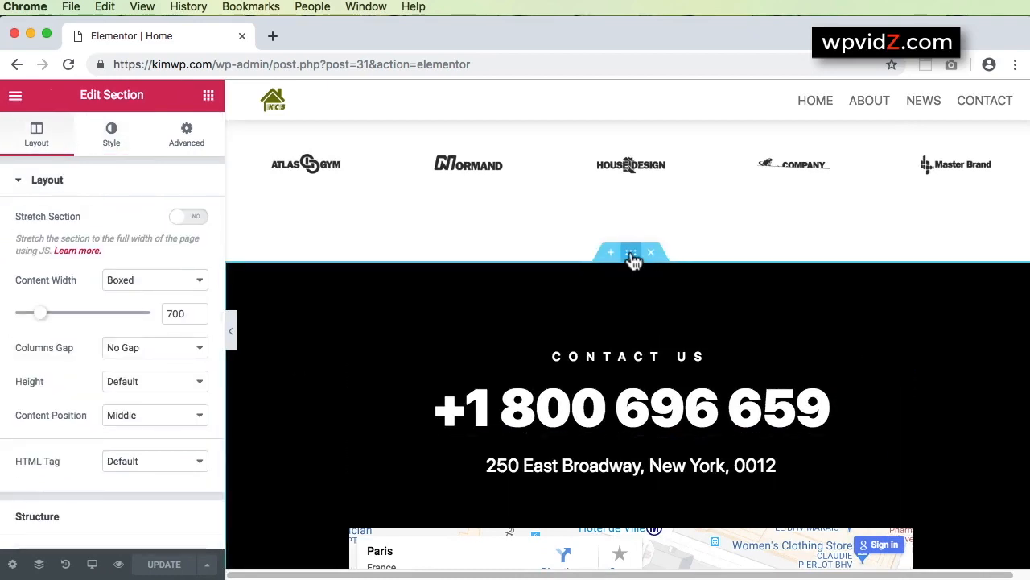
click(181, 142)
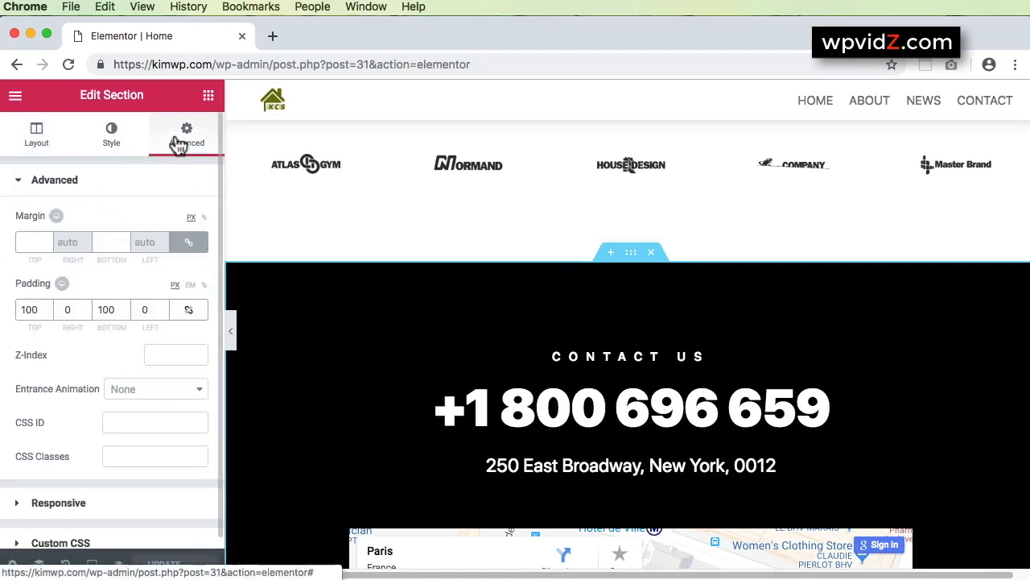
click(144, 417)
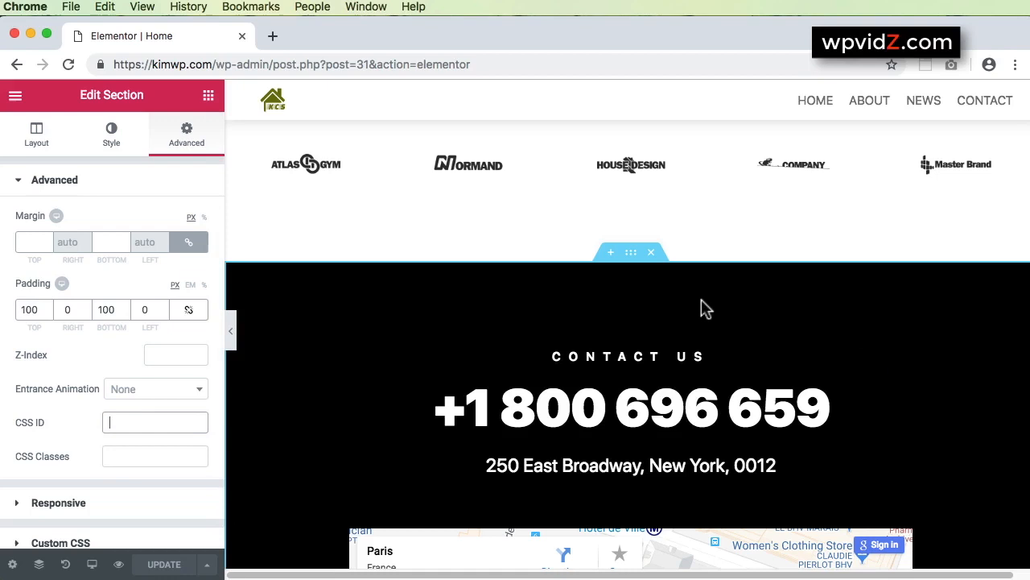
text(contact-home)
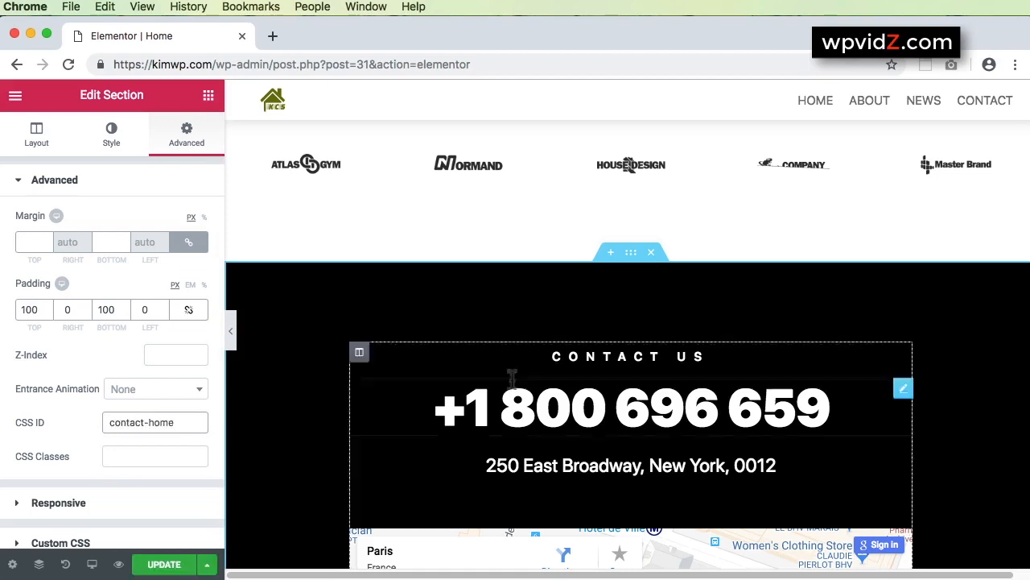
drag(186, 421, 91, 417)
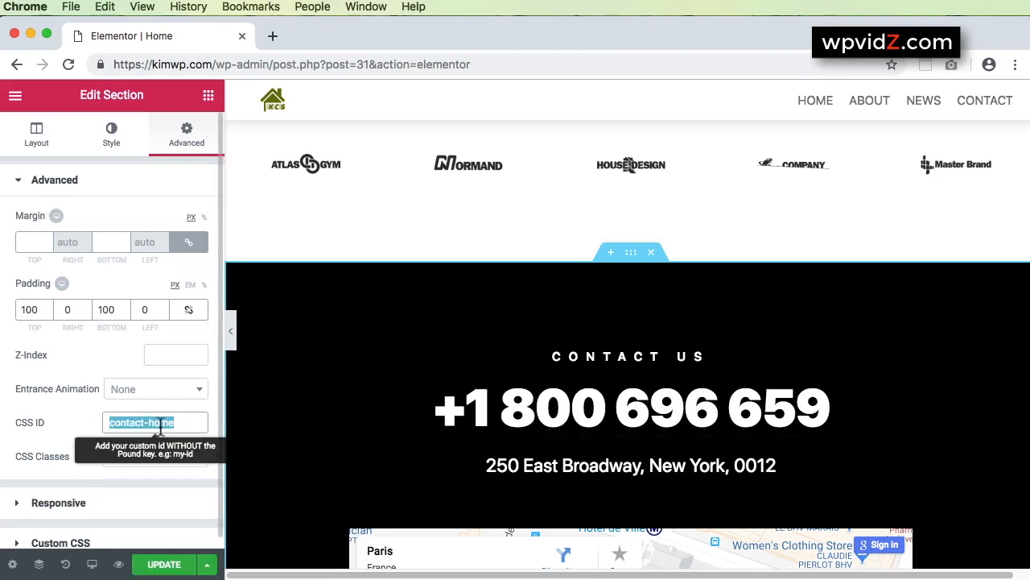
click(162, 565)
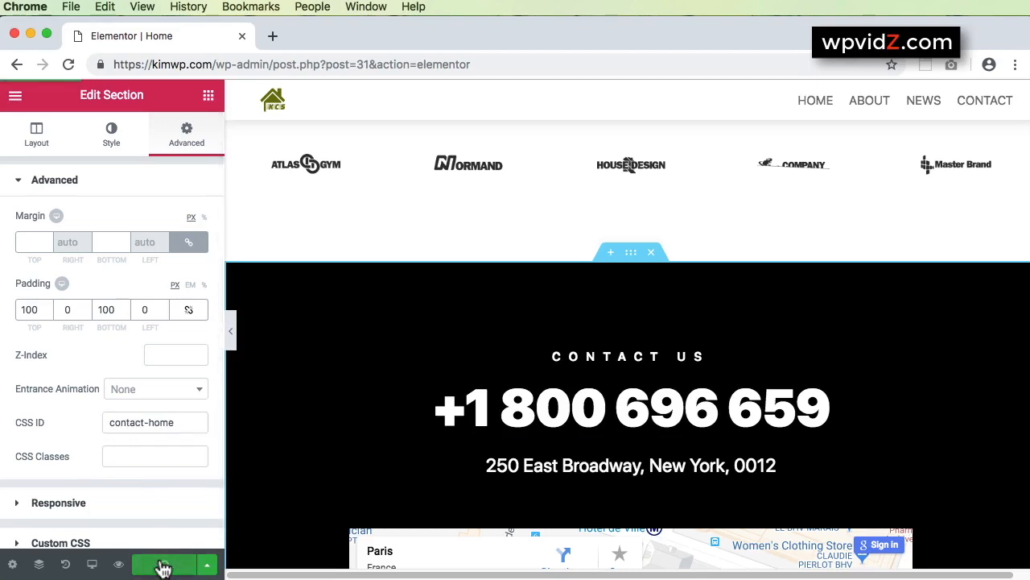
- Link the hero's "Start Now" button to "#contact-home" and save the page
scroll(708, 272, up, 10)
scroll(707, 274, up, 5)
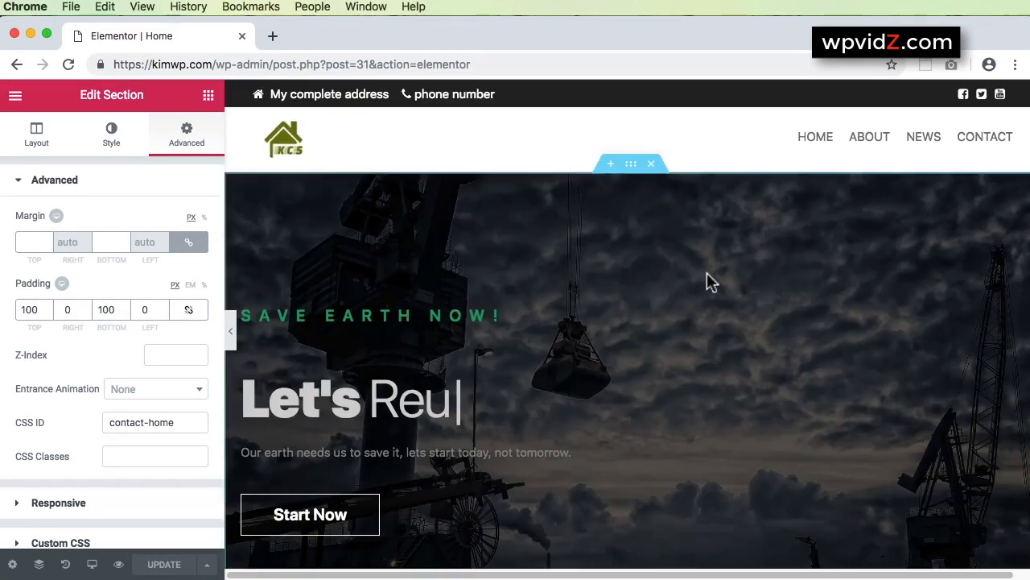
click(310, 515)
drag(152, 305, 4, 299)
key(BackSpace)
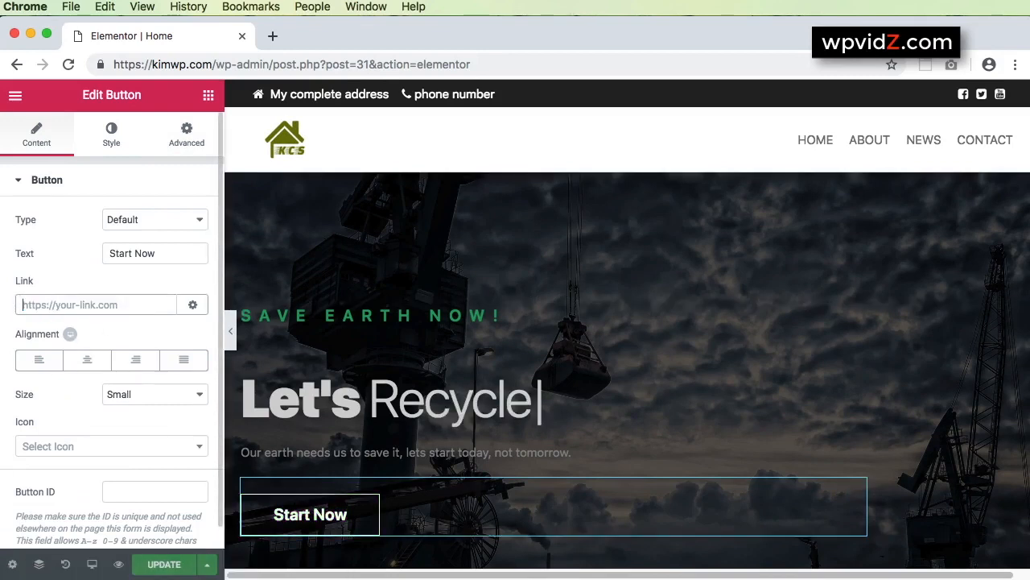
text(#contact-home)
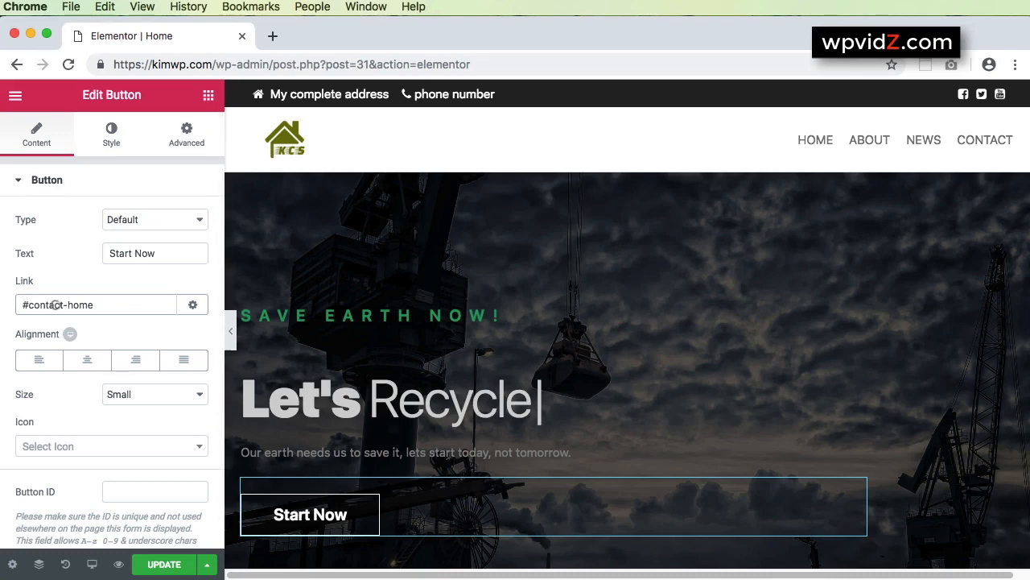
click(164, 564)
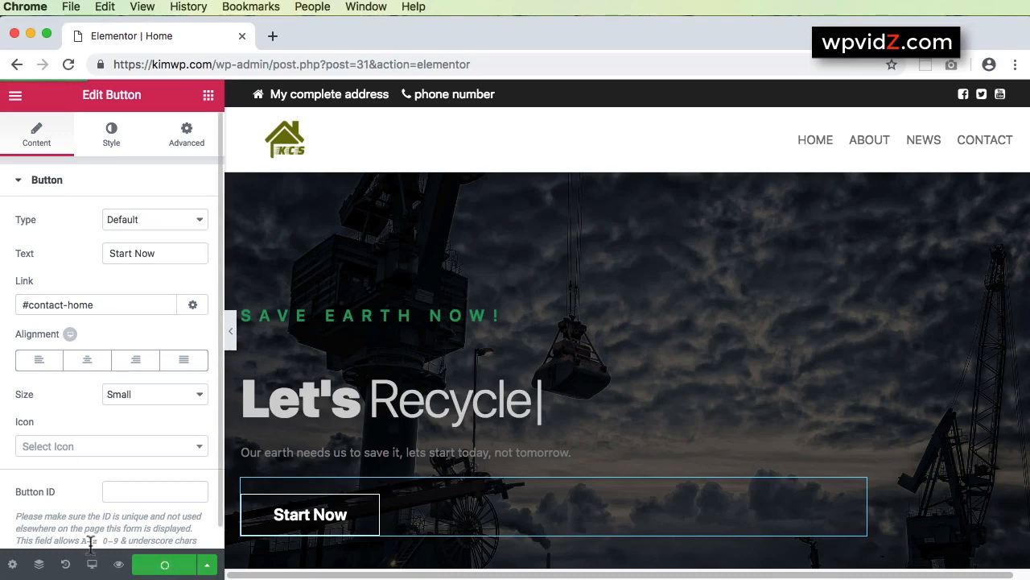
- Test the "Start Now" button in preview to check it jumps to the contact section
click(232, 338)
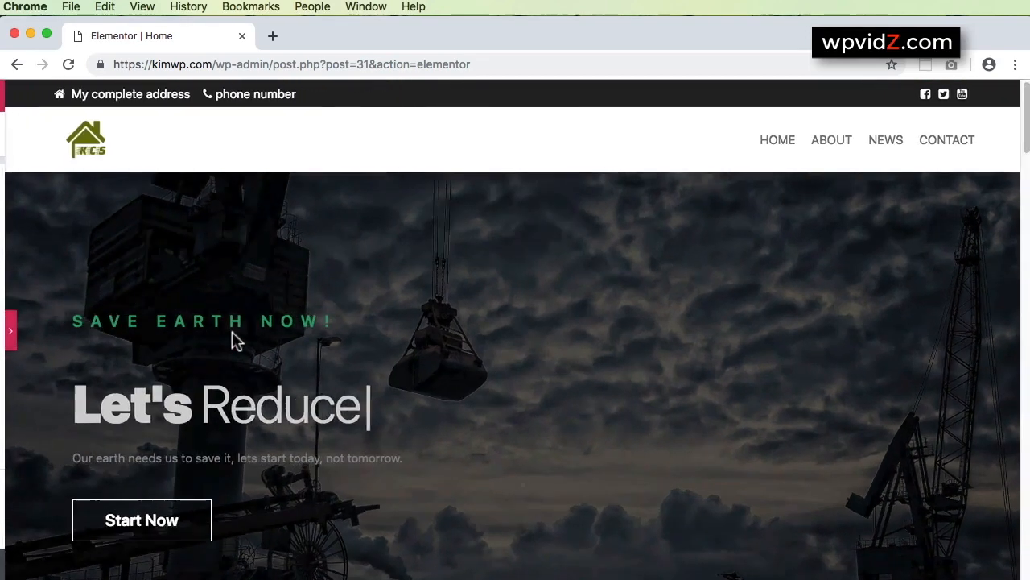
click(149, 523)
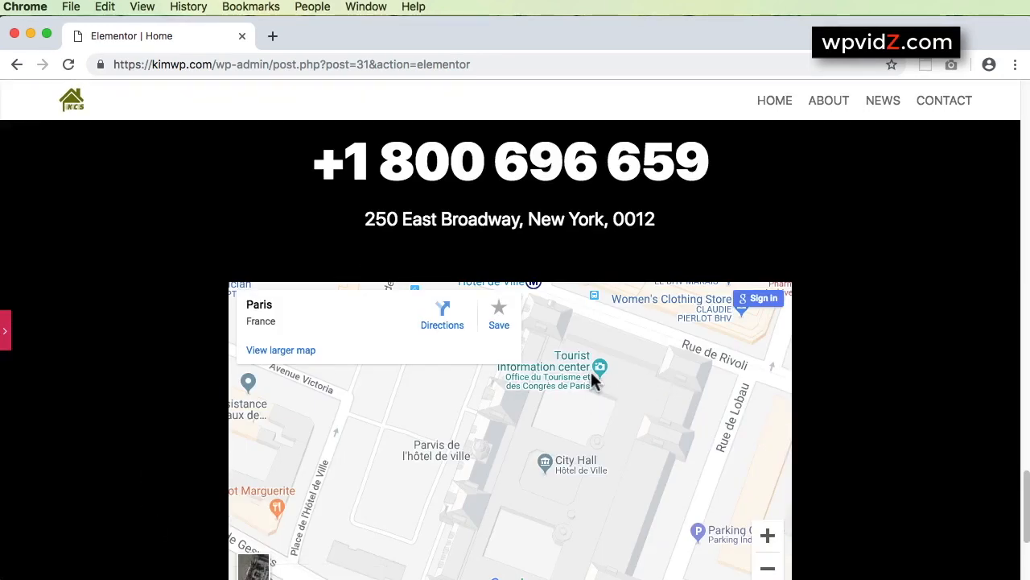
scroll(917, 299, up, 20)
scroll(923, 310, down, 10)
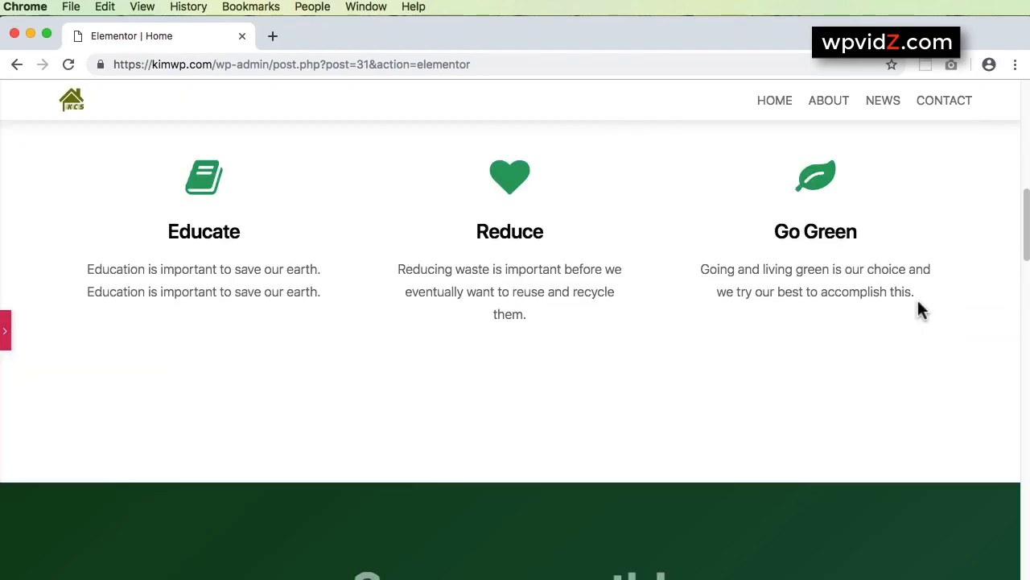
- Link the "Join Us Now!" button in the green banner to "#contact-home" and save the page
scroll(918, 306, down, 5)
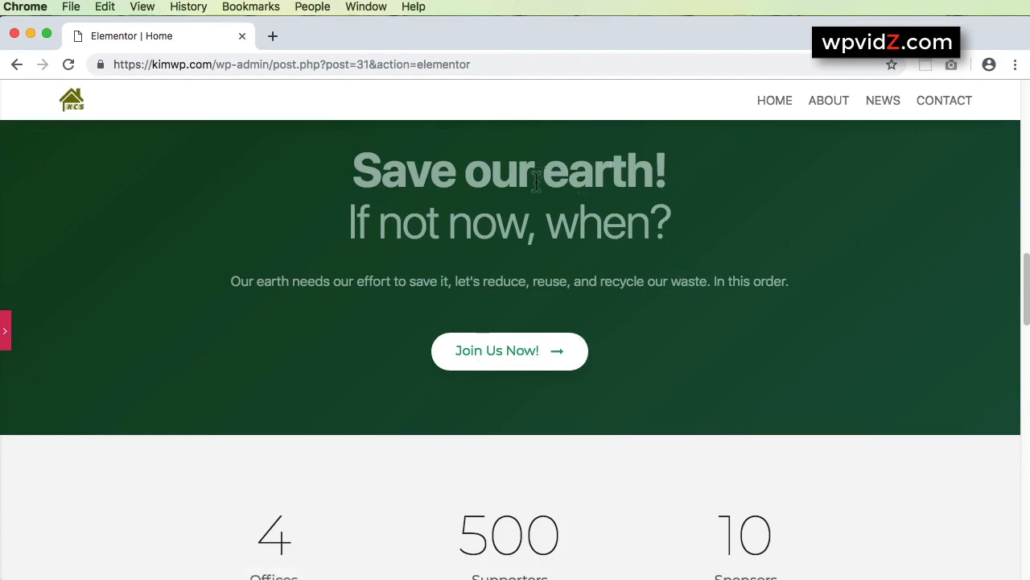
click(5, 334)
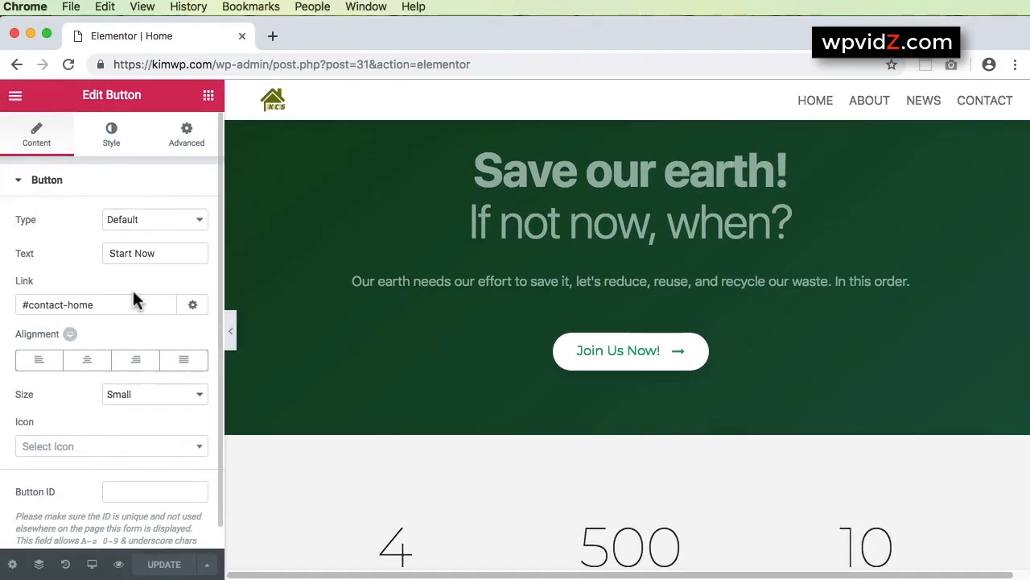
scroll(970, 218, up, 2)
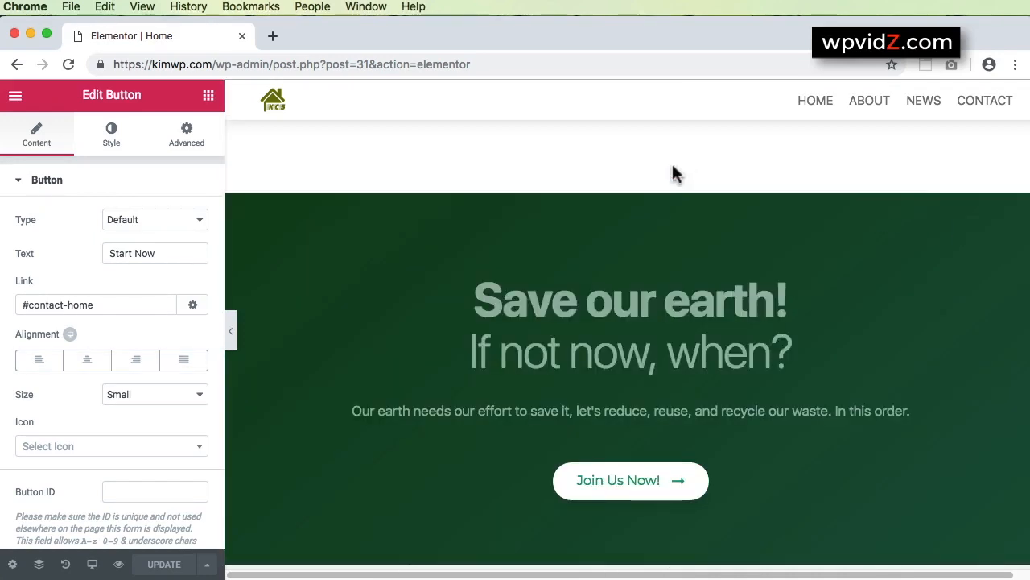
click(630, 187)
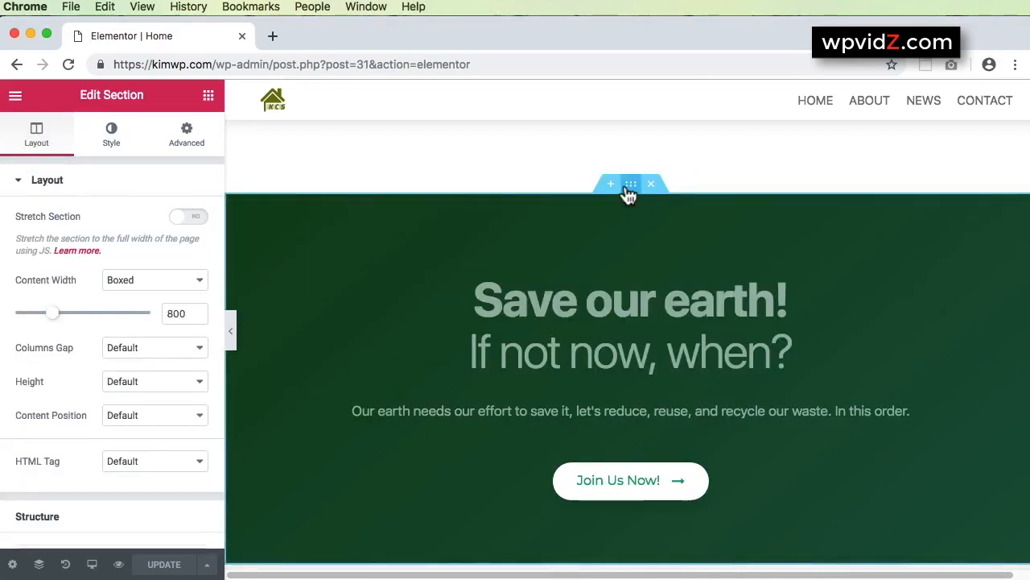
click(652, 489)
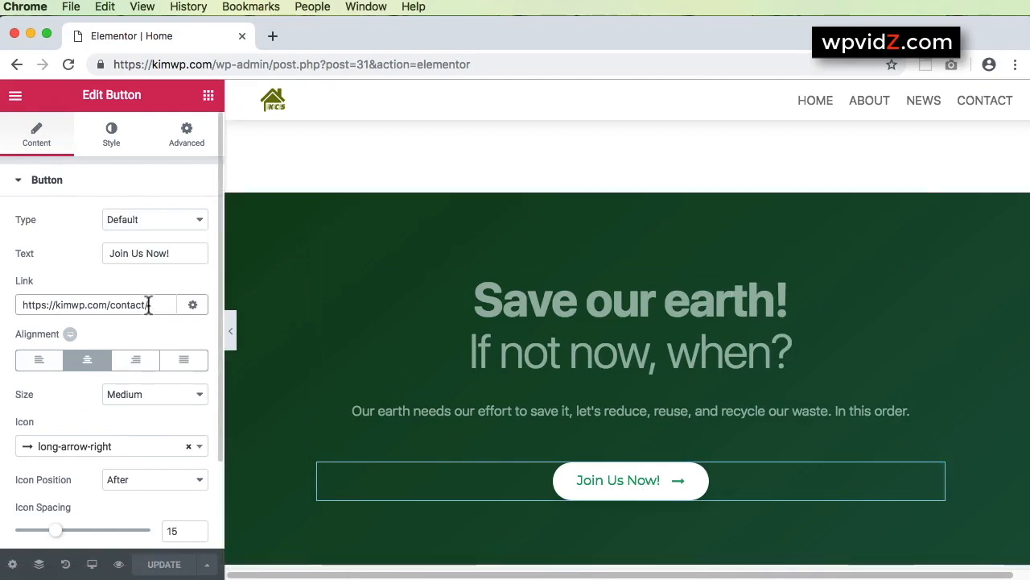
drag(148, 305, 21, 302)
text(#contact-home)
click(165, 564)
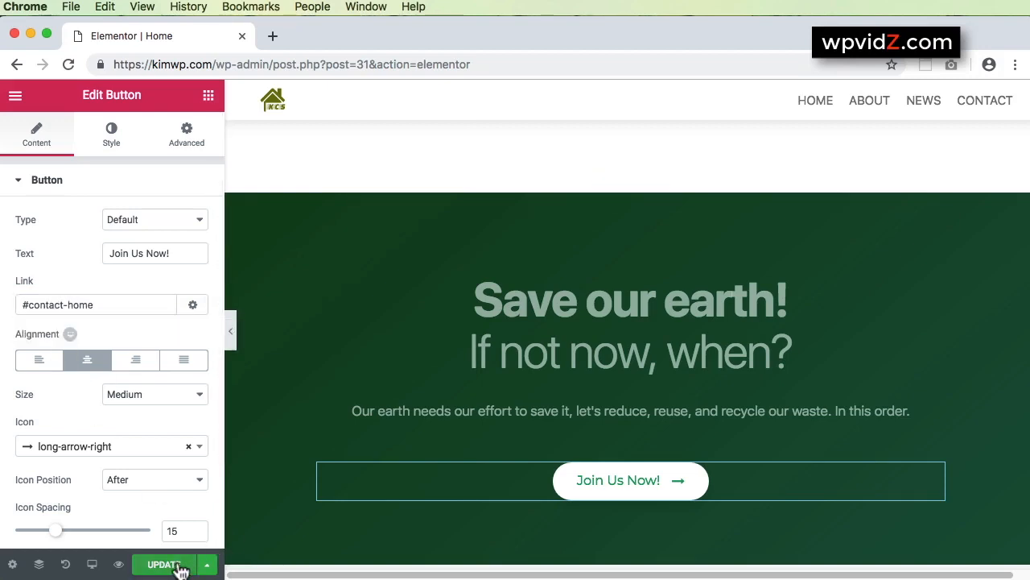
- Test the "Join Us Now!" button in preview to check it jumps to the contact section
click(231, 331)
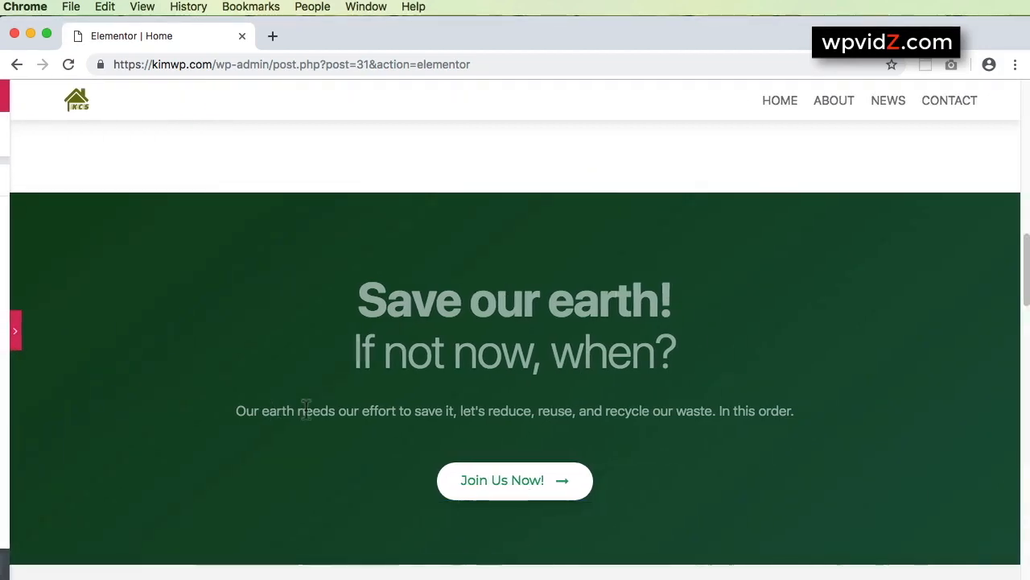
click(490, 481)
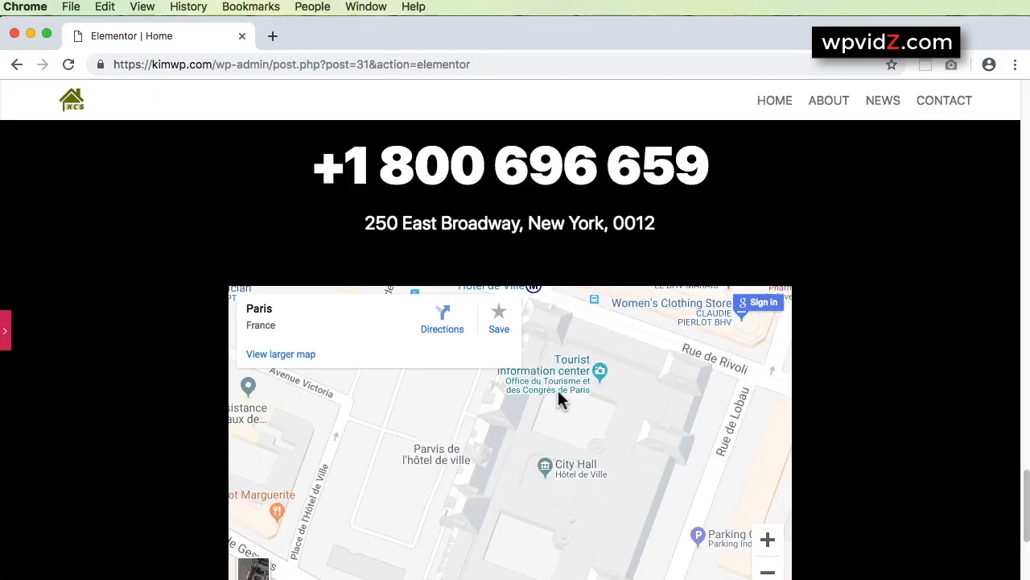
scroll(561, 399, down, 3)
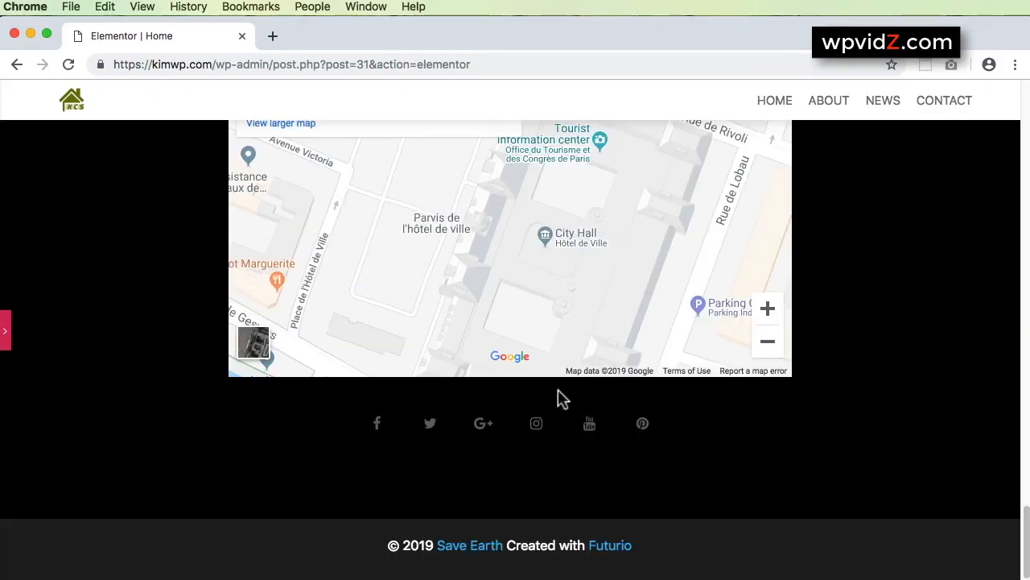
scroll(559, 391, up, 1)
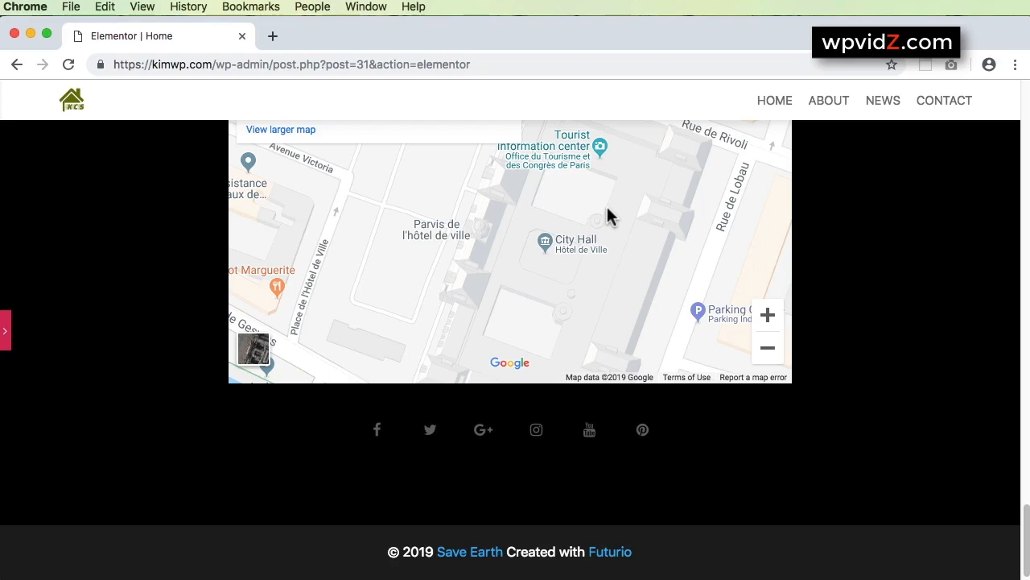
click(7, 337)
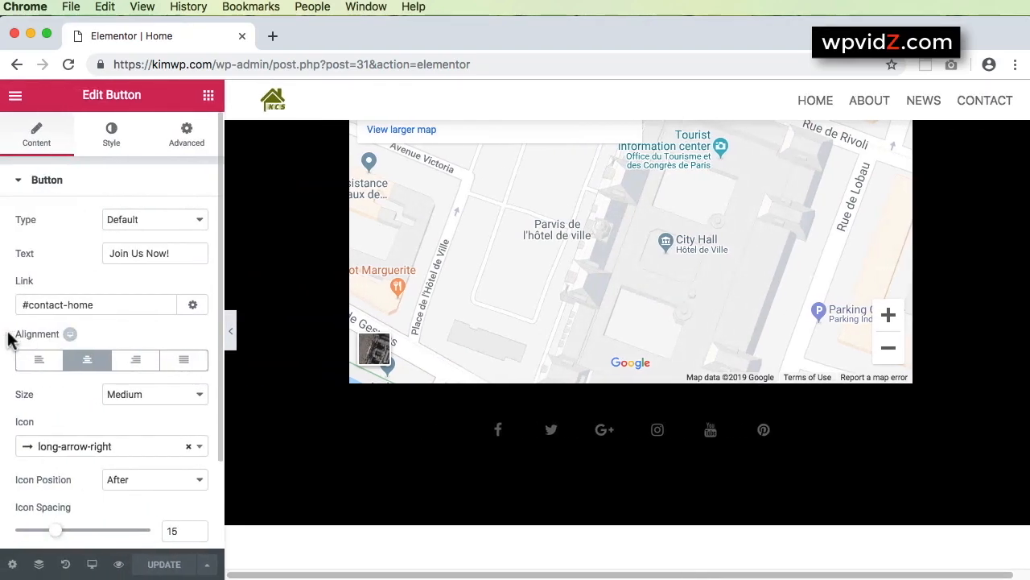
- Open the footer's social icons widget and expand the Facebook item's link settings
click(905, 413)
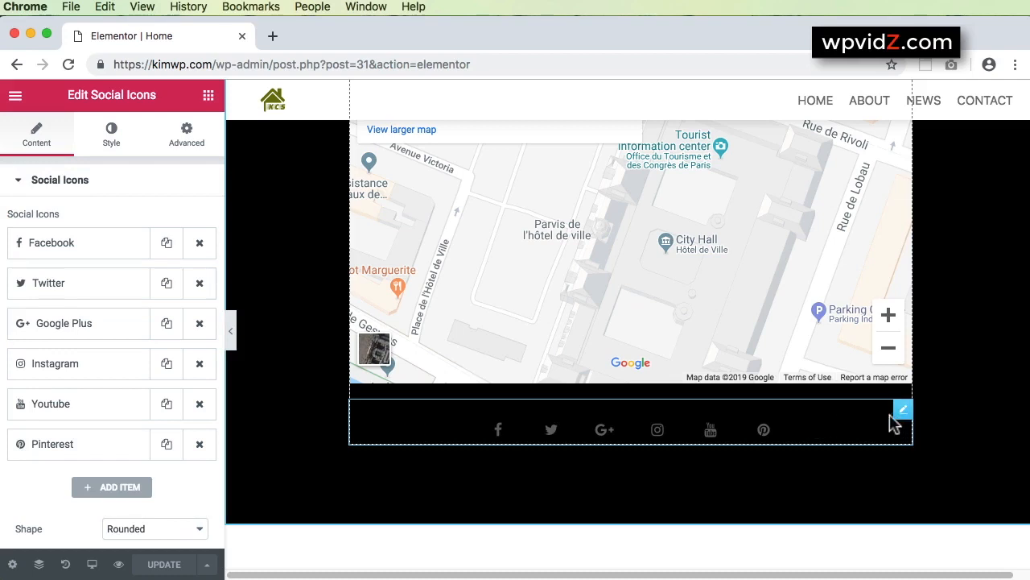
click(83, 246)
click(86, 351)
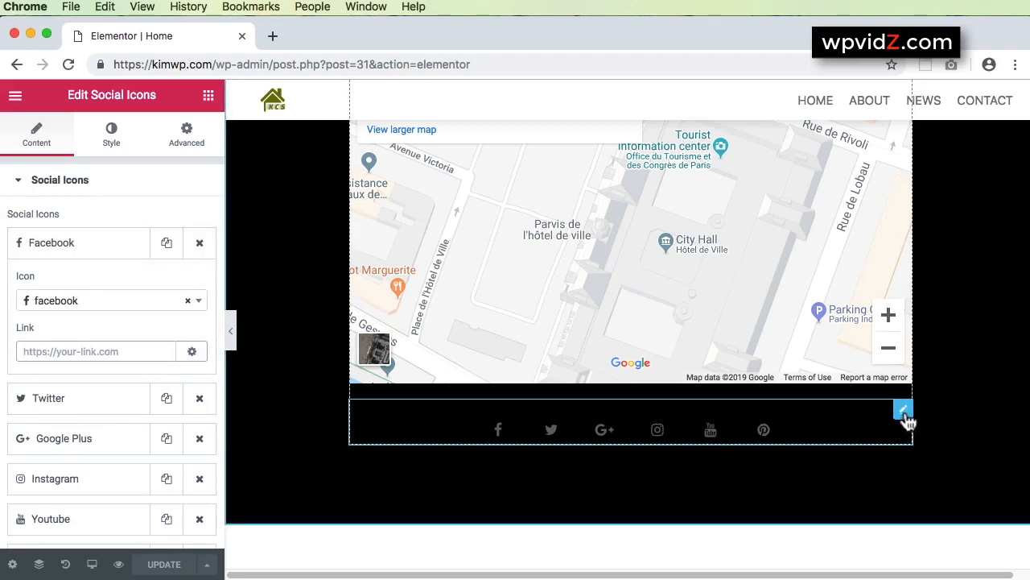
right_click(847, 419)
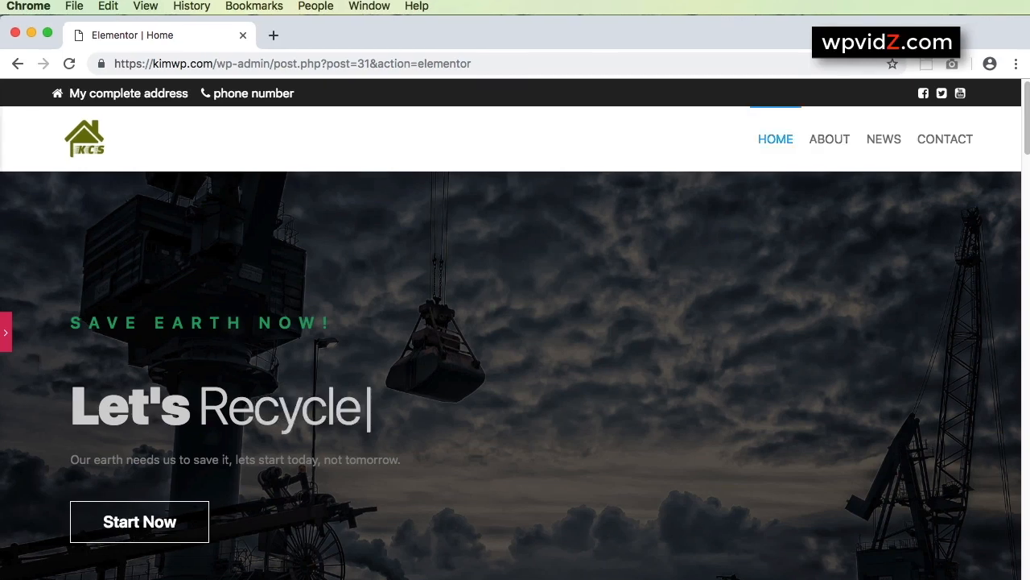
- View the live homepage and navigate to the About page
click(7, 337)
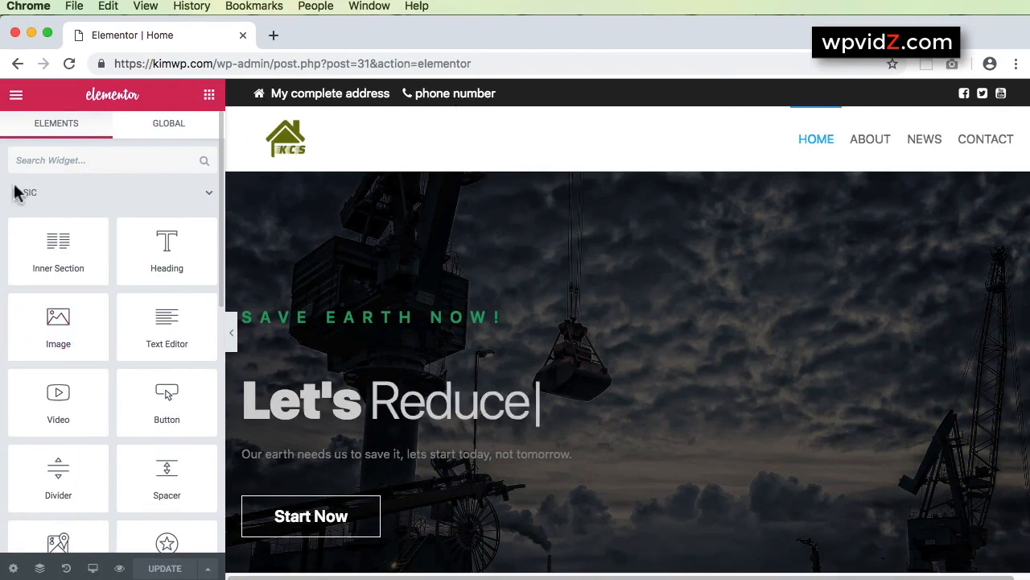
click(16, 97)
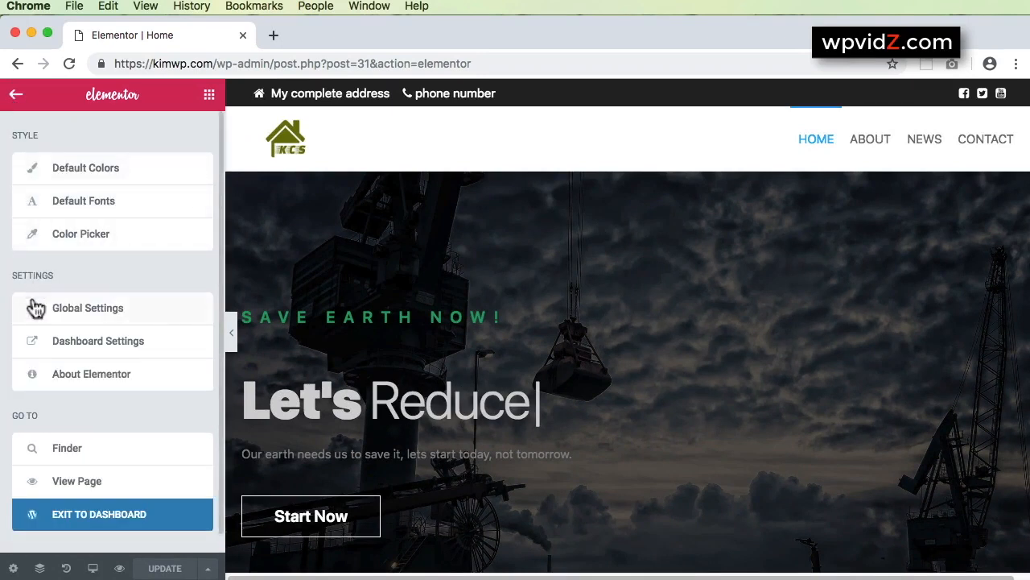
click(62, 491)
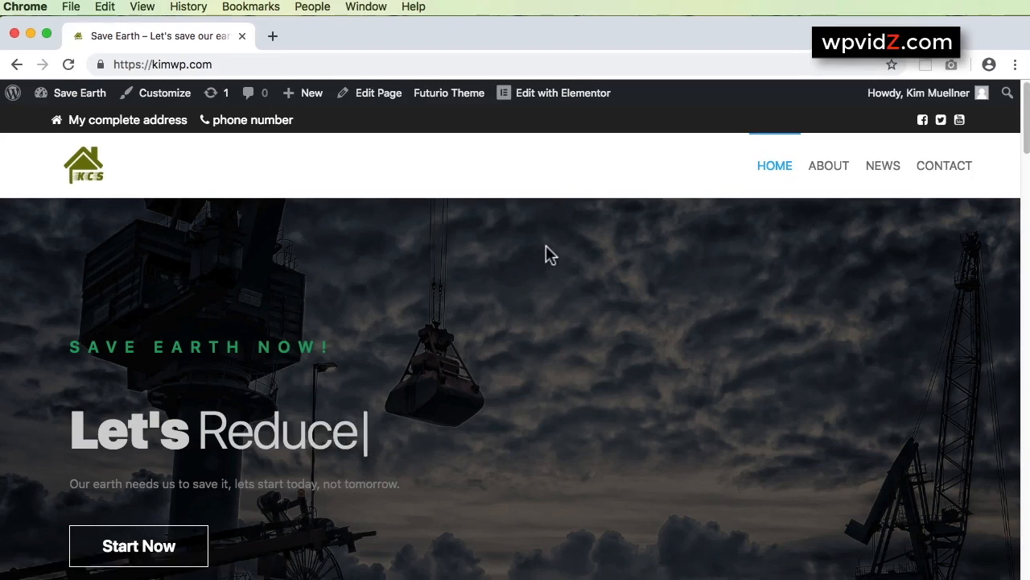
scroll(678, 332, down, 5)
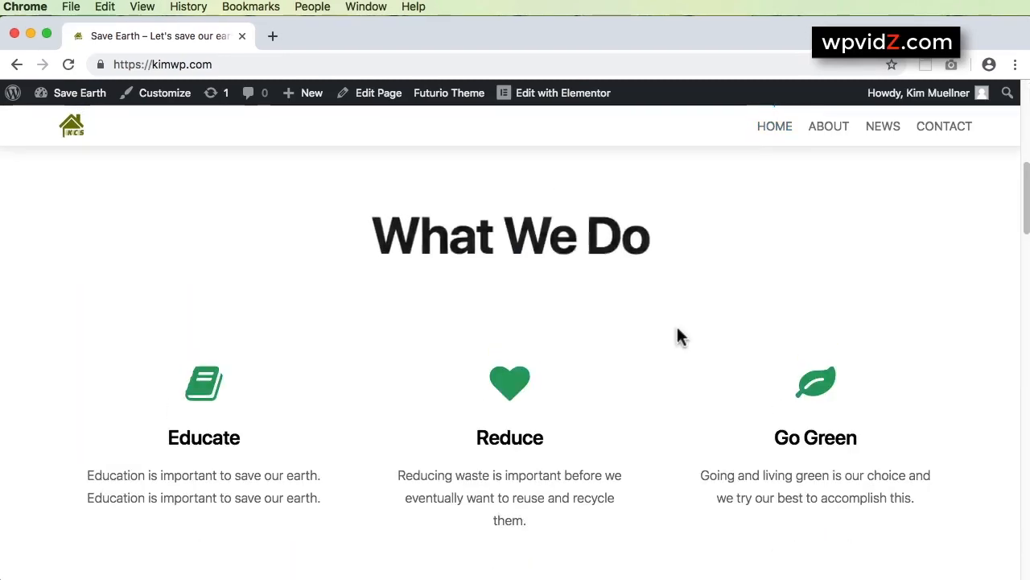
scroll(678, 334, up, 5)
click(803, 181)
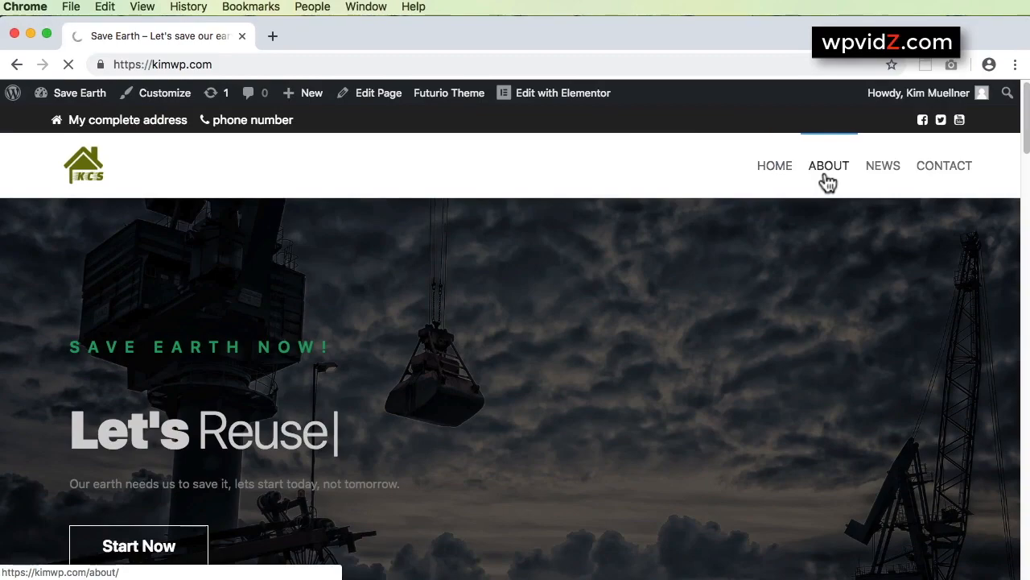
click(828, 178)
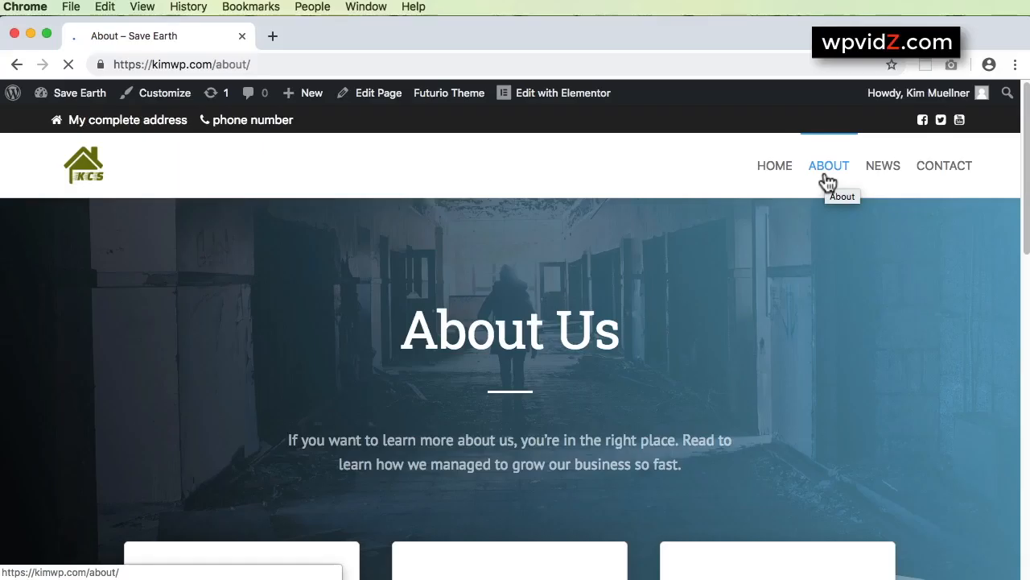
- Scroll through the About page to review its sections
scroll(772, 416, down, 7)
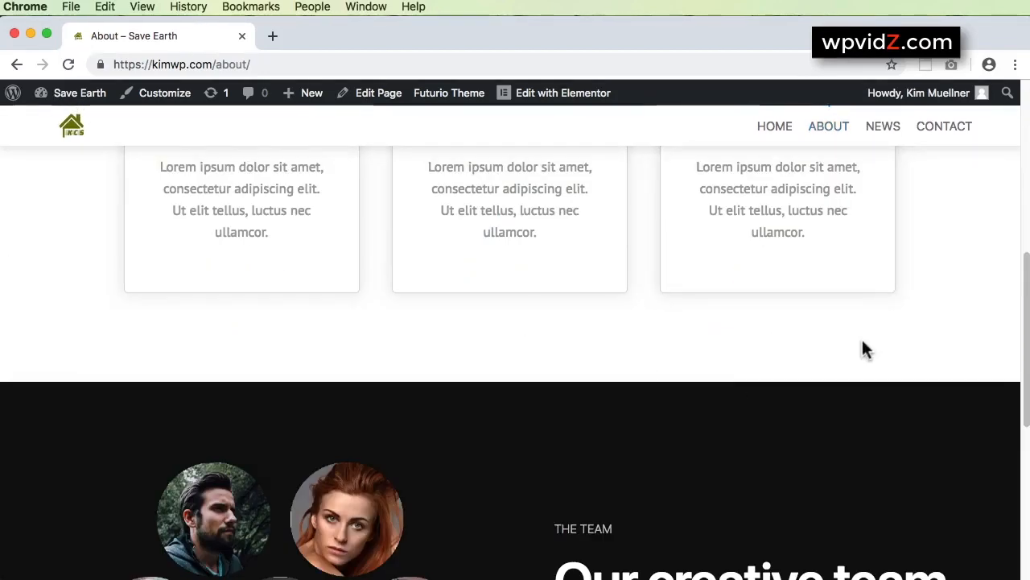
scroll(867, 341, down, 3)
scroll(856, 354, down, 3)
scroll(858, 356, up, 6)
scroll(856, 356, up, 4)
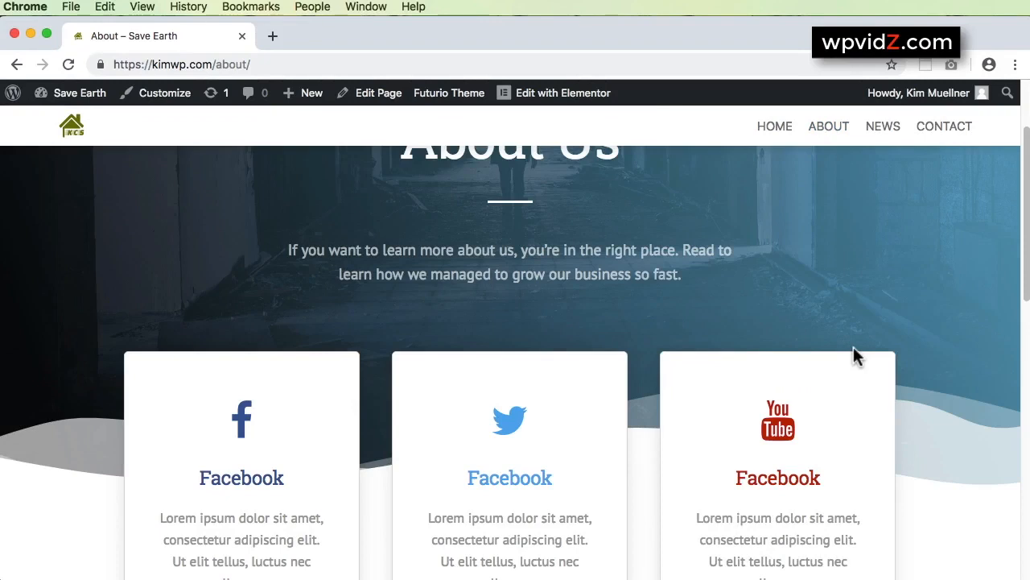
scroll(856, 354, up, 3)
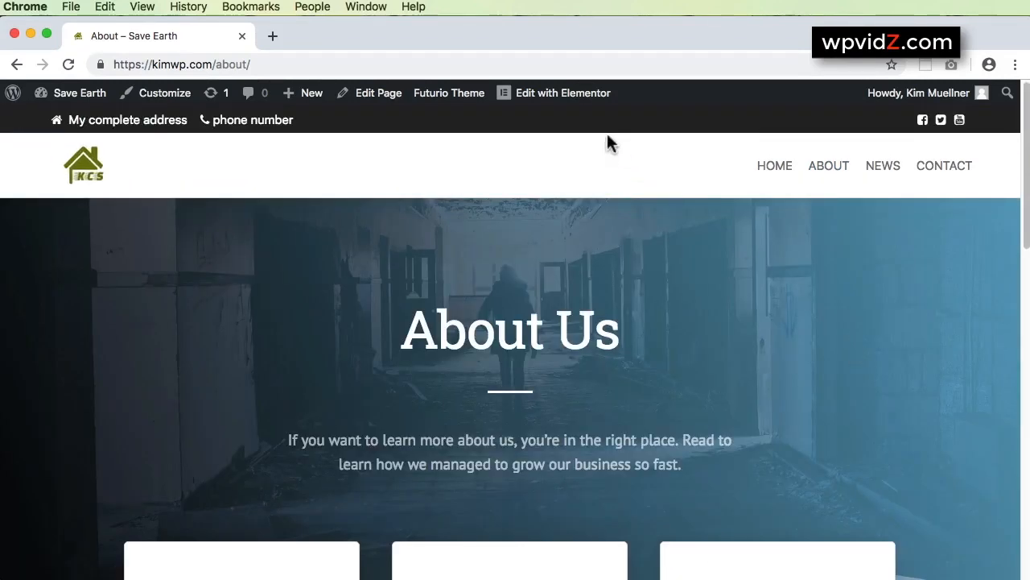
- Open the About page in Elementor and select the "About Us" heading's title text
click(564, 110)
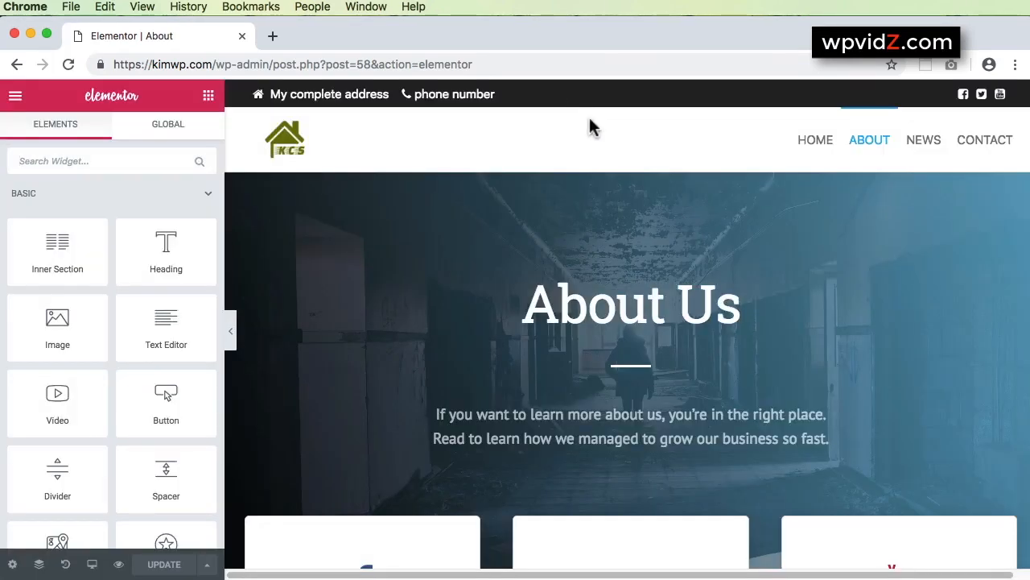
click(735, 312)
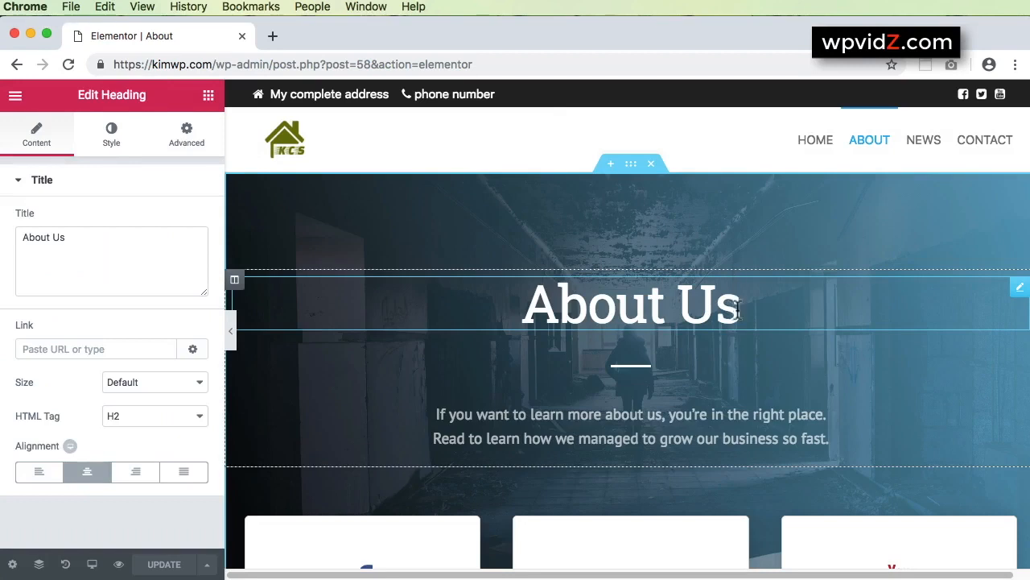
drag(734, 311, 499, 289)
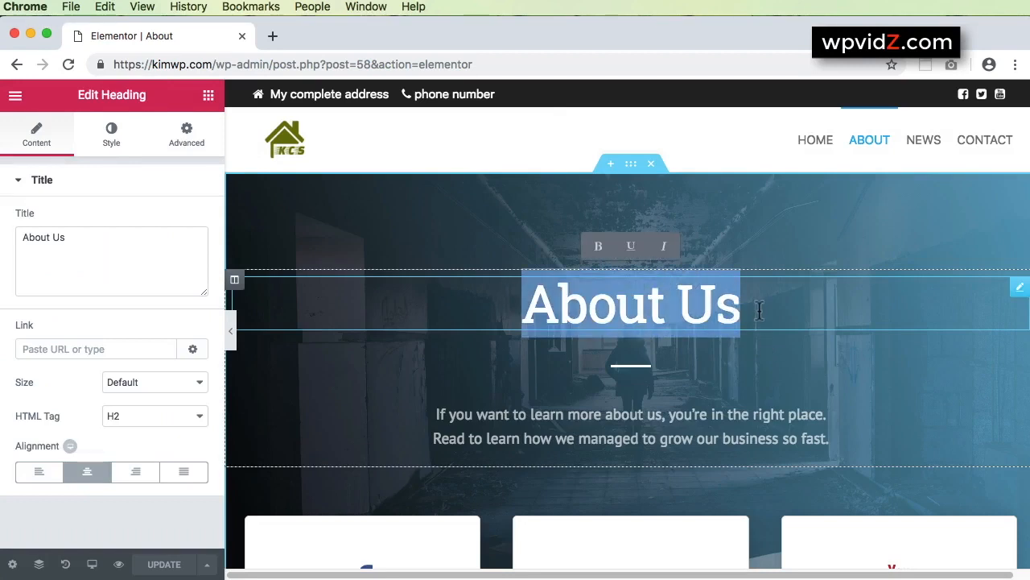
click(72, 236)
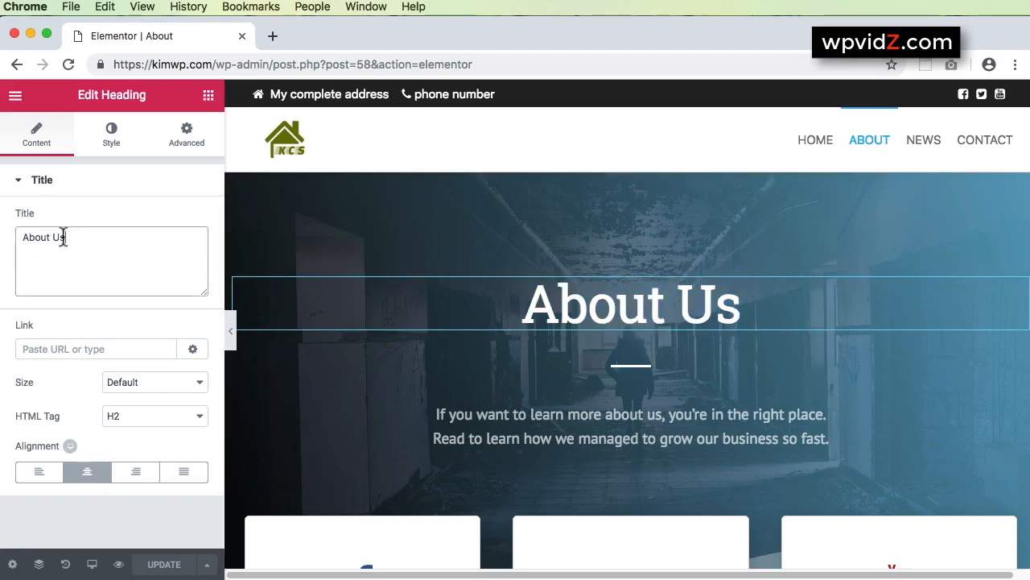
drag(72, 237, 4, 233)
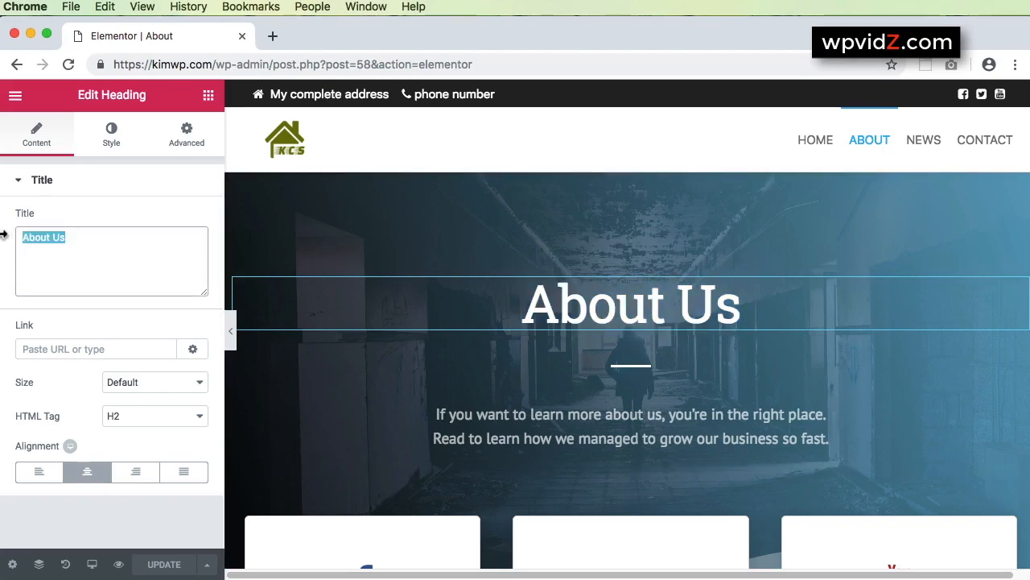
- Color the About hero divider green by pasting #21a063 and adjusting it to about #2cd651
click(631, 363)
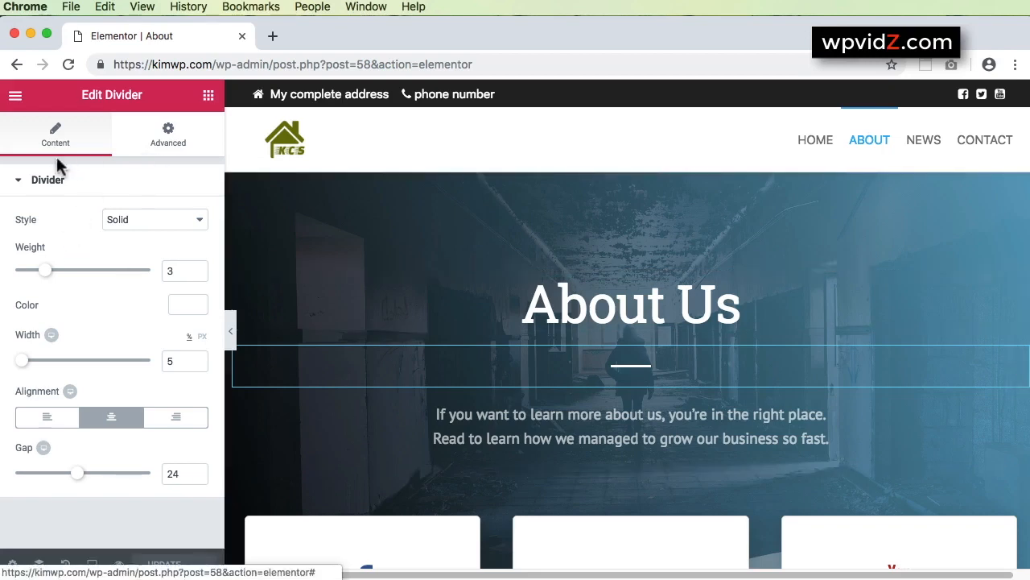
click(173, 309)
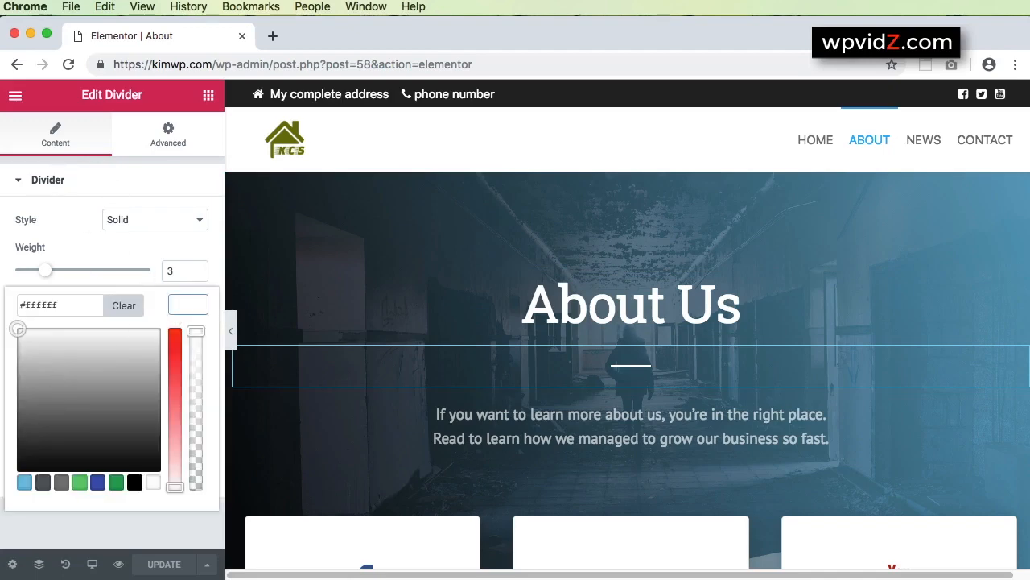
key(super+Tab)
right_click(219, 269)
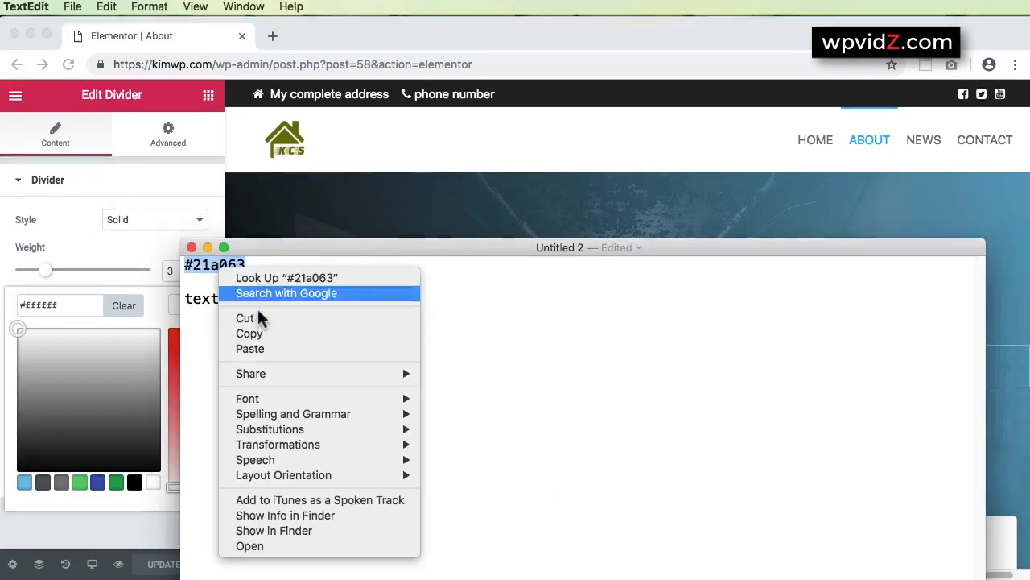
click(251, 333)
click(208, 247)
triple_click(58, 304)
text(#21a063)
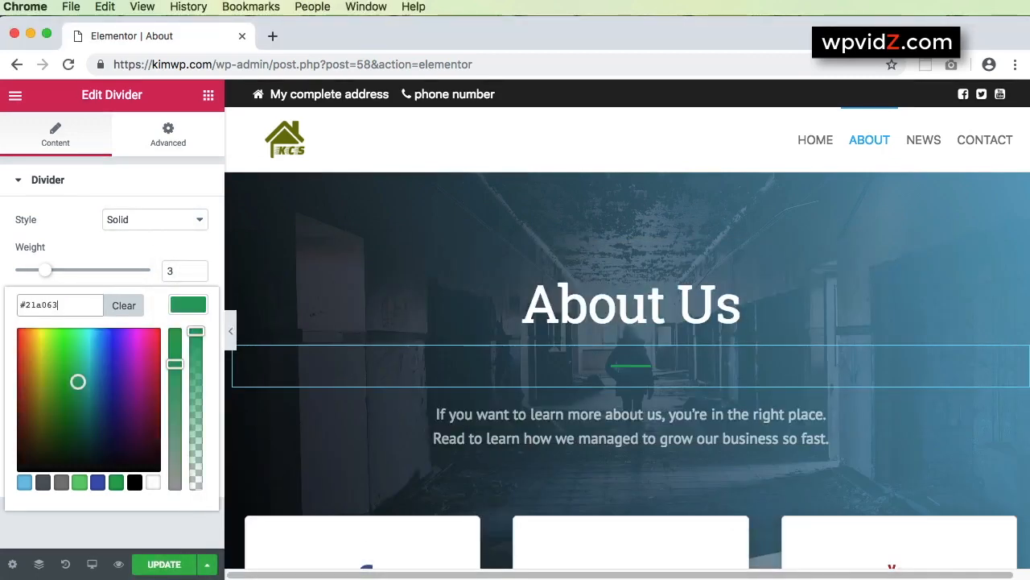
drag(74, 379, 71, 352)
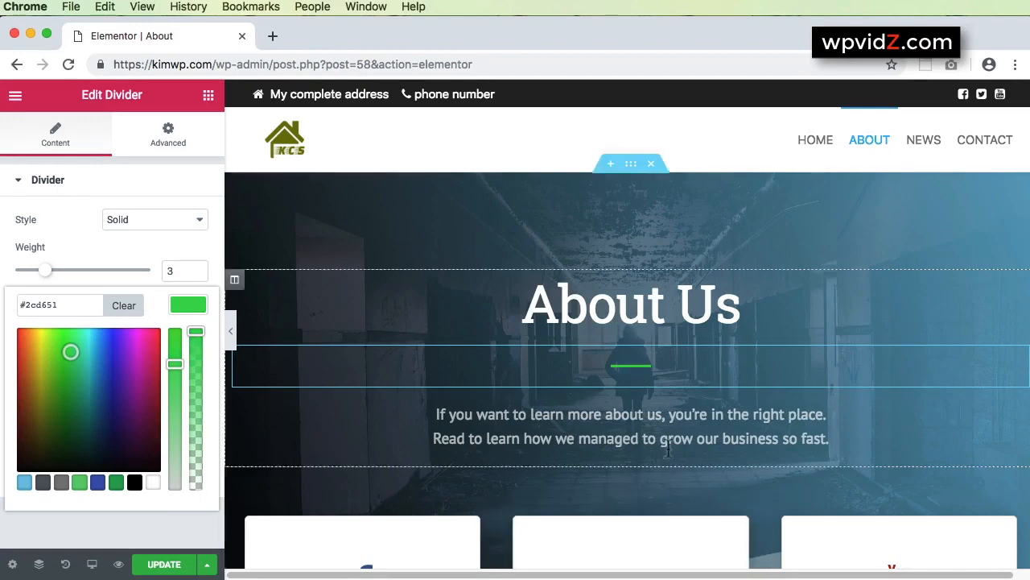
- Replace the hero paragraph with "Introducing our green mission, let's work together to save our earth."
click(1011, 441)
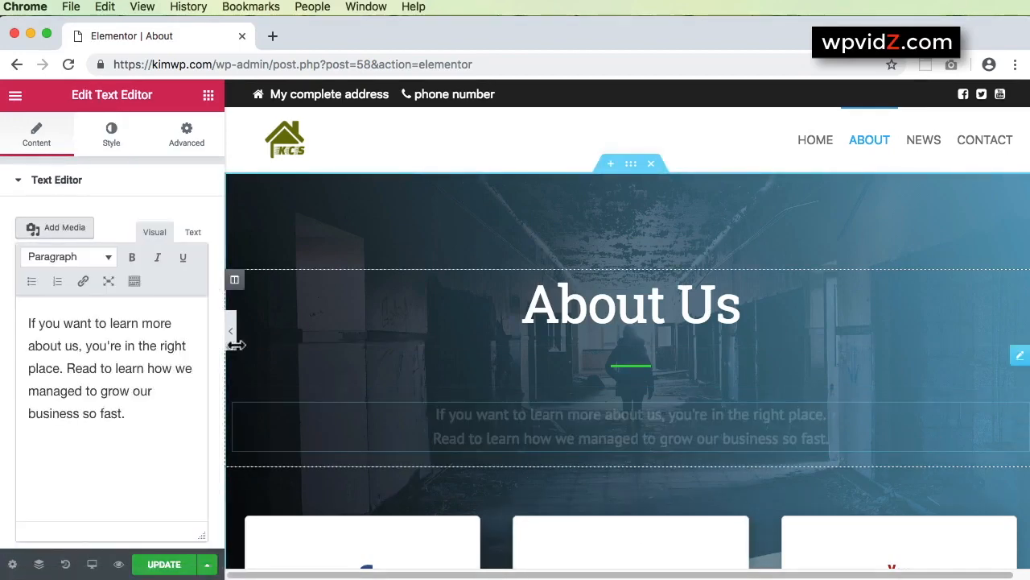
click(127, 415)
key(super+a)
text(Introducing our green mission, let's work together to save our earth)
text(.)
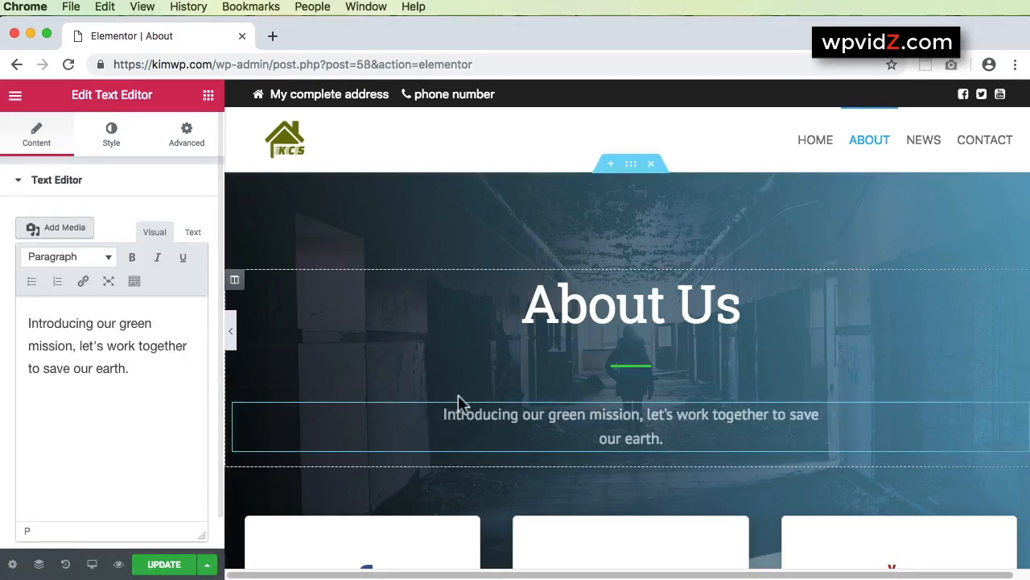
- Link the Facebook icon box to the pasted Facebook page URL and make the link open in a new window
scroll(454, 454, down, 5)
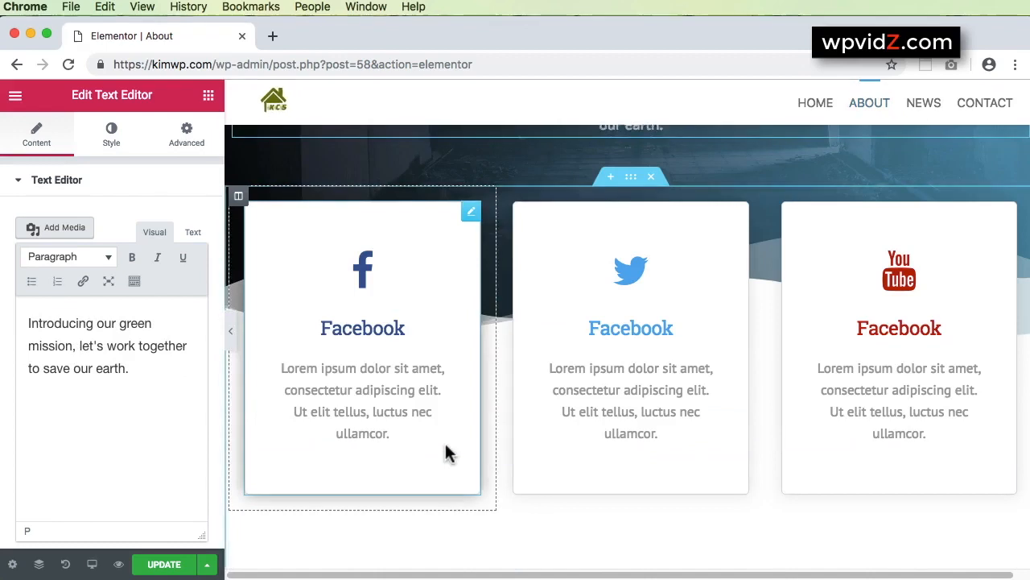
click(396, 328)
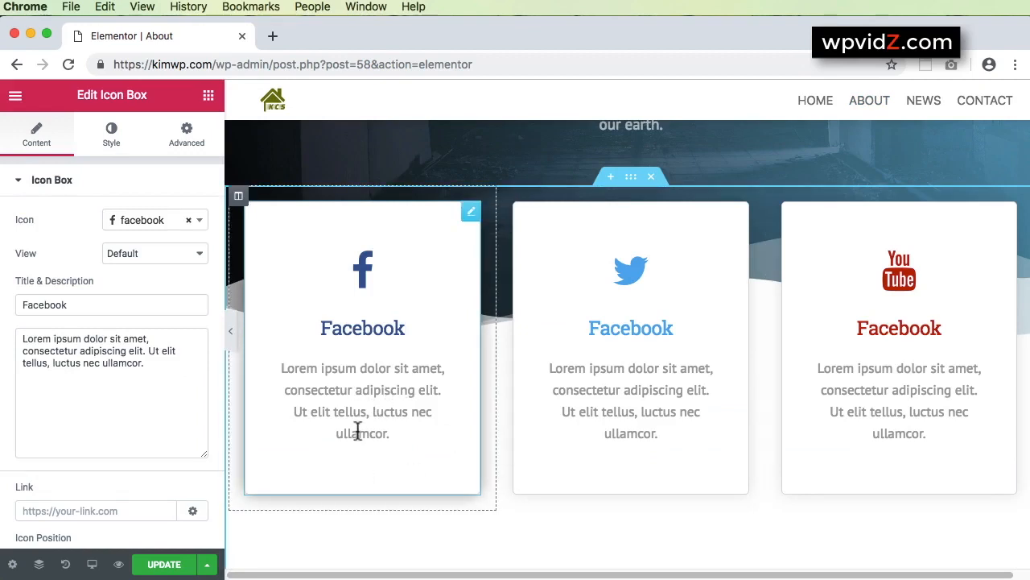
scroll(91, 422, down, 2)
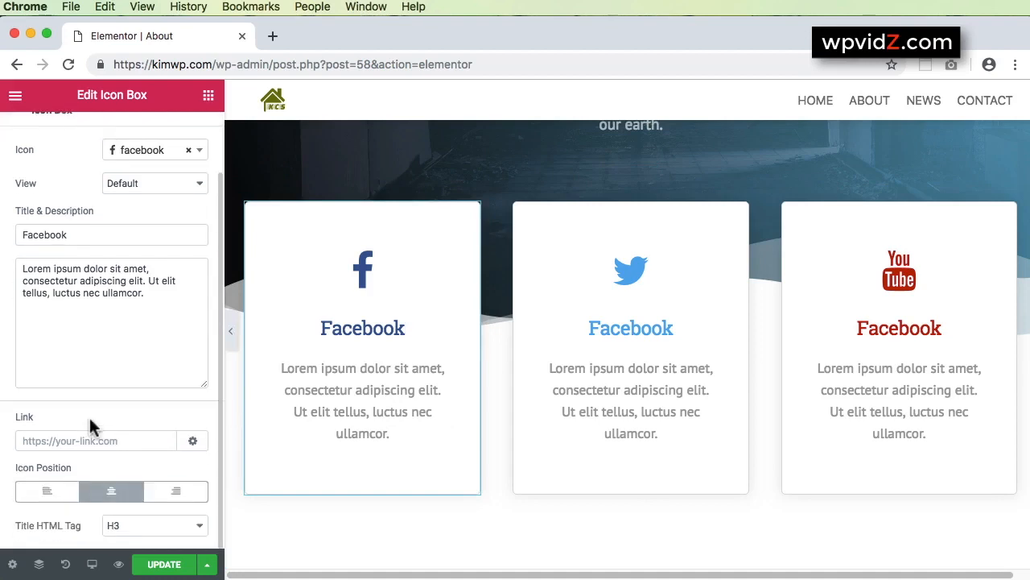
scroll(89, 417, up, 2)
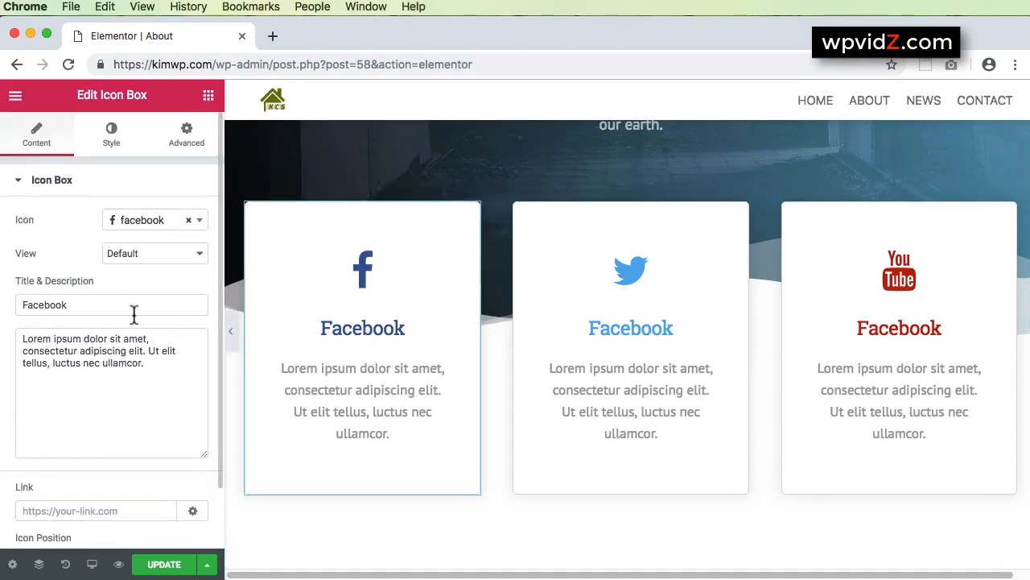
scroll(129, 477, down, 1)
click(79, 485)
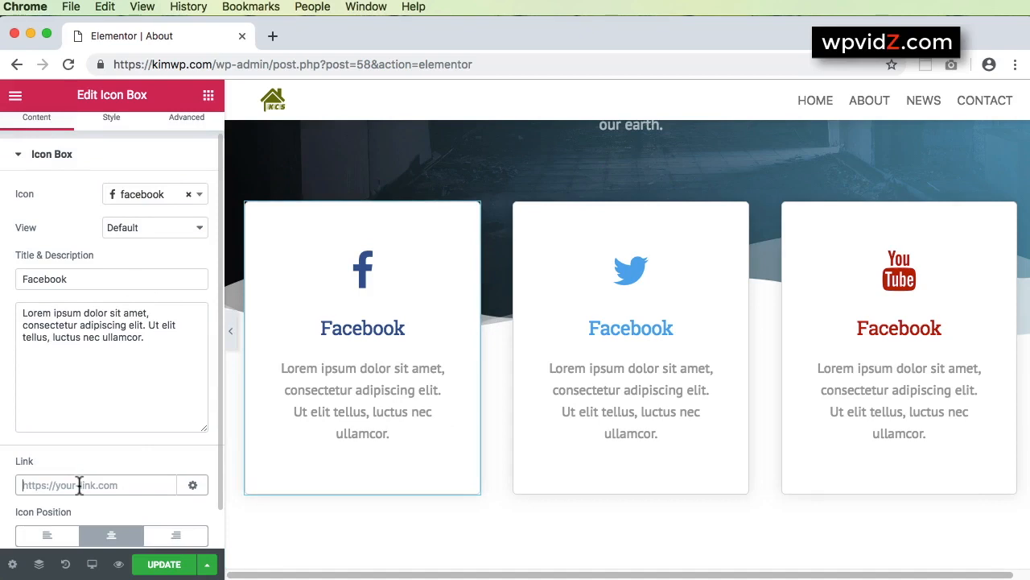
key(super+v)
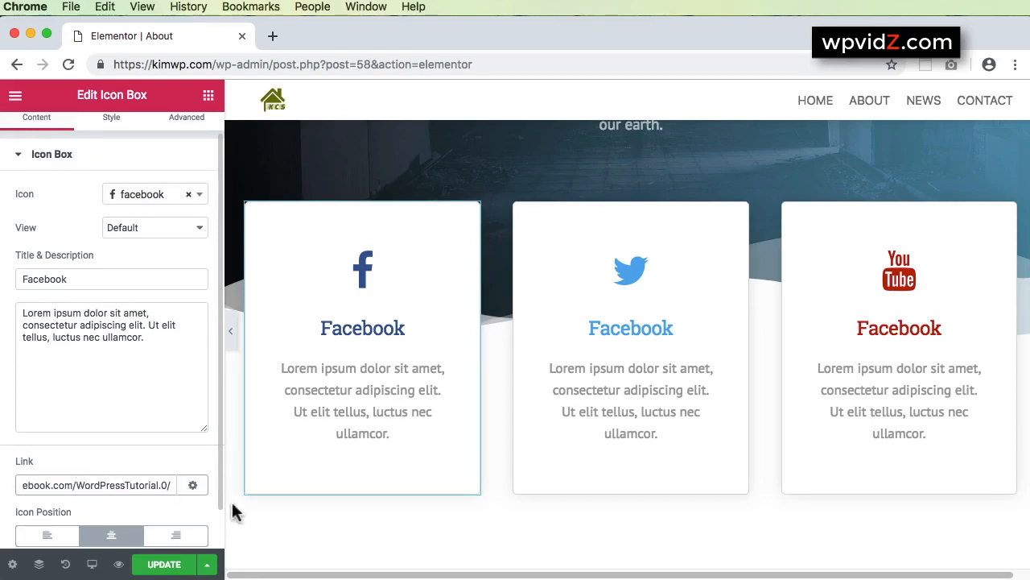
click(192, 486)
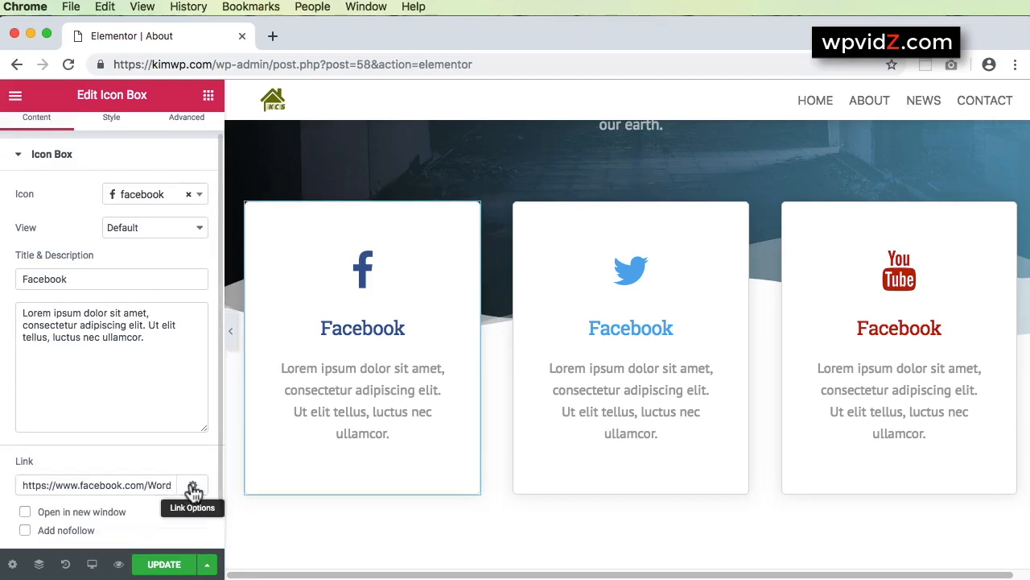
click(25, 513)
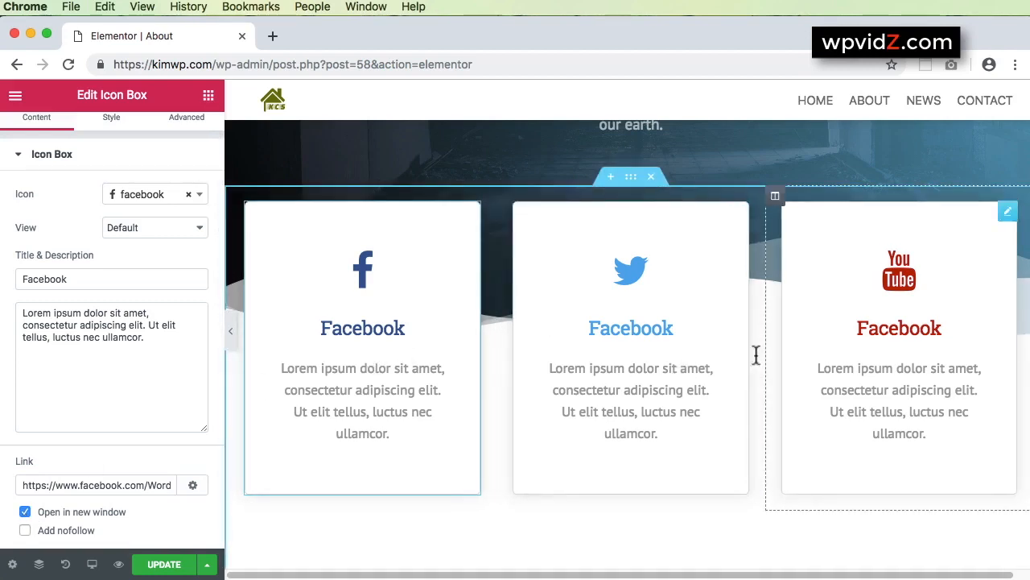
- Replace the Facebook box description with "Meet us on Facebook." repeated four times
click(392, 403)
triple_click(364, 416)
triple_click(97, 325)
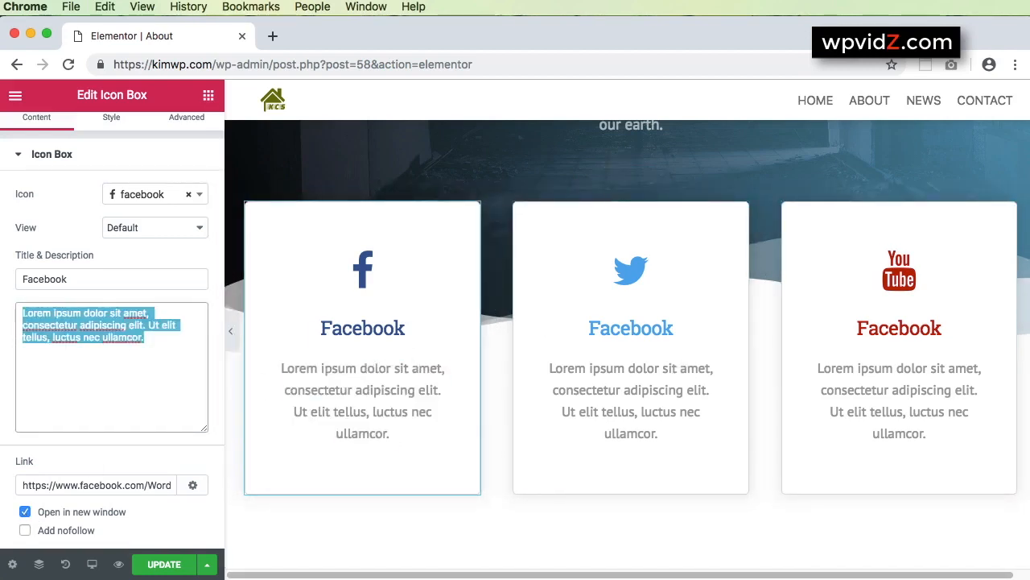
text(Meet us on Facebook. Meet us on Facebook. Meet us on Facebook. Meet us on Facebook.)
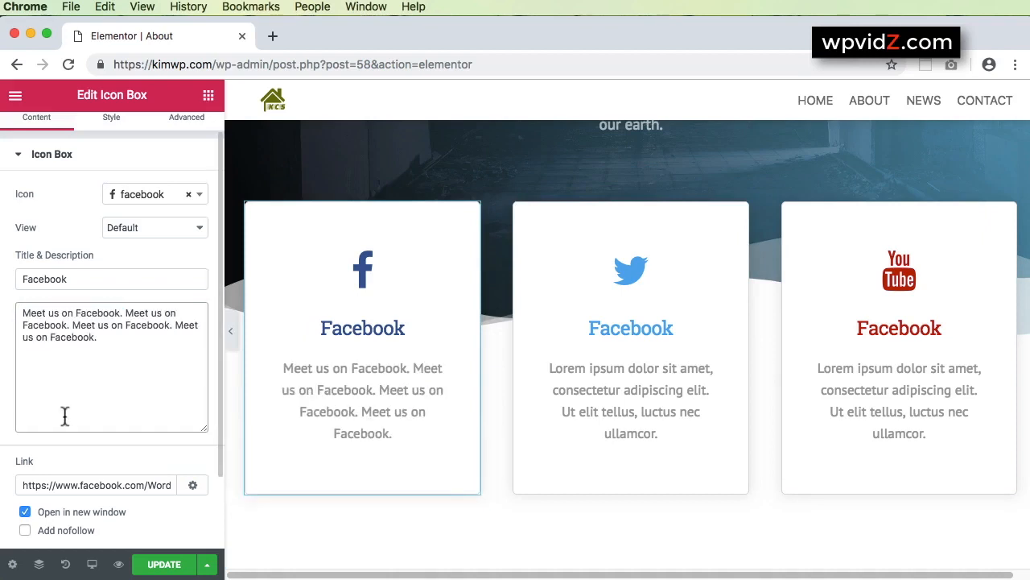
- Upload dog_1.jpg and insert it as the About hero section's background image
click(636, 338)
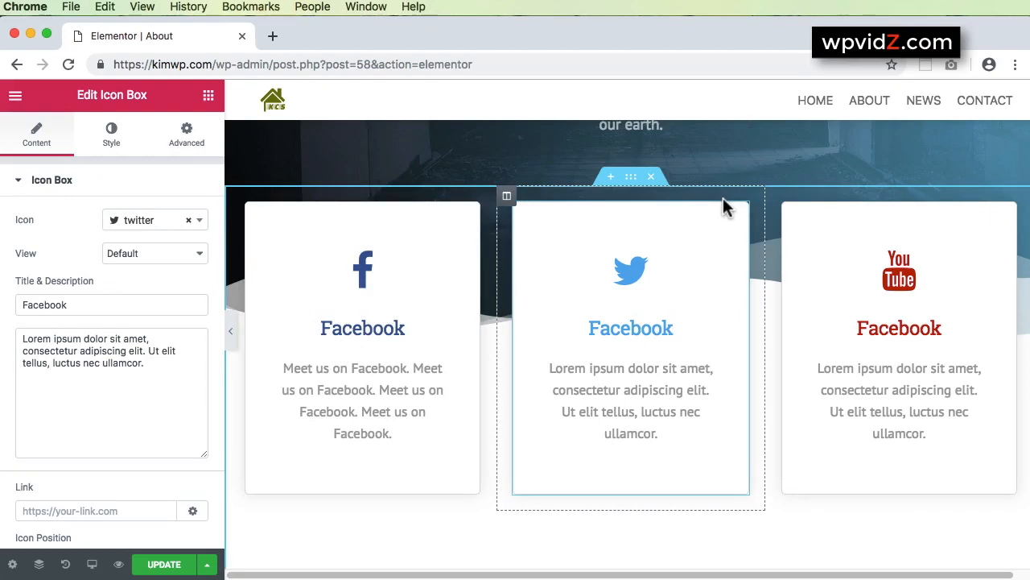
scroll(702, 487, up, 5)
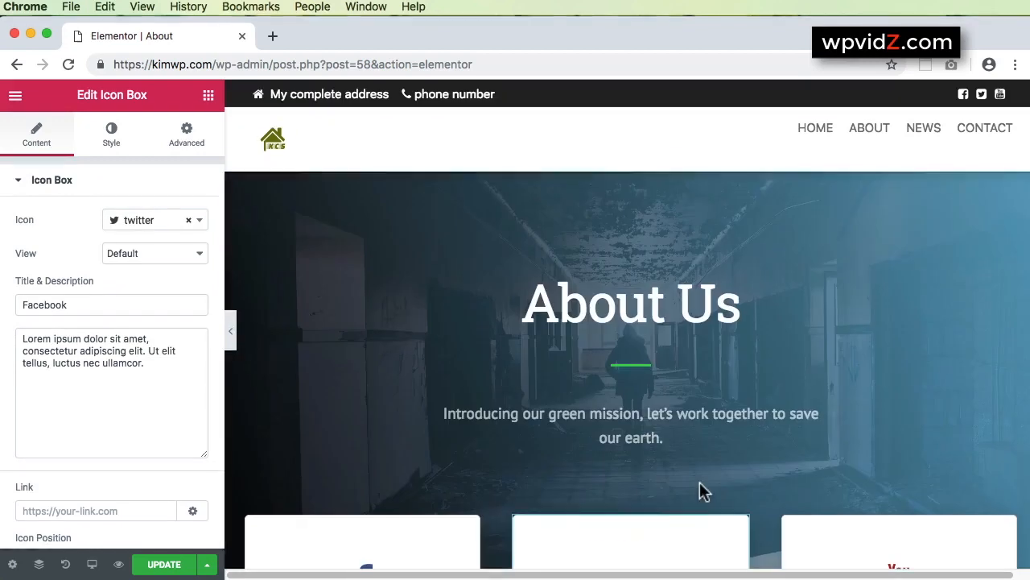
click(631, 171)
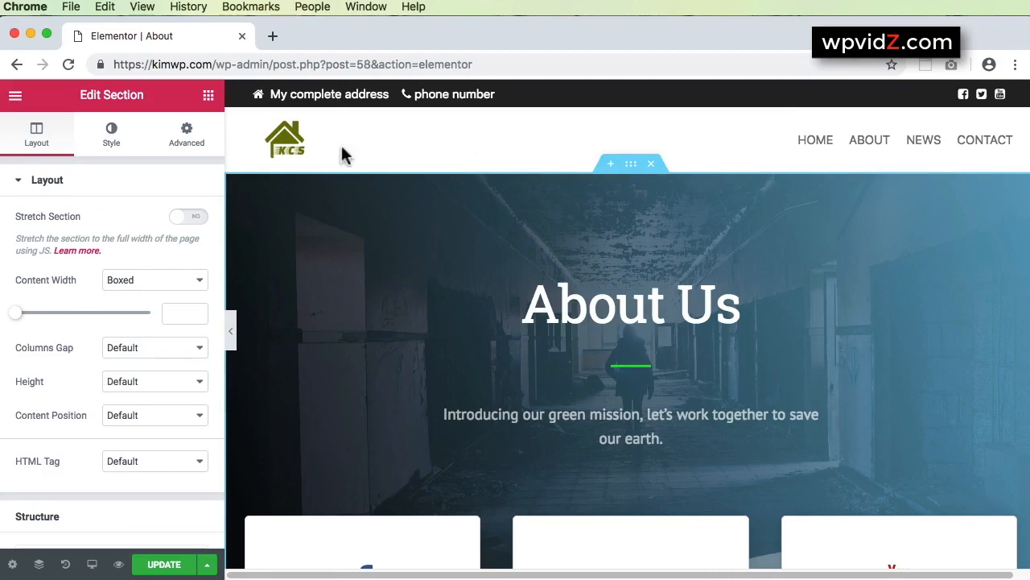
click(113, 150)
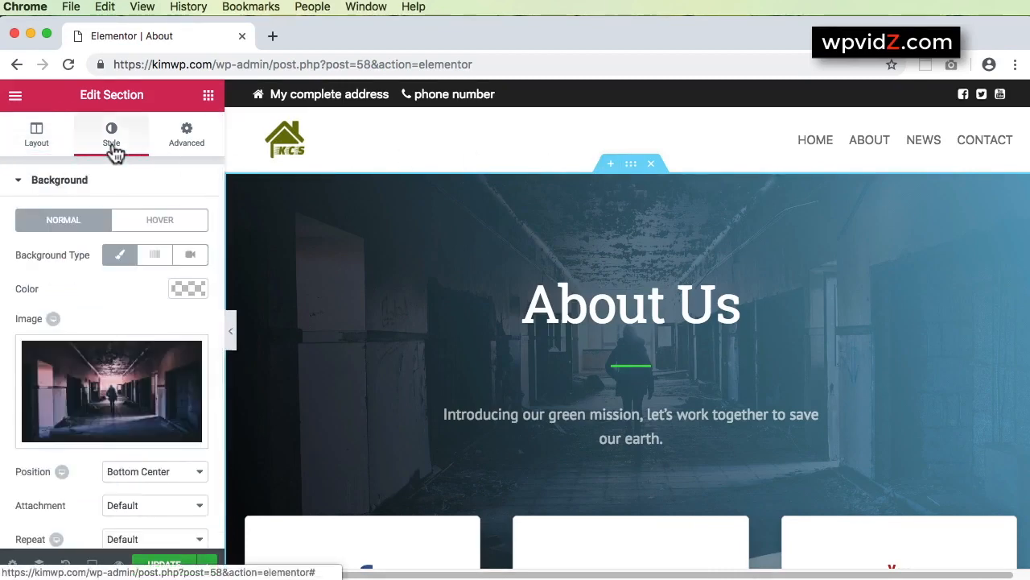
click(74, 363)
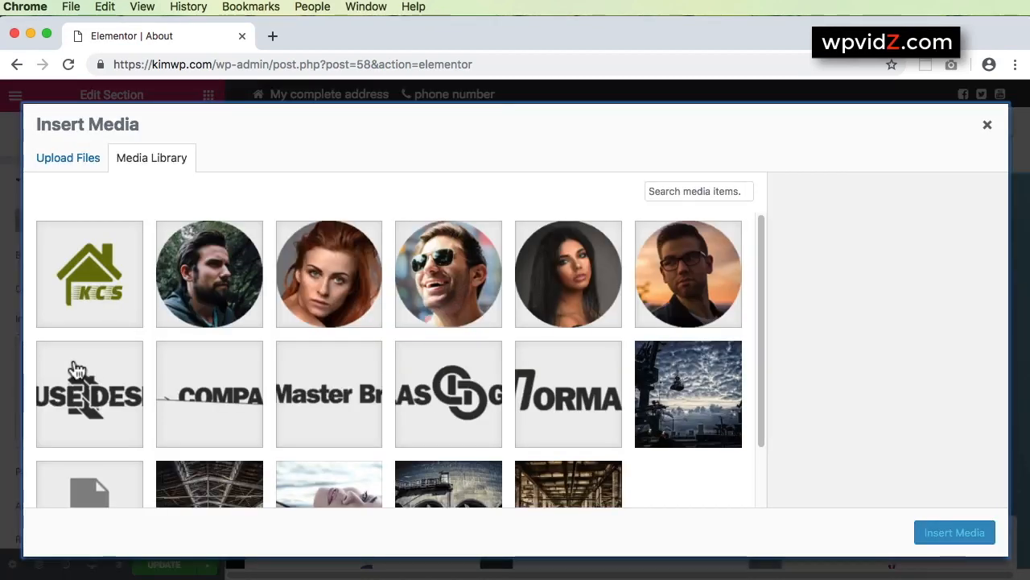
click(68, 159)
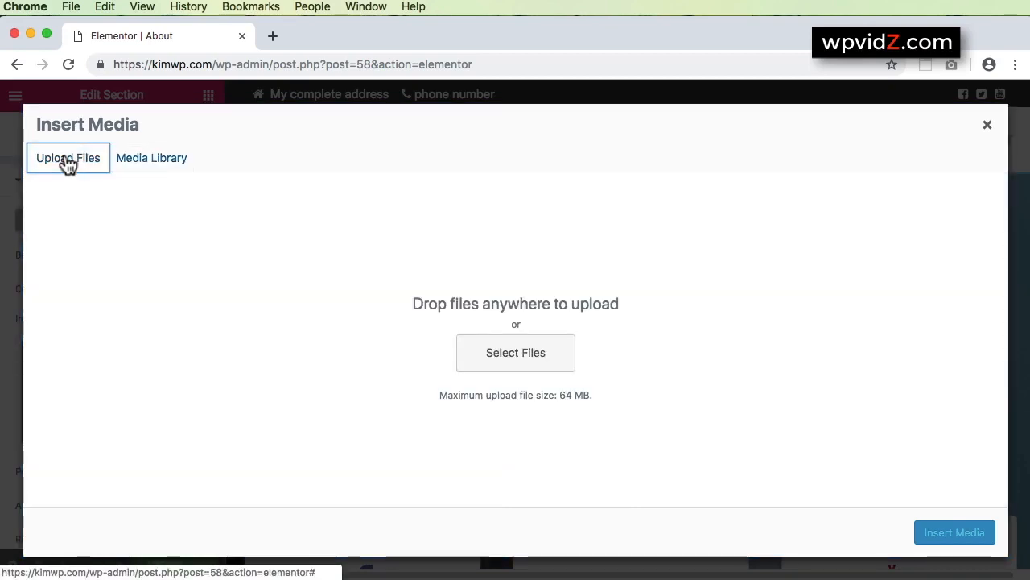
click(512, 360)
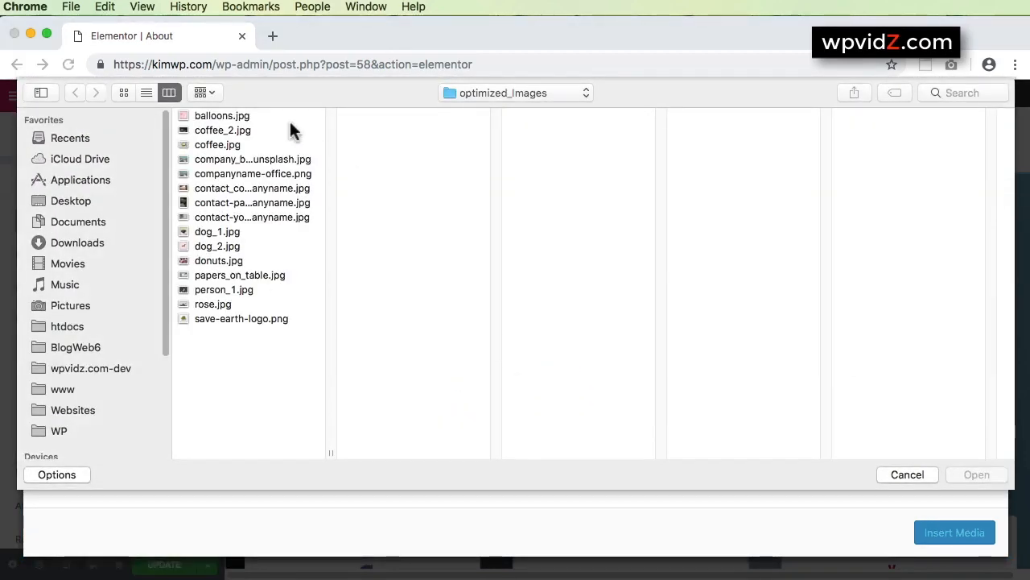
click(228, 232)
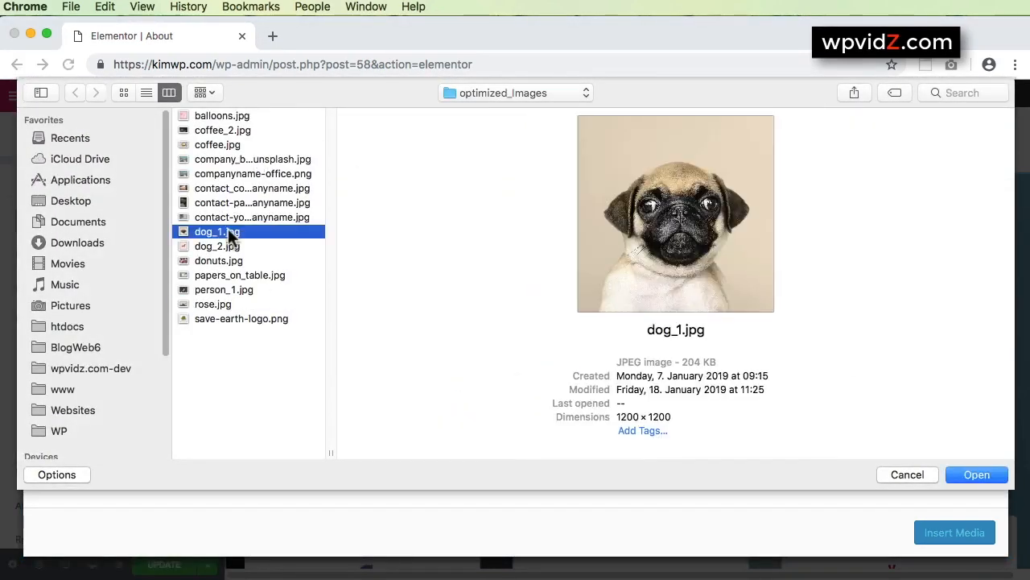
key(Return)
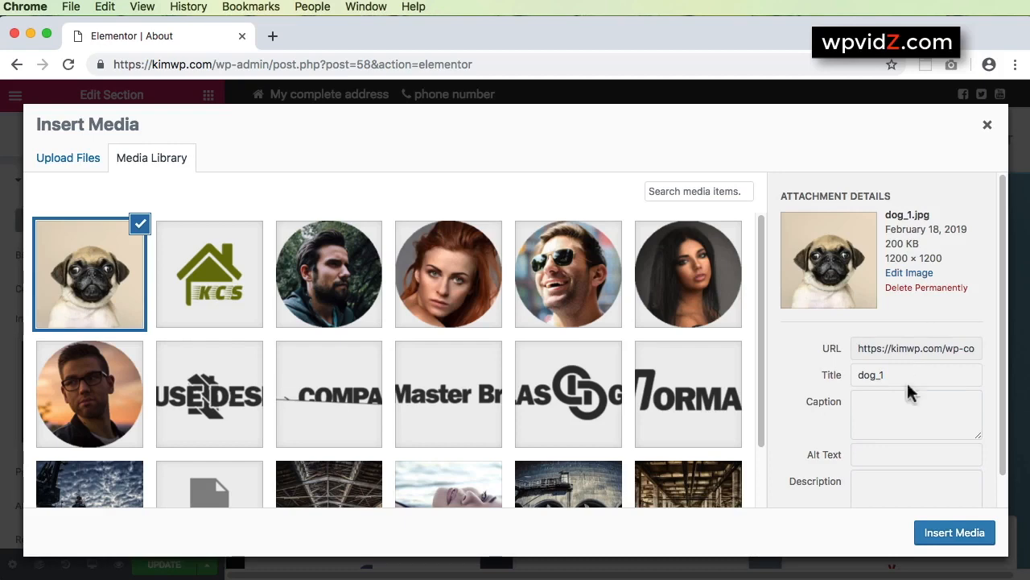
click(954, 532)
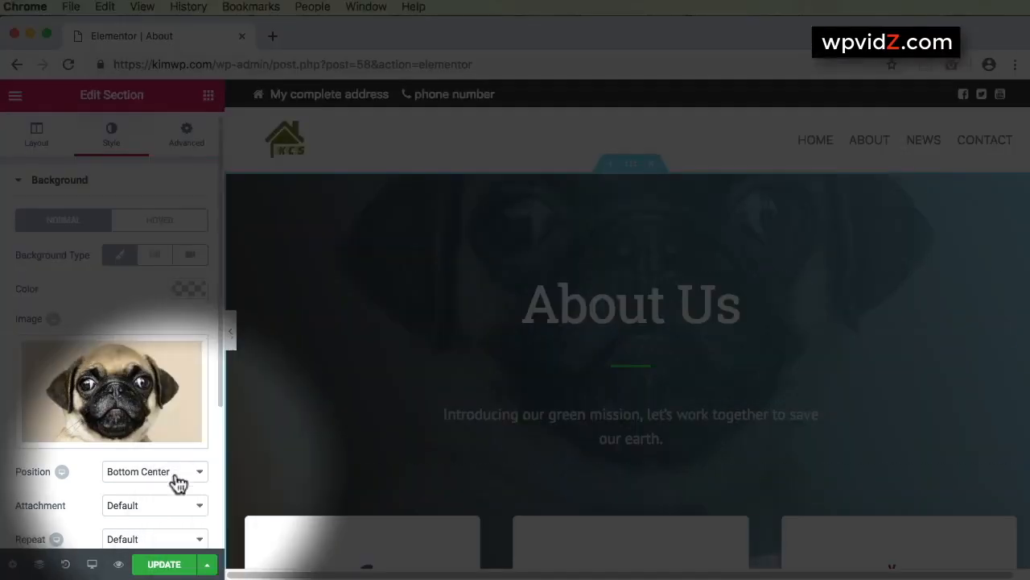
- Set the hero section's background image position to Center Left
click(165, 472)
click(159, 485)
click(179, 476)
click(170, 493)
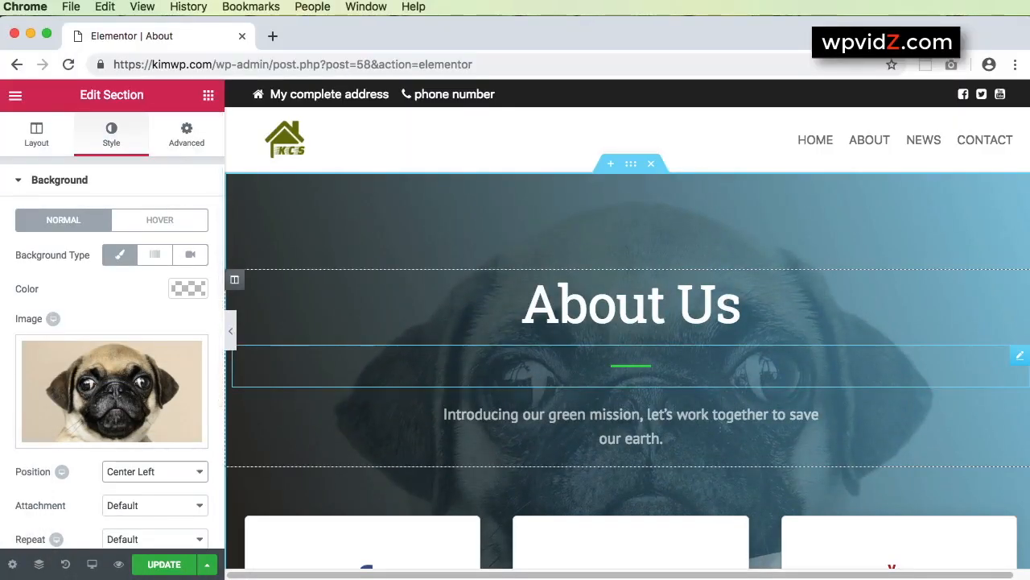
- Change the team section's background color to a dark green using the color picker
scroll(873, 302, down, 6)
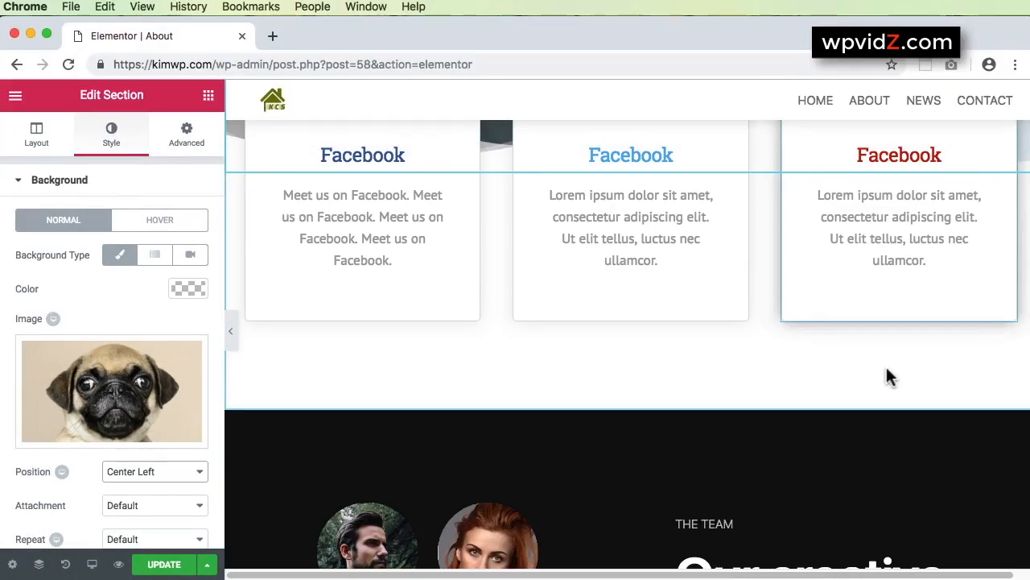
scroll(886, 367, up, 2)
scroll(887, 366, down, 4)
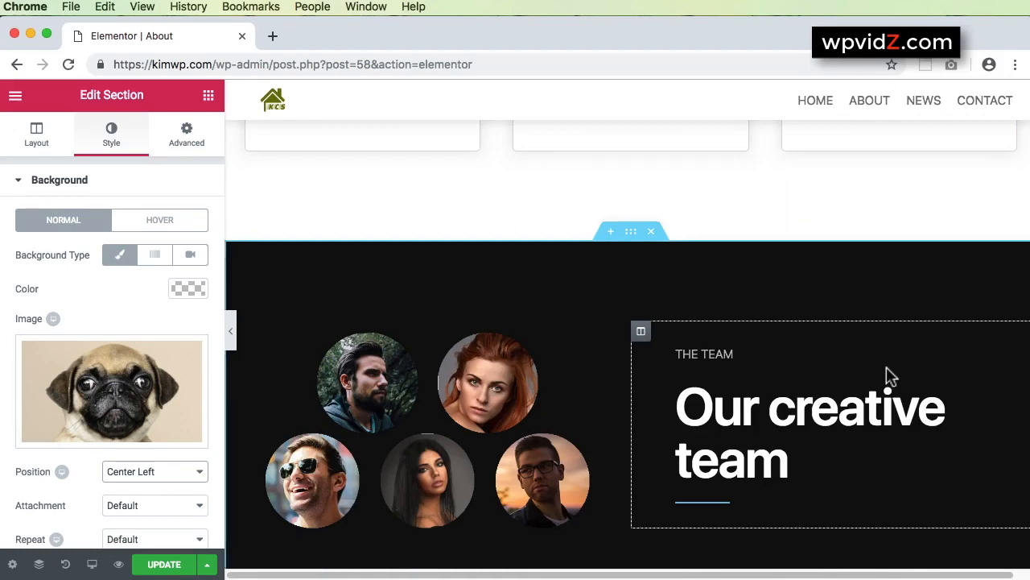
scroll(886, 366, down, 3)
scroll(886, 366, up, 2)
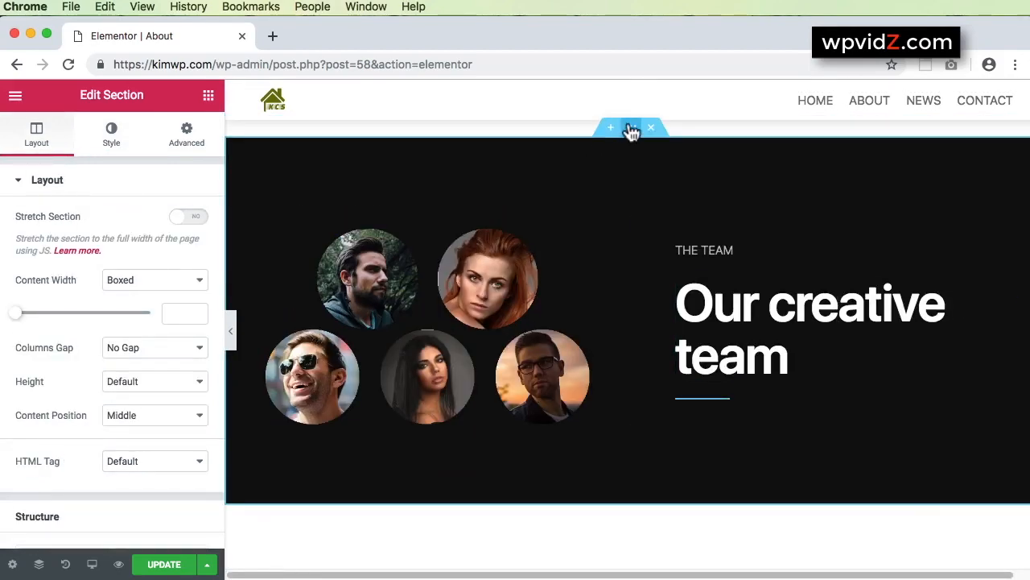
click(630, 127)
click(113, 133)
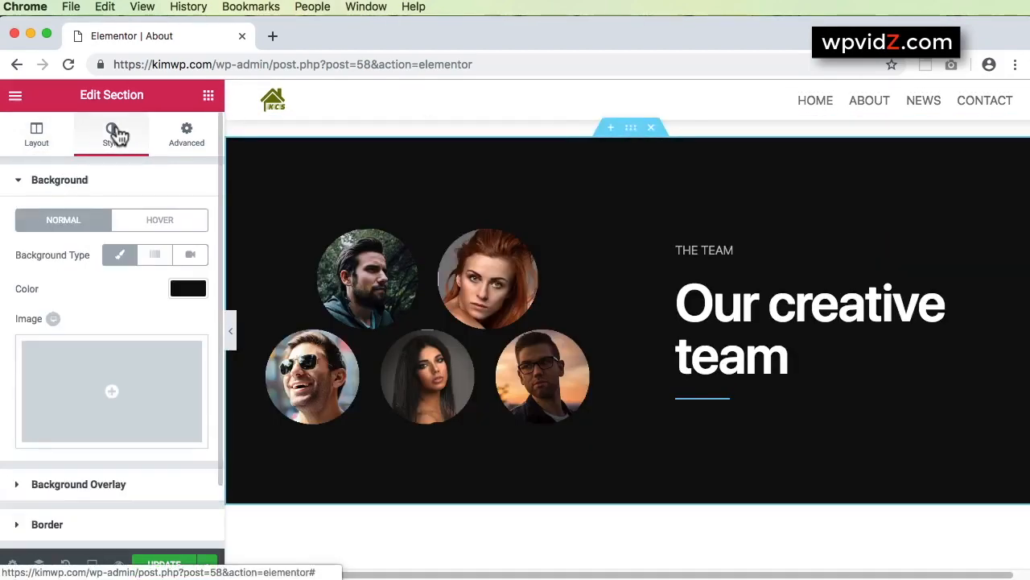
click(193, 289)
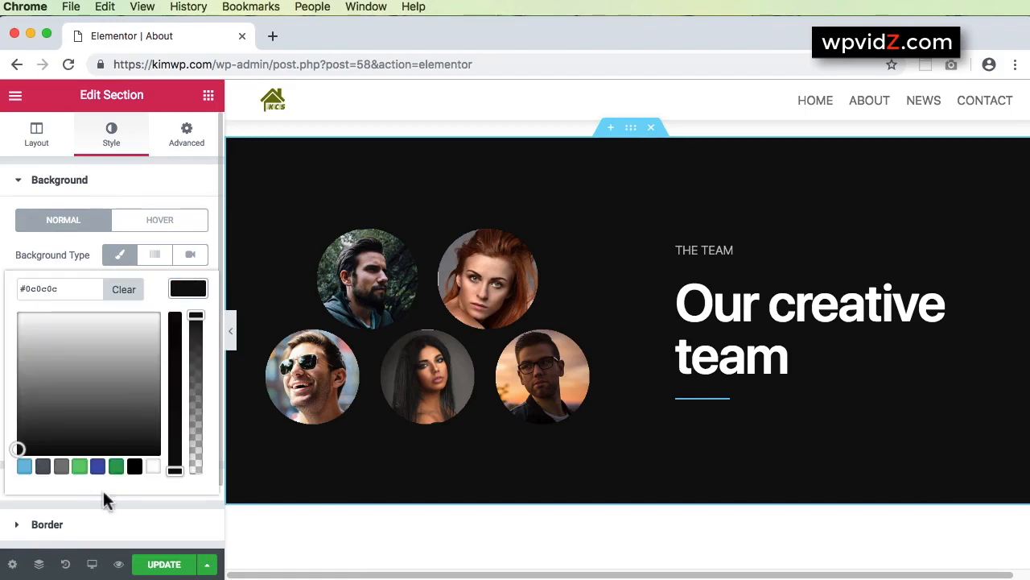
click(117, 467)
drag(76, 363, 87, 427)
- Delete the client logo carousel section below the team section
click(354, 276)
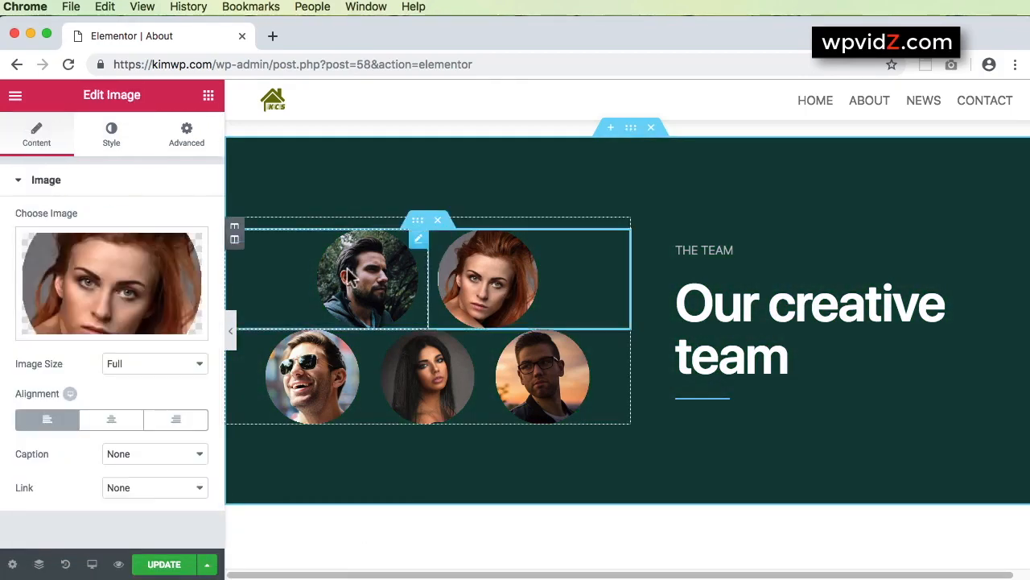
click(350, 276)
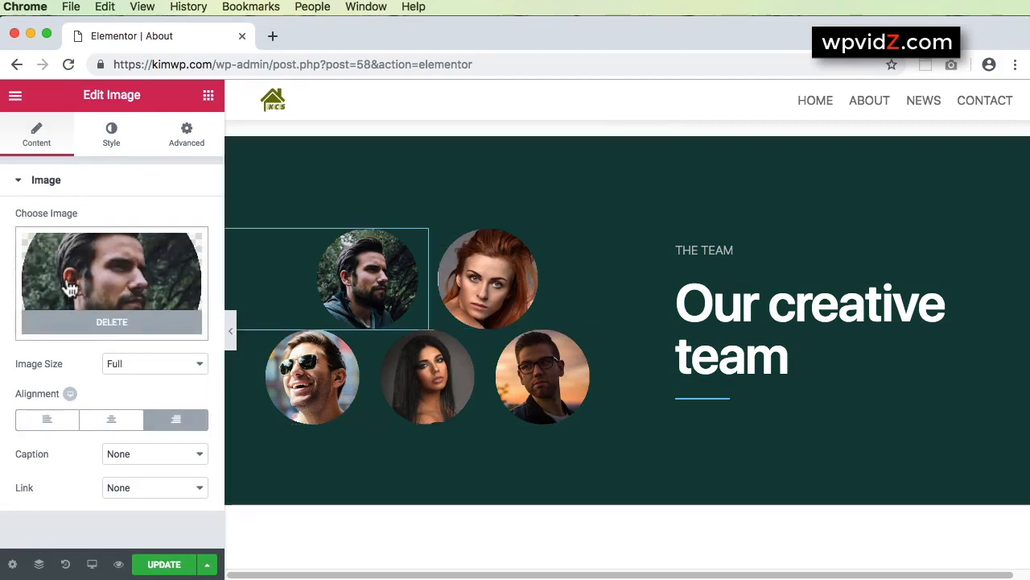
click(872, 297)
click(805, 354)
scroll(869, 372, down, 3)
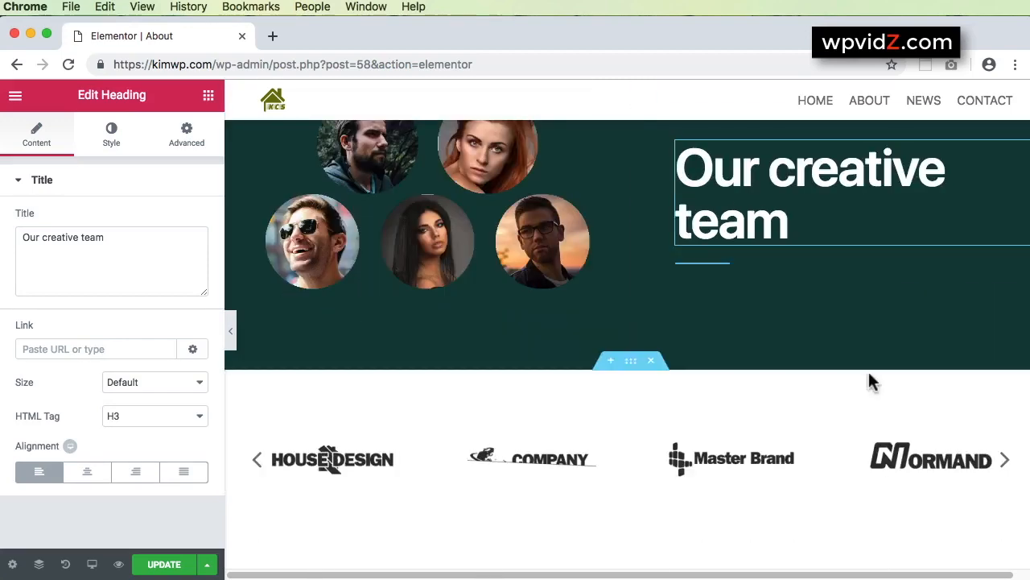
scroll(869, 372, down, 1)
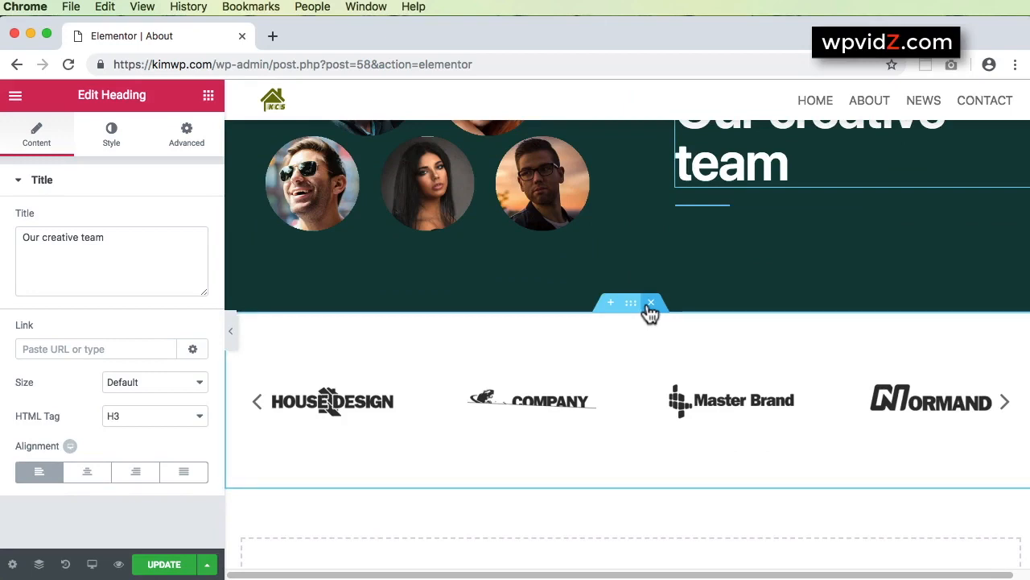
click(650, 304)
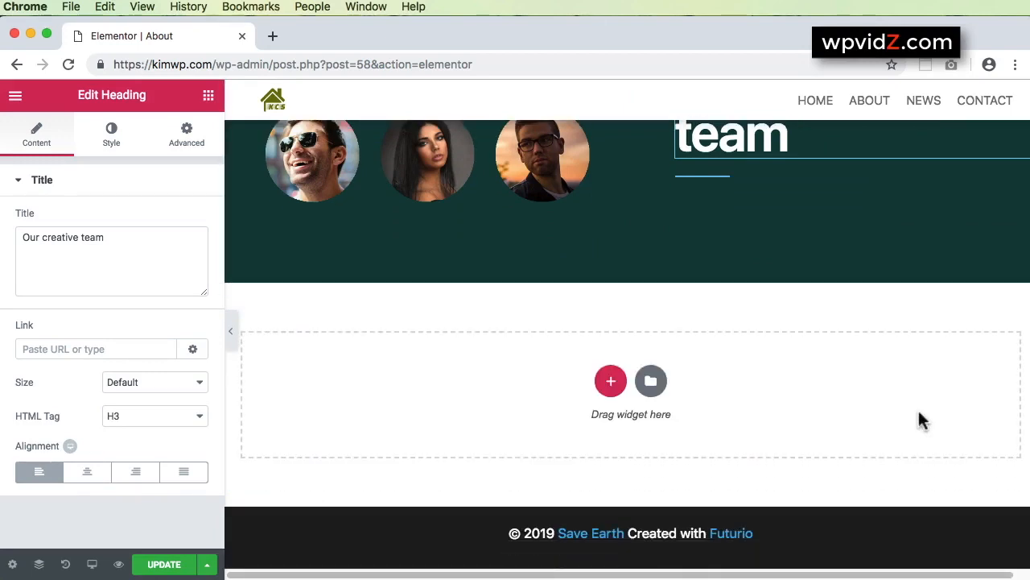
- Update the About page to save the changes
scroll(920, 418, up, 10)
scroll(919, 409, up, 5)
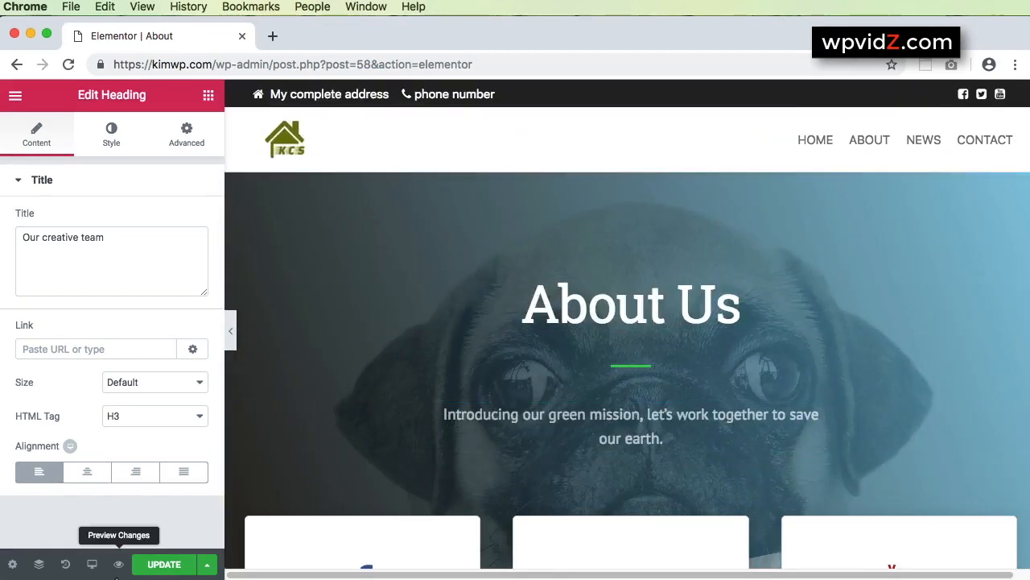
click(154, 566)
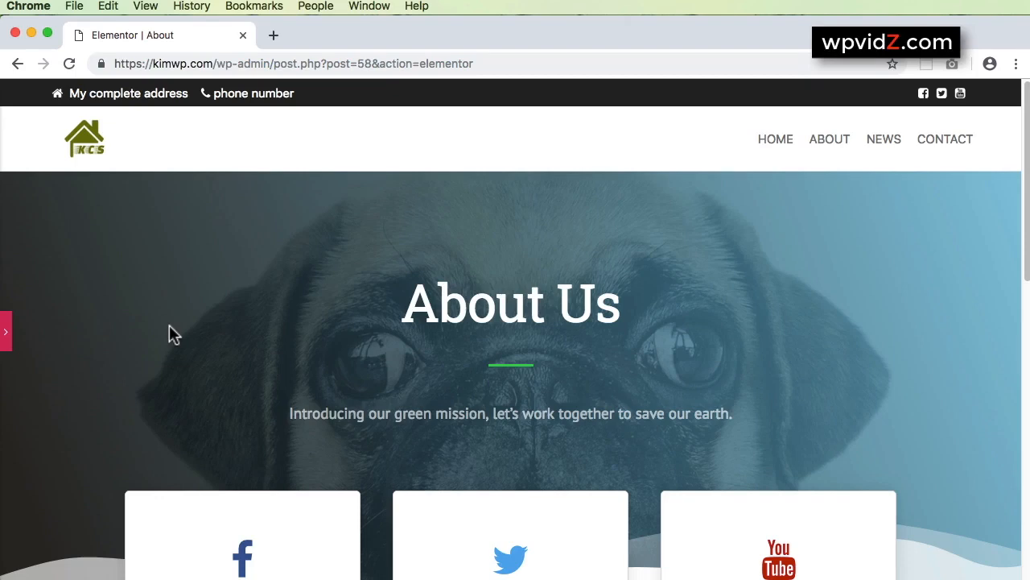
- Open the live About page from the Elementor menu
click(7, 331)
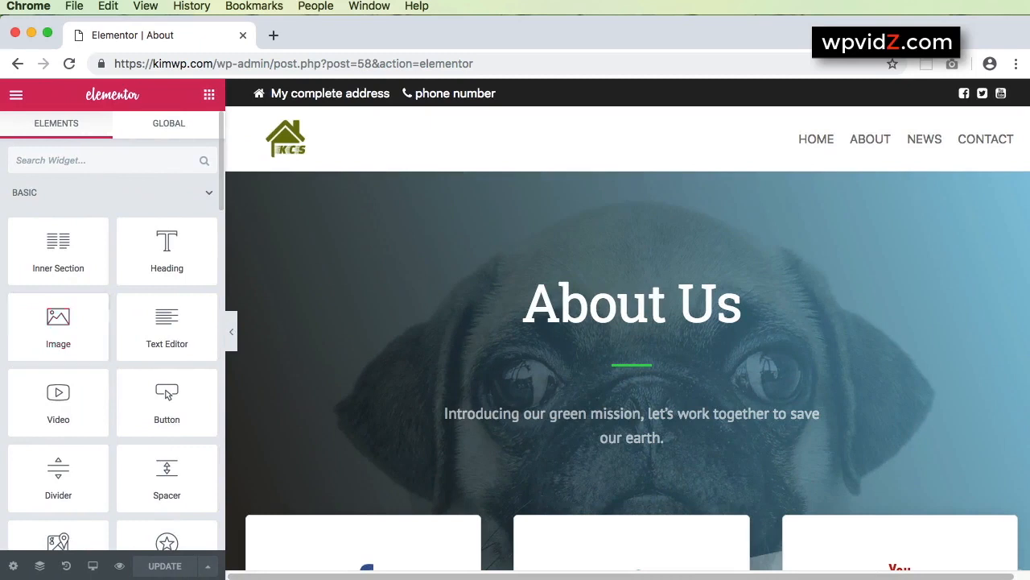
click(16, 96)
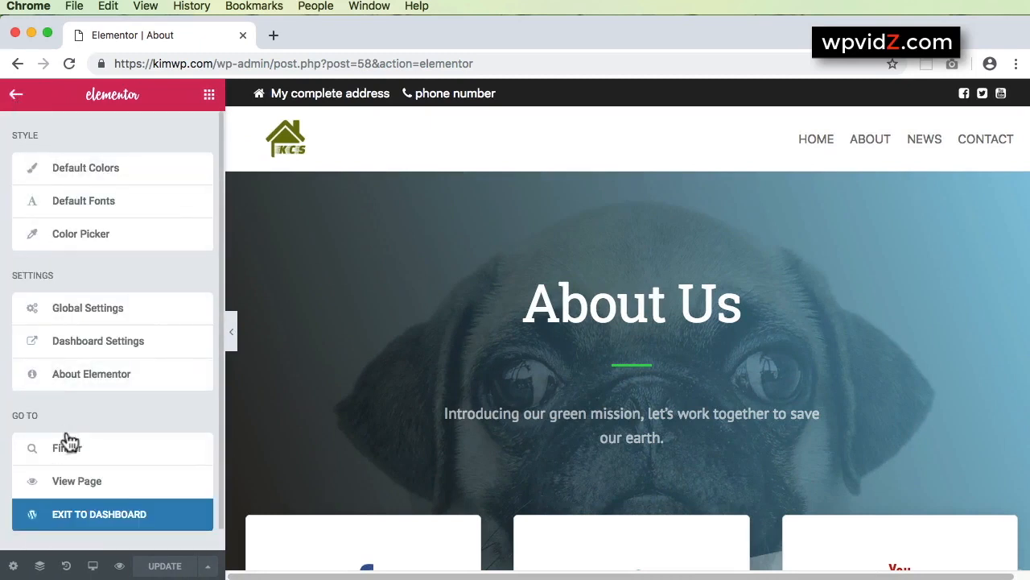
click(86, 483)
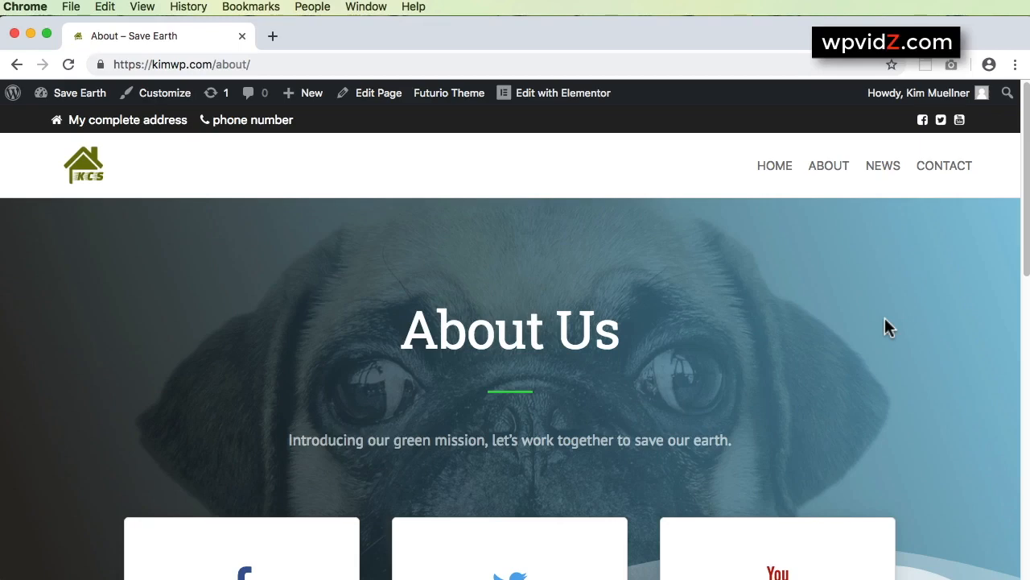
- Start a new blog post from the News page, dismissing the block editor's welcome tip
click(895, 166)
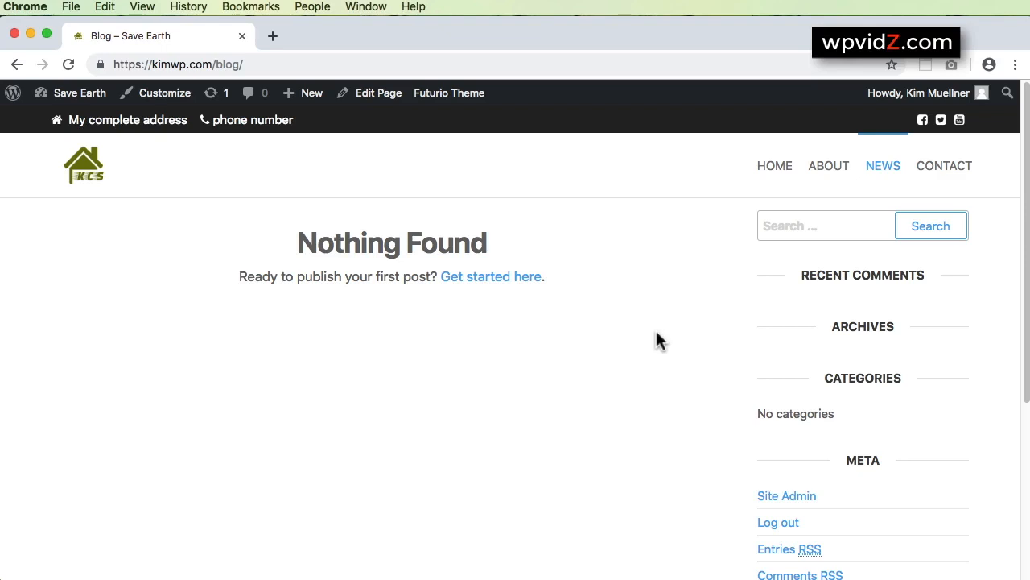
mouse_move(307, 99)
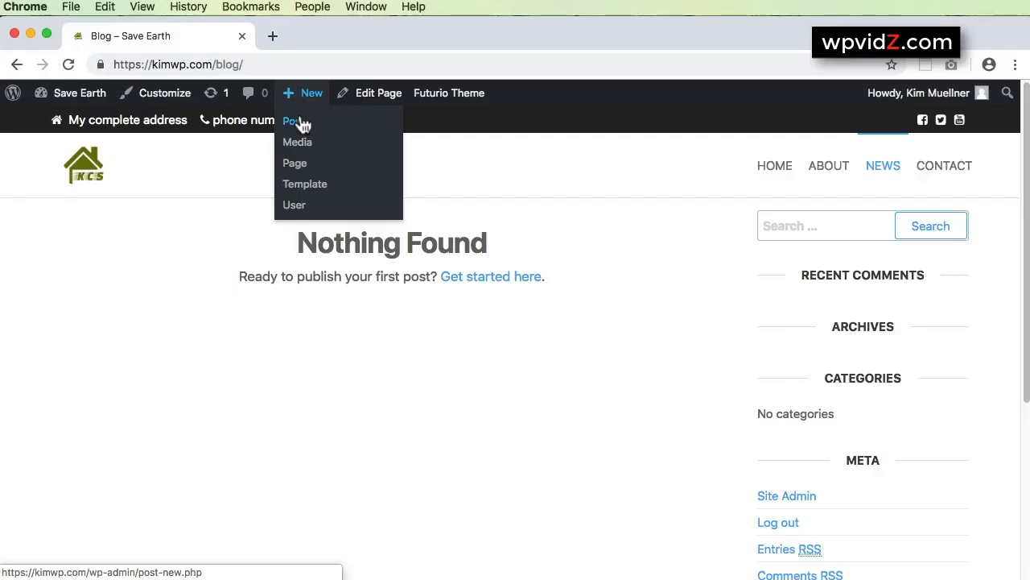
click(294, 121)
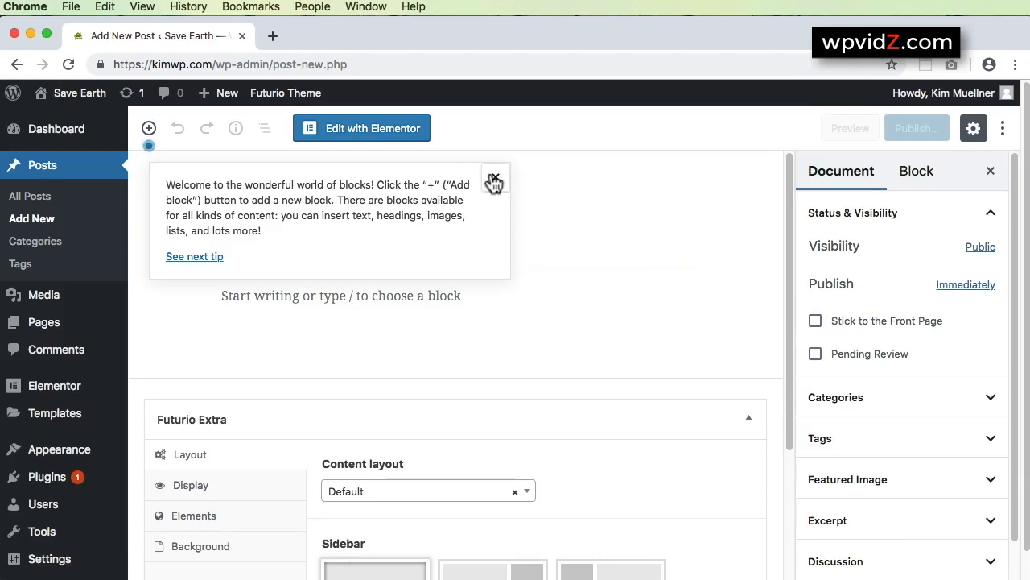
click(492, 180)
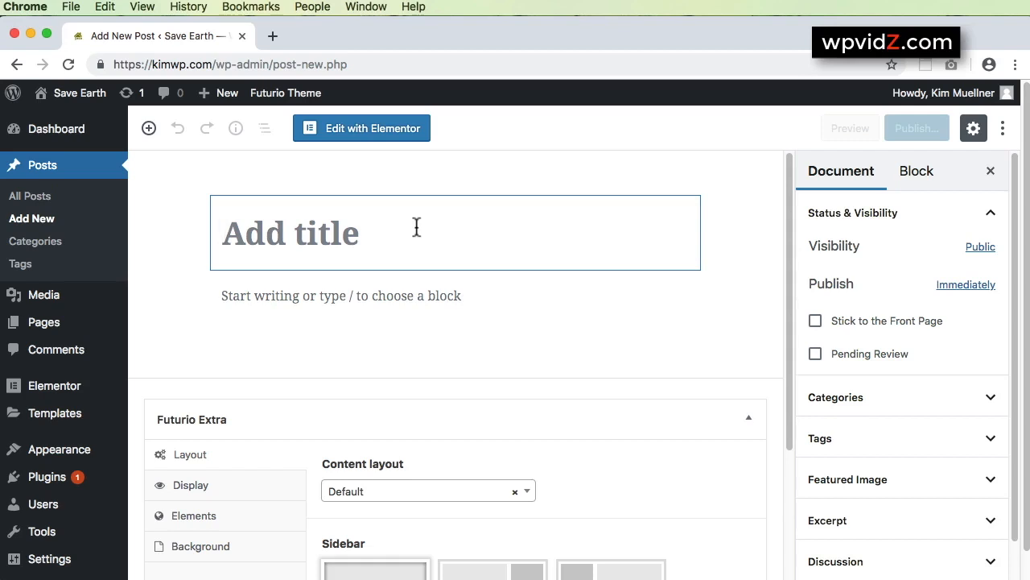
- Title the post 'Our Website is Published!' and write the paragraph 'News, news, news! Our project's website is released!'
text(Our Website is )
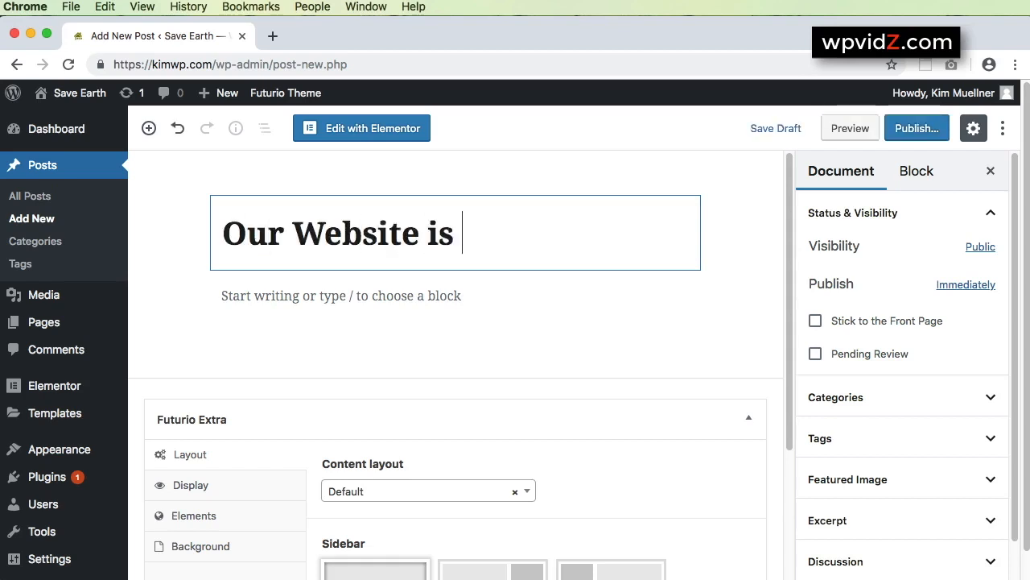
text(Published!)
click(368, 295)
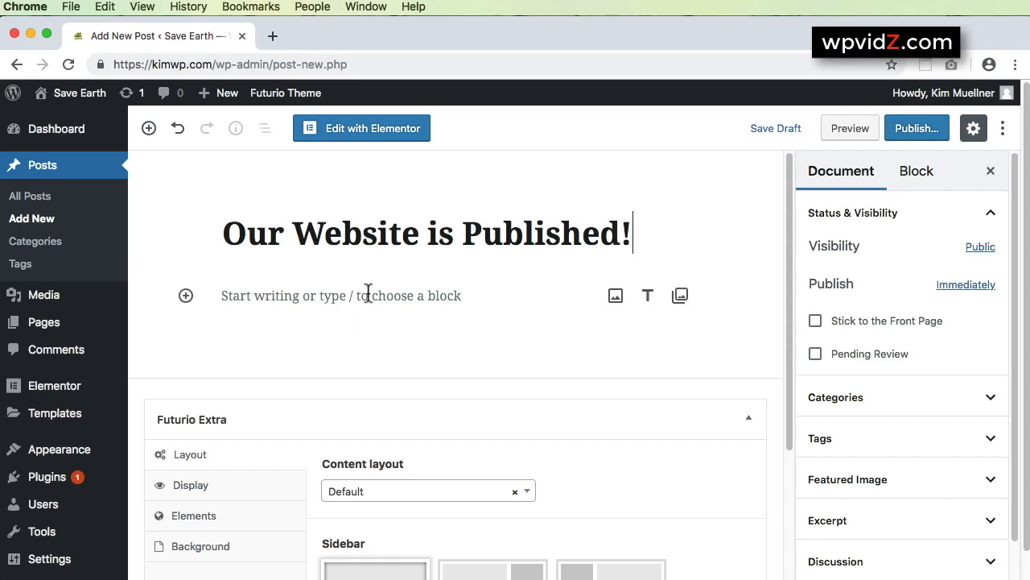
text(News, news, news! Our project's website is released!)
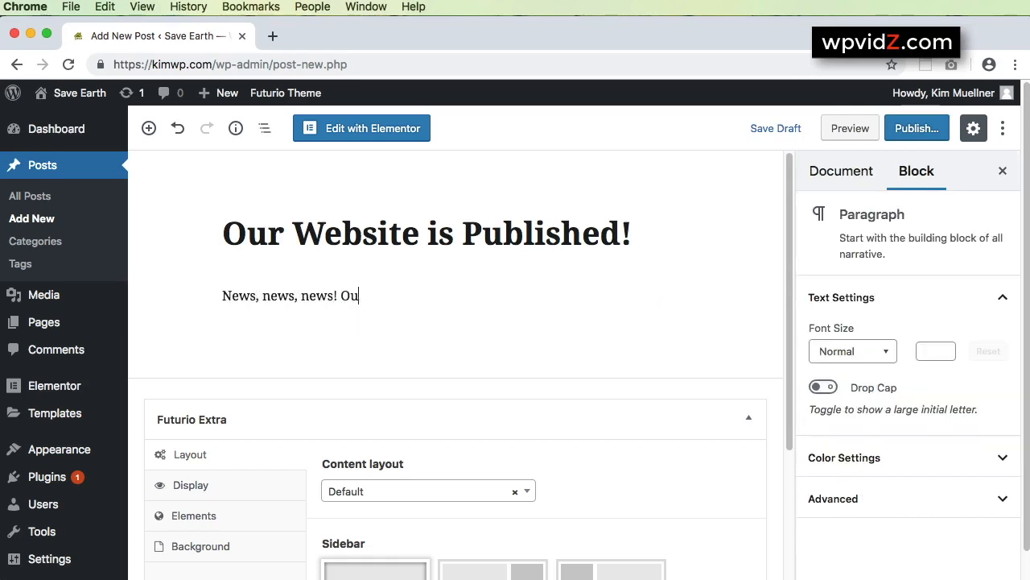
- Publish the post and open it on the live site
click(919, 135)
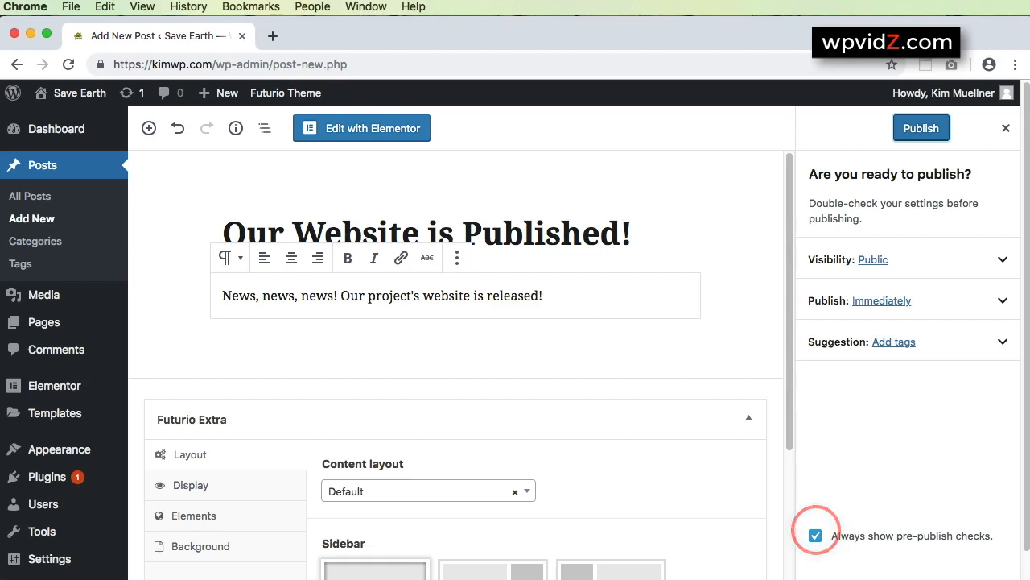
click(925, 127)
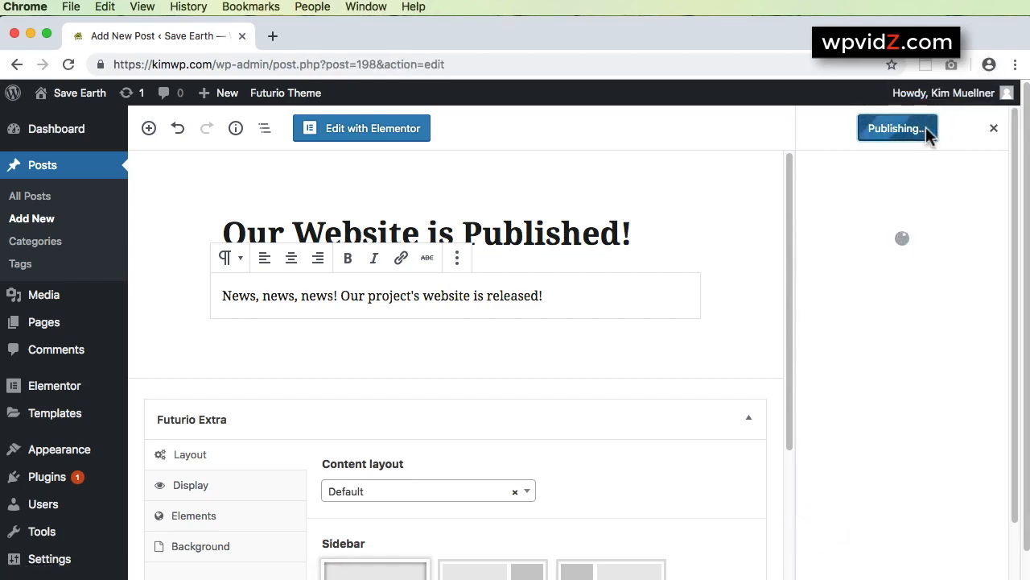
click(261, 182)
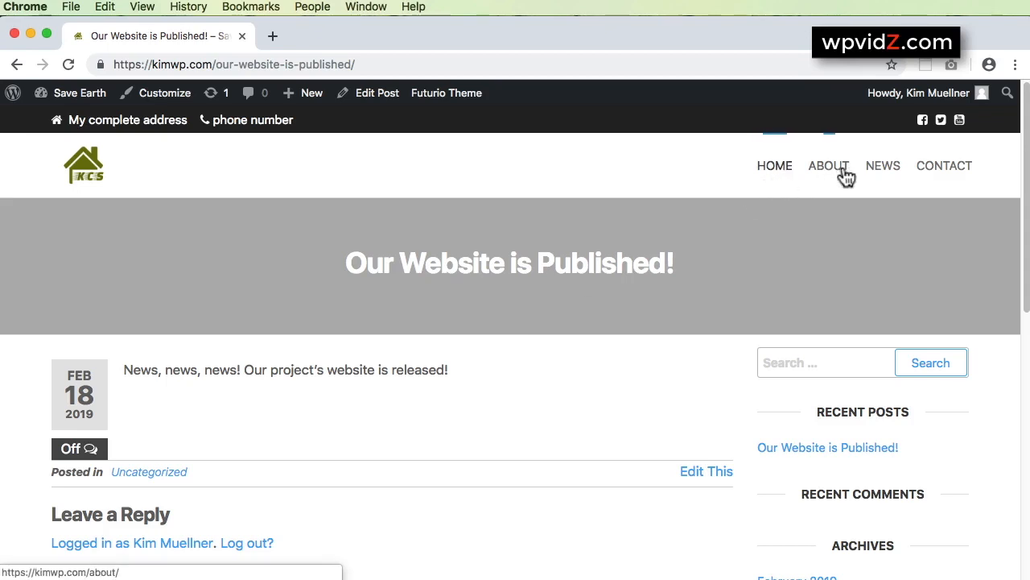
- Browse the live News and Contact pages to review their content
click(883, 168)
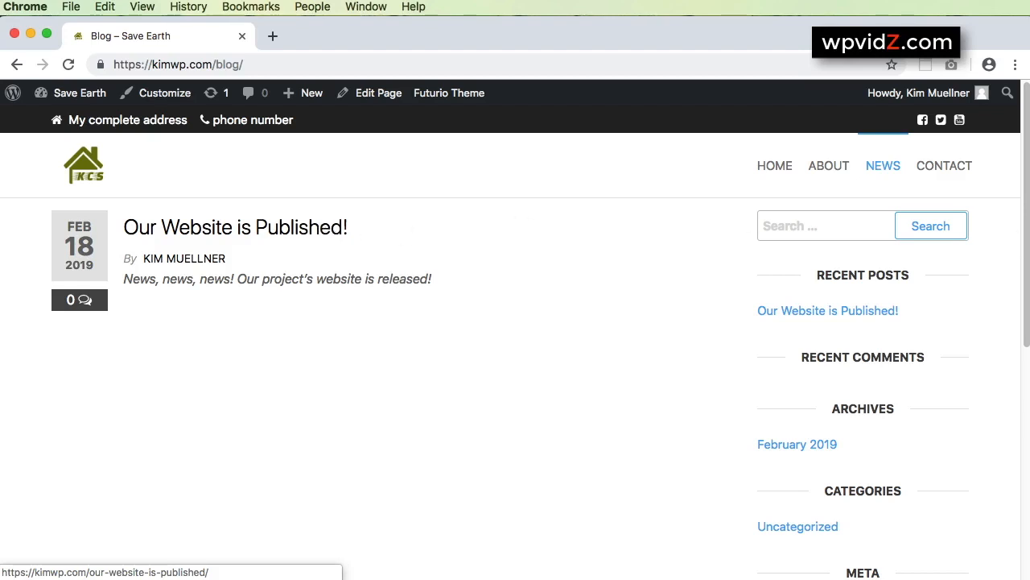
click(958, 171)
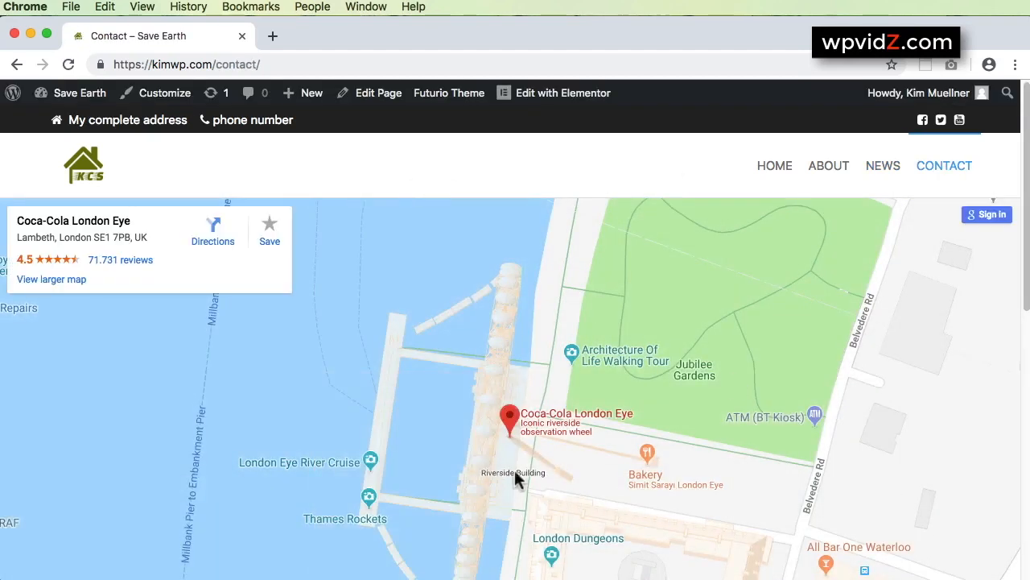
scroll(832, 376, down, 10)
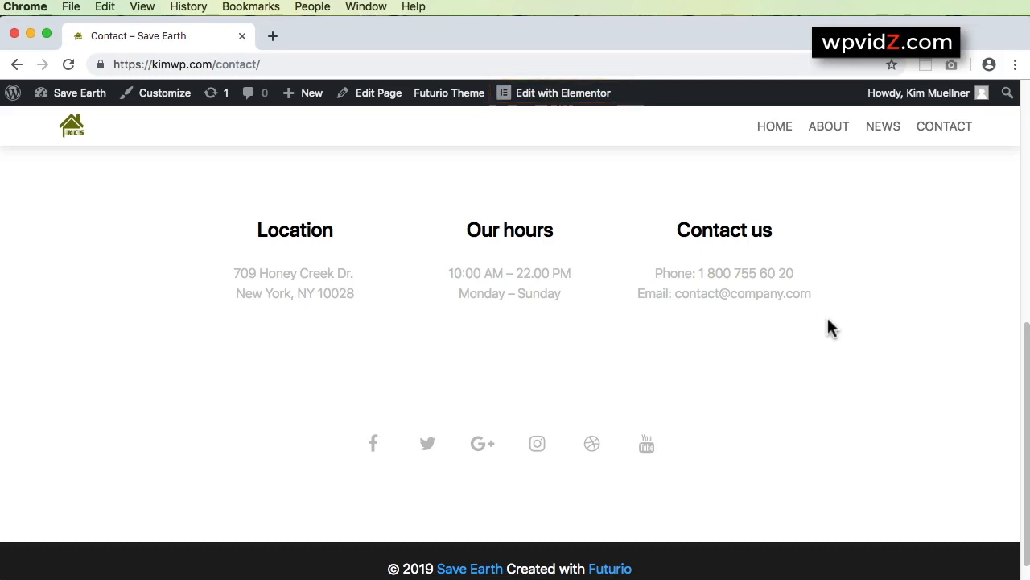
- Open the Contact page in Elementor and set the Google Maps widget's location to Paris, France
click(375, 105)
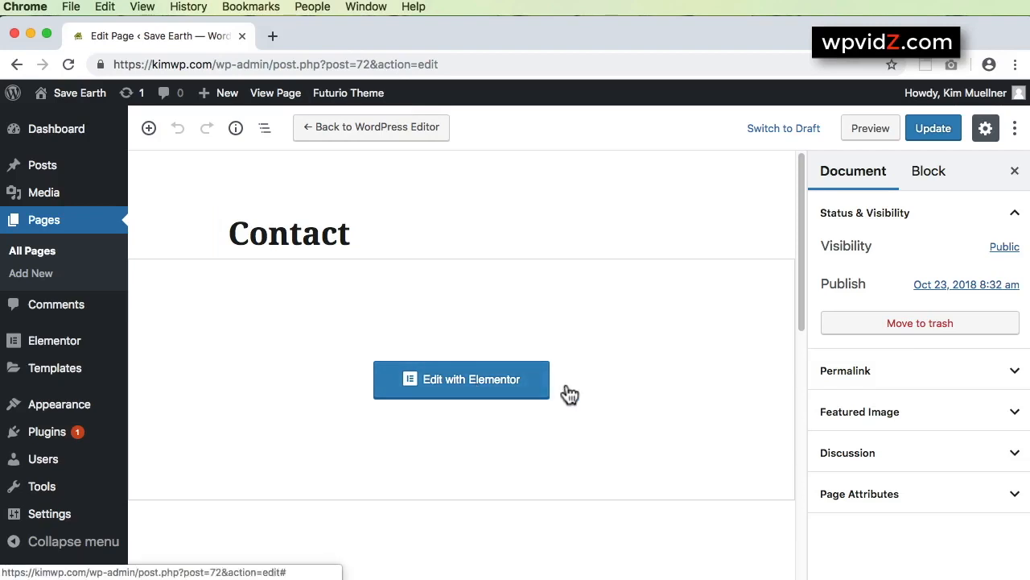
click(483, 397)
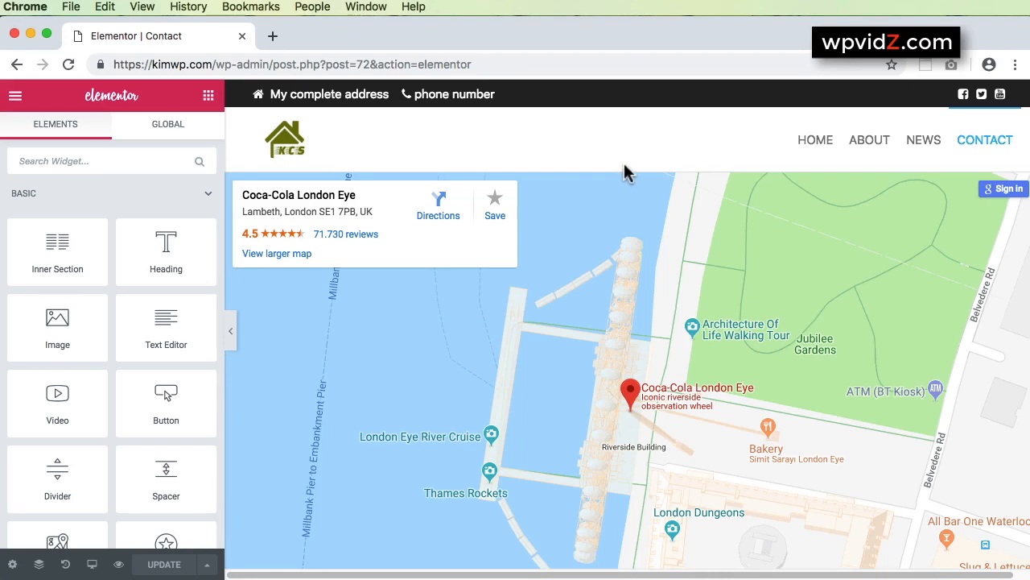
click(628, 165)
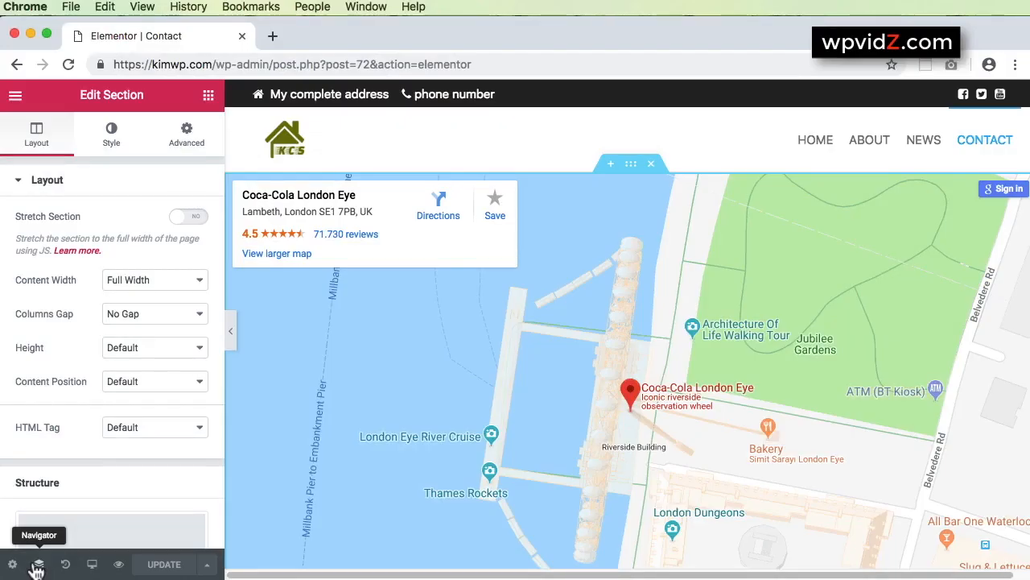
click(36, 565)
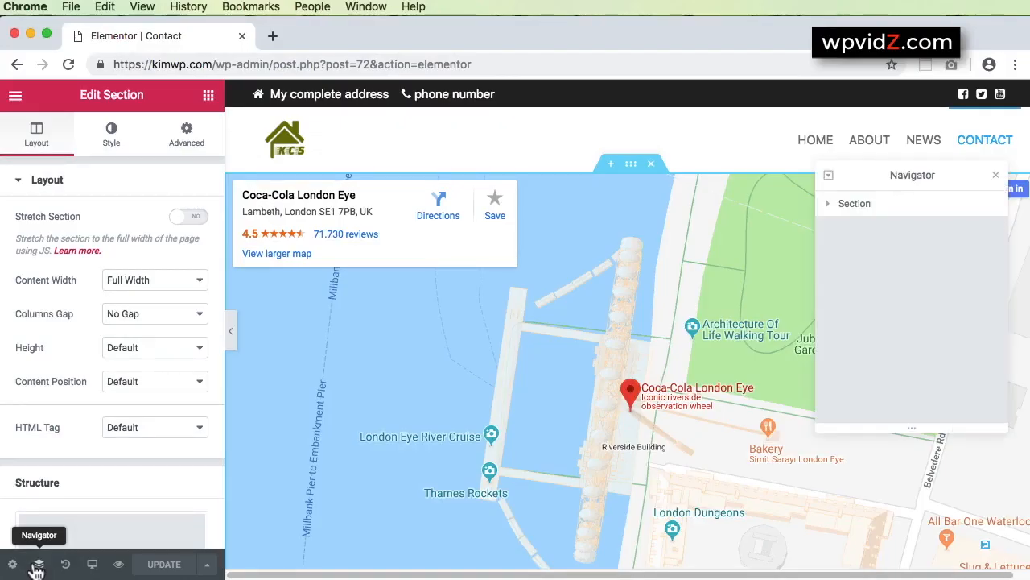
click(828, 204)
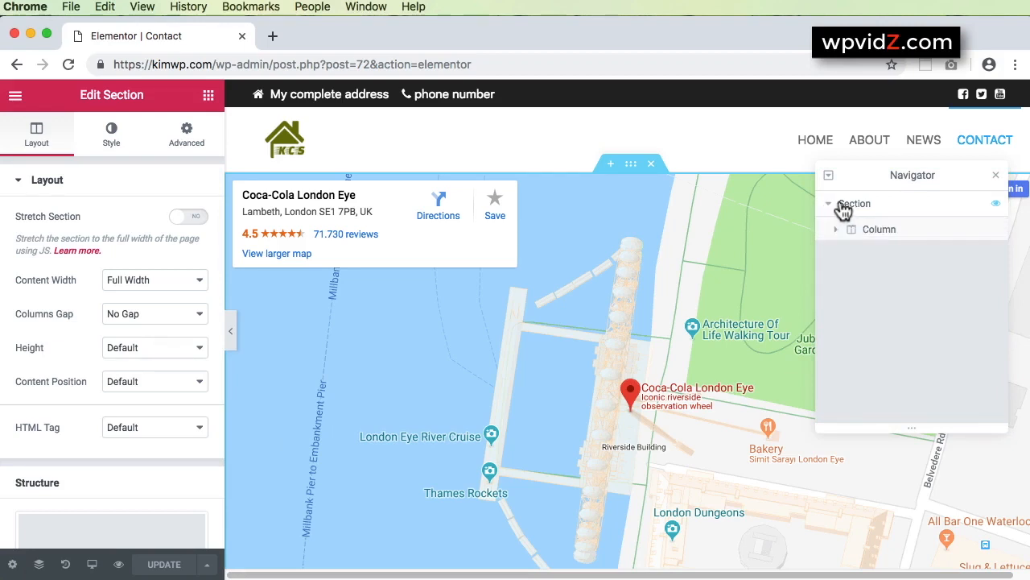
click(838, 232)
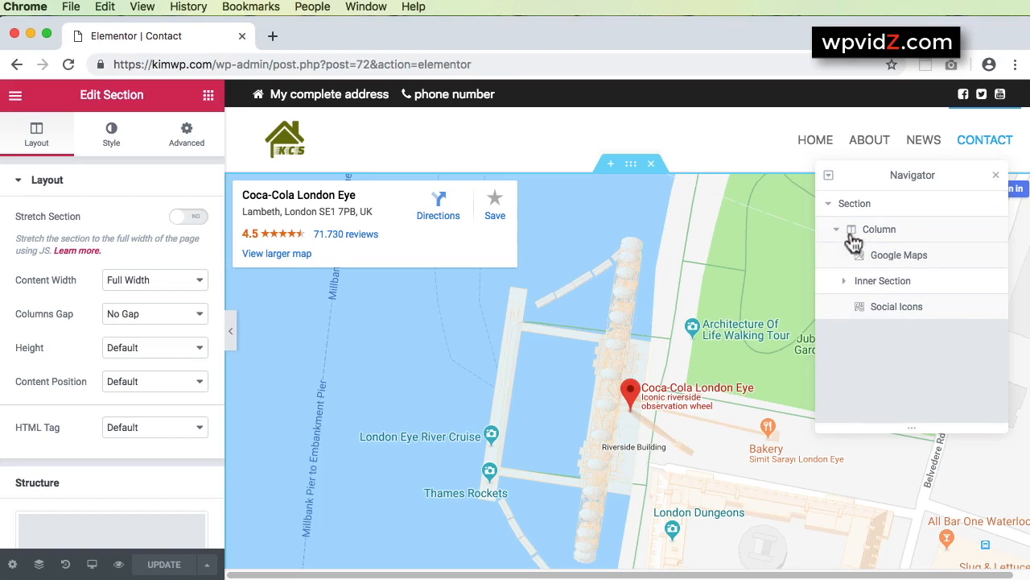
click(893, 263)
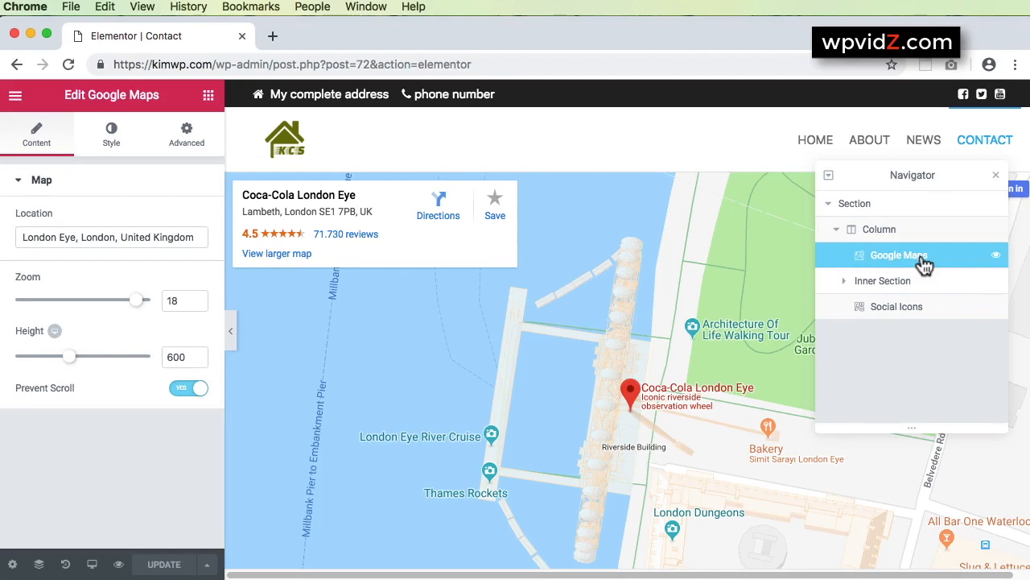
click(146, 237)
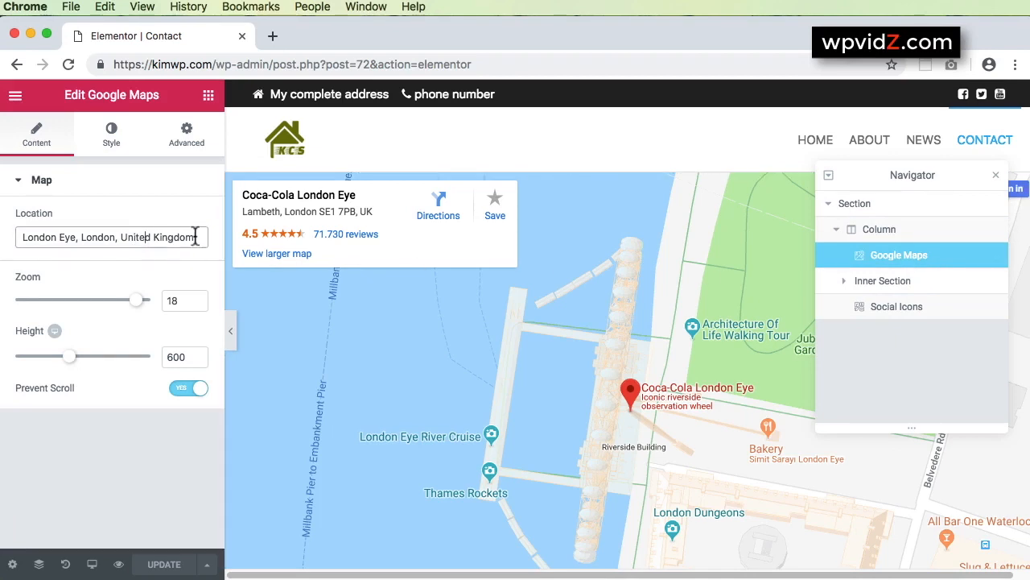
drag(195, 237, 3, 237)
text(Pri)
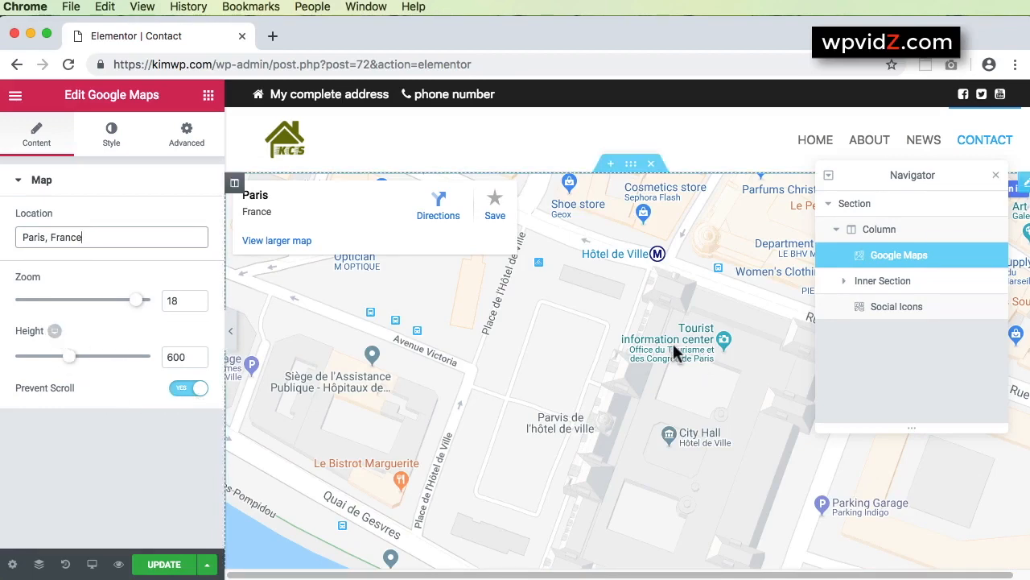
- Inspect the contact details section's inner section, headings and text widgets below the map
scroll(673, 343, down, 3)
scroll(673, 352, down, 4)
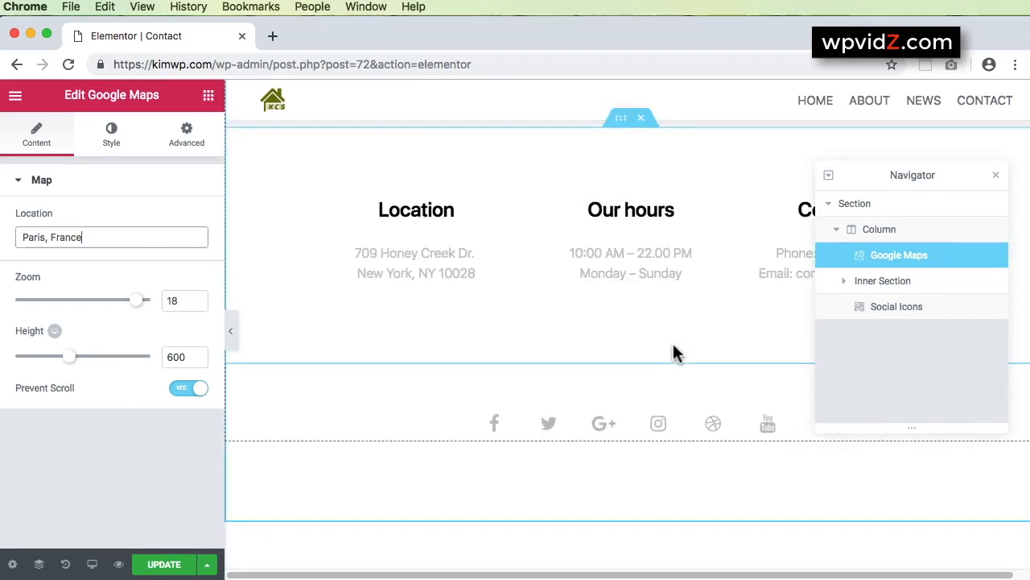
scroll(673, 352, up, 1)
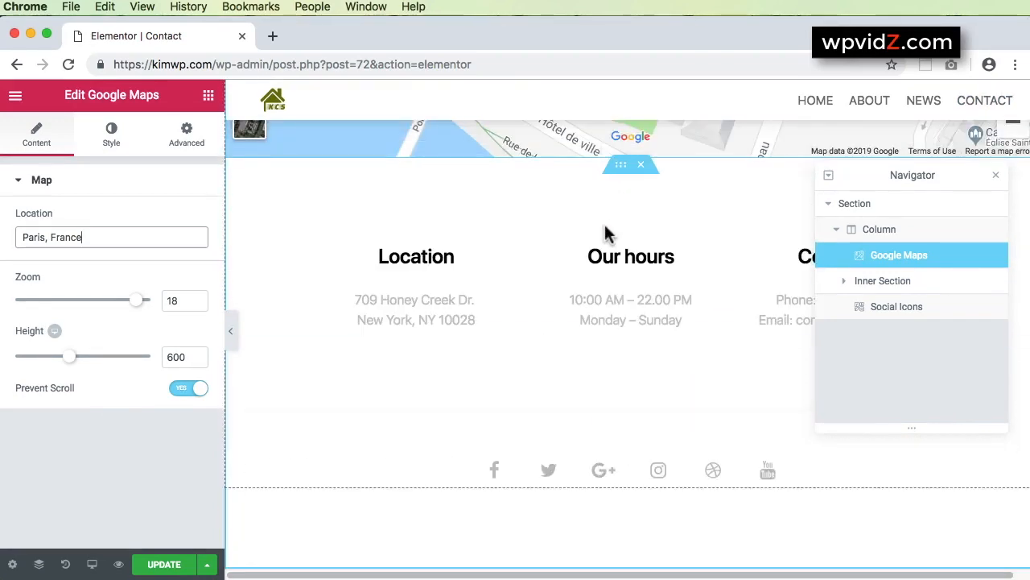
click(617, 168)
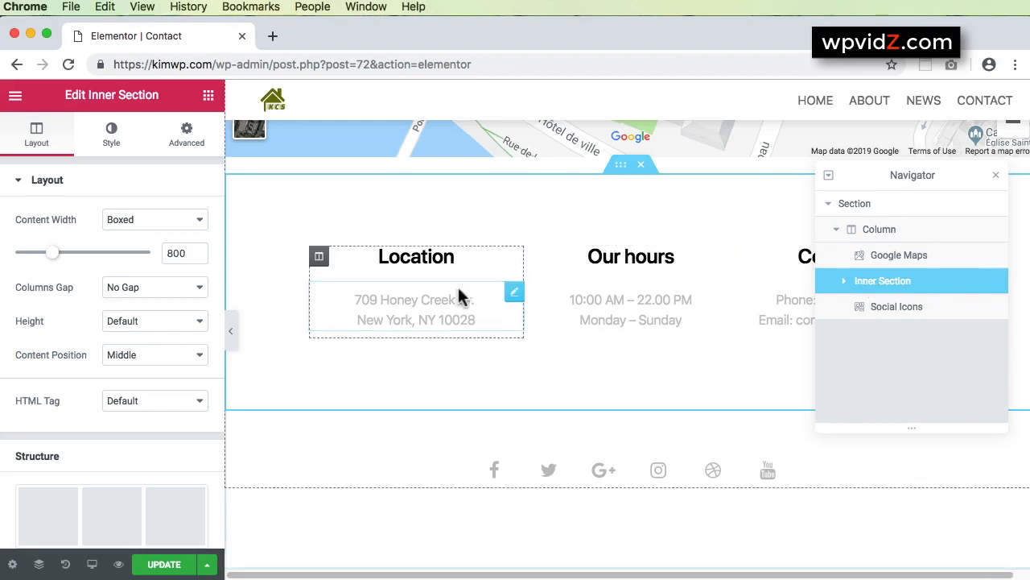
click(439, 259)
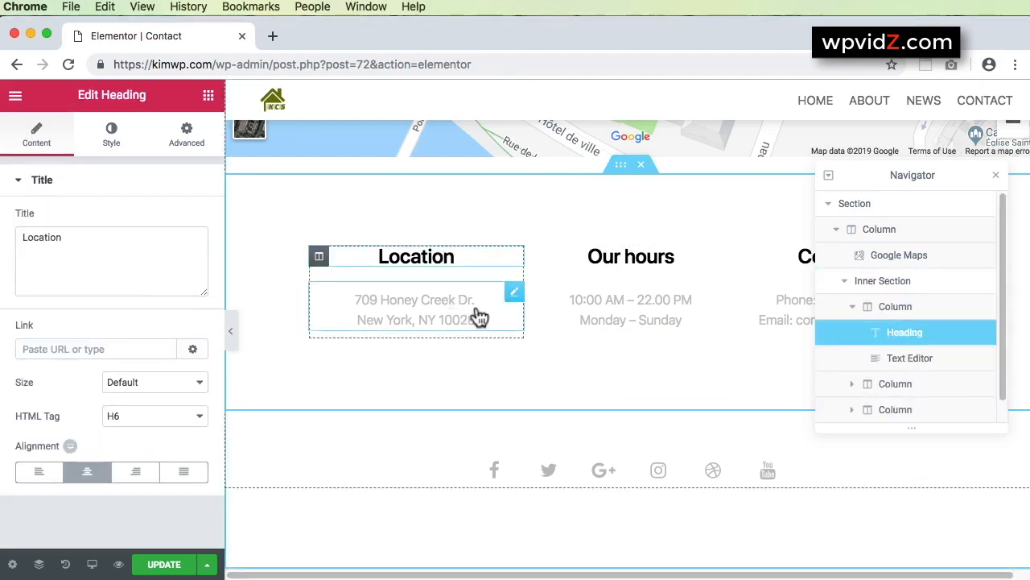
click(630, 256)
click(996, 175)
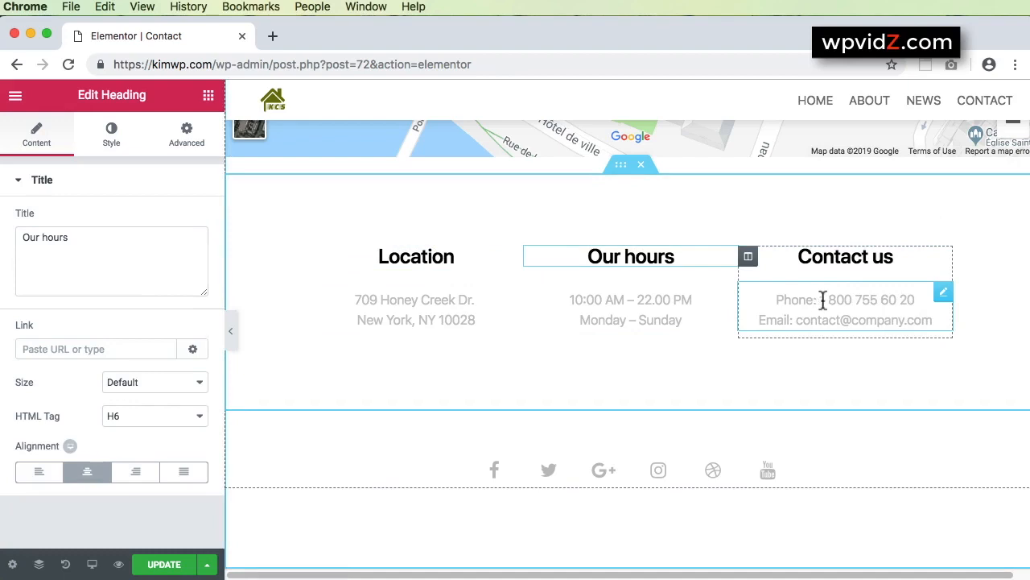
click(926, 319)
click(940, 267)
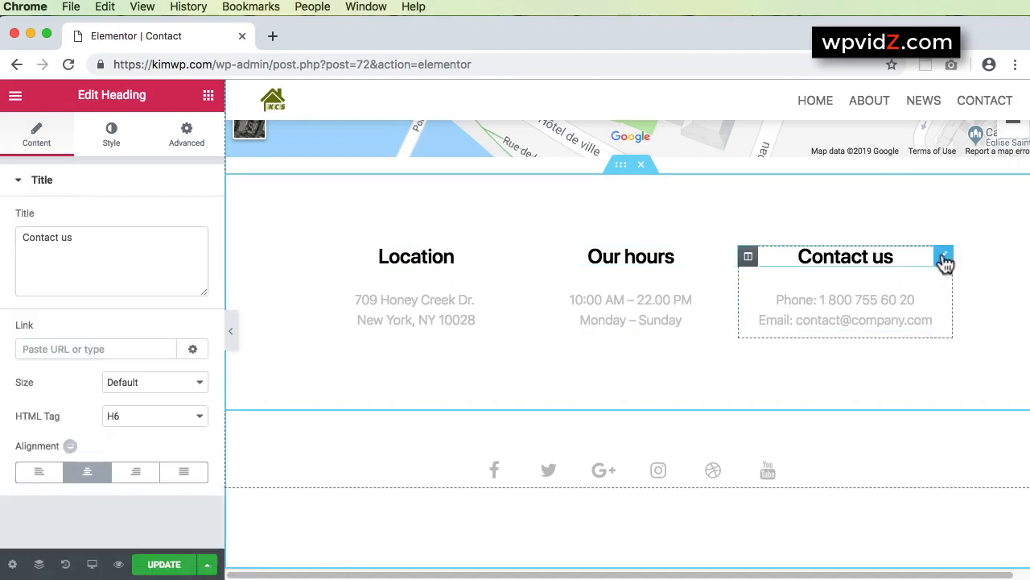
right_click(940, 268)
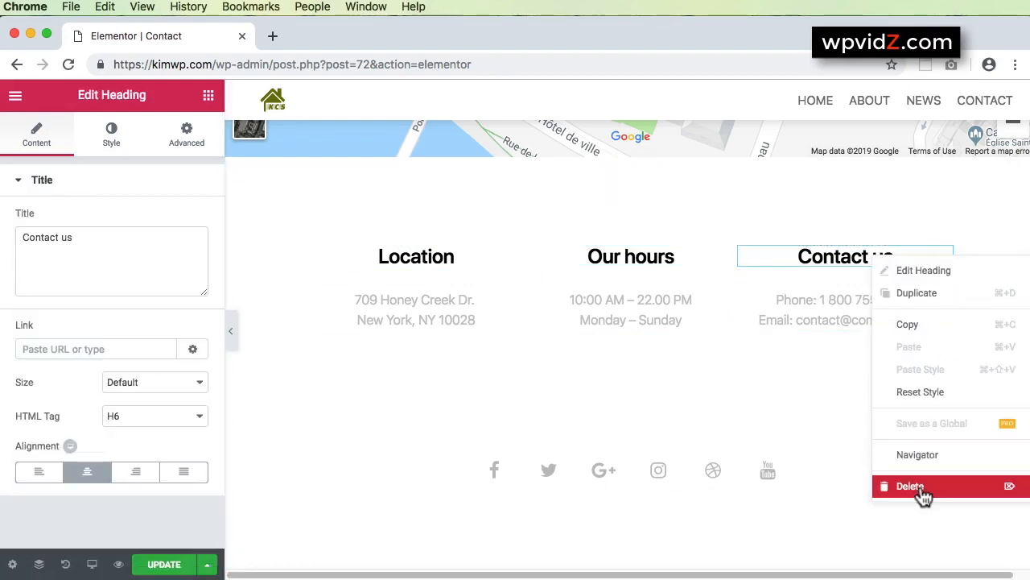
click(833, 279)
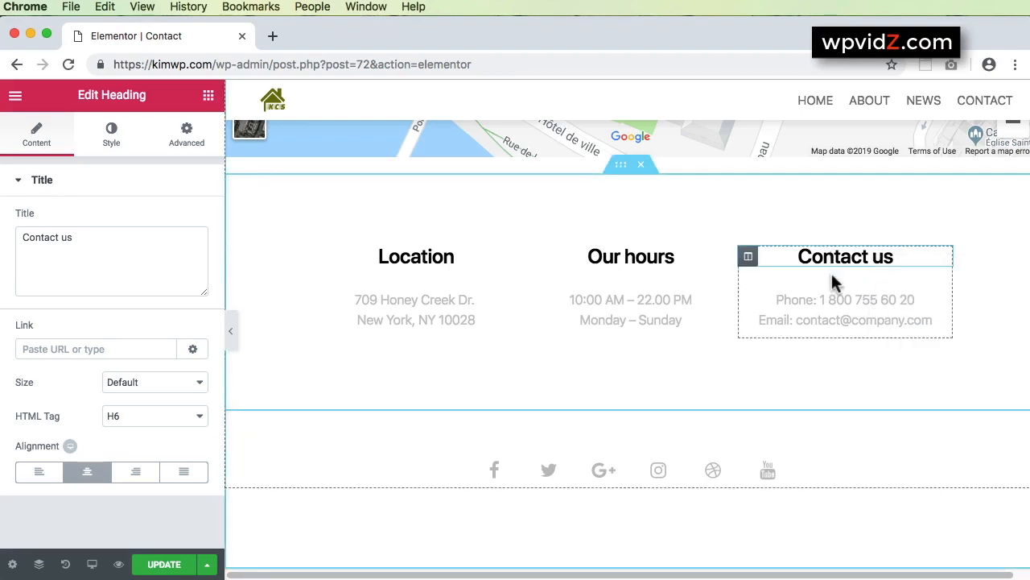
- Remove the Twitter, Google Plus, Instagram and Dribbble icons from the social icons widget, keeping Facebook and Youtube
click(857, 472)
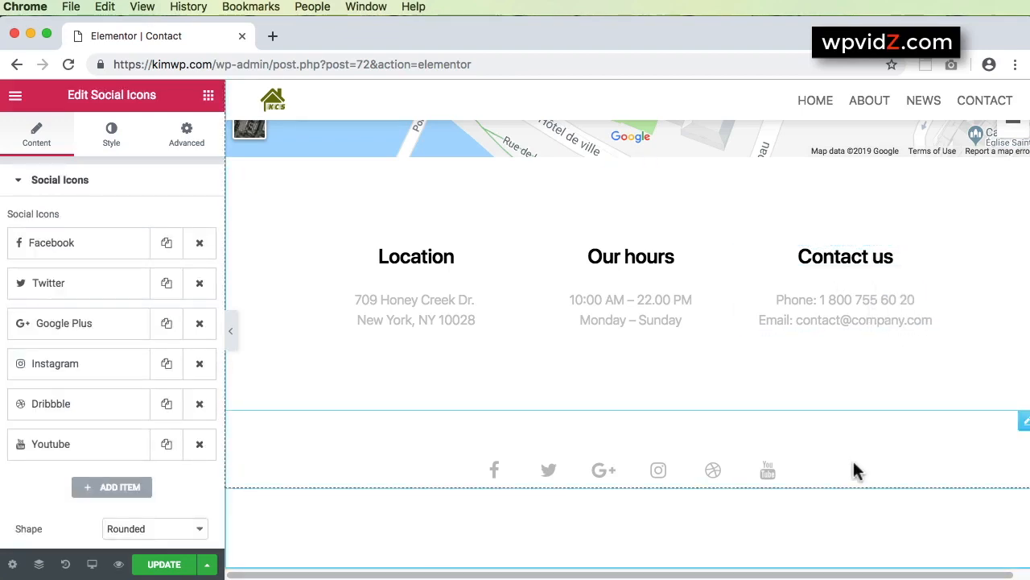
drag(1023, 421, 499, 476)
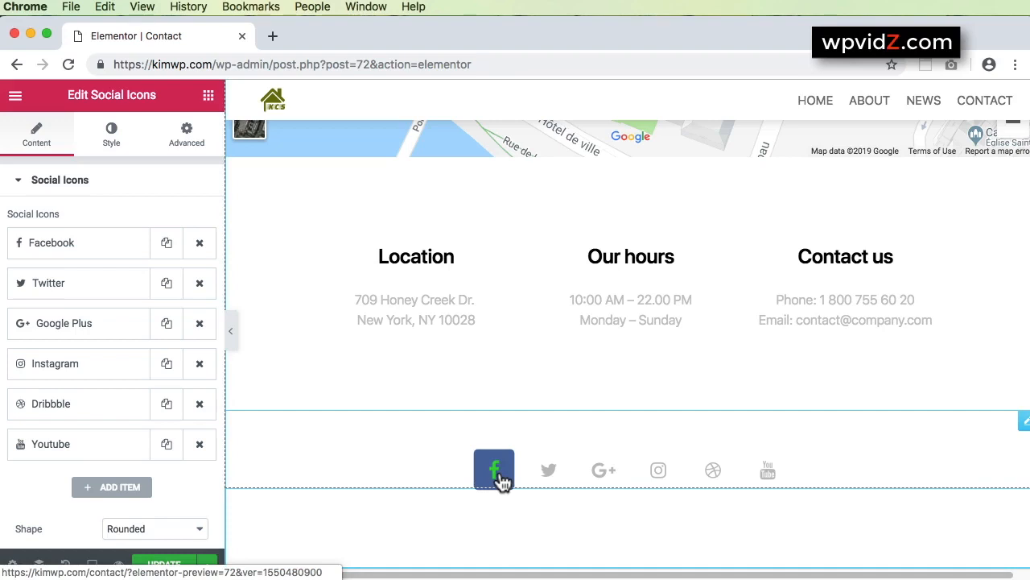
click(71, 246)
click(106, 352)
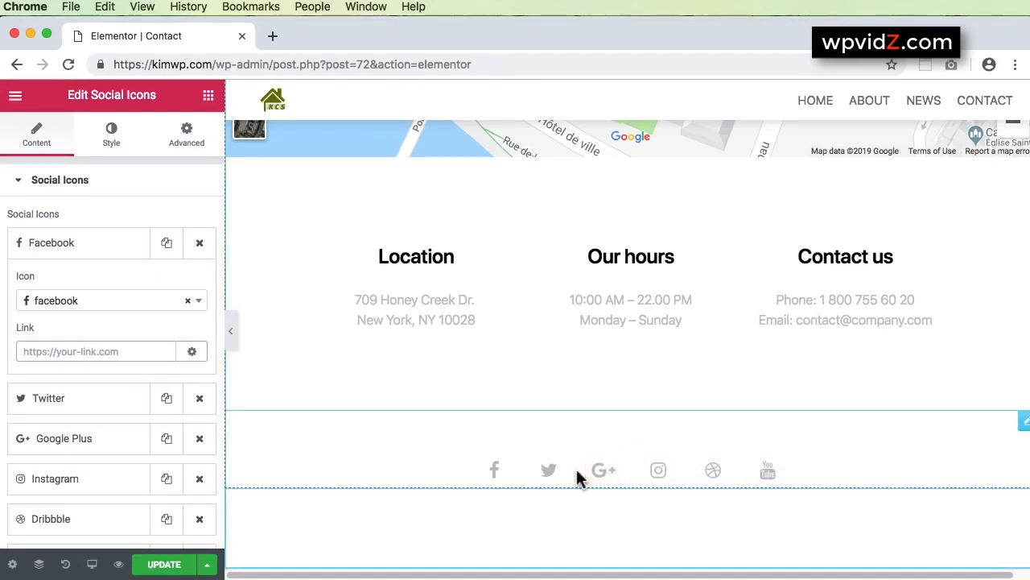
click(198, 400)
click(199, 400)
click(199, 400)
click(199, 400)
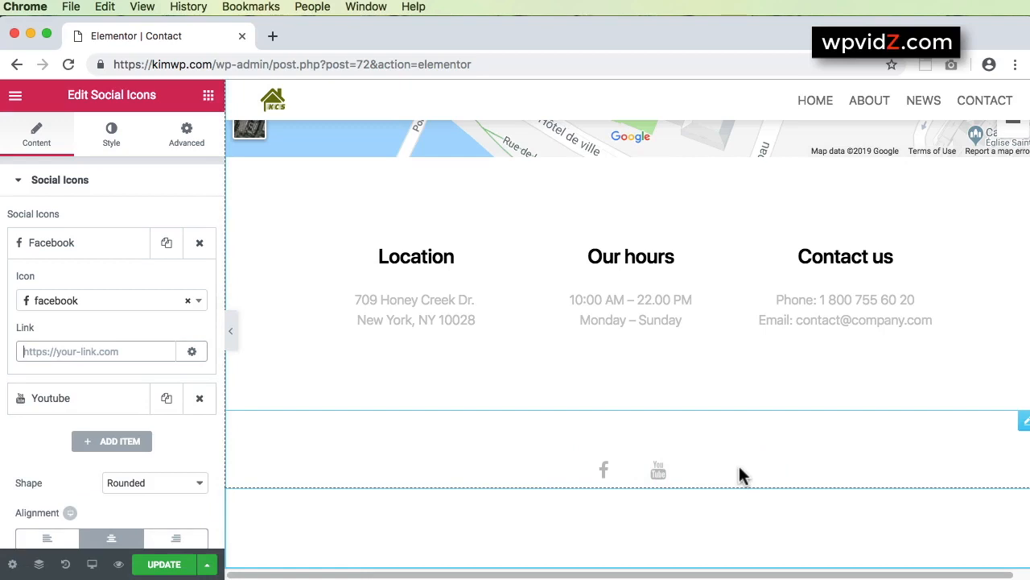
- Set the social icons' shape to Square
scroll(185, 442, down, 1)
click(171, 469)
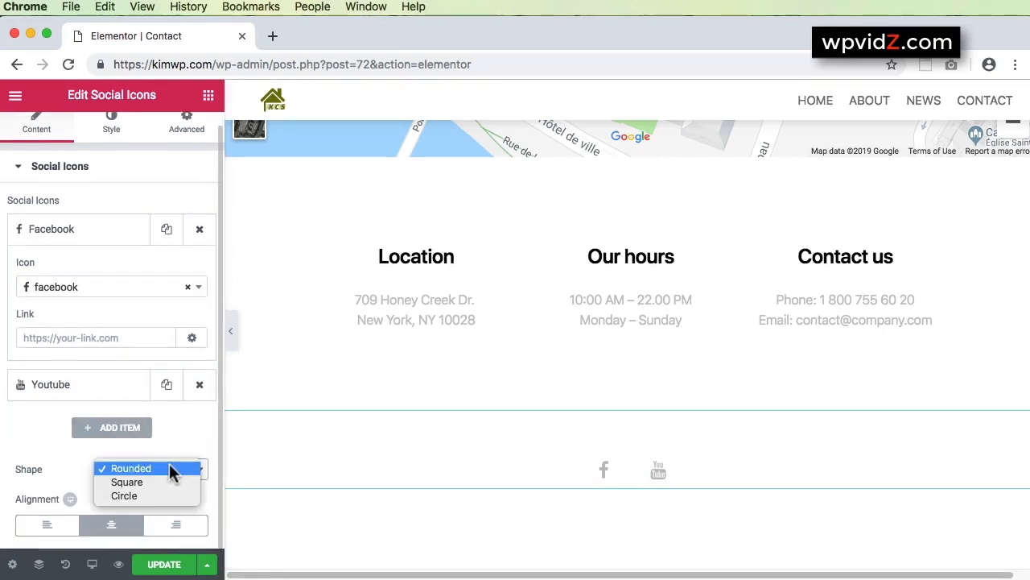
click(160, 482)
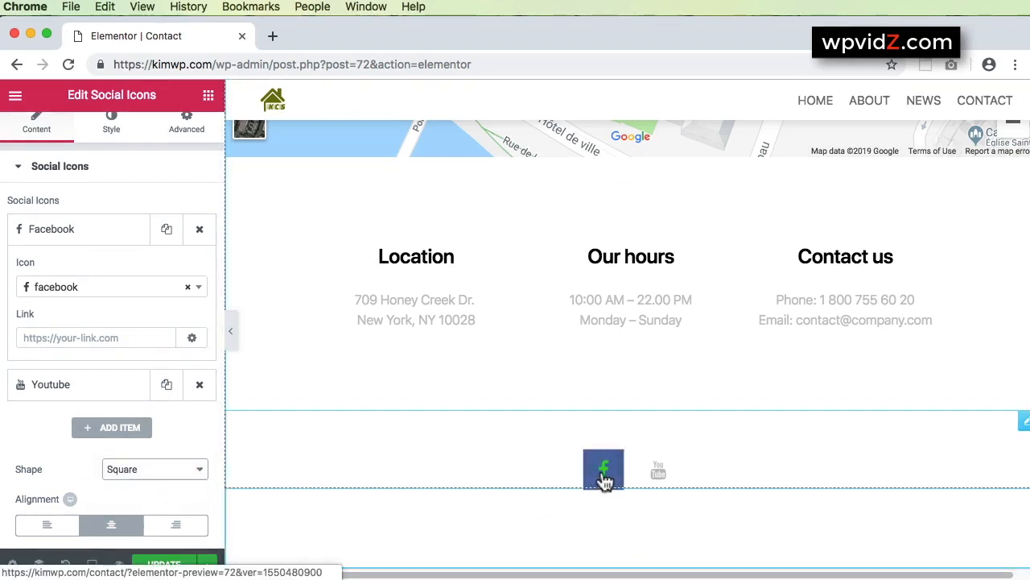
- In the social icons' hover style, set the hover animation to None and clear the hover primary color
scroll(142, 374, up, 1)
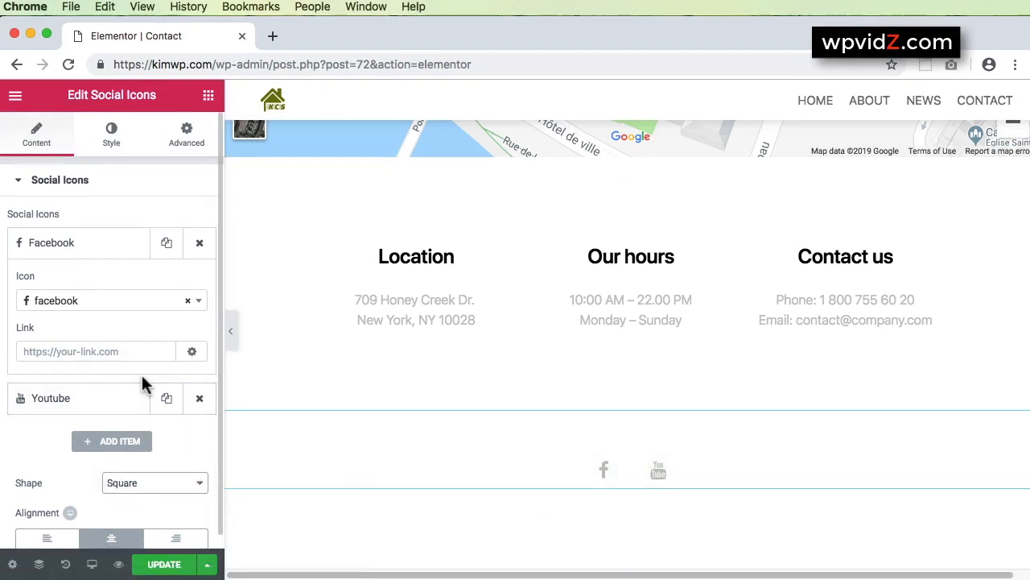
click(109, 146)
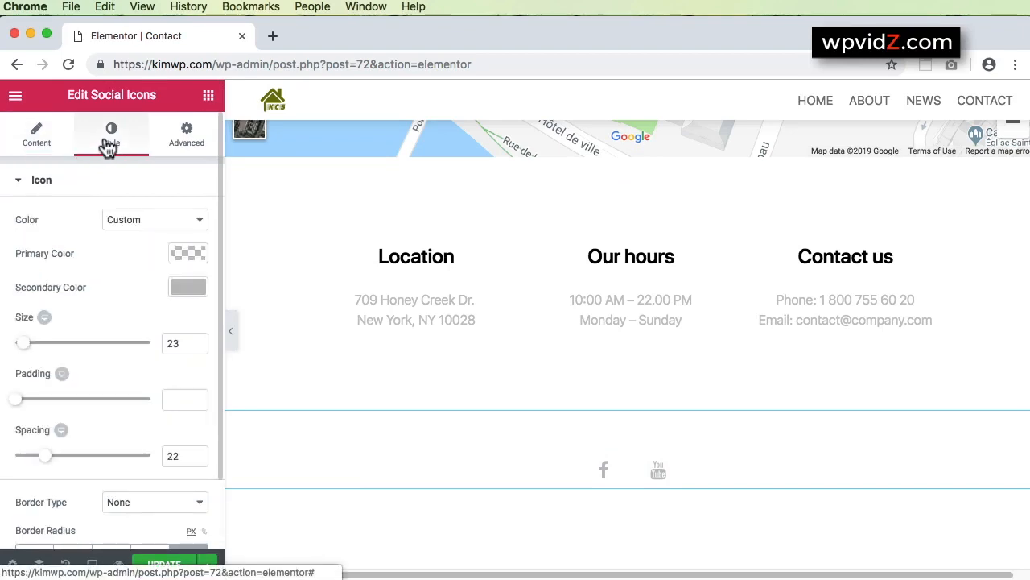
scroll(128, 336, down, 3)
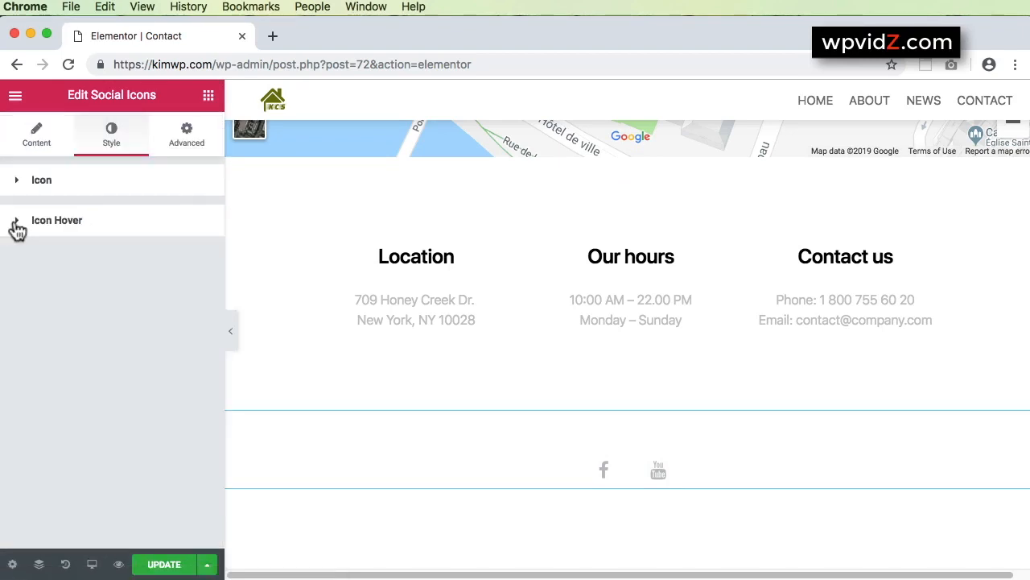
click(16, 222)
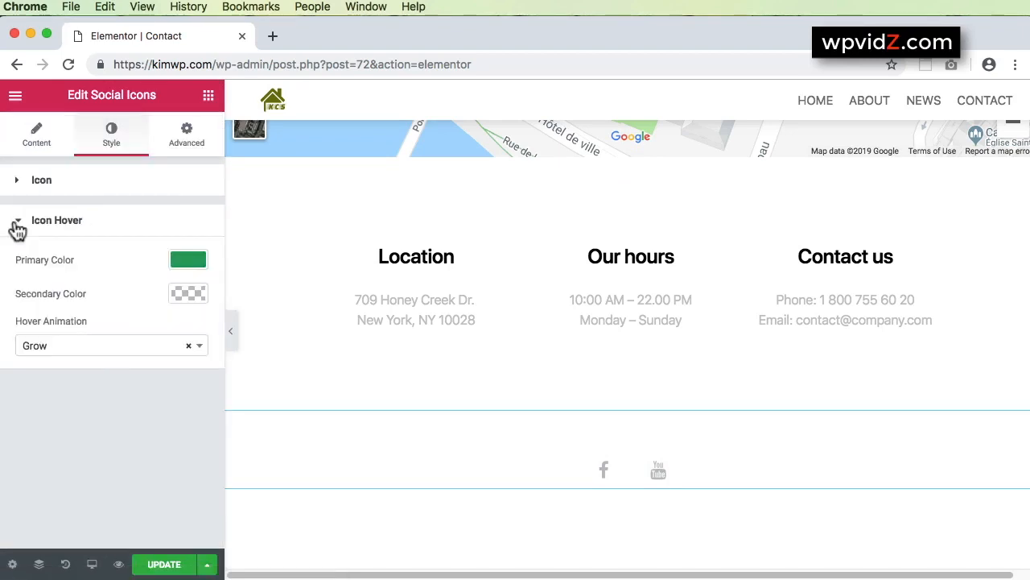
click(105, 347)
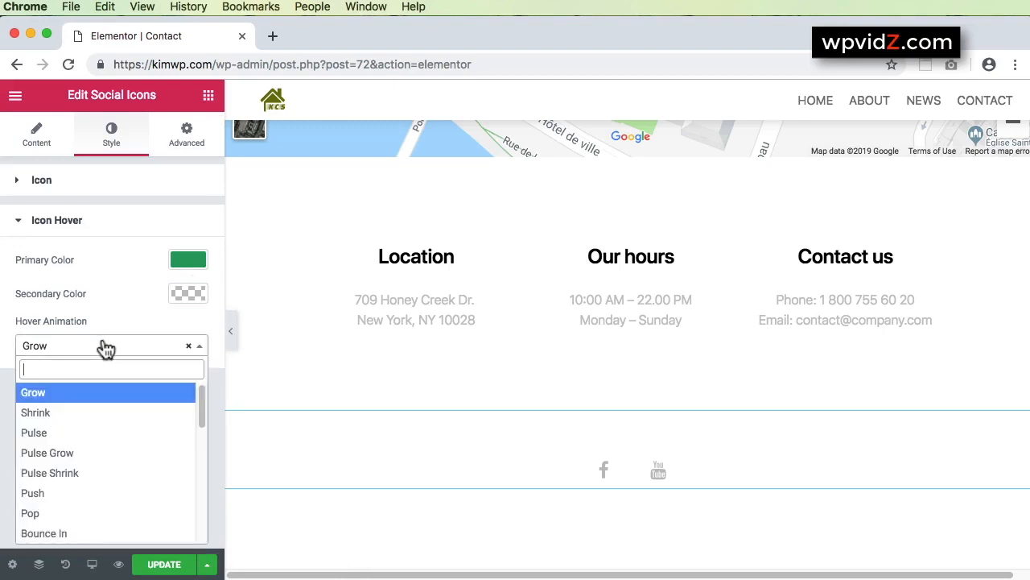
click(187, 348)
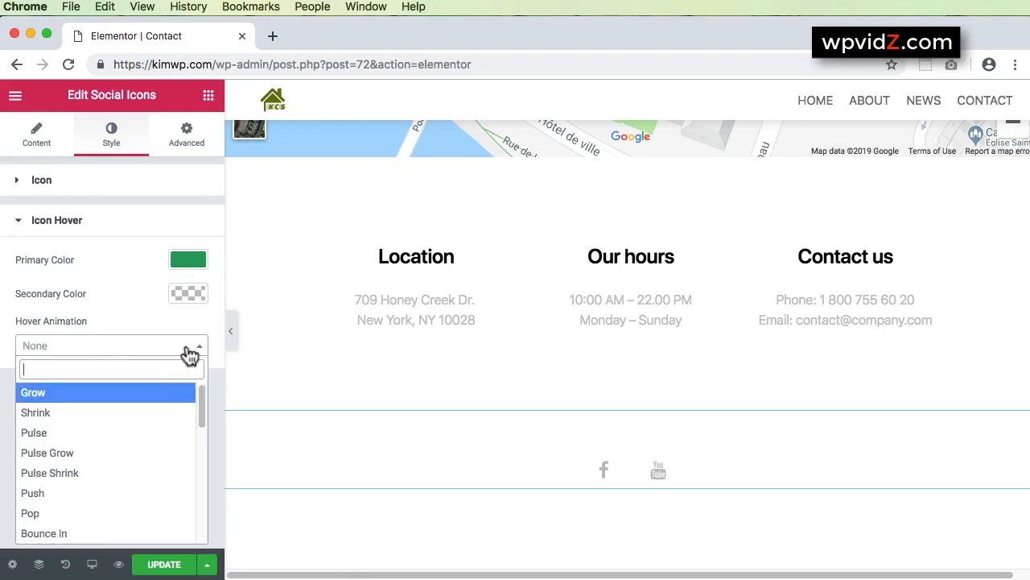
click(153, 320)
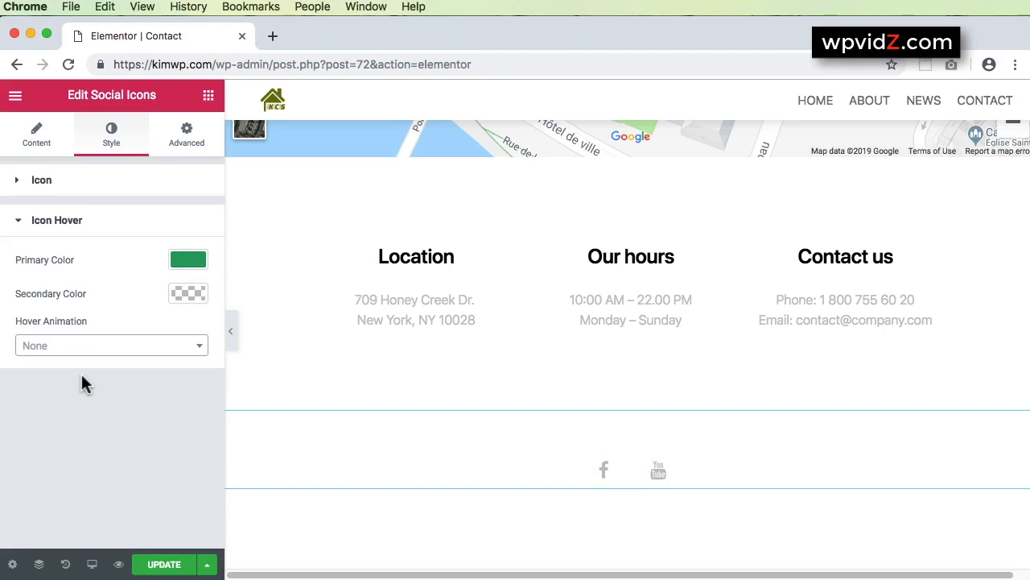
click(185, 259)
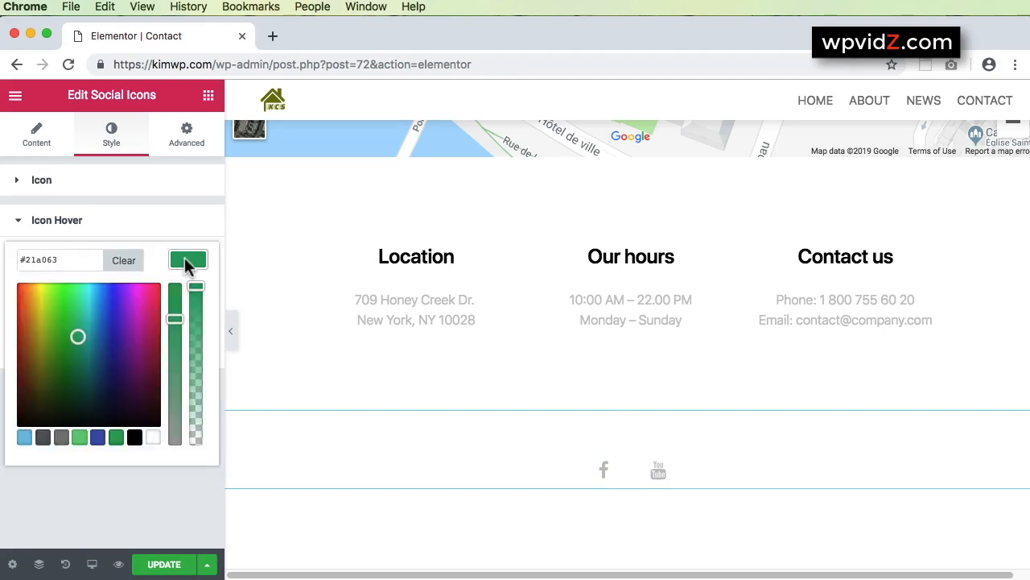
click(129, 258)
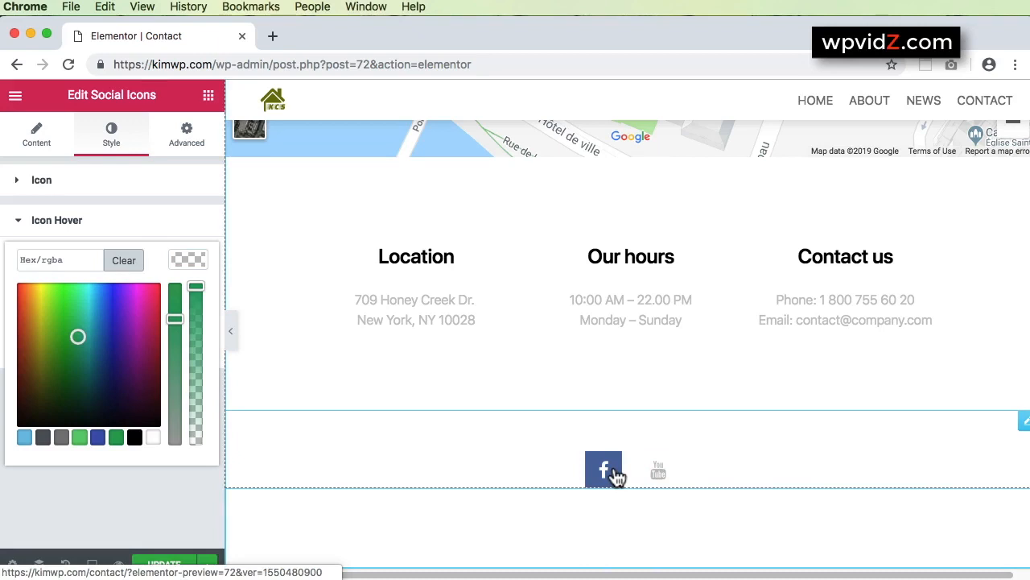
click(123, 482)
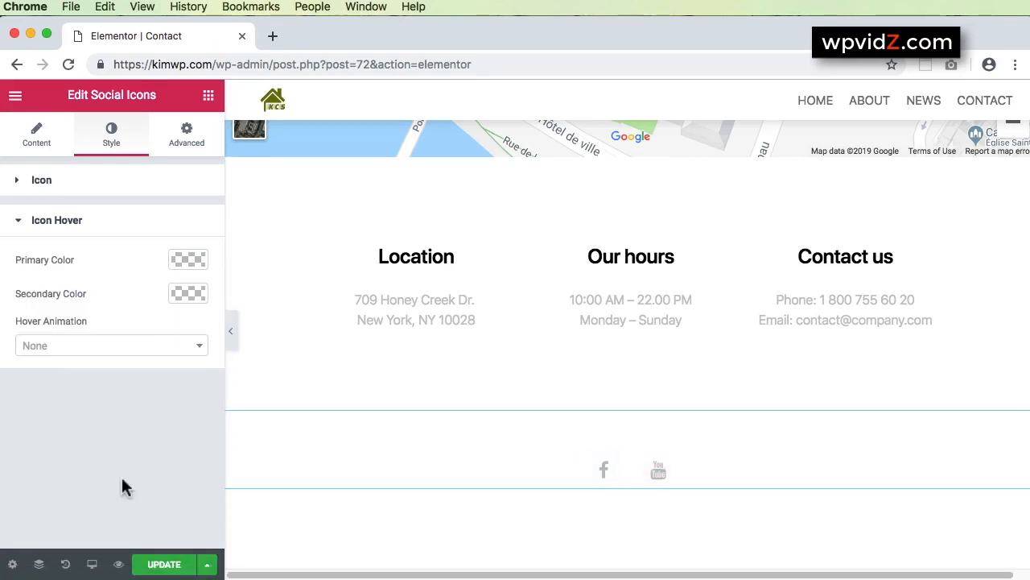
- Set the social icons' color to Official Color
click(29, 178)
click(149, 218)
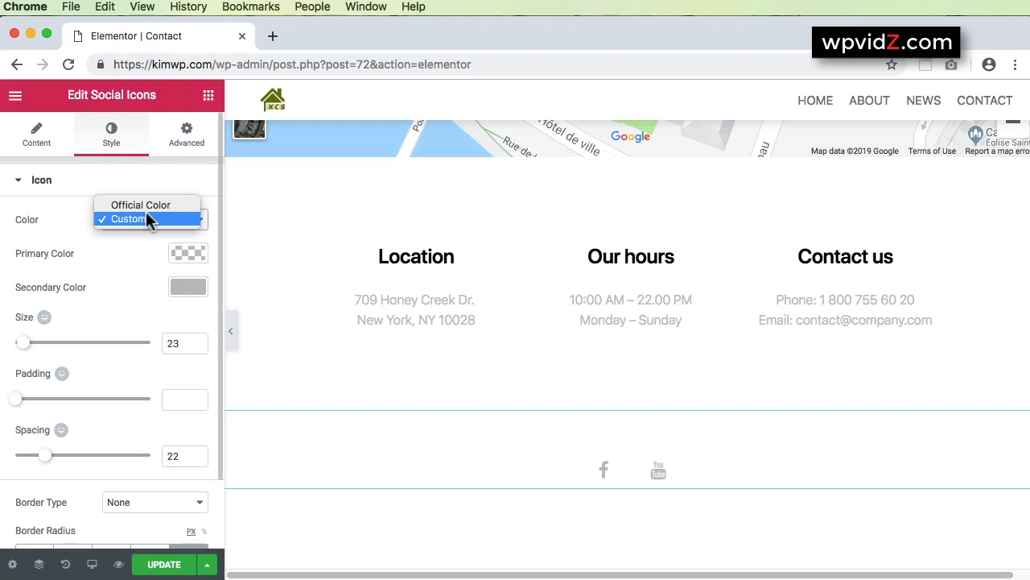
click(143, 203)
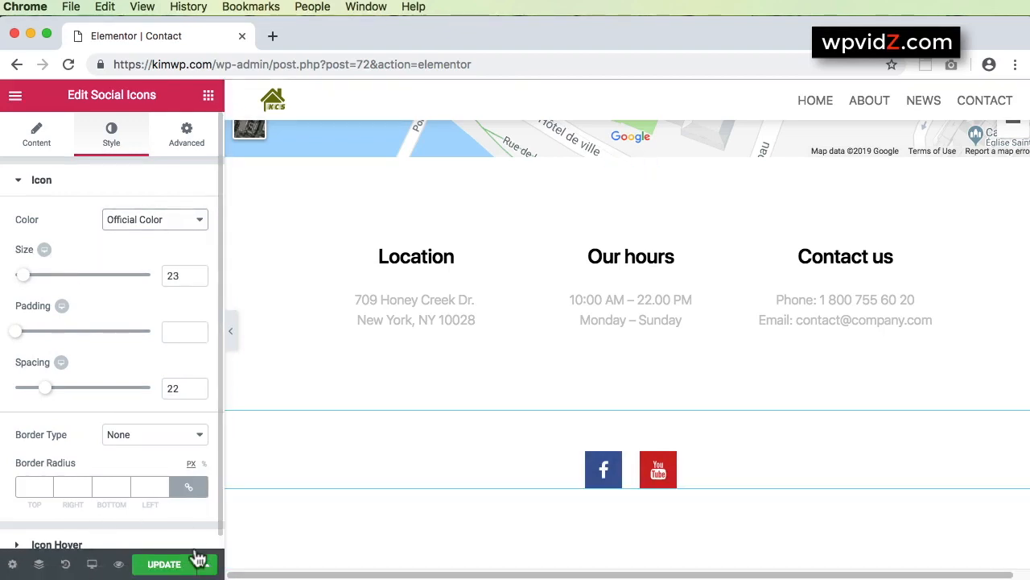
- Update the Contact page and exit Elementor to the WordPress dashboard
click(176, 566)
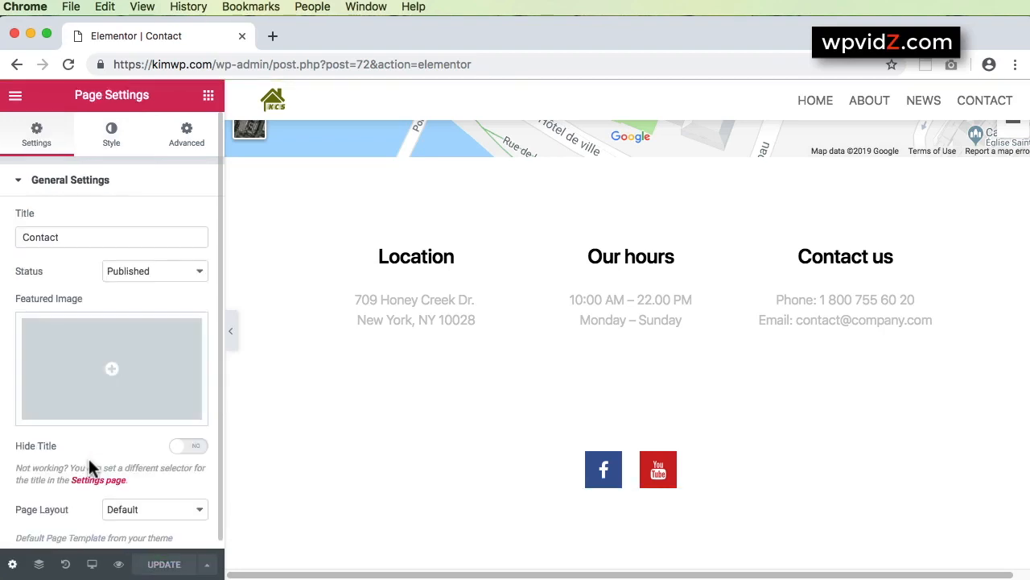
click(15, 103)
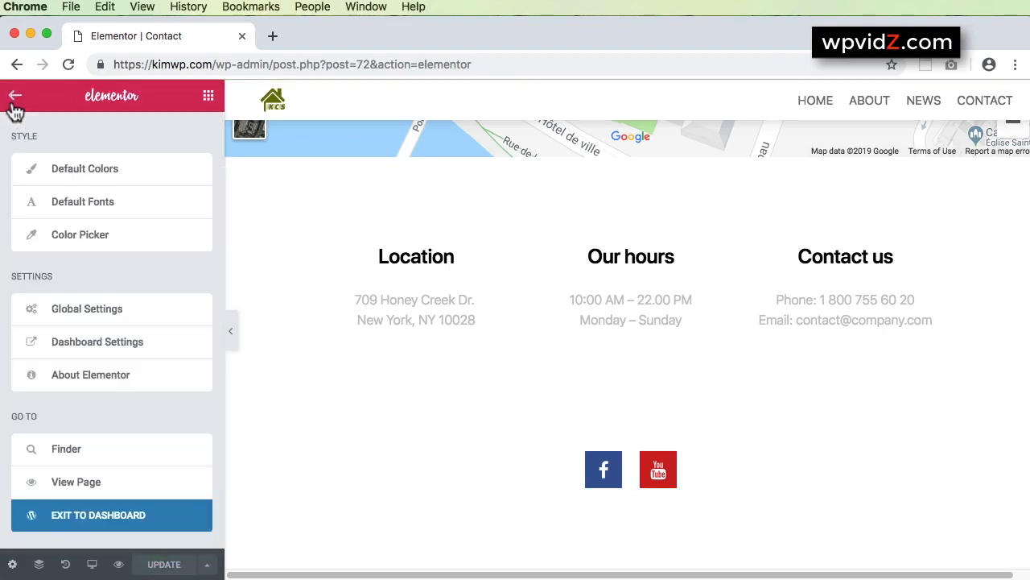
click(31, 516)
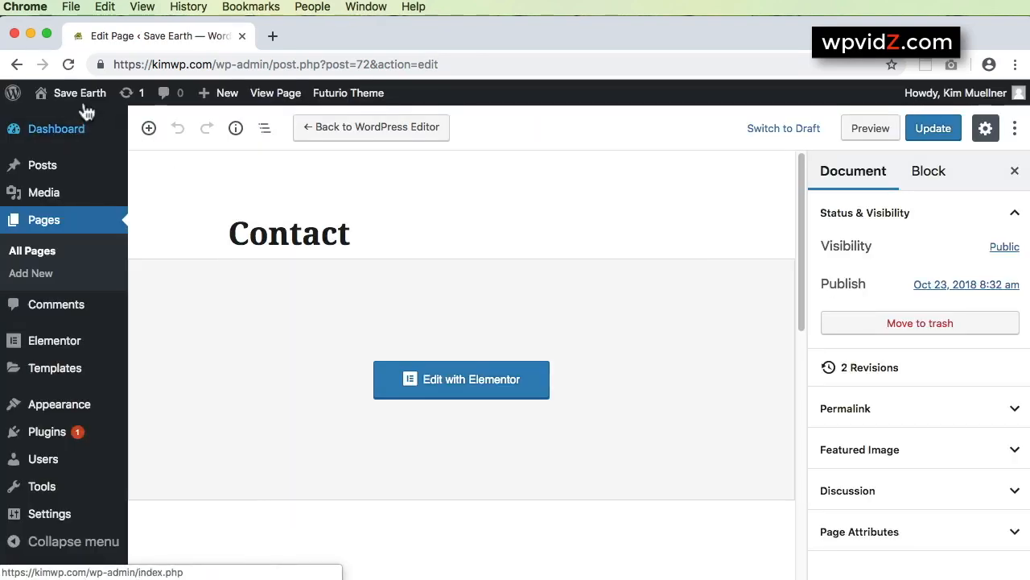
- Visit the live site and browse the Home, About, News and Contact pages
mouse_move(86, 104)
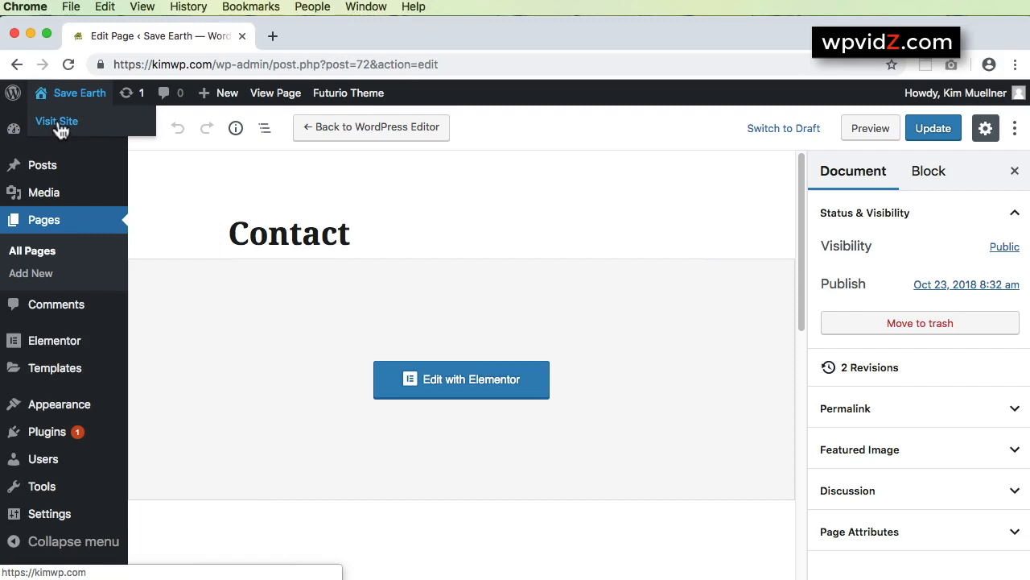
click(57, 125)
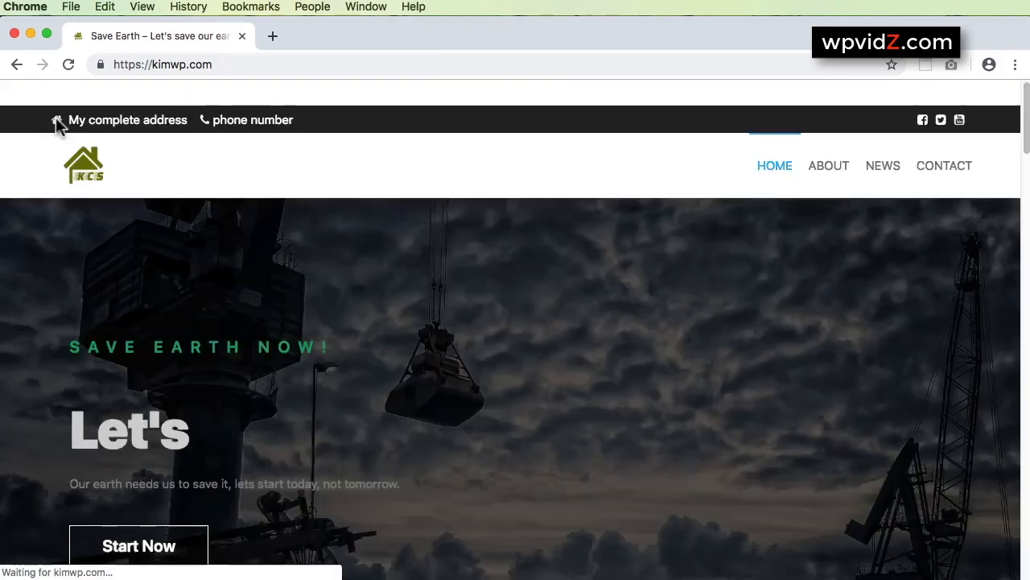
click(826, 169)
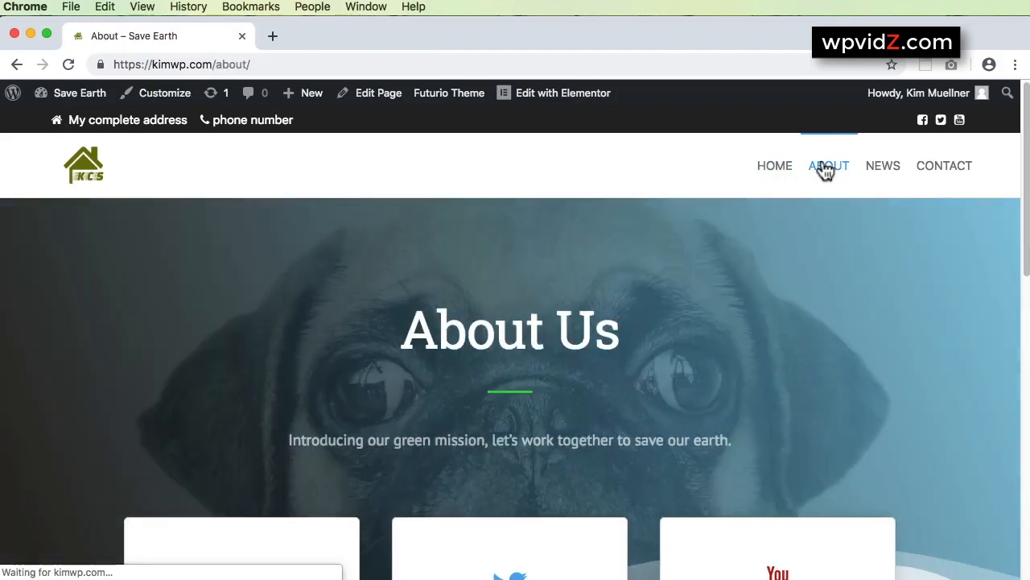
click(868, 170)
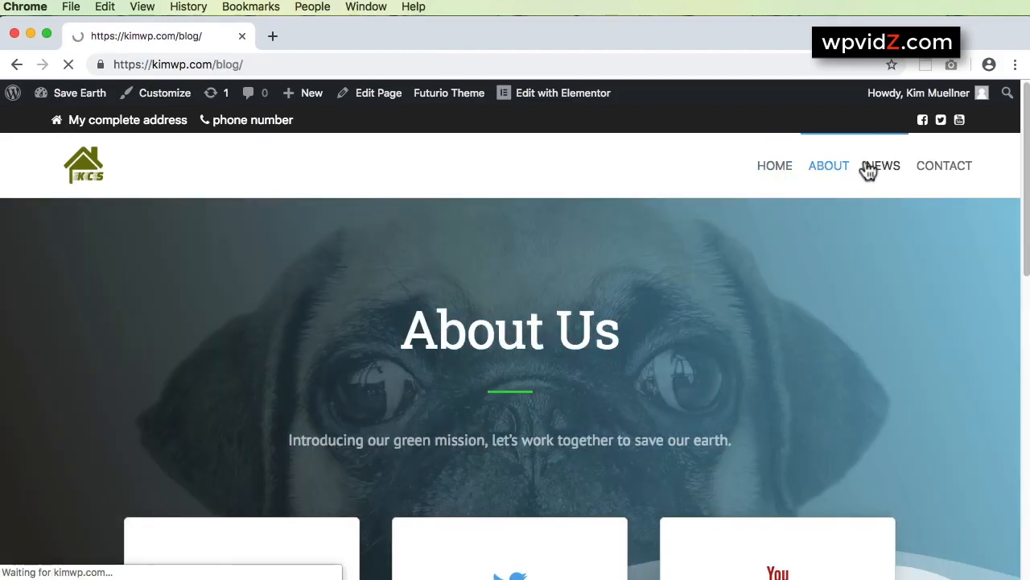
click(938, 172)
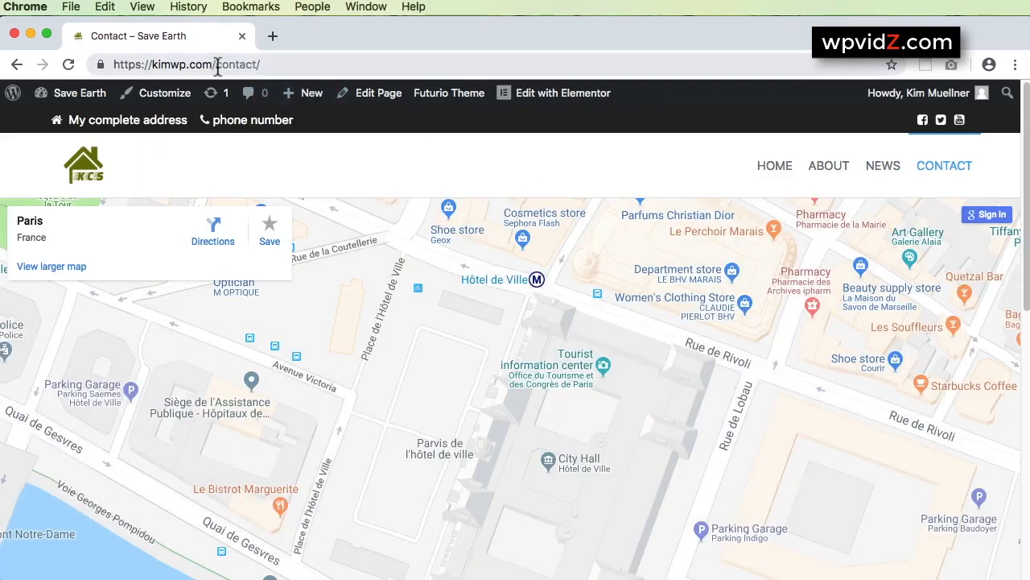
- Open the site's home address in a new incognito window and scroll through the home page as a visitor
drag(214, 64, 90, 68)
right_click(139, 66)
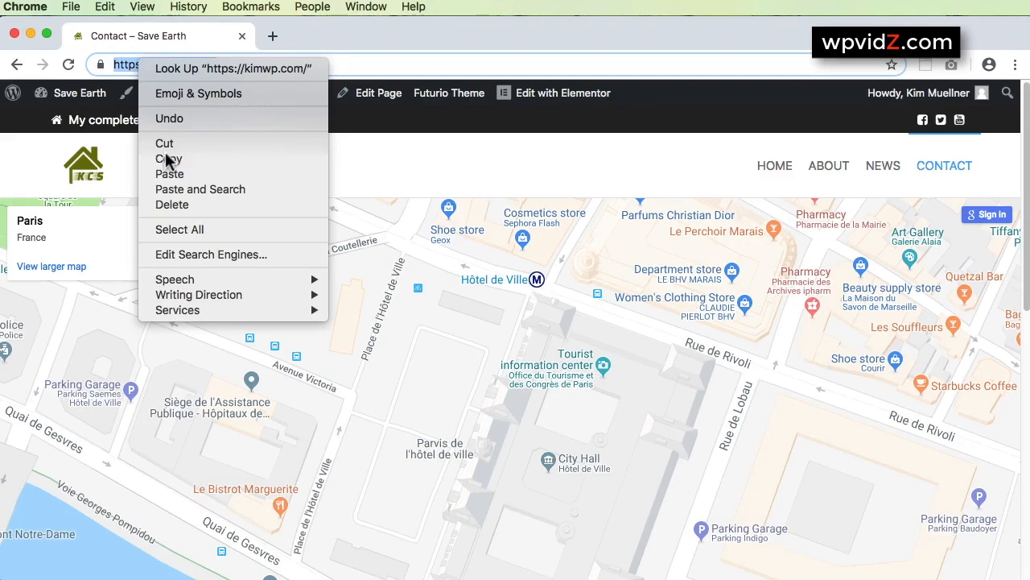
click(161, 157)
click(71, 8)
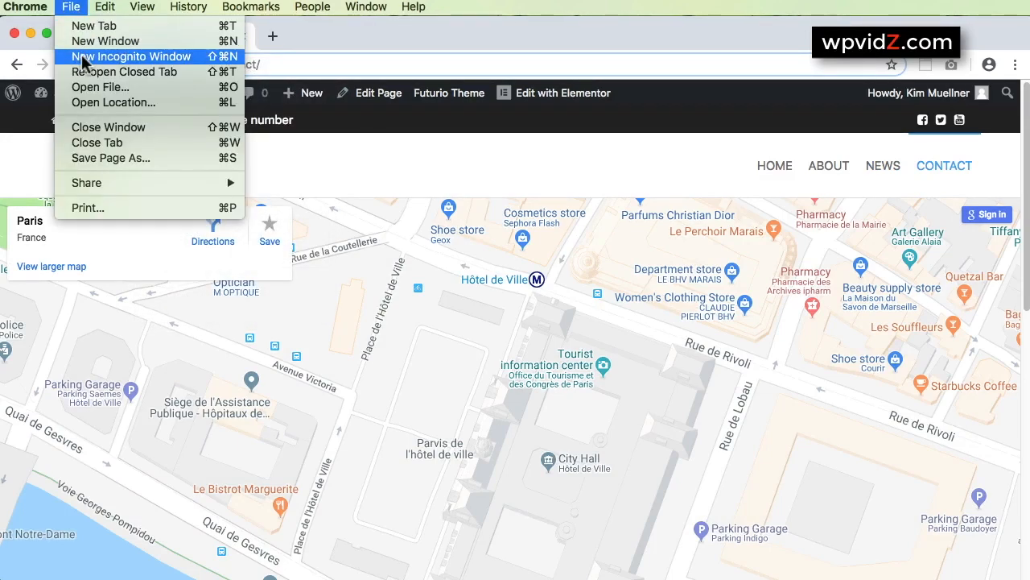
click(85, 58)
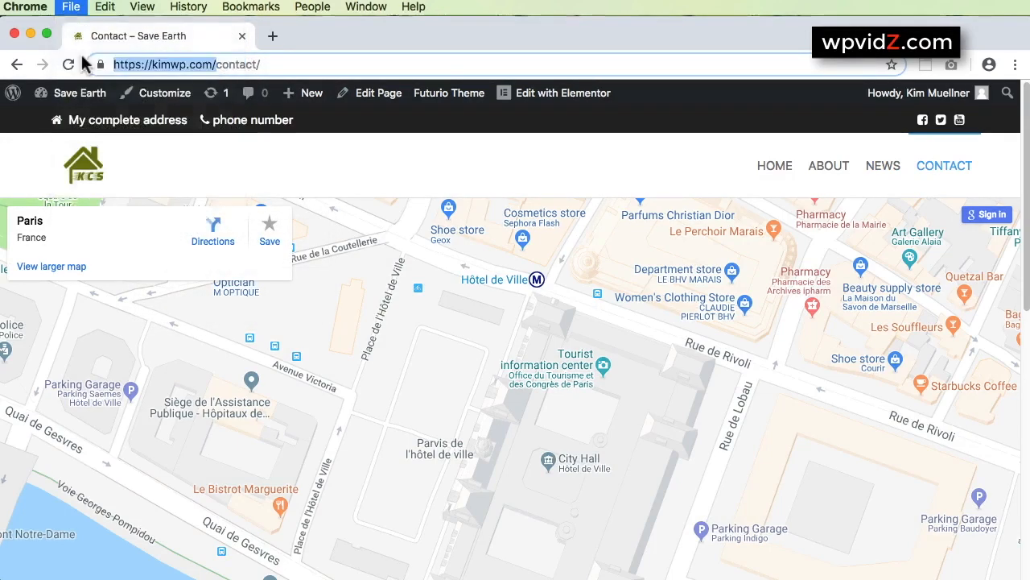
key(super+v)
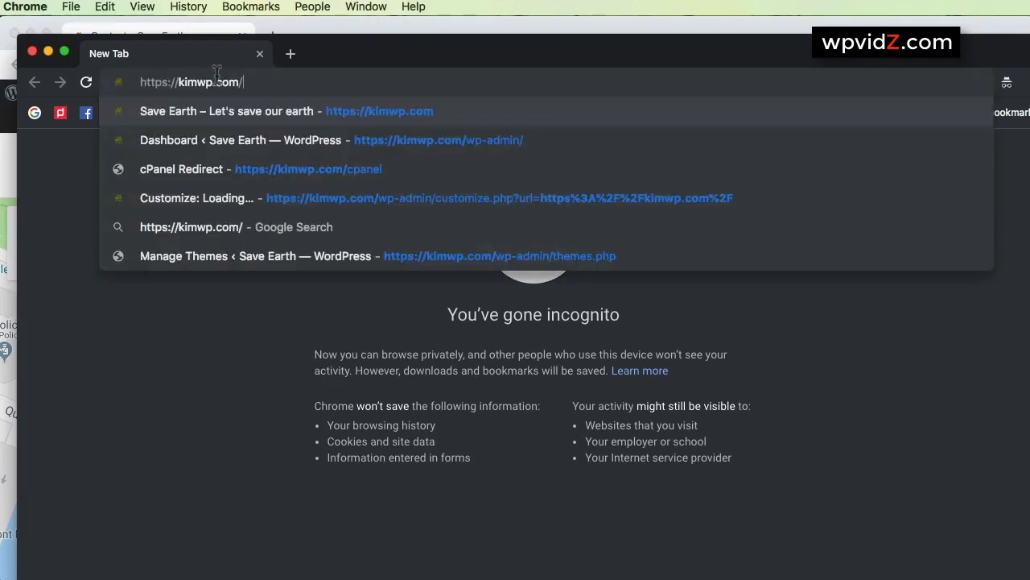
key(Return)
double_click(333, 51)
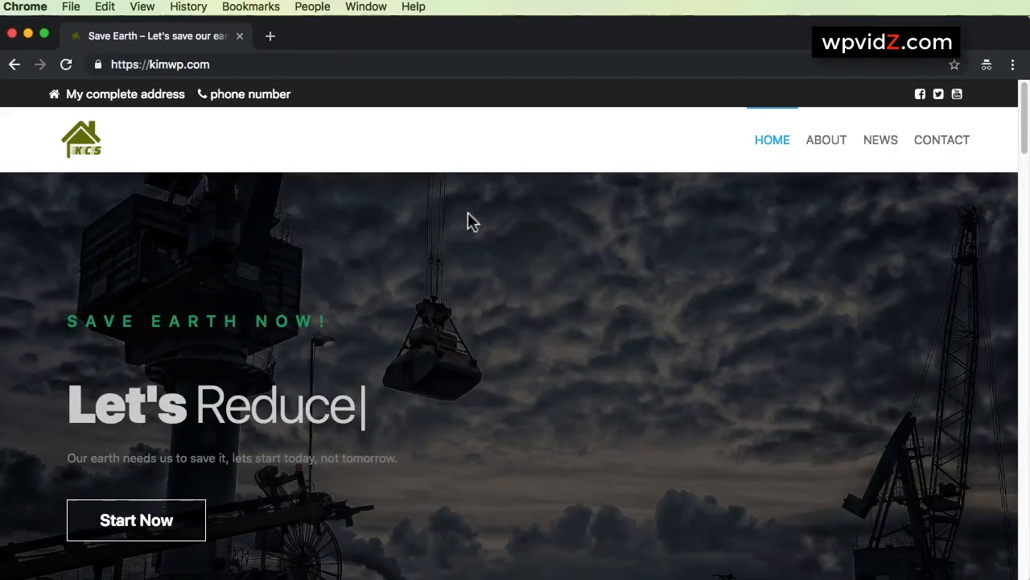
scroll(628, 282, down, 5)
scroll(630, 290, down, 15)
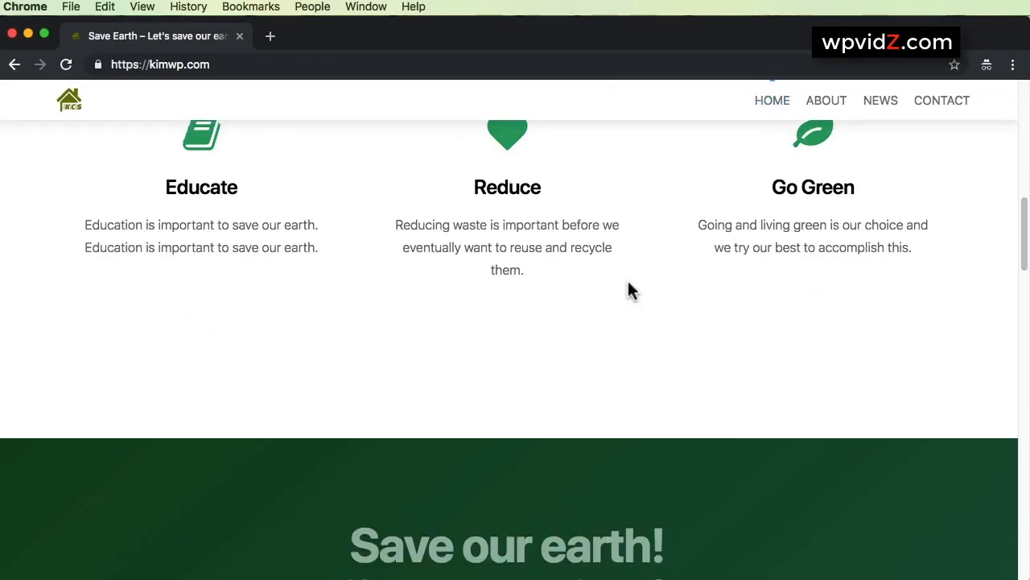
scroll(628, 280, down, 6)
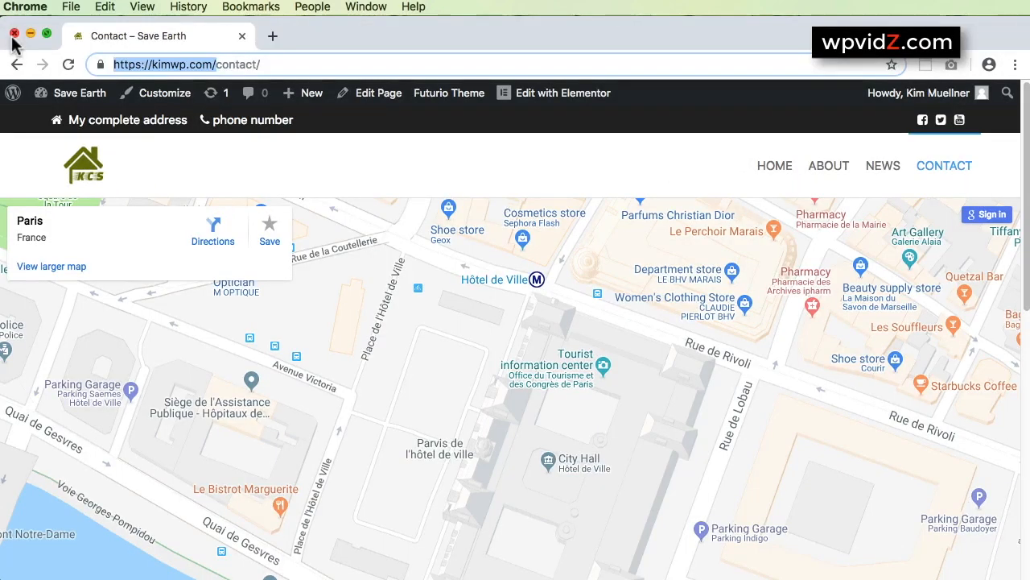
- Return to the dashboard and open the draft Privacy Policy page in the block editor
mouse_move(32, 93)
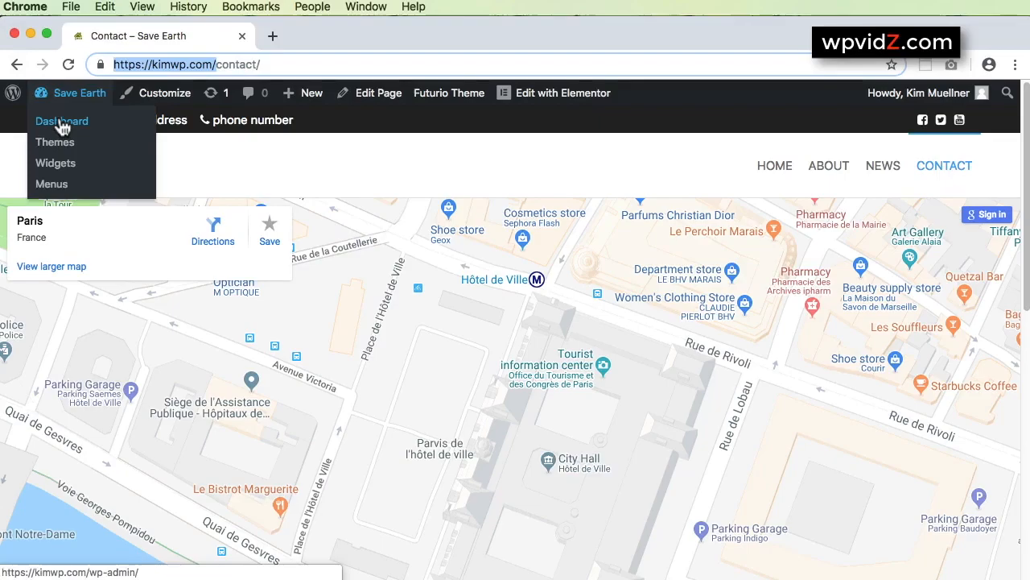
click(33, 120)
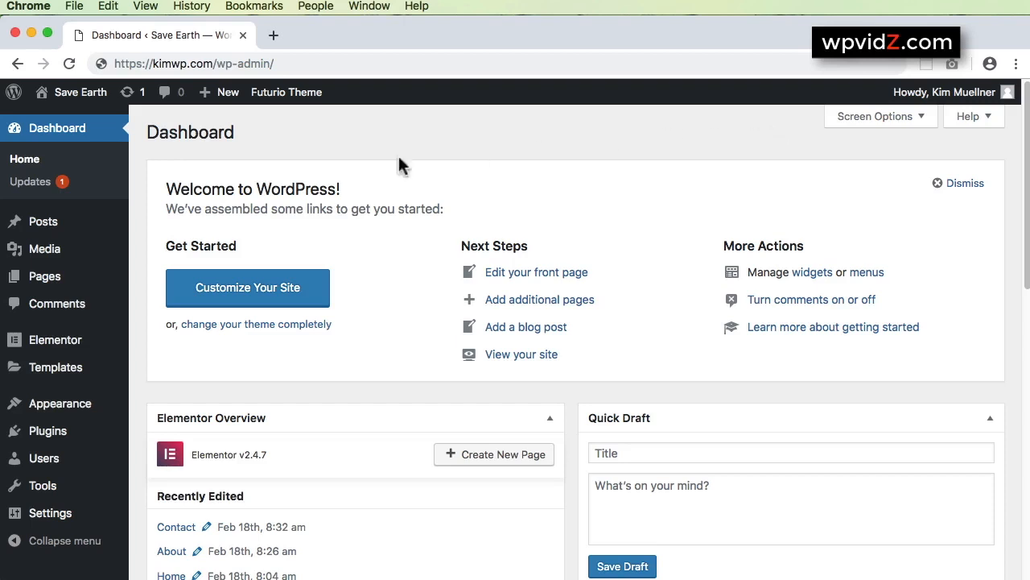
mouse_move(36, 282)
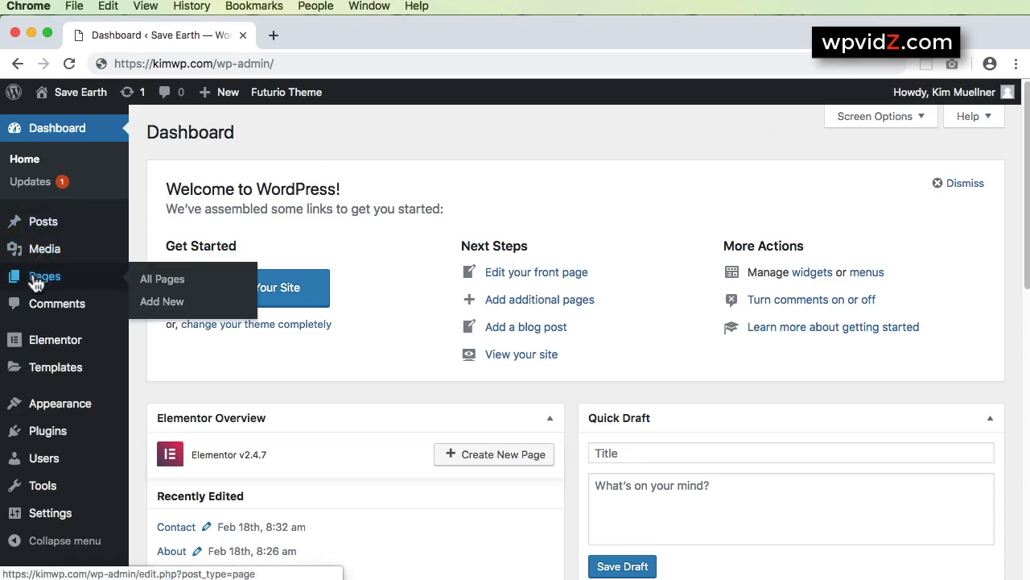
click(182, 285)
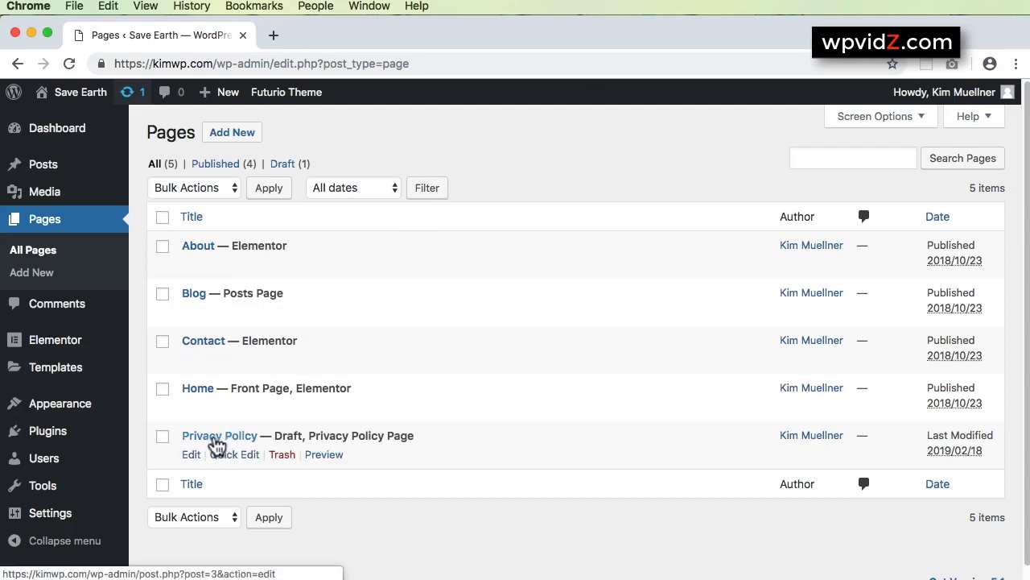
click(192, 456)
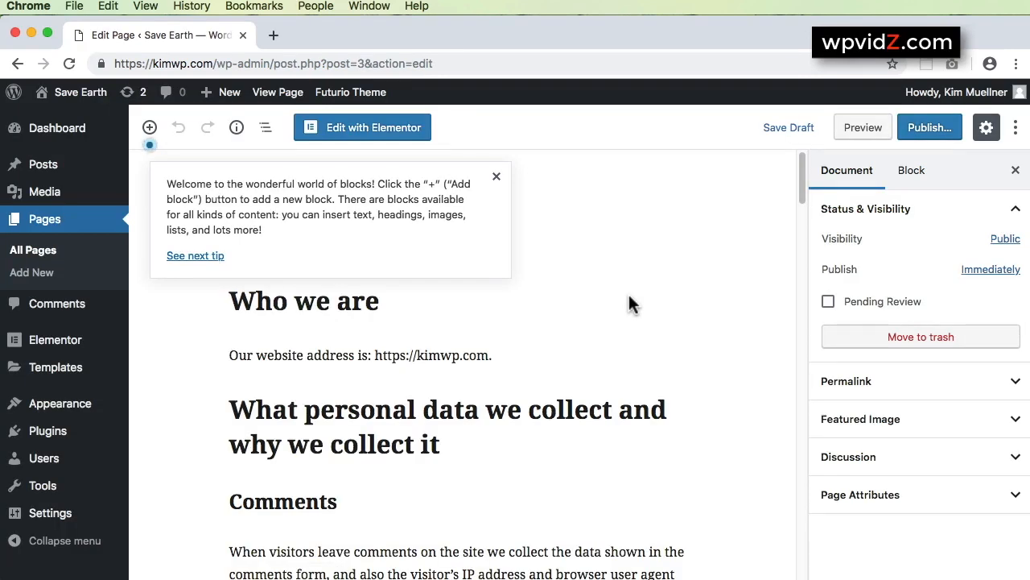
click(496, 174)
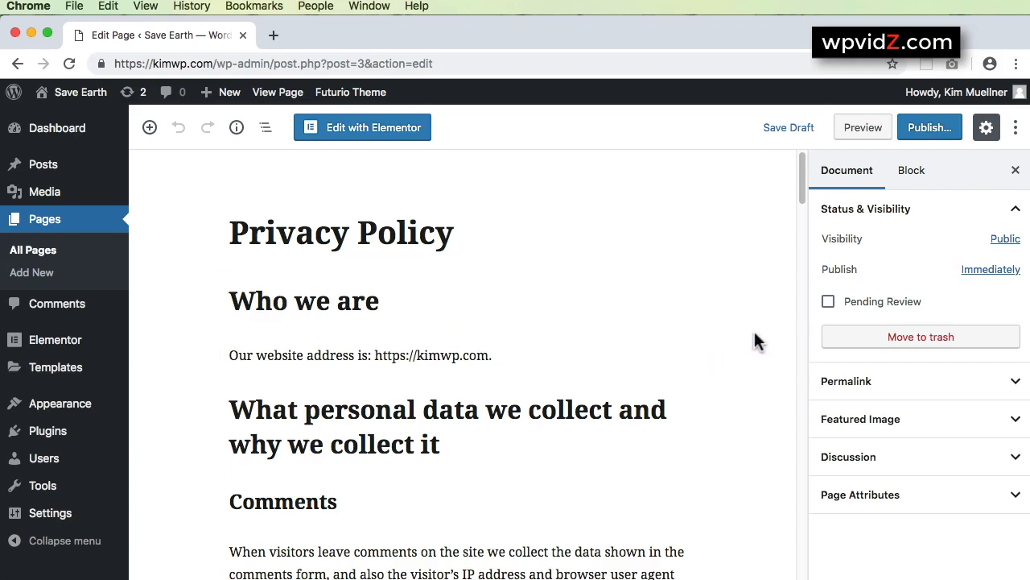
- Publish the Privacy Policy page, open it on the live site and scroll through it
click(930, 133)
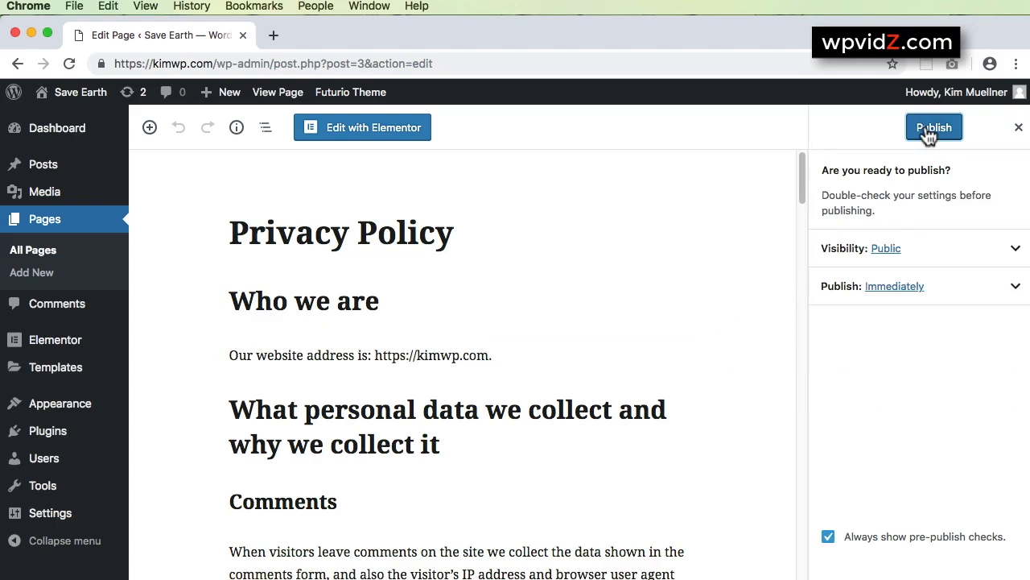
click(932, 129)
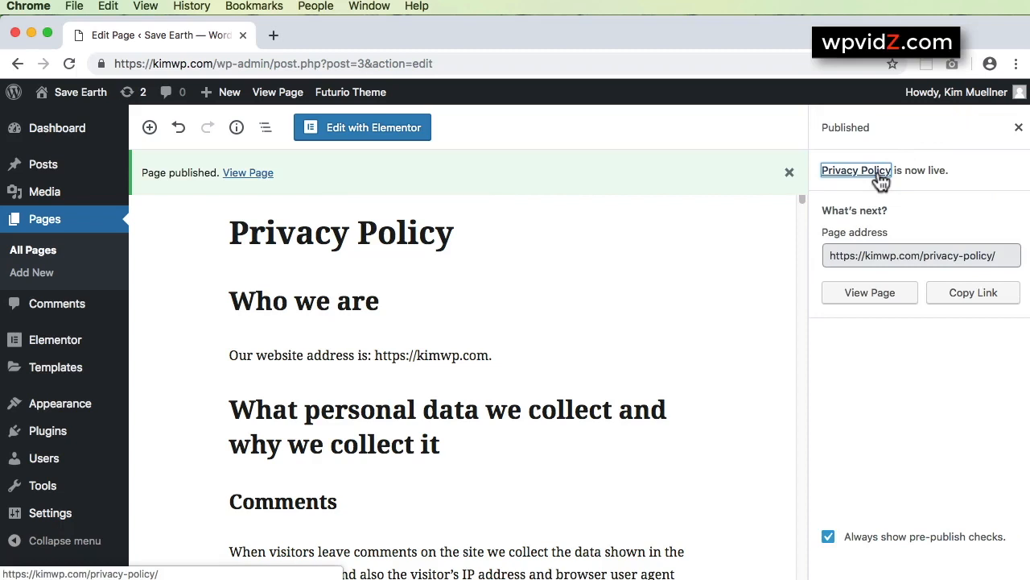
click(856, 300)
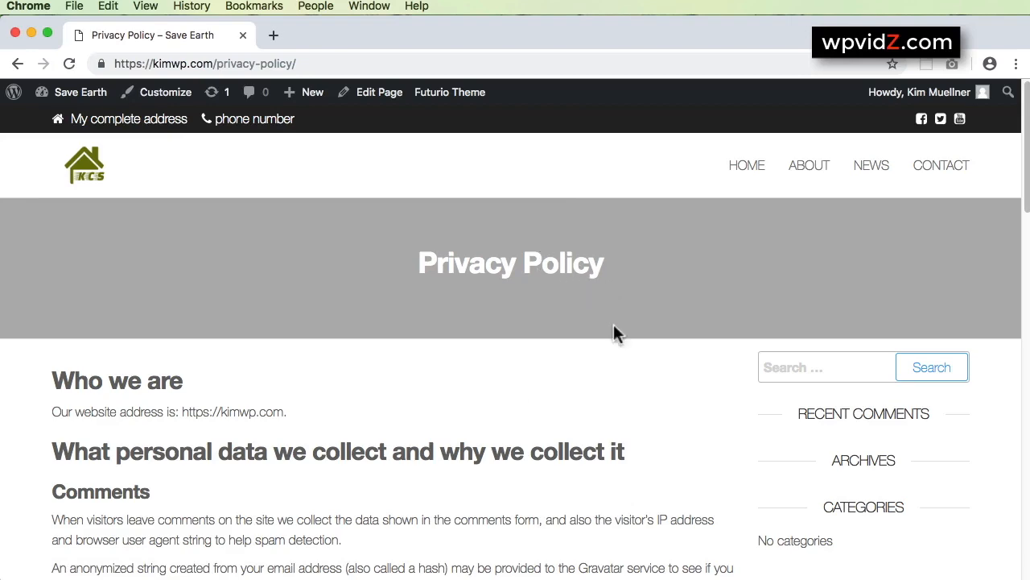
scroll(728, 530, down, 20)
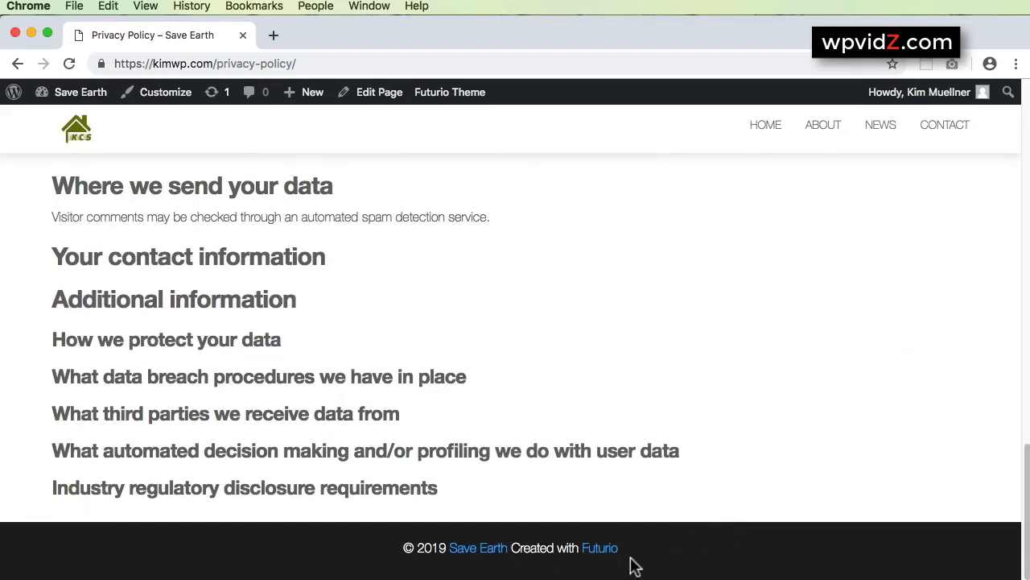
scroll(856, 428, up, 20)
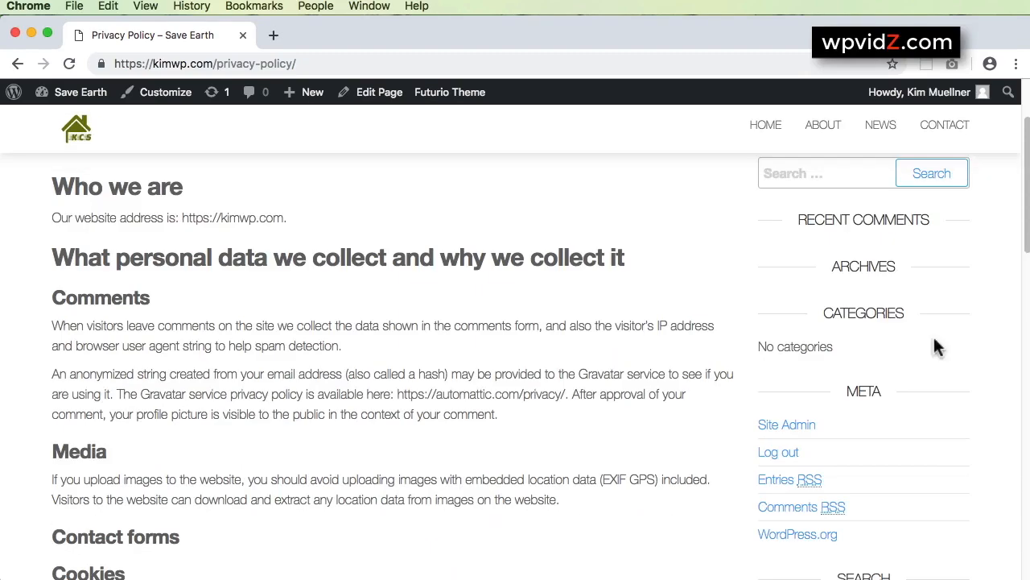
- Open the Customizer's Copyright settings and append " | Our Privacy Policy" after the Futurio link in the footer credits HTML
click(163, 98)
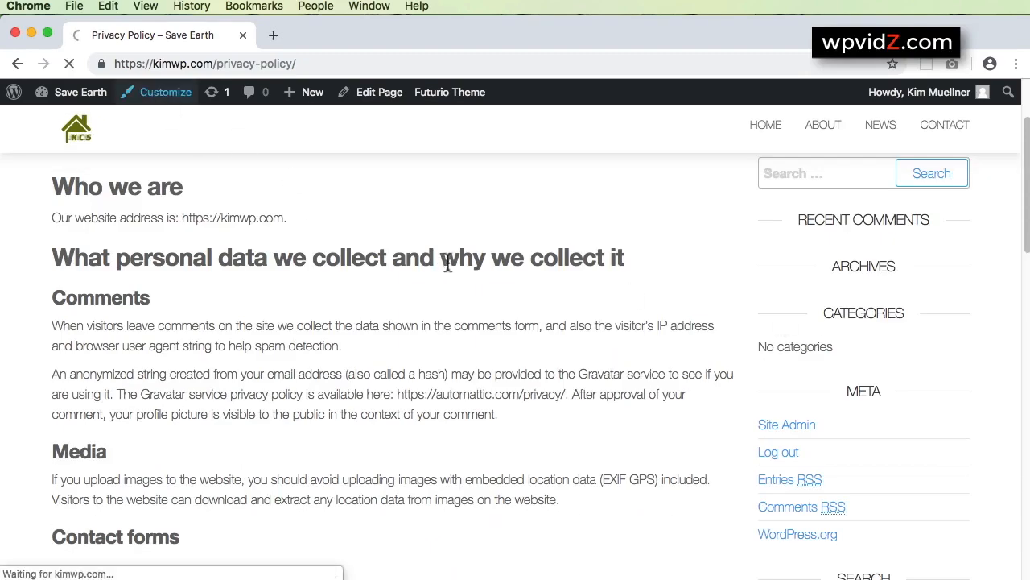
scroll(724, 345, down, 20)
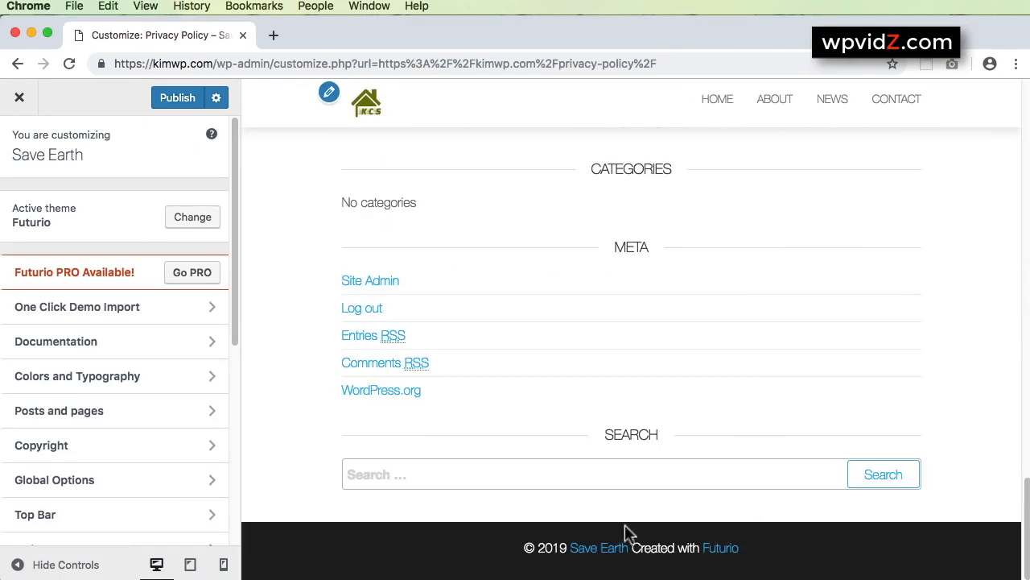
scroll(109, 437, down, 5)
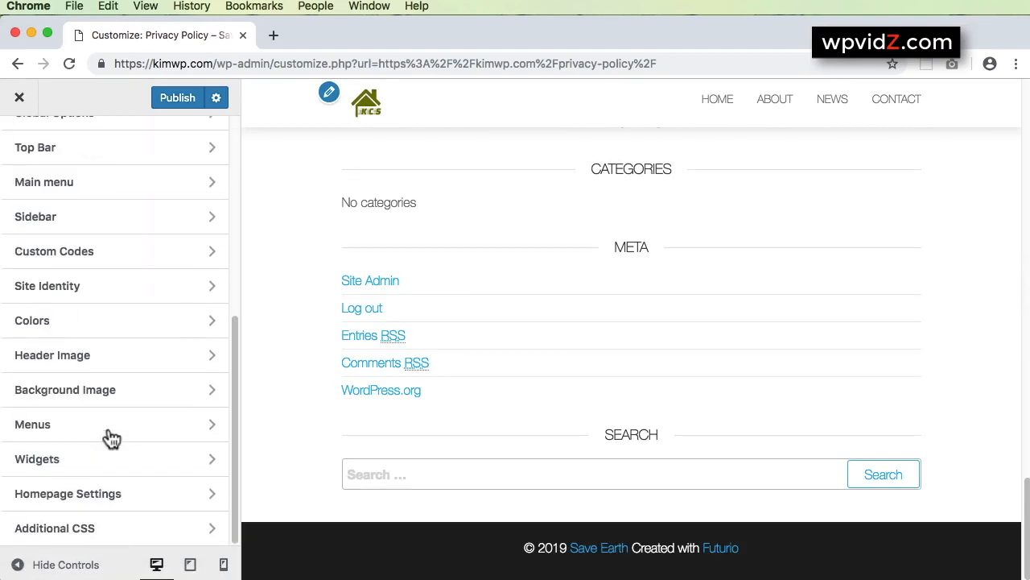
scroll(111, 437, up, 5)
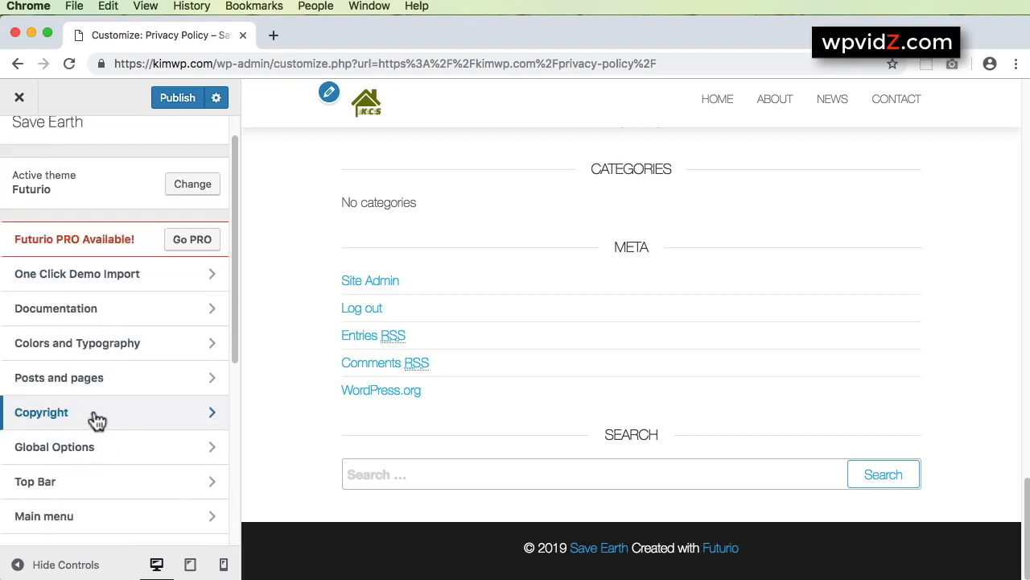
click(97, 419)
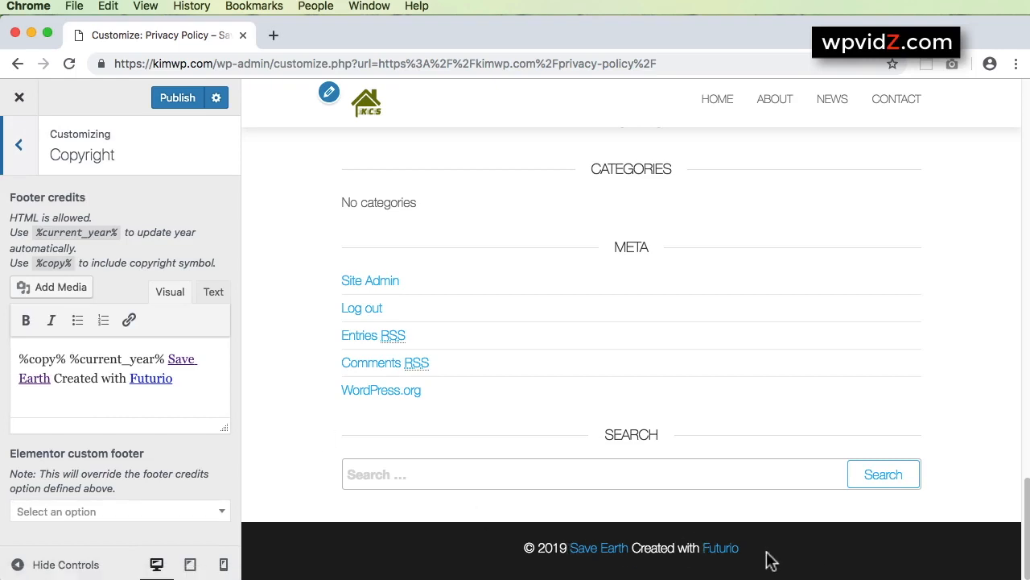
click(193, 384)
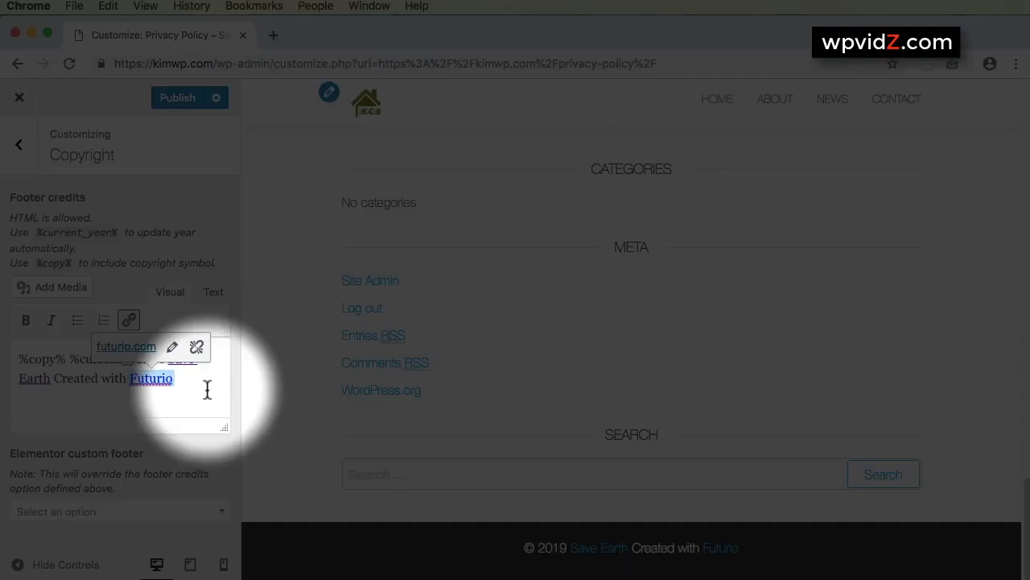
click(208, 292)
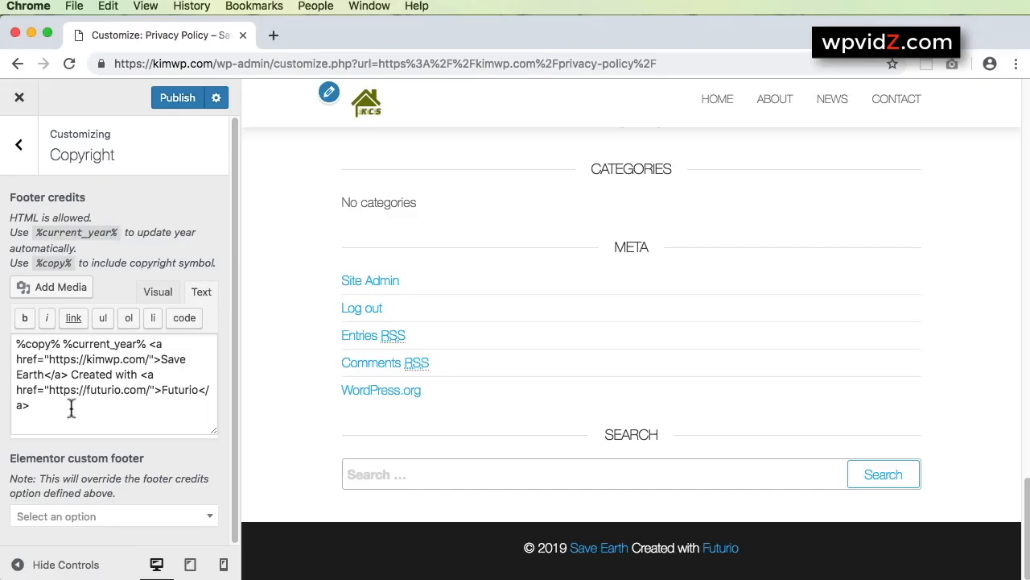
click(71, 409)
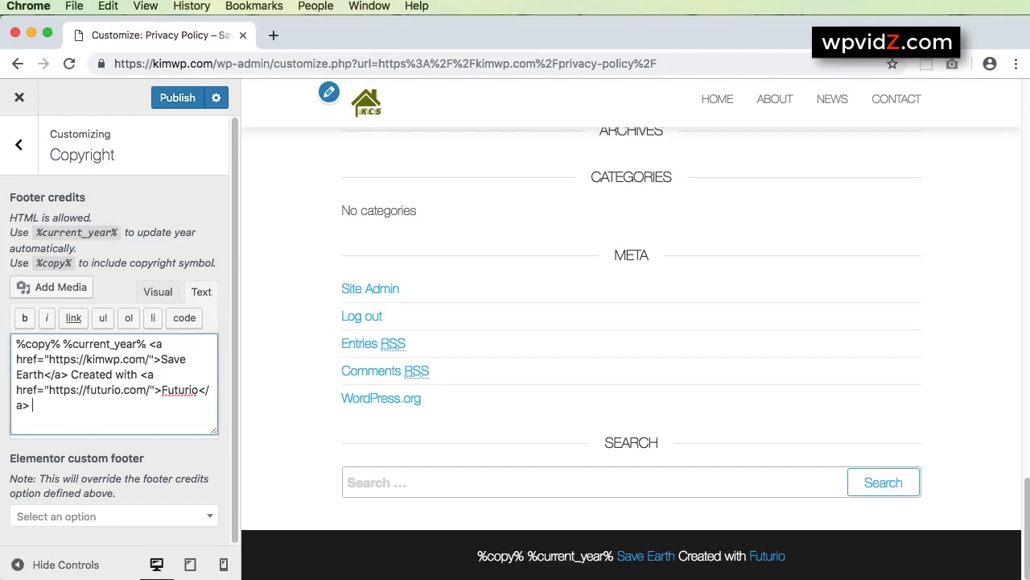
text(|)
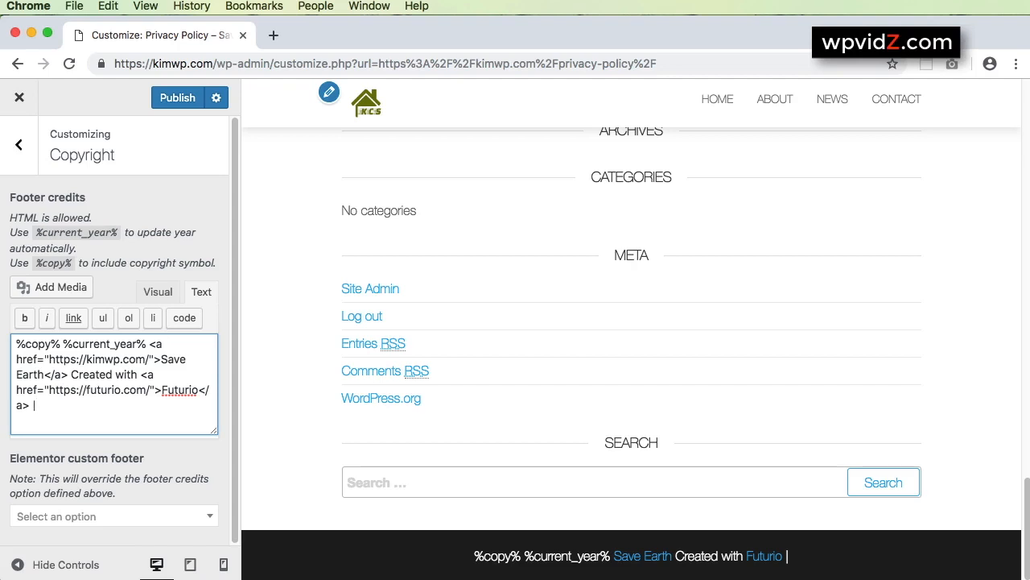
key(BackSpace)
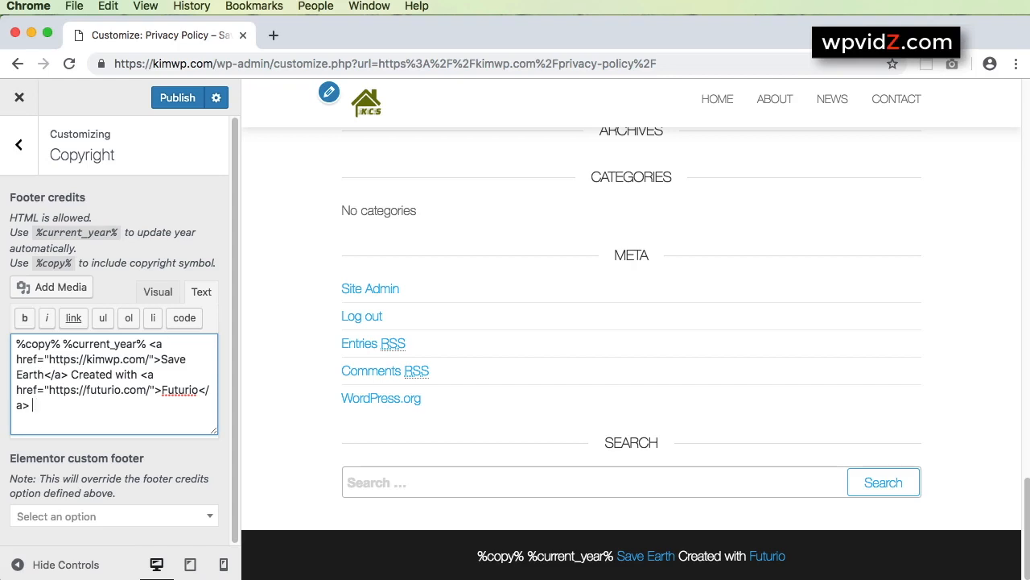
text(-)
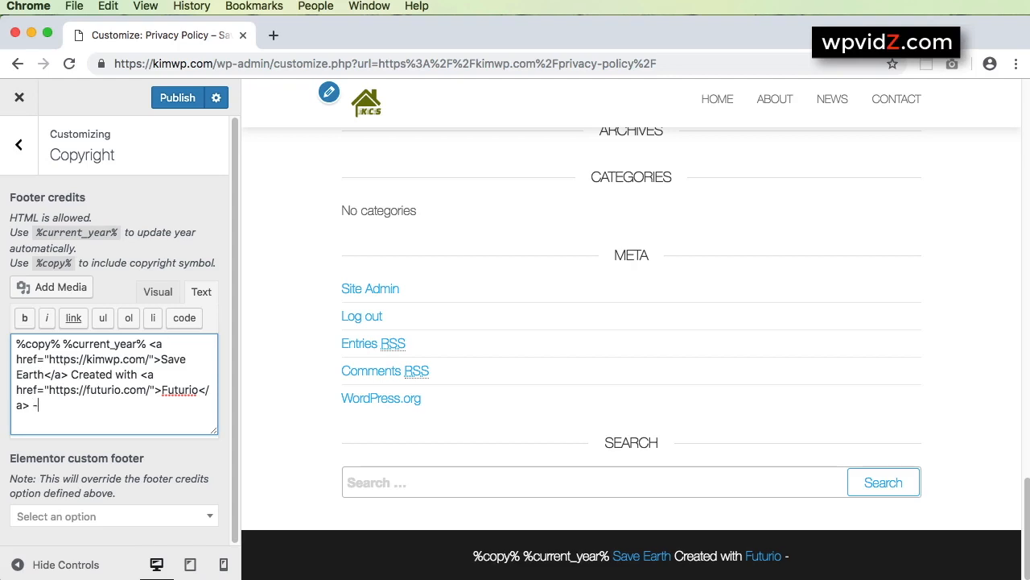
key(BackSpace)
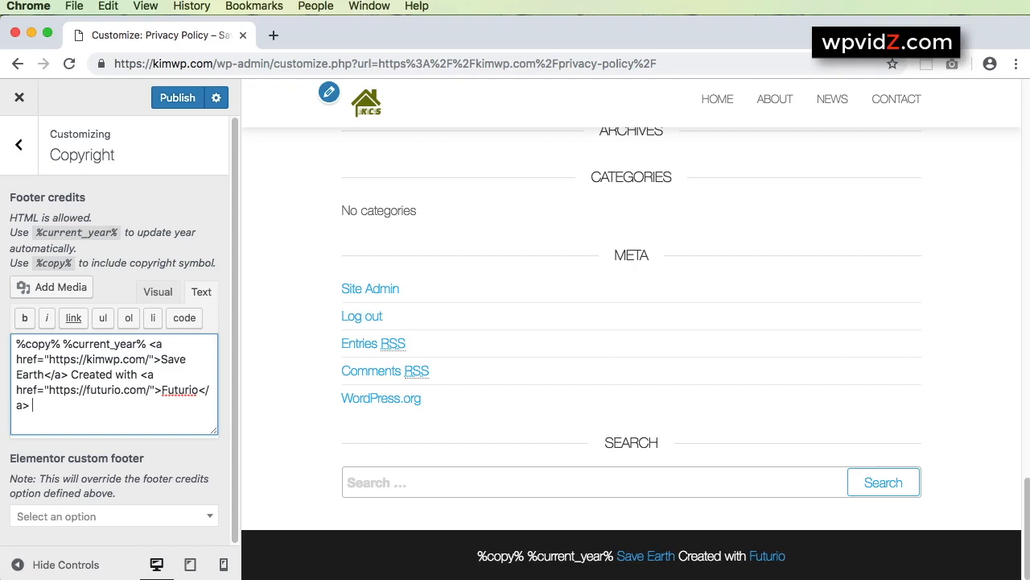
key(alt+7)
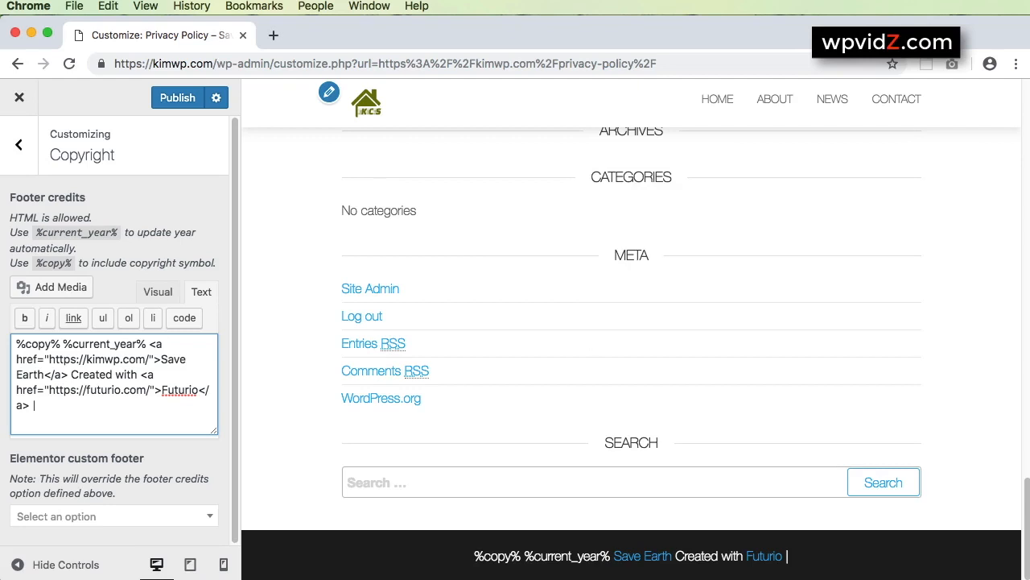
text(Our Privacy Policy)
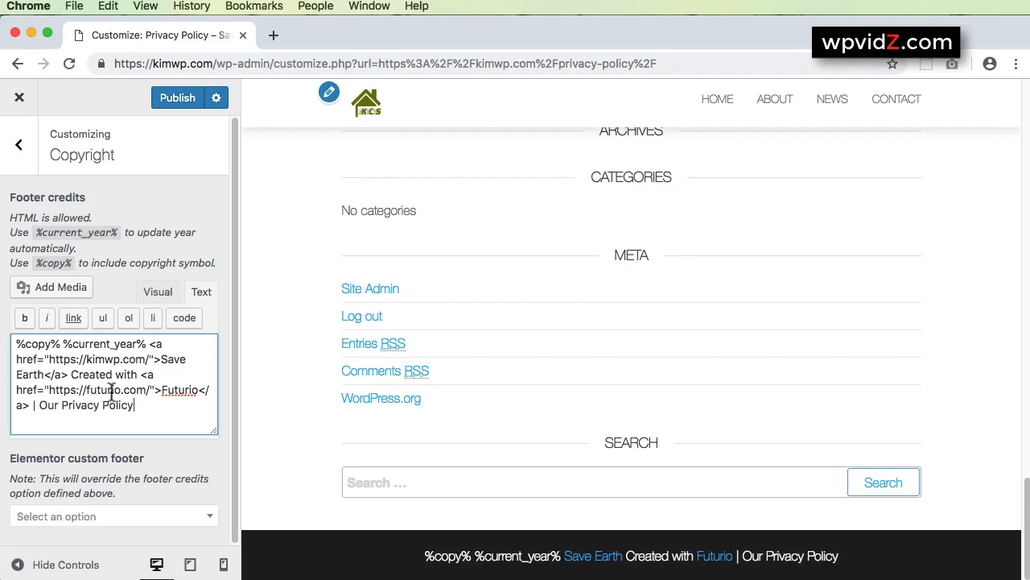
- Link the "Our Privacy Policy" footer text to the Privacy Policy page, set to open in a new tab
click(160, 293)
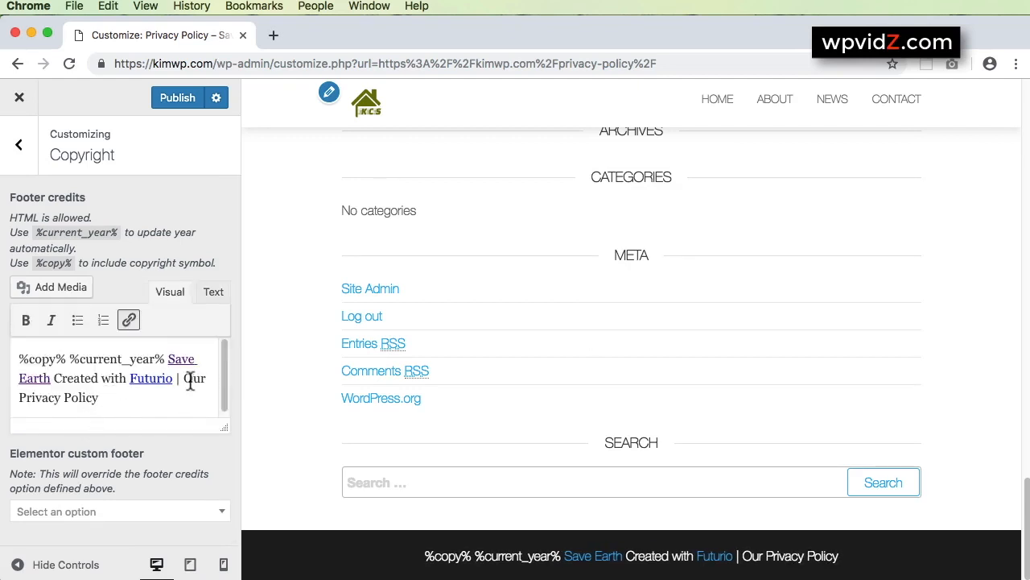
drag(184, 378, 115, 403)
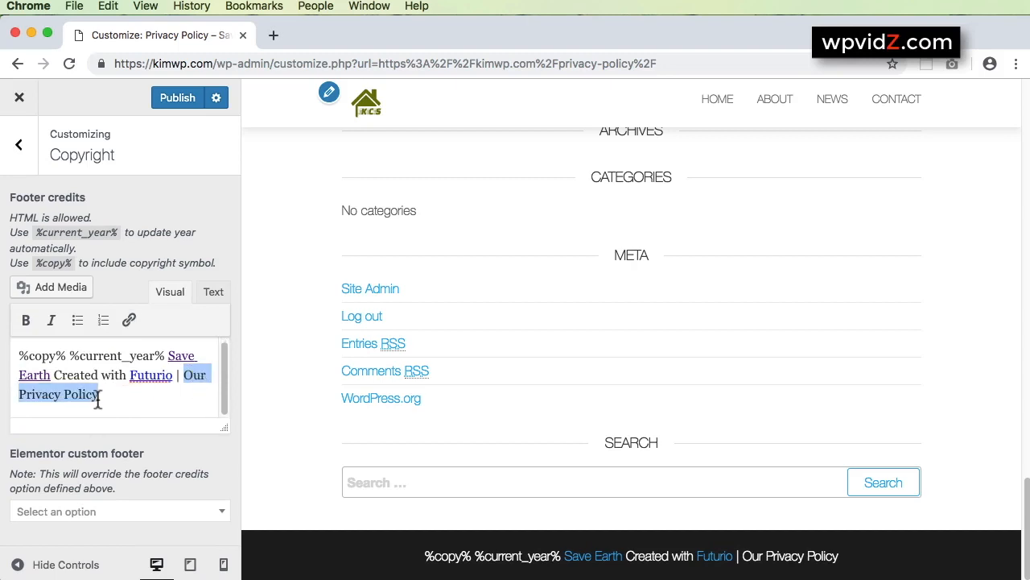
click(129, 319)
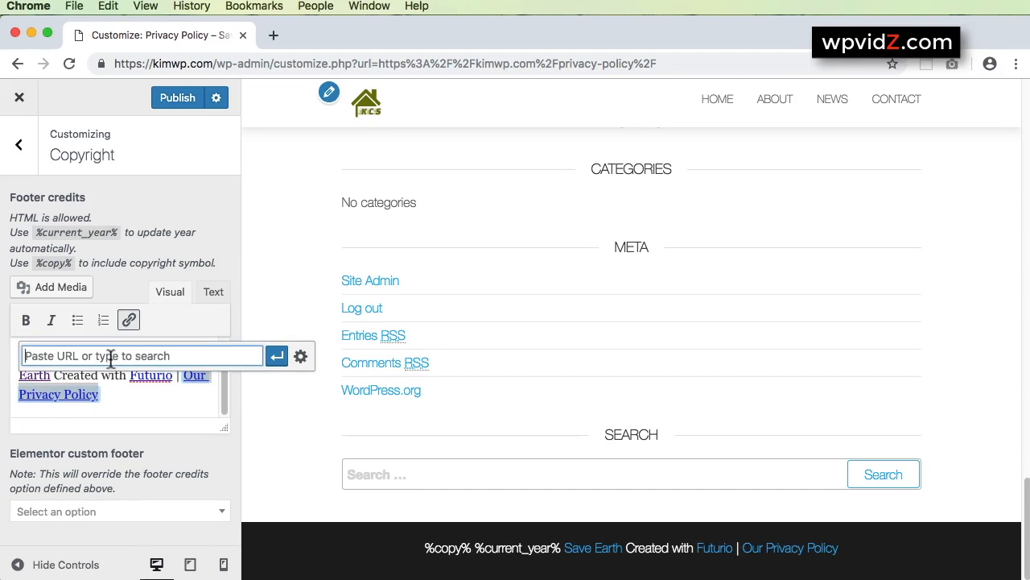
text(privacy)
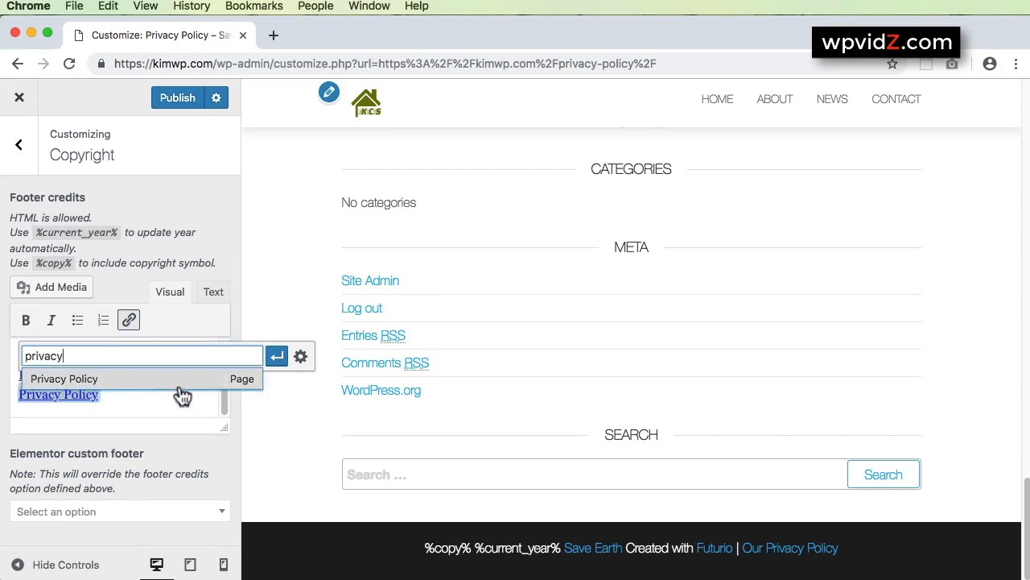
click(95, 390)
click(301, 355)
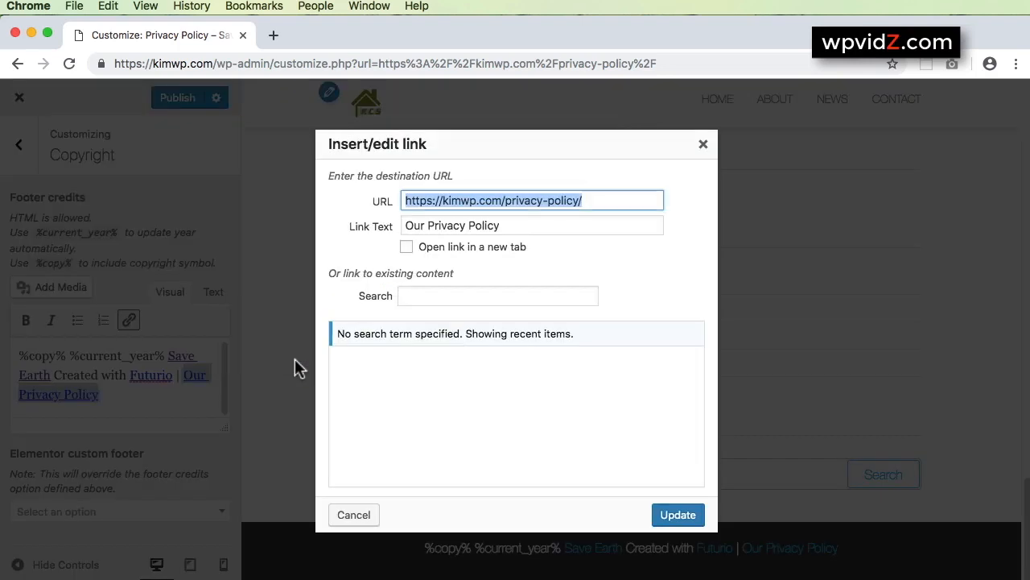
click(407, 247)
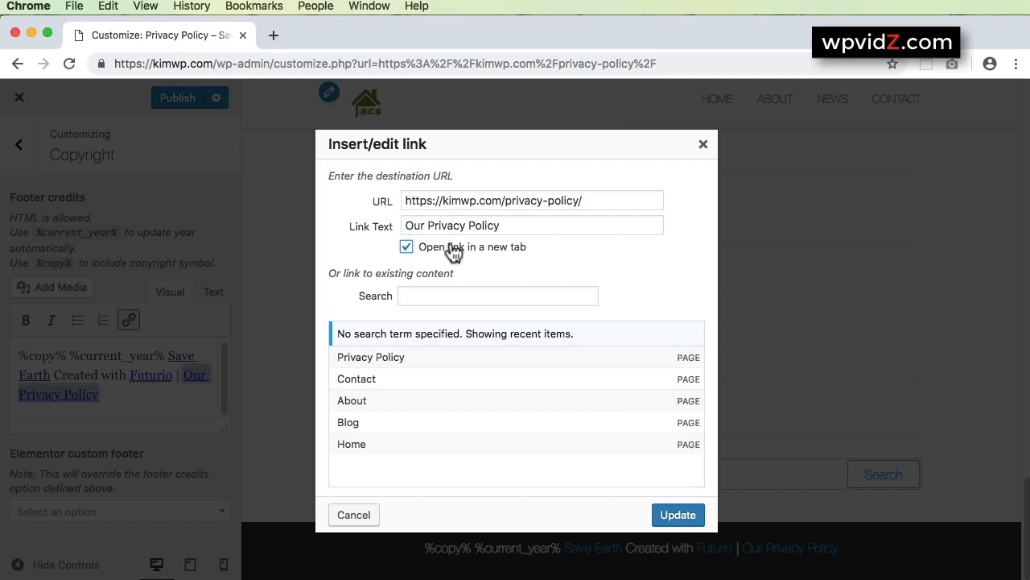
click(678, 525)
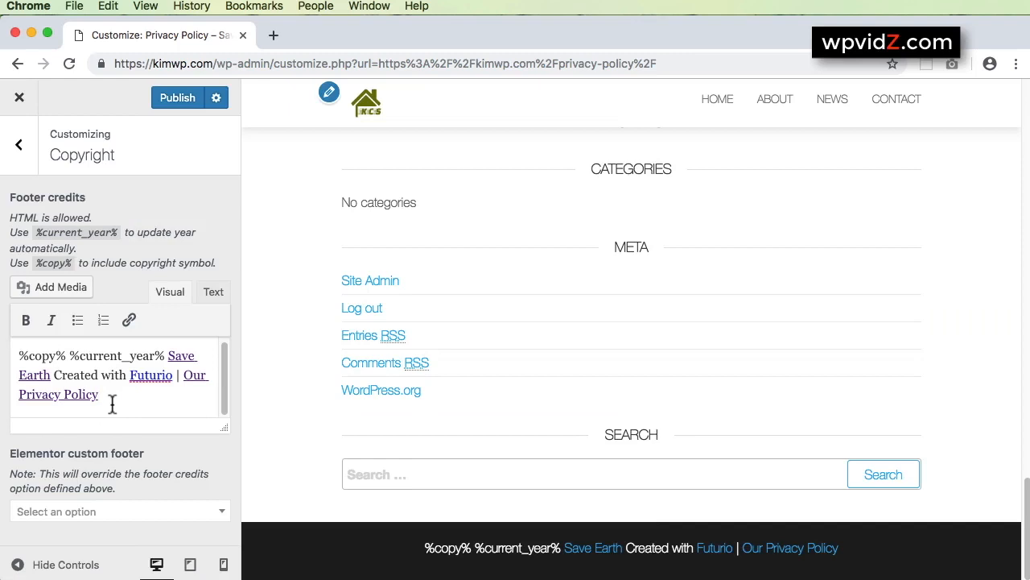
- Save the Customizer changes as a draft instead of publishing
click(818, 559)
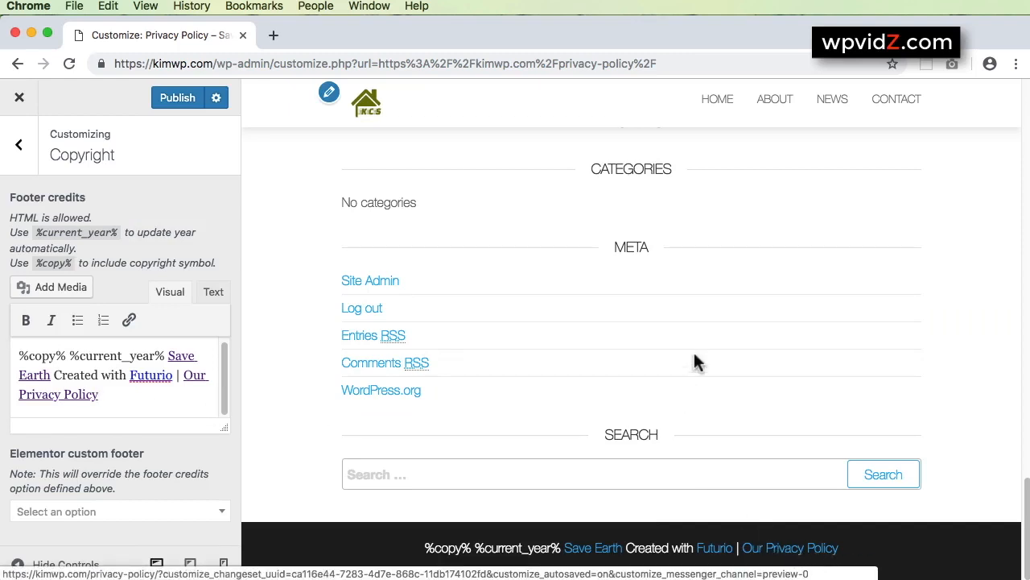
scroll(726, 347, up, 1)
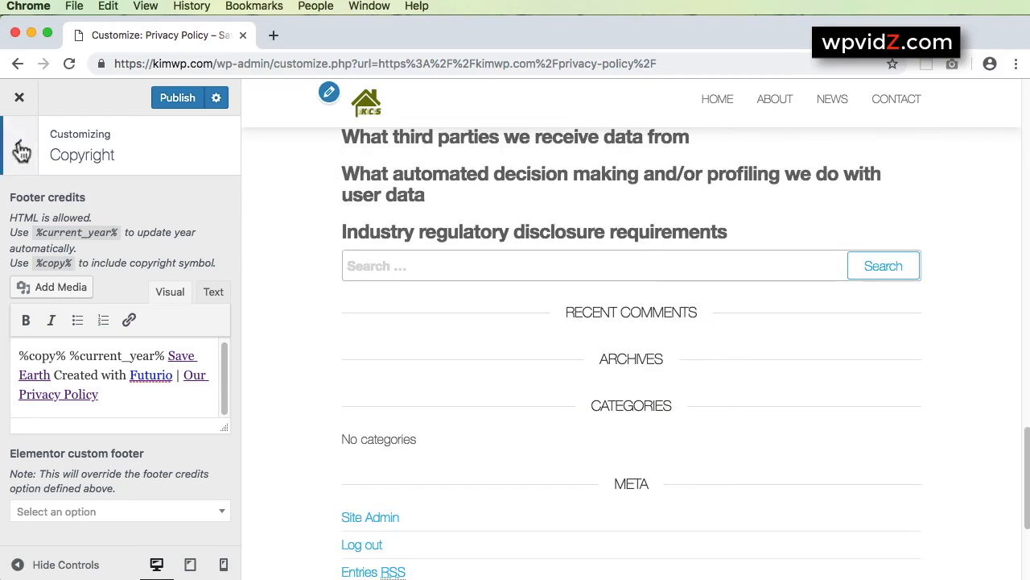
click(215, 99)
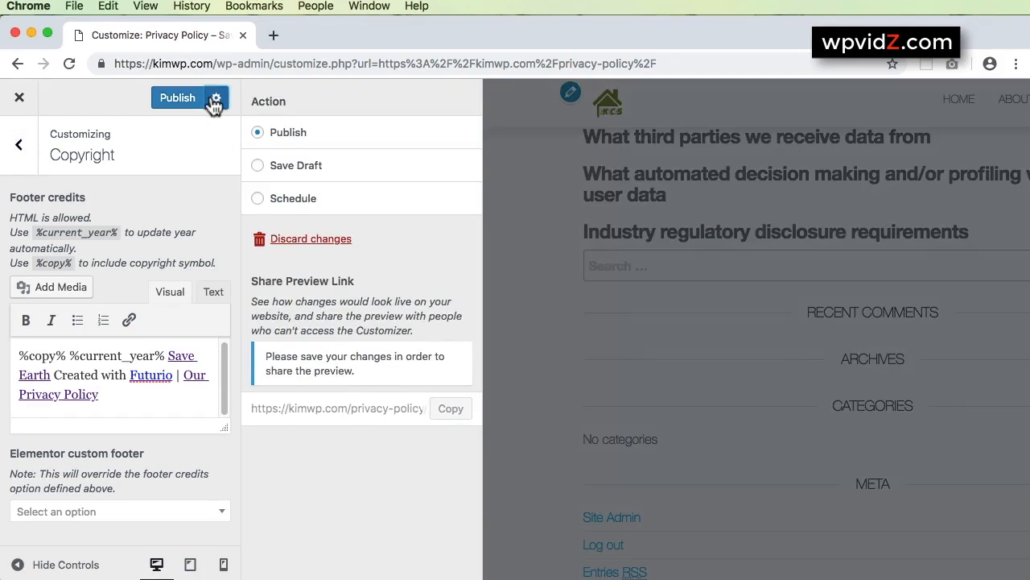
click(257, 165)
click(153, 104)
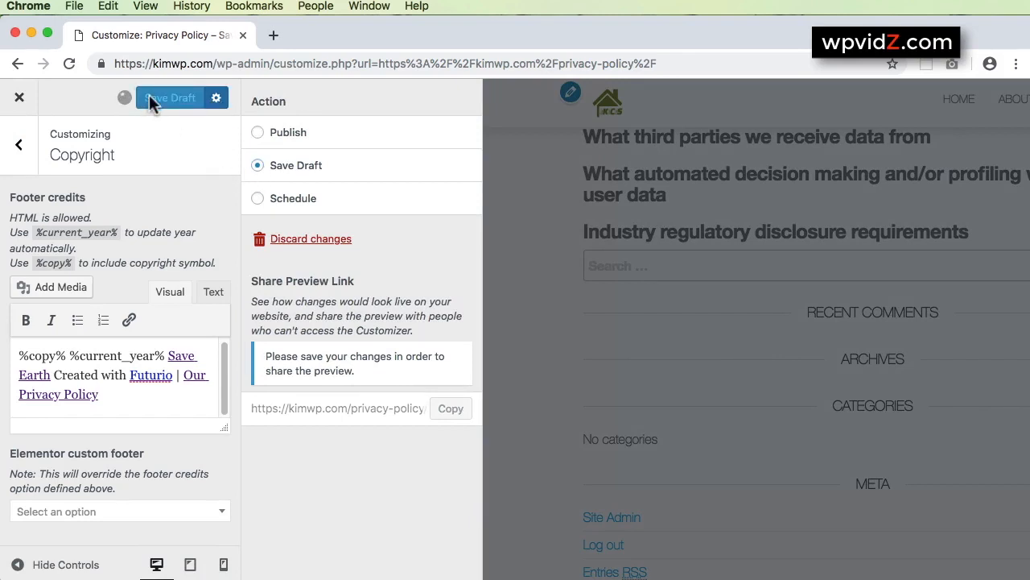
click(215, 99)
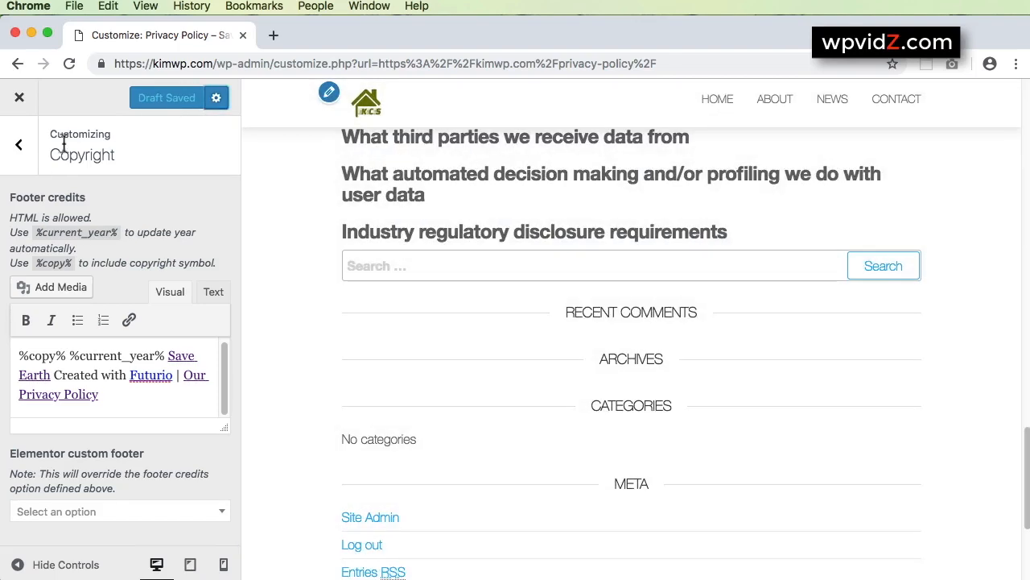
- Remove the Meta widget and the duplicate Search widget from the sidebar in the Customizer's widget settings
click(20, 145)
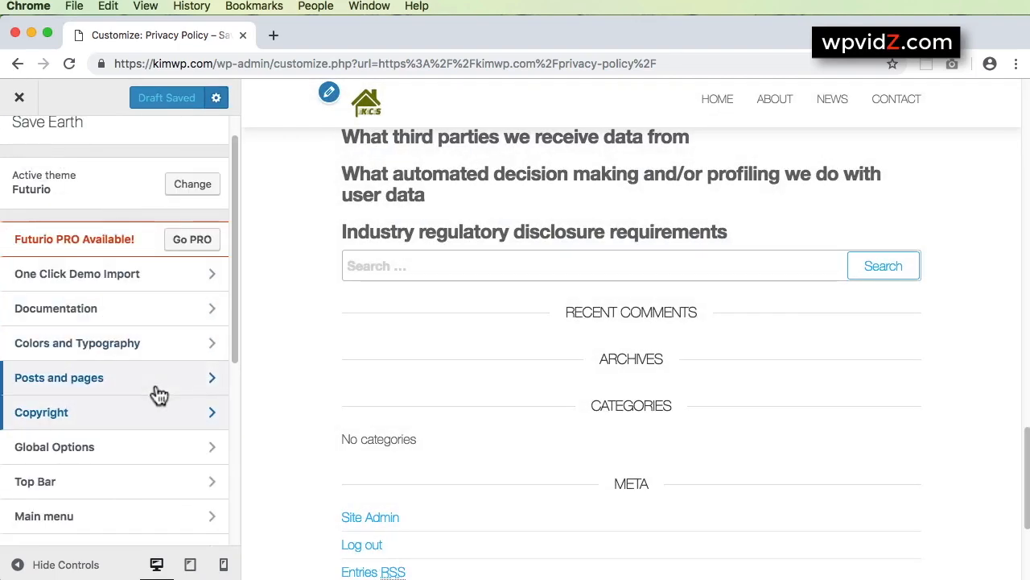
scroll(152, 391, down, 5)
scroll(159, 395, down, 4)
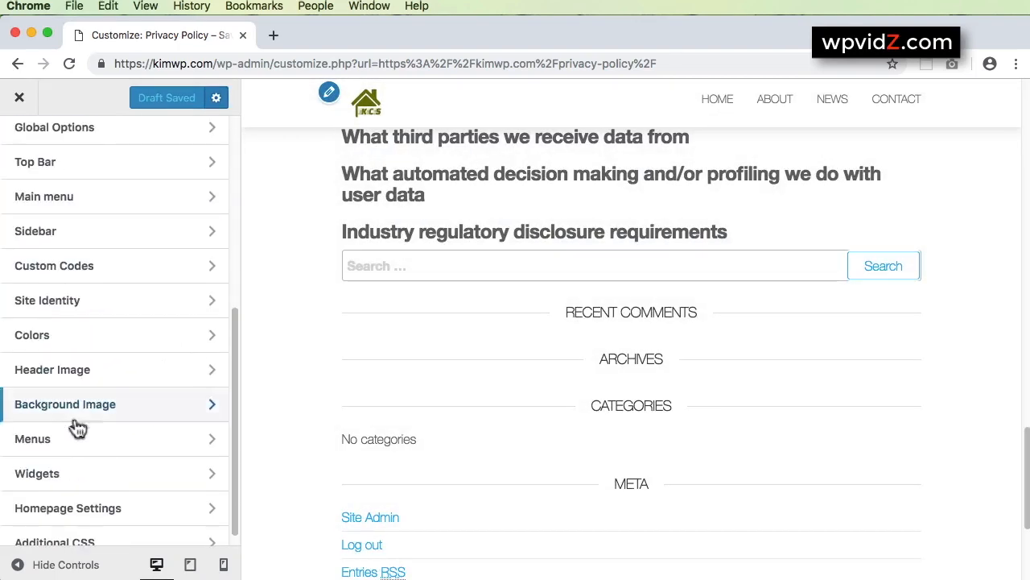
click(71, 478)
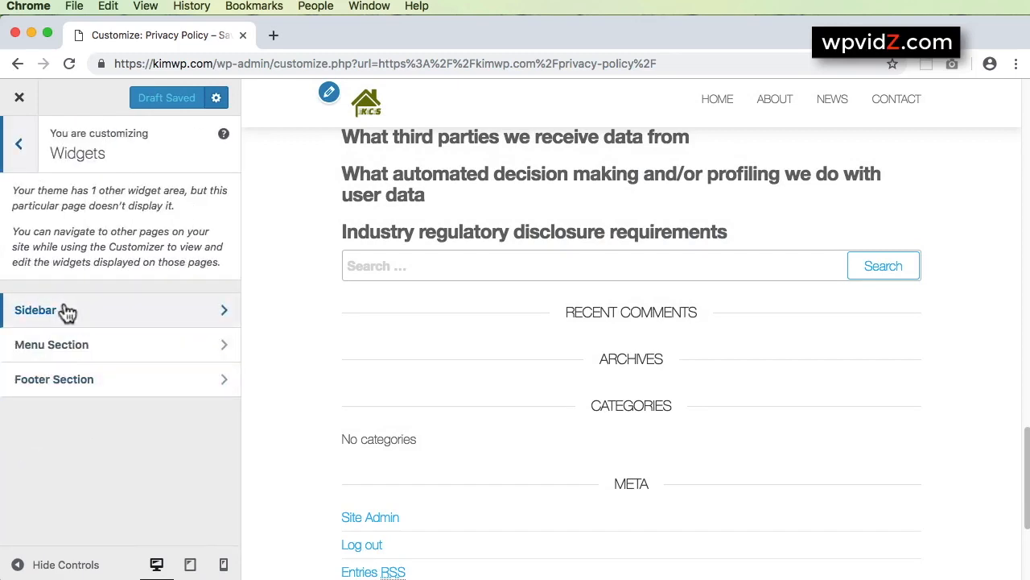
click(137, 316)
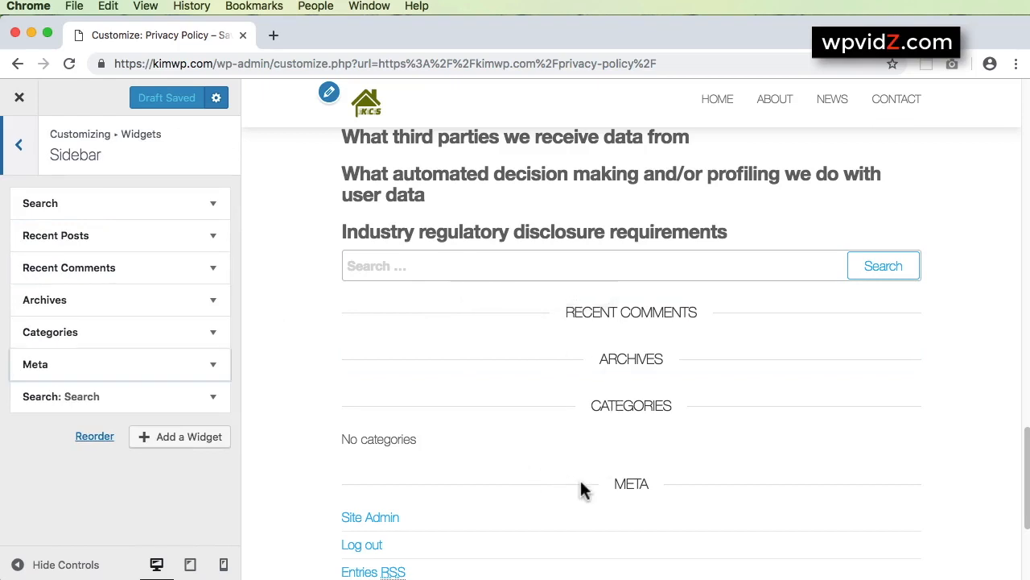
scroll(579, 483, down, 3)
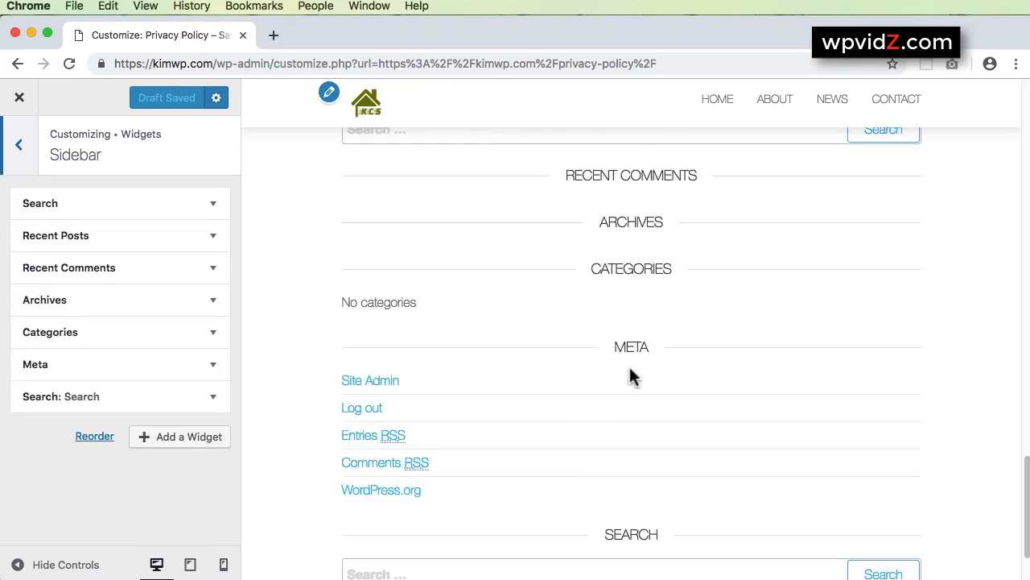
click(88, 367)
click(33, 446)
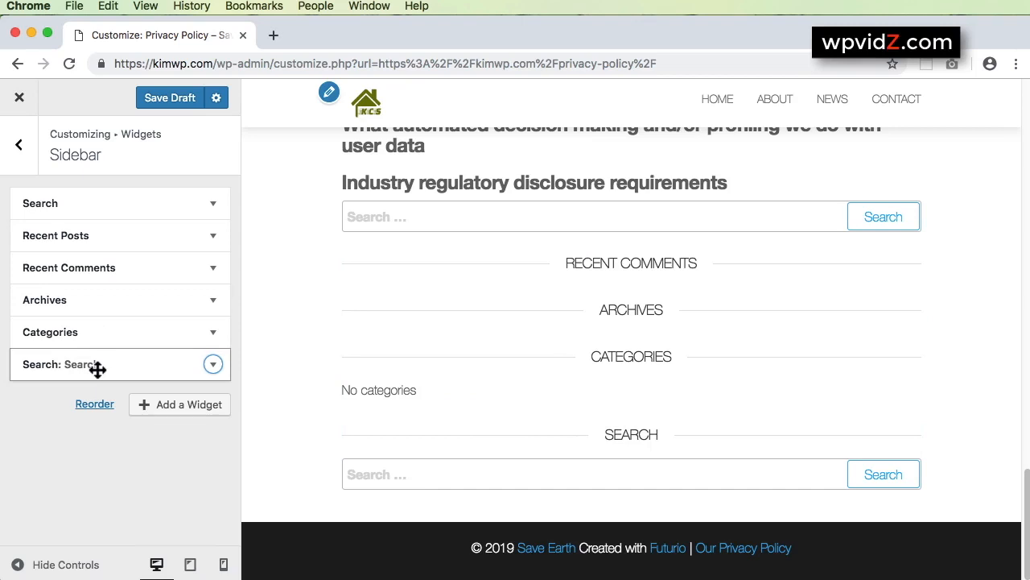
click(213, 365)
click(37, 447)
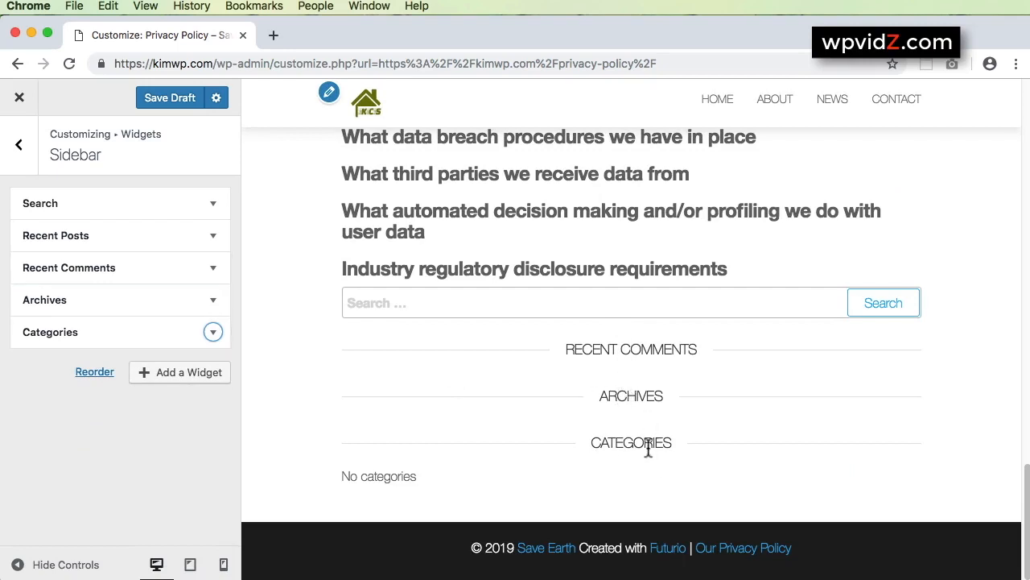
- Switch the Customizer's save action to Publish and publish the changes
click(216, 102)
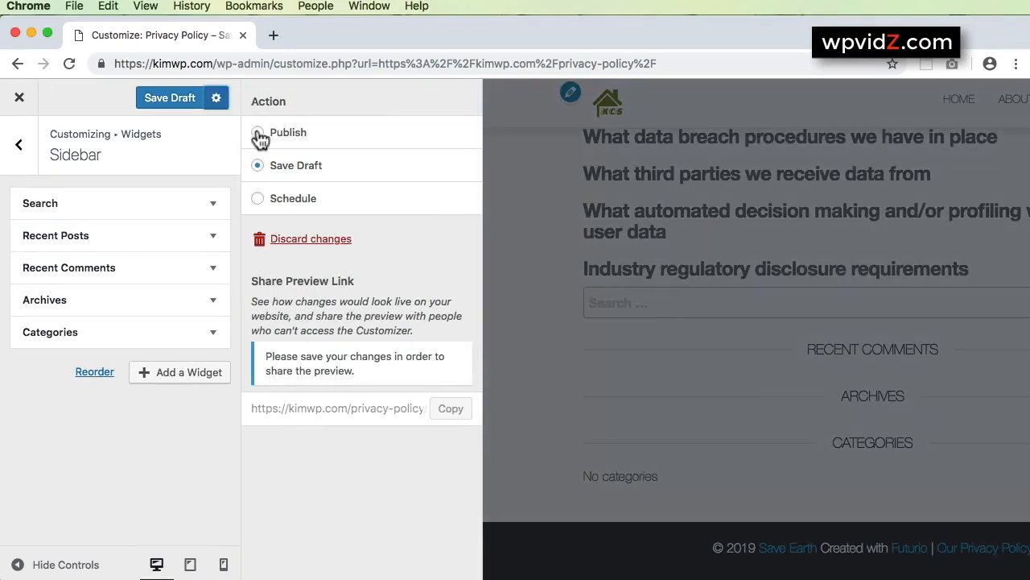
click(259, 134)
click(174, 100)
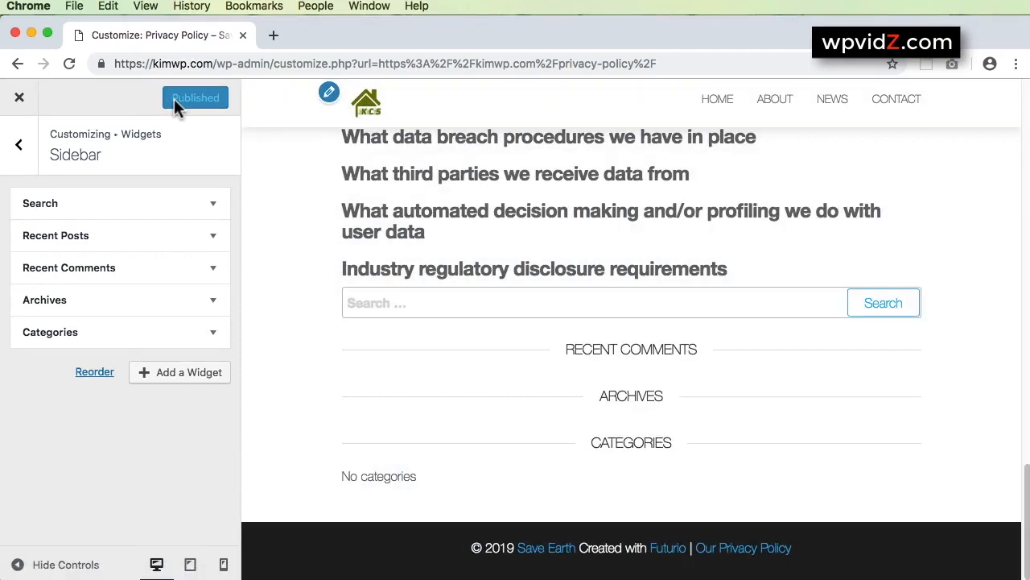
- Close the Customizer and scroll the live Privacy Policy page to check the sidebar and footer
click(19, 97)
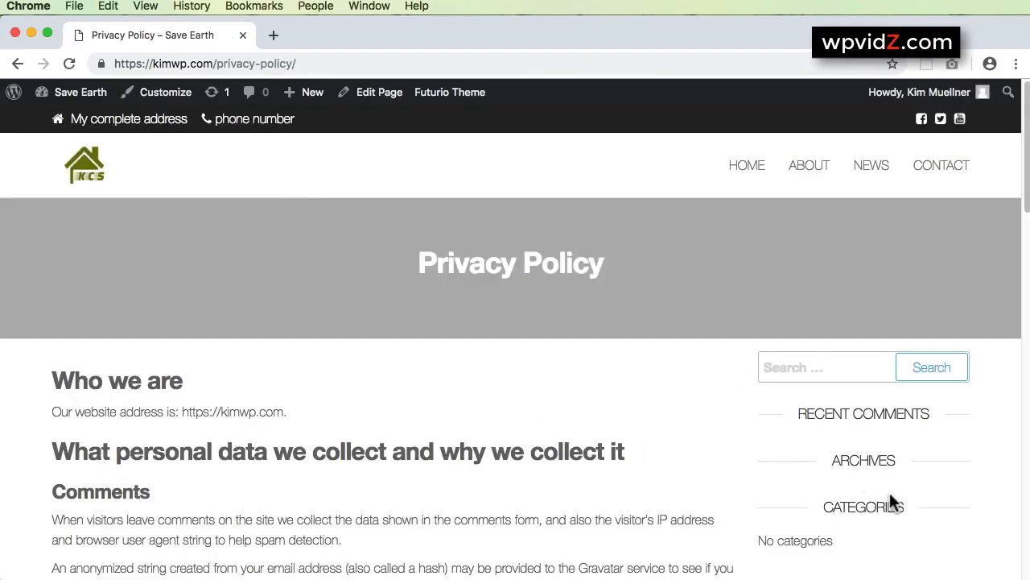
scroll(890, 496, down, 15)
scroll(890, 496, down, 5)
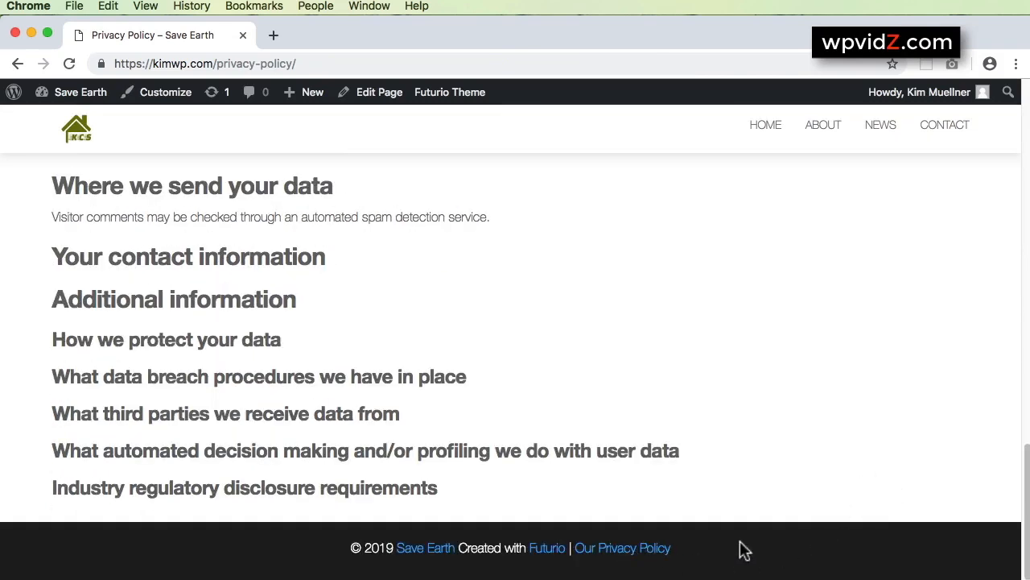
scroll(740, 550, up, 20)
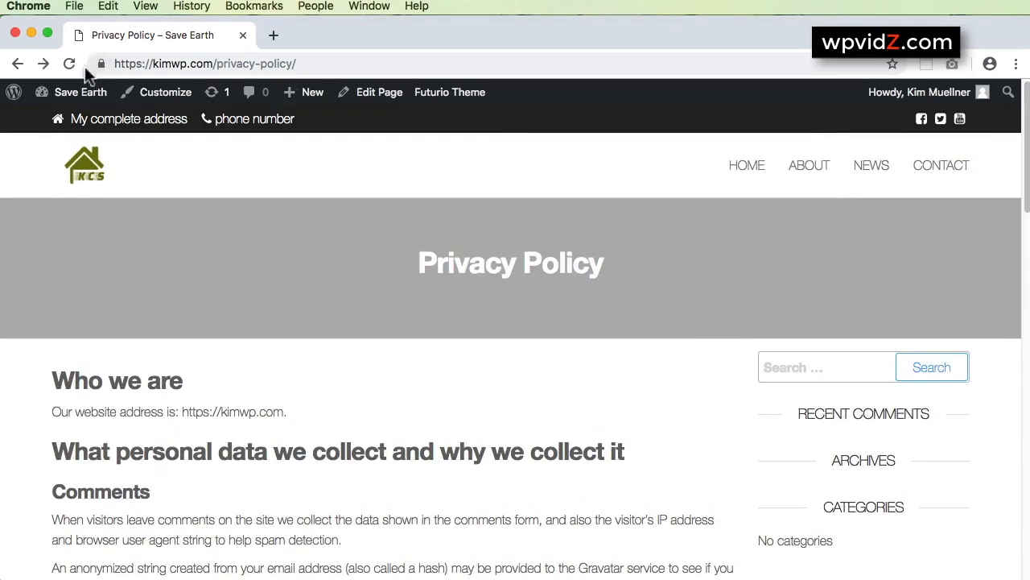
- In the dashboard's Reading settings, untick discouraging search engines from indexing the site and save the changes
mouse_move(75, 97)
click(78, 120)
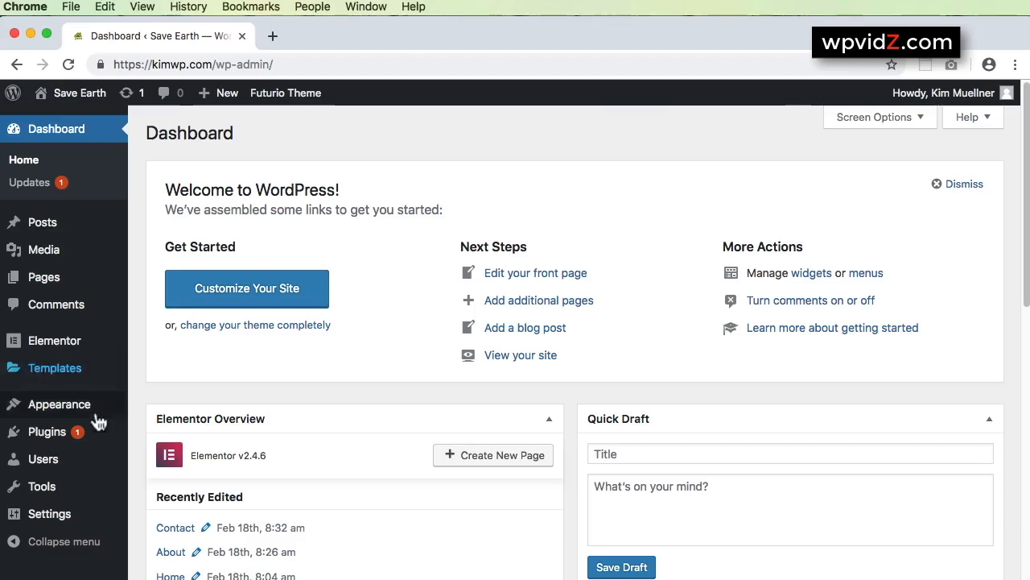
mouse_move(71, 515)
click(165, 445)
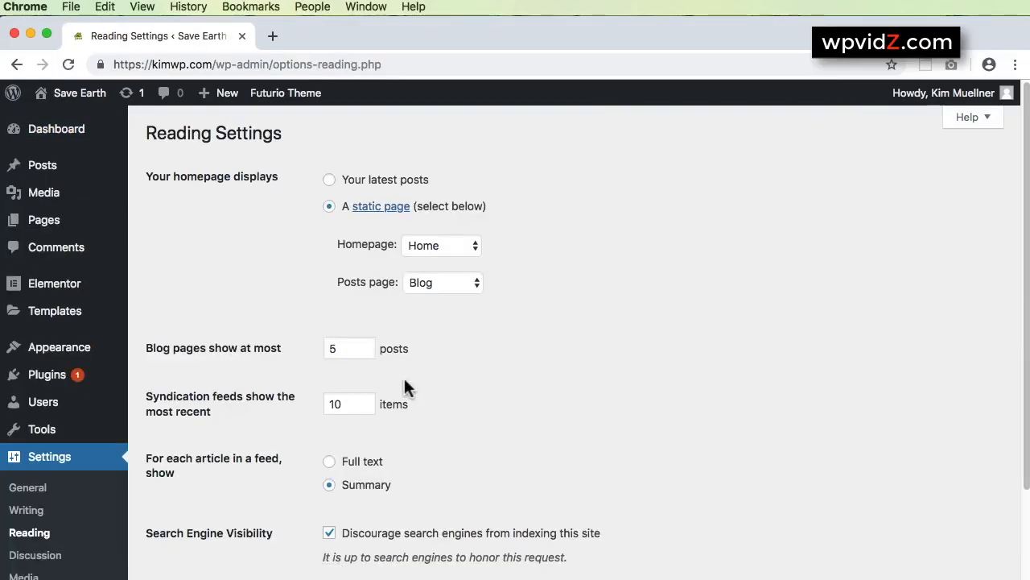
scroll(404, 379, down, 3)
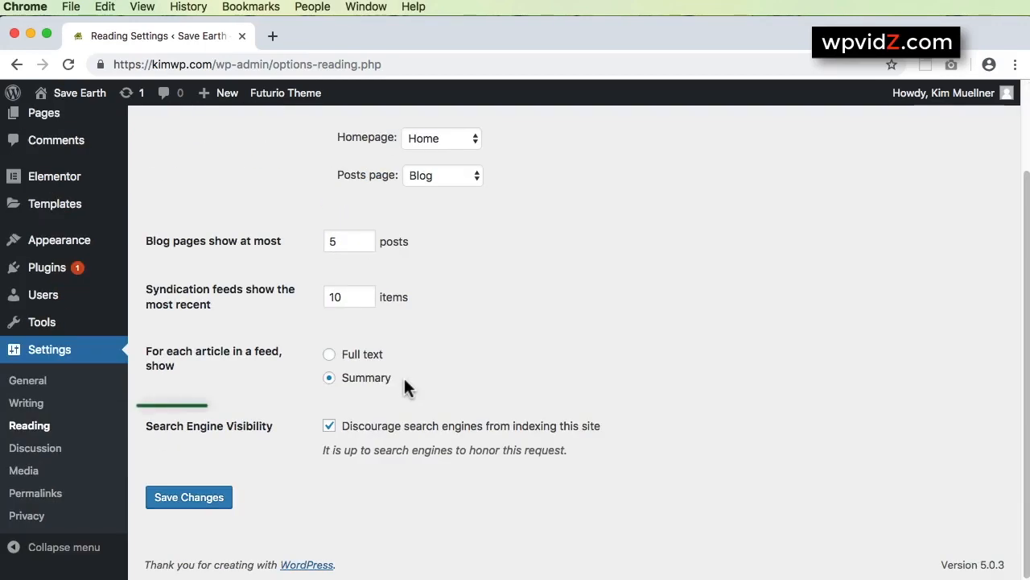
click(330, 426)
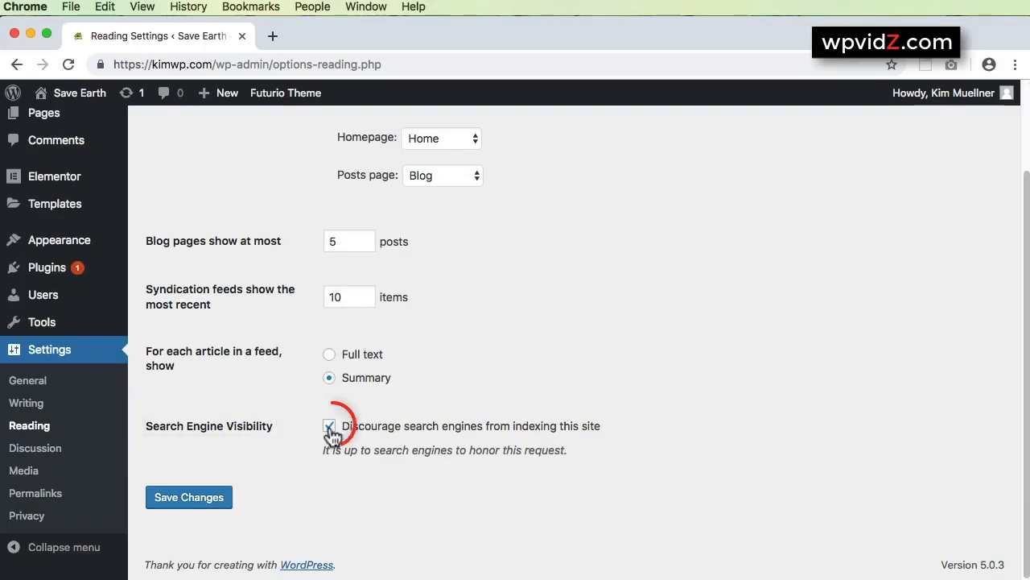
click(166, 499)
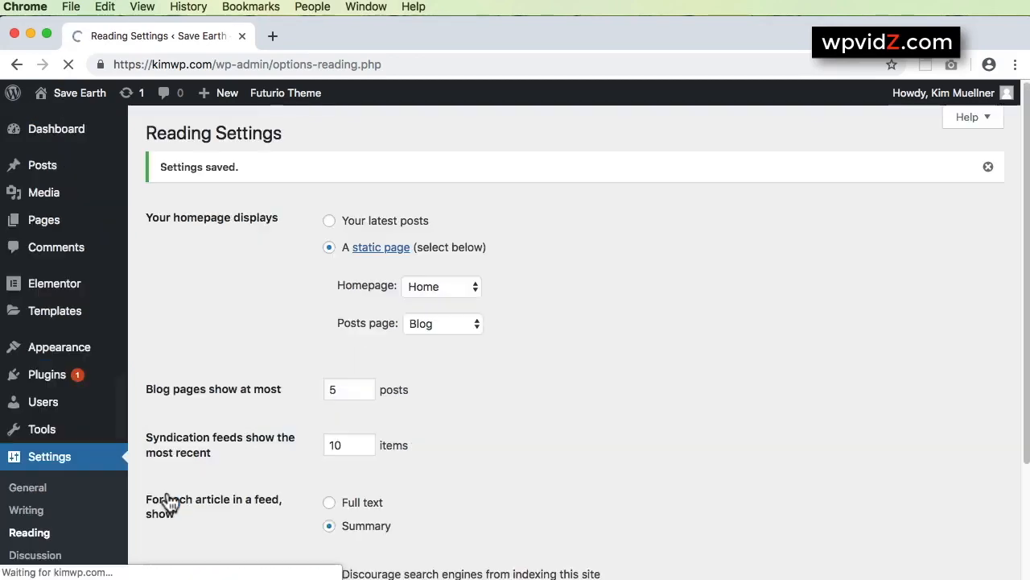
scroll(328, 435, down, 4)
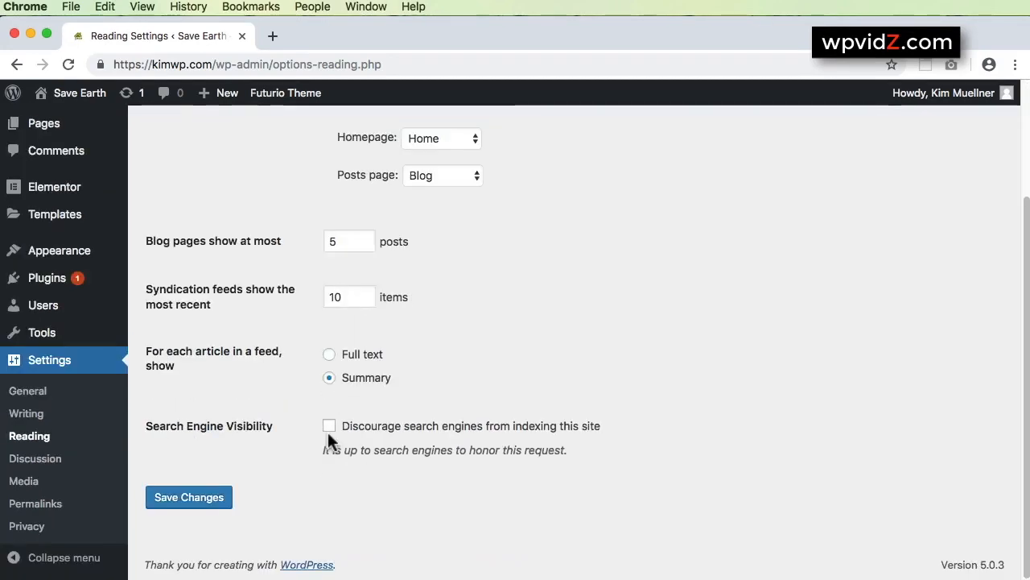